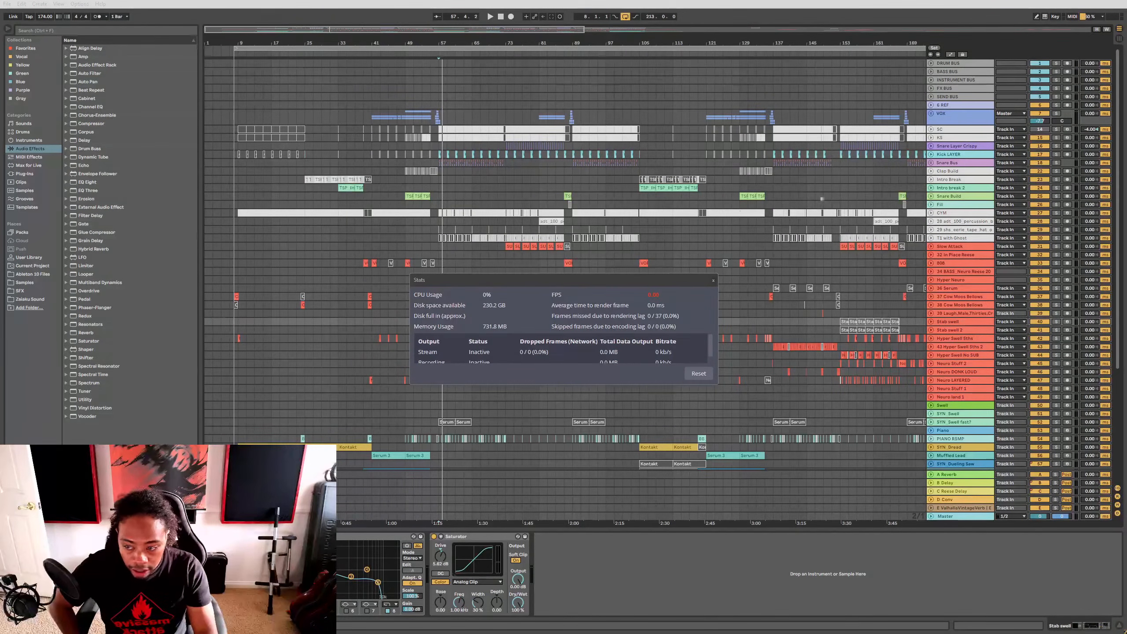
Step: Move the Stats window off the arrangement and play the track from bar 8
{"action": "left_click_drag", "start_coordinate": [529, 281], "coordinate": [1126, 142]}
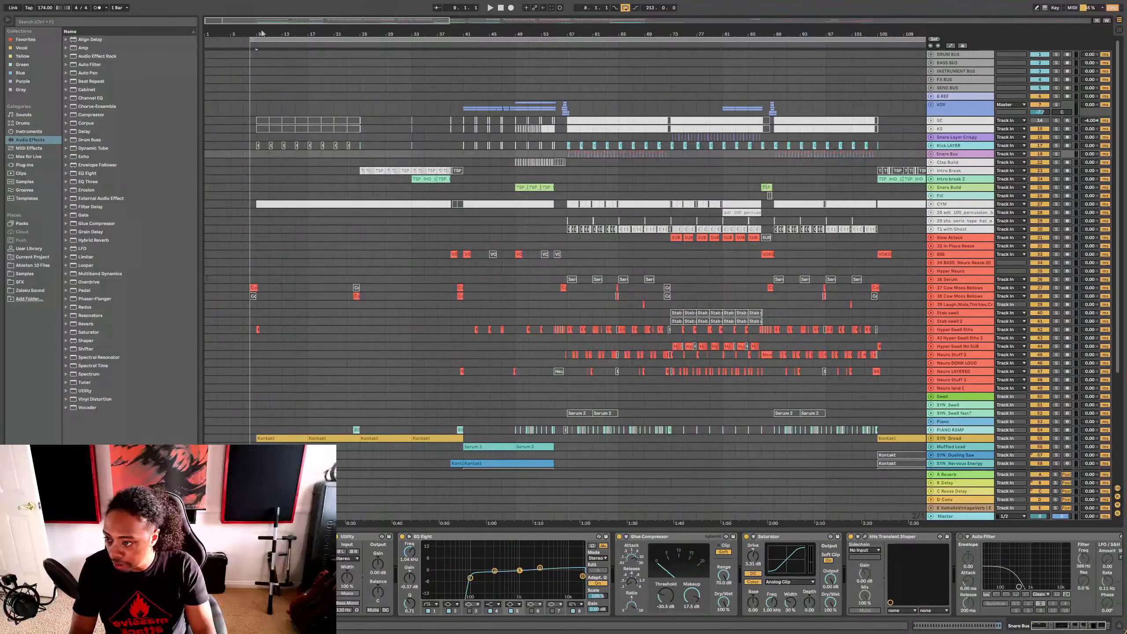
{"action": "left_click_drag", "start_coordinate": [262, 34], "coordinate": [269, 222]}
{"action": "left_click", "coordinate": [268, 223]}
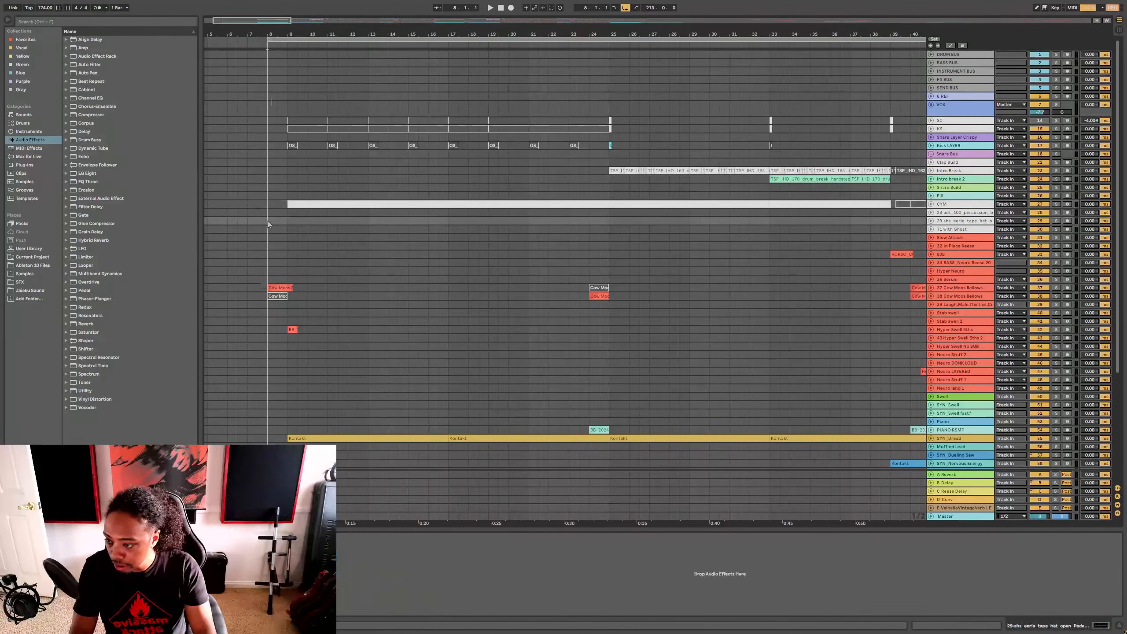
{"action": "key", "text": "space"}
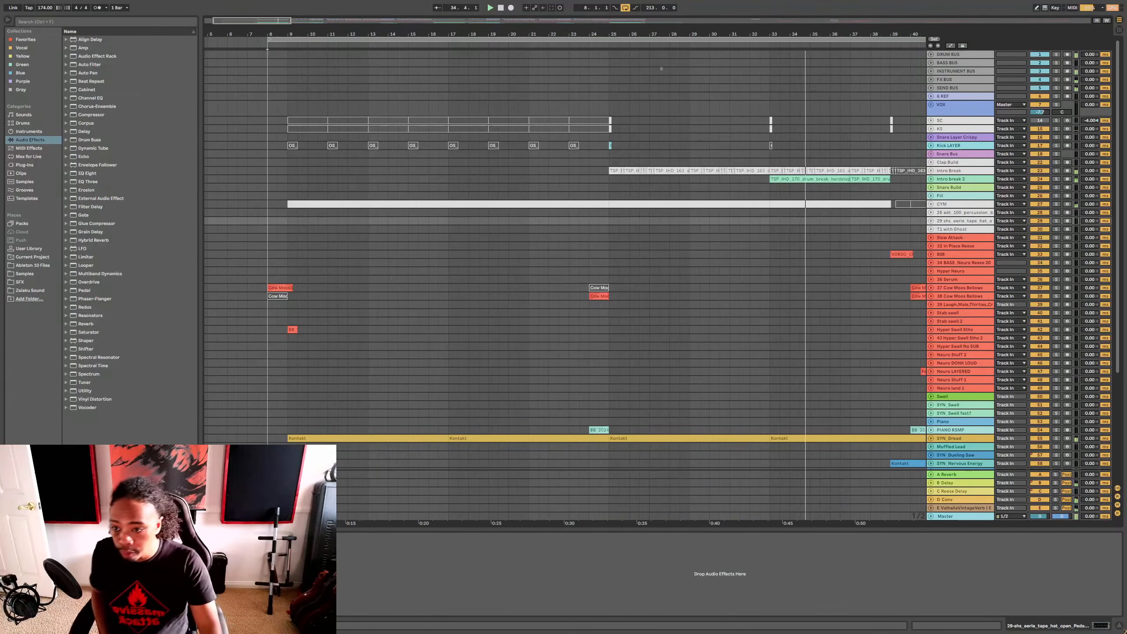
Step: Bring up VISION 4X from the Master track, shrink its window over the arrangement, and turn on Follow
{"action": "key", "text": "minus"}
{"action": "key", "text": "minus"}
{"action": "left_click", "coordinate": [974, 517]}
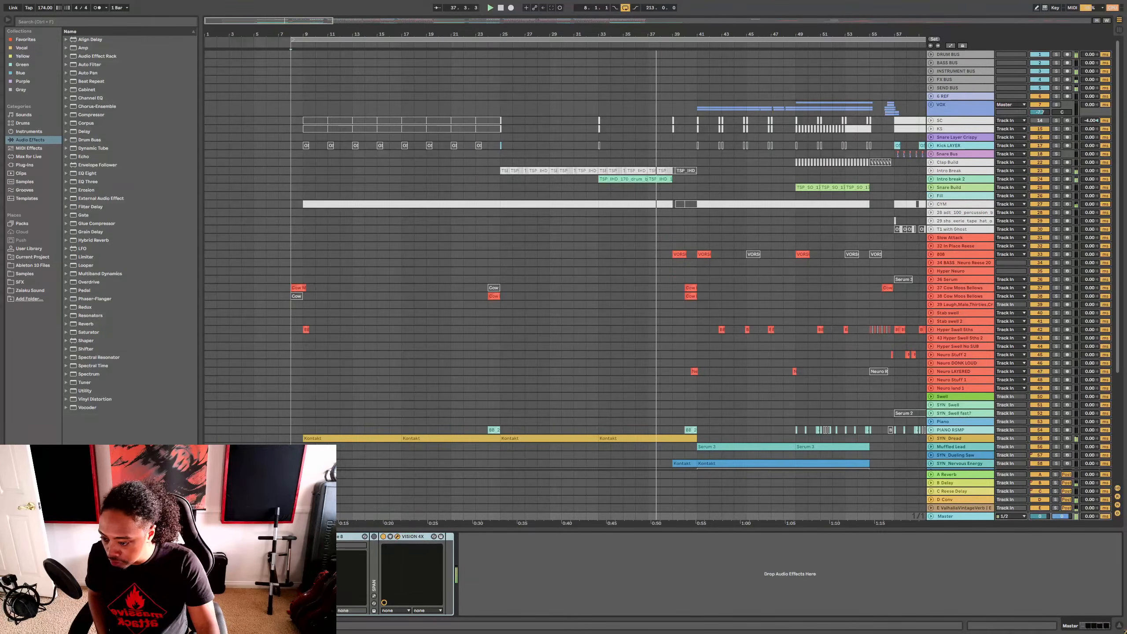
{"action": "left_click_drag", "start_coordinate": [1126, 104], "coordinate": [593, 49]}
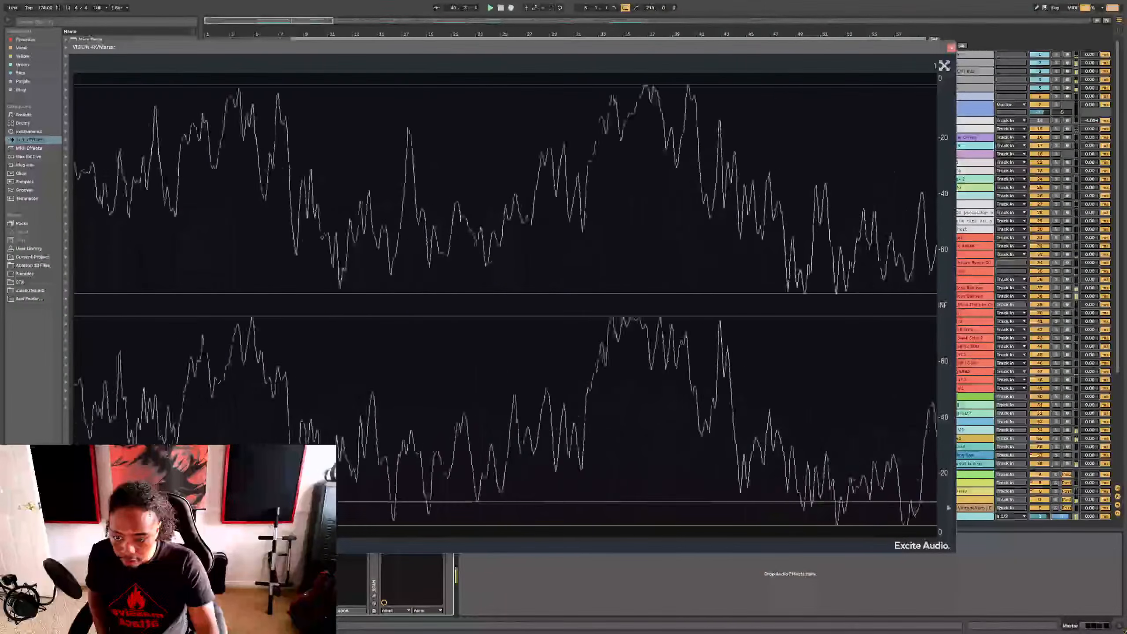
{"action": "left_click_drag", "start_coordinate": [954, 550], "coordinate": [357, 252]}
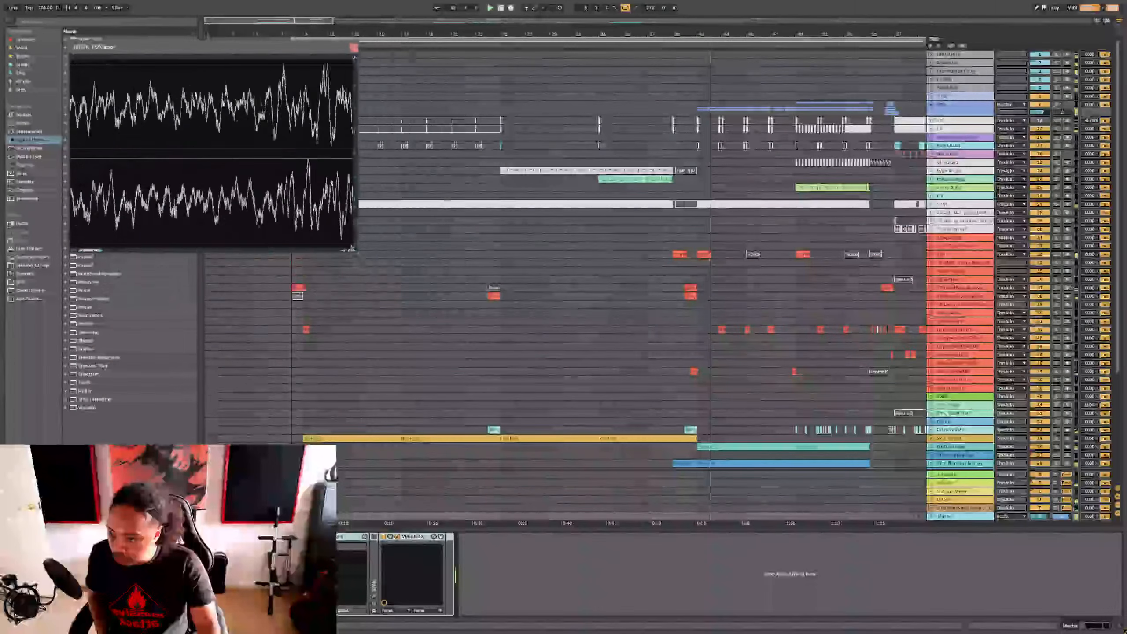
{"action": "left_click_drag", "start_coordinate": [233, 49], "coordinate": [380, 133]}
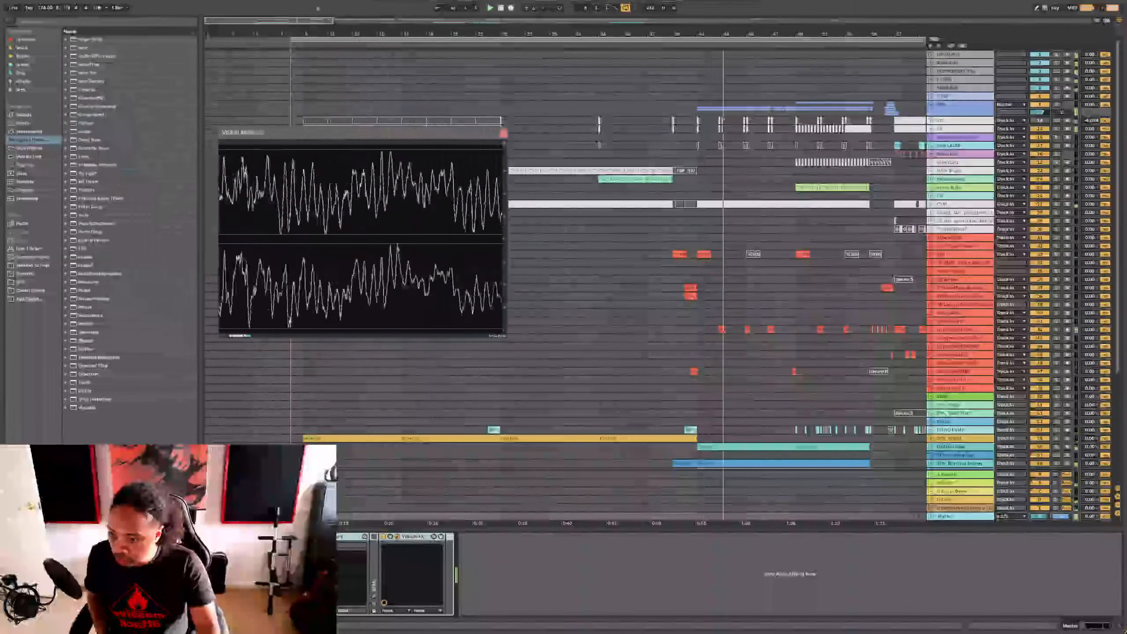
{"action": "left_click", "coordinate": [437, 8]}
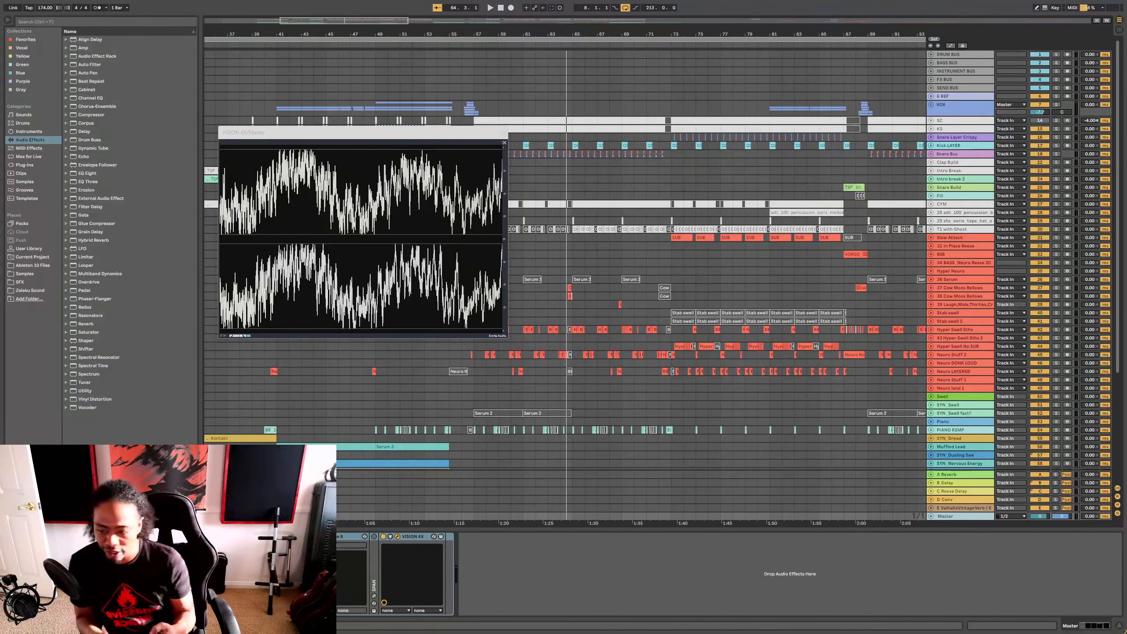
Step: Move the VISION 4X window lower on the arrangement and play the track from about bar 49
{"action": "left_click_drag", "start_coordinate": [377, 32], "coordinate": [484, 9]}
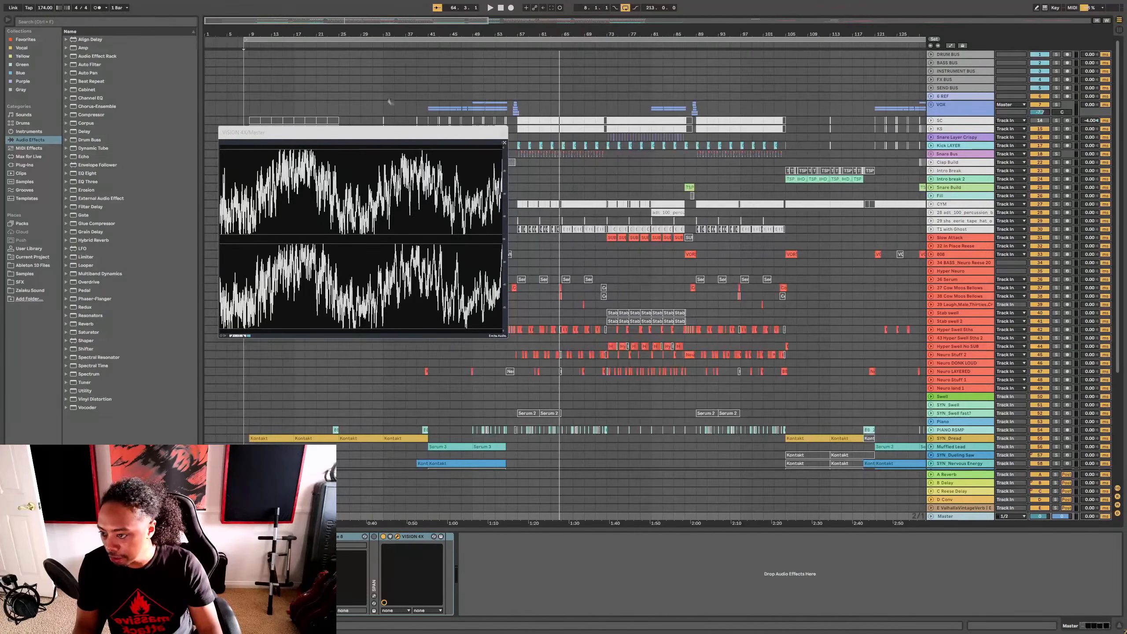
{"action": "left_click_drag", "start_coordinate": [364, 136], "coordinate": [383, 215]}
{"action": "left_click", "coordinate": [472, 79]}
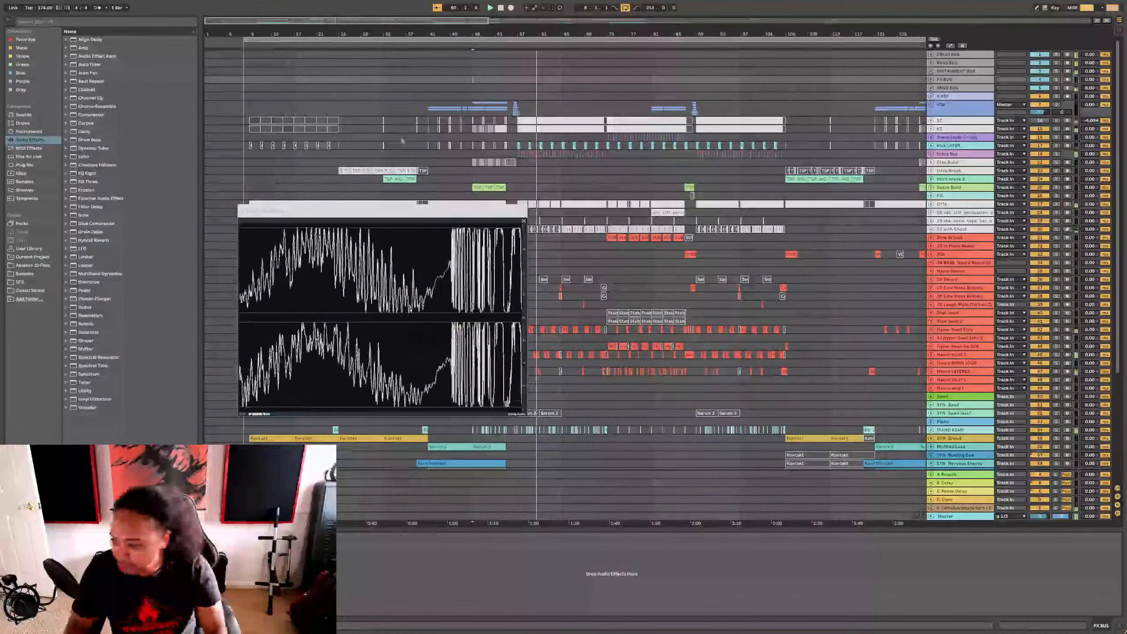
{"action": "left_click_drag", "start_coordinate": [546, 35], "coordinate": [550, 40]}
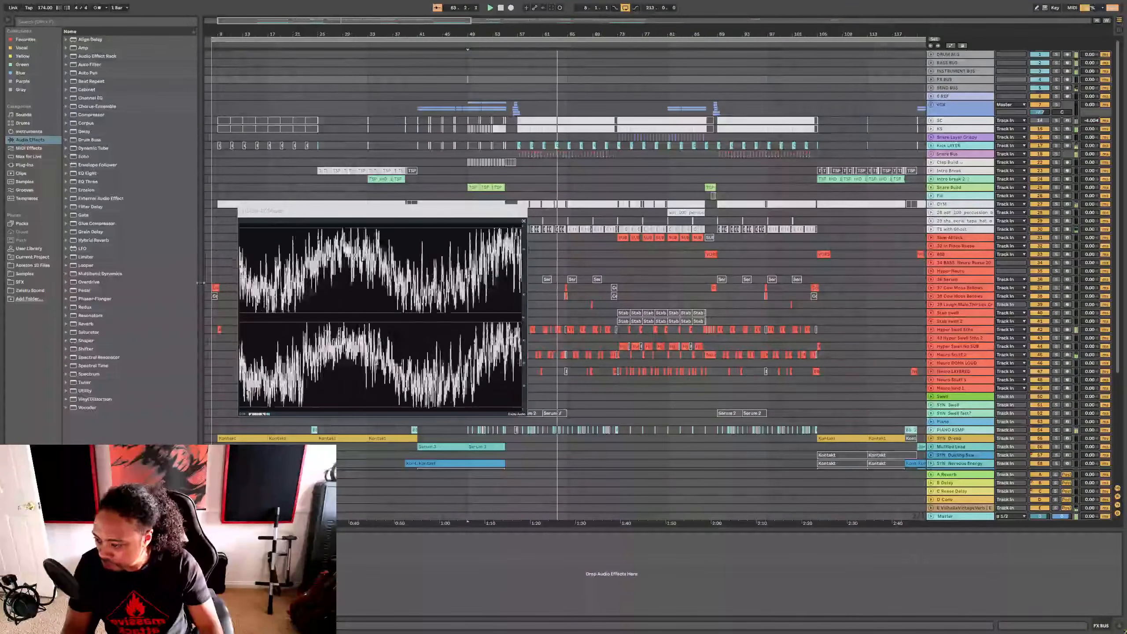
Step: Hide the browser and reposition the VISION 4X window over the earlier part of the arrangement
{"action": "key", "text": "ctrl+alt+b"}
{"action": "left_click_drag", "start_coordinate": [420, 20], "coordinate": [308, 20]}
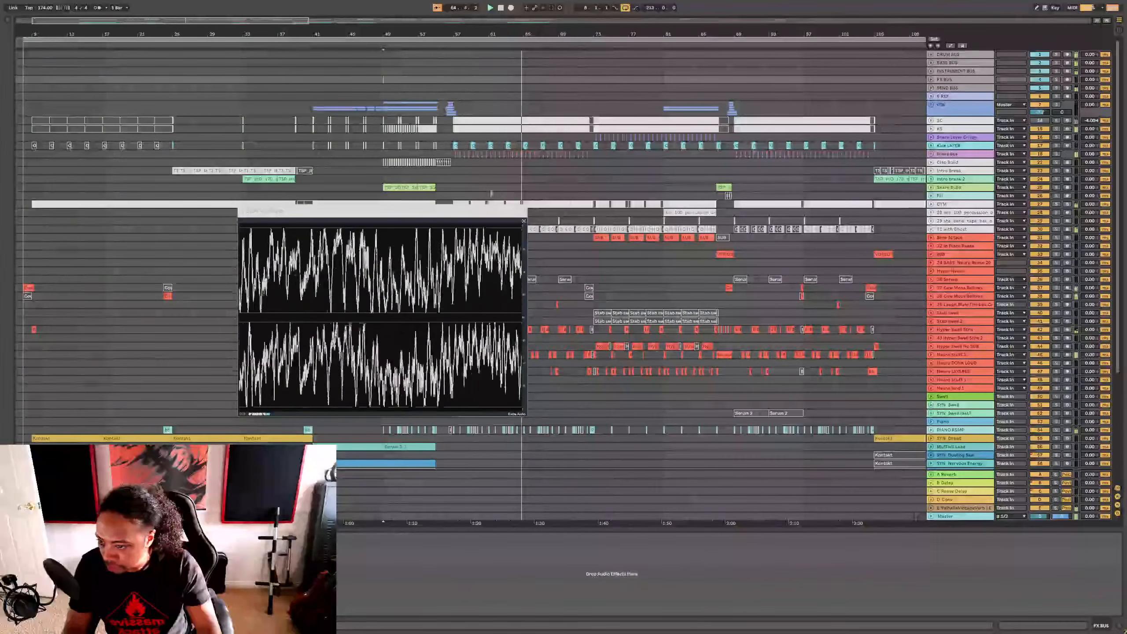
{"action": "left_click_drag", "start_coordinate": [462, 208], "coordinate": [377, 169]}
Step: Turn off Follow and listen to the arrangement from bar 73
{"action": "left_click", "coordinate": [437, 8]}
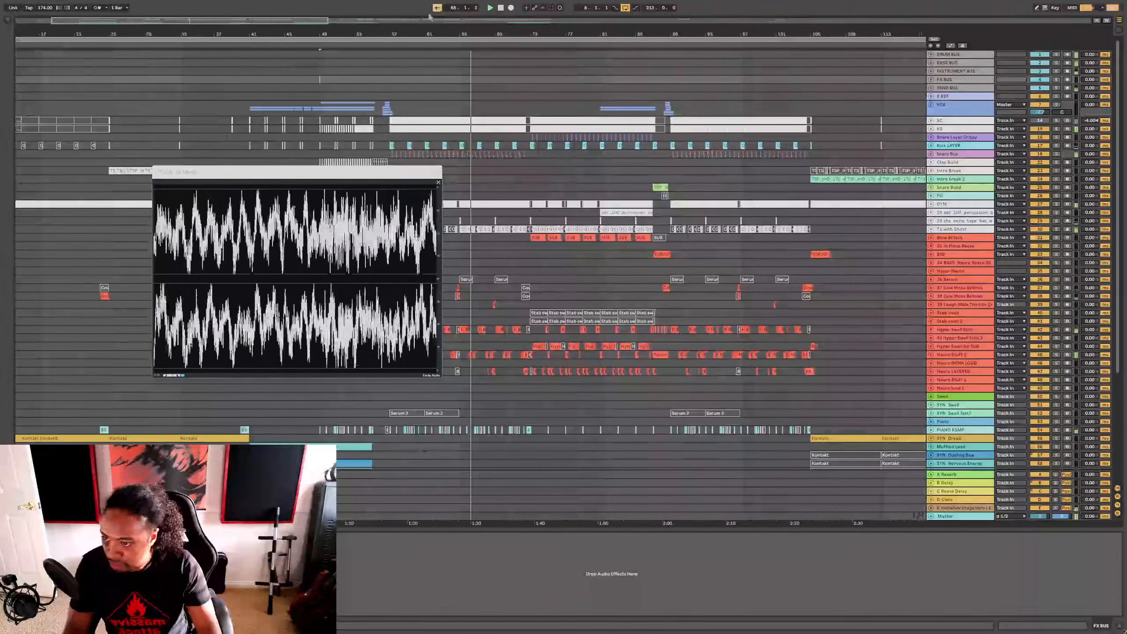
{"action": "left_click", "coordinate": [437, 8]}
{"action": "left_click", "coordinate": [527, 187]}
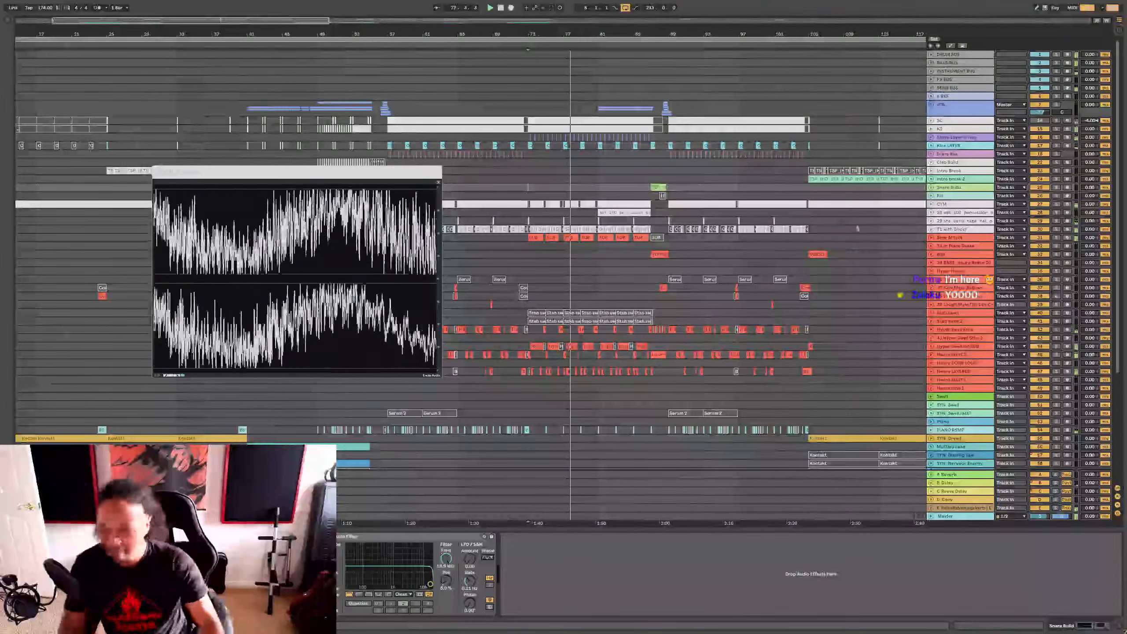
{"action": "left_click_drag", "start_coordinate": [565, 33], "coordinate": [564, 85]}
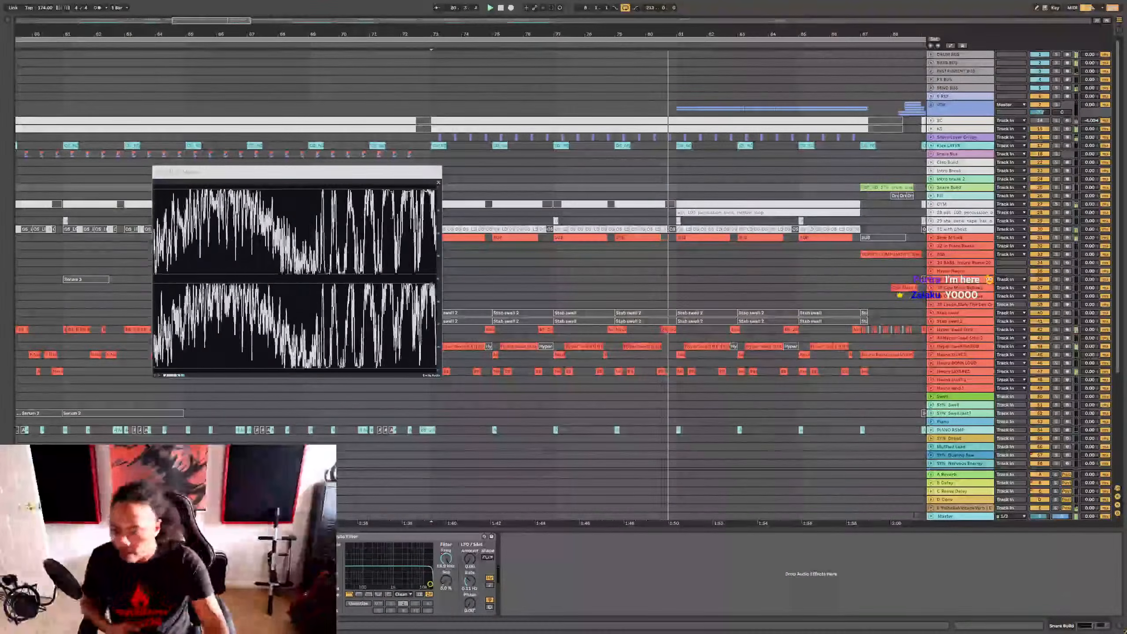
{"action": "scroll", "coordinate": [679, 258], "scroll_direction": "down", "scroll_amount": 3}
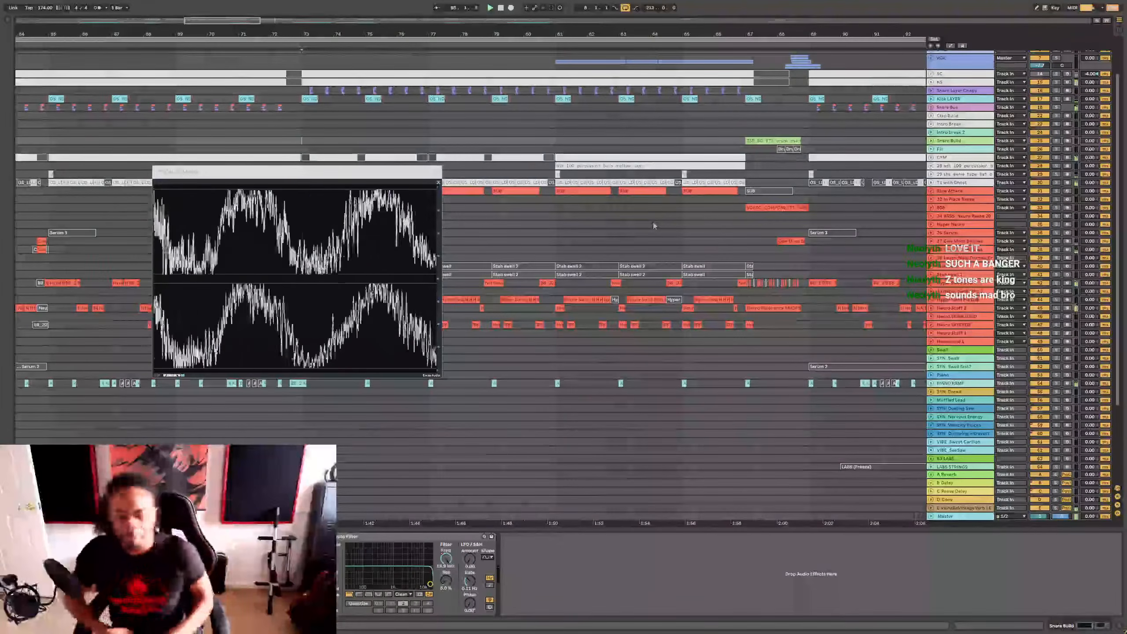
Step: Place the insertion marker on the 808 track at about bar 104, with the wider arrangement in view
{"action": "key", "text": "minus"}
{"action": "key", "text": "minus"}
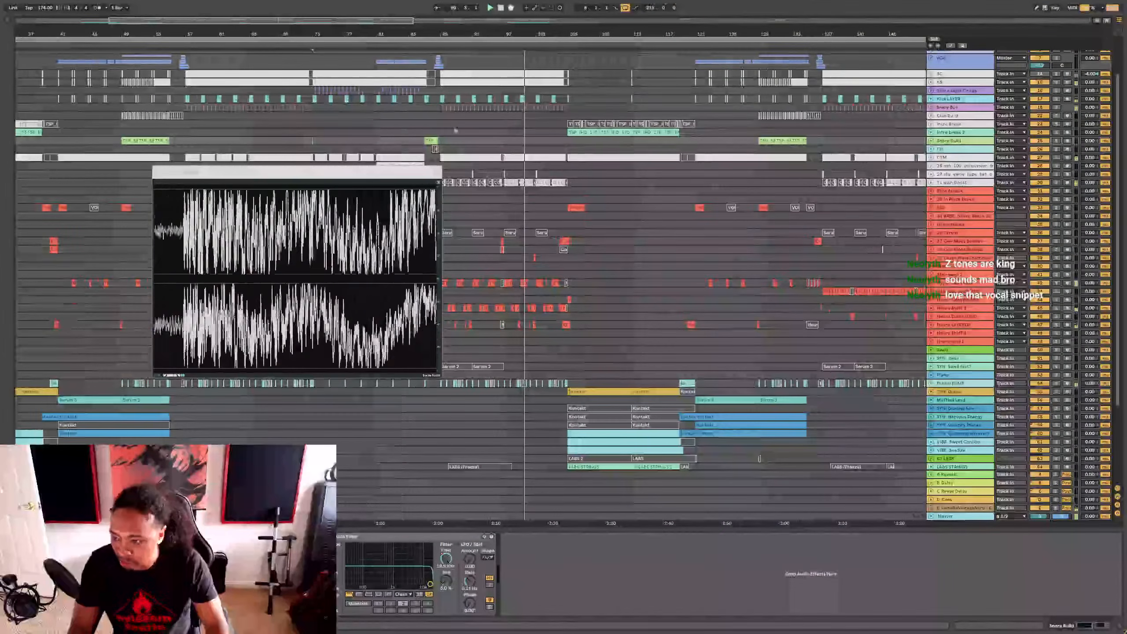
{"action": "left_click", "coordinate": [561, 207]}
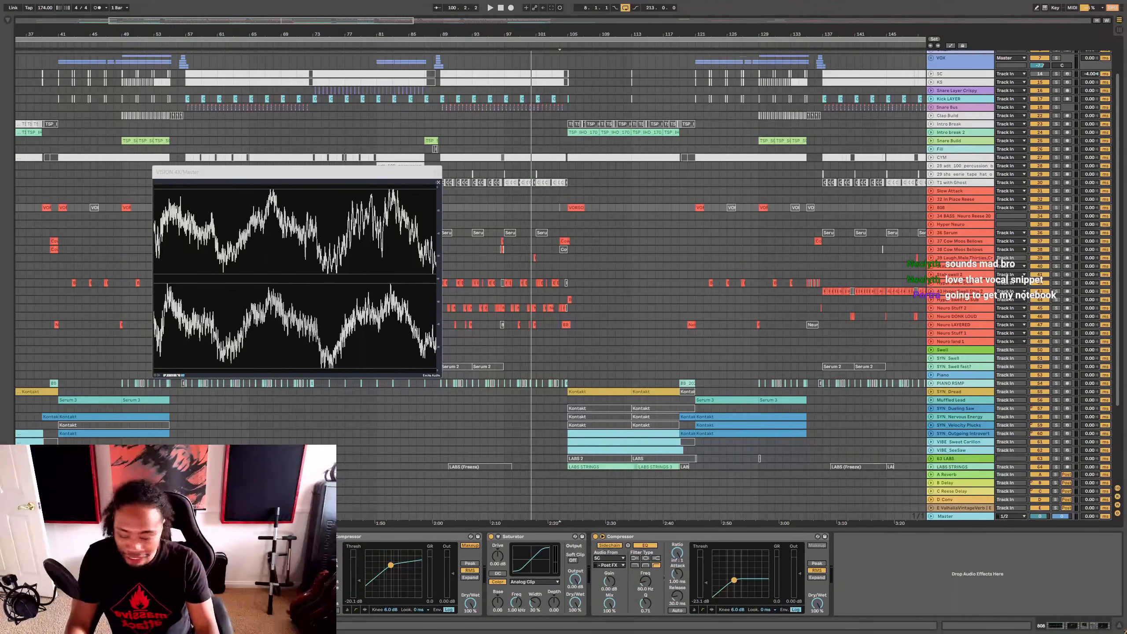
{"action": "mouse_move", "coordinate": [616, 34]}
{"action": "left_mouse_down"}
{"action": "mouse_move", "coordinate": [617, 44]}
{"action": "mouse_move", "coordinate": [617, 33]}
{"action": "left_mouse_up"}
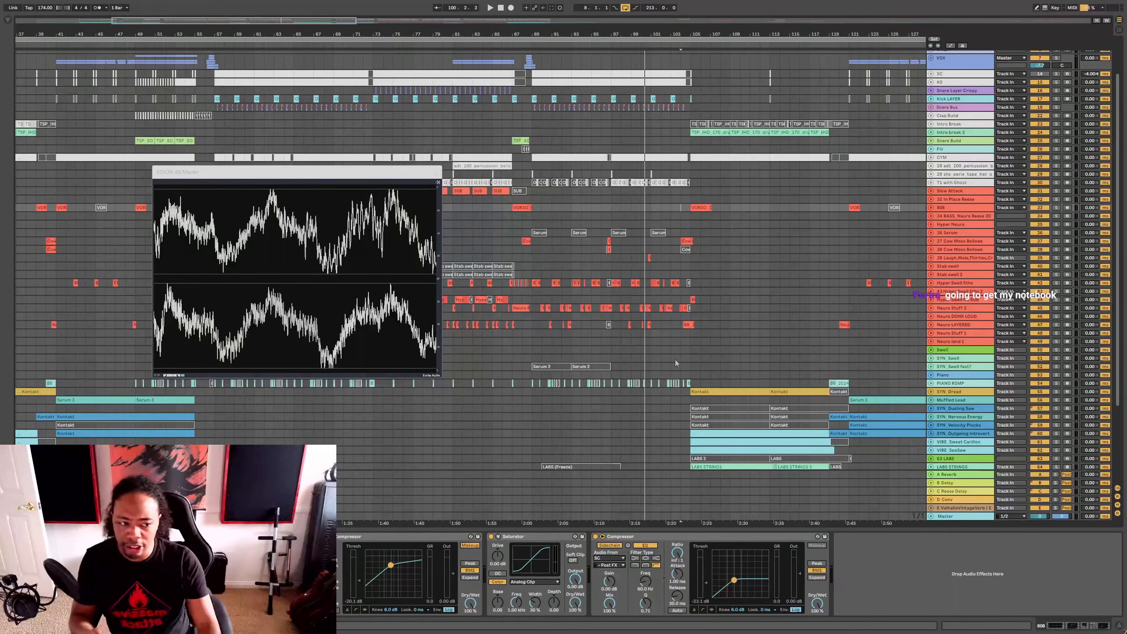
{"action": "left_click_drag", "start_coordinate": [559, 32], "coordinate": [723, 25]}
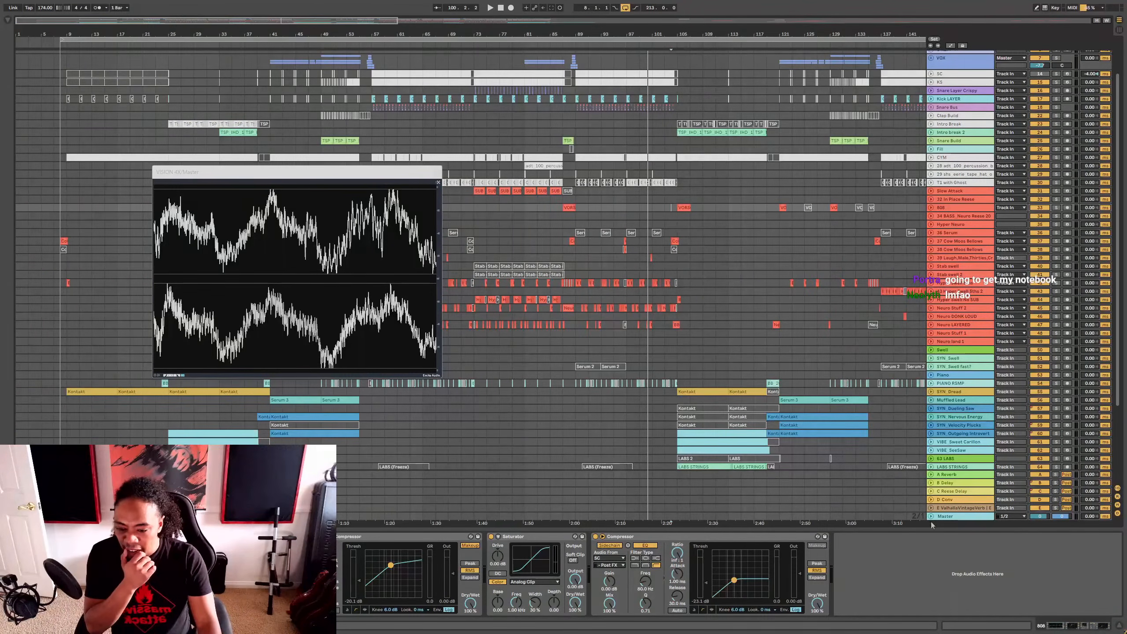
Step: Set the threshold of the first MSaturator on the Master track to -8 dB and close its window
{"action": "left_click", "coordinate": [955, 517]}
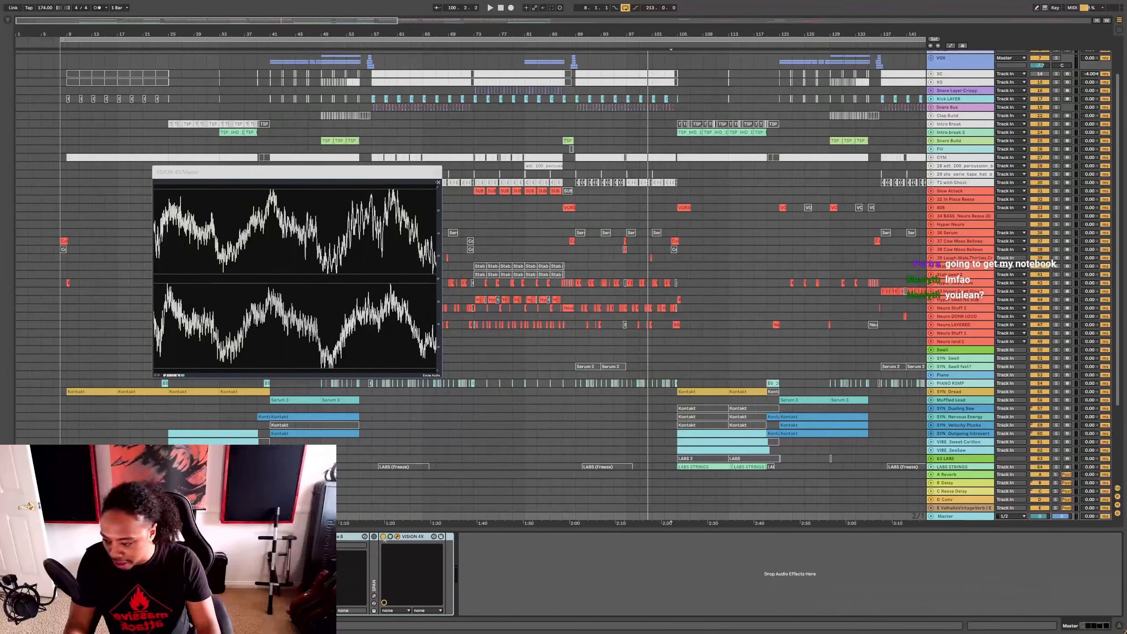
{"action": "left_click", "coordinate": [249, 536]}
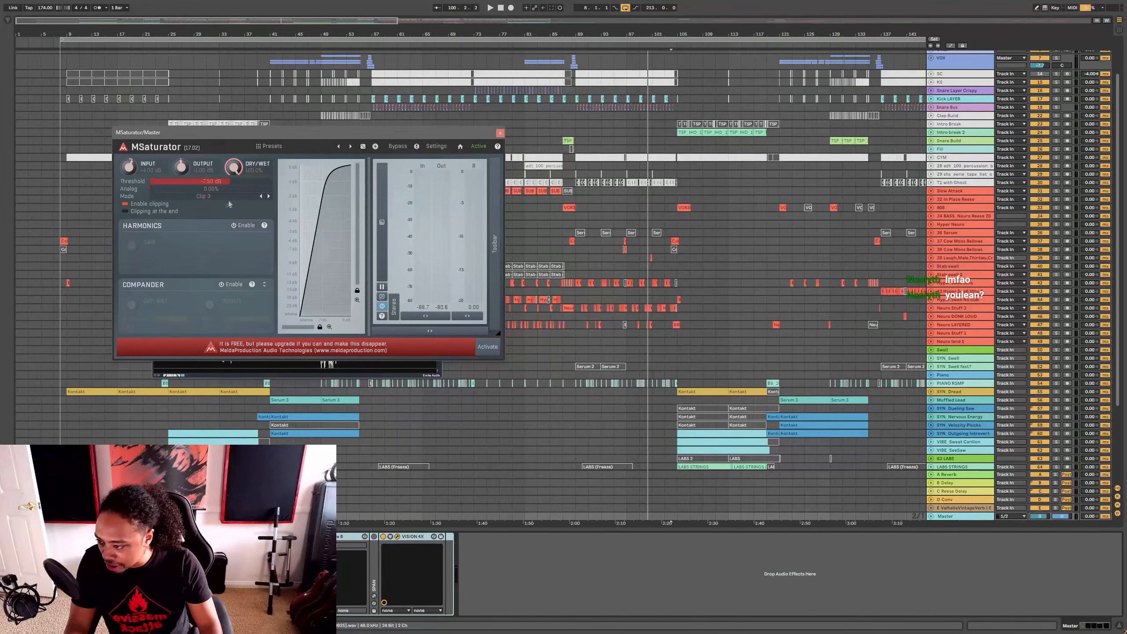
{"action": "double_click", "coordinate": [213, 181]}
{"action": "type", "text": "-8"}
{"action": "key", "text": "Return"}
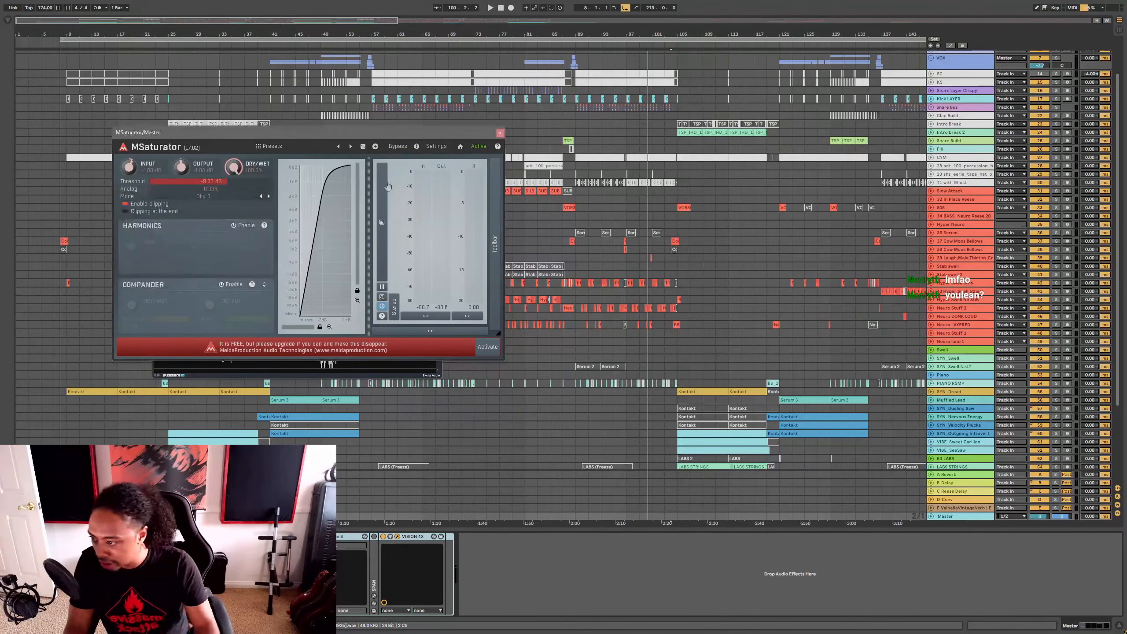
{"action": "left_click", "coordinate": [500, 133]}
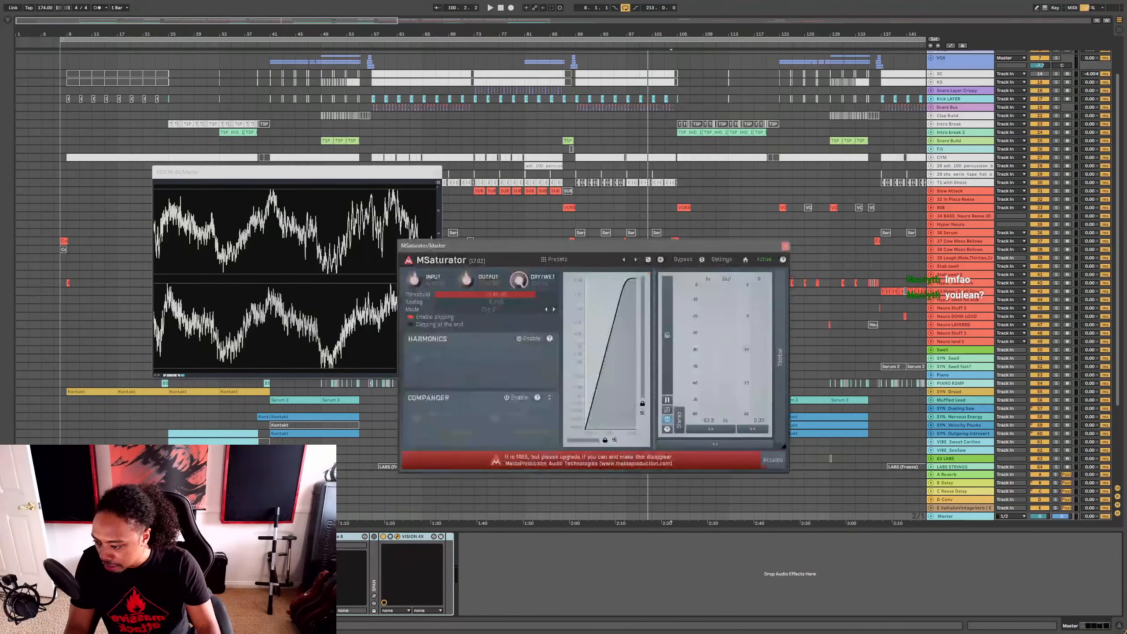
Step: Set the threshold of the second MSaturator on the Master track to -3.8 dB and close its window
{"action": "double_click", "coordinate": [506, 295]}
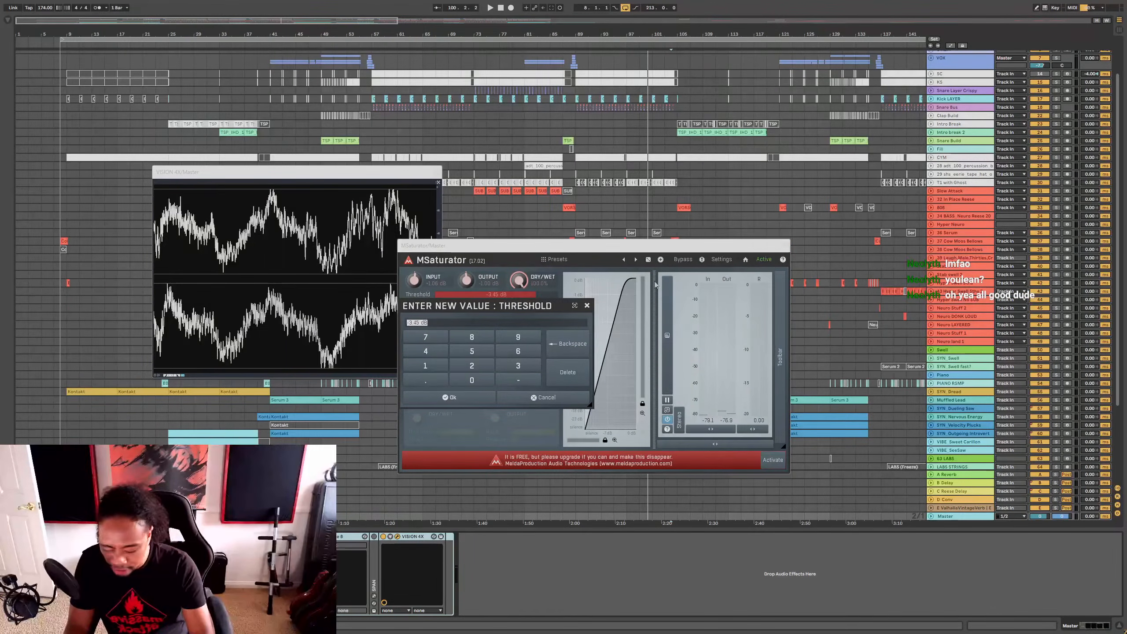
{"action": "type", "text": "-"}
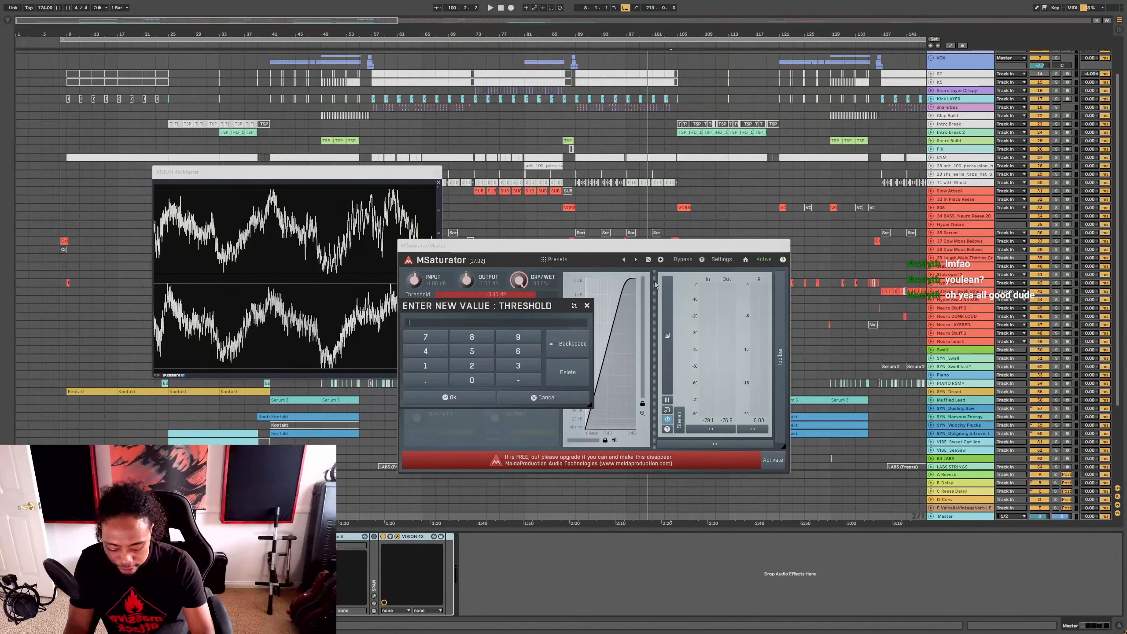
{"action": "type", "text": "3.8"}
{"action": "key", "text": "Return"}
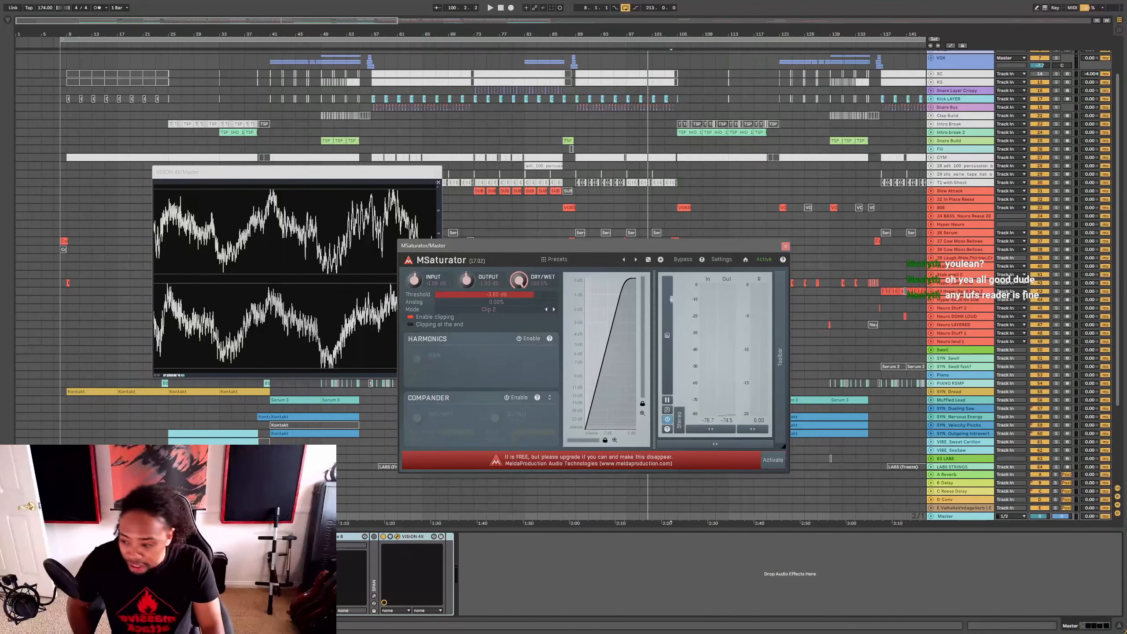
{"action": "left_click", "coordinate": [786, 246]}
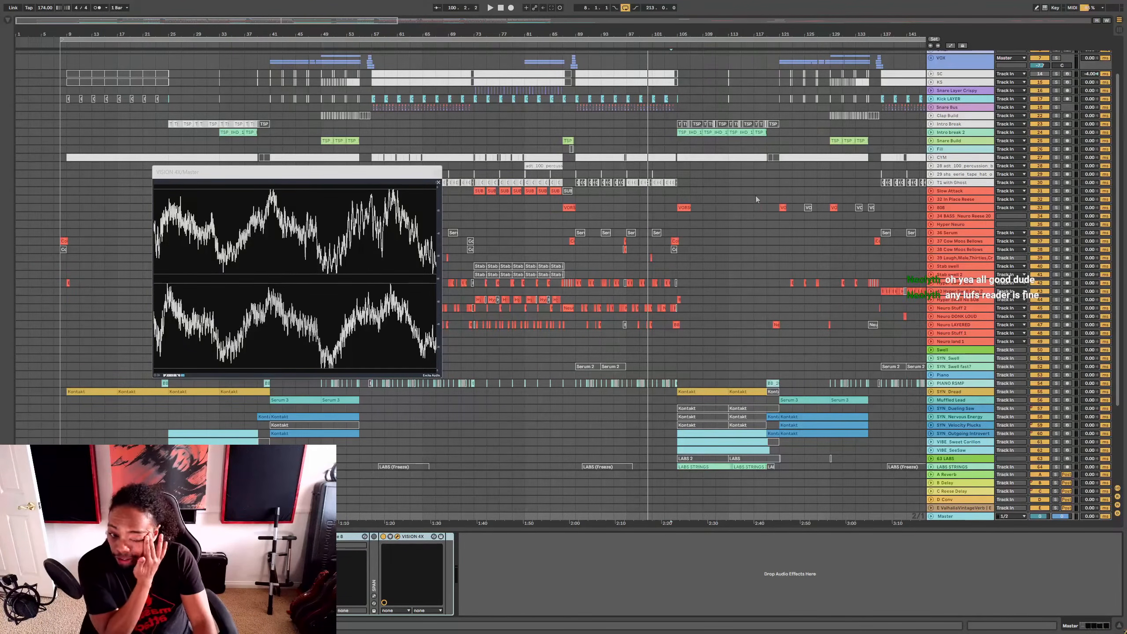
Step: Check the Master's loudness on the Ozone 8 meters while playing from about bar 57, closing the VISION 4X window
{"action": "left_click_drag", "start_coordinate": [496, 219], "coordinate": [763, 313]}
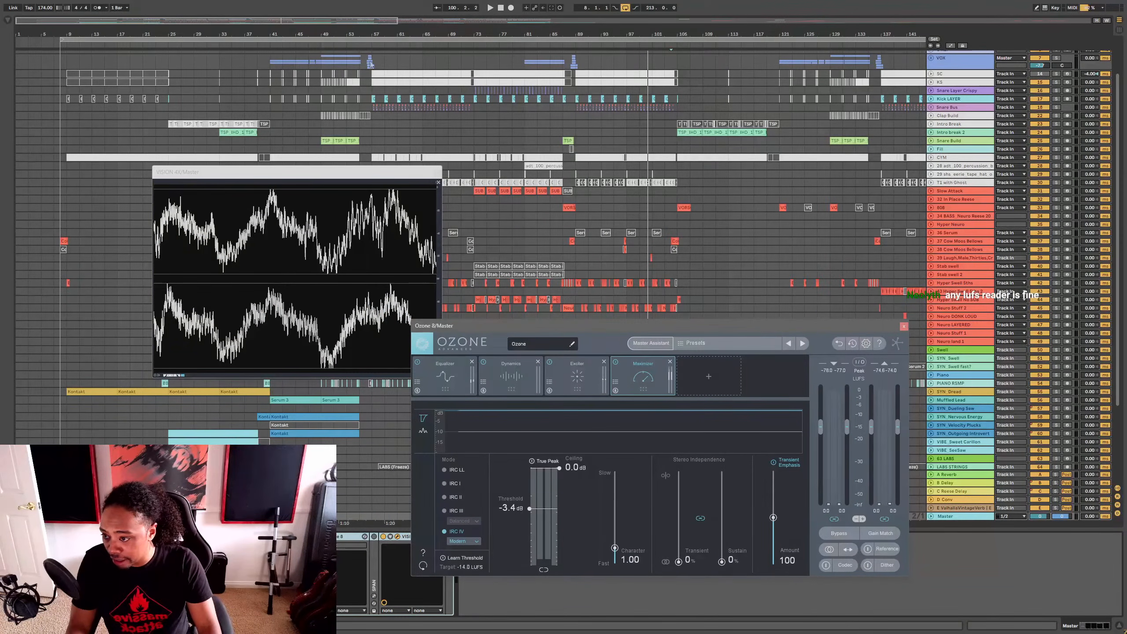
{"action": "left_click", "coordinate": [369, 46]}
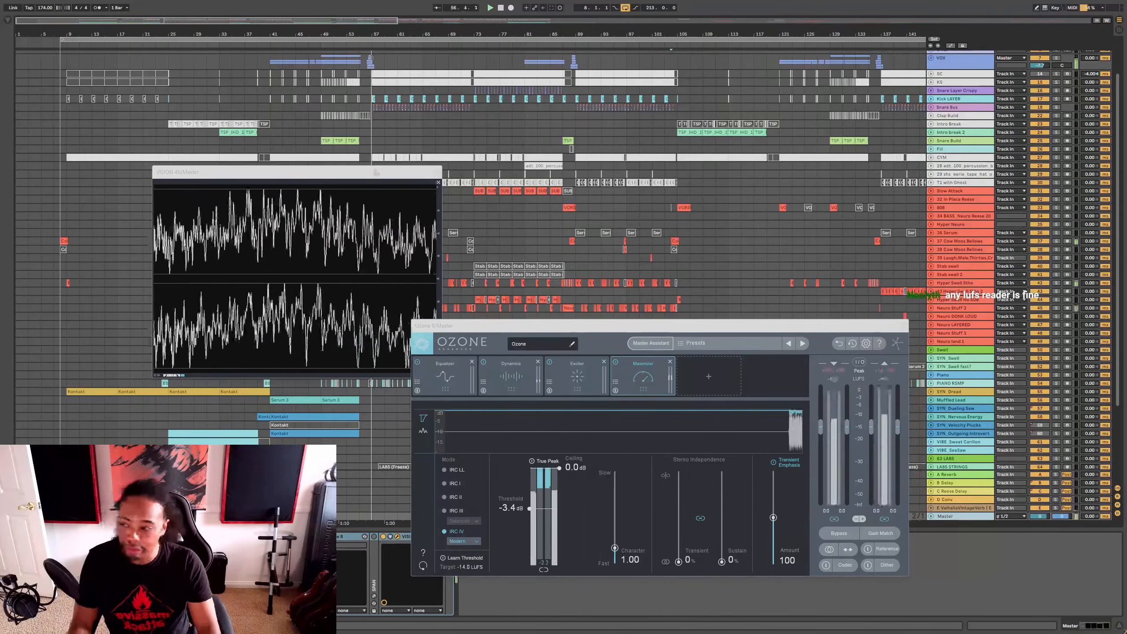
{"action": "left_click", "coordinate": [884, 383]}
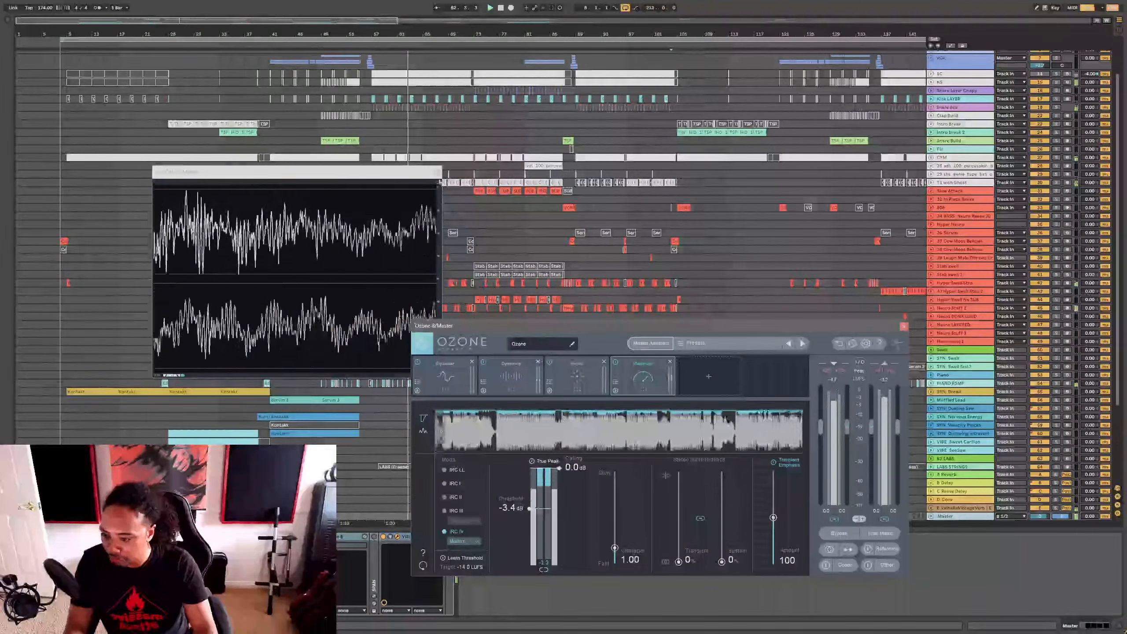
{"action": "left_click", "coordinate": [437, 172]}
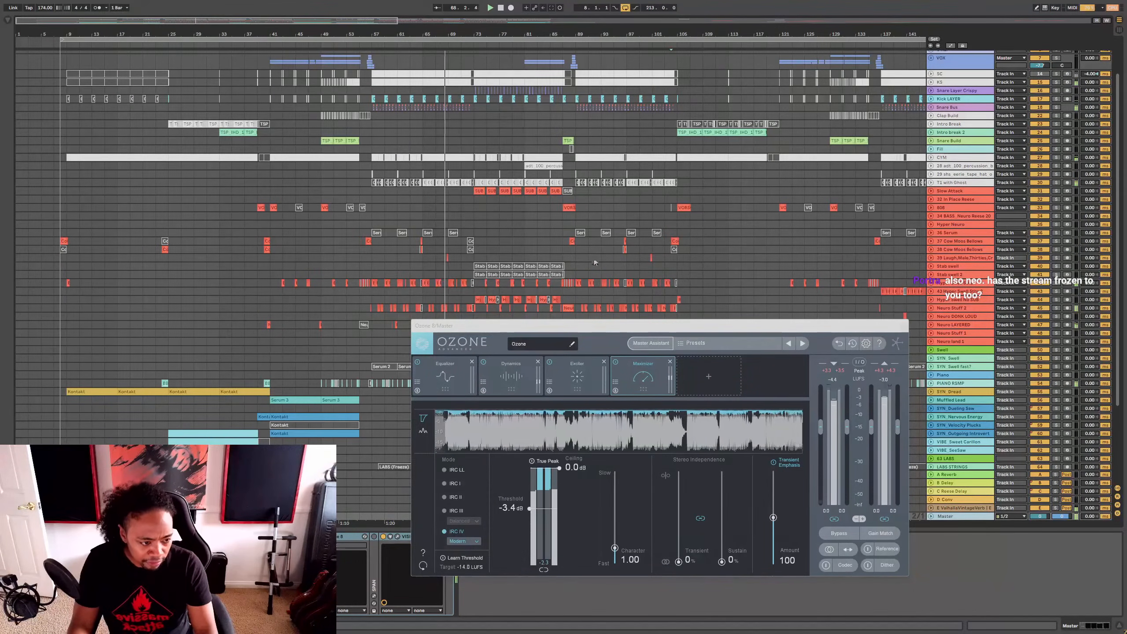
{"action": "left_click", "coordinate": [639, 327]}
{"action": "key", "text": "space"}
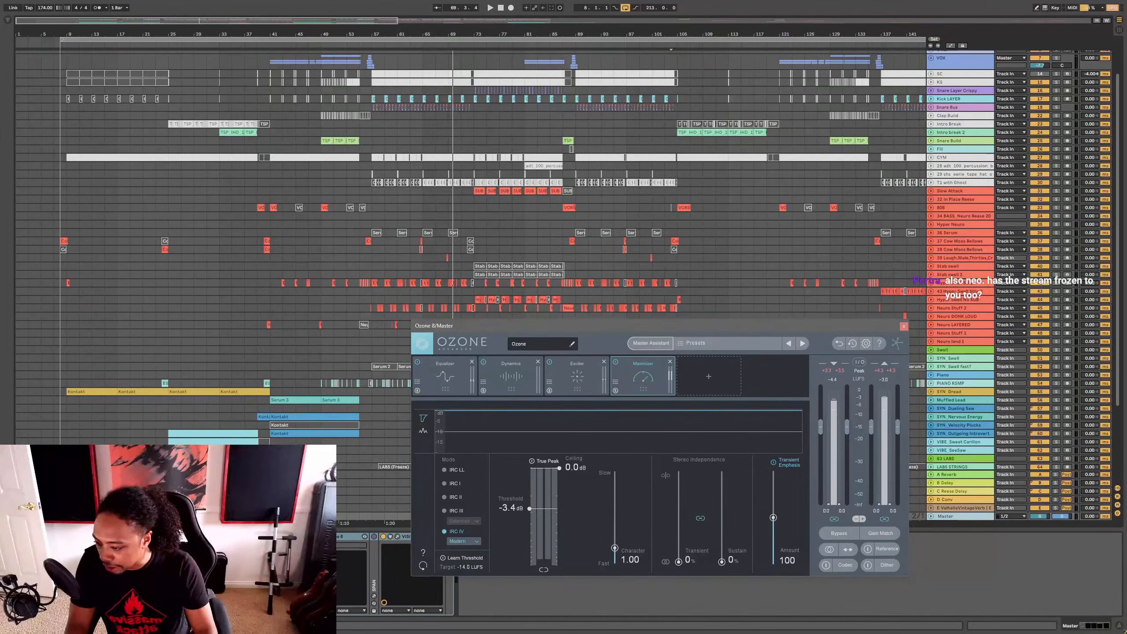
Step: Review the settings of the second MSaturator on the Master track
{"action": "left_click", "coordinate": [255, 536]}
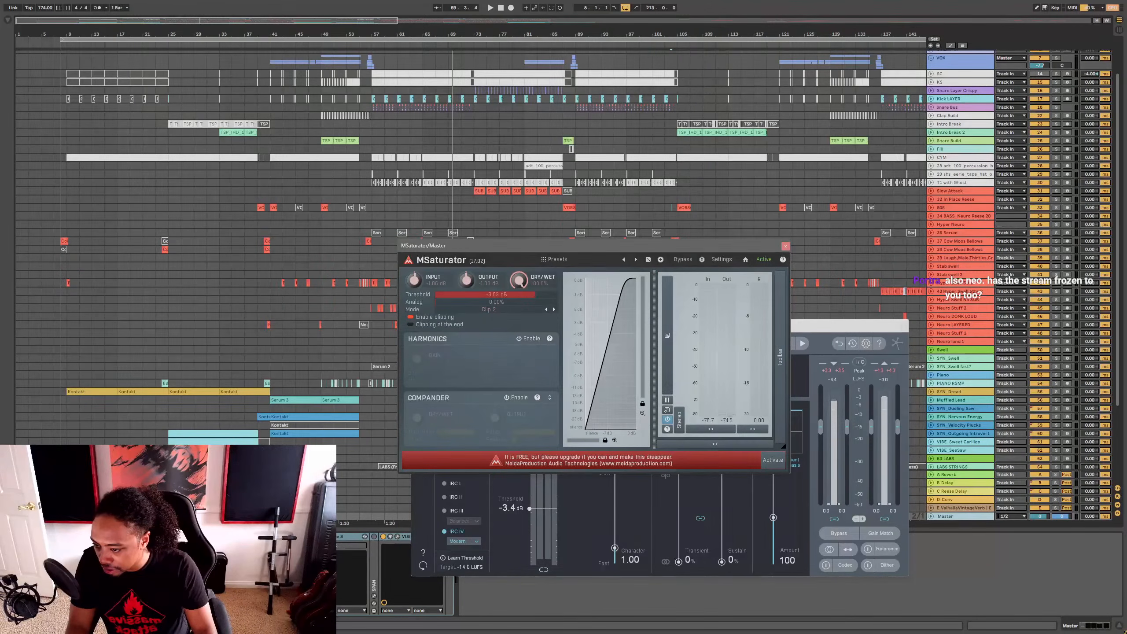
{"action": "left_click", "coordinate": [785, 247]}
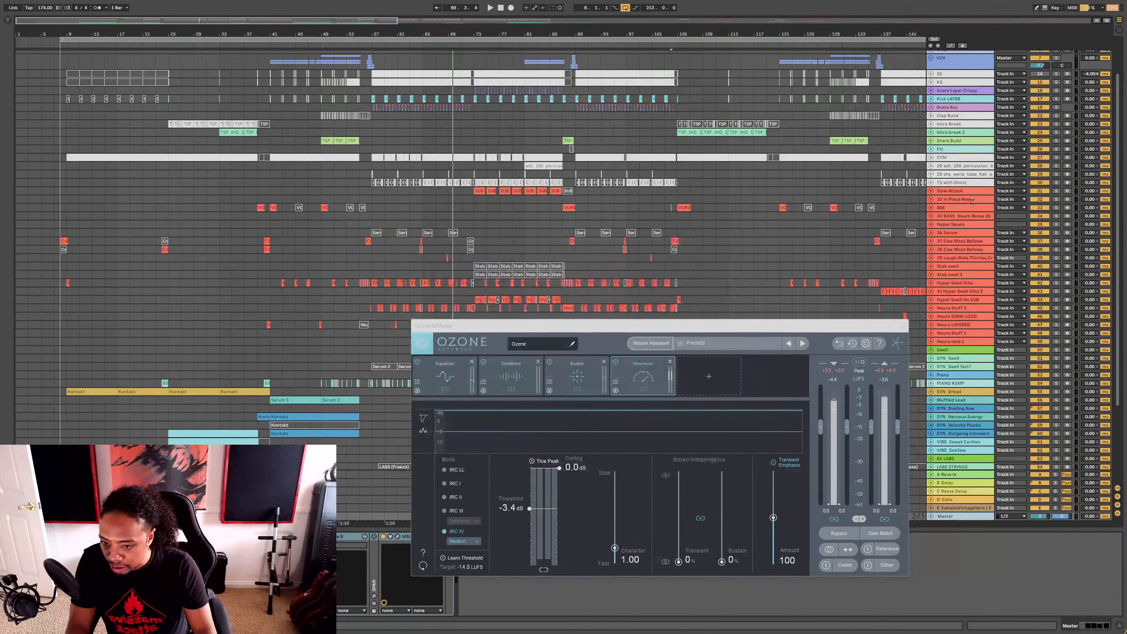
Step: Close the Ozone window and review the device chains of the Slow Attack and In Place Reese tracks
{"action": "left_click", "coordinate": [953, 192]}
{"action": "scroll", "coordinate": [949, 258], "scroll_direction": "up", "scroll_amount": 3}
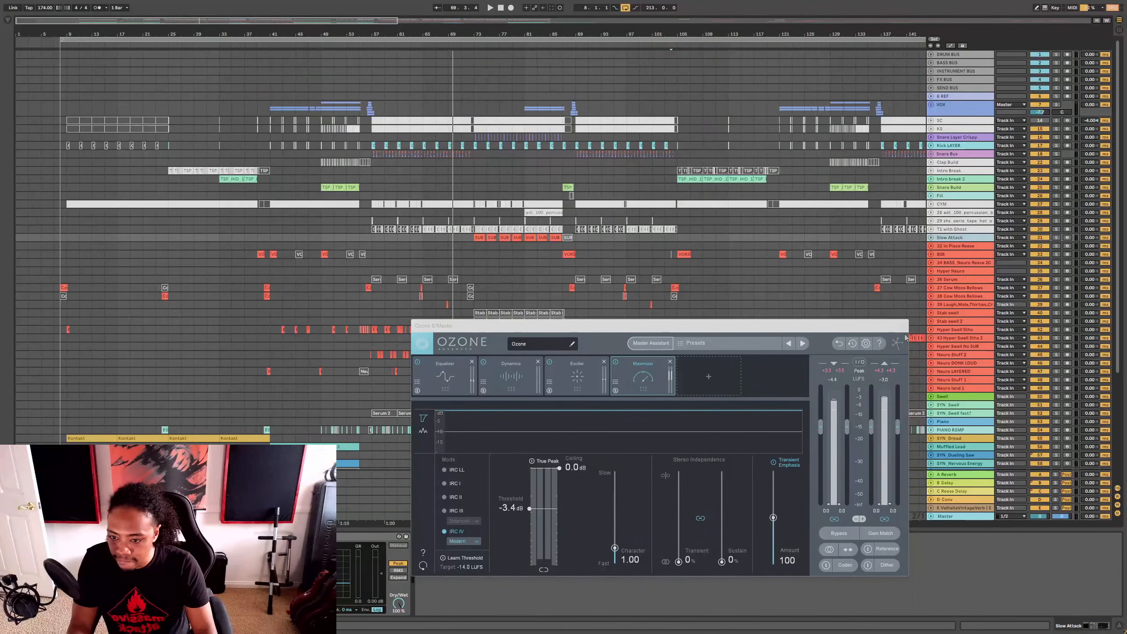
{"action": "left_click", "coordinate": [904, 327]}
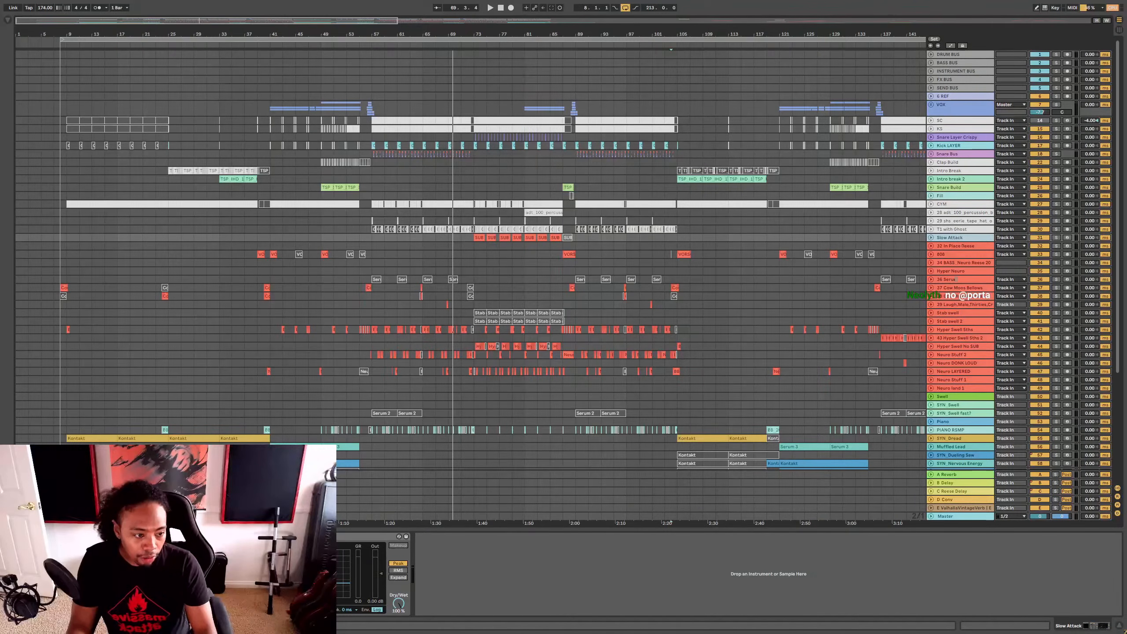
{"action": "left_click", "coordinate": [954, 246]}
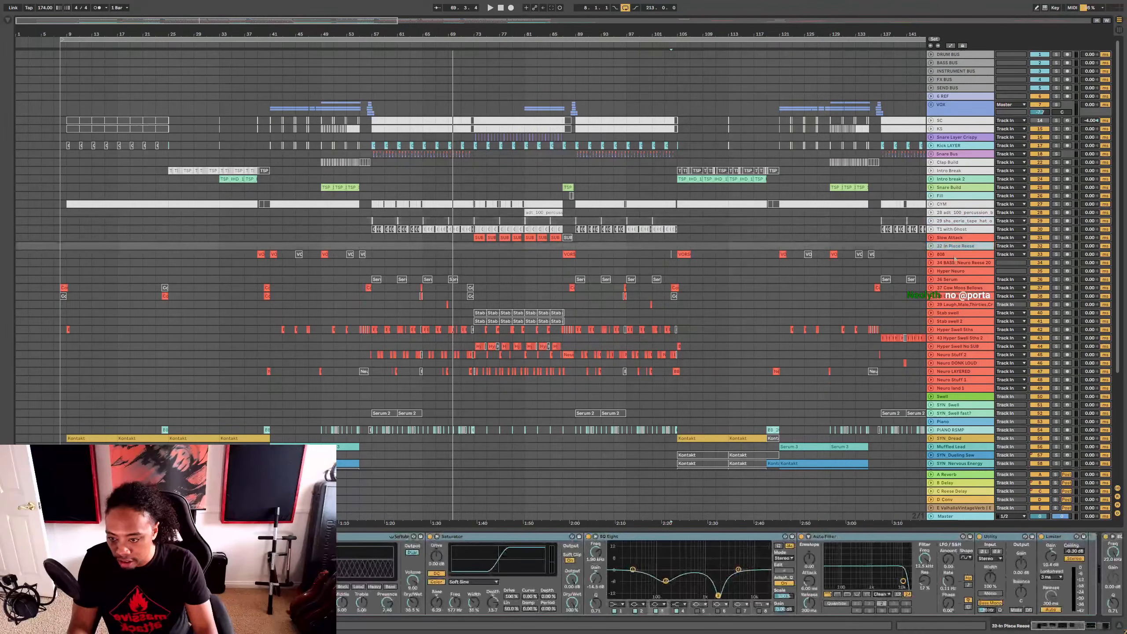
Step: Solo the Hyper Swell Stns track and play it from about bar 57
{"action": "left_click", "coordinate": [372, 321]}
{"action": "scroll", "coordinate": [372, 321], "scroll_direction": "up", "scroll_amount": 4}
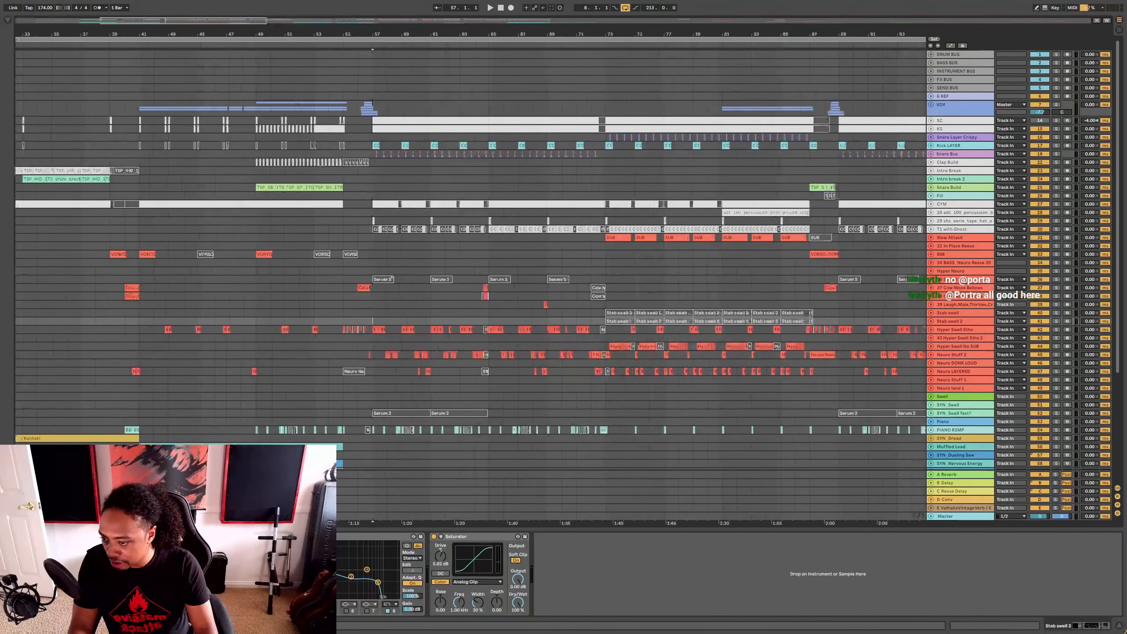
{"action": "left_click", "coordinate": [375, 330]}
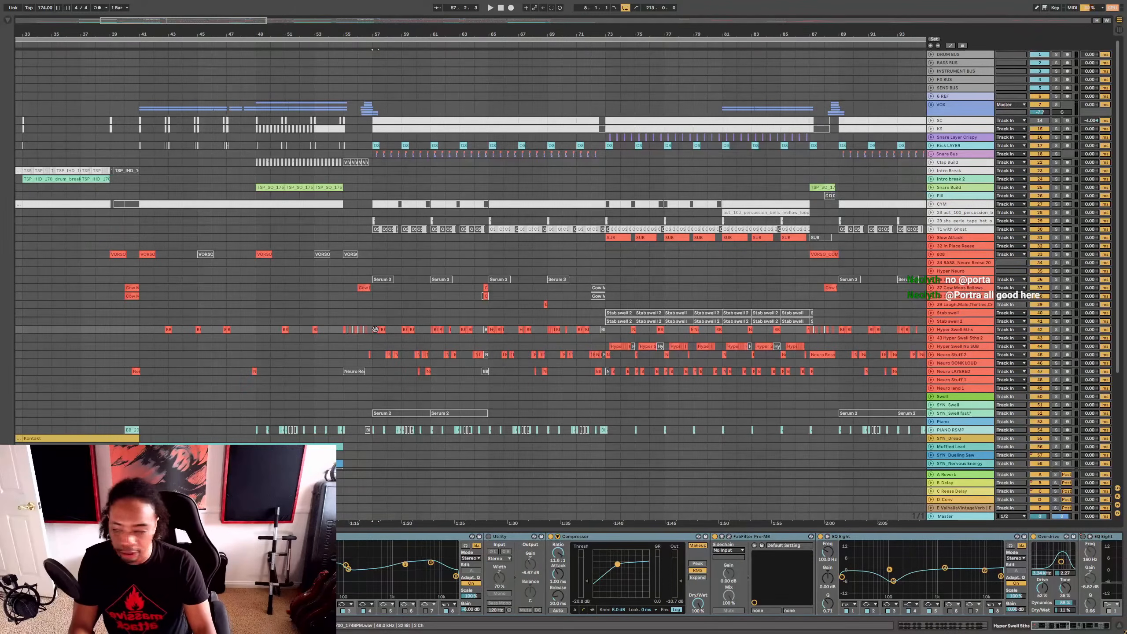
{"action": "key", "text": "space"}
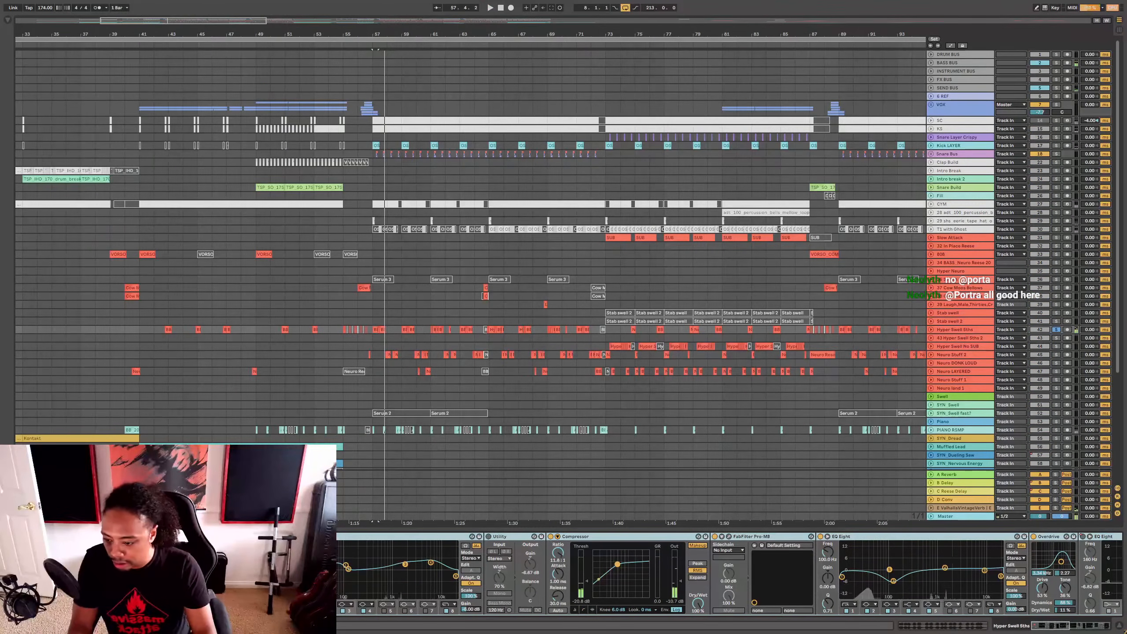
Step: Check the FabFilter Pro-MB settings on the Hyper Swell Stns track and close the plug-in window
{"action": "scroll", "coordinate": [660, 569], "scroll_direction": "down", "scroll_amount": 3}
{"action": "left_click", "coordinate": [601, 537]}
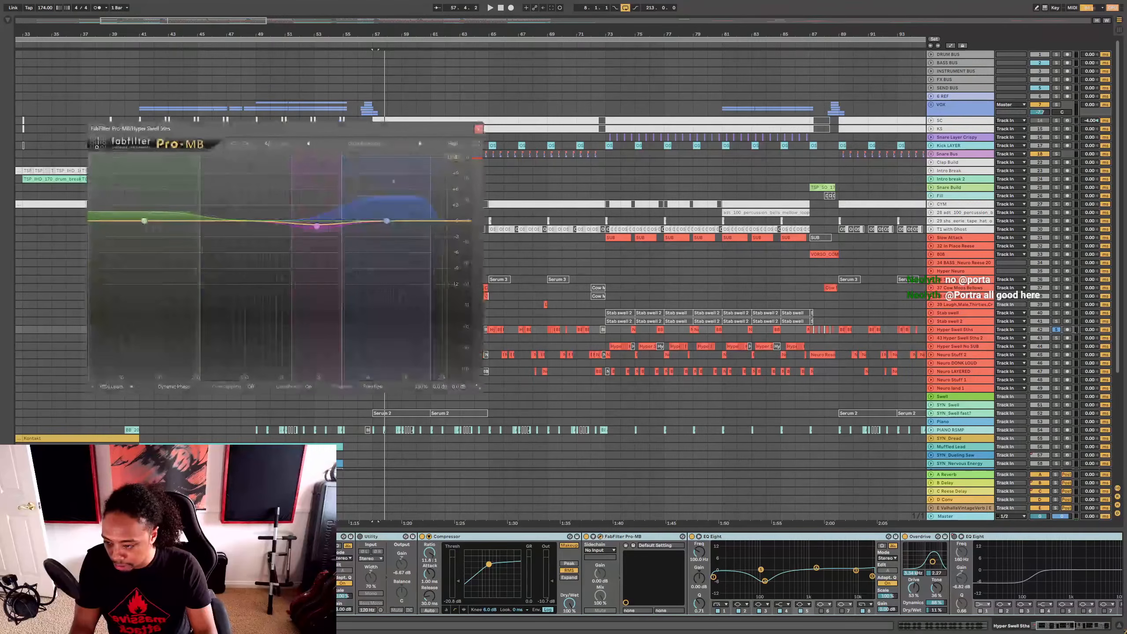
{"action": "left_click", "coordinate": [478, 129]}
Step: Move the Multiband Split and the two selected Compressors on the BASS BUS to the end of its chain, after the Utility
{"action": "left_click", "coordinate": [954, 71]}
{"action": "left_click", "coordinate": [953, 63]}
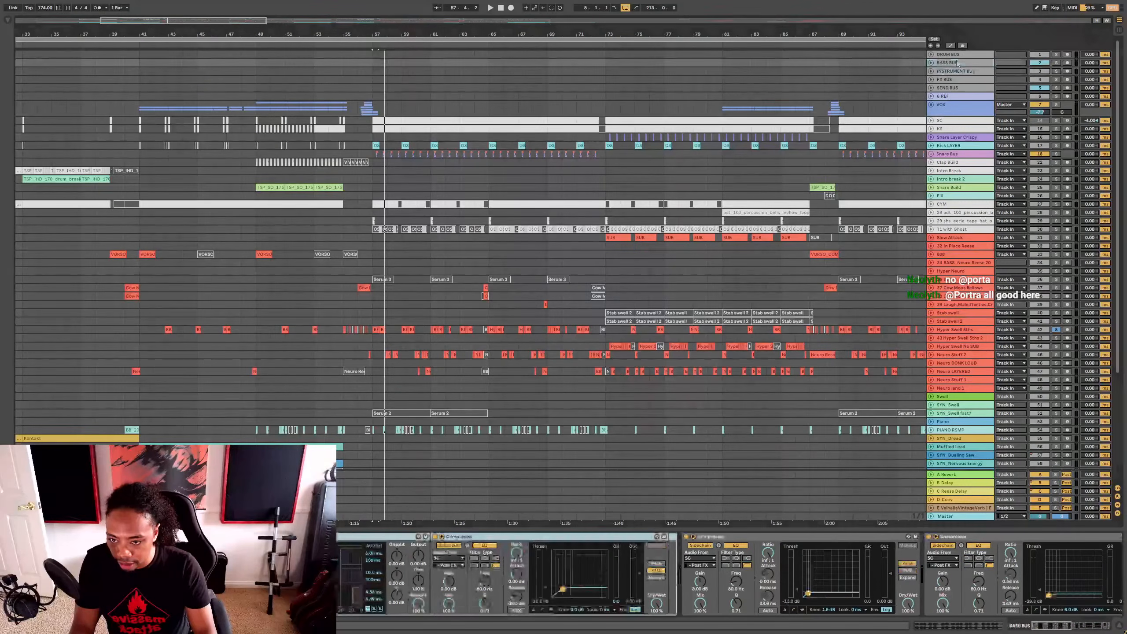
{"action": "scroll", "coordinate": [437, 571], "scroll_direction": "down", "scroll_amount": 14}
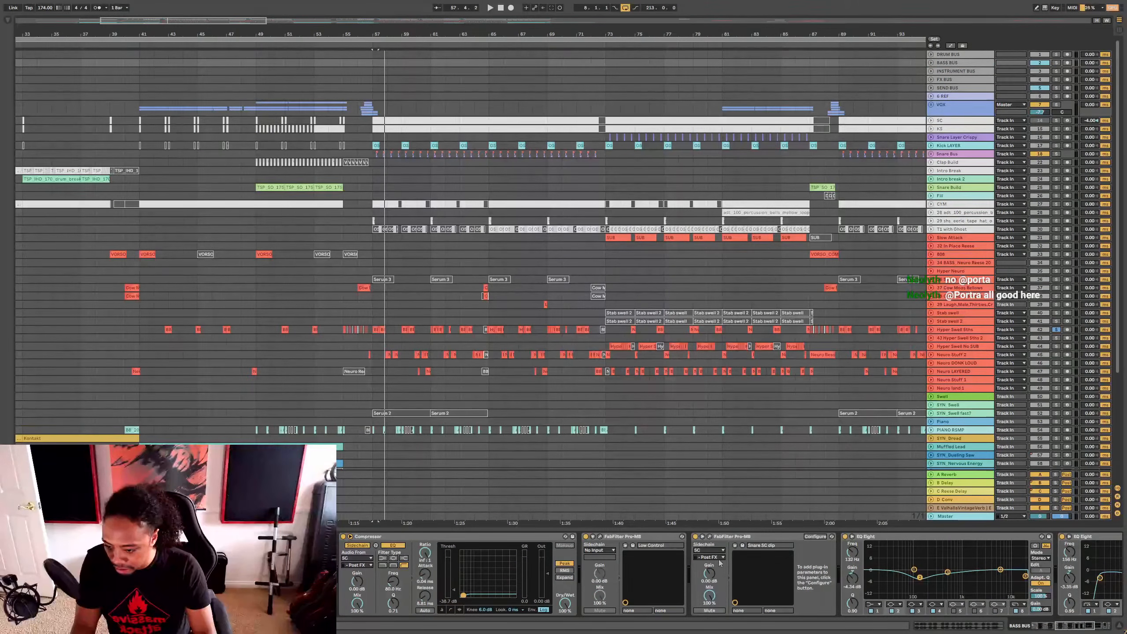
{"action": "scroll", "coordinate": [742, 568], "scroll_direction": "down", "scroll_amount": 9}
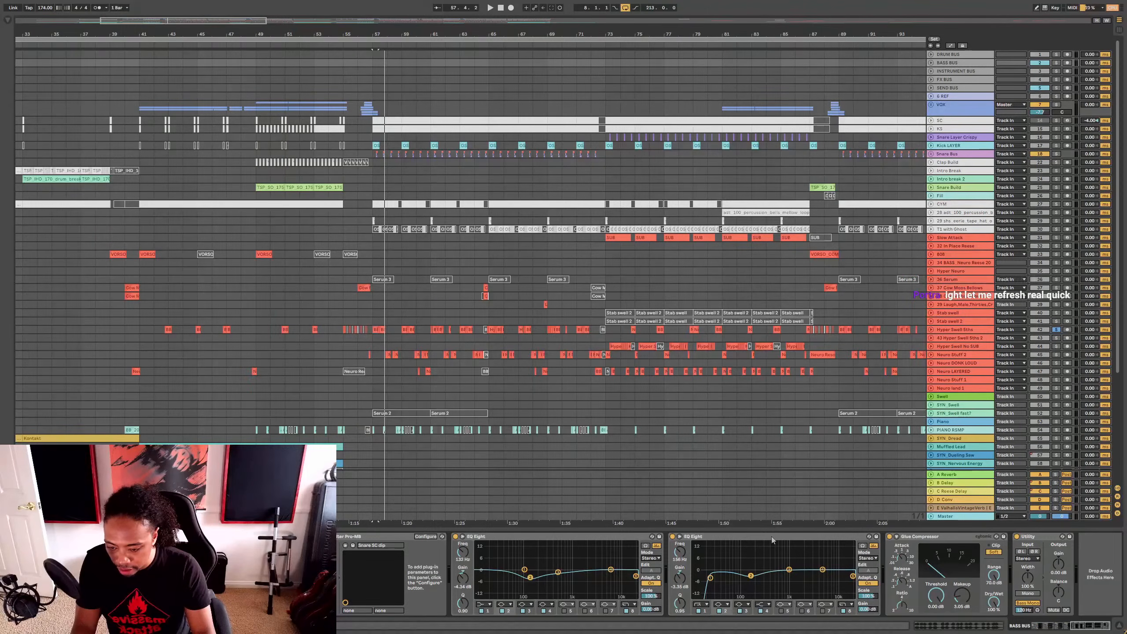
{"action": "scroll", "coordinate": [695, 556], "scroll_direction": "up", "scroll_amount": 10}
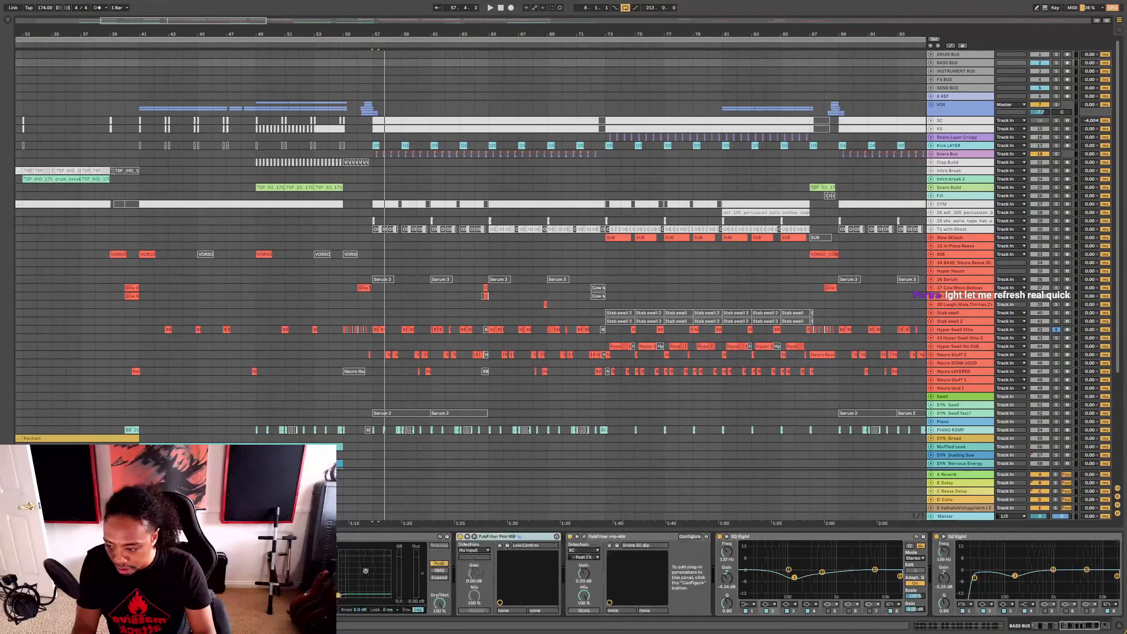
{"action": "scroll", "coordinate": [695, 552], "scroll_direction": "down", "scroll_amount": 5}
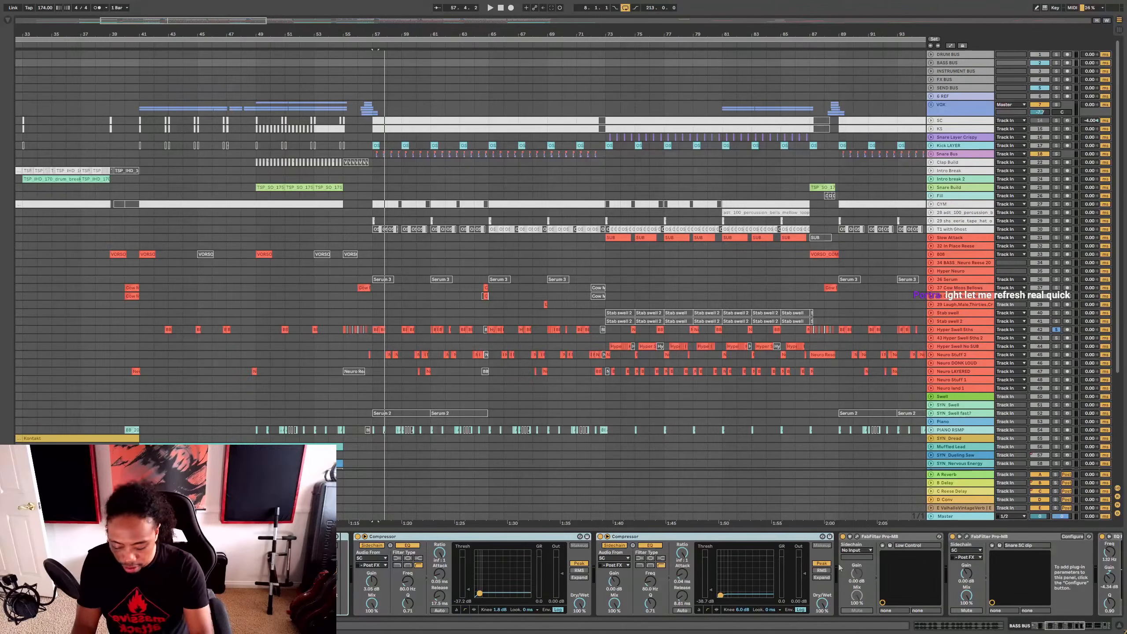
{"action": "scroll", "coordinate": [838, 566], "scroll_direction": "up", "scroll_amount": 10}
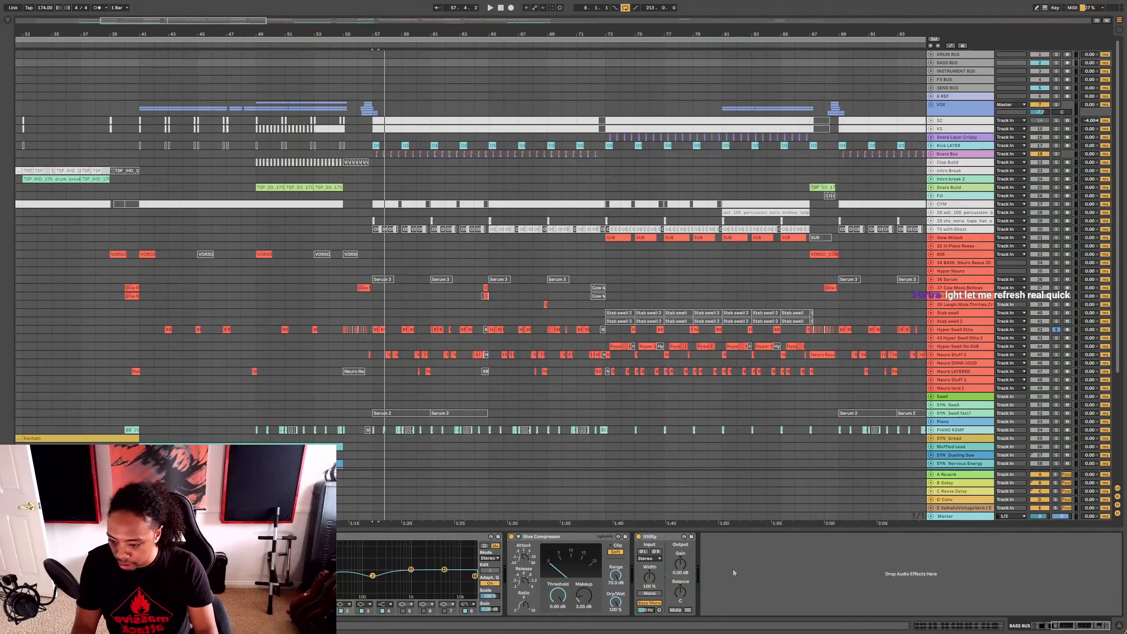
{"action": "scroll", "coordinate": [730, 573], "scroll_direction": "up", "scroll_amount": 5}
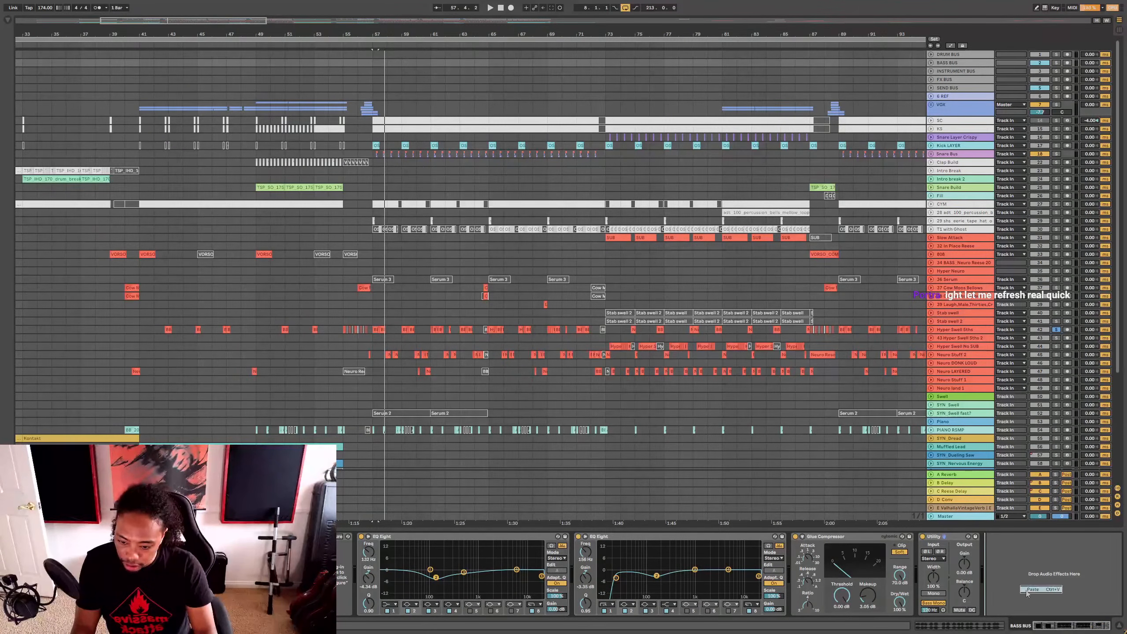
{"action": "key", "text": "ctrl+v"}
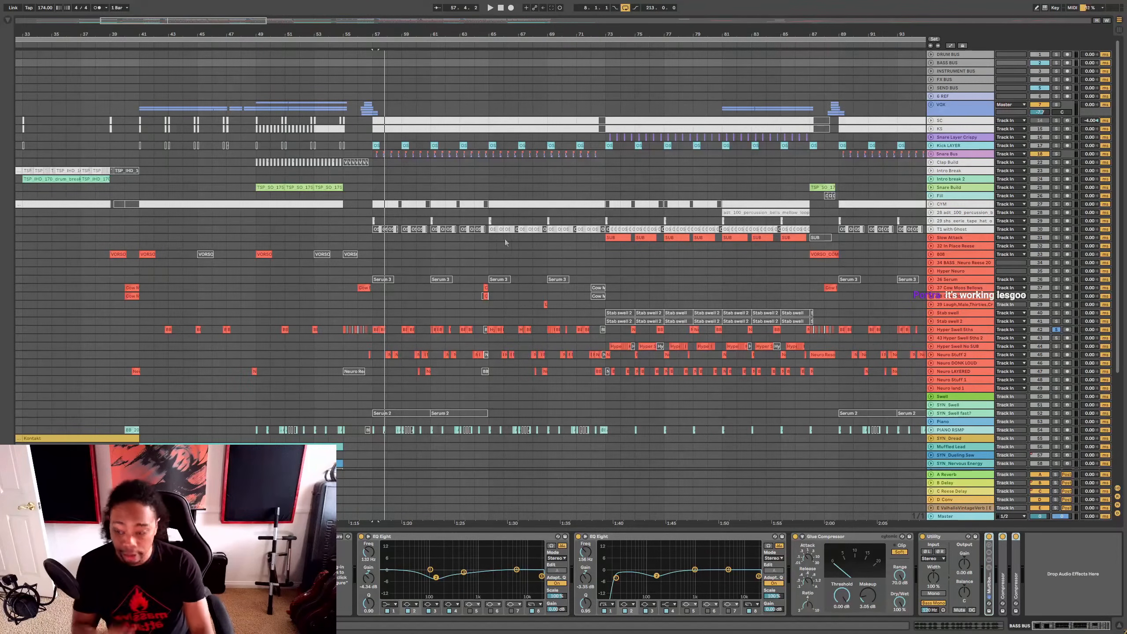
Step: Play the arrangement from bar 57 with the BASS BUS soloed
{"action": "left_click", "coordinate": [372, 255]}
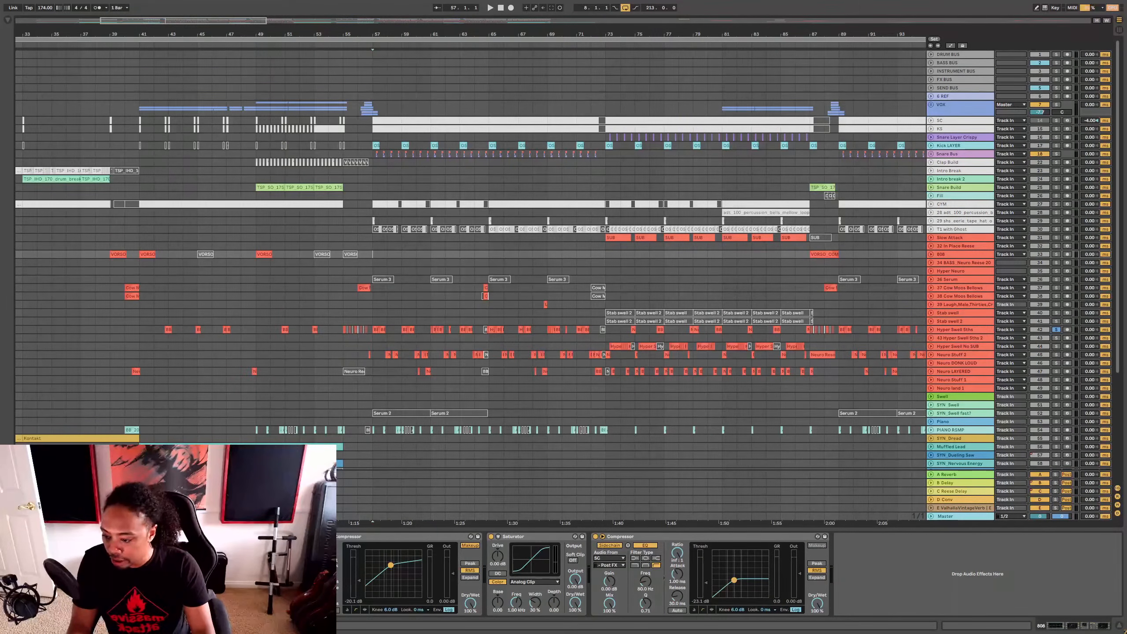
{"action": "key", "text": "space"}
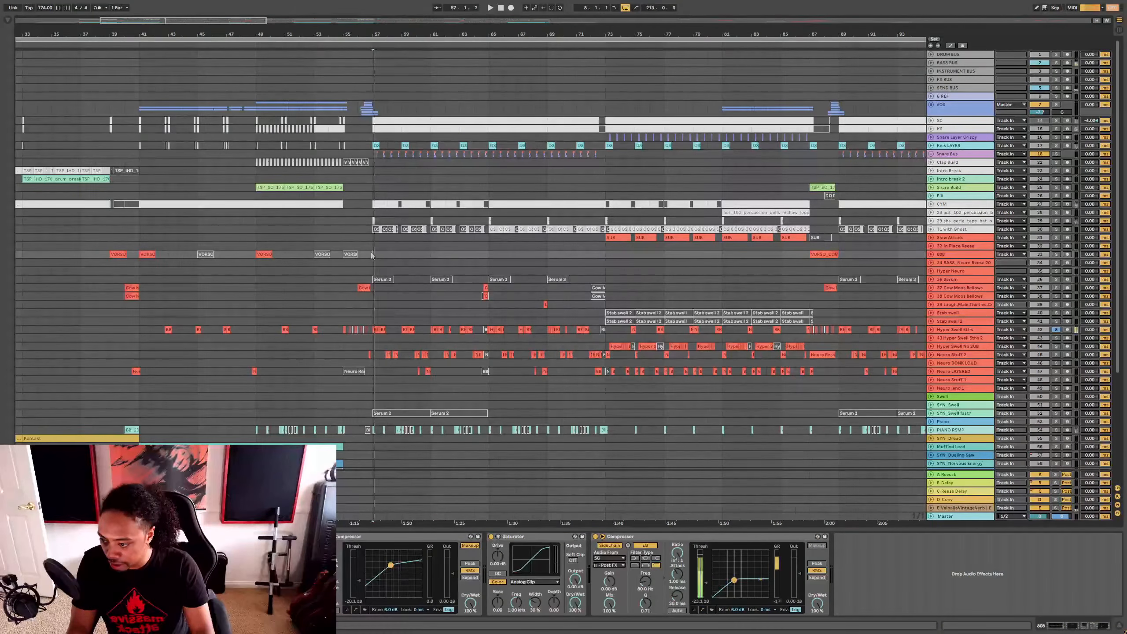
{"action": "left_click", "coordinate": [967, 63]}
{"action": "key", "text": "s"}
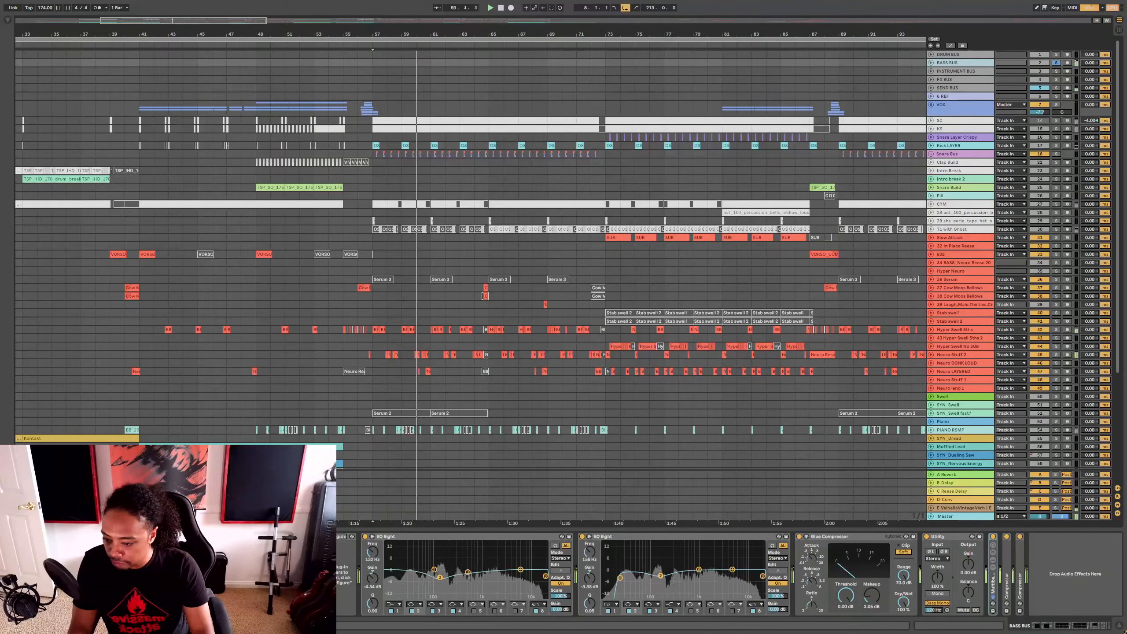
Step: Inspect the two FabFilter Pro-MB instances on the BASS BUS, including the lowest band of the sidechain one, and close their windows
{"action": "key", "text": "ctrl+alt+p"}
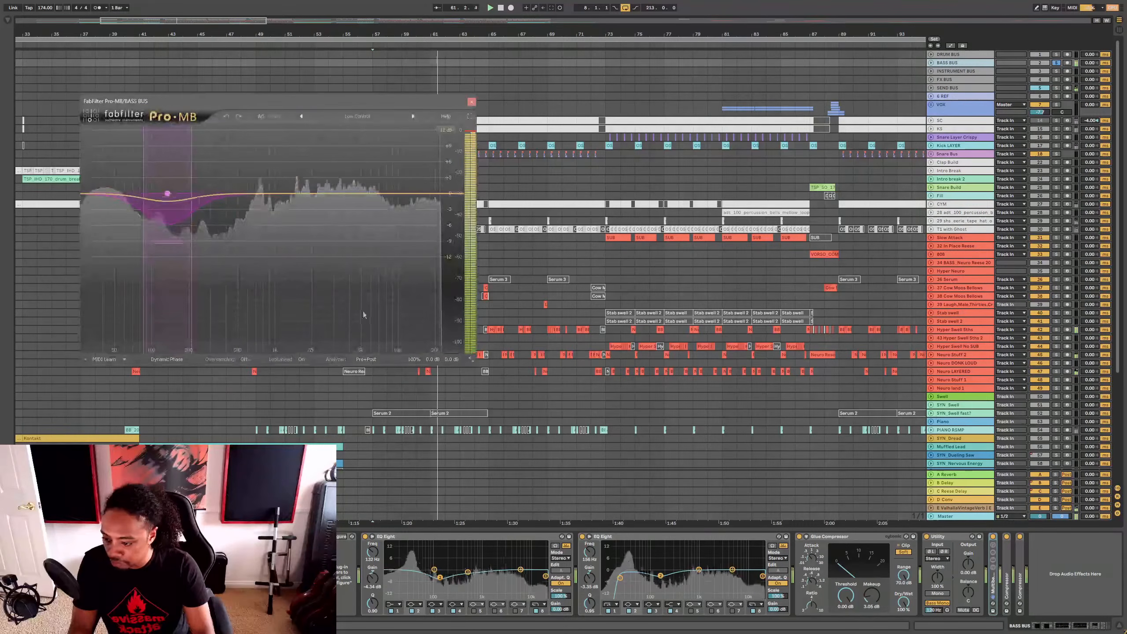
{"action": "left_click", "coordinate": [301, 115]}
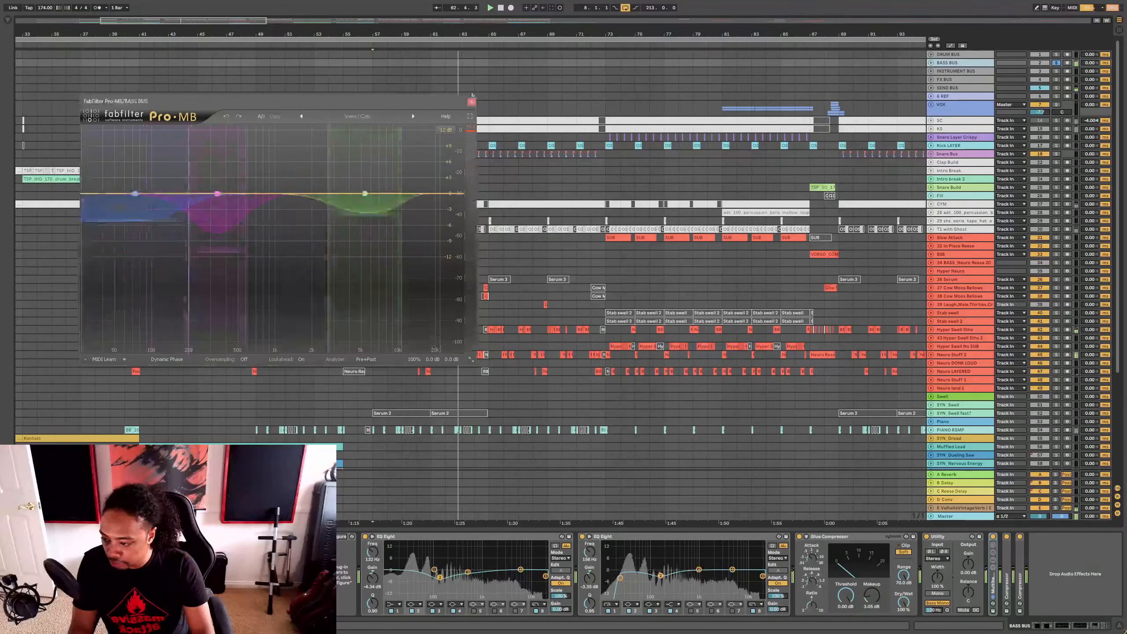
{"action": "left_click_drag", "start_coordinate": [297, 105], "coordinate": [547, 164]}
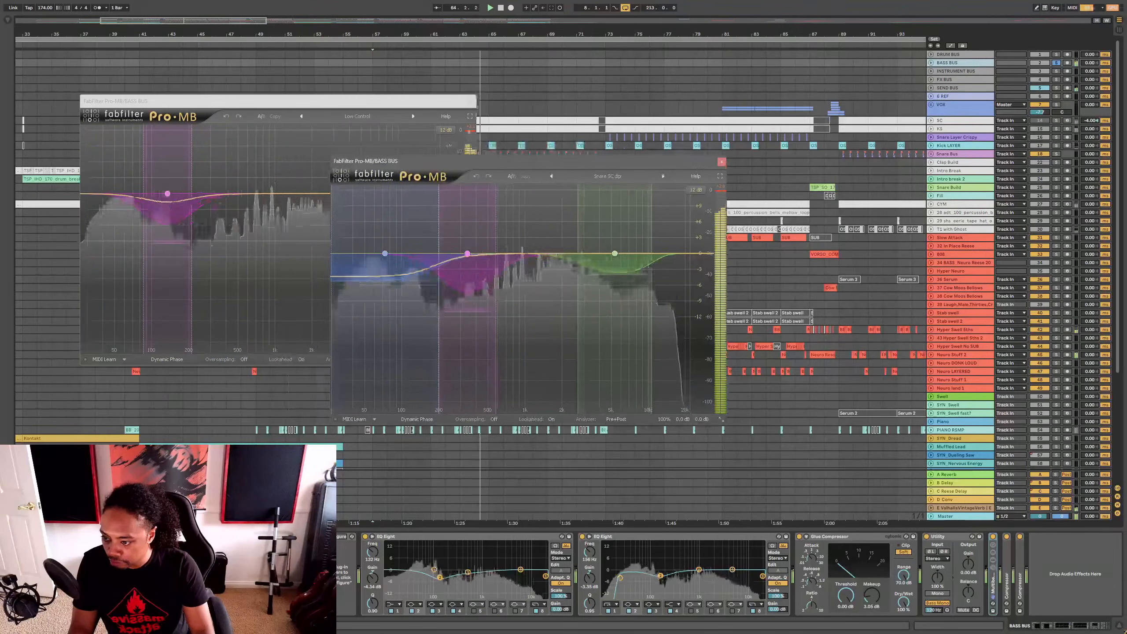
{"action": "left_click", "coordinate": [471, 102]}
{"action": "left_click", "coordinate": [393, 260]}
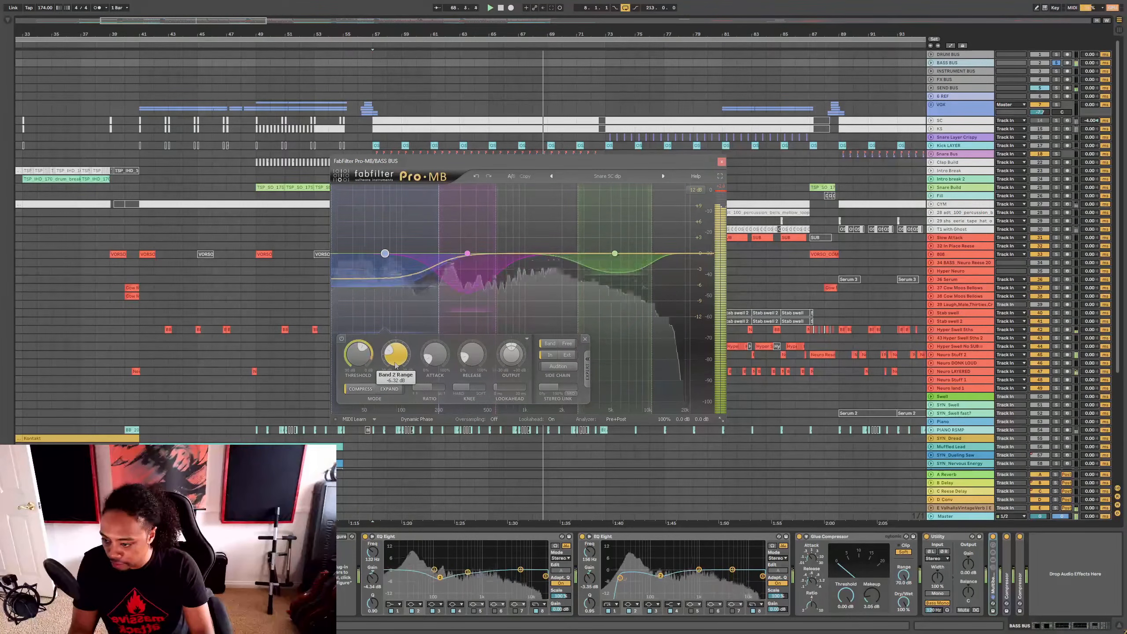
{"action": "left_click", "coordinate": [721, 161]}
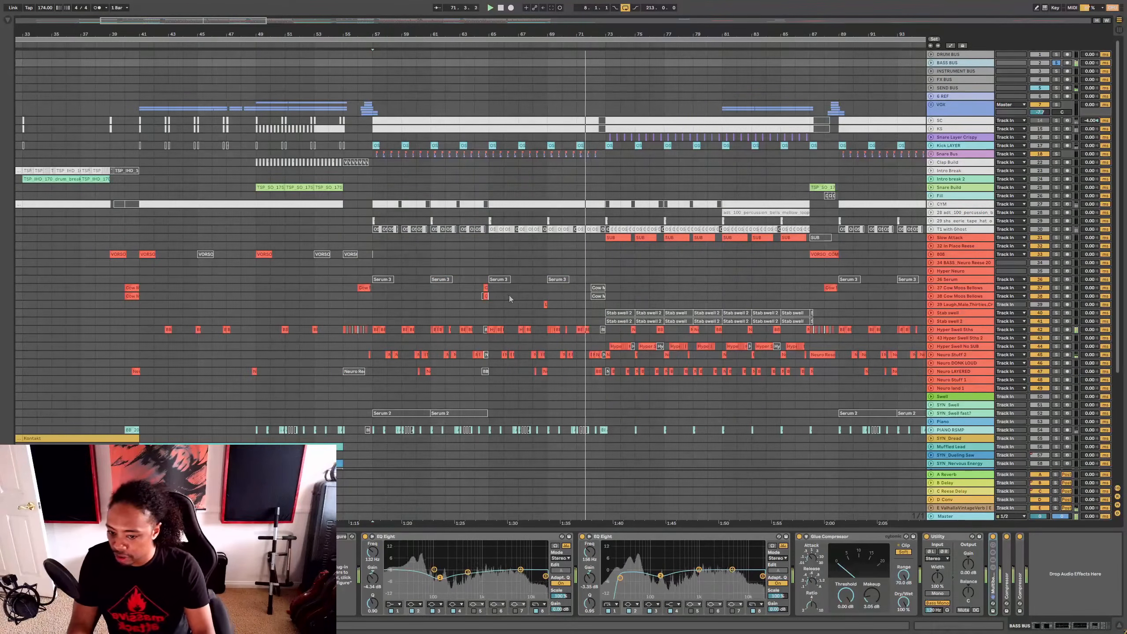
Step: Show the Master's VISION 4X scope and play with only the Low chain of the BASS BUS Multiband Split soloed
{"action": "left_click", "coordinate": [968, 517]}
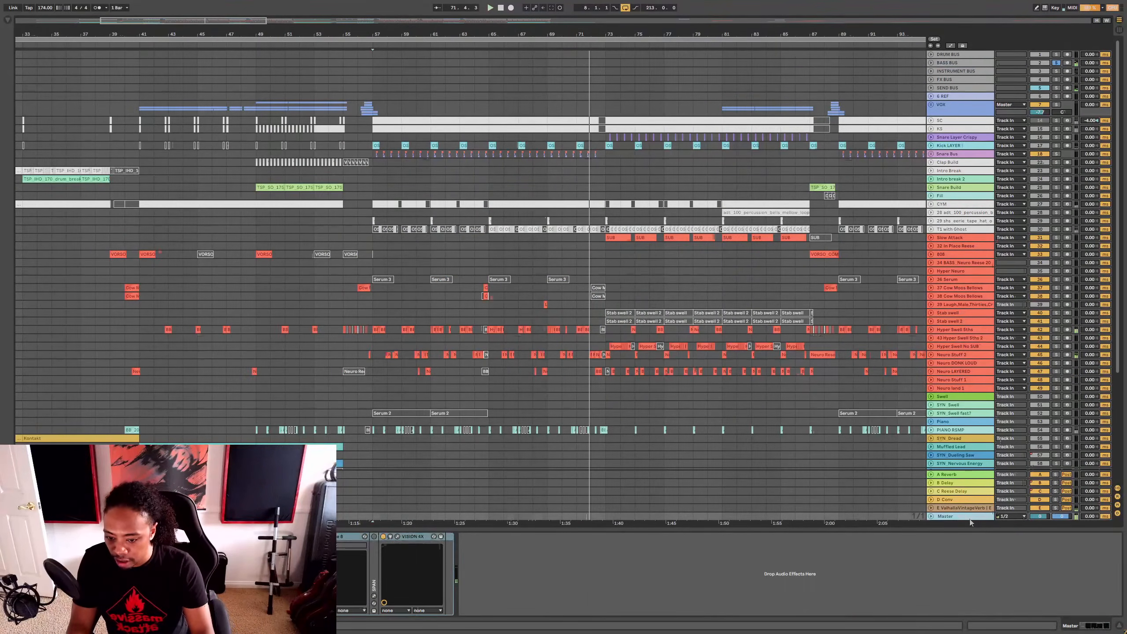
{"action": "left_click", "coordinate": [397, 537]}
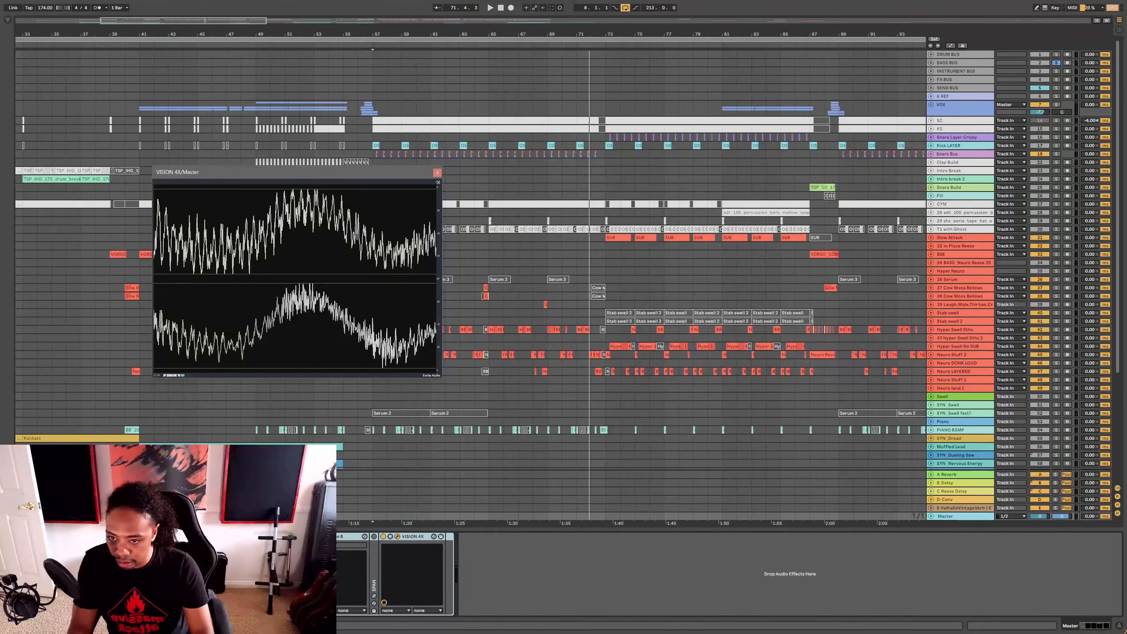
{"action": "left_click", "coordinate": [956, 63]}
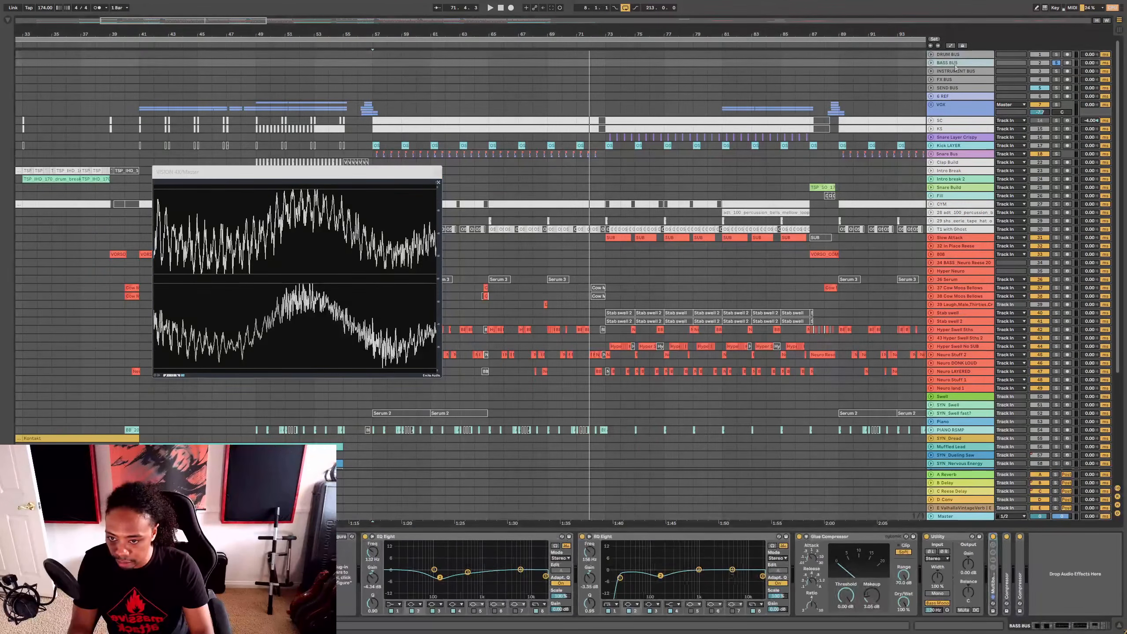
{"action": "double_click", "coordinate": [998, 589]}
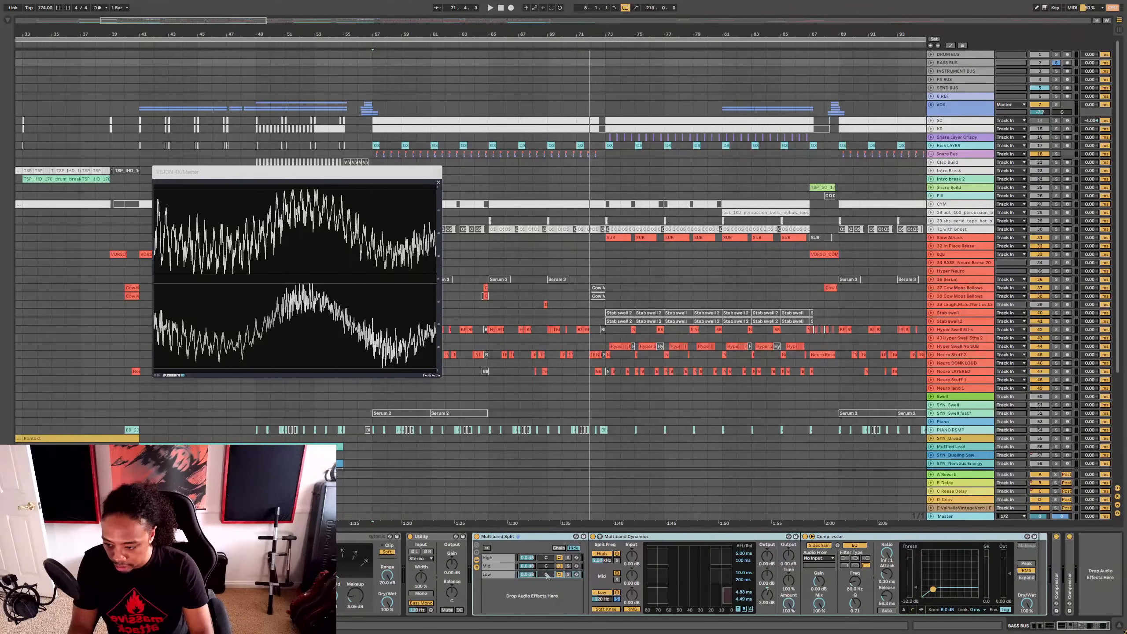
{"action": "left_click", "coordinate": [568, 575]}
{"action": "key", "text": "space"}
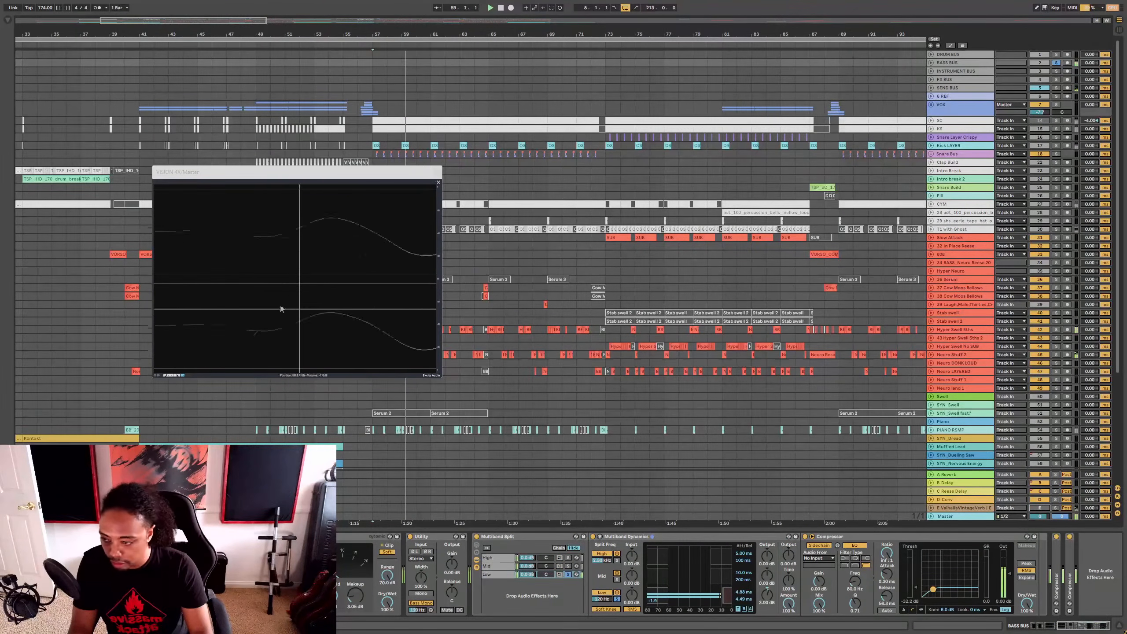
Step: Enlarge the VISION 4X window to examine the low-band waveform, and close it
{"action": "left_click_drag", "start_coordinate": [440, 376], "coordinate": [697, 520]}
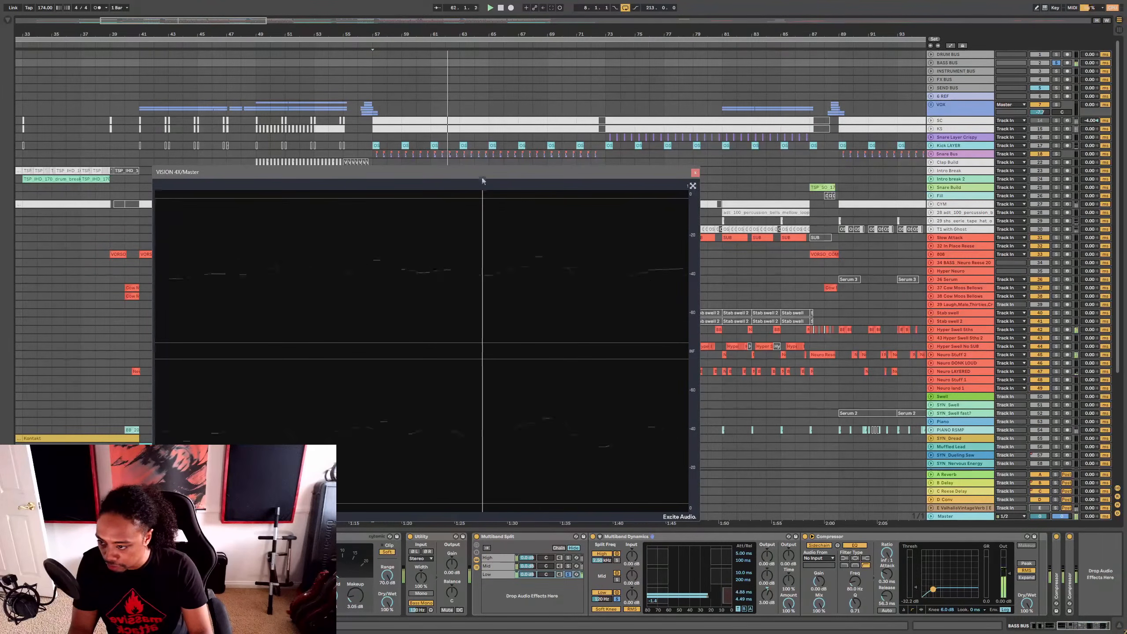
{"action": "left_click_drag", "start_coordinate": [480, 171], "coordinate": [447, 147]}
{"action": "left_click", "coordinate": [660, 156]}
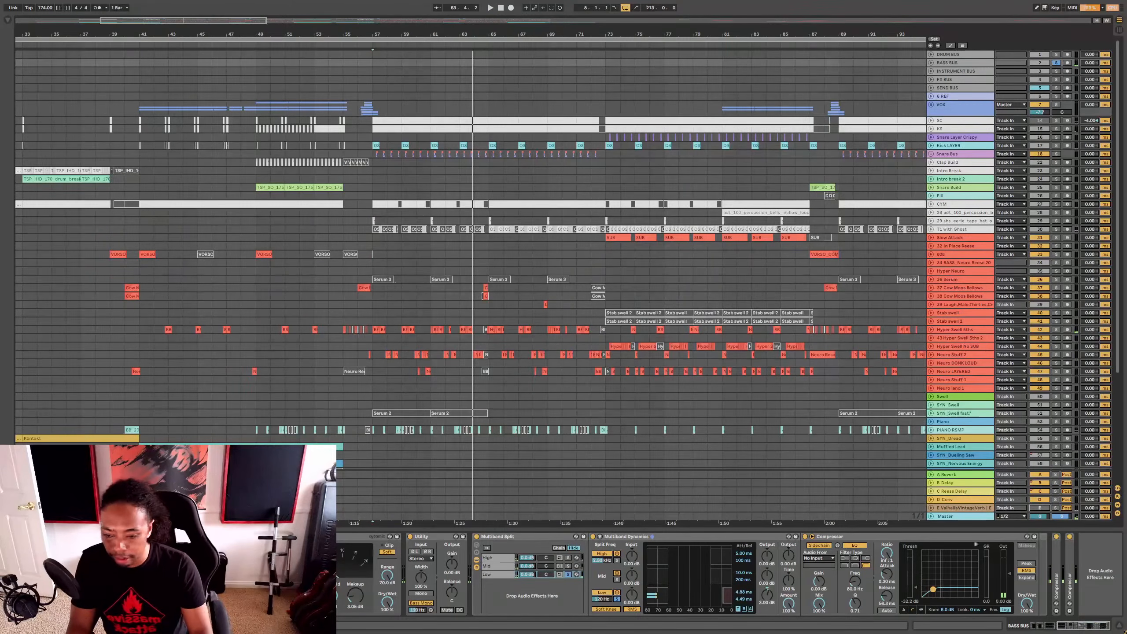
Step: Unsolo the Multiband Split's Low chain and clear the BASS BUS solo so all tracks are audible
{"action": "left_click", "coordinate": [568, 574]}
{"action": "left_click", "coordinate": [943, 109]}
{"action": "key", "text": "s"}
{"action": "key", "text": "s"}
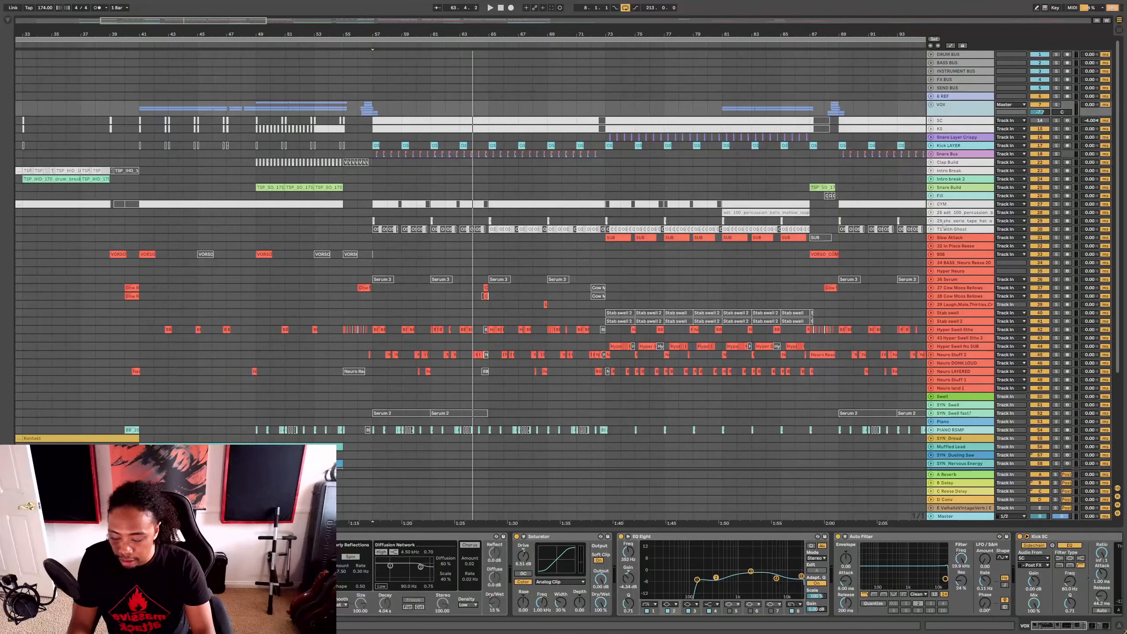
Step: Play the full mix from bar 55 and raise the Threshold of the Master's MSaturator to -7.78 dB
{"action": "left_click", "coordinate": [342, 313]}
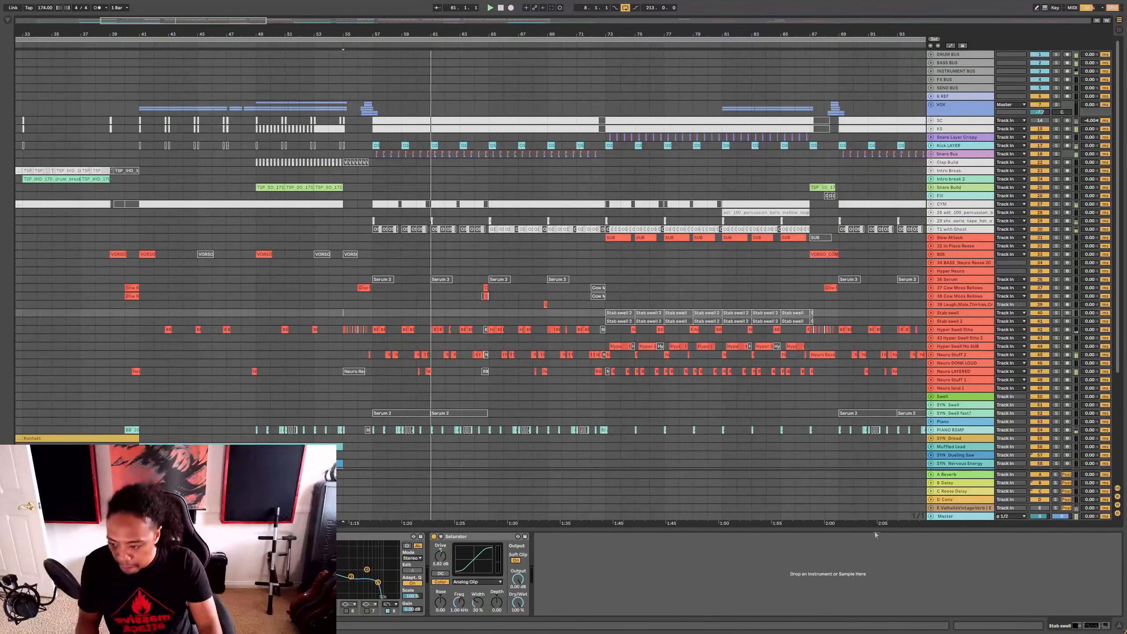
{"action": "left_click", "coordinate": [961, 517]}
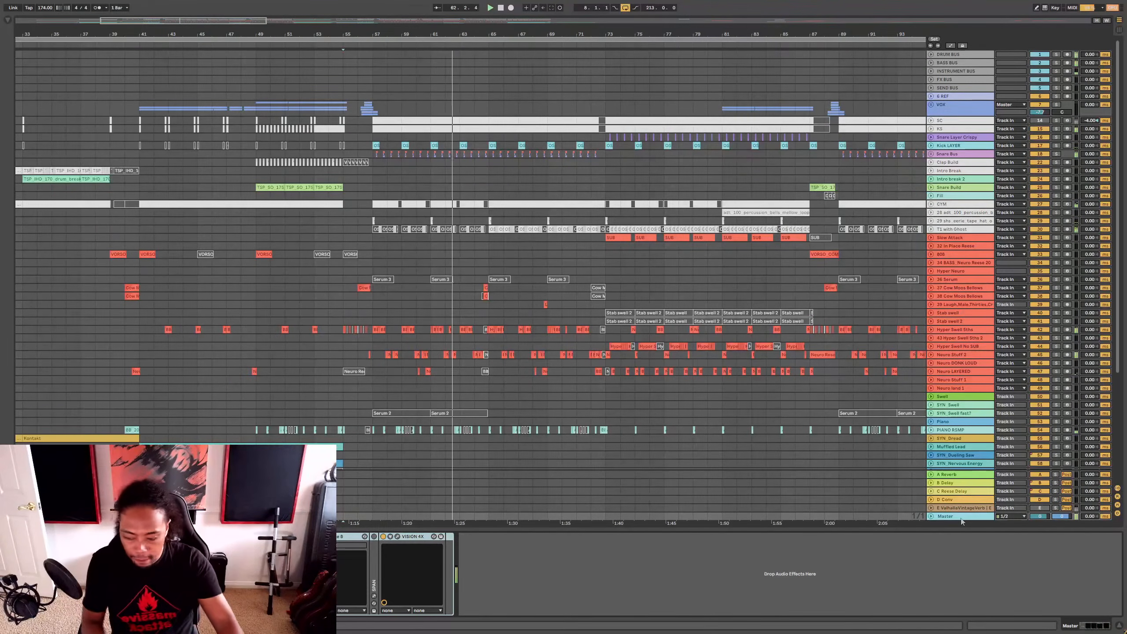
{"action": "left_click", "coordinate": [245, 536]}
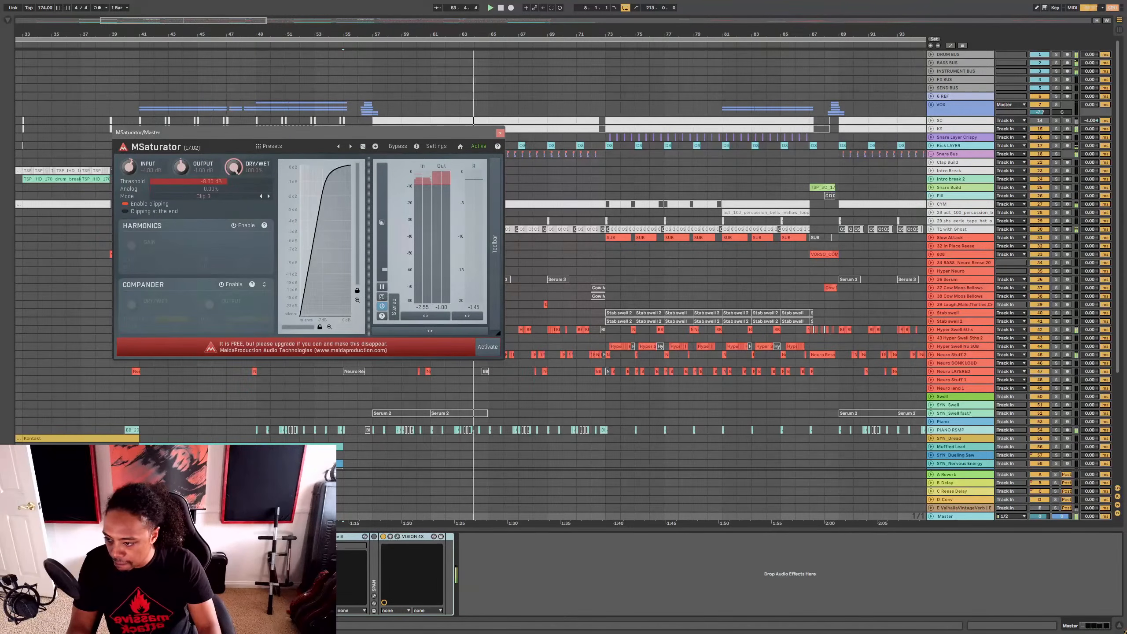
{"action": "mouse_move", "coordinate": [228, 181]}
{"action": "left_mouse_down"}
{"action": "mouse_move", "coordinate": [253, 181]}
{"action": "mouse_move", "coordinate": [228, 181]}
{"action": "left_mouse_up"}
{"action": "right_click", "coordinate": [244, 181]}
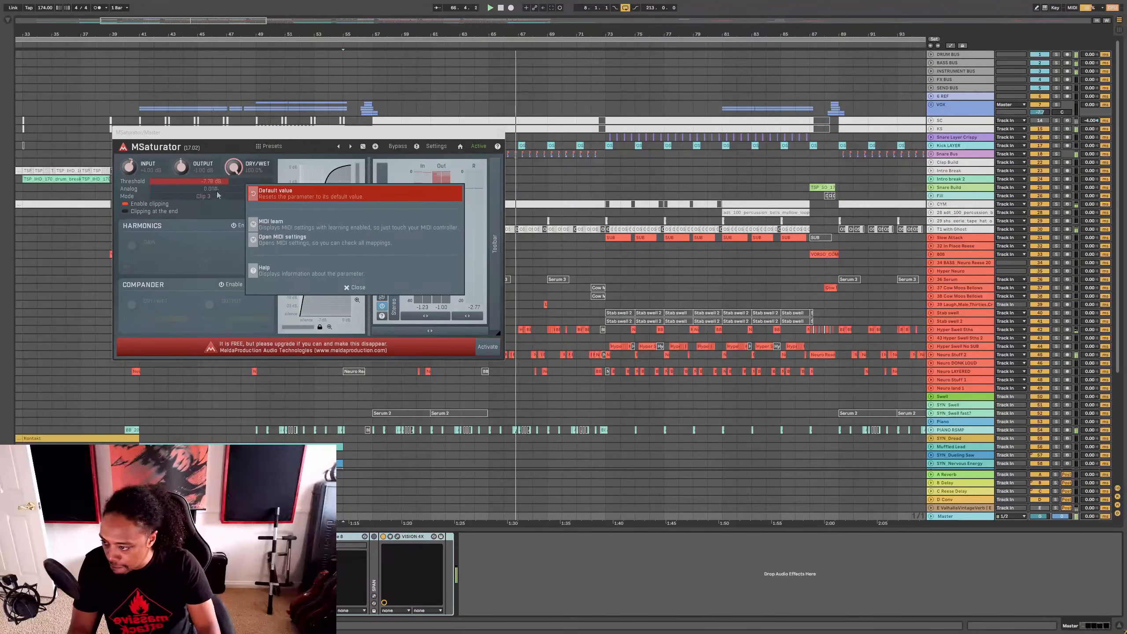
{"action": "left_click", "coordinate": [273, 191]}
{"action": "type", "text": "-7."}
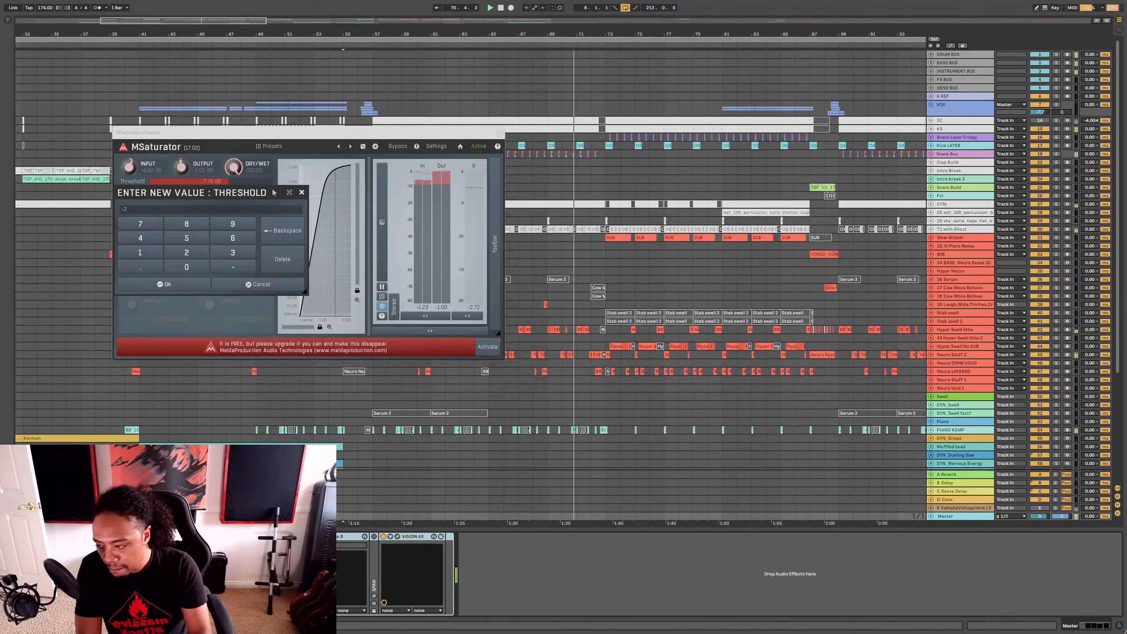
{"action": "key", "text": "Escape"}
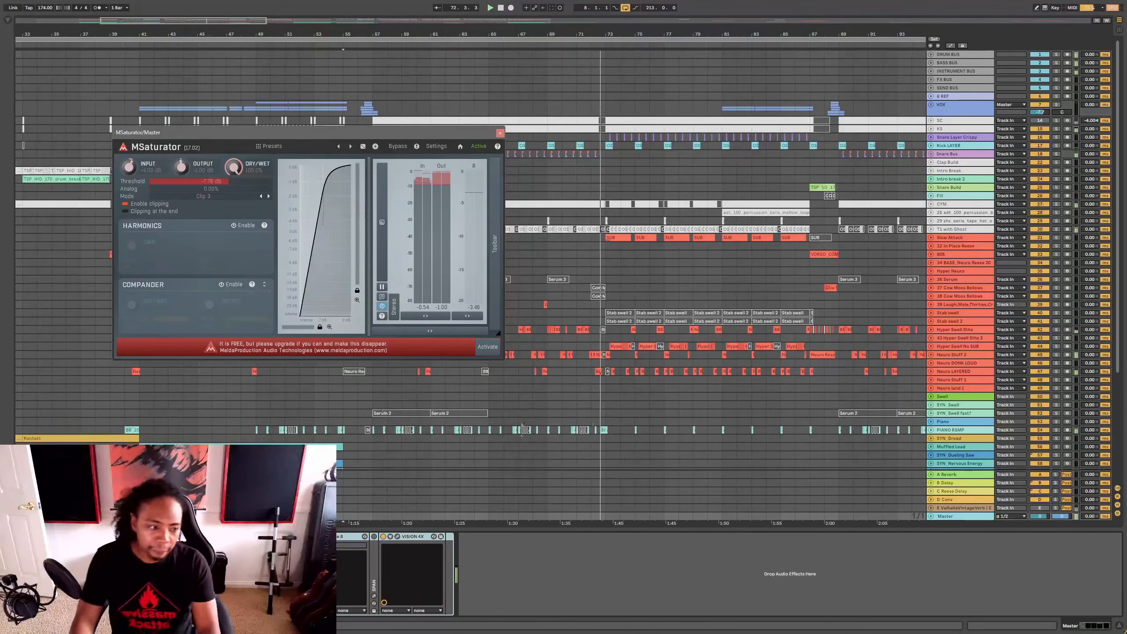
Step: Close the MSaturator window, solo the BASS BUS and play it from bar 72 into the second half of the drop
{"action": "left_click", "coordinate": [499, 134]}
{"action": "left_click", "coordinate": [605, 263]}
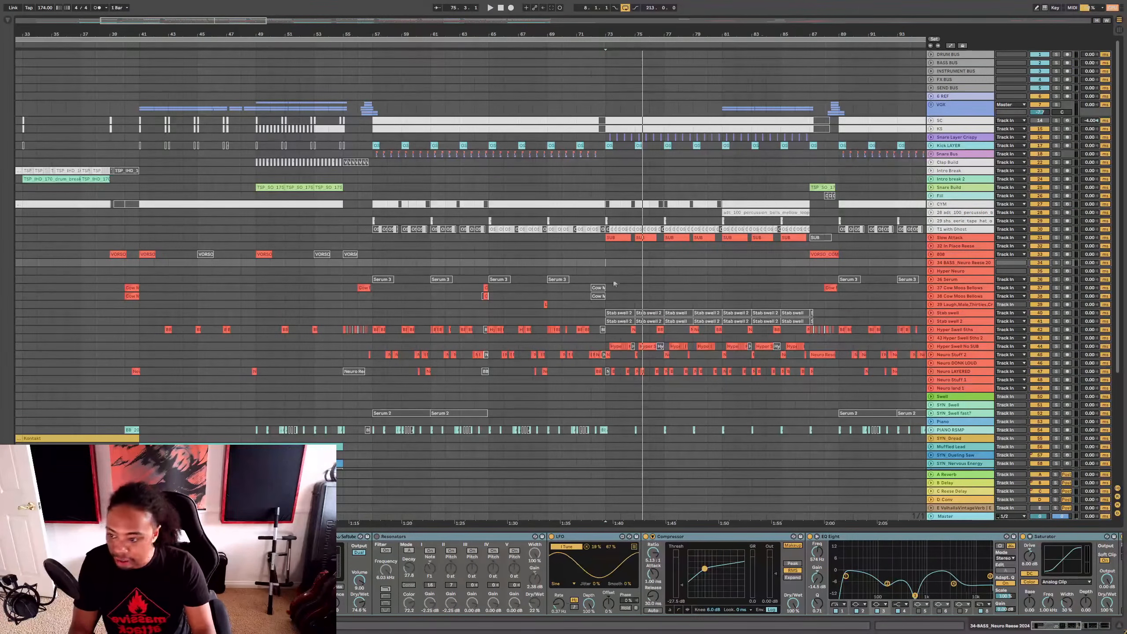
{"action": "left_click_drag", "start_coordinate": [605, 34], "coordinate": [605, 59]}
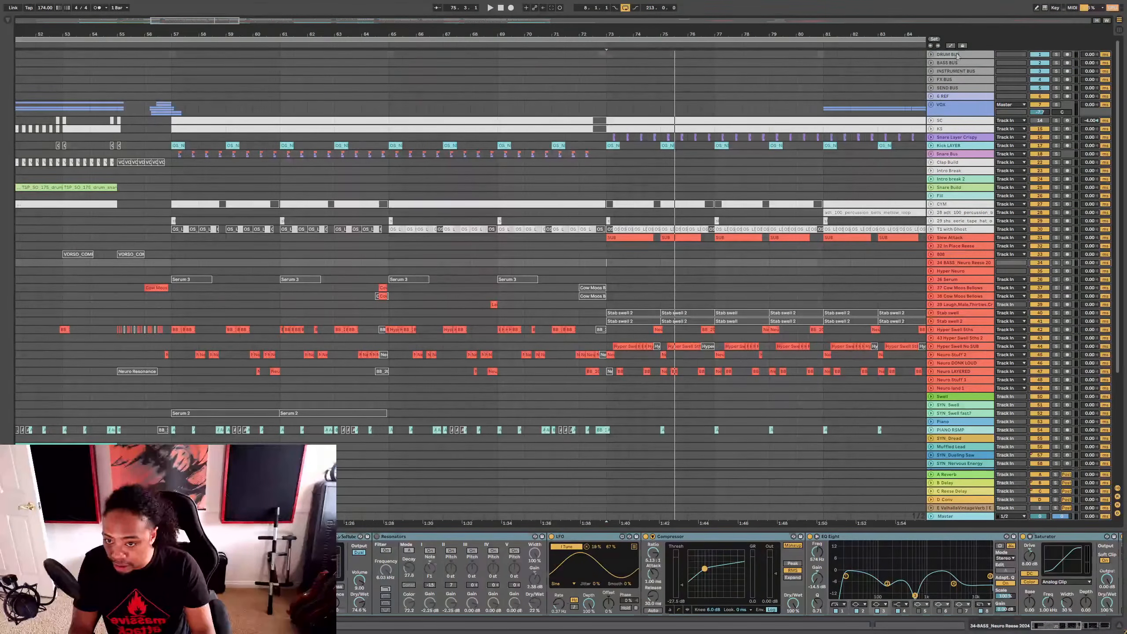
{"action": "left_click", "coordinate": [594, 55]}
{"action": "left_click", "coordinate": [584, 66]}
{"action": "key", "text": "s"}
{"action": "key", "text": "space"}
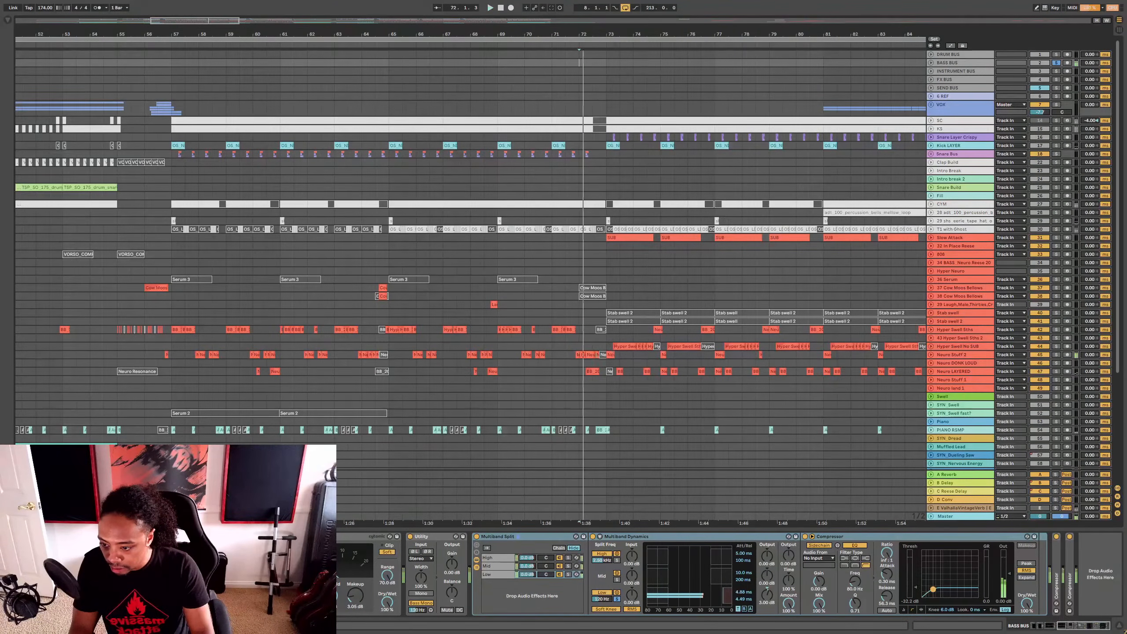
Step: Solo the Neuro Stuff 2 track instead of the BASS BUS, examine its waveform in the Master's VISION 4X, and close the scope
{"action": "left_click", "coordinate": [609, 354]}
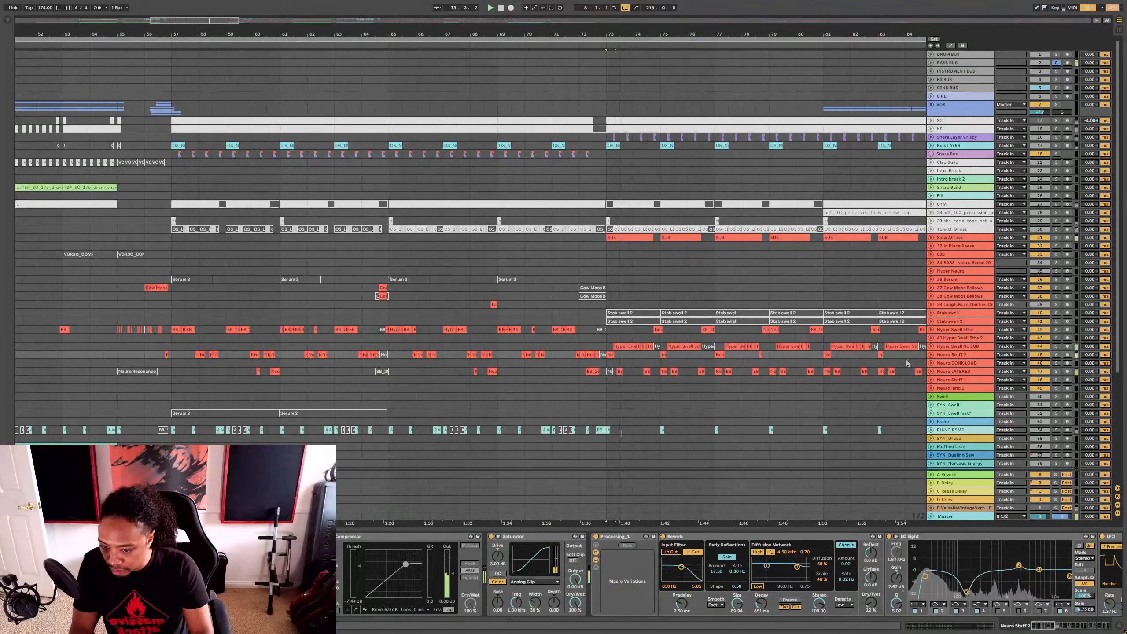
{"action": "left_click", "coordinate": [951, 355]}
{"action": "key", "text": "s"}
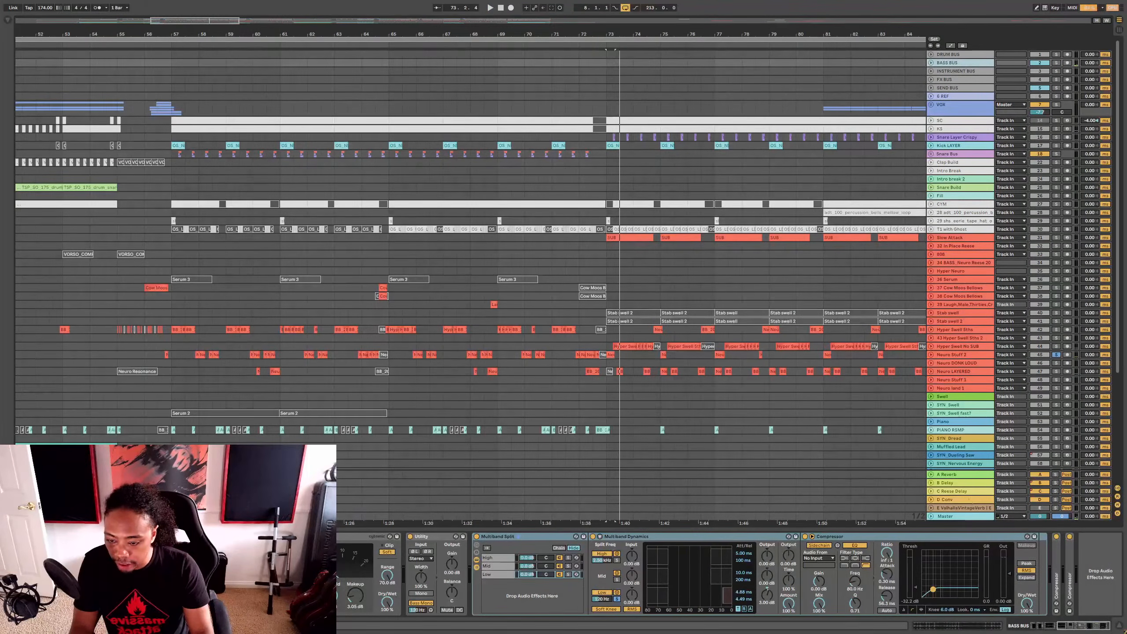
{"action": "left_click", "coordinate": [975, 516]}
{"action": "left_click", "coordinate": [397, 536]}
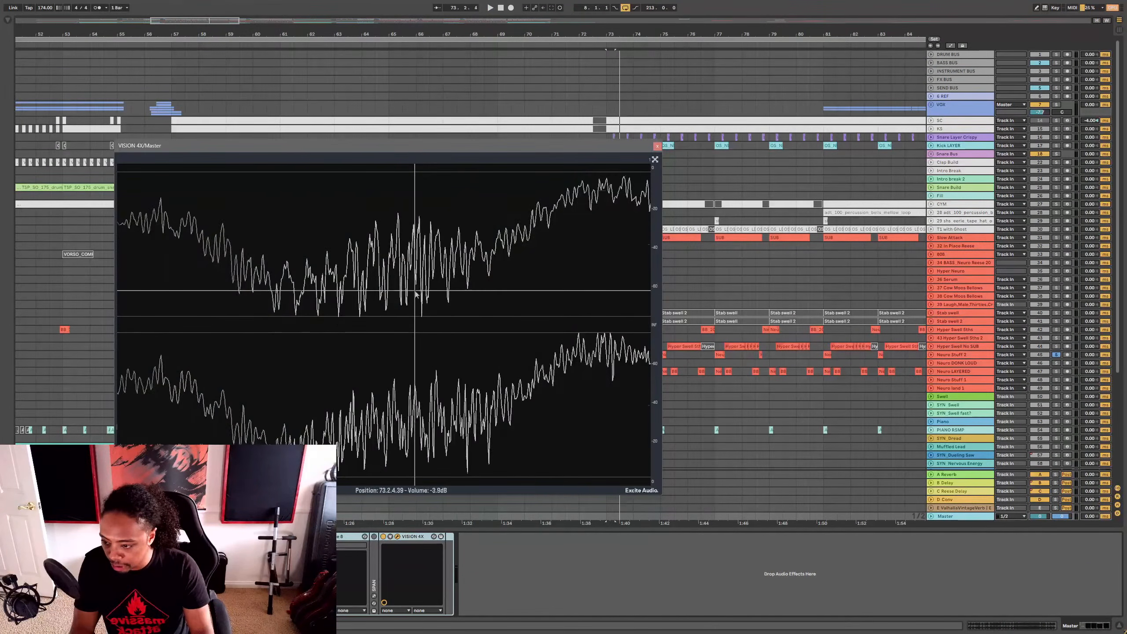
{"action": "left_click", "coordinate": [658, 147]}
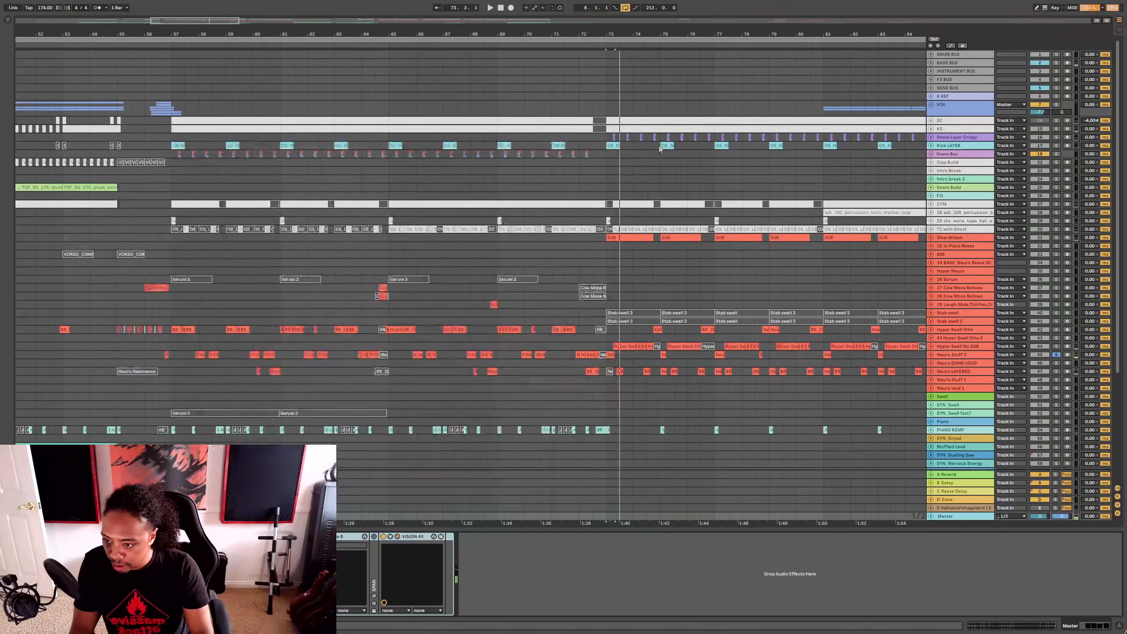
Step: Examine the device chain of the Neuro Stuff 2 track through to its final FabFilter Pro-MB and sidechain Compressor
{"action": "left_click", "coordinate": [953, 355]}
{"action": "scroll", "coordinate": [501, 577], "scroll_direction": "right", "scroll_amount": 5}
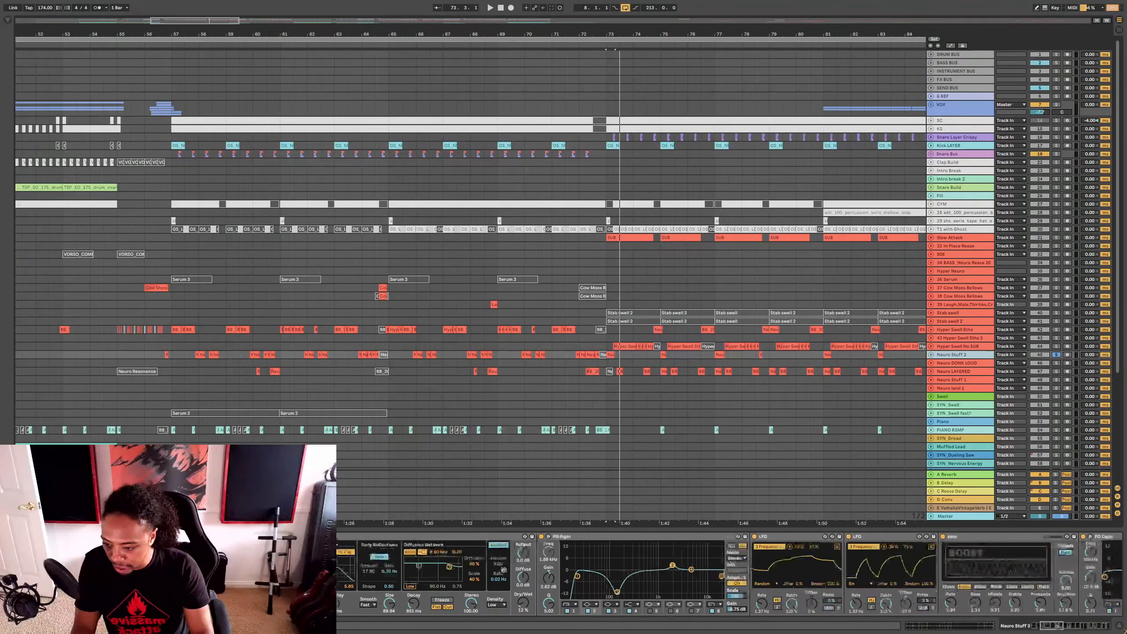
{"action": "scroll", "coordinate": [500, 576], "scroll_direction": "right", "scroll_amount": 3}
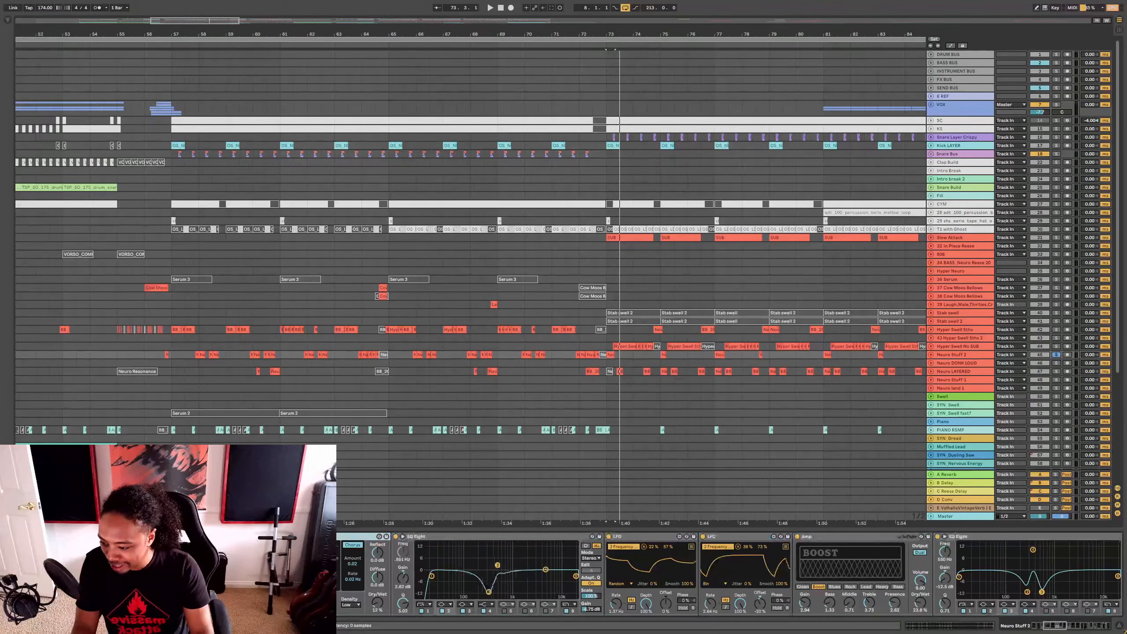
{"action": "scroll", "coordinate": [730, 576], "scroll_direction": "right", "scroll_amount": 5}
{"action": "scroll", "coordinate": [746, 606], "scroll_direction": "right", "scroll_amount": 3}
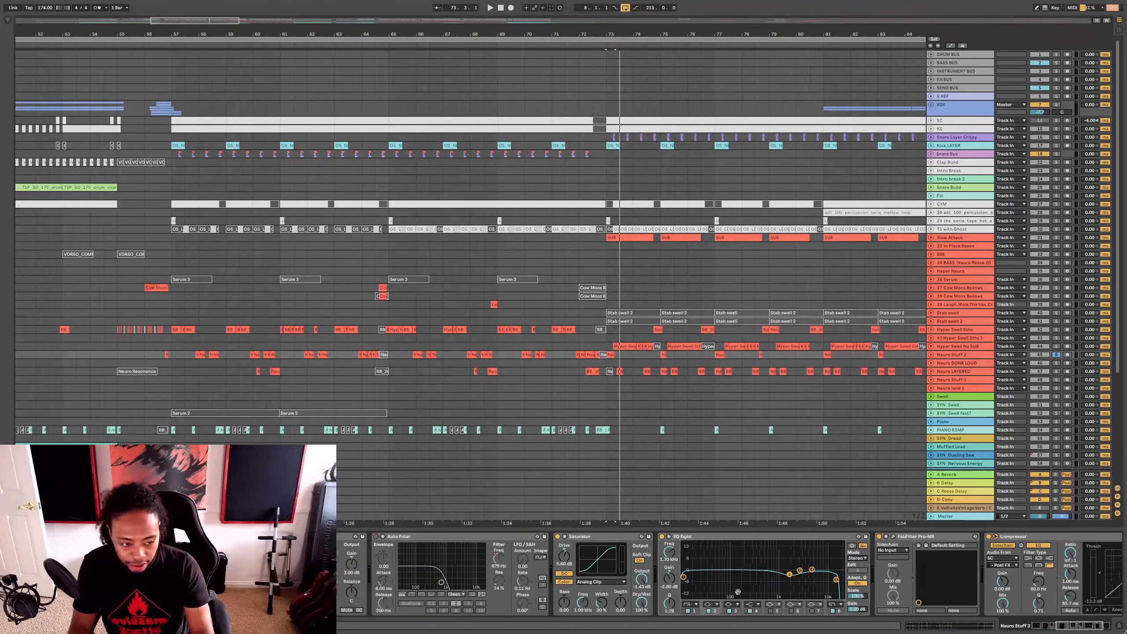
{"action": "scroll", "coordinate": [775, 599], "scroll_direction": "right", "scroll_amount": 2}
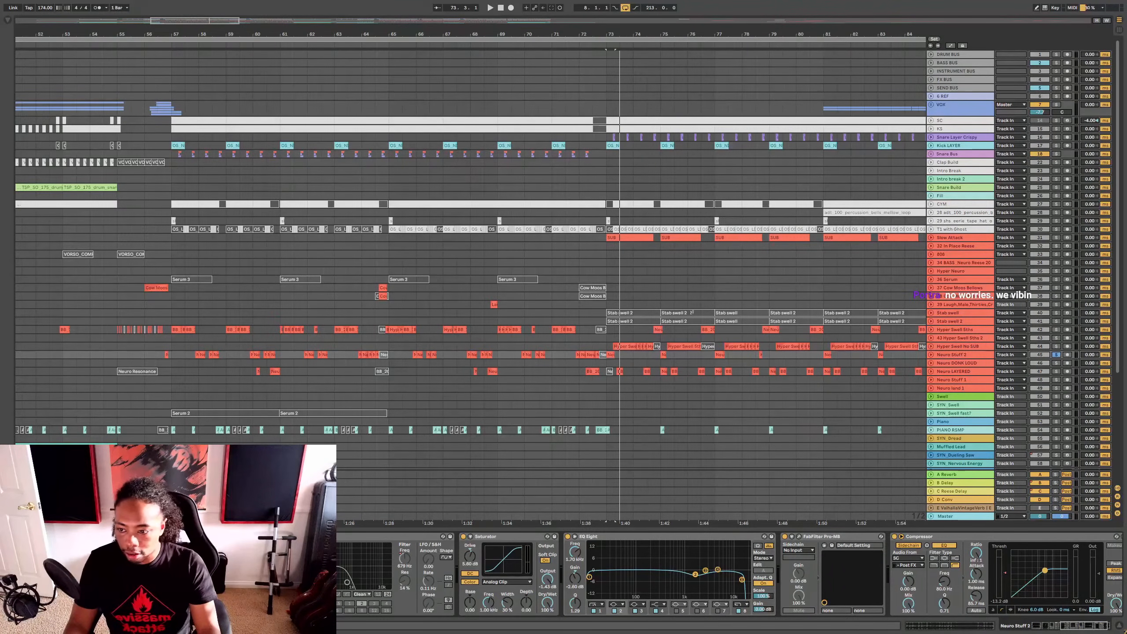
Step: Play the soloed Neuro Stuff 2 clip around bar 73 and check the Compressor after its Processing rack
{"action": "left_click", "coordinate": [595, 262]}
{"action": "key", "text": "space"}
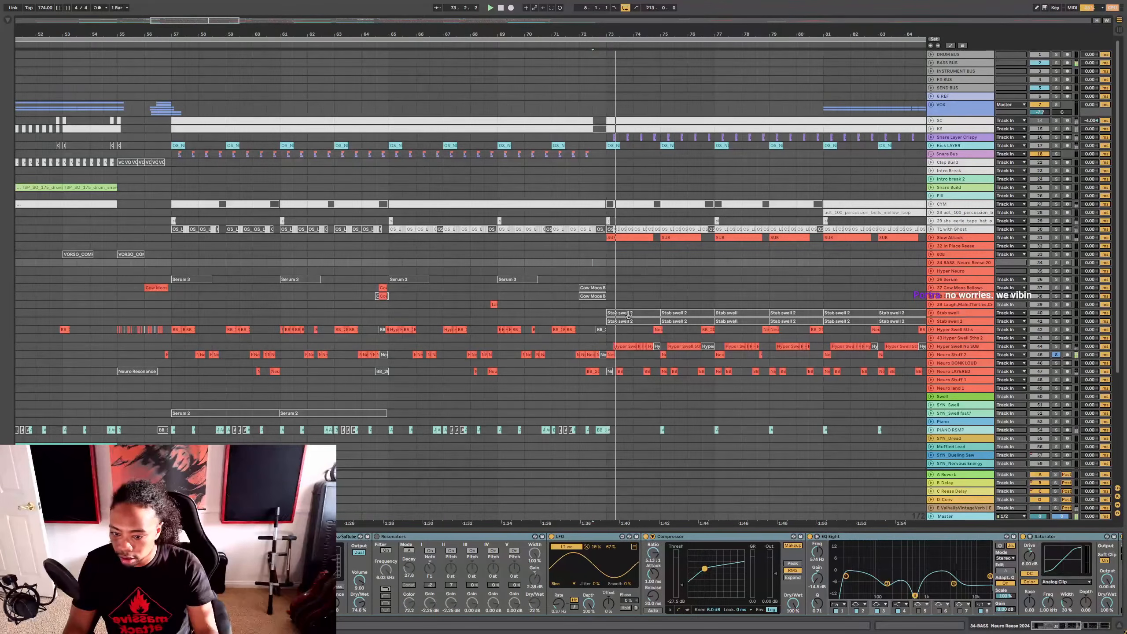
{"action": "key", "text": "space"}
{"action": "left_click", "coordinate": [610, 355]}
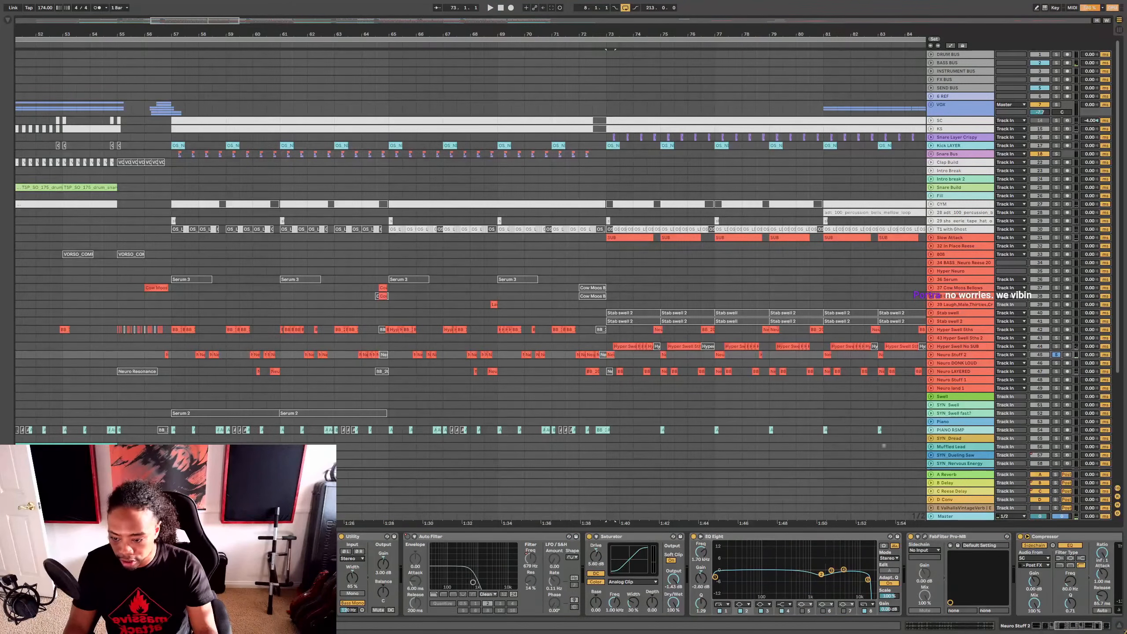
{"action": "scroll", "coordinate": [398, 583], "scroll_direction": "left", "scroll_amount": 10}
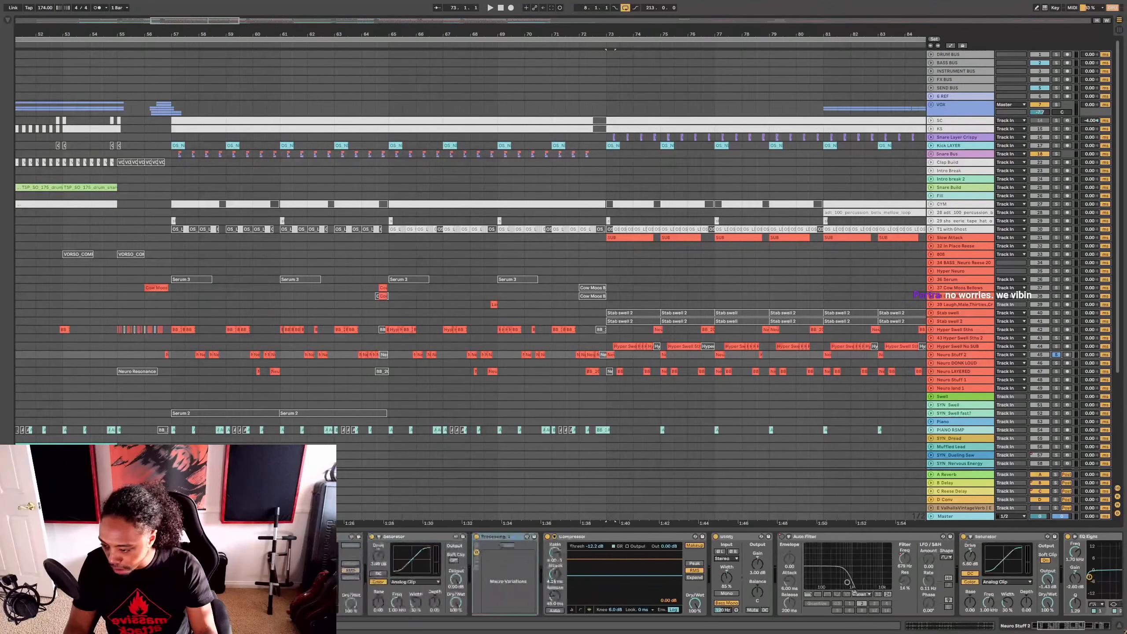
{"action": "scroll", "coordinate": [875, 586], "scroll_direction": "left", "scroll_amount": 5}
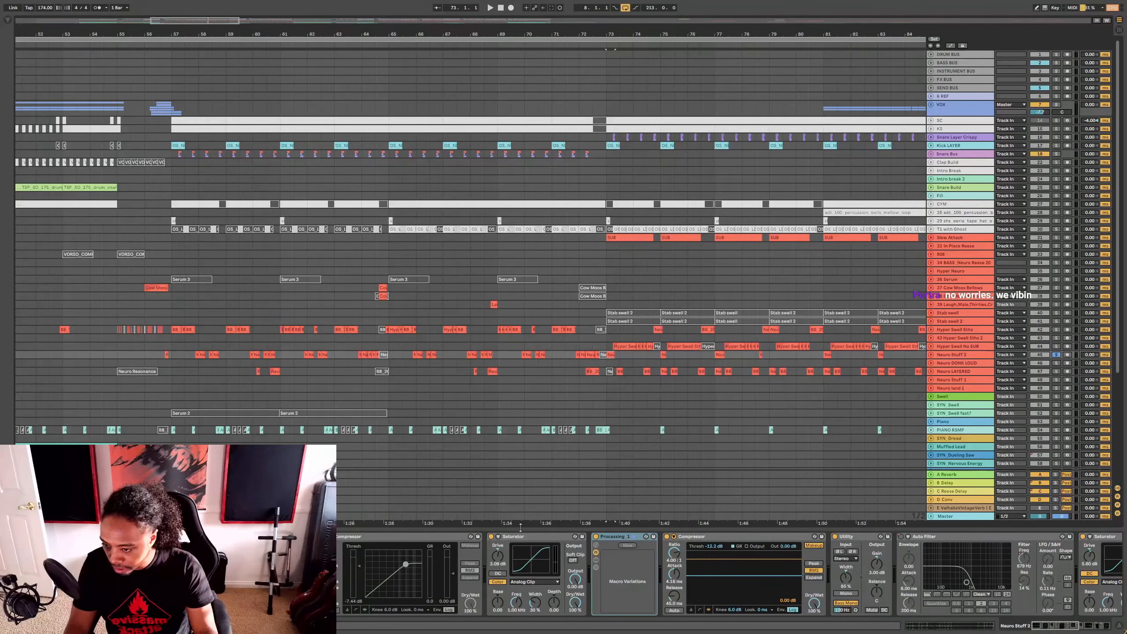
{"action": "key", "text": "space"}
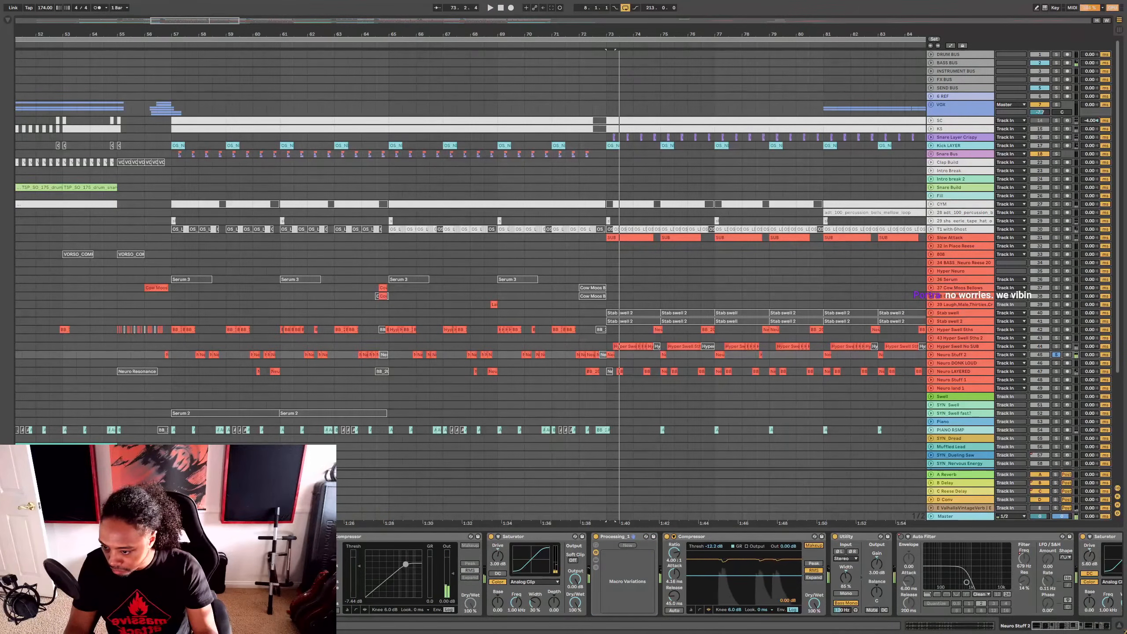
Step: Open the Neuro Stuff 2 clip at bar 73, lower its Formants to about 12.6, and audition the change
{"action": "left_click", "coordinate": [579, 346]}
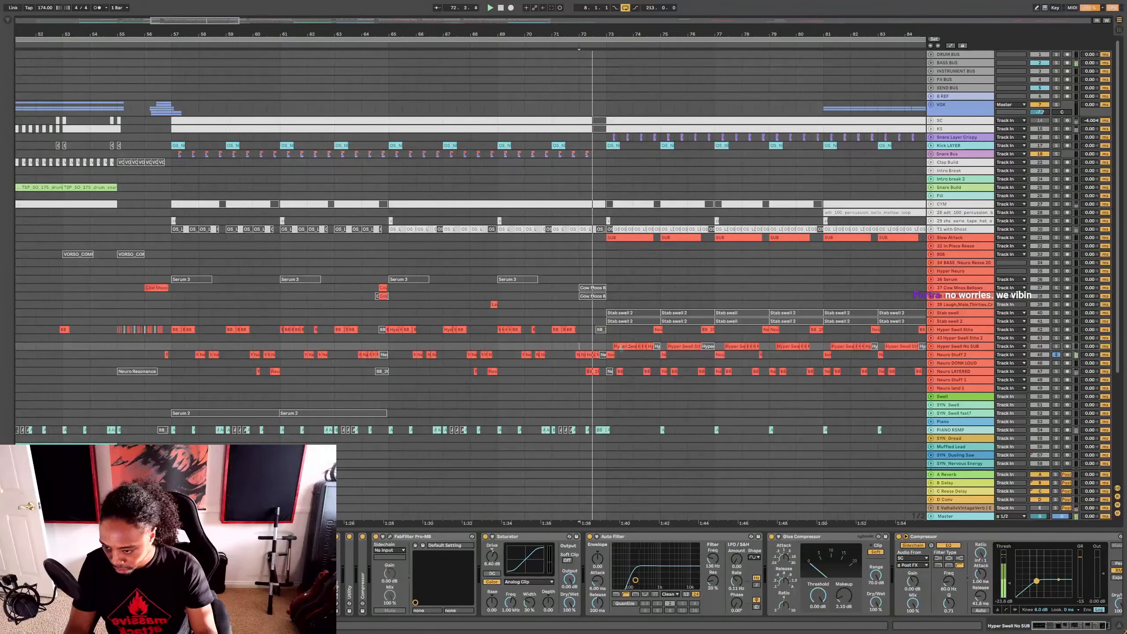
{"action": "double_click", "coordinate": [611, 354]}
{"action": "key", "text": "space"}
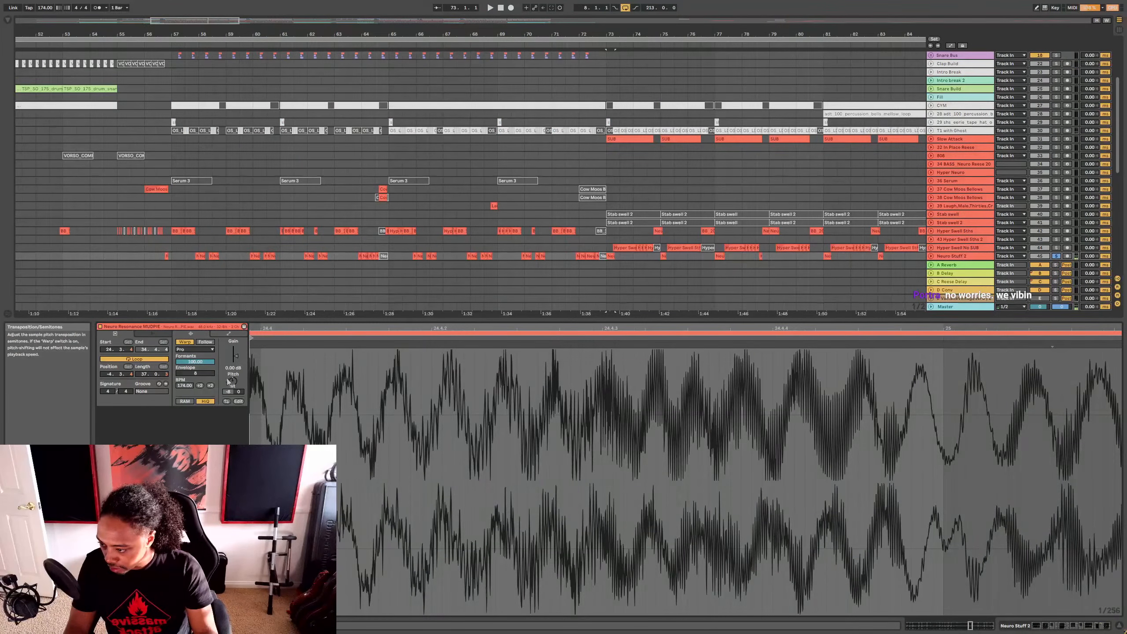
{"action": "left_click_drag", "start_coordinate": [195, 361], "coordinate": [195, 400]}
{"action": "key", "text": "space"}
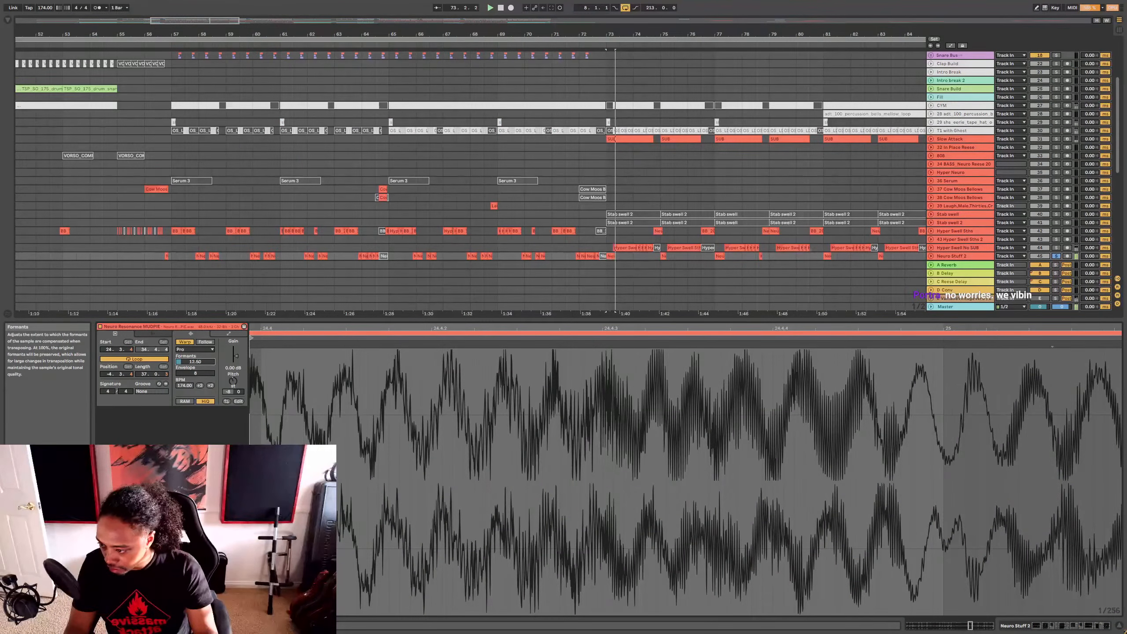
{"action": "key", "text": "space"}
{"action": "key", "text": "space"}
{"action": "key", "text": "space"}
Step: Hide the clip editor and show the device chain of the Neuro Stuff 2 track again
{"action": "key", "text": "ctrl+alt+l"}
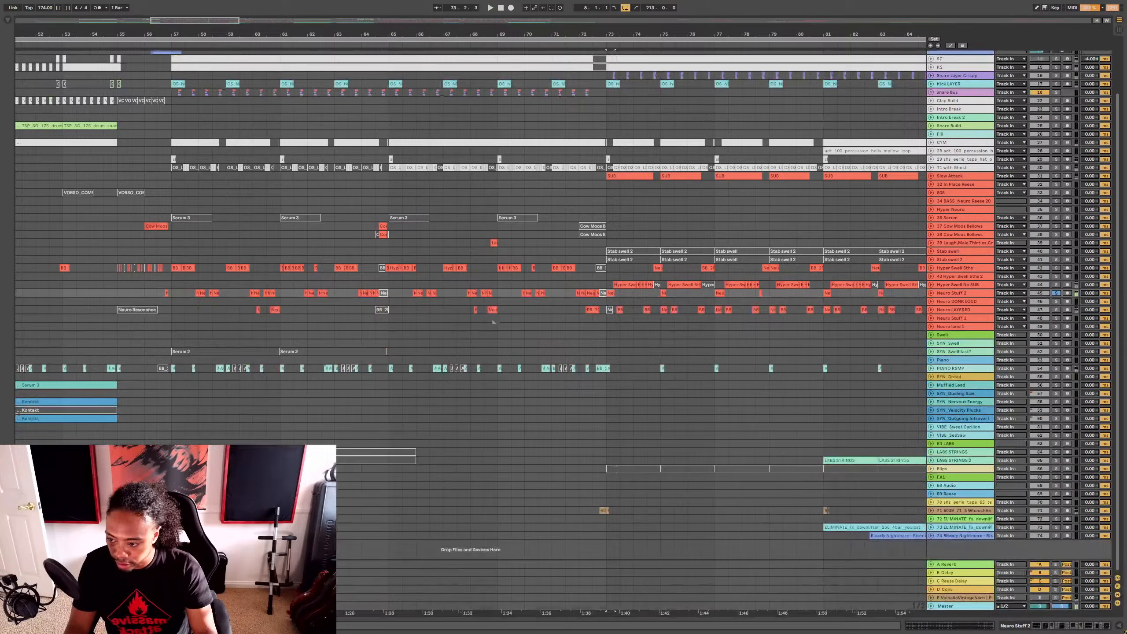
{"action": "double_click", "coordinate": [987, 296]}
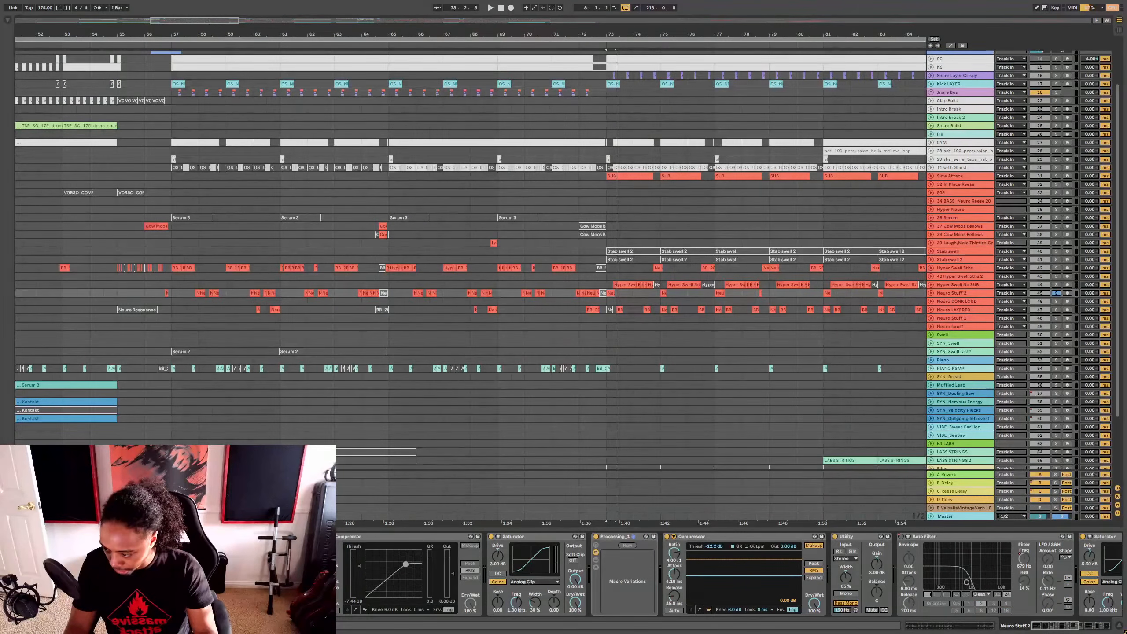
{"action": "key", "text": "alt+Tab"}
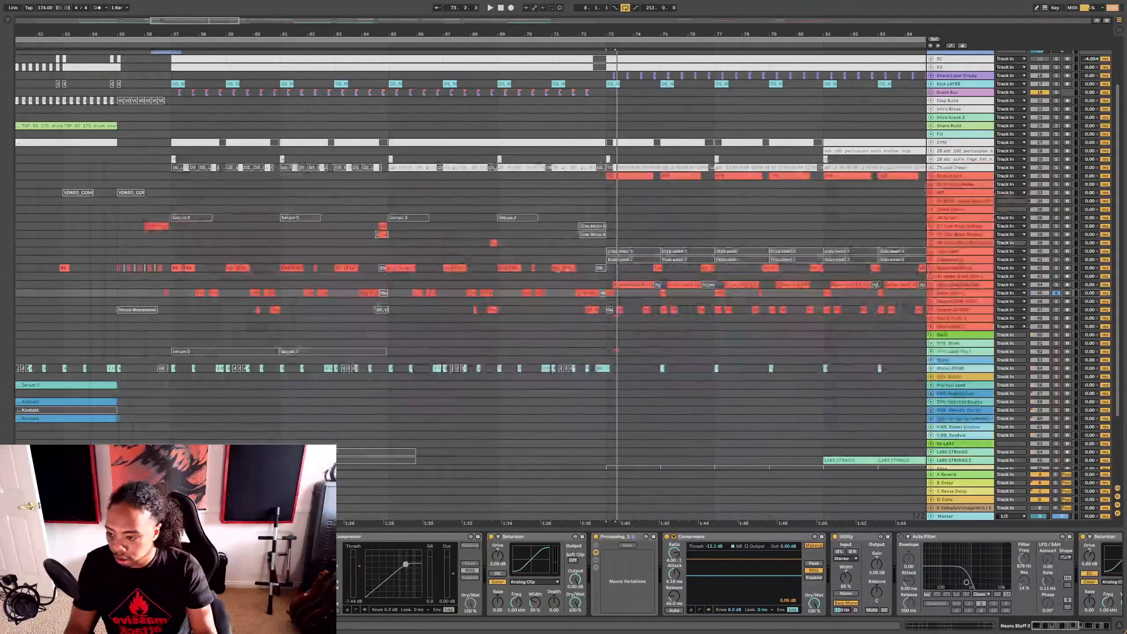
{"action": "key", "text": "alt+Tab"}
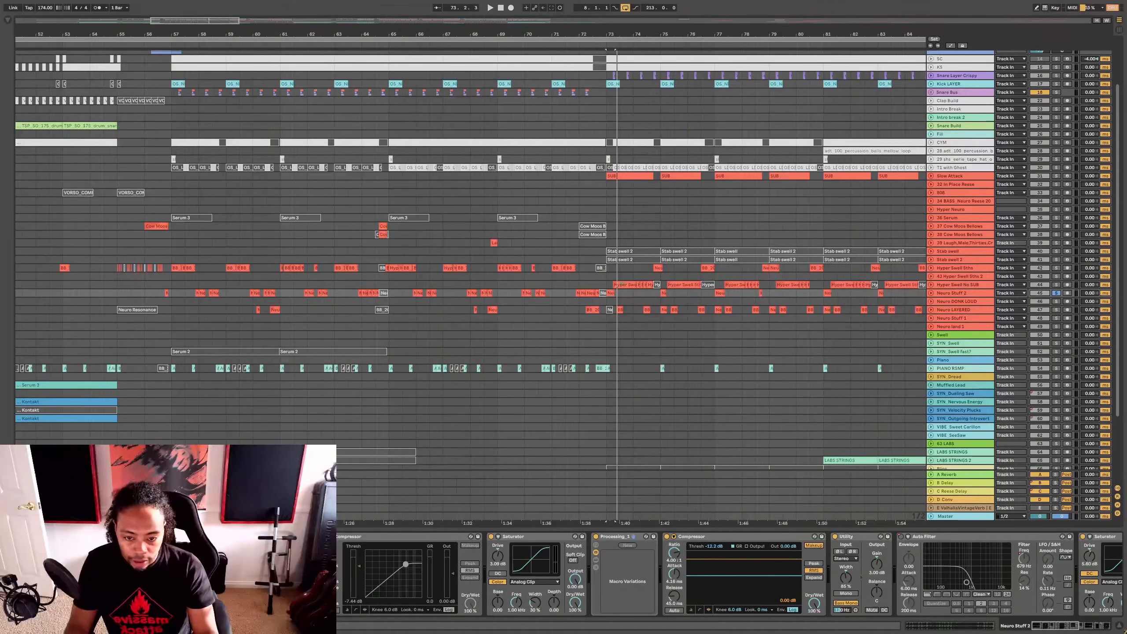
Step: Look over how the project's tracks are organised, from the DRUM BUS to SEND BUS group through the drum tracks to the synths and effects
{"action": "left_click", "coordinate": [594, 252]}
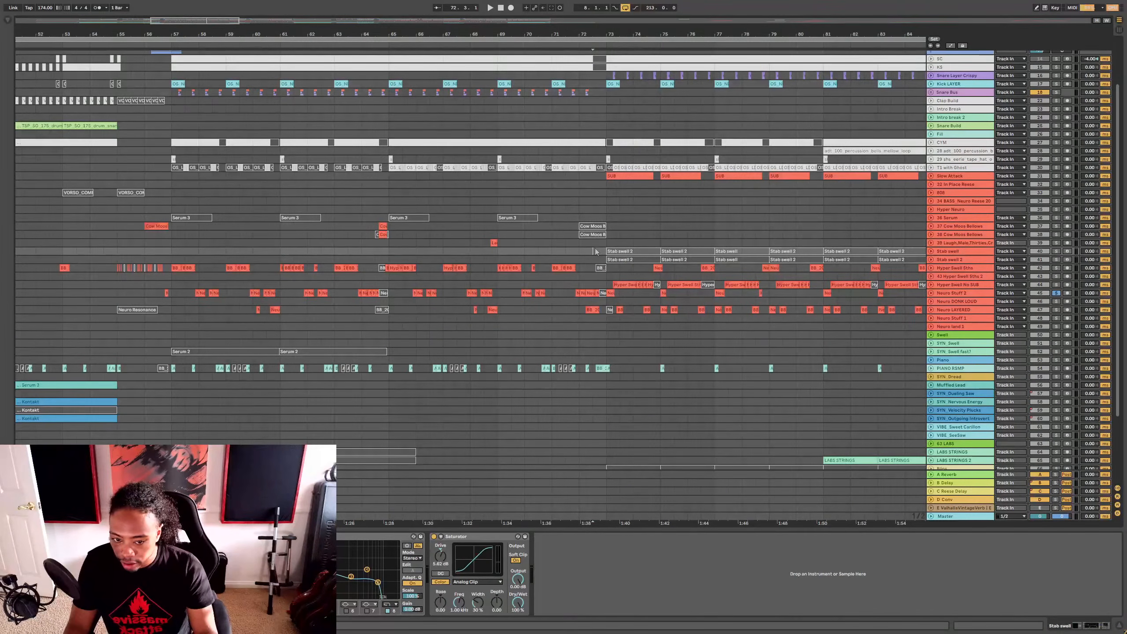
{"action": "scroll", "coordinate": [612, 286], "scroll_direction": "up", "scroll_amount": 3}
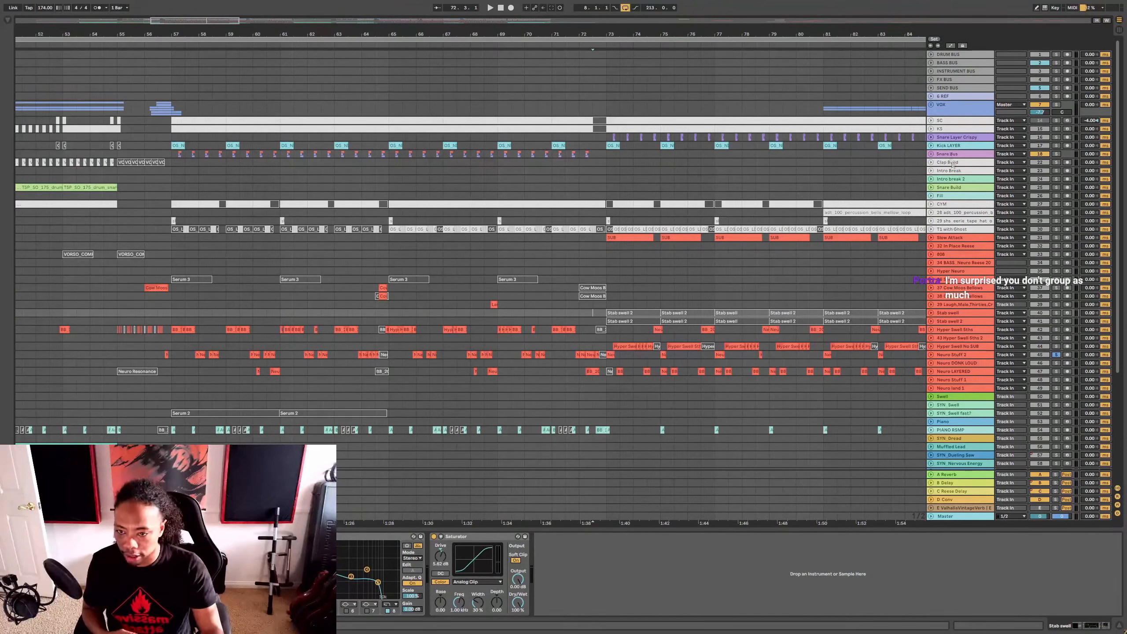
{"action": "left_click", "coordinate": [957, 88]}
{"action": "left_click", "coordinate": [957, 56]}
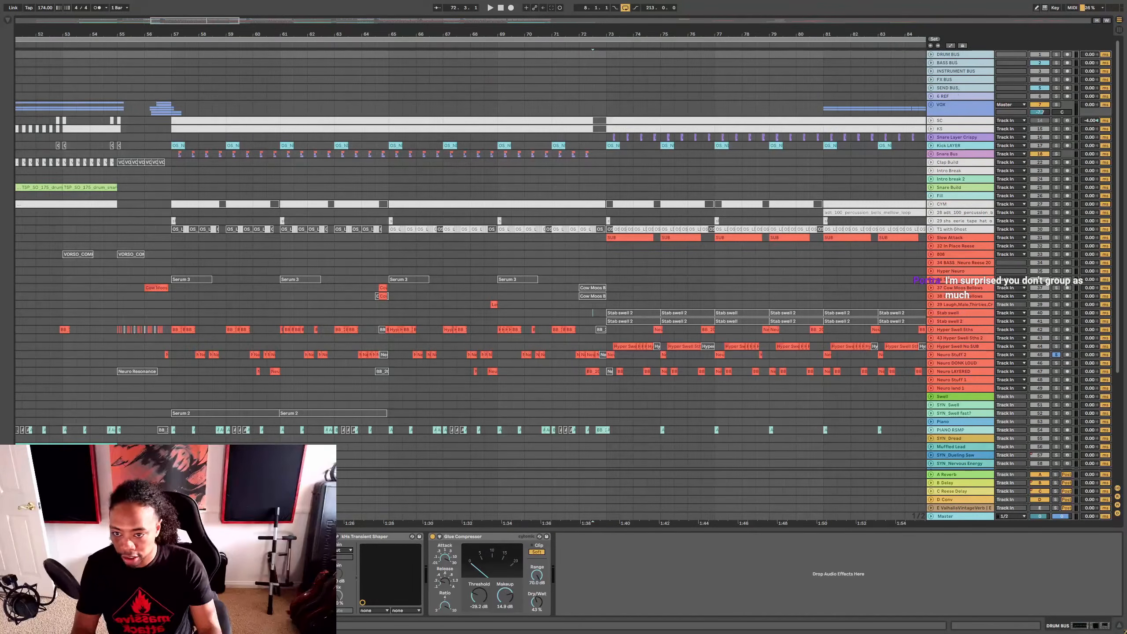
{"action": "left_click", "coordinate": [955, 129]}
{"action": "left_click", "coordinate": [953, 205]}
{"action": "scroll", "coordinate": [951, 275], "scroll_direction": "down", "scroll_amount": 5}
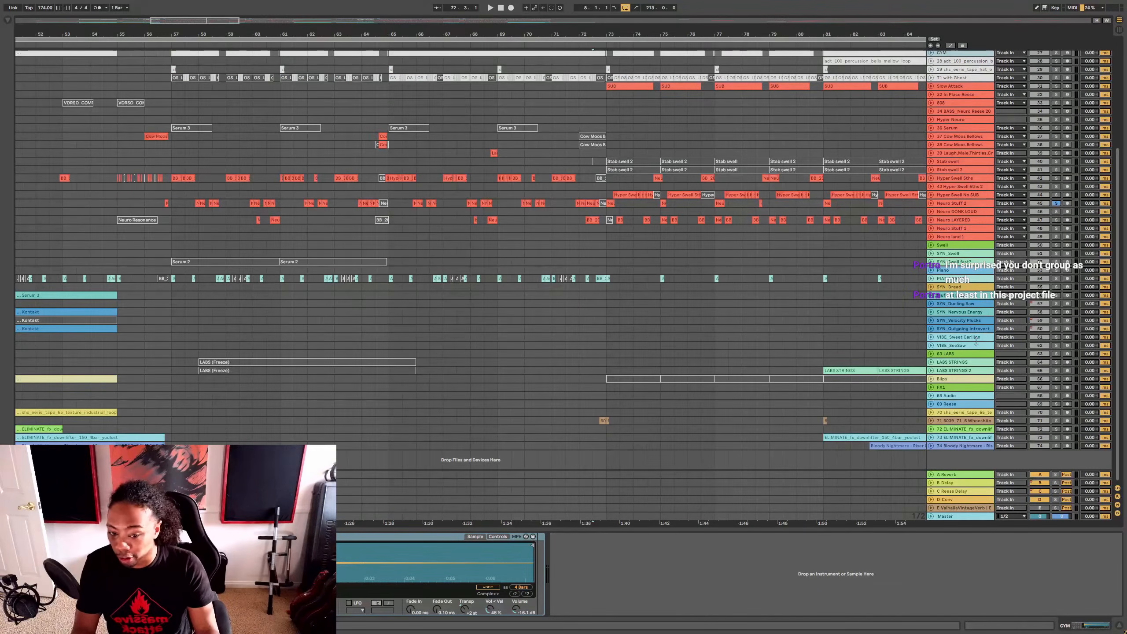
{"action": "scroll", "coordinate": [759, 314], "scroll_direction": "up", "scroll_amount": 4}
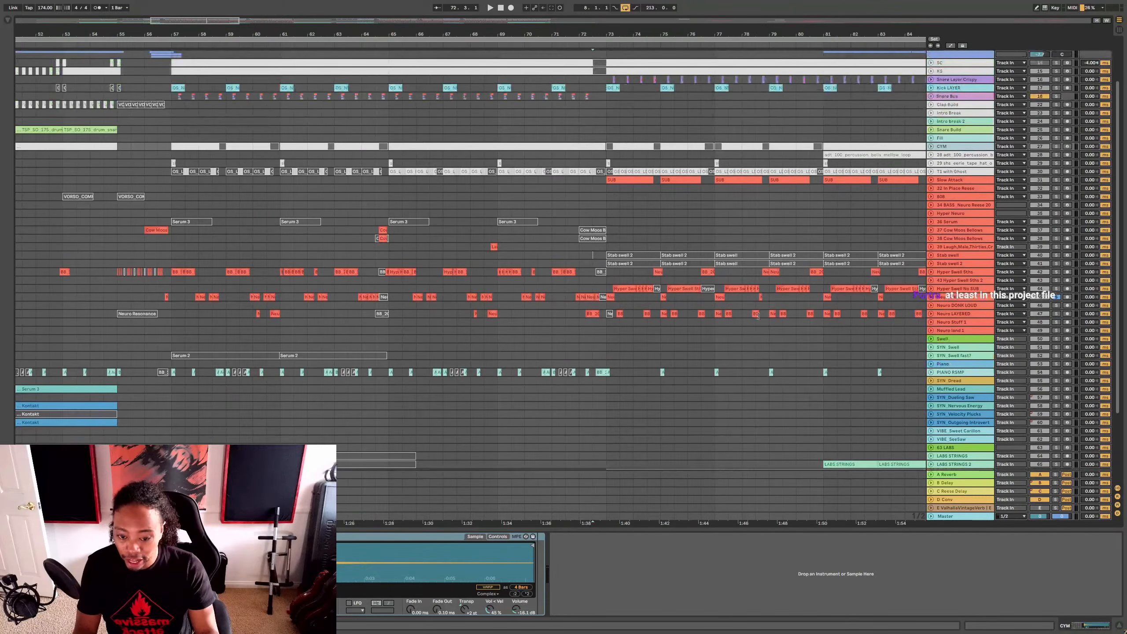
{"action": "left_click", "coordinate": [579, 205]}
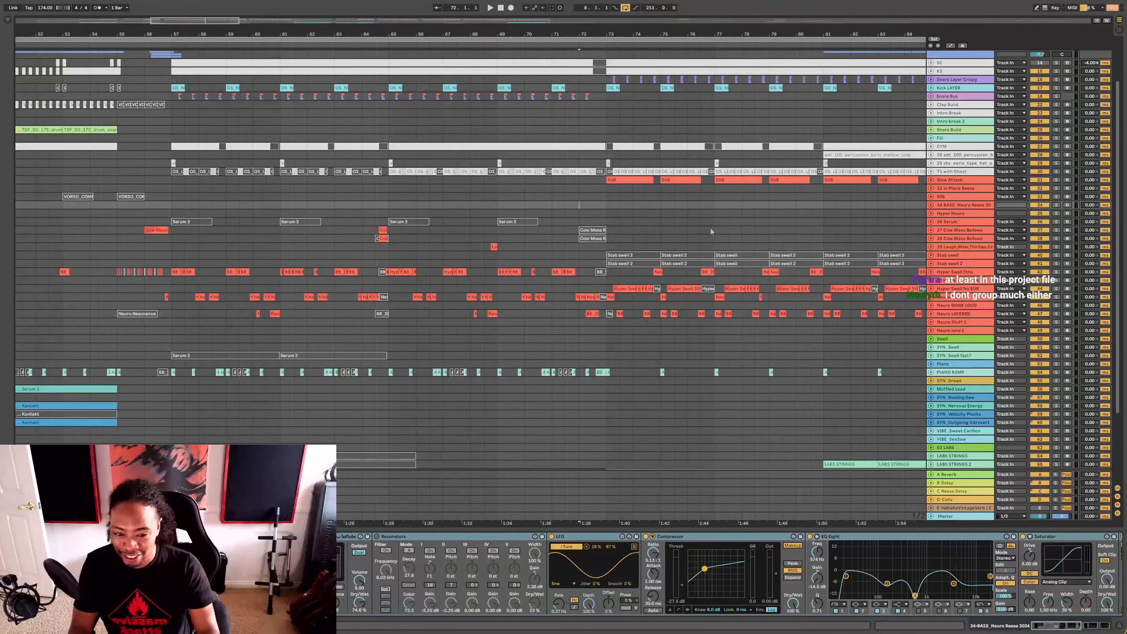
Step: Play the drop from bar 73 and show the device chains of Hyper Swell No SUB and LABS STRINGS 2
{"action": "key", "text": "space"}
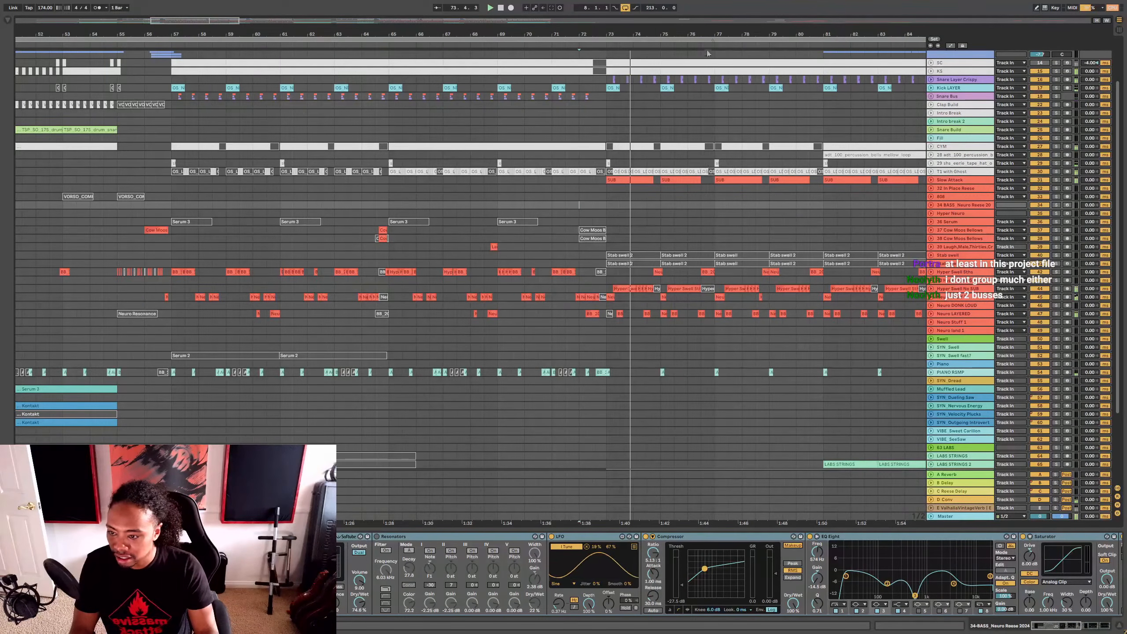
{"action": "left_click_drag", "start_coordinate": [716, 35], "coordinate": [596, 35]}
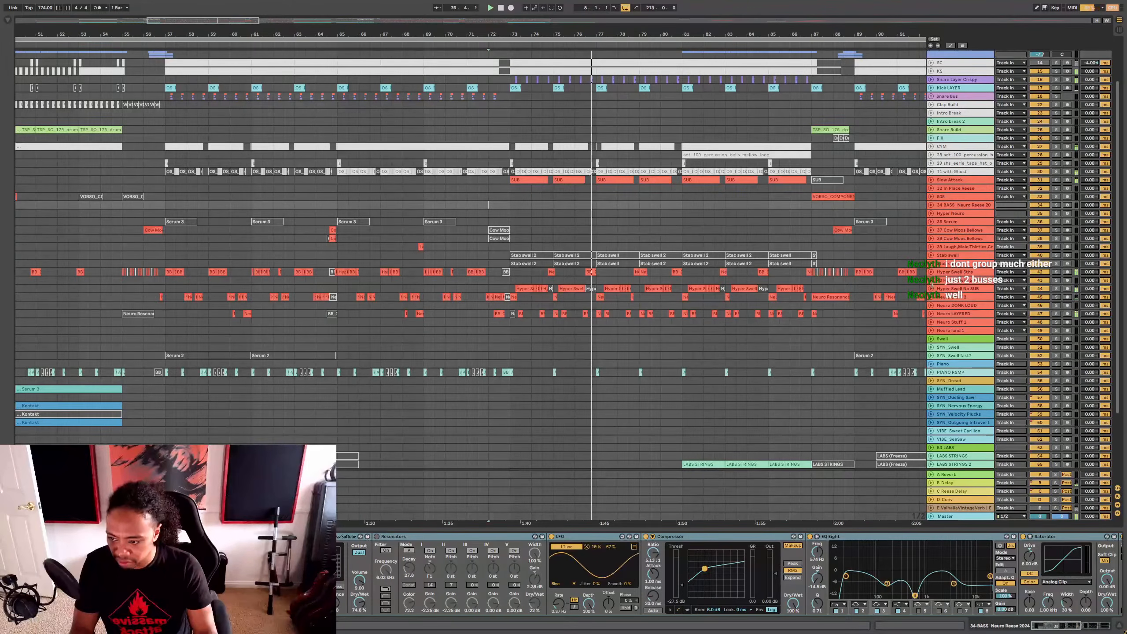
{"action": "left_click", "coordinate": [958, 291]}
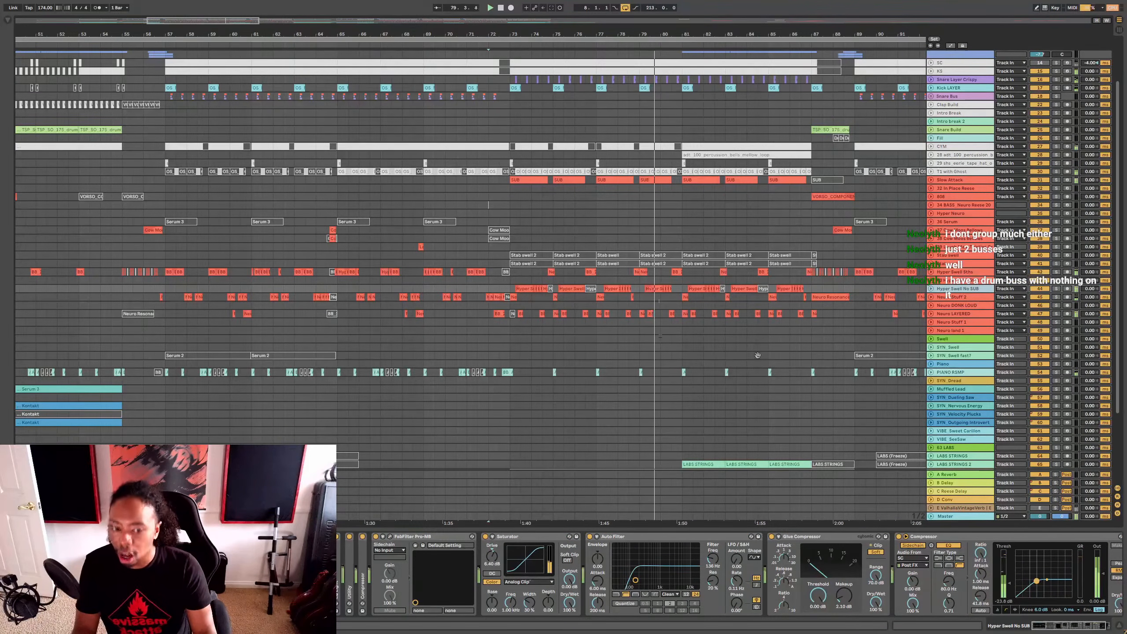
{"action": "left_click_drag", "start_coordinate": [765, 360], "coordinate": [626, 338]}
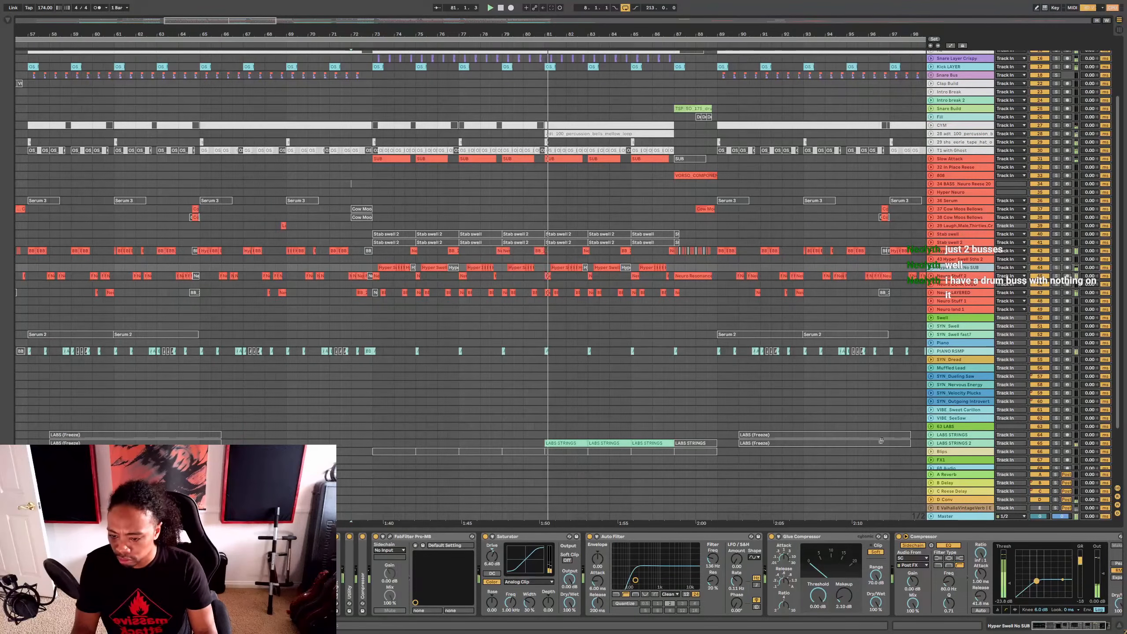
{"action": "left_click", "coordinate": [956, 444]}
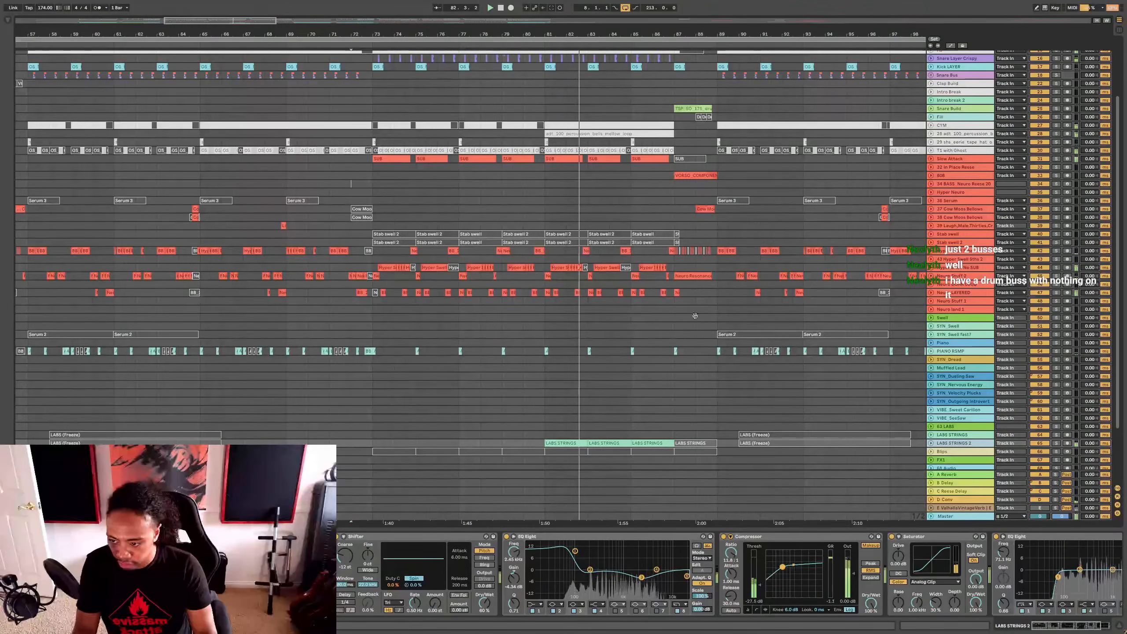
{"action": "left_click_drag", "start_coordinate": [696, 311], "coordinate": [647, 360]}
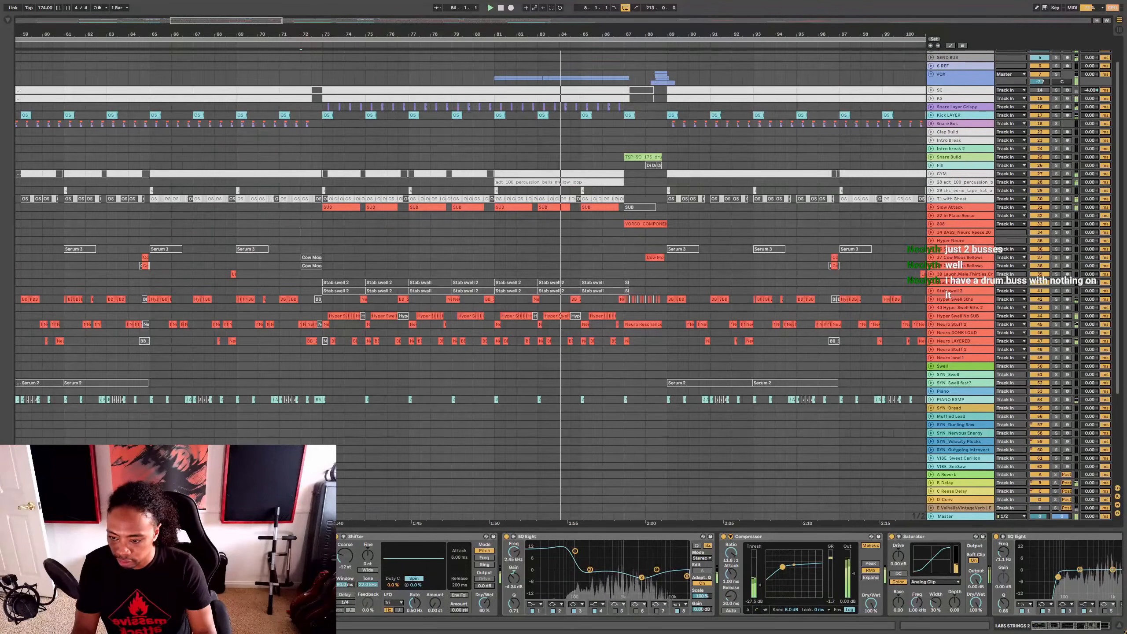
{"action": "left_click", "coordinate": [958, 516]}
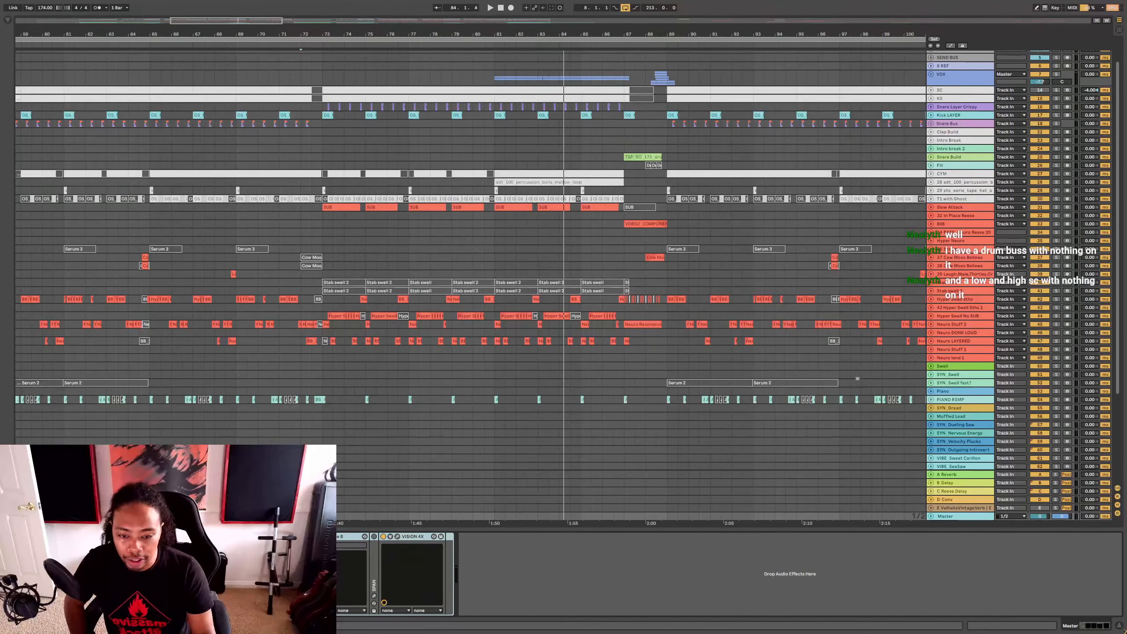
{"action": "scroll", "coordinate": [976, 371], "scroll_direction": "down", "scroll_amount": 3}
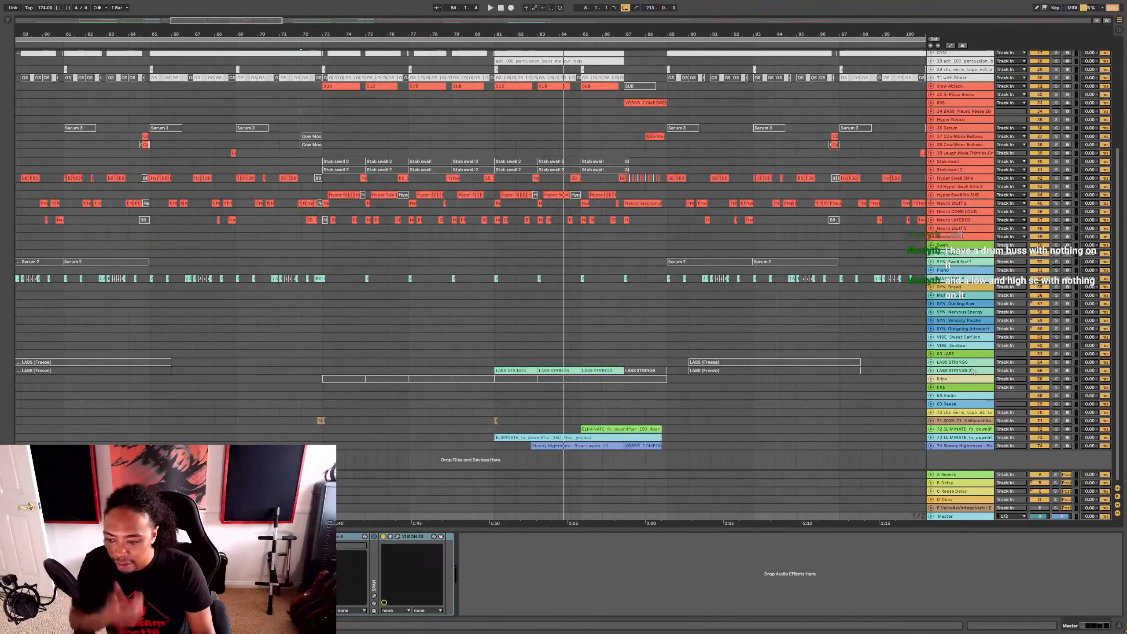
{"action": "scroll", "coordinate": [973, 372], "scroll_direction": "up", "scroll_amount": 5}
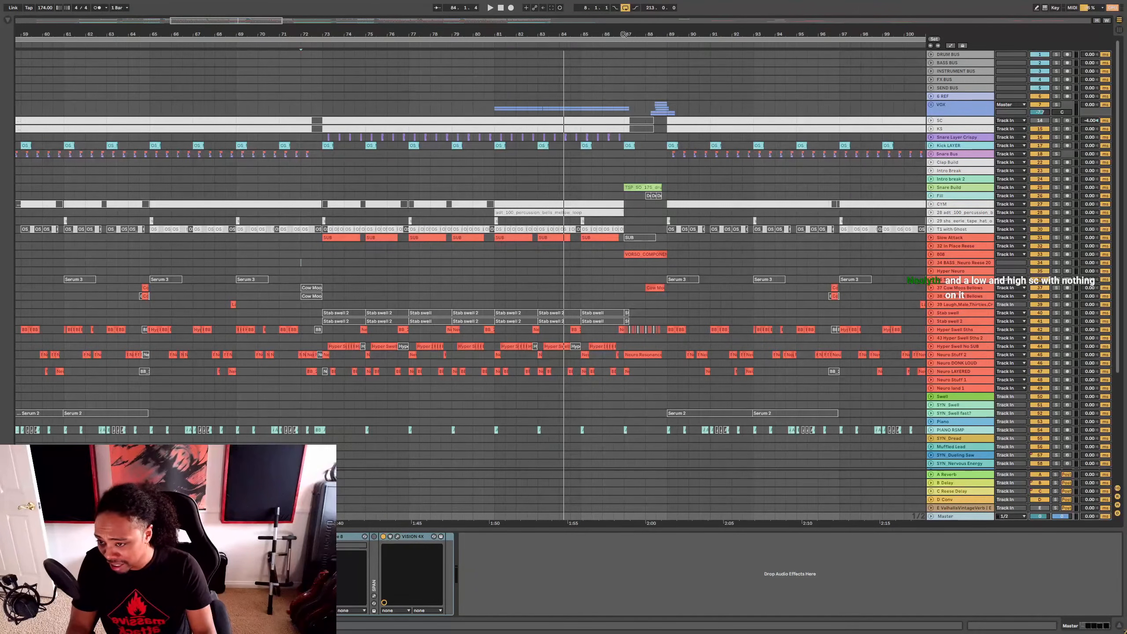
{"action": "left_click_drag", "start_coordinate": [624, 35], "coordinate": [558, 35]}
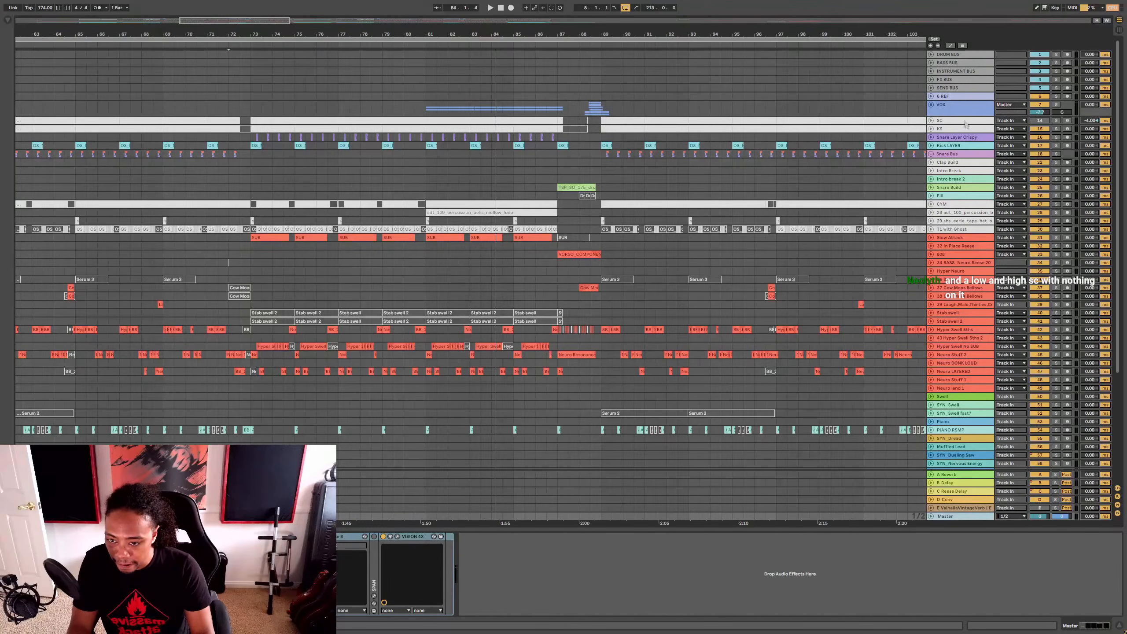
{"action": "scroll", "coordinate": [963, 368], "scroll_direction": "down", "scroll_amount": 3}
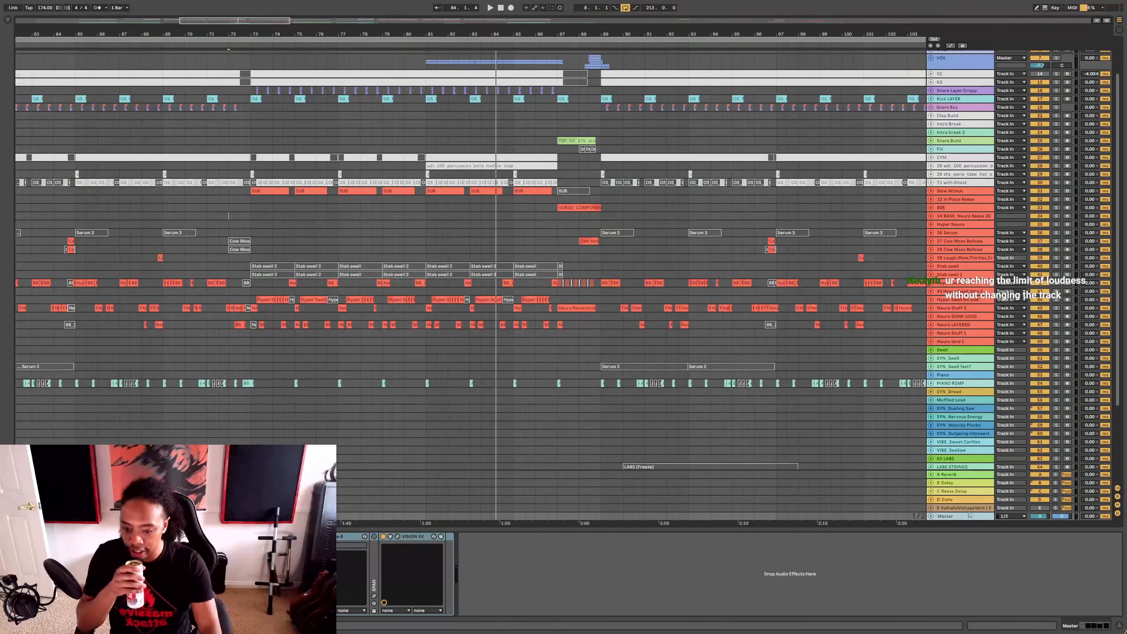
{"action": "left_click", "coordinate": [397, 537]}
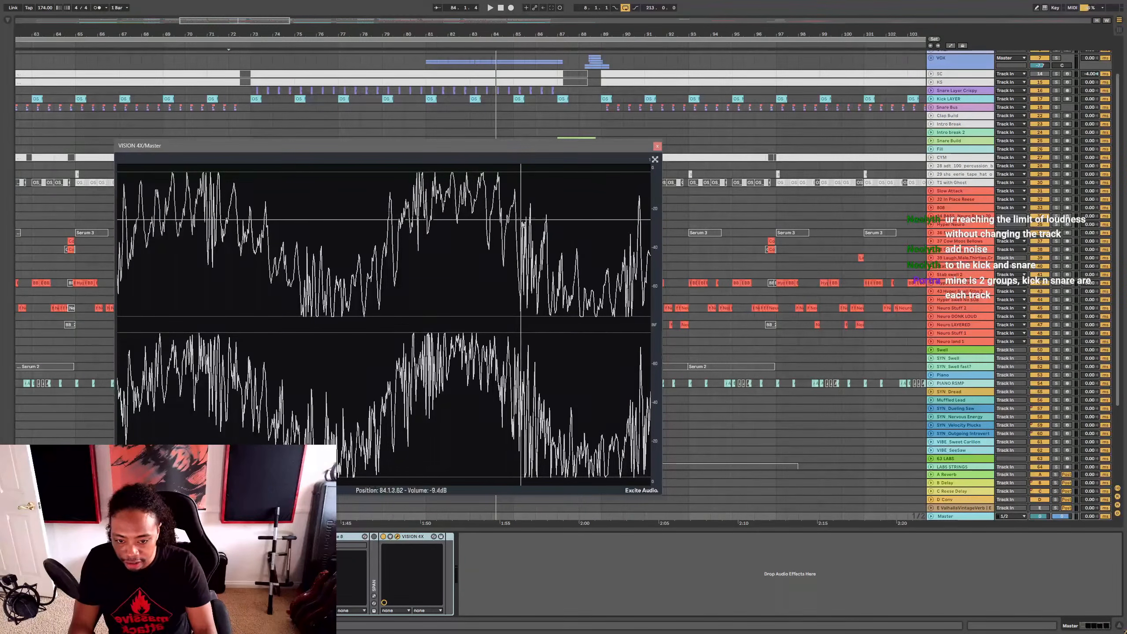
{"action": "left_click_drag", "start_coordinate": [658, 140], "coordinate": [332, 202]}
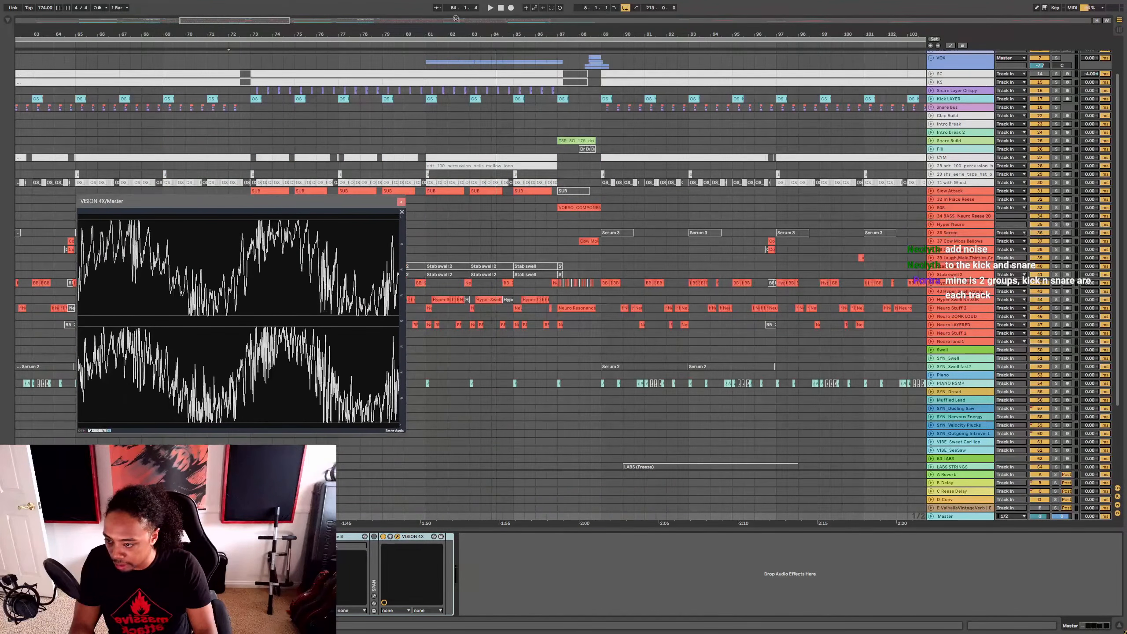
Step: Play Hyper Swell No SUB soloed from around bar 84, add Slow Attack to the solo, and check the waveform in VISION 4X
{"action": "scroll", "coordinate": [482, 298], "scroll_direction": "up", "scroll_amount": 2}
{"action": "left_click", "coordinate": [482, 297]}
{"action": "key", "text": "space"}
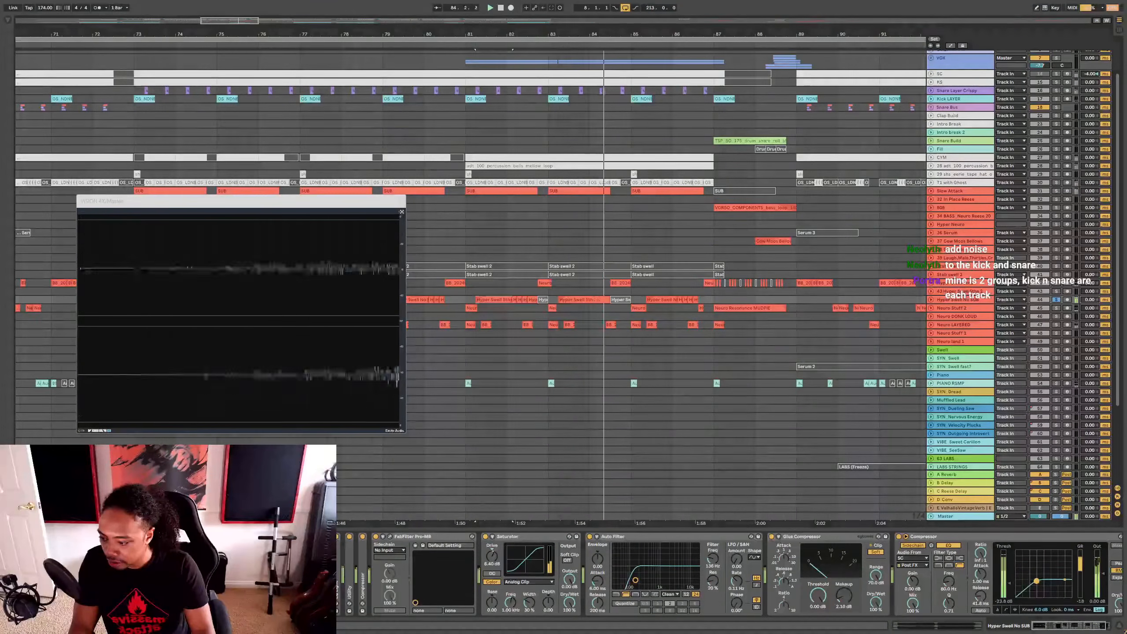
{"action": "left_click_drag", "start_coordinate": [680, 331], "coordinate": [558, 333]}
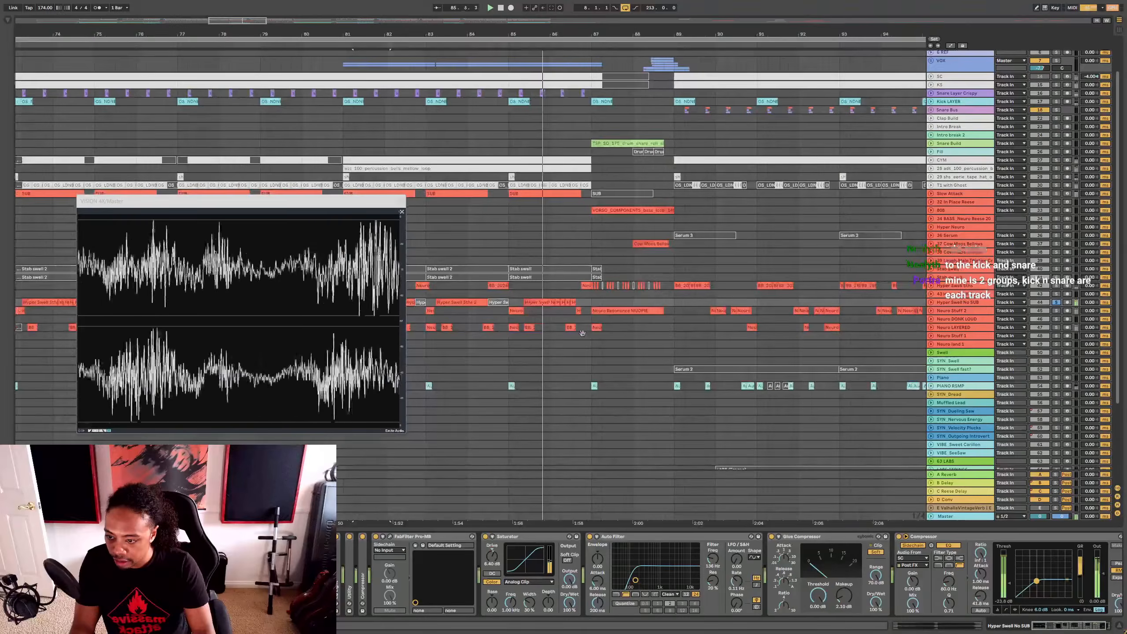
{"action": "left_click", "coordinate": [1056, 194]}
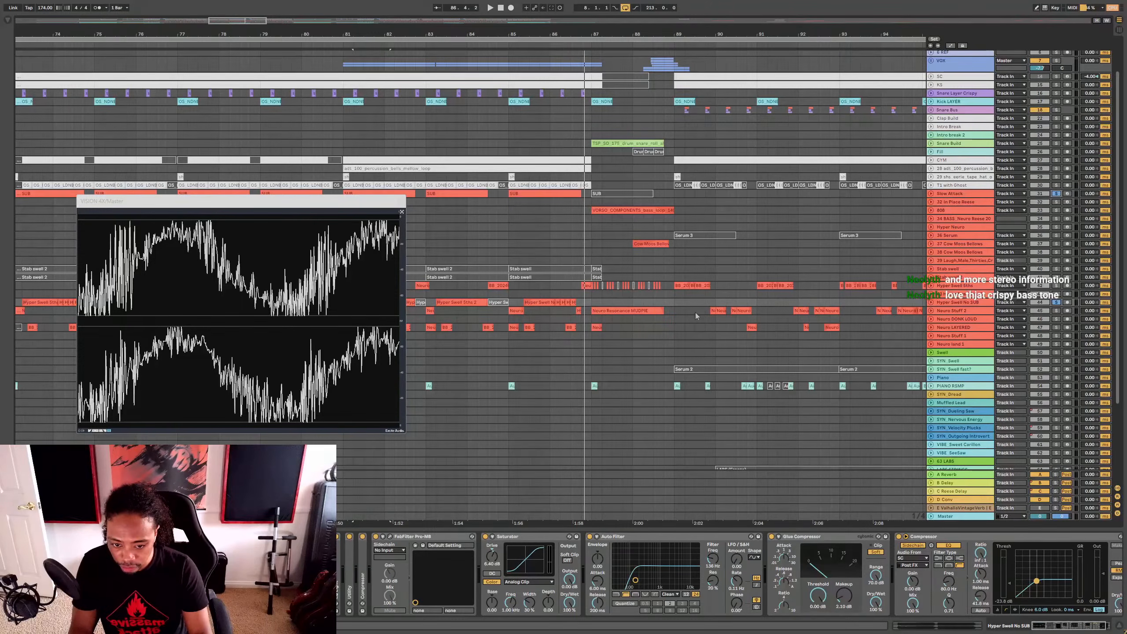
Step: Unfold the Hyper Swell No SUB track to show its clip waveforms around bar 85, and play the following section
{"action": "left_click", "coordinate": [535, 300]}
{"action": "left_click", "coordinate": [931, 303]}
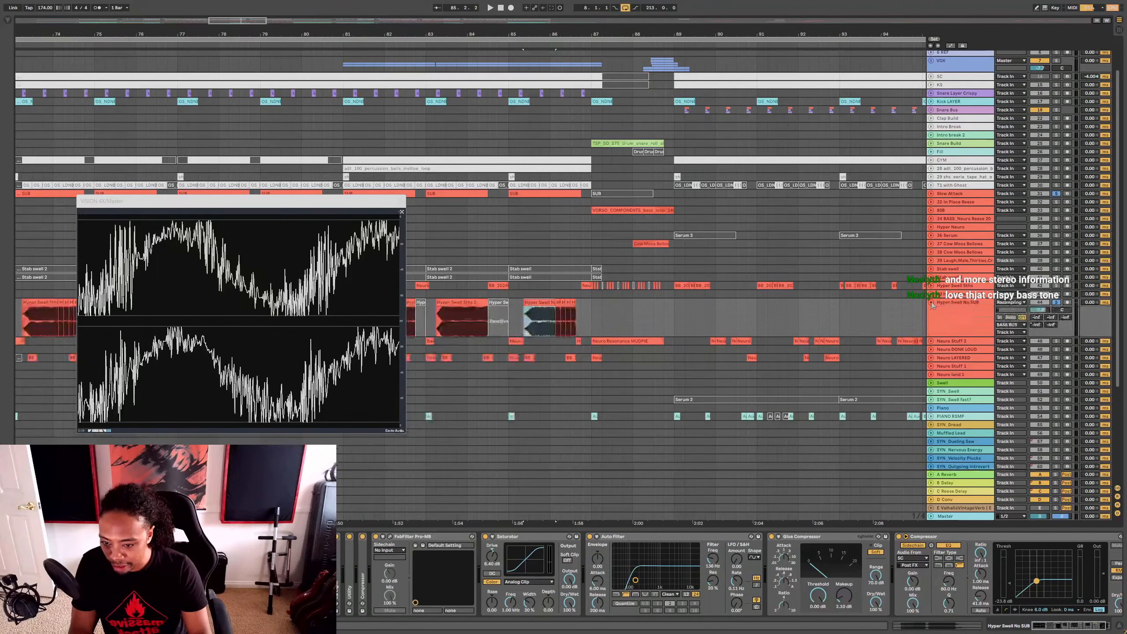
{"action": "left_click_drag", "start_coordinate": [508, 34], "coordinate": [534, 18]}
{"action": "left_click", "coordinate": [579, 284]}
{"action": "key", "text": "space"}
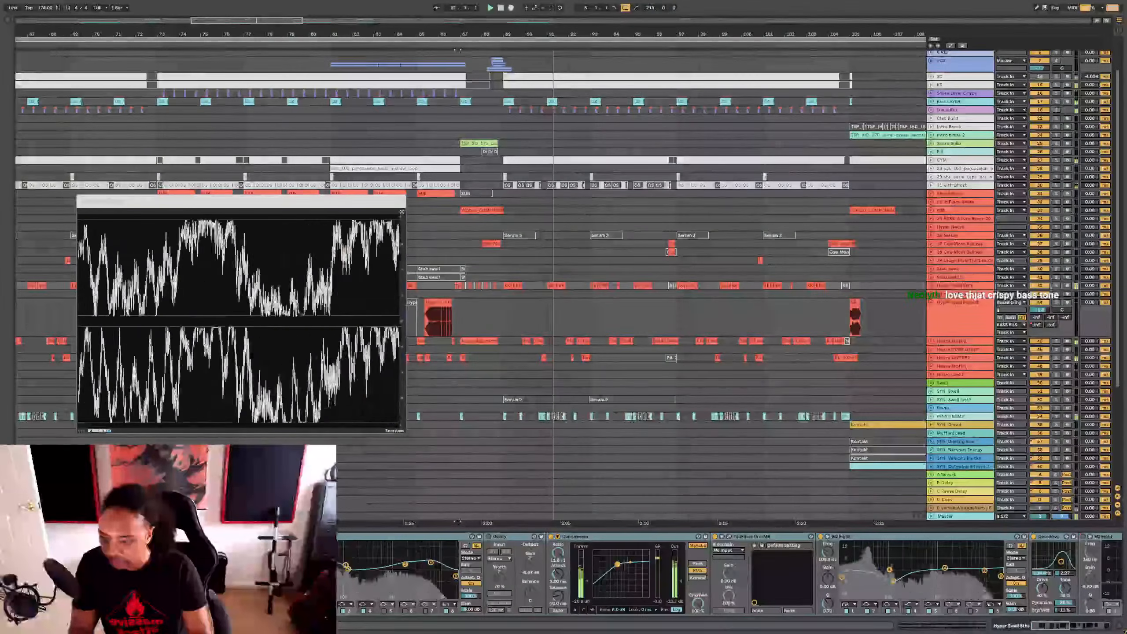
Step: Examine the BASS BUS device chain from its EQs to its compressors, and play the second drop from bar 89
{"action": "scroll", "coordinate": [955, 177], "scroll_direction": "up", "scroll_amount": 2}
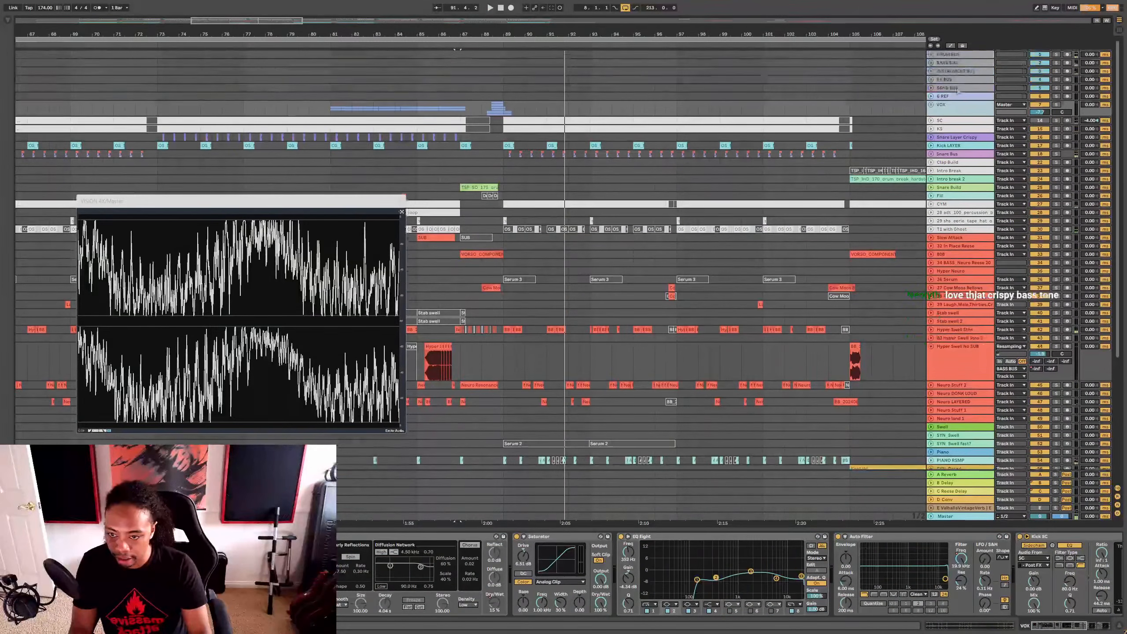
{"action": "left_click", "coordinate": [955, 63]}
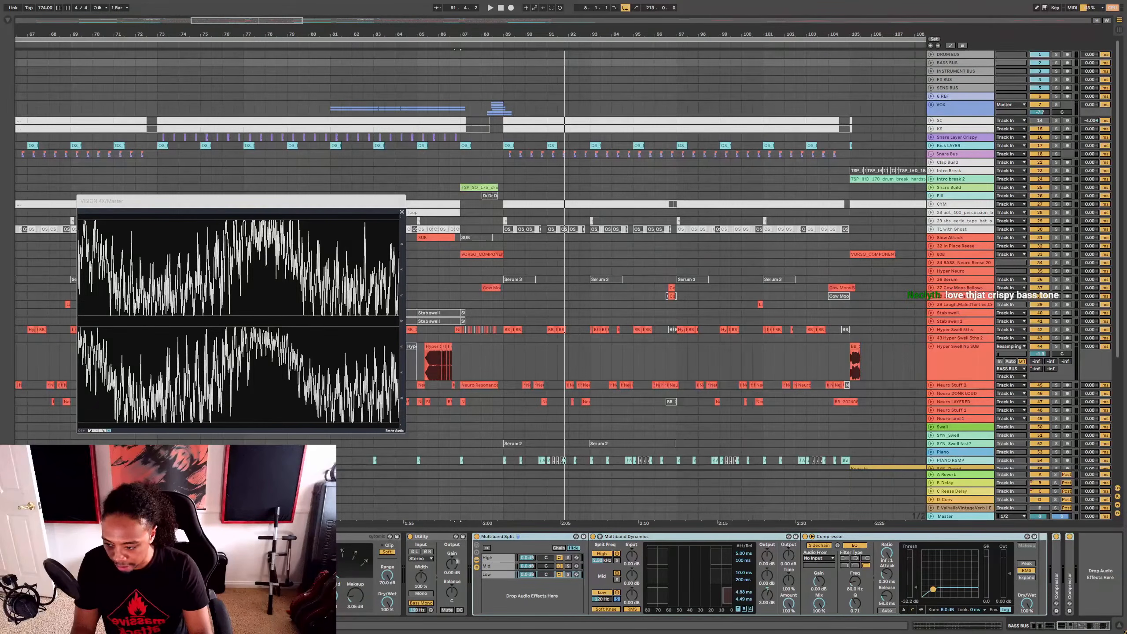
{"action": "scroll", "coordinate": [519, 537], "scroll_direction": "left", "scroll_amount": 10}
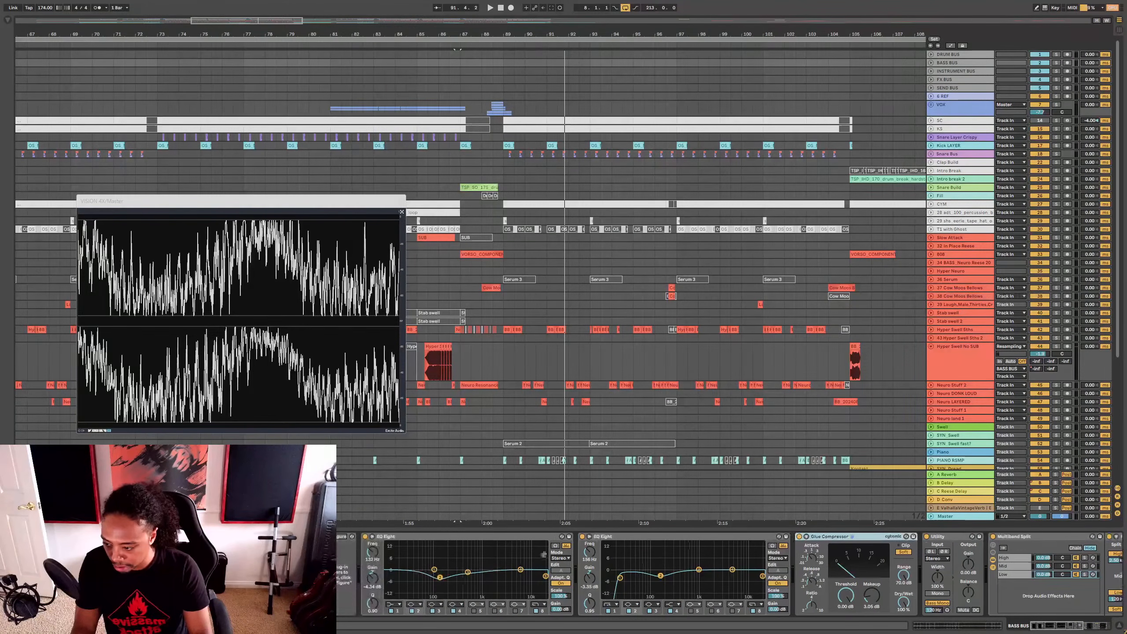
{"action": "scroll", "coordinate": [398, 537], "scroll_direction": "right", "scroll_amount": 10}
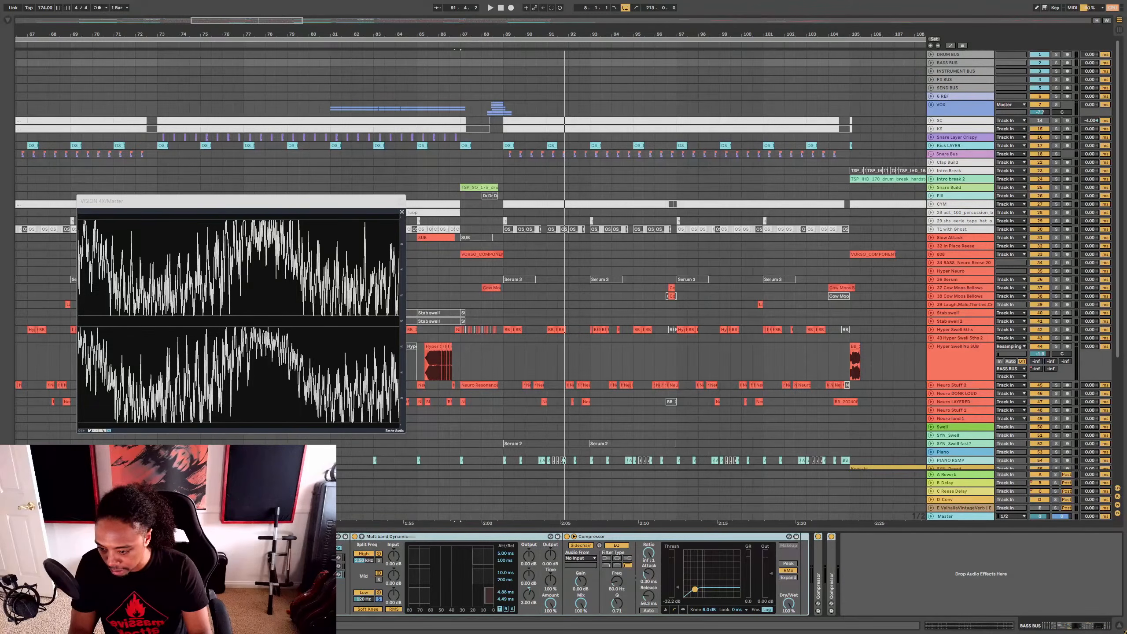
{"action": "scroll", "coordinate": [576, 537], "scroll_direction": "left", "scroll_amount": 1}
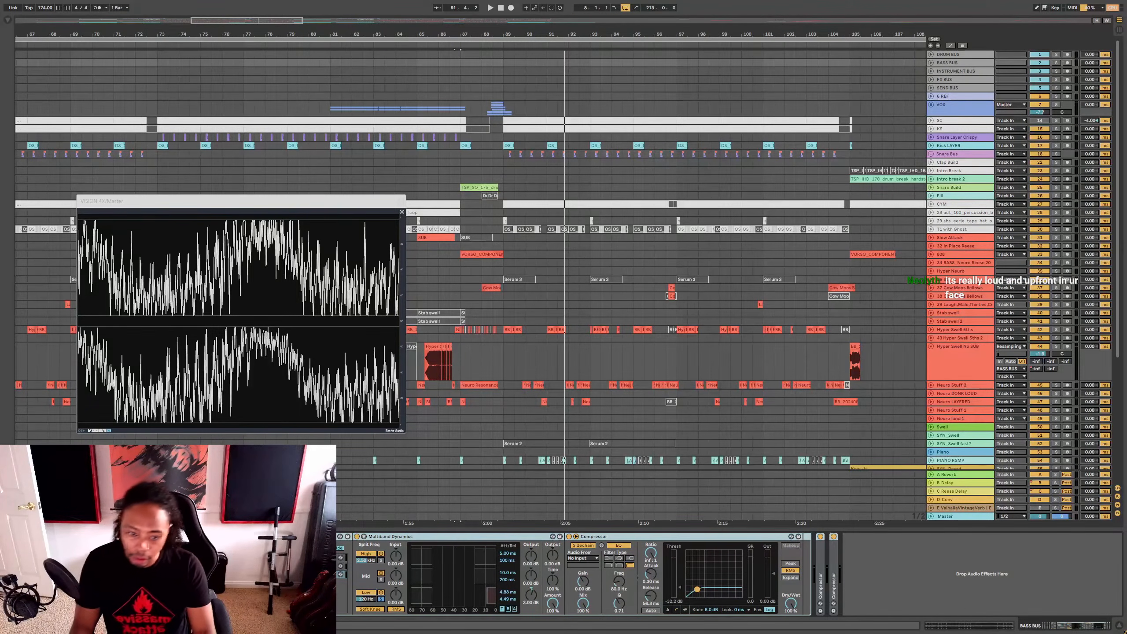
{"action": "scroll", "coordinate": [576, 573], "scroll_direction": "right", "scroll_amount": 5}
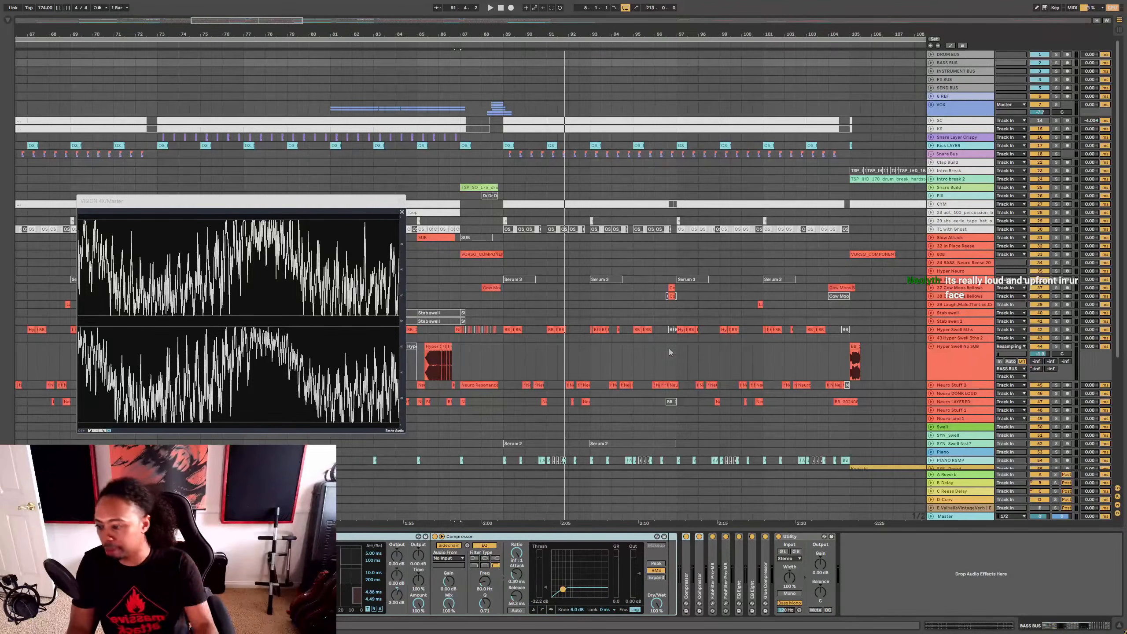
{"action": "left_click", "coordinate": [505, 312]}
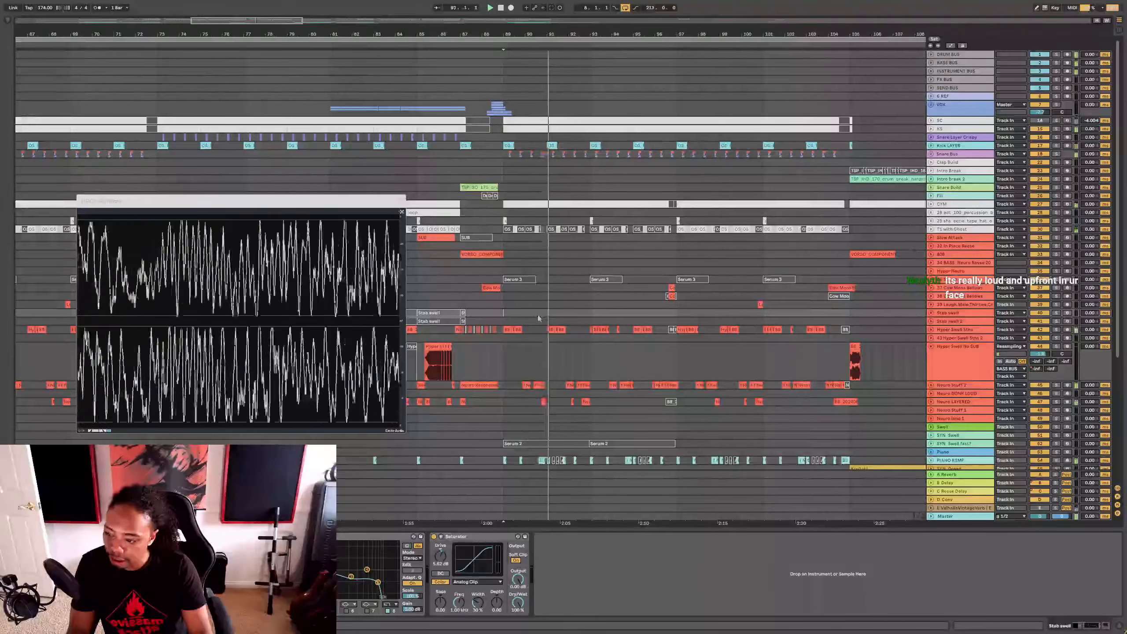
{"action": "key", "text": "space"}
Step: Open MSaturator on the Master track and set its threshold to -7.25 dB
{"action": "left_click", "coordinate": [946, 516]}
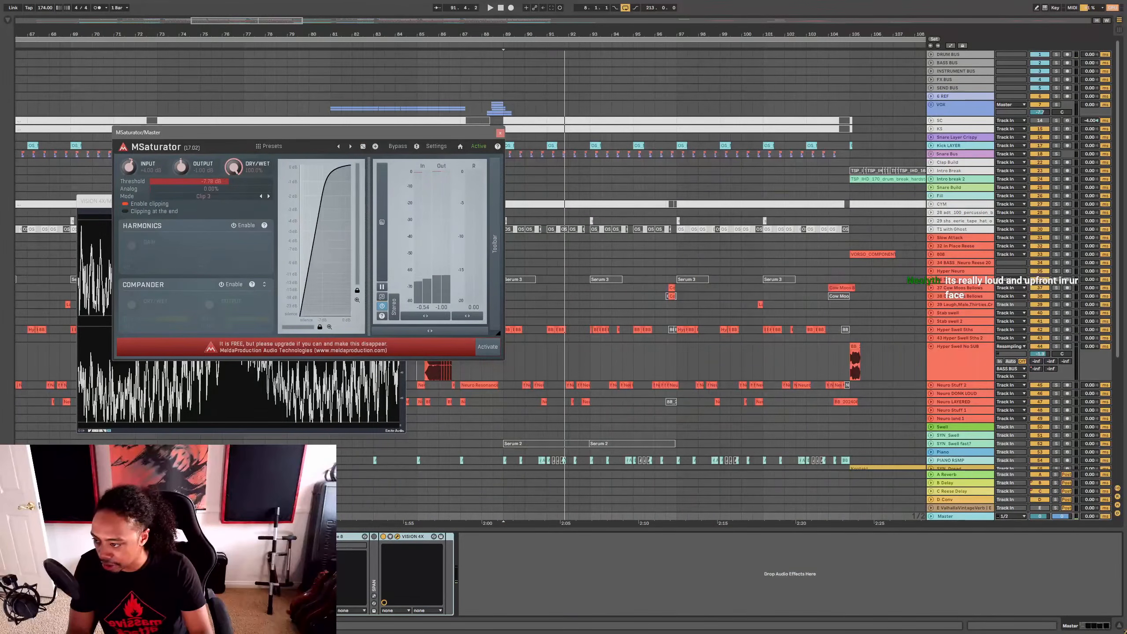
{"action": "double_click", "coordinate": [226, 182]}
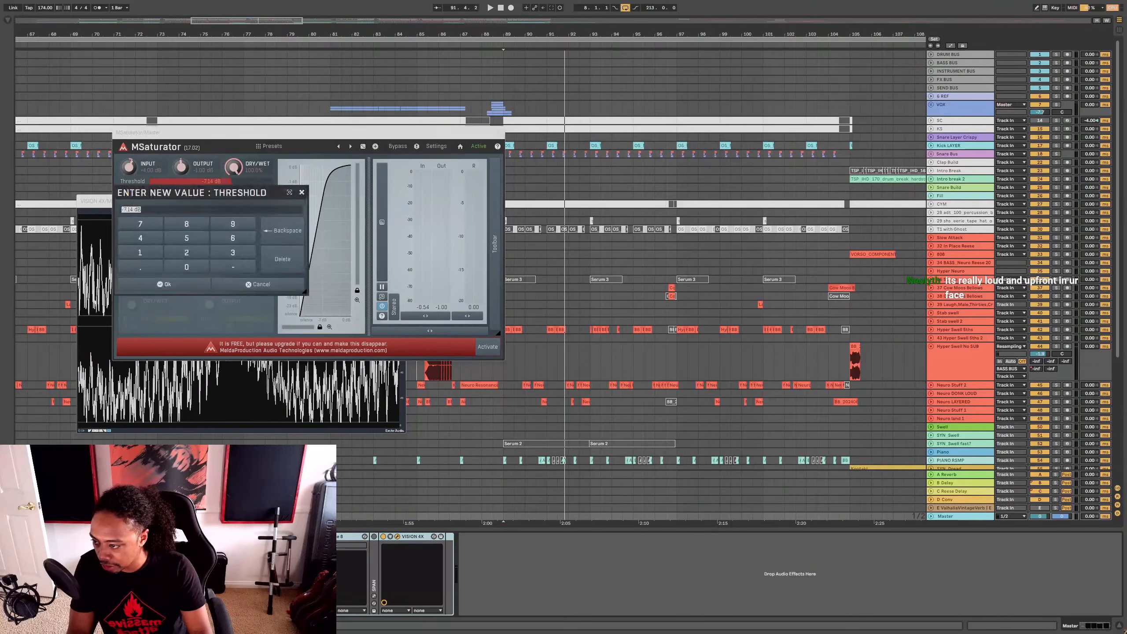
{"action": "type", "text": "7.5"}
{"action": "key", "text": "Return"}
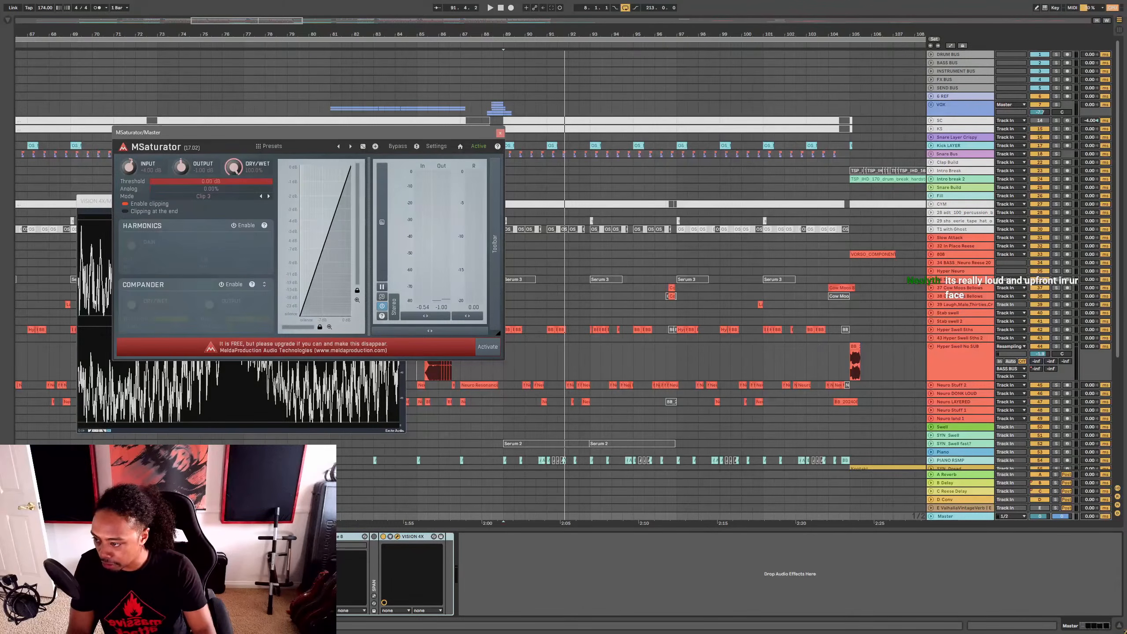
{"action": "double_click", "coordinate": [228, 182]}
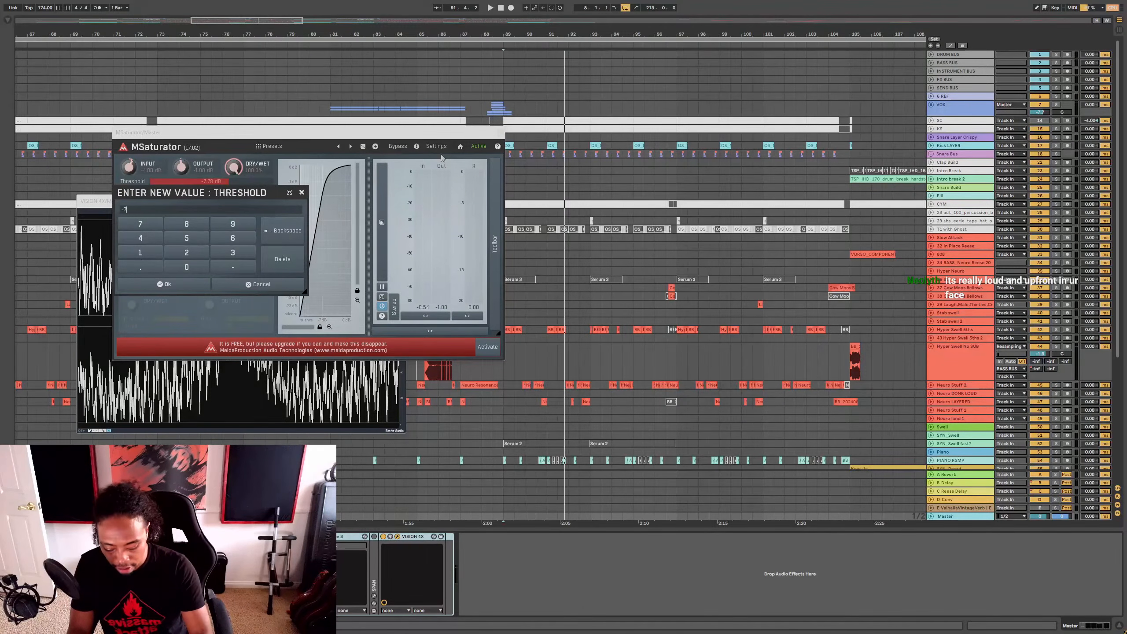
{"action": "type", "text": "-7.25"}
{"action": "key", "text": "Return"}
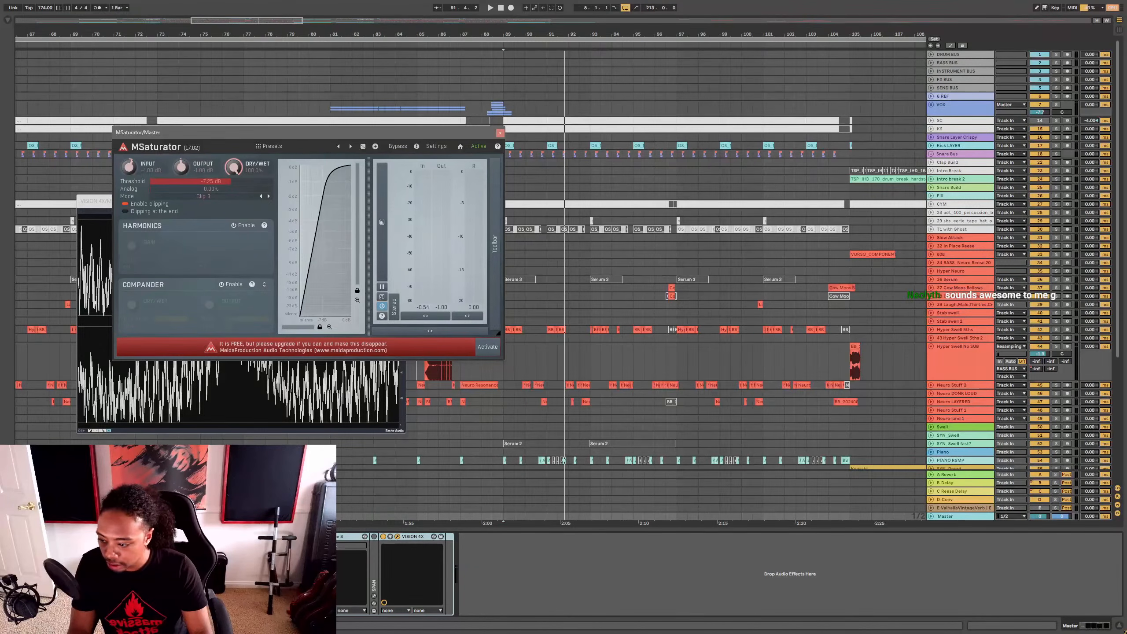
Step: Check the Master's second MSaturator during brief playback, look at the Ozone 8 Maximizer, and close the saturator and Ozone windows
{"action": "left_click", "coordinate": [252, 536]}
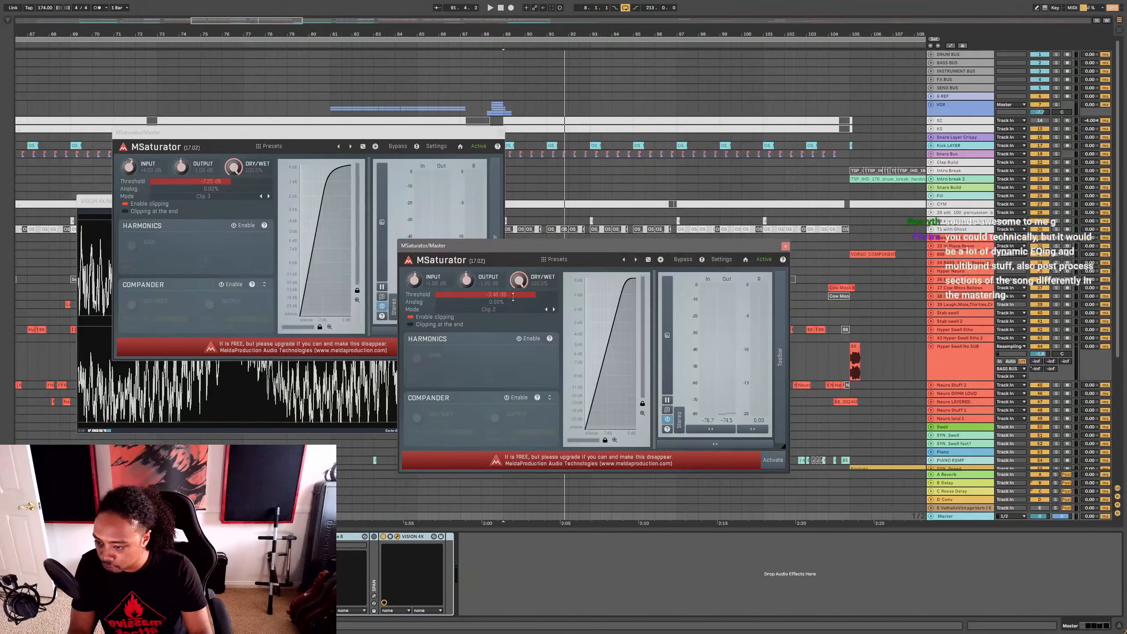
{"action": "key", "text": "space"}
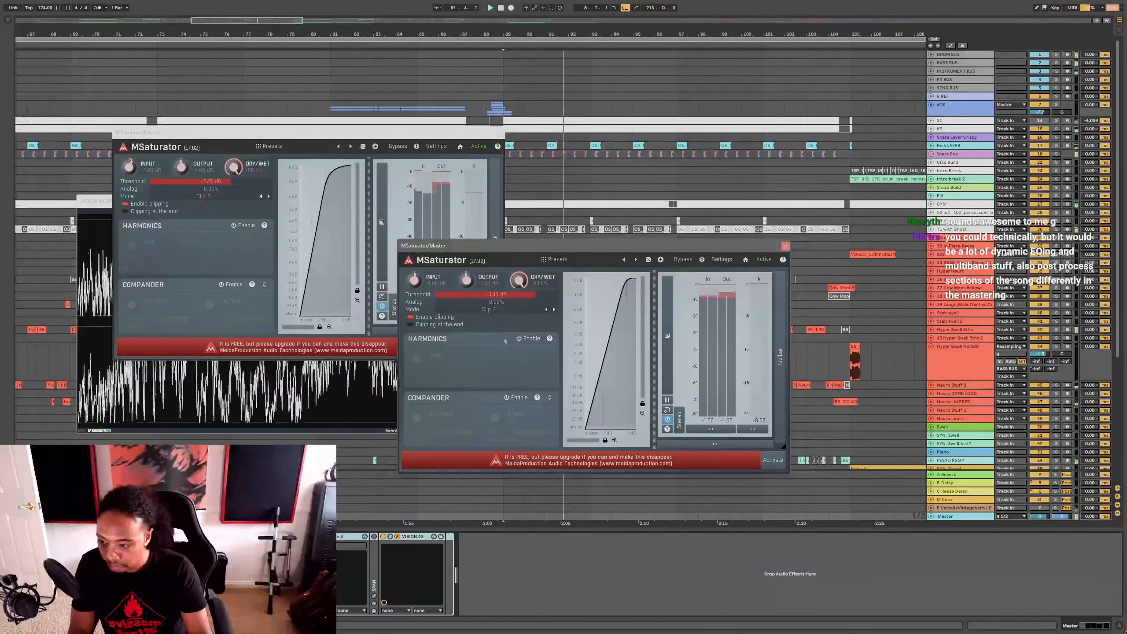
{"action": "key", "text": "space"}
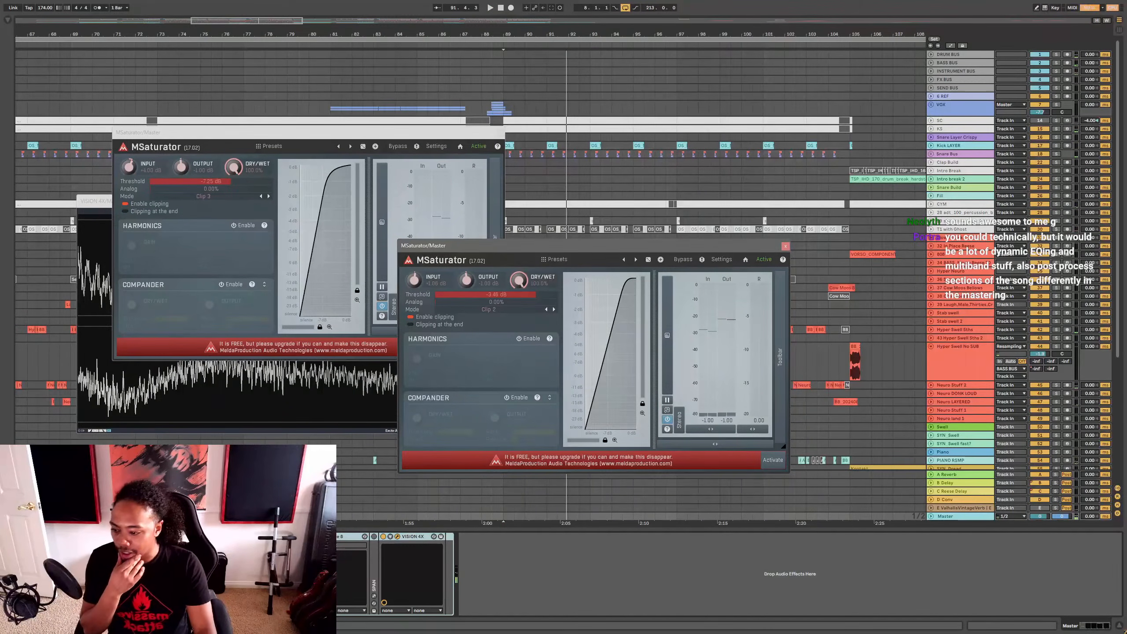
{"action": "left_click", "coordinate": [320, 536]}
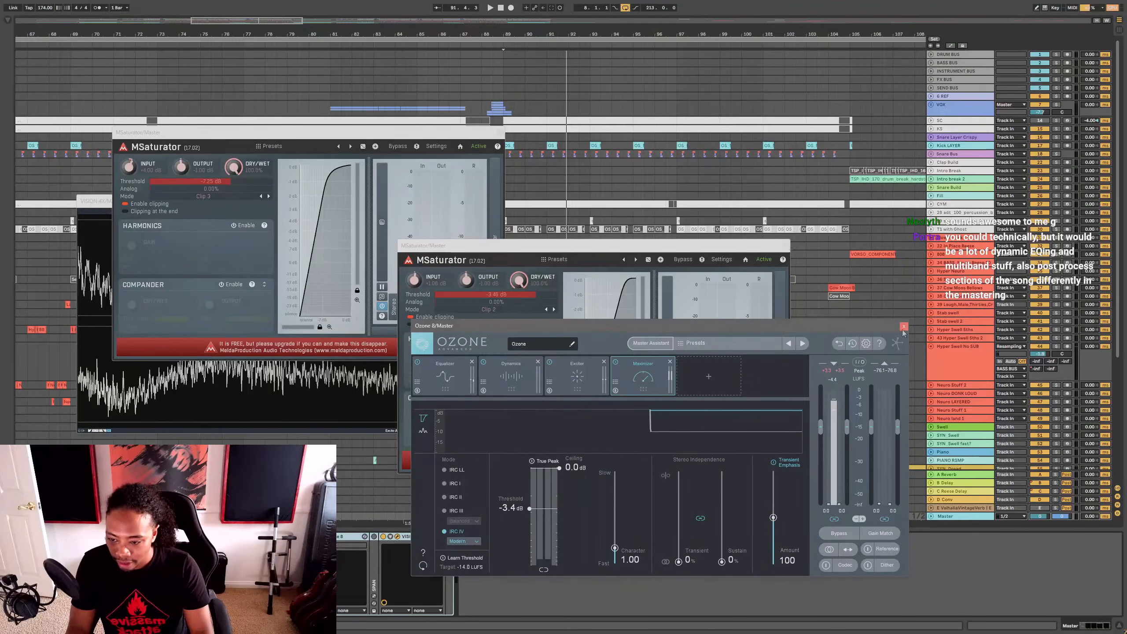
{"action": "left_click", "coordinate": [904, 326]}
{"action": "left_click", "coordinate": [787, 246]}
{"action": "left_click", "coordinate": [500, 134]}
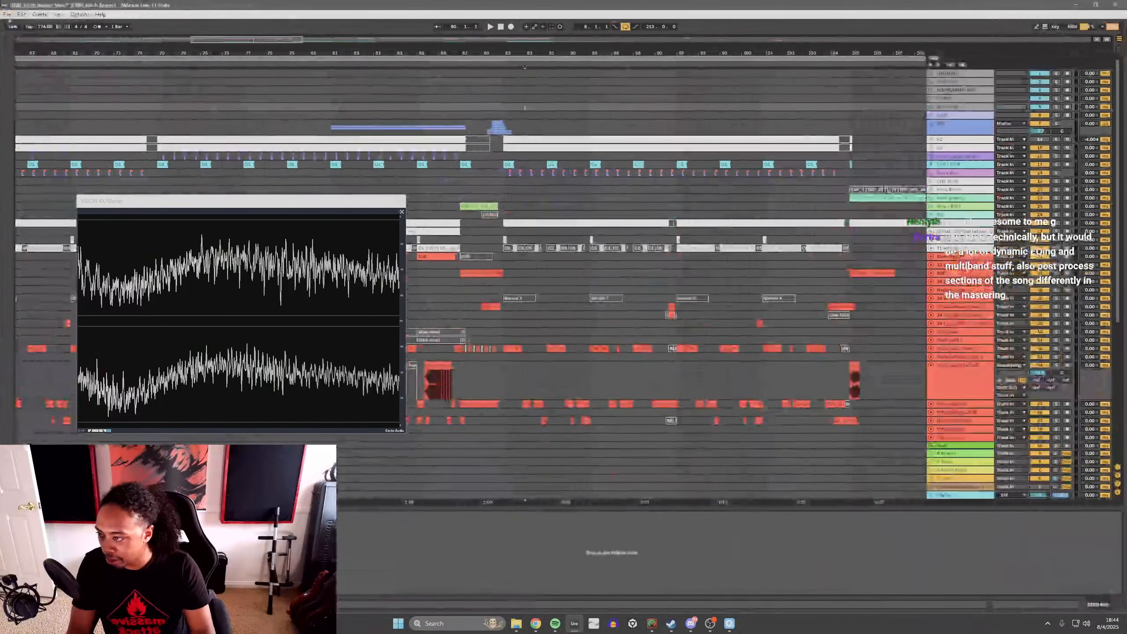
Step: Reload the recent set DNB_Torch Bearer_Mix2.als without saving the current changes
{"action": "left_click", "coordinate": [8, 15]}
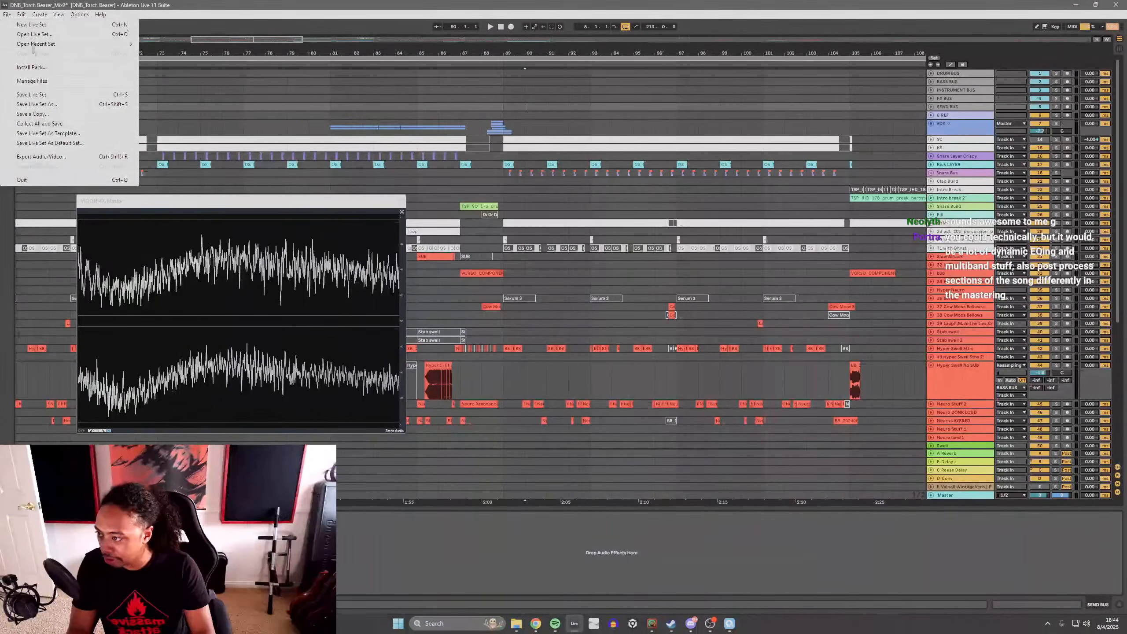
{"action": "mouse_move", "coordinate": [38, 43]}
{"action": "left_click", "coordinate": [227, 41]}
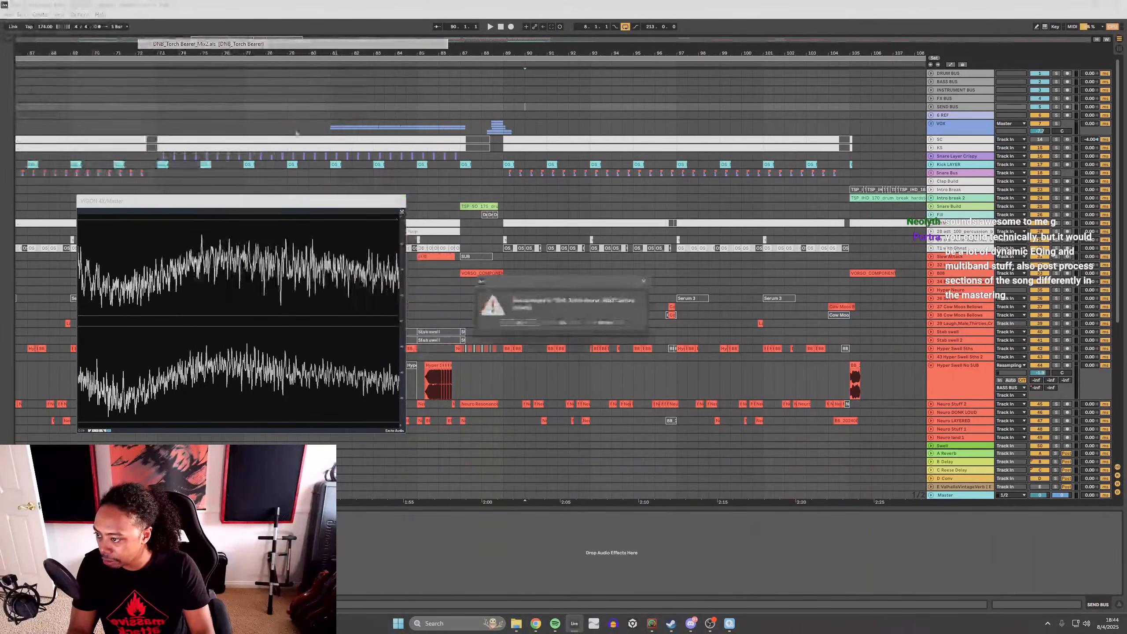
{"action": "left_click", "coordinate": [562, 324]}
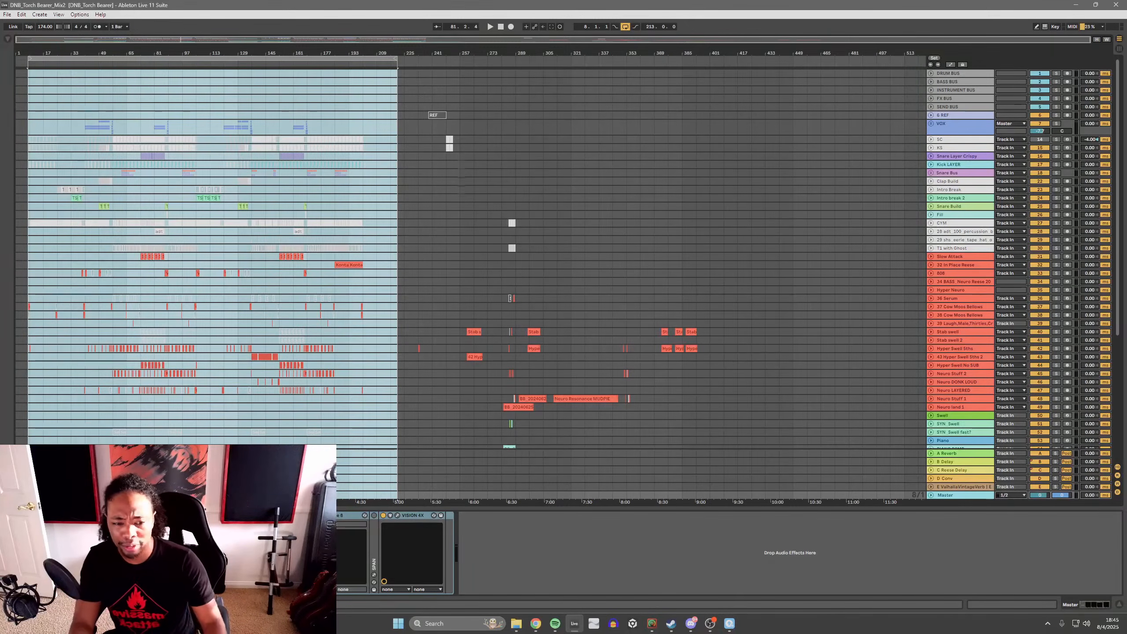
{"action": "left_click_drag", "start_coordinate": [373, 52], "coordinate": [591, 73]}
{"action": "left_click", "coordinate": [160, 174]}
{"action": "key", "text": "space"}
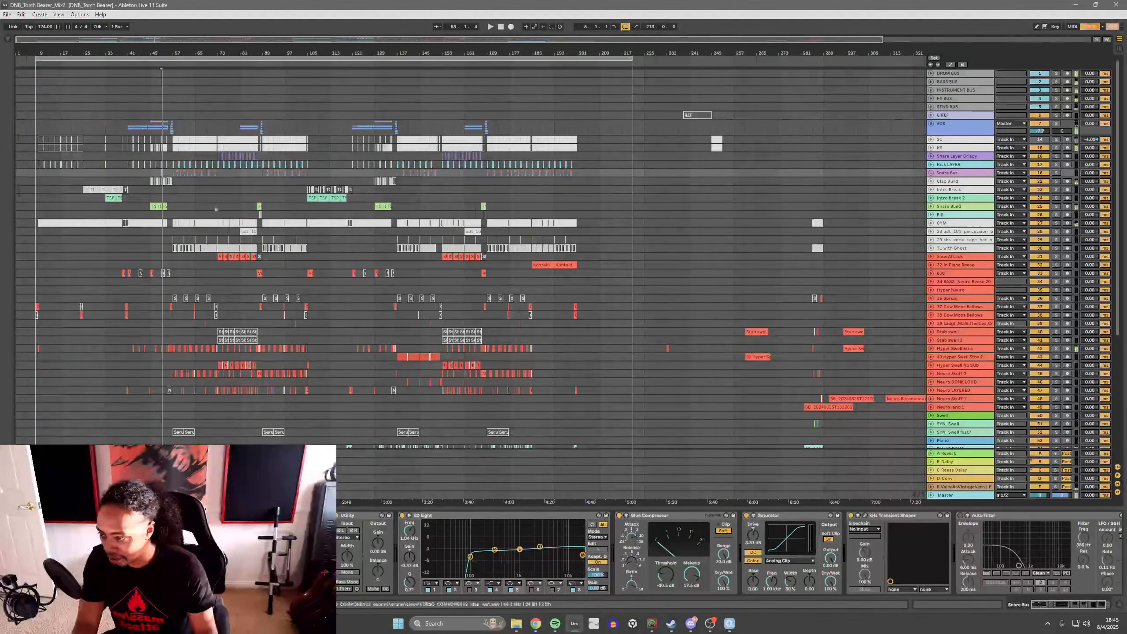
{"action": "left_click", "coordinate": [967, 496]}
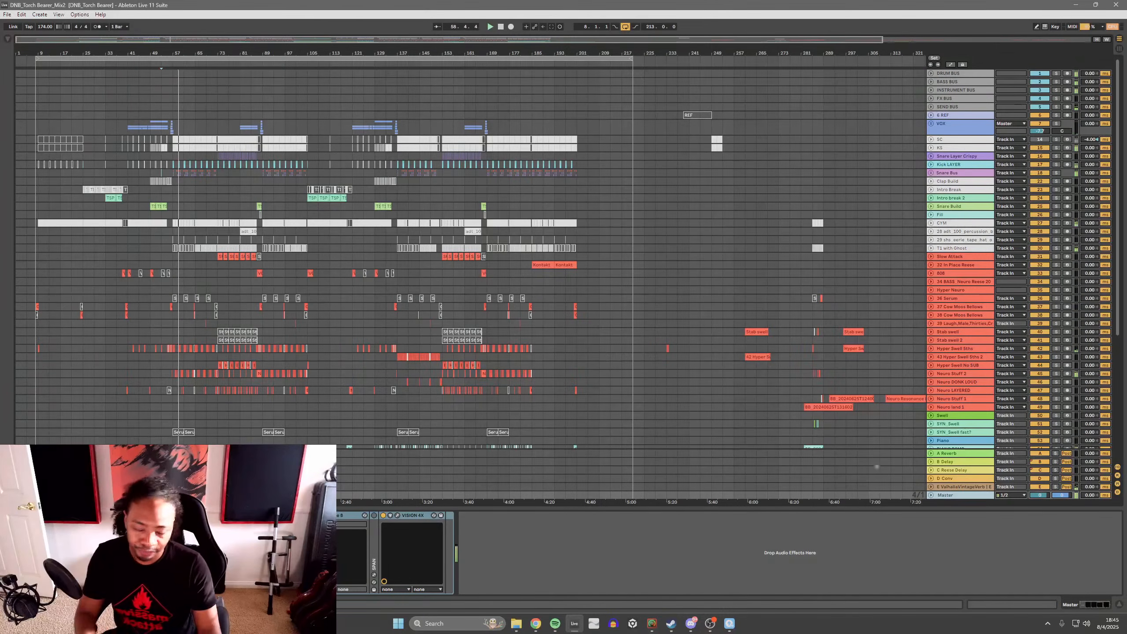
{"action": "mouse_move", "coordinate": [200, 53]}
{"action": "left_mouse_down"}
{"action": "mouse_move", "coordinate": [213, 84]}
{"action": "mouse_move", "coordinate": [290, 87]}
{"action": "left_mouse_up"}
{"action": "left_click", "coordinate": [326, 281]}
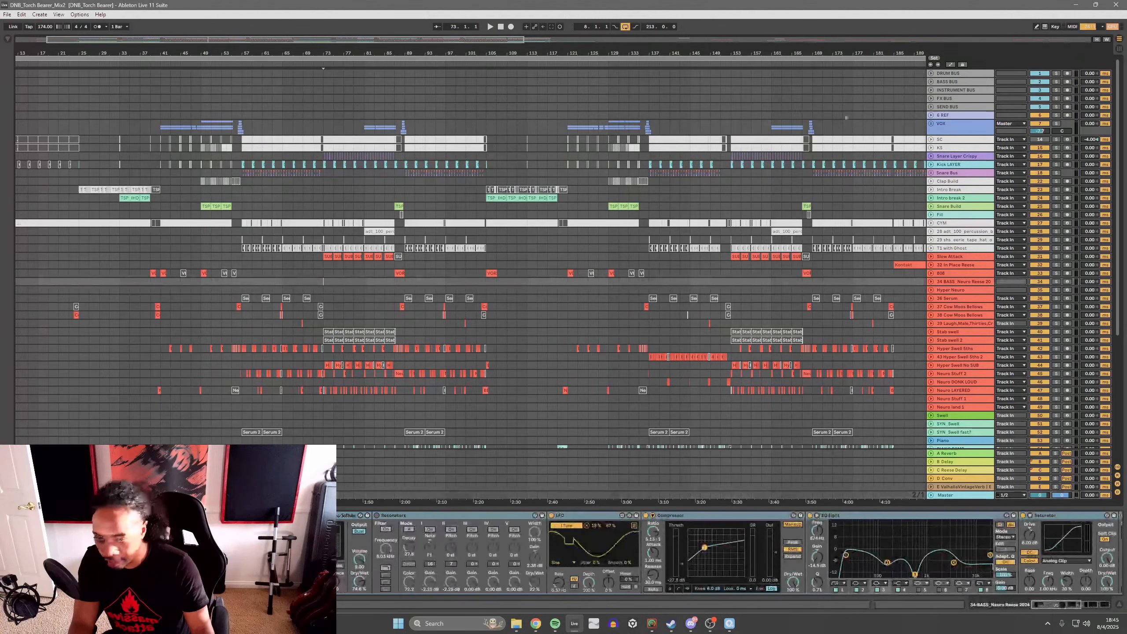
Step: Add FabFilter Pro-MB to the INSTRUMENT BUS between its last EQ Eight and the Glue Compressor
{"action": "left_click", "coordinate": [955, 89]}
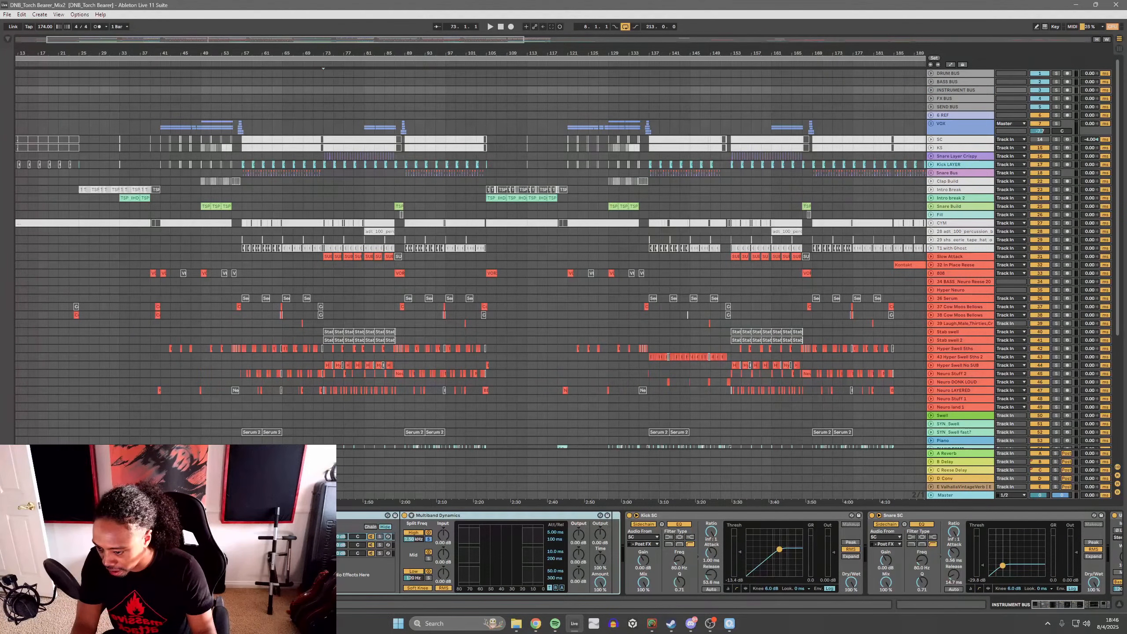
{"action": "scroll", "coordinate": [967, 552], "scroll_direction": "right", "scroll_amount": 5}
{"action": "scroll", "coordinate": [484, 549], "scroll_direction": "right", "scroll_amount": 6}
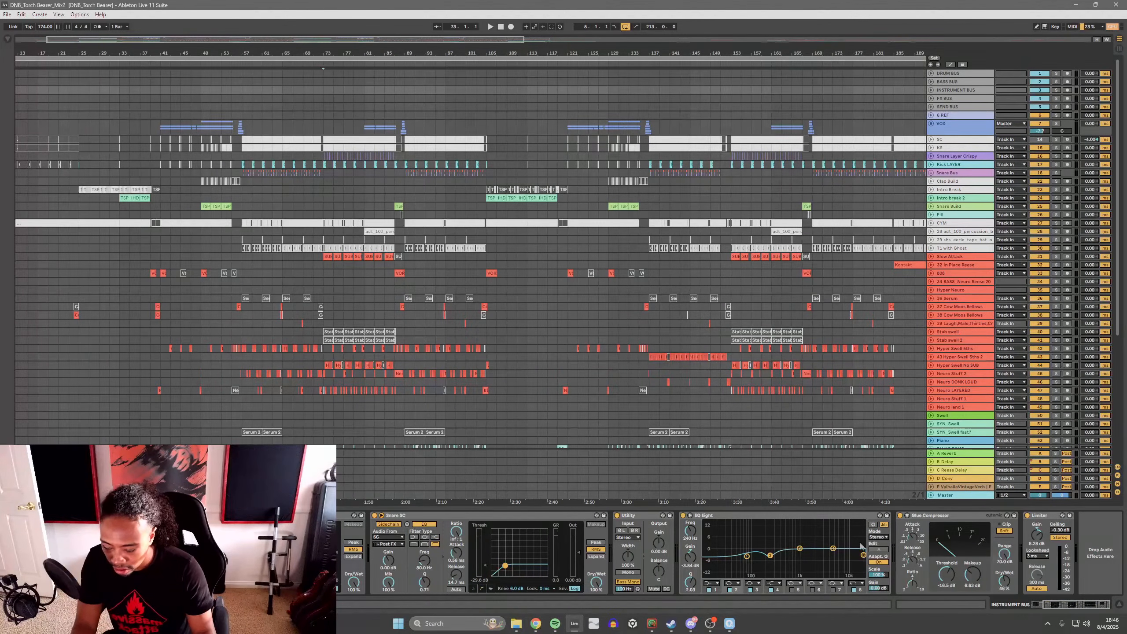
{"action": "key", "text": "ctrl+f"}
{"action": "type", "text": "pro mb"}
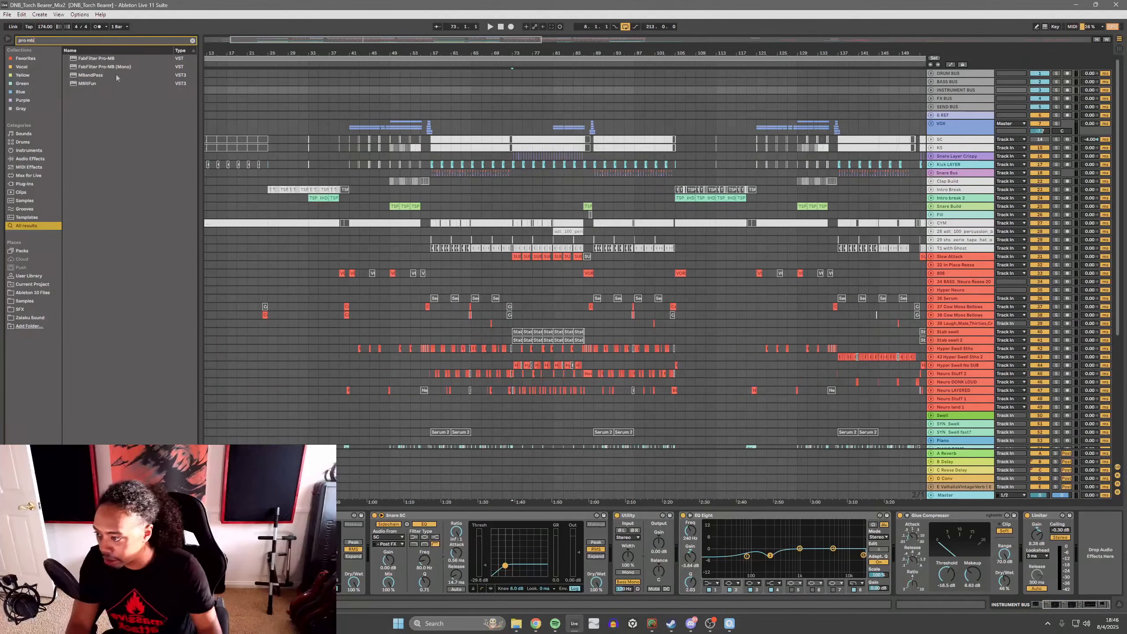
{"action": "key", "text": "Down"}
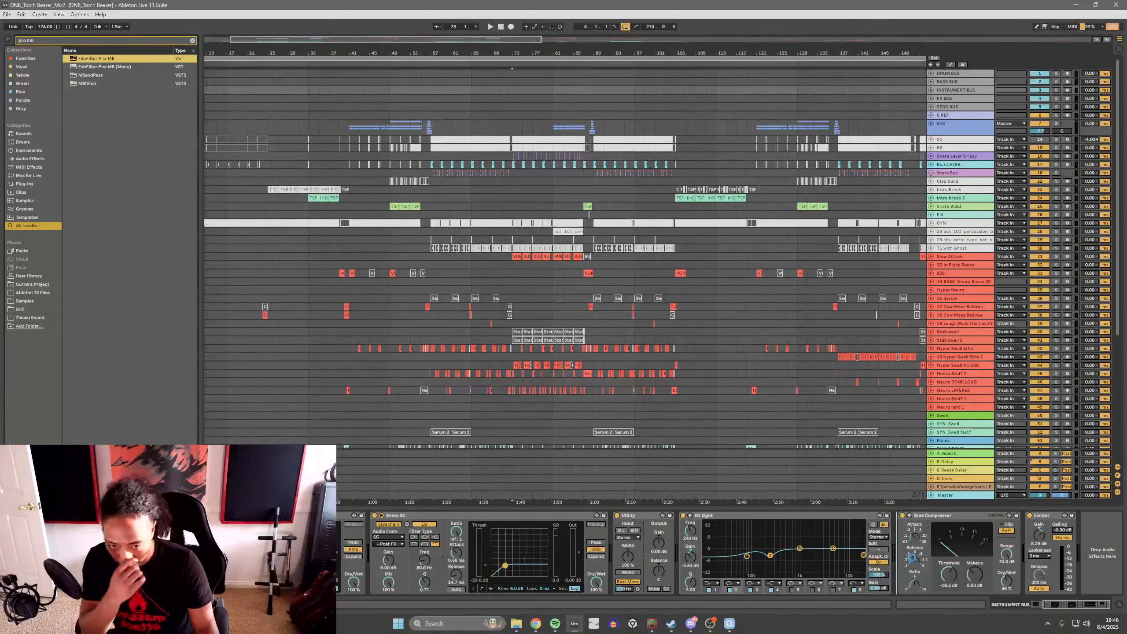
{"action": "key", "text": "Return"}
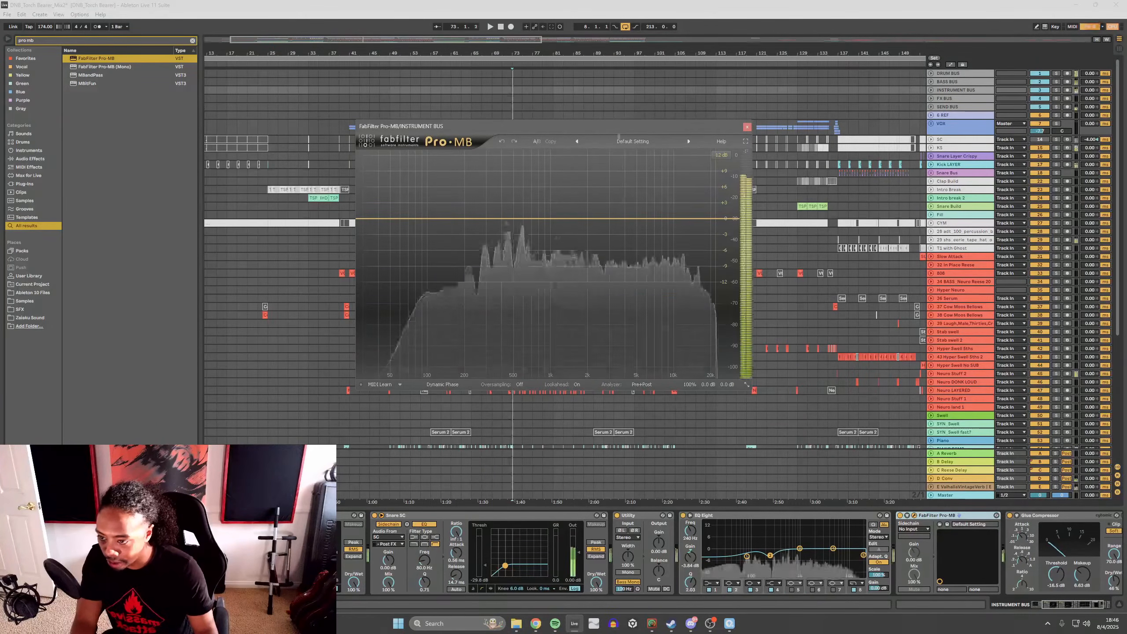
Step: Create a compression band at about 530 Hz in the INSTRUMENT BUS Pro-MB during playback from bar 65, and close the plug-in
{"action": "mouse_move", "coordinate": [532, 128]}
{"action": "left_mouse_down"}
{"action": "mouse_move", "coordinate": [523, 282]}
{"action": "mouse_move", "coordinate": [515, 230]}
{"action": "left_mouse_up"}
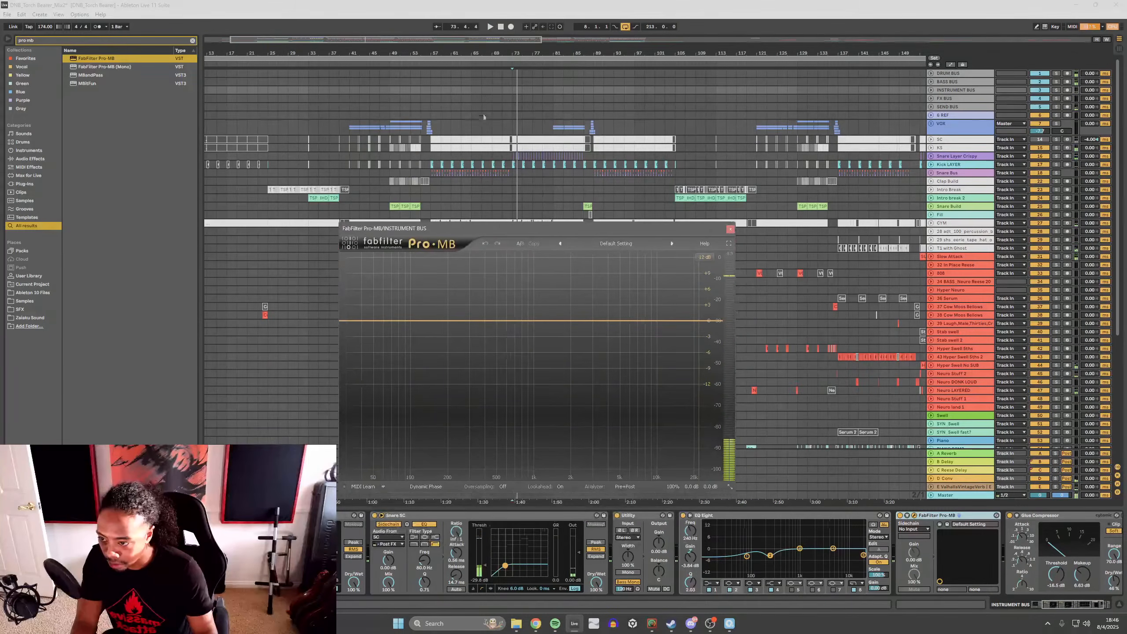
{"action": "left_click", "coordinate": [472, 93]}
{"action": "key", "text": "space"}
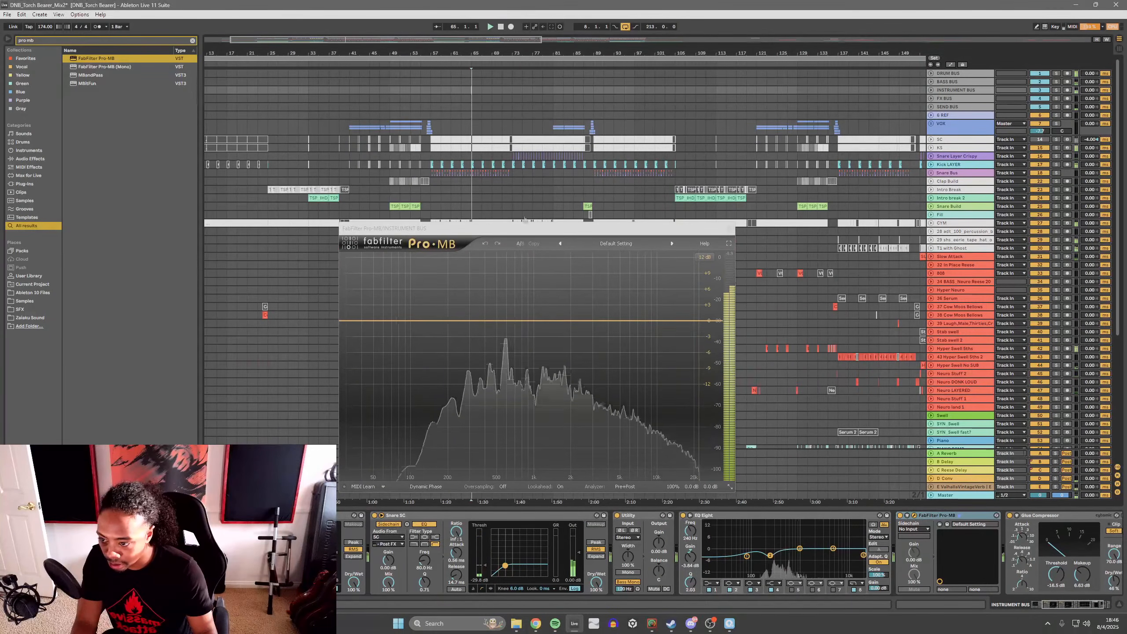
{"action": "left_click", "coordinate": [500, 282]}
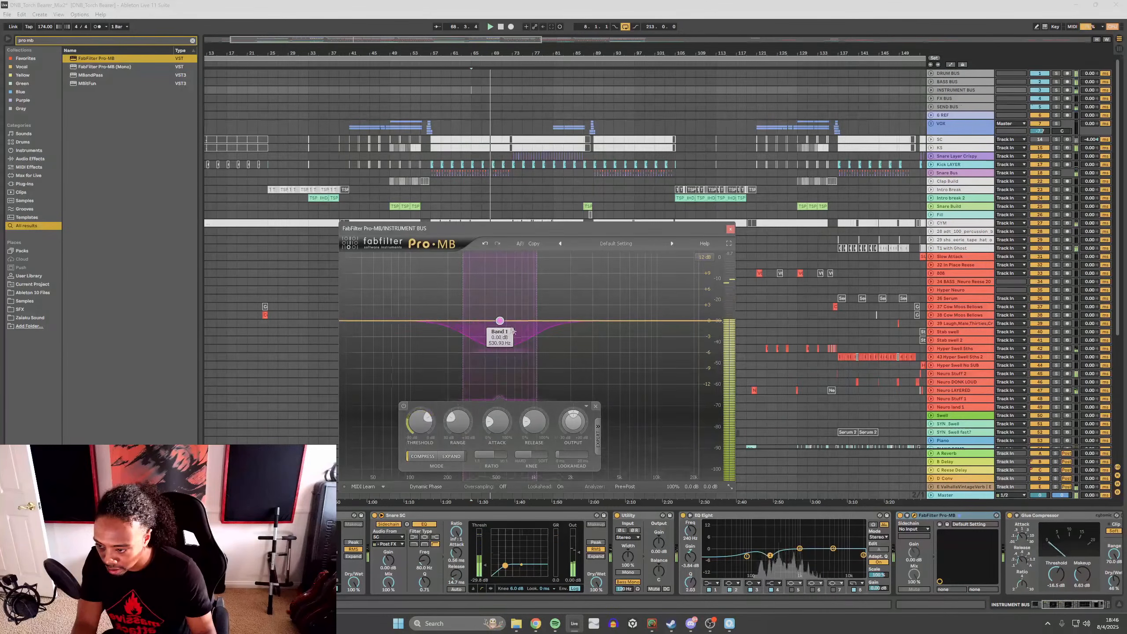
{"action": "mouse_move", "coordinate": [452, 418]}
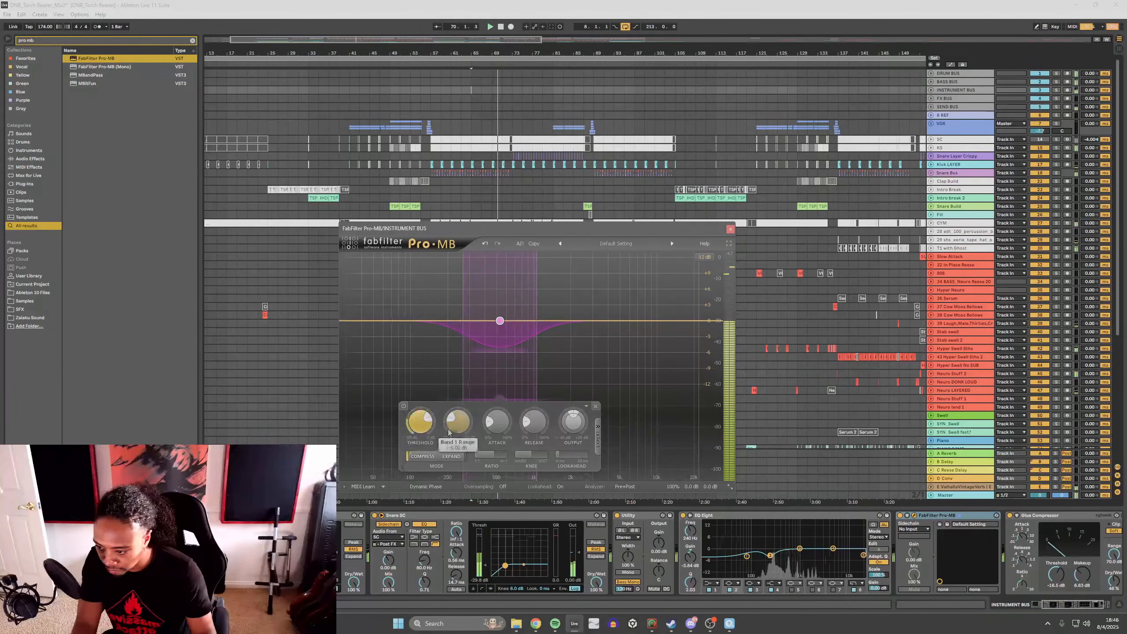
{"action": "mouse_move", "coordinate": [539, 426]}
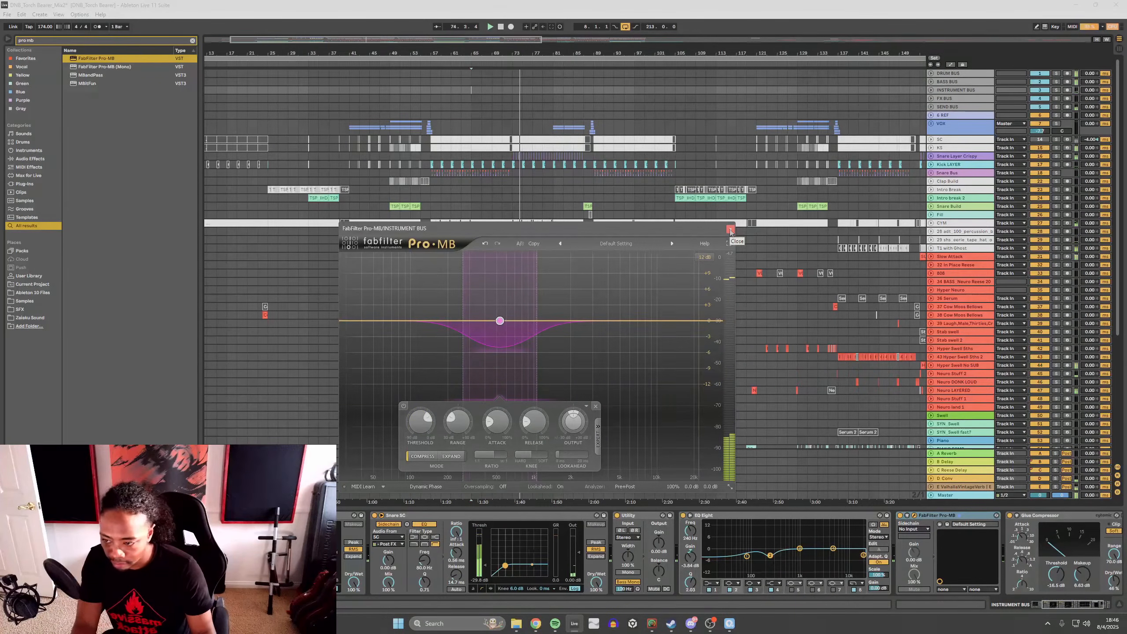
{"action": "left_click", "coordinate": [729, 230]}
Step: Switch the project window to full screen and place the playhead at bar 85 on the 37 Cow Moos Bellows track
{"action": "scroll", "coordinate": [555, 303], "scroll_direction": "down", "scroll_amount": 5}
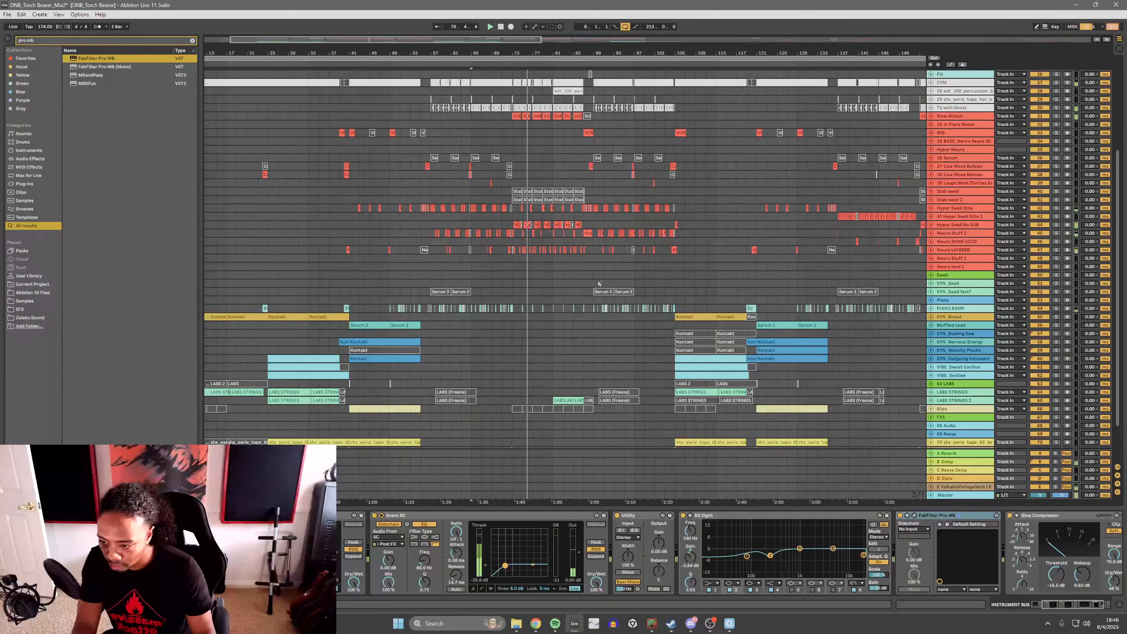
{"action": "scroll", "coordinate": [555, 304], "scroll_direction": "up", "scroll_amount": 5}
{"action": "key", "text": "F11"}
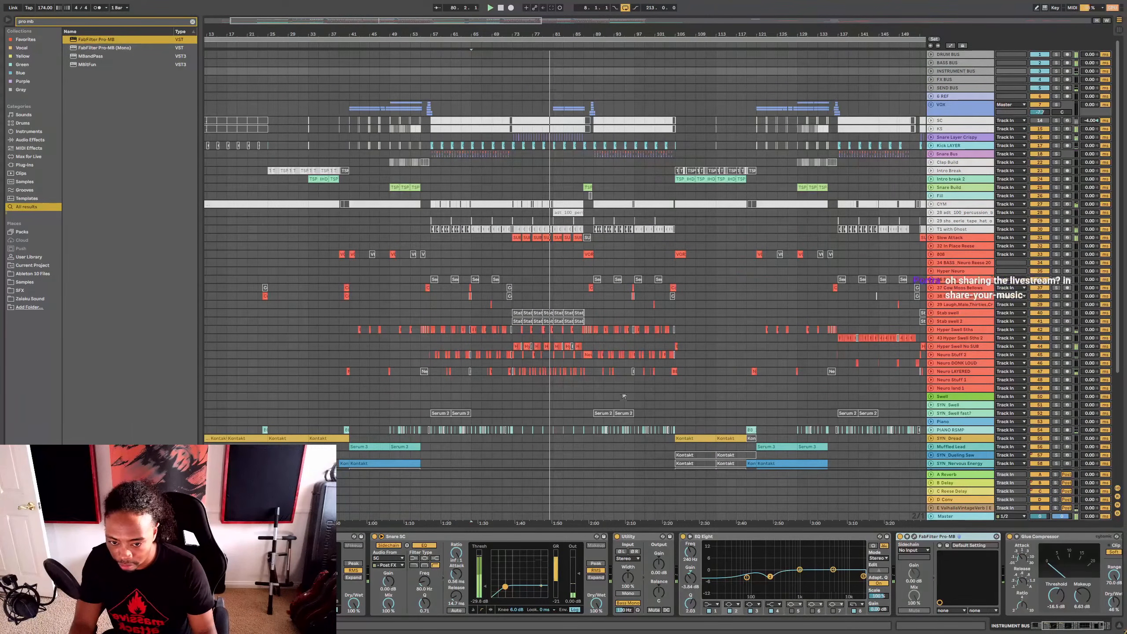
{"action": "left_click", "coordinate": [568, 289]}
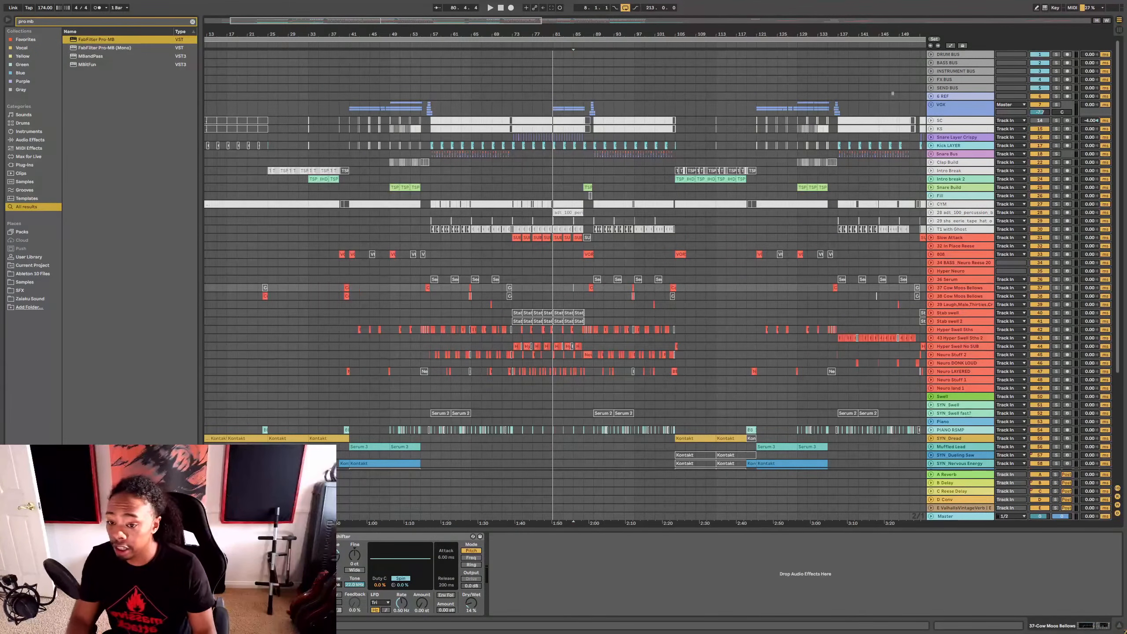
Step: Examine the BASS BUS and Master chains, the full track list, and the Pro-MB settings on the INSTRUMENT BUS
{"action": "left_click", "coordinate": [950, 63]}
{"action": "left_click", "coordinate": [954, 516]}
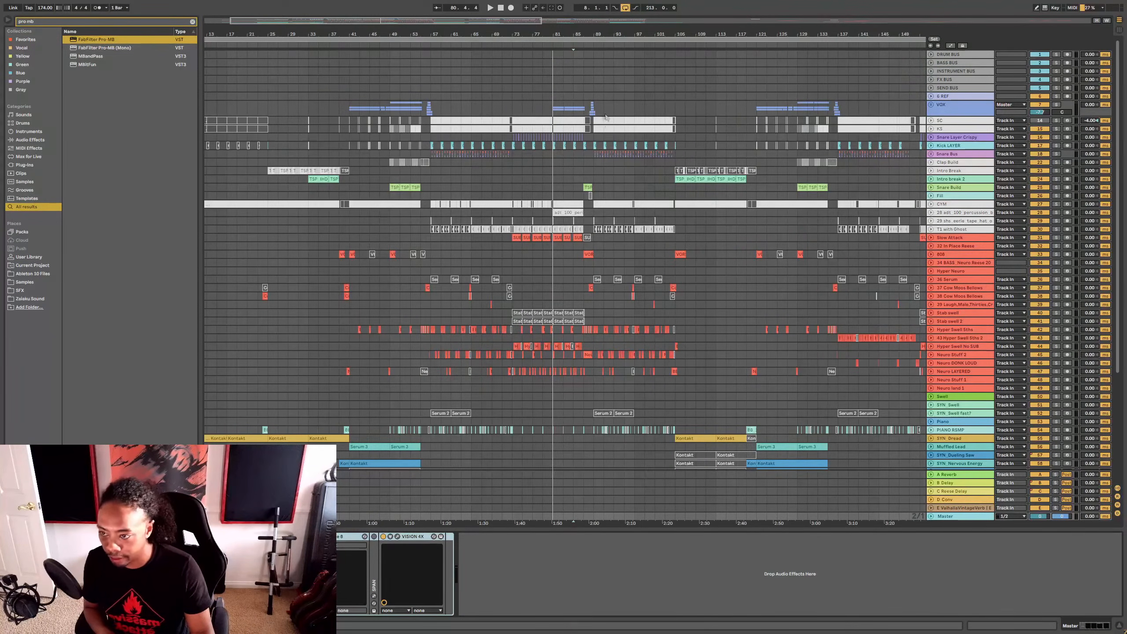
{"action": "scroll", "coordinate": [606, 117], "scroll_direction": "down", "scroll_amount": 3}
{"action": "scroll", "coordinate": [595, 385], "scroll_direction": "down", "scroll_amount": 3}
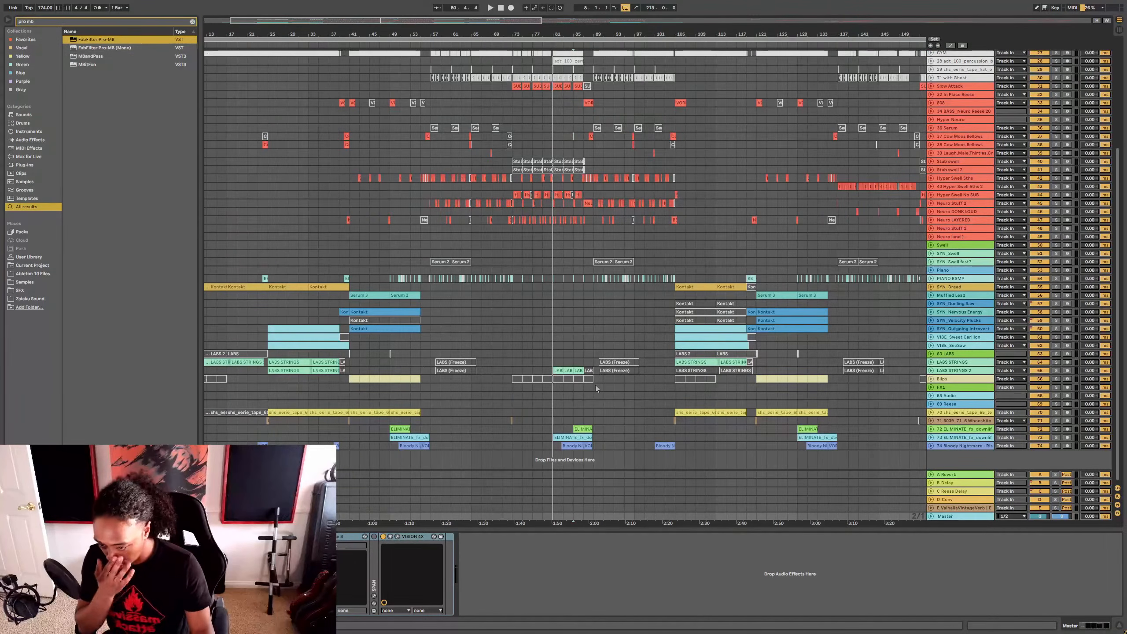
{"action": "scroll", "coordinate": [594, 399], "scroll_direction": "up", "scroll_amount": 6}
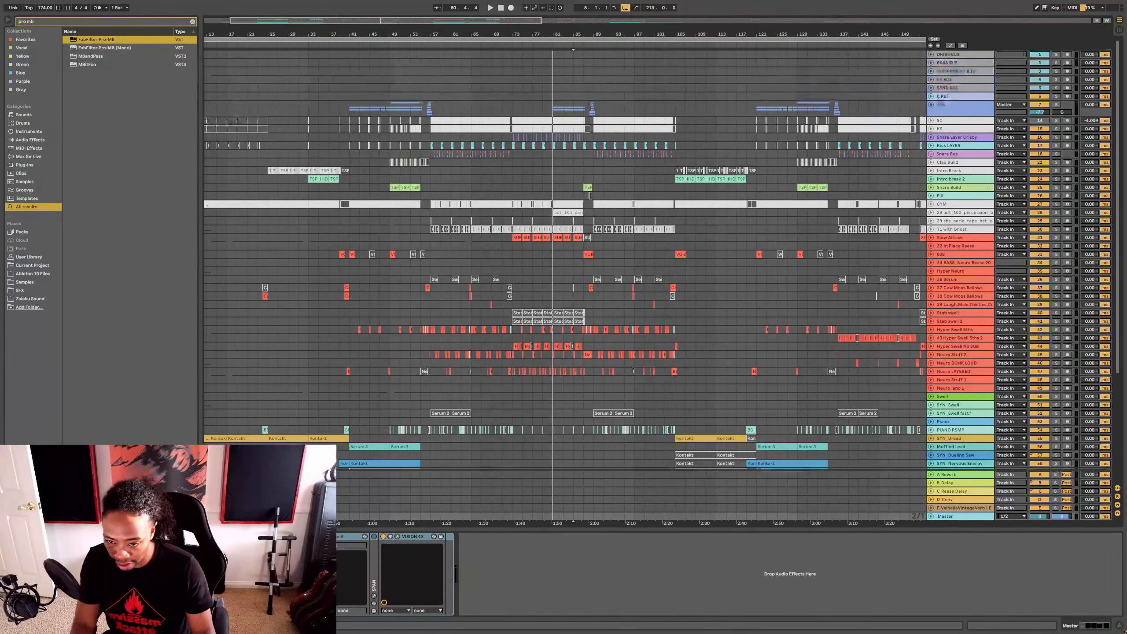
{"action": "left_click", "coordinate": [953, 73]}
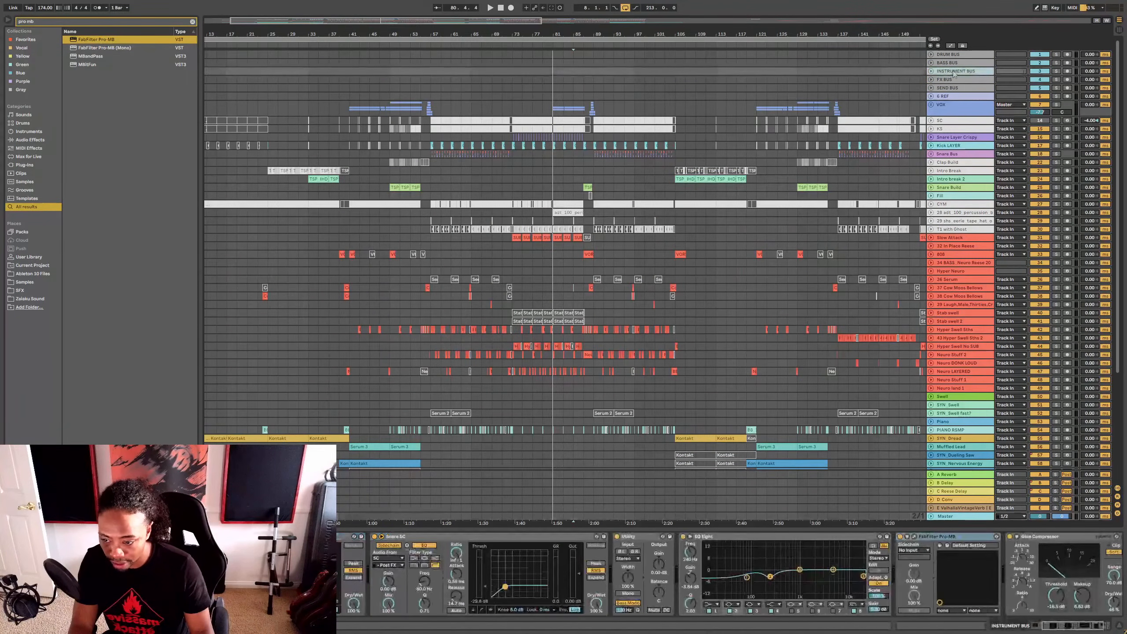
{"action": "left_click", "coordinate": [914, 536]}
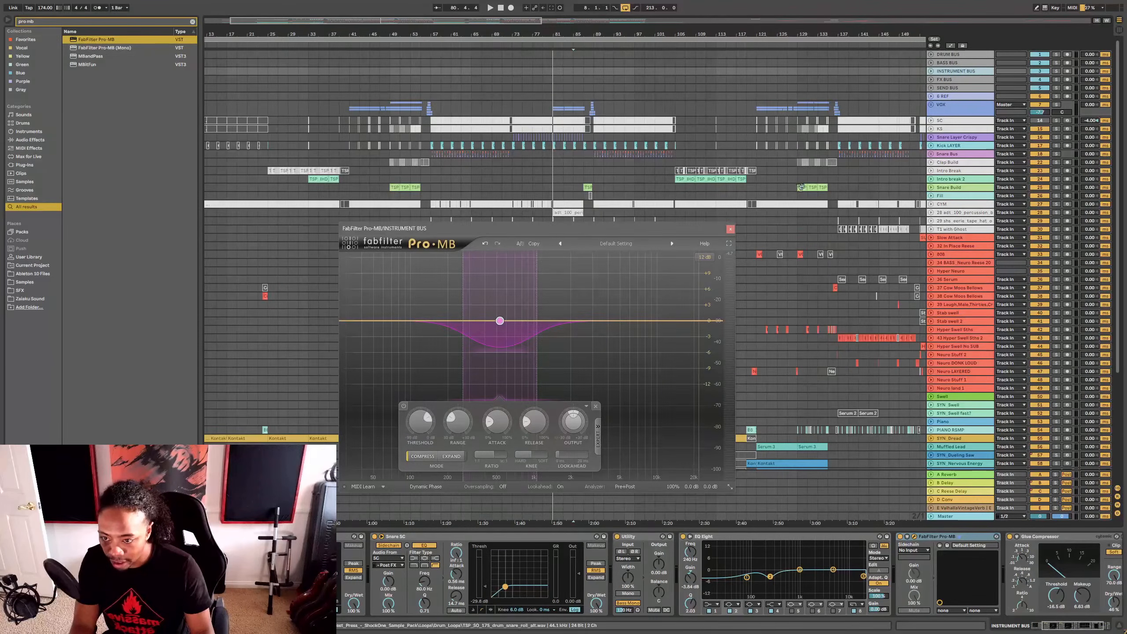
{"action": "left_click", "coordinate": [730, 228]}
Step: Solo the BASS BUS and check its Pro-MB with the Snare SC preset during playback from bar 85, closing that plug-in window
{"action": "left_click", "coordinate": [950, 64]}
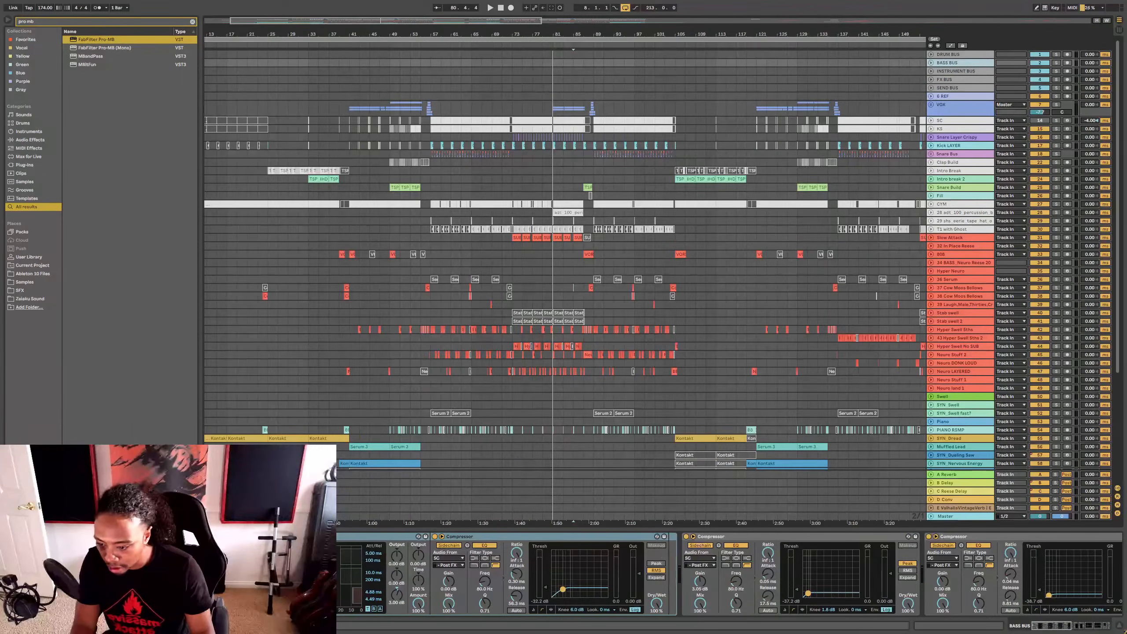
{"action": "left_click_drag", "start_coordinate": [1050, 626], "coordinate": [1088, 626]}
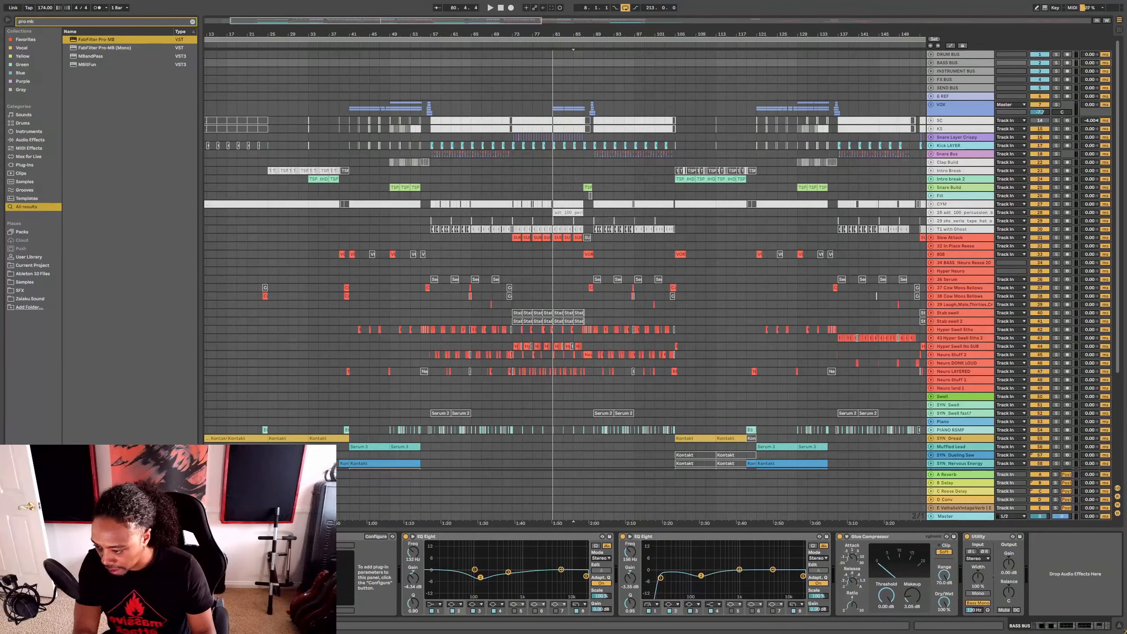
{"action": "left_click", "coordinate": [306, 537]}
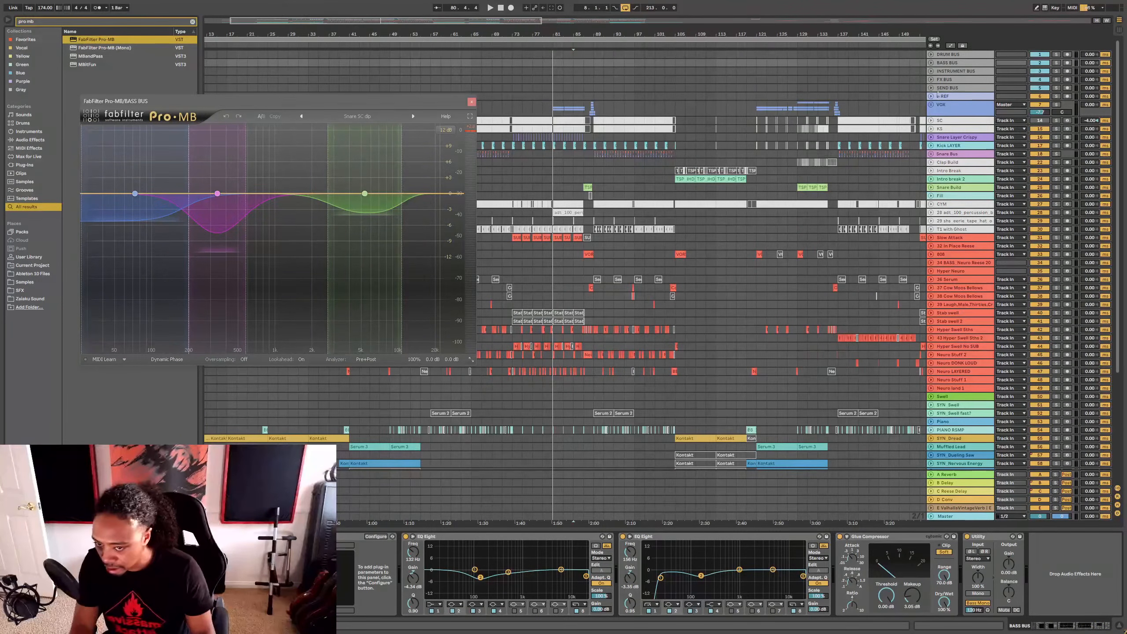
{"action": "left_click", "coordinate": [1056, 63]}
{"action": "key", "text": "space"}
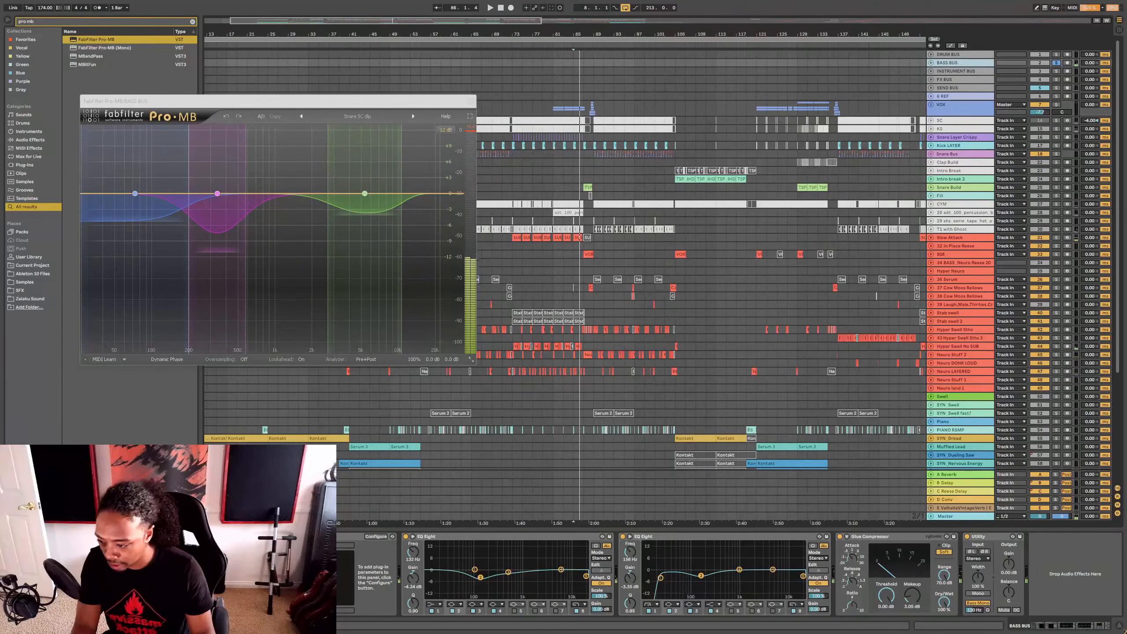
{"action": "left_click", "coordinate": [471, 101]}
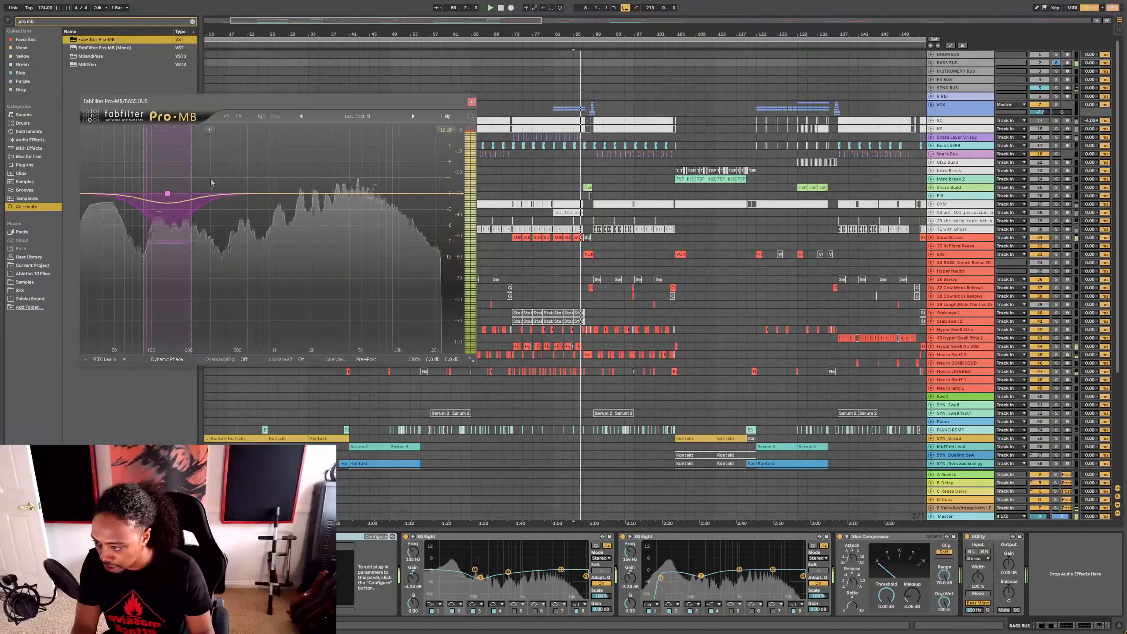
Step: Add a second band at about 4.6 kHz to the BASS BUS Low Control Pro-MB and adjust its threshold
{"action": "left_click", "coordinate": [356, 193]}
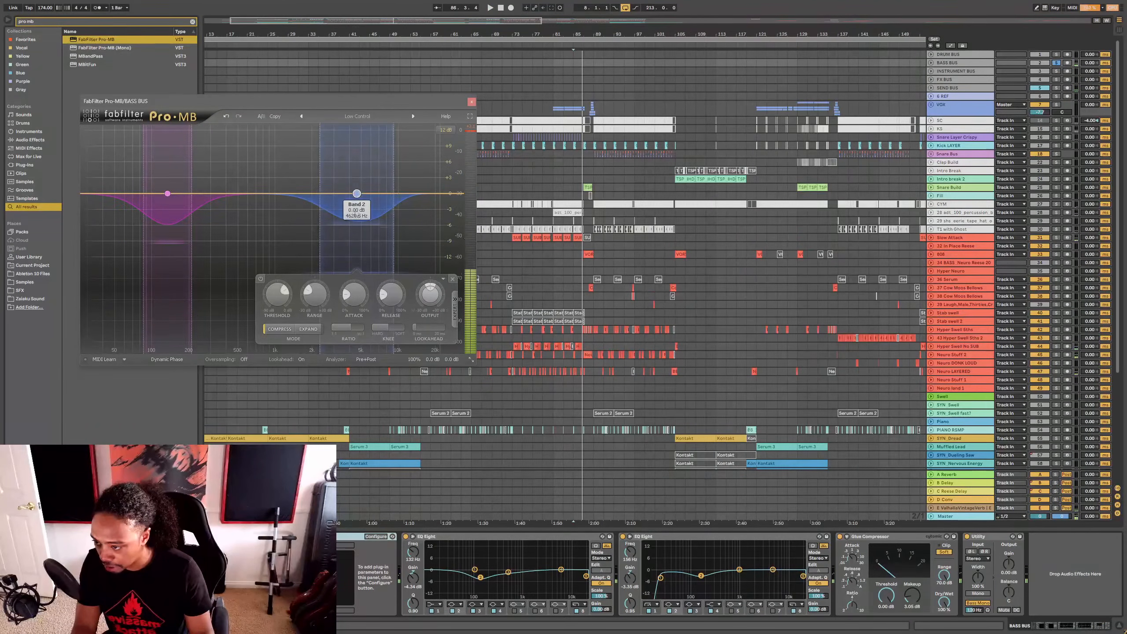
{"action": "left_click_drag", "start_coordinate": [277, 295], "coordinate": [275, 286]}
{"action": "key", "text": "space"}
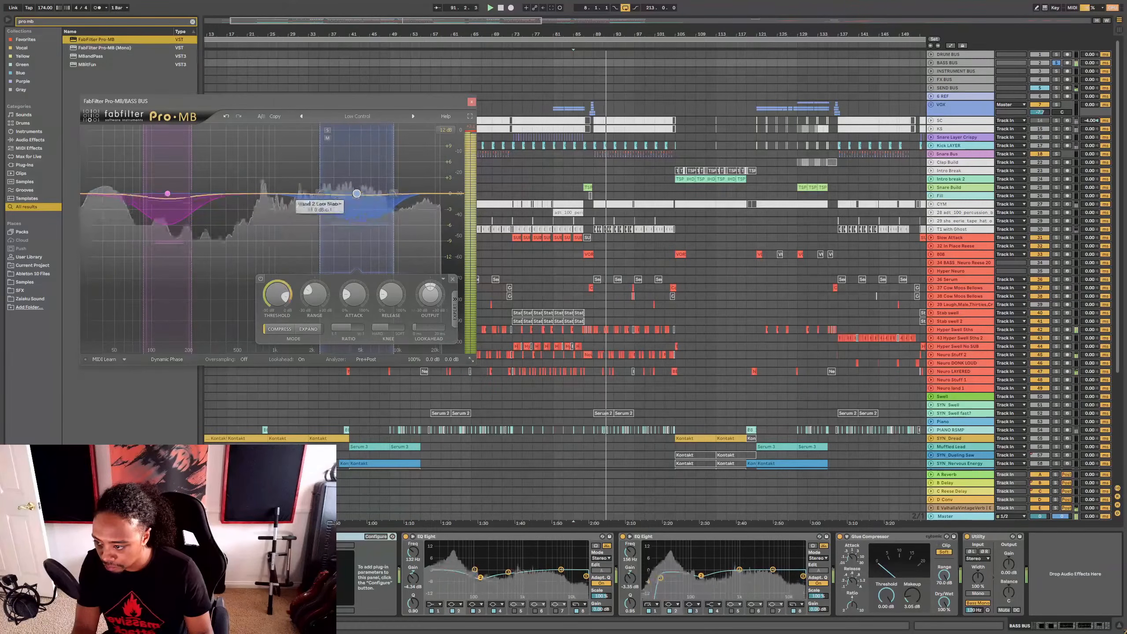
Step: Add a third Pro-MB band between the two existing ones with a range of -4.14 dB, and adjust the high band's range
{"action": "left_click", "coordinate": [293, 238]}
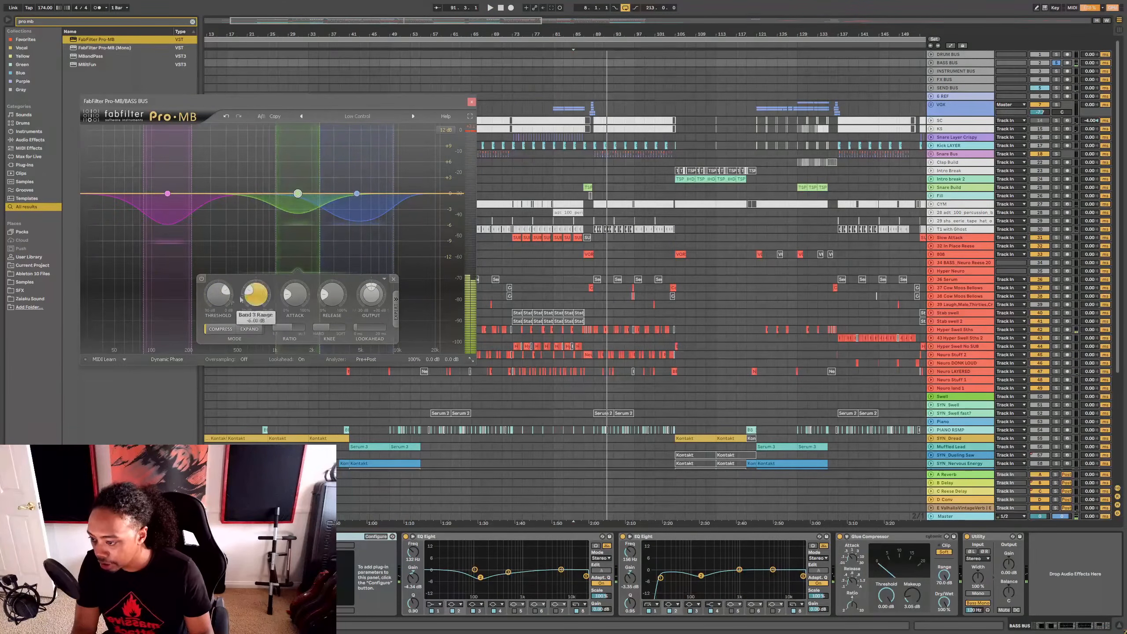
{"action": "key", "text": "space"}
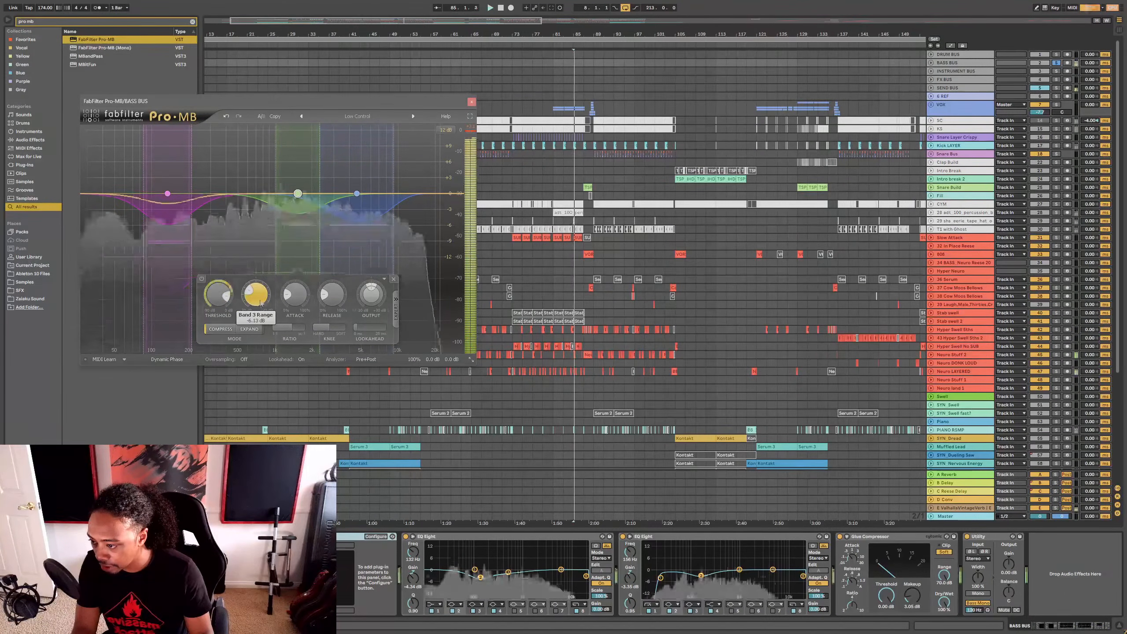
{"action": "left_click_drag", "start_coordinate": [263, 304], "coordinate": [261, 295]}
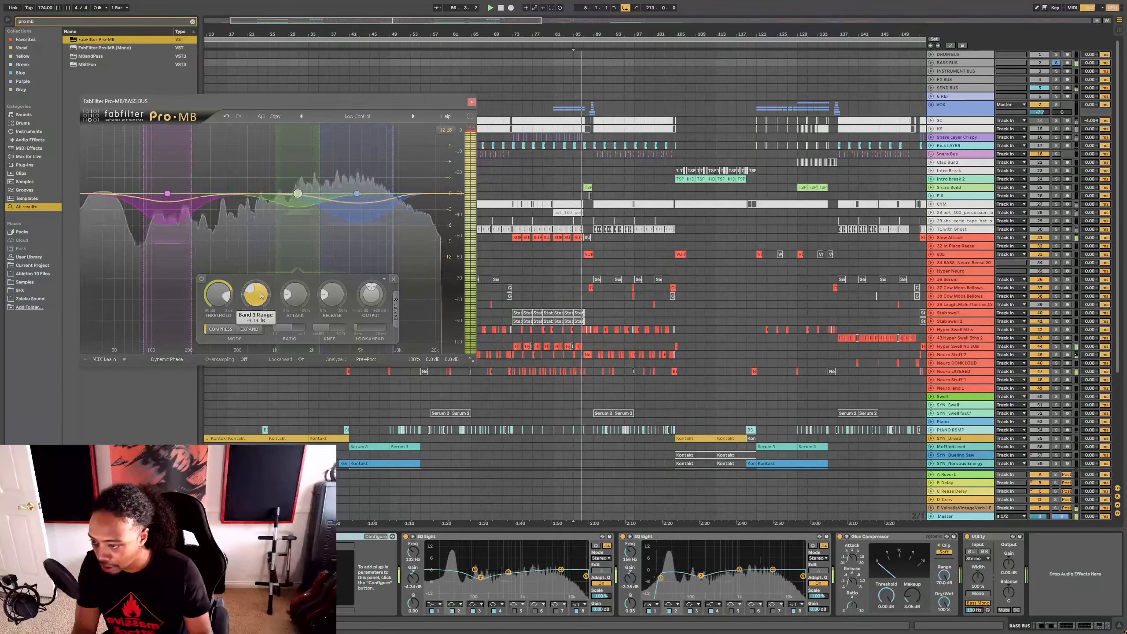
{"action": "left_click", "coordinate": [356, 195]}
{"action": "left_click_drag", "start_coordinate": [316, 296], "coordinate": [274, 305]}
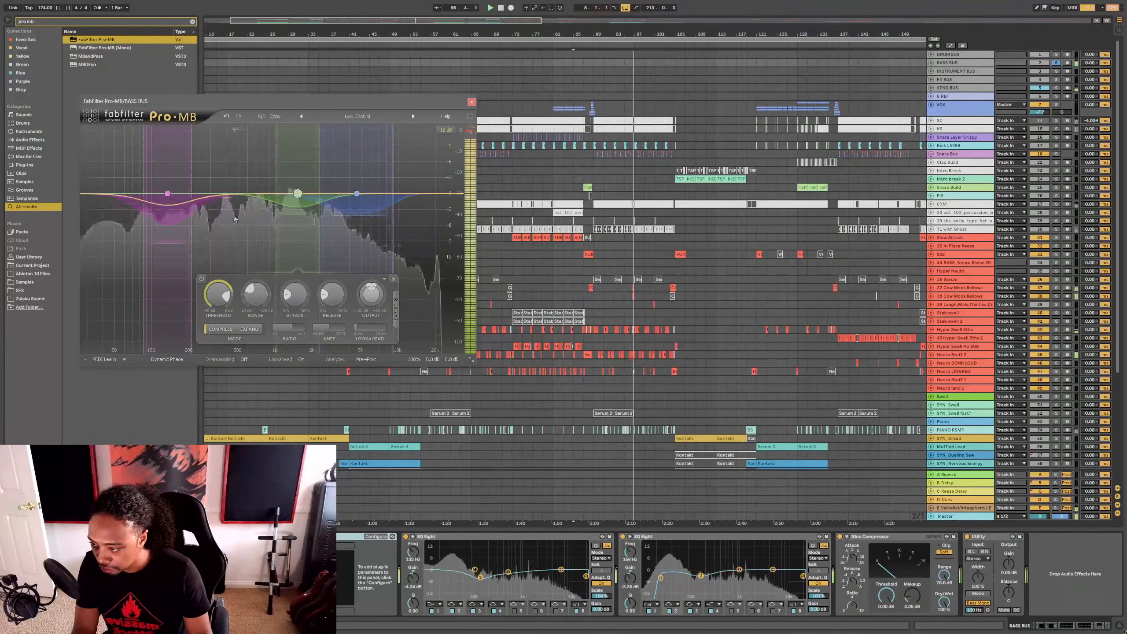
Step: Stop playback, unsolo the BASS BUS, and close both of its open Pro-MB windows
{"action": "key", "text": "space"}
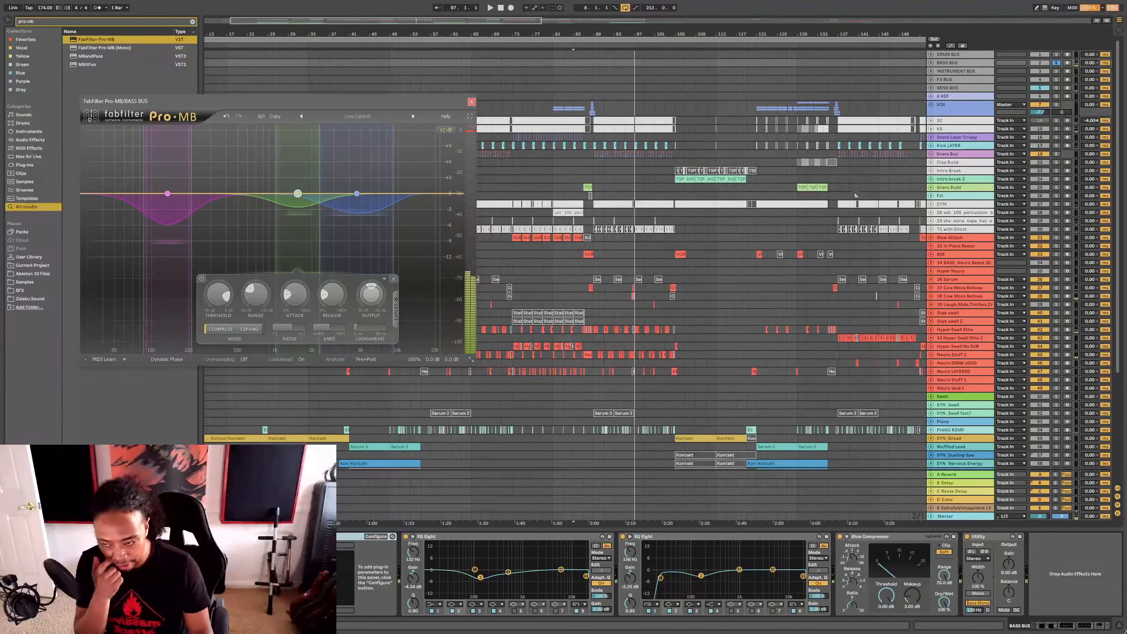
{"action": "left_click", "coordinate": [1056, 63]}
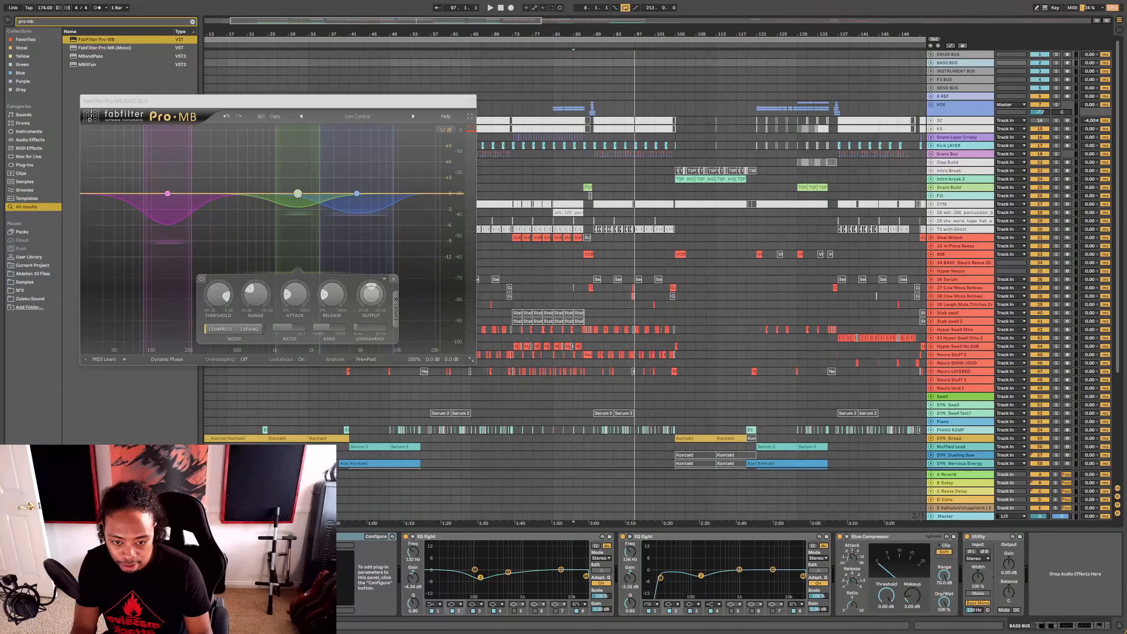
{"action": "left_click", "coordinate": [472, 102]}
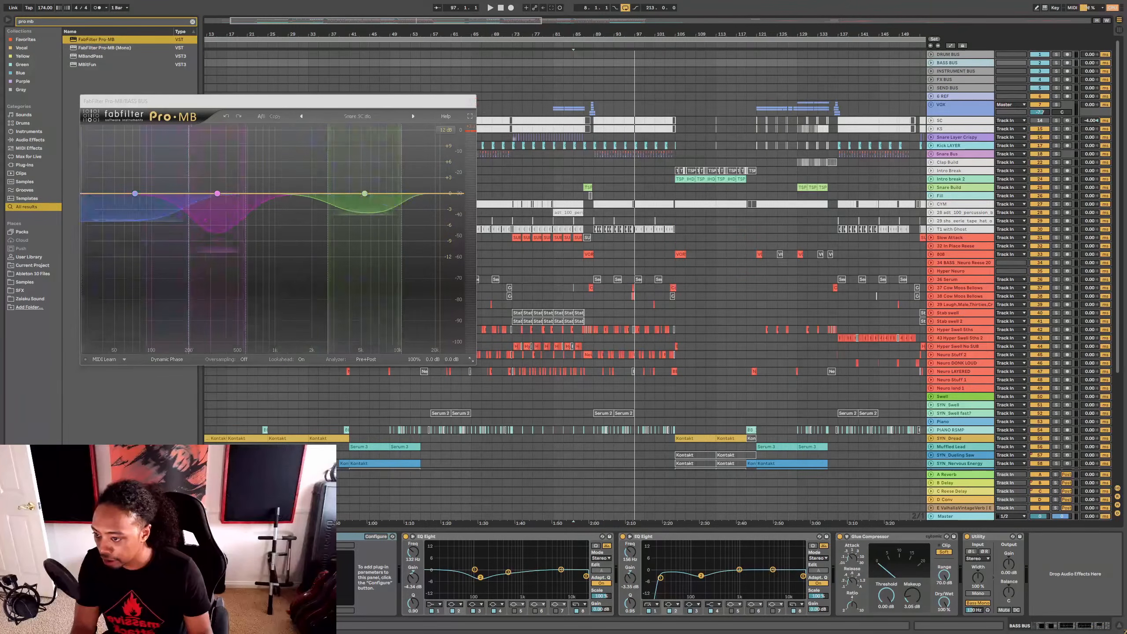
{"action": "left_click", "coordinate": [472, 102]}
Step: Play the full mix from about bar 107 and again from about bar 121, checking the lower tracks and the Master chain
{"action": "left_click", "coordinate": [681, 95]}
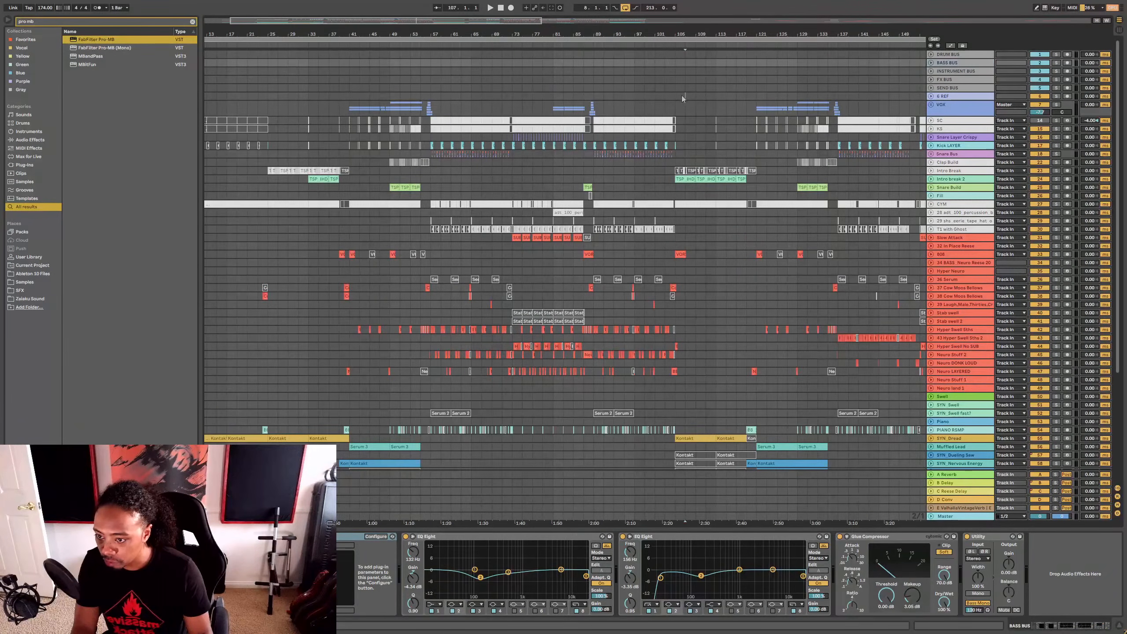
{"action": "key", "text": "space"}
{"action": "left_click", "coordinate": [757, 107]}
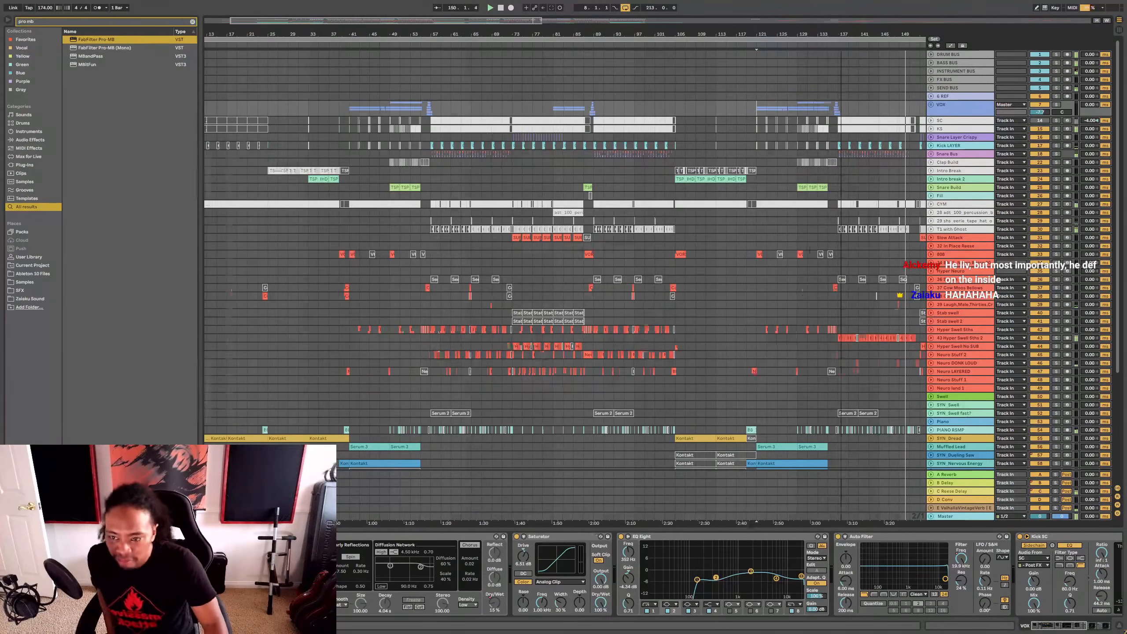
{"action": "scroll", "coordinate": [853, 365], "scroll_direction": "down", "scroll_amount": 5}
{"action": "scroll", "coordinate": [853, 365], "scroll_direction": "down", "scroll_amount": 5}
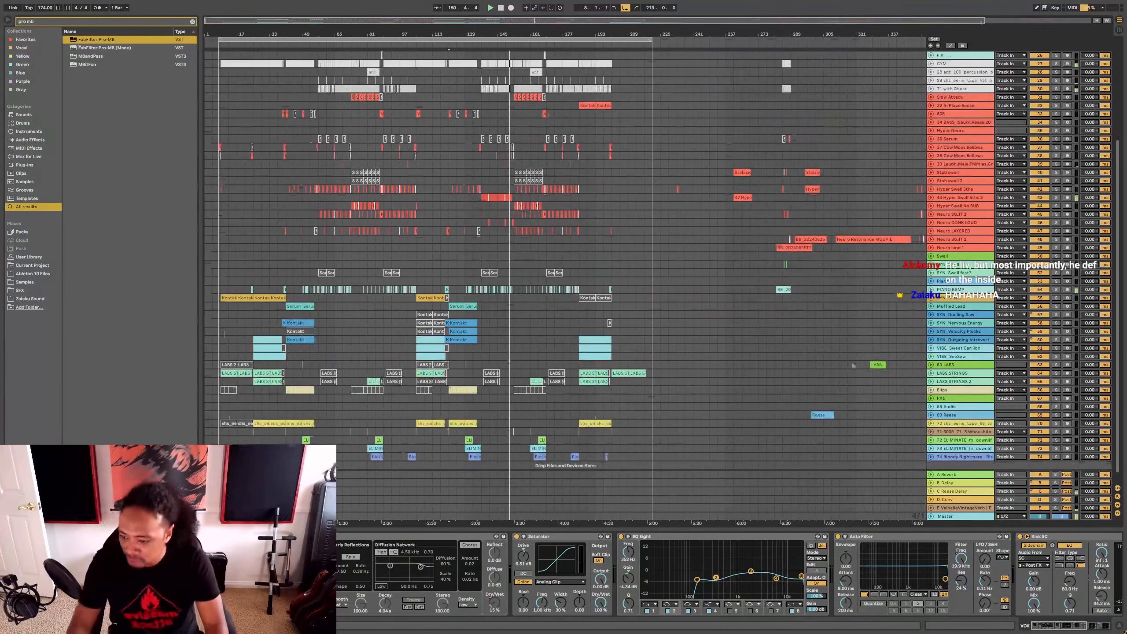
{"action": "left_click", "coordinate": [946, 516]}
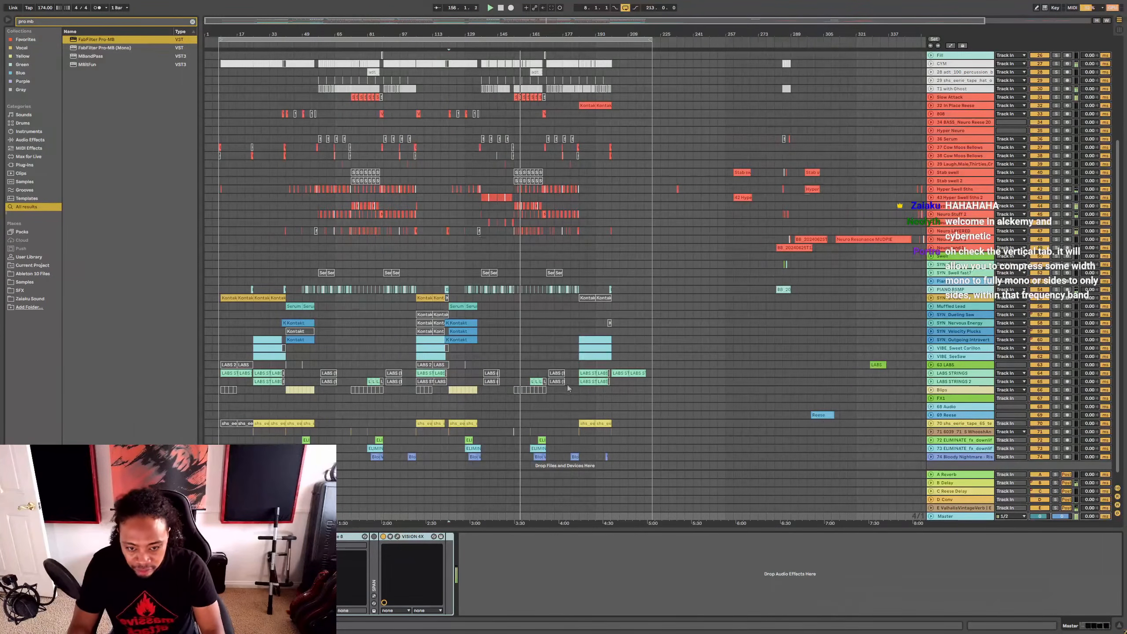
{"action": "left_click", "coordinate": [525, 358]}
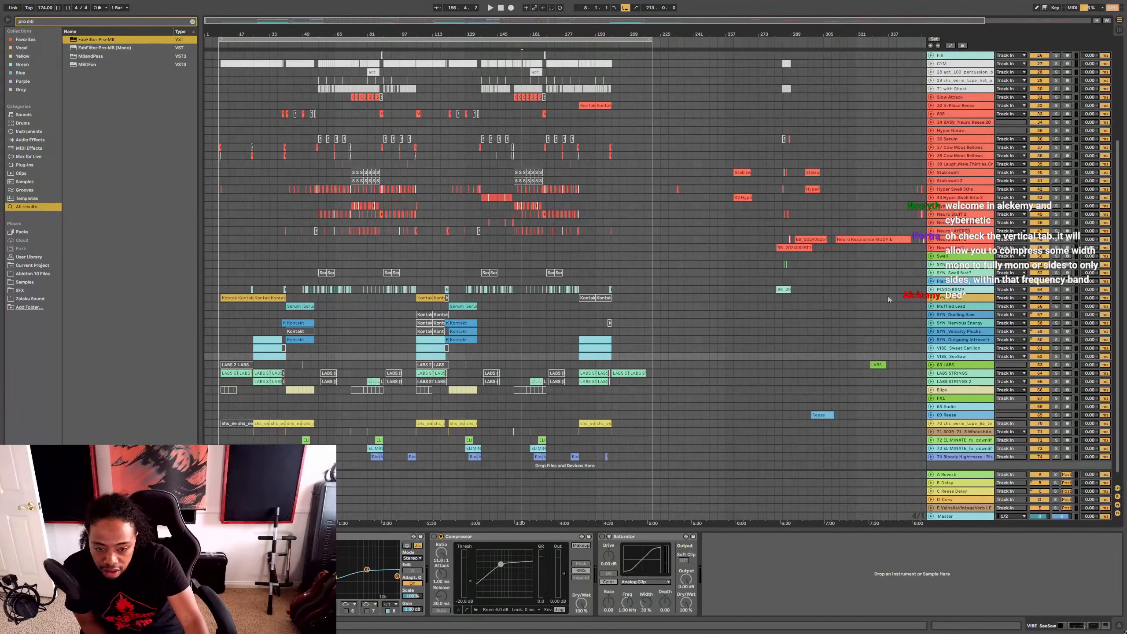
Step: Reopen the Snare SC Pro-MB on the BASS BUS and inspect its bands and analyzer option
{"action": "scroll", "coordinate": [820, 307], "scroll_direction": "up", "scroll_amount": 5}
{"action": "left_click", "coordinate": [950, 63]}
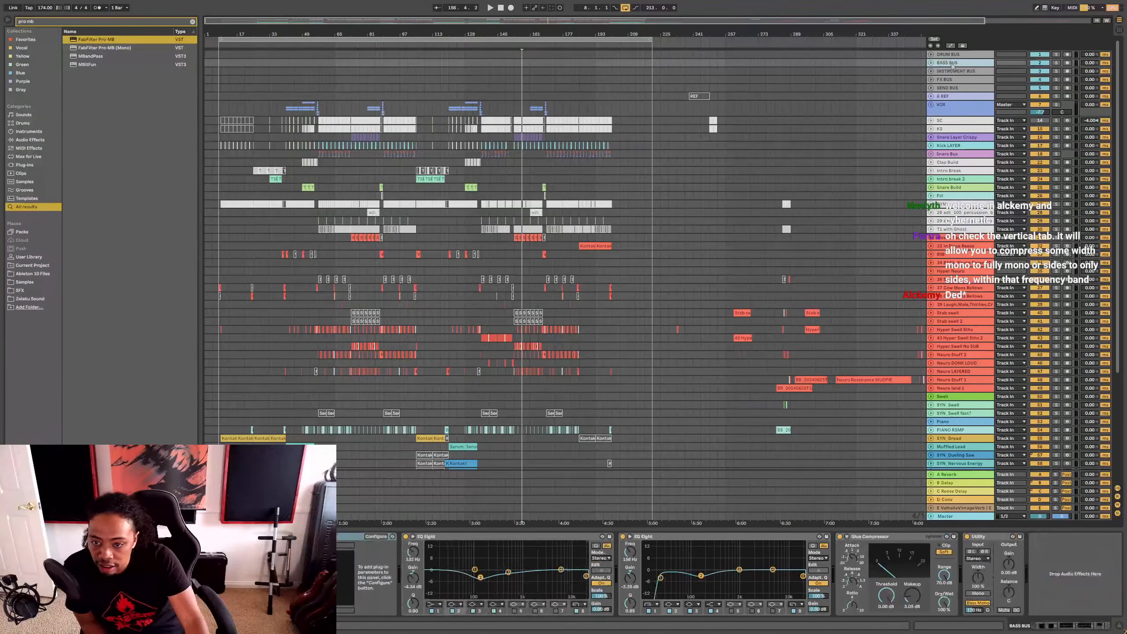
{"action": "left_click", "coordinate": [307, 536]}
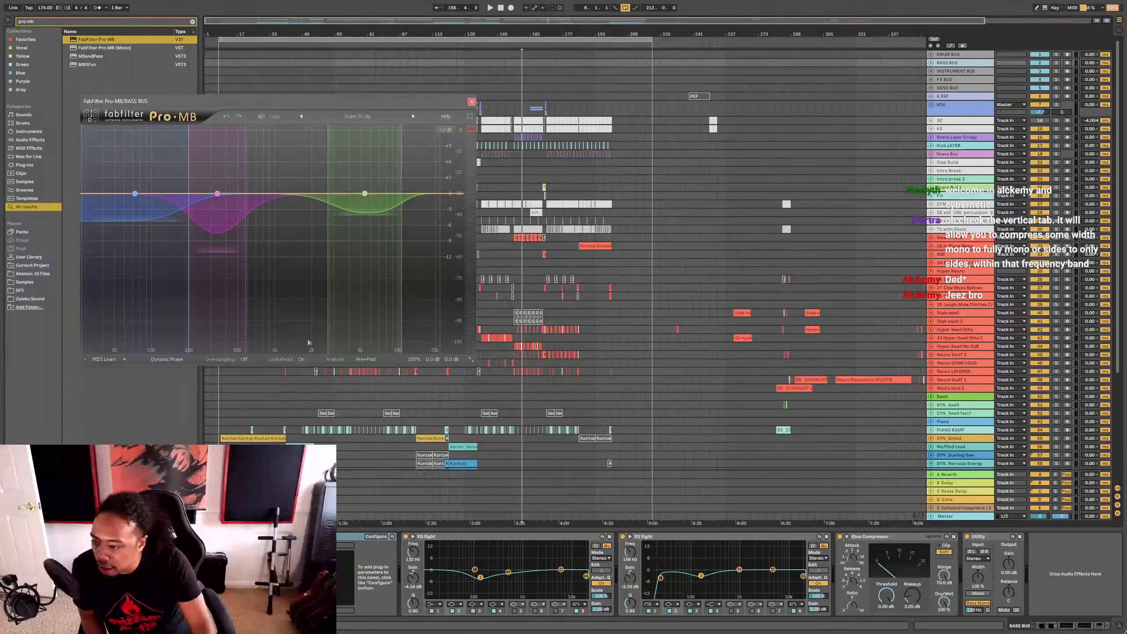
{"action": "mouse_move", "coordinate": [364, 363]}
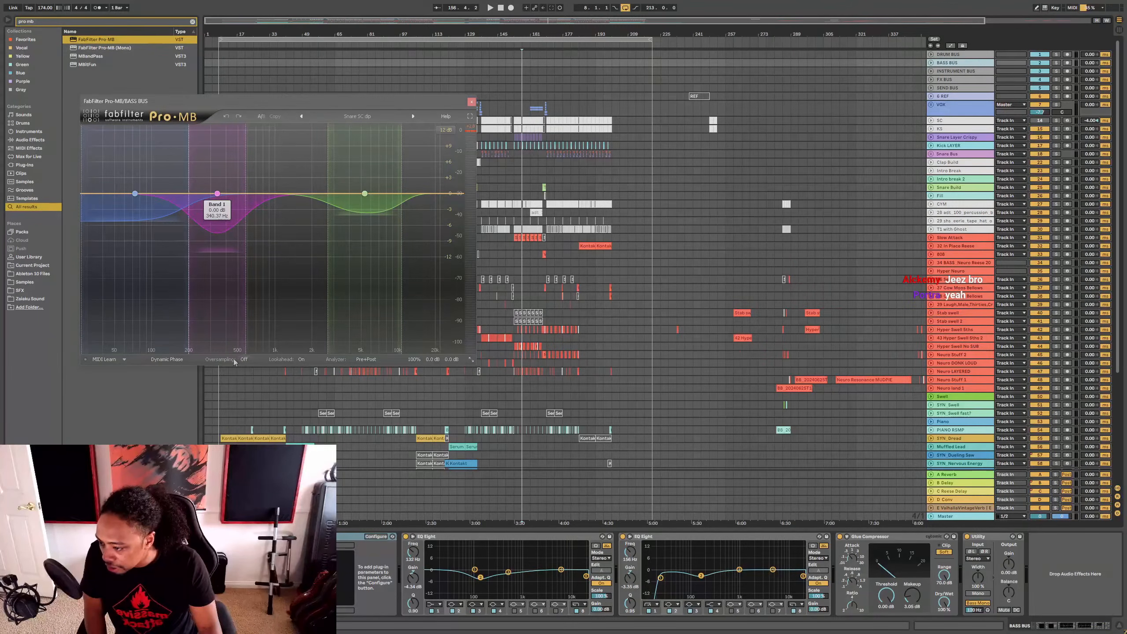
{"action": "left_click", "coordinate": [366, 359]}
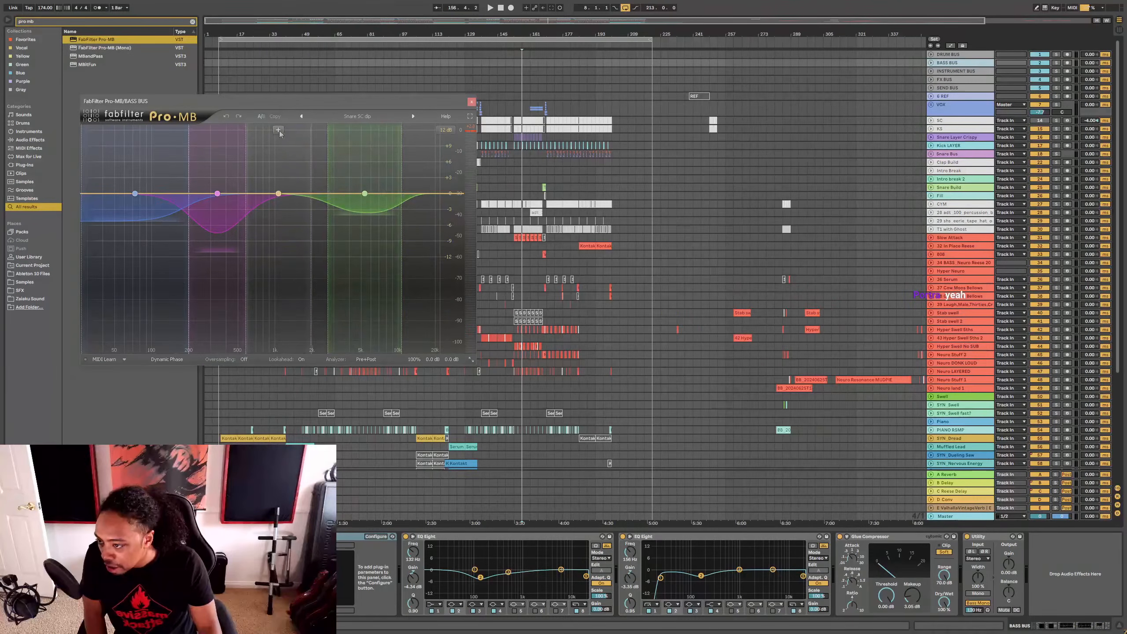
Step: Try adding a band at about 1 kHz between the pink and green bands of the Snare SC Pro-MB
{"action": "left_click", "coordinate": [280, 134]}
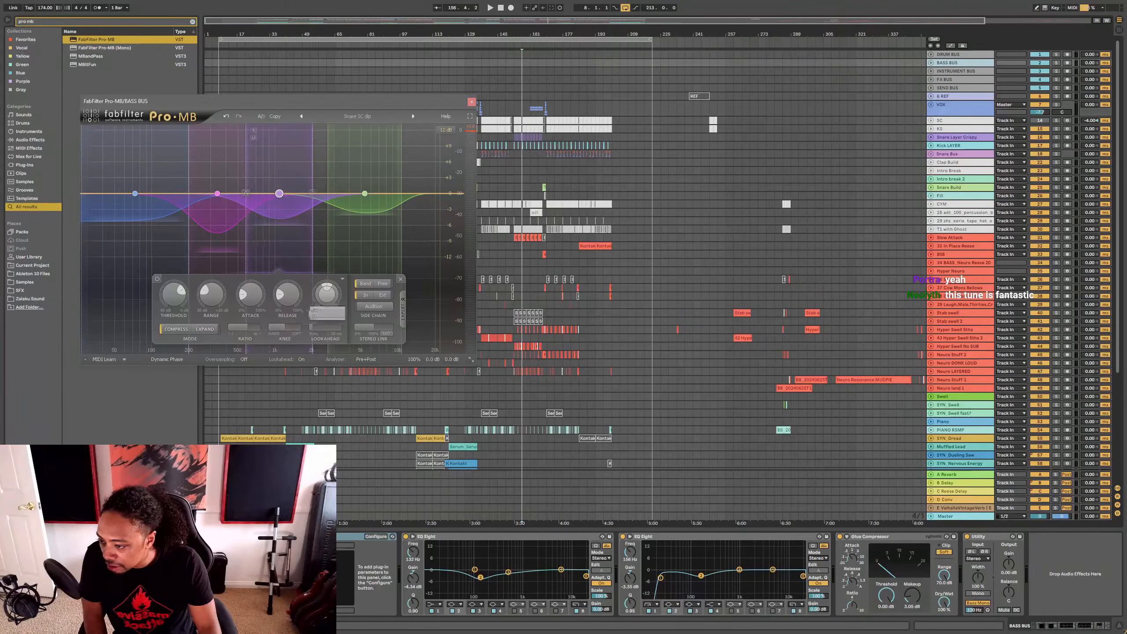
{"action": "left_click", "coordinate": [279, 195]}
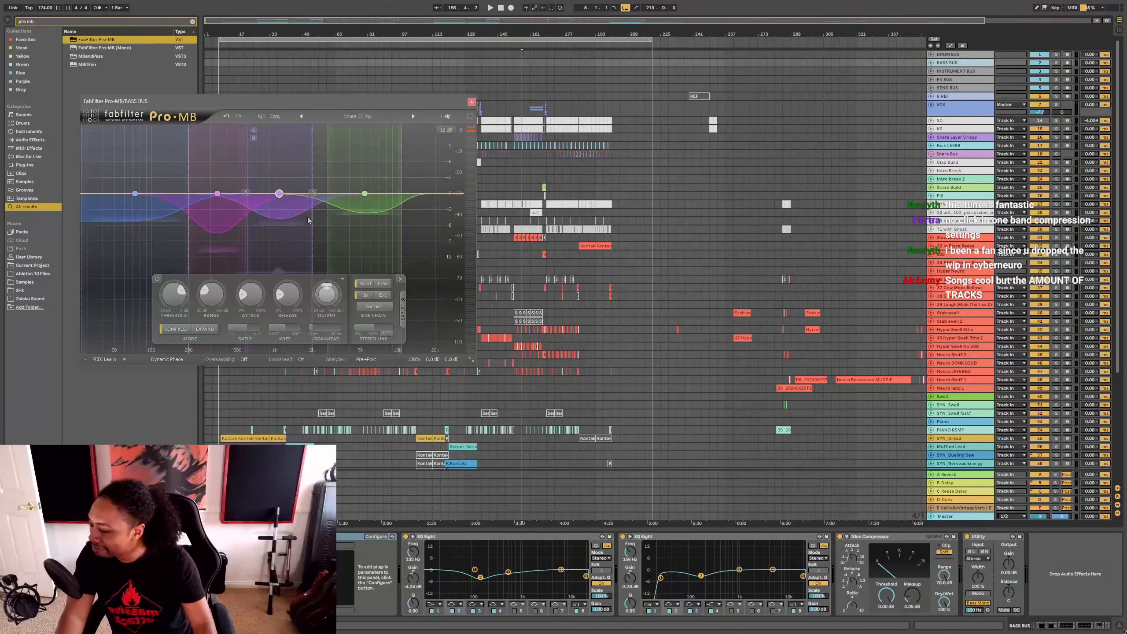
{"action": "left_click", "coordinate": [157, 280]}
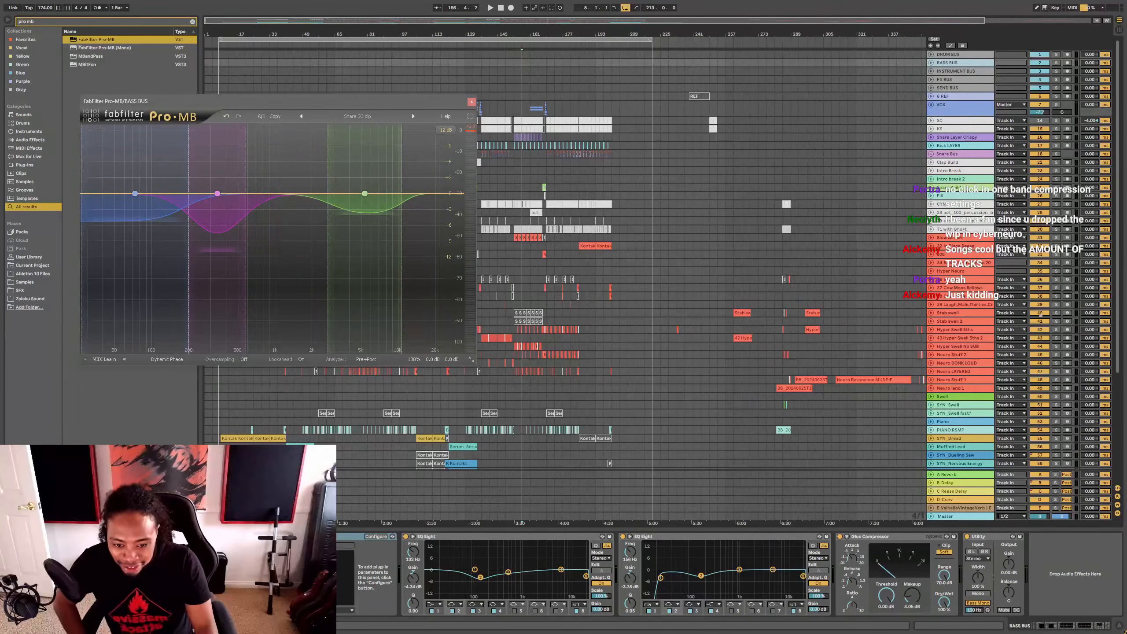
Step: Play from about bar 133 while checking the Snare SC Pro-MB's green high band and the Master's waveform display
{"action": "scroll", "coordinate": [734, 365], "scroll_direction": "down", "scroll_amount": 5}
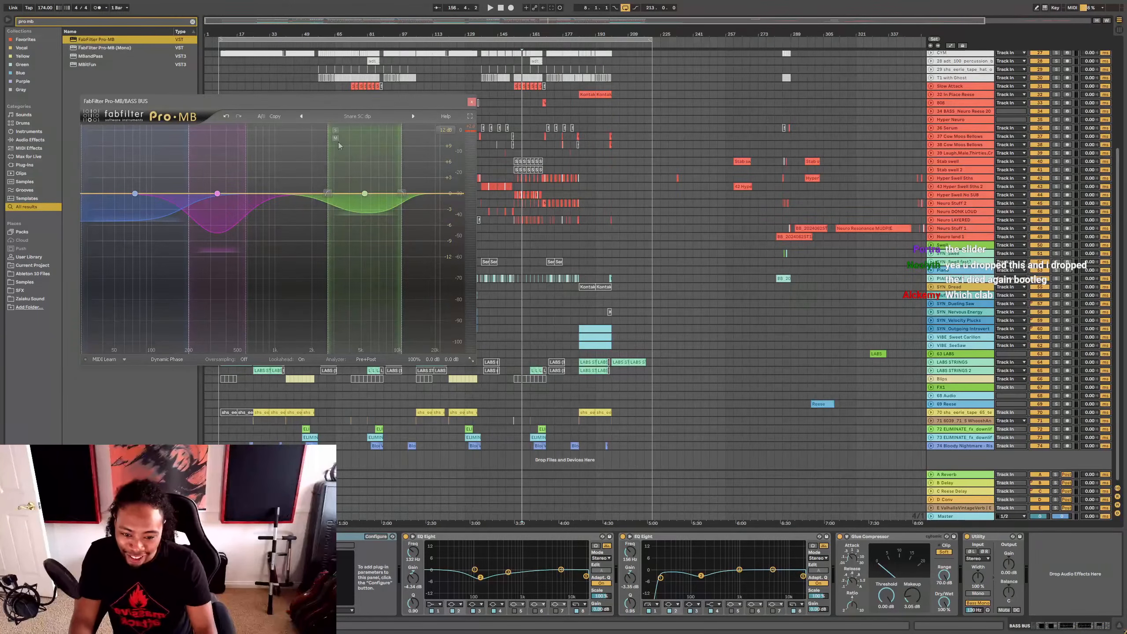
{"action": "left_click_drag", "start_coordinate": [336, 102], "coordinate": [348, 169]}
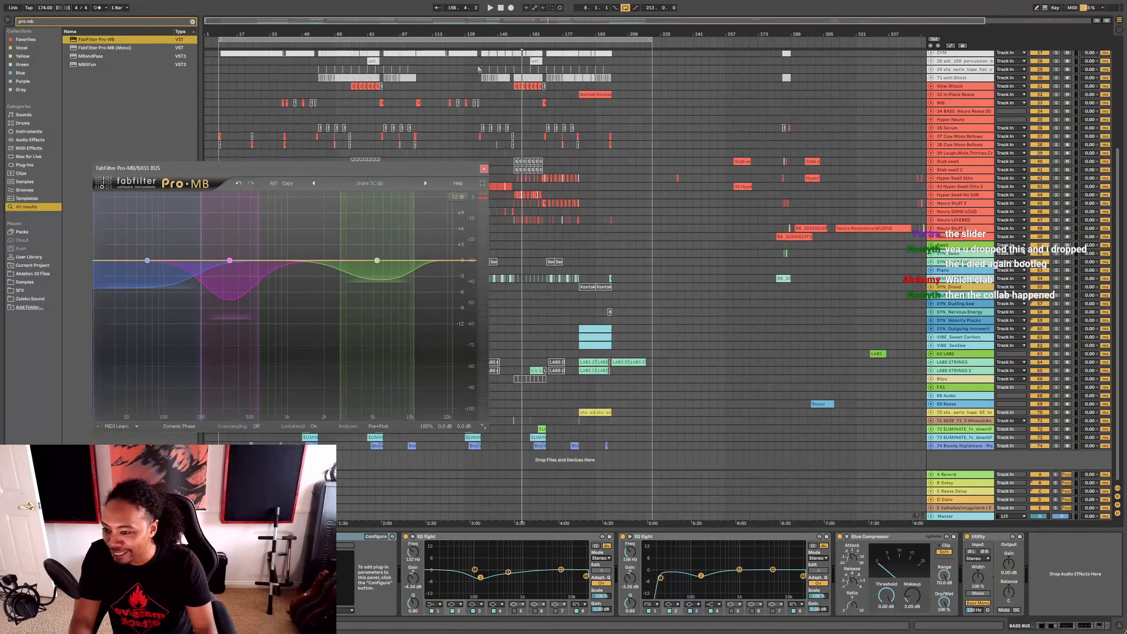
{"action": "left_click", "coordinate": [478, 68]}
{"action": "key", "text": "space"}
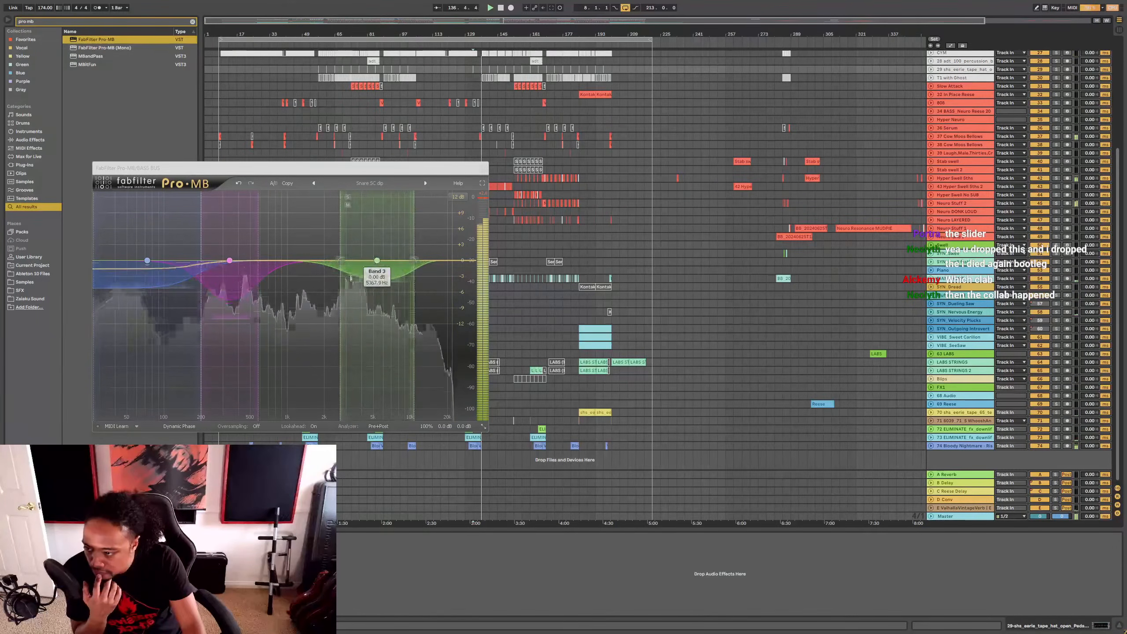
{"action": "left_click", "coordinate": [378, 222]}
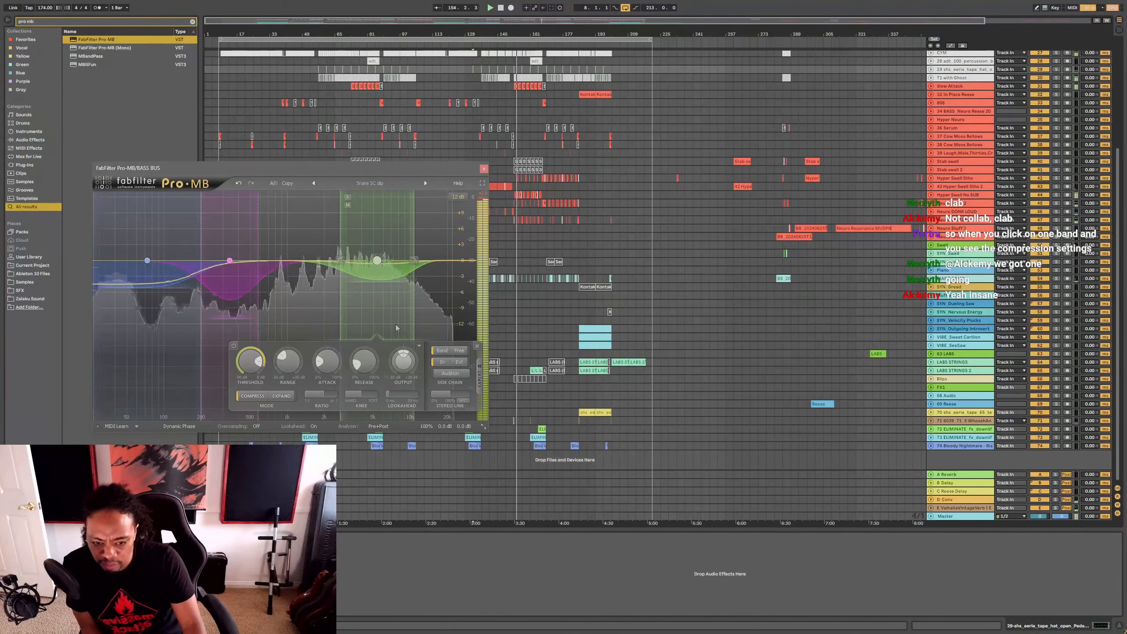
{"action": "left_click", "coordinate": [977, 516]}
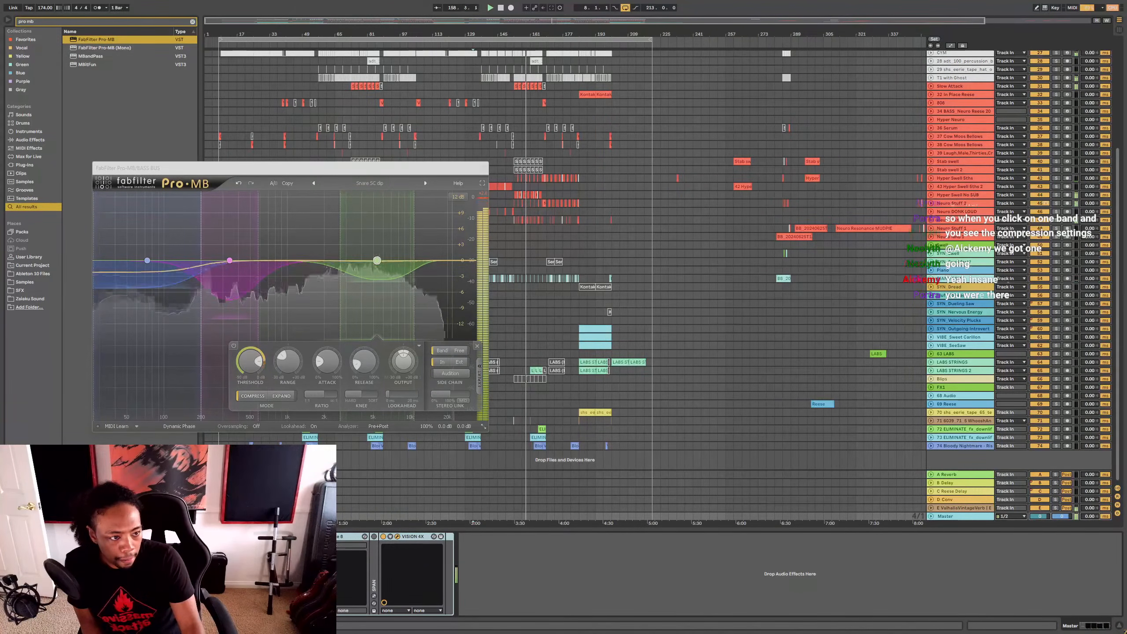
{"action": "left_click_drag", "start_coordinate": [769, 181], "coordinate": [805, 70]}
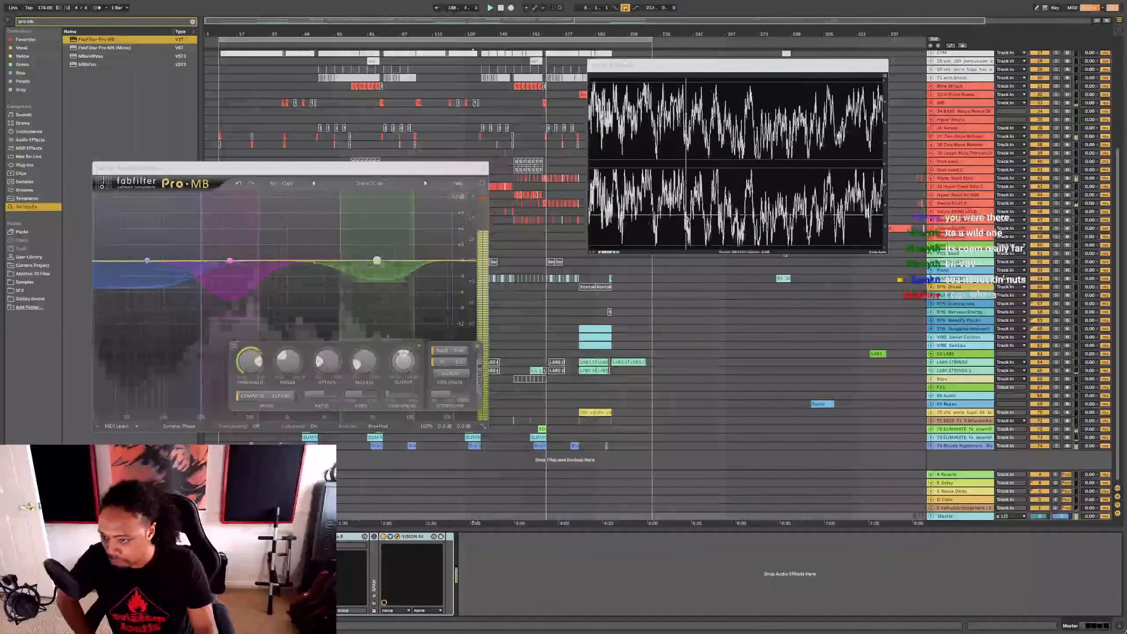
Step: Add a compression band between the pink and green bands of the BASS BUS Snare SC Pro-MB, and close the plug-in
{"action": "left_click", "coordinate": [309, 261]}
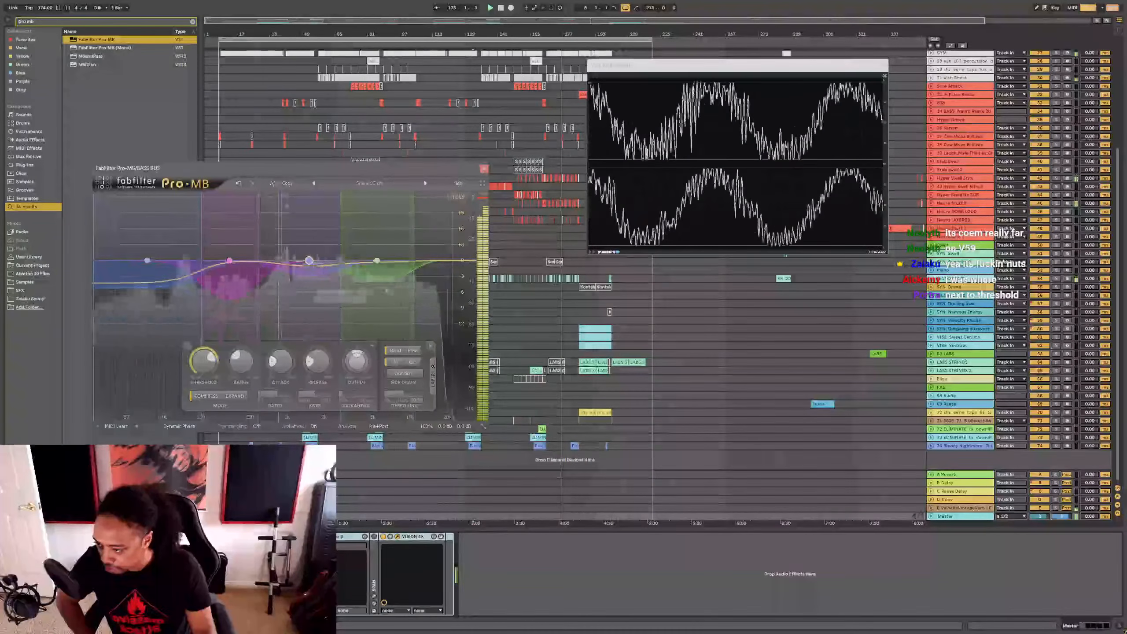
{"action": "left_click", "coordinate": [484, 168]}
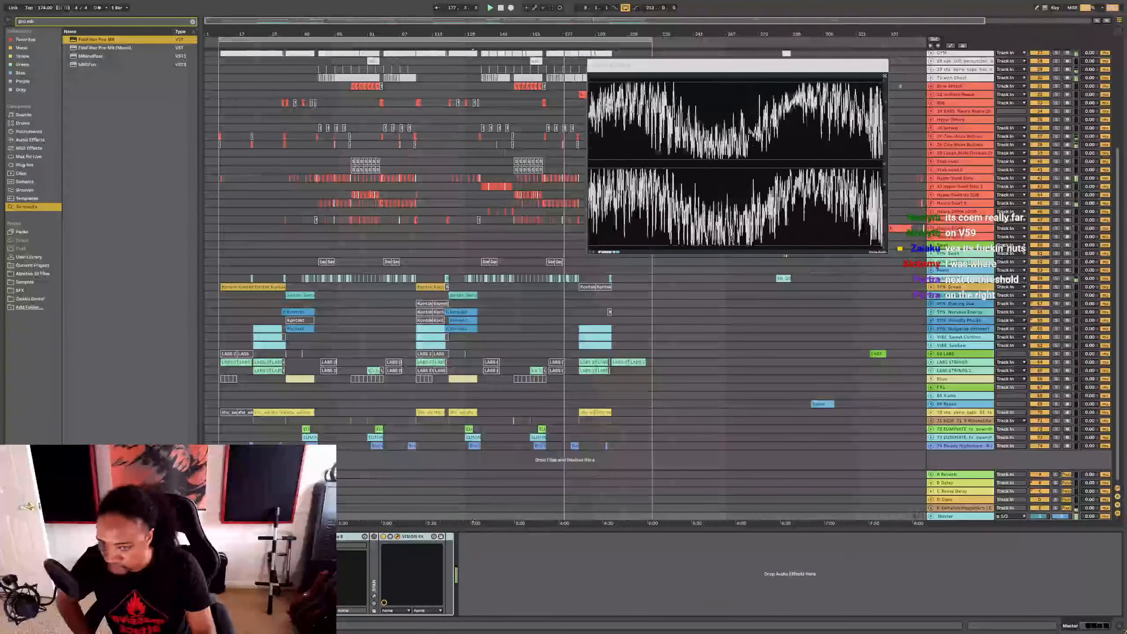
Step: Stop playback and reopen the Snare SC Pro-MB from the BASS BUS, placing it beside the waveform display
{"action": "scroll", "coordinate": [955, 141], "scroll_direction": "up", "scroll_amount": 5}
{"action": "left_click", "coordinate": [949, 63]}
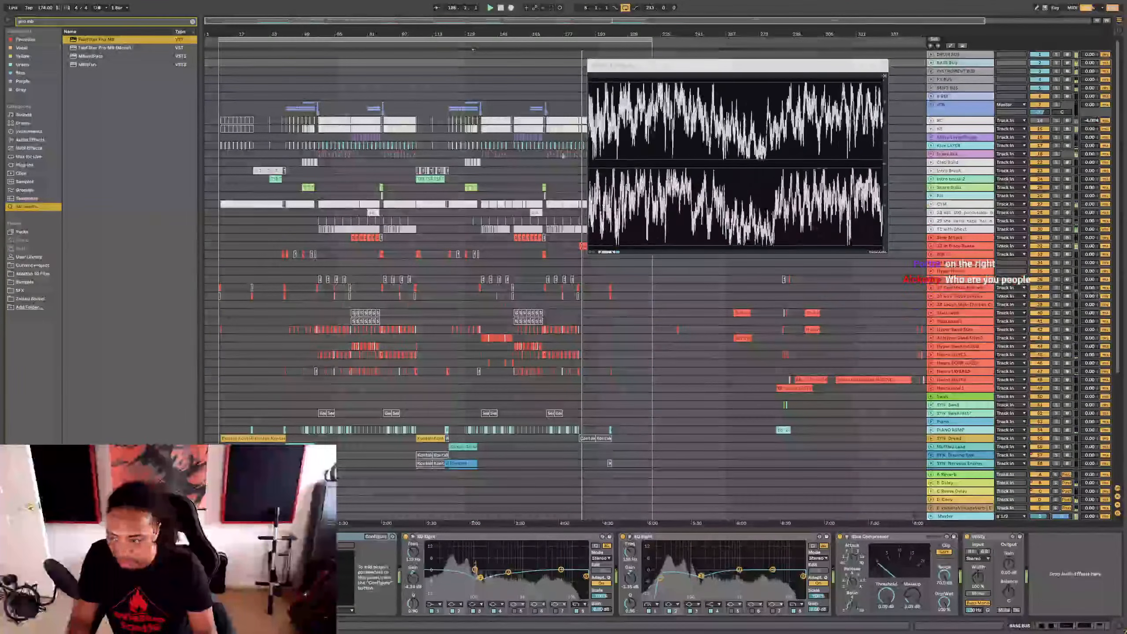
{"action": "left_click", "coordinate": [563, 153]}
{"action": "key", "text": "space"}
{"action": "left_click", "coordinate": [954, 63]}
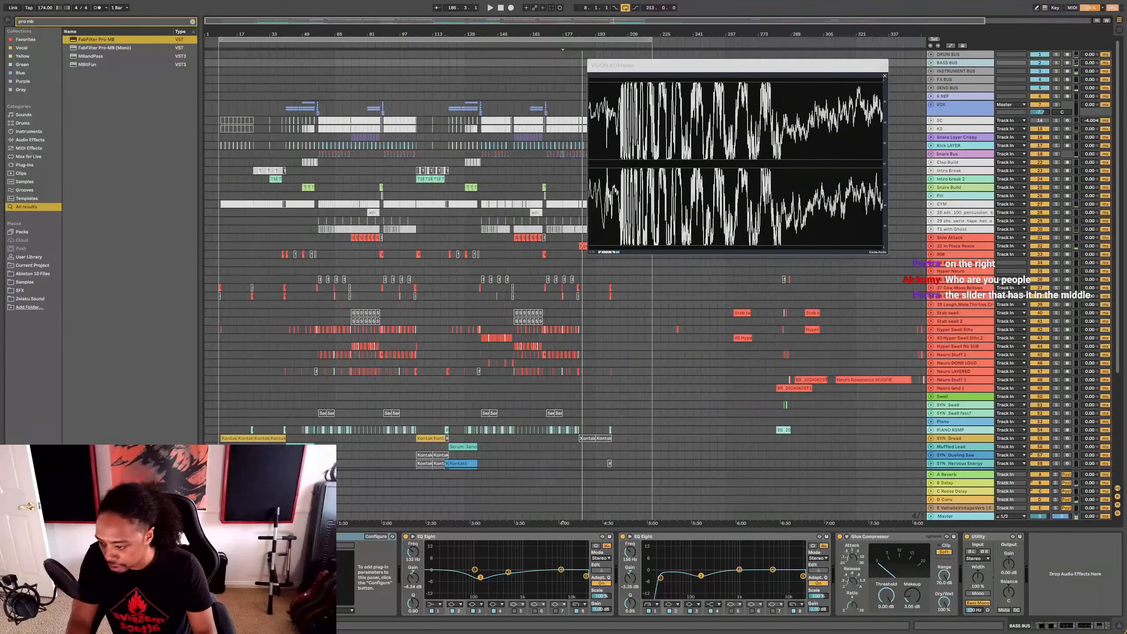
{"action": "left_click_drag", "start_coordinate": [409, 168], "coordinate": [404, 104]}
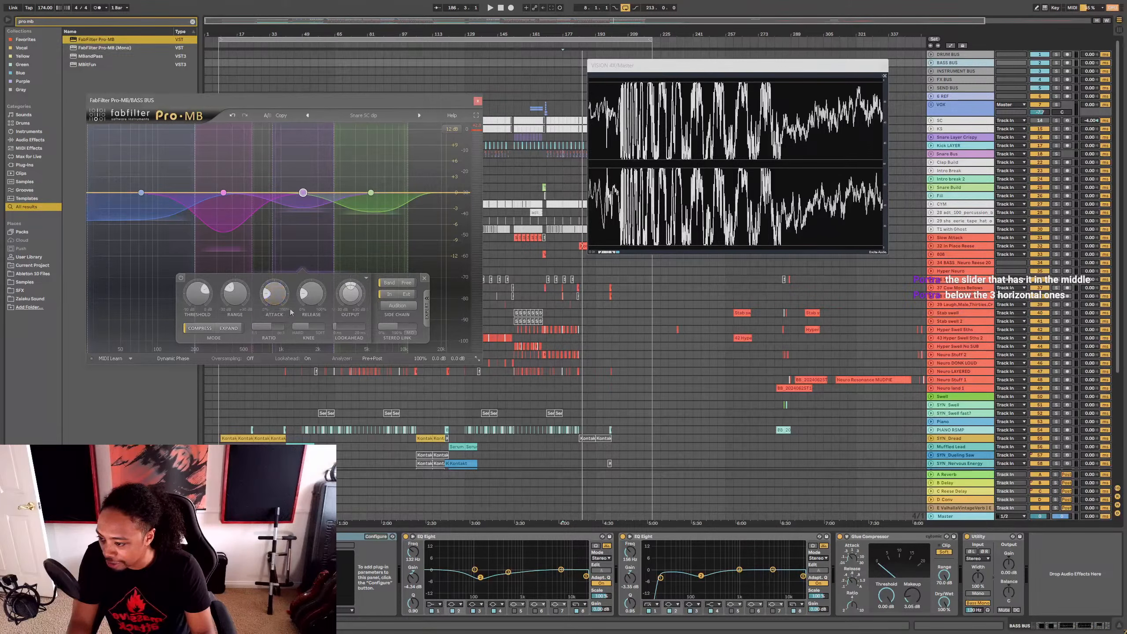
Step: Look through the new band's compressor, expander and gate presets, and check its Stereo Link setting
{"action": "left_click", "coordinate": [367, 278]}
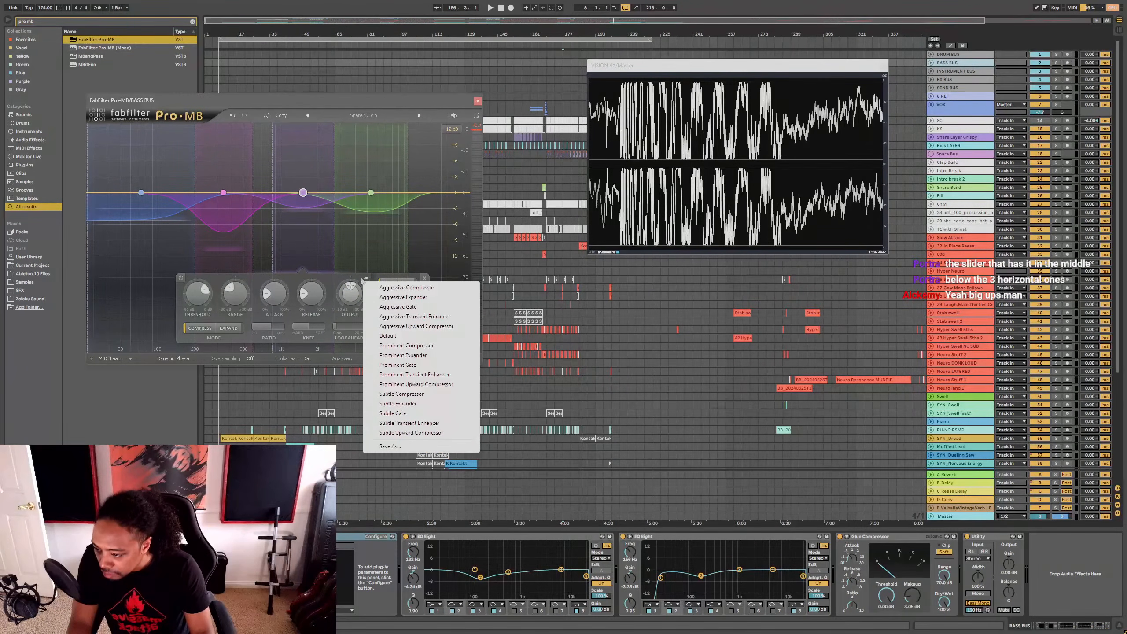
{"action": "left_click", "coordinate": [327, 281]}
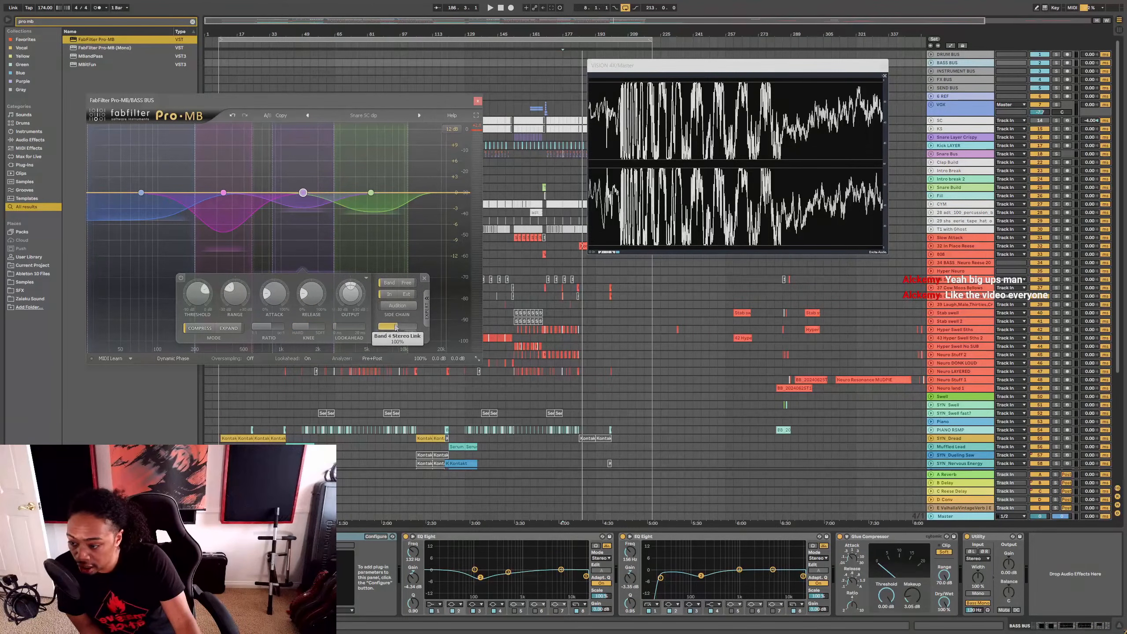
{"action": "mouse_move", "coordinate": [394, 327]}
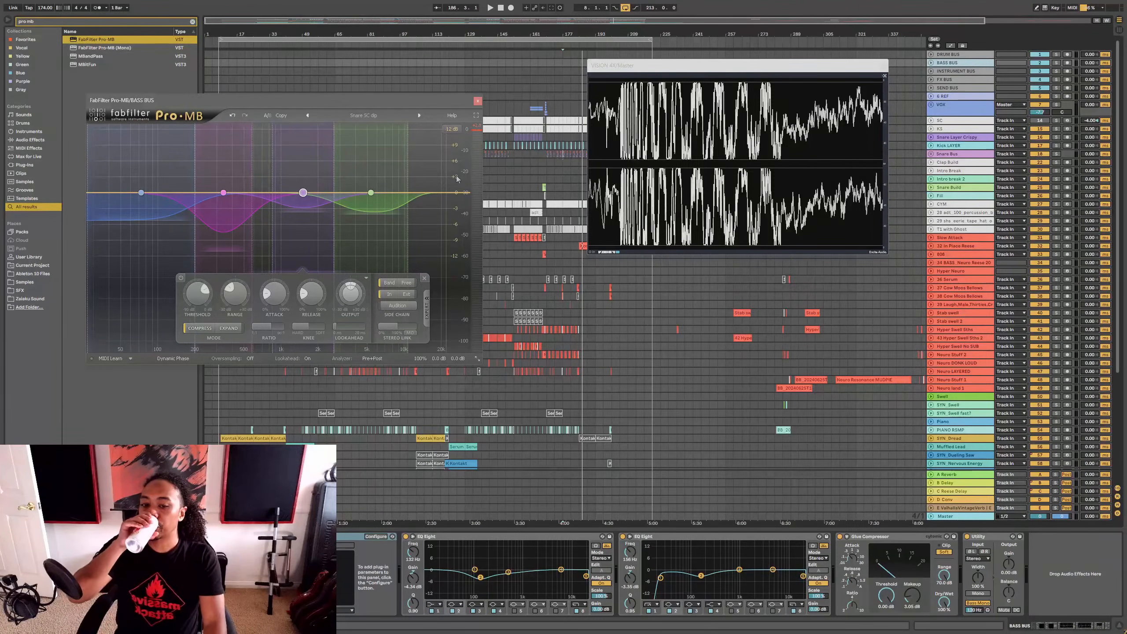
Step: Arm the Muffled Lead track for recording and close the BASS BUS Pro-MB after checking the new band's Stereo Link
{"action": "scroll", "coordinate": [892, 377], "scroll_direction": "down", "scroll_amount": 3}
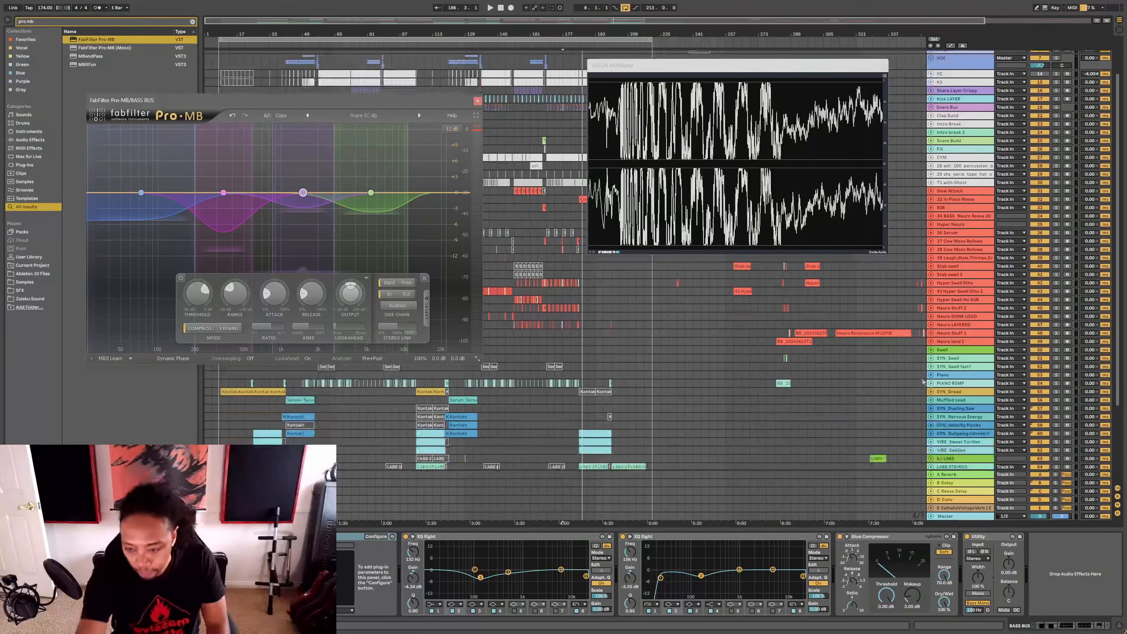
{"action": "left_click", "coordinate": [1066, 400]}
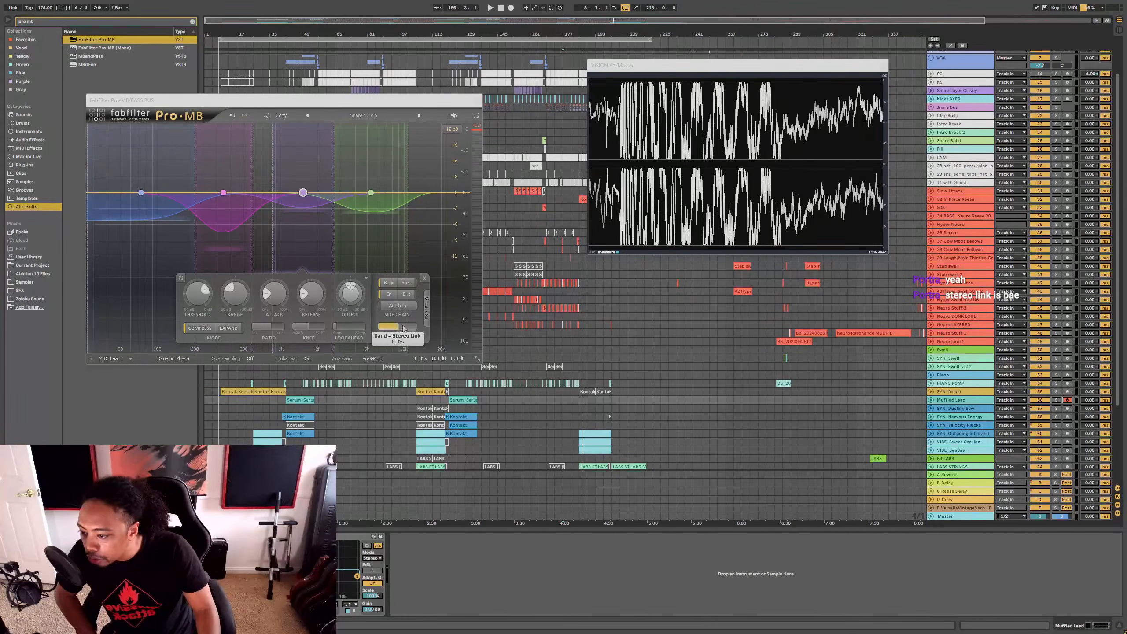
{"action": "left_click_drag", "start_coordinate": [418, 329], "coordinate": [415, 328]}
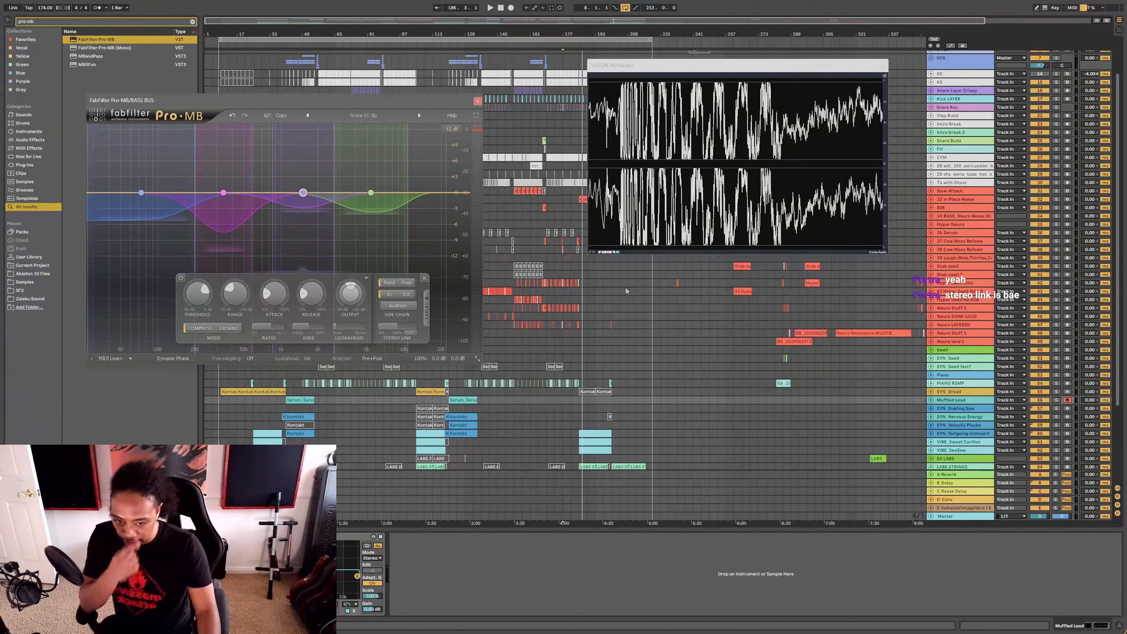
{"action": "left_click", "coordinate": [477, 101]}
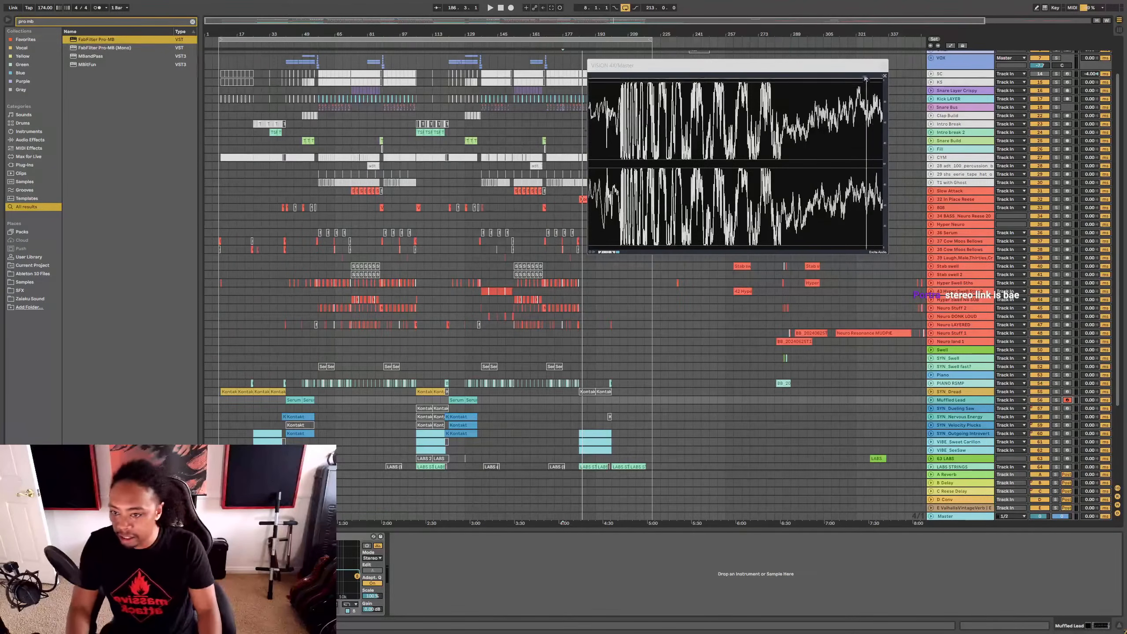
Step: Try a -3.6 dB Maximizer threshold in the Master's Ozone while playing into the second drop, and restore it to -3.4 dB
{"action": "left_click_drag", "start_coordinate": [857, 65], "coordinate": [859, 91]}
{"action": "left_click", "coordinate": [963, 517]}
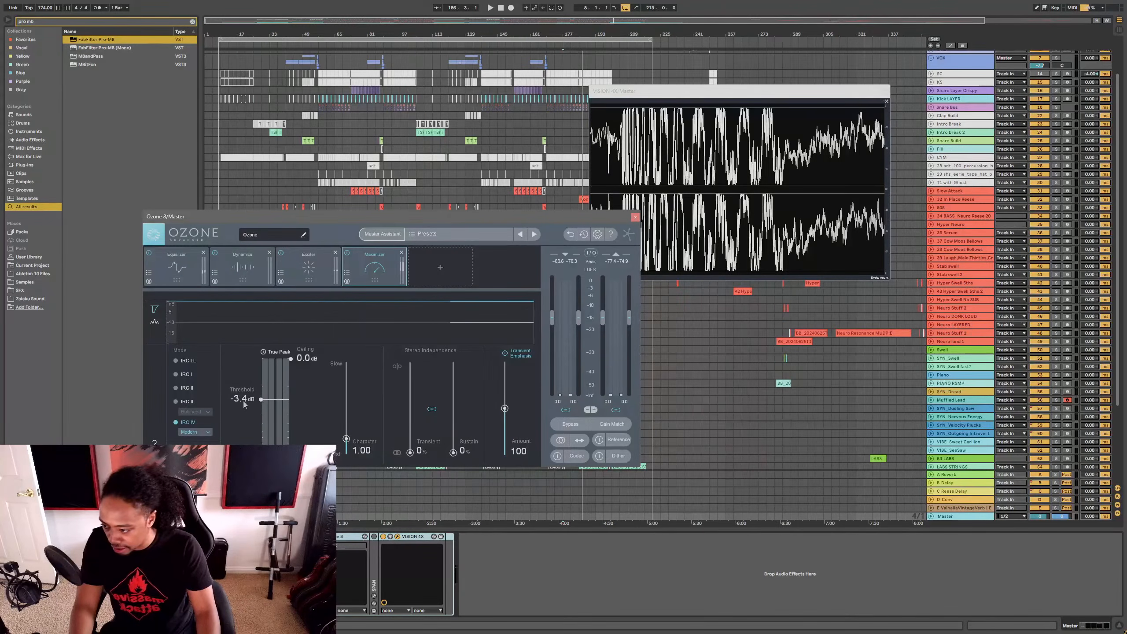
{"action": "double_click", "coordinate": [243, 402]}
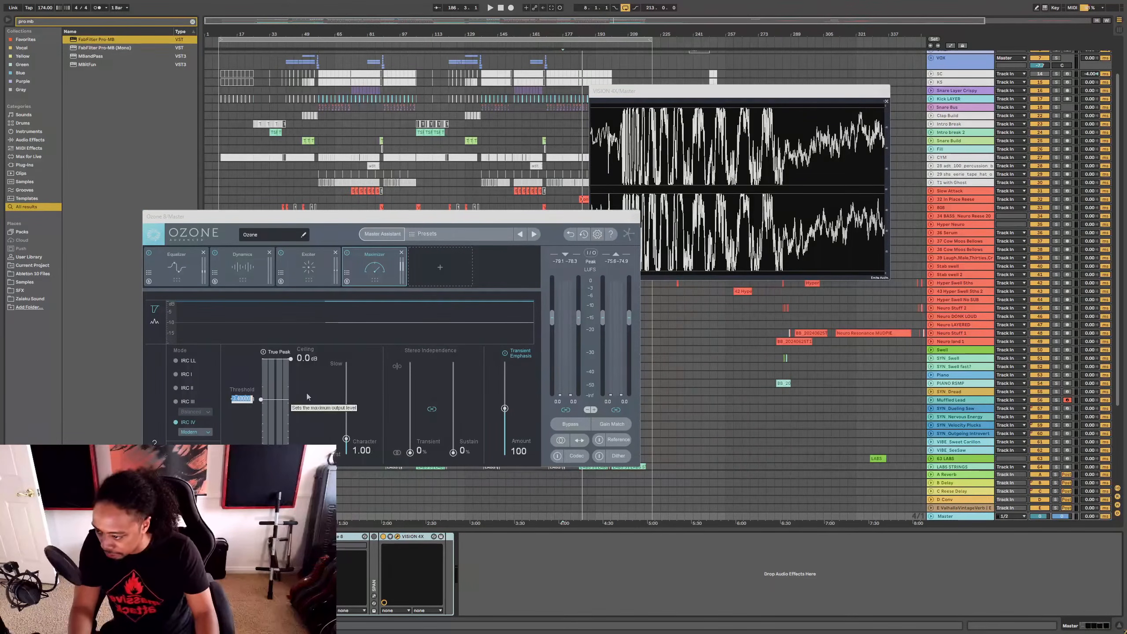
{"action": "type", "text": "-3.6"}
{"action": "key", "text": "Return"}
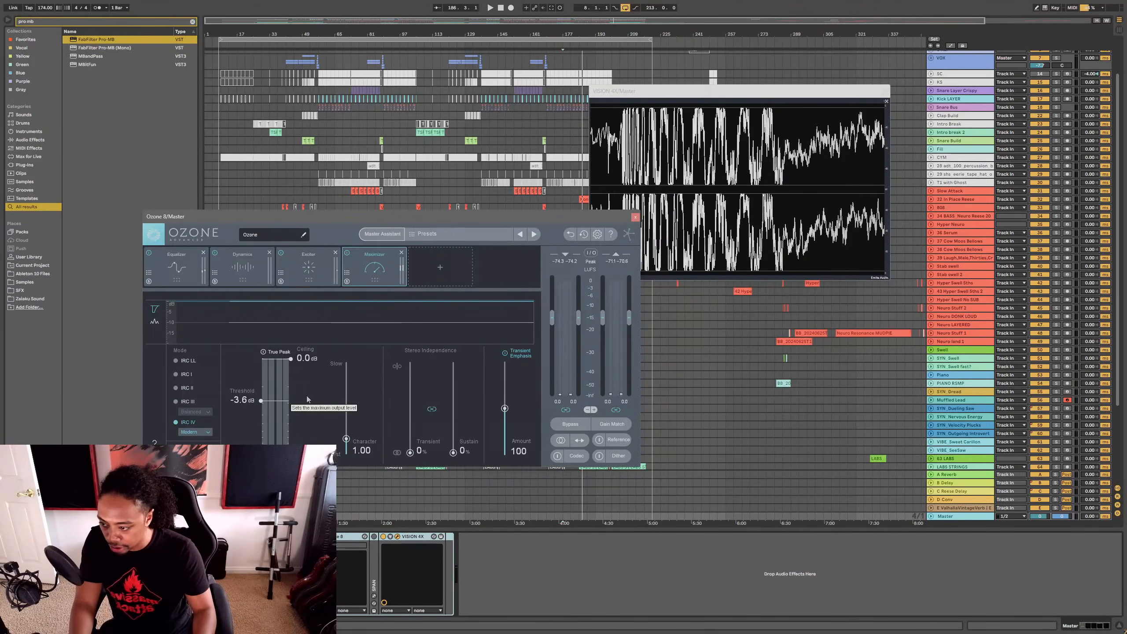
{"action": "left_click", "coordinate": [473, 130]}
{"action": "key", "text": "space"}
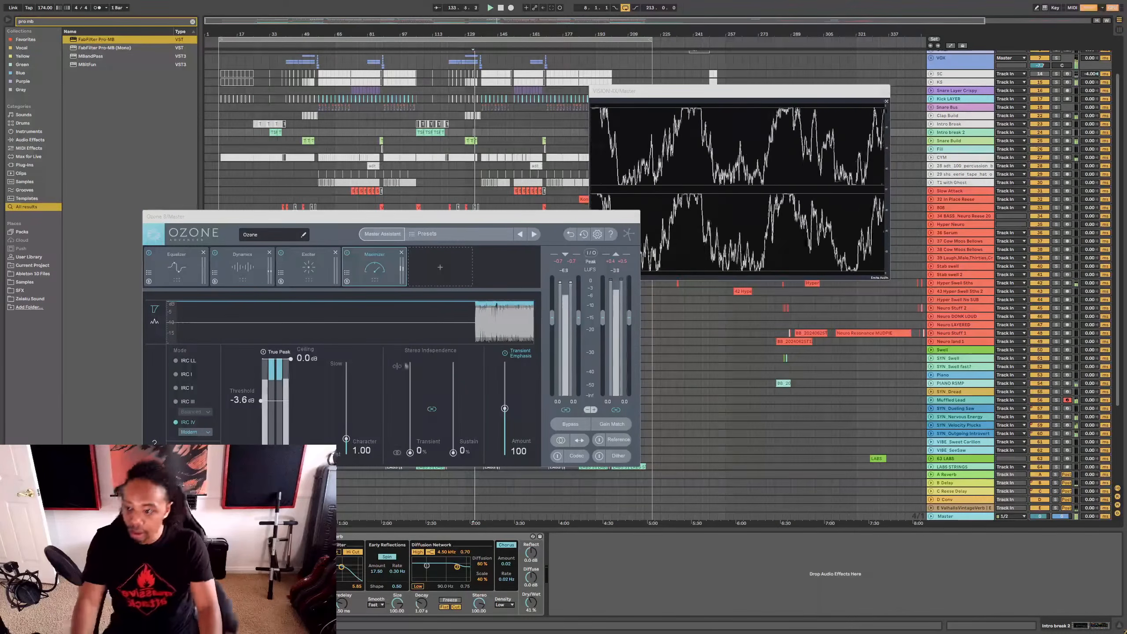
{"action": "double_click", "coordinate": [242, 400]}
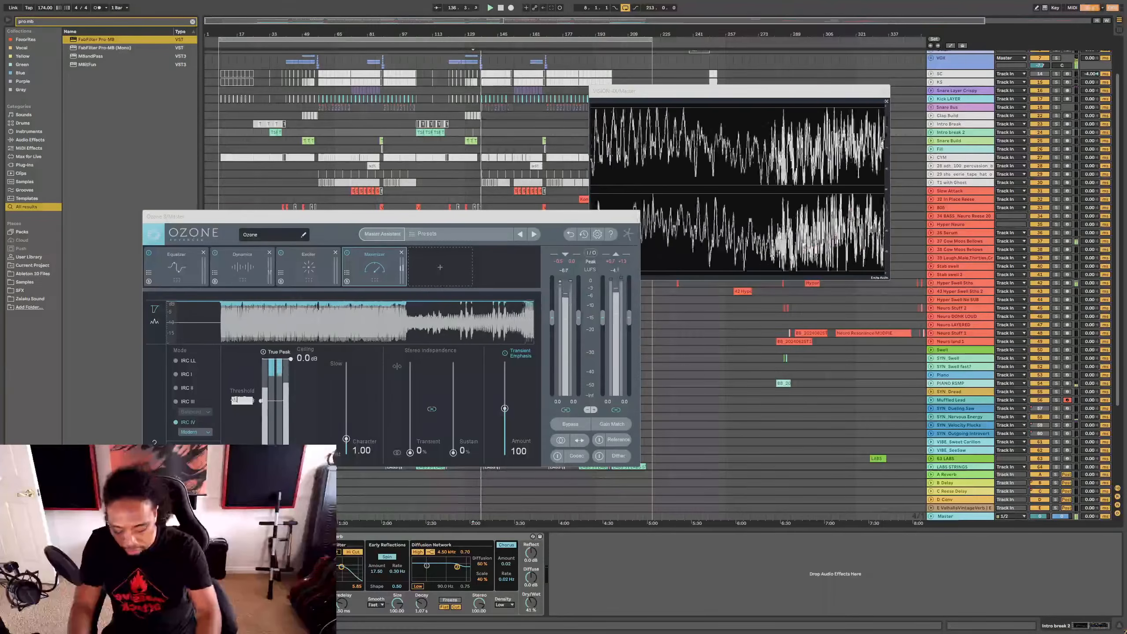
{"action": "type", "text": "-3.4"}
{"action": "key", "text": "Return"}
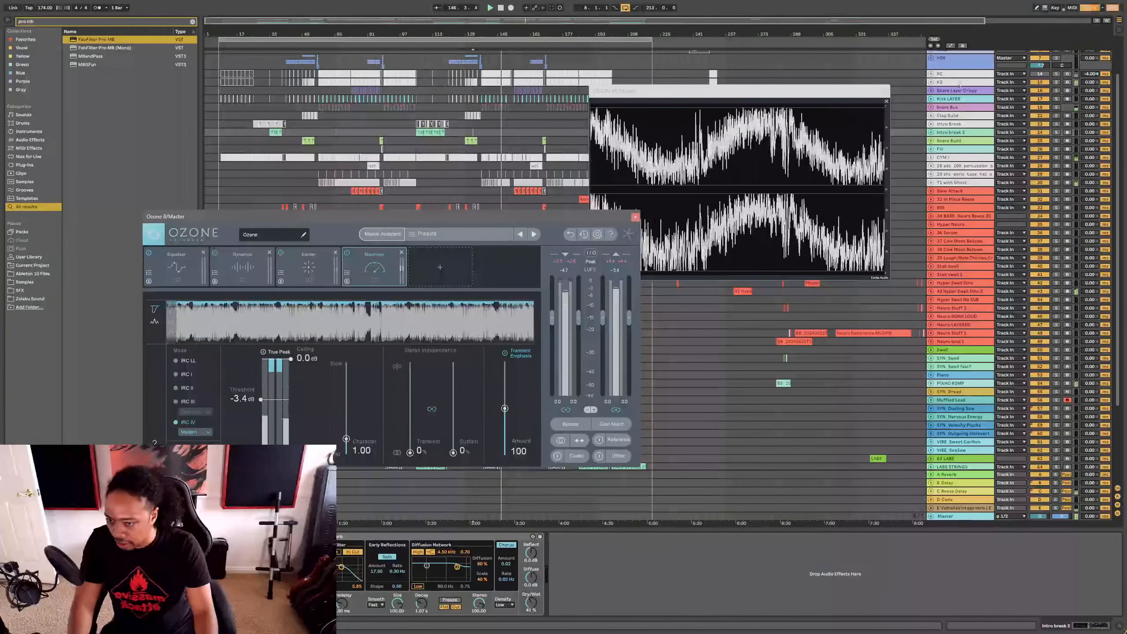
Step: Stop playback and close the waveform display and the Ozone plug-in
{"action": "key", "text": "space"}
{"action": "left_click", "coordinate": [885, 91]}
{"action": "scroll", "coordinate": [926, 226], "scroll_direction": "up", "scroll_amount": 2}
{"action": "left_click", "coordinate": [635, 217]}
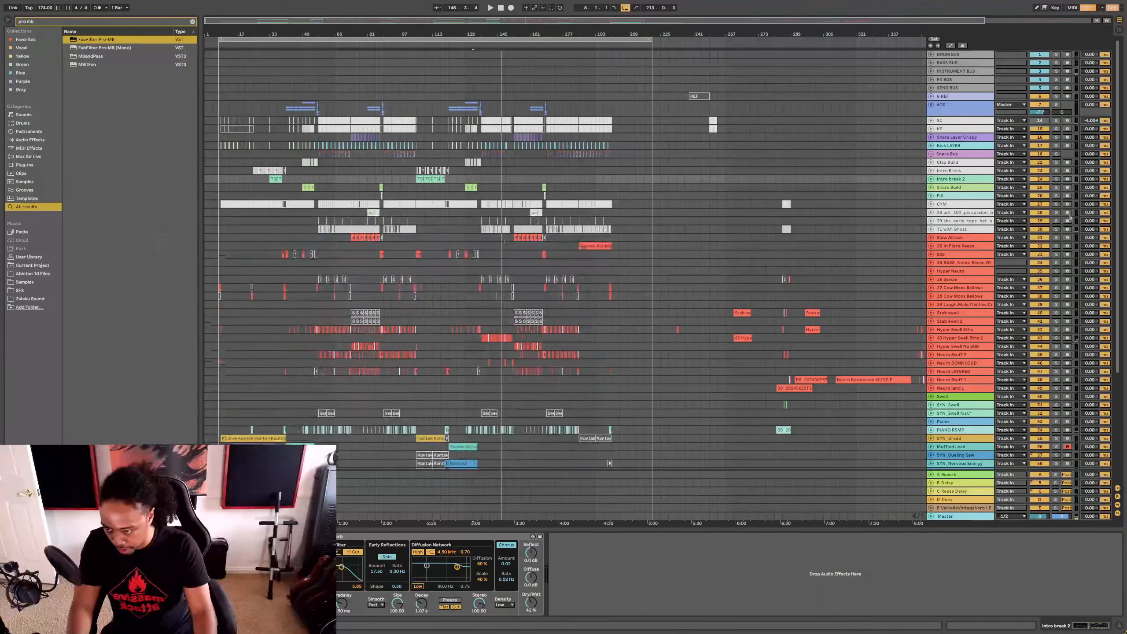
Step: Check the Snare Bus track's device chain and unfold the CYM track in the arrangement
{"action": "left_click", "coordinate": [958, 170]}
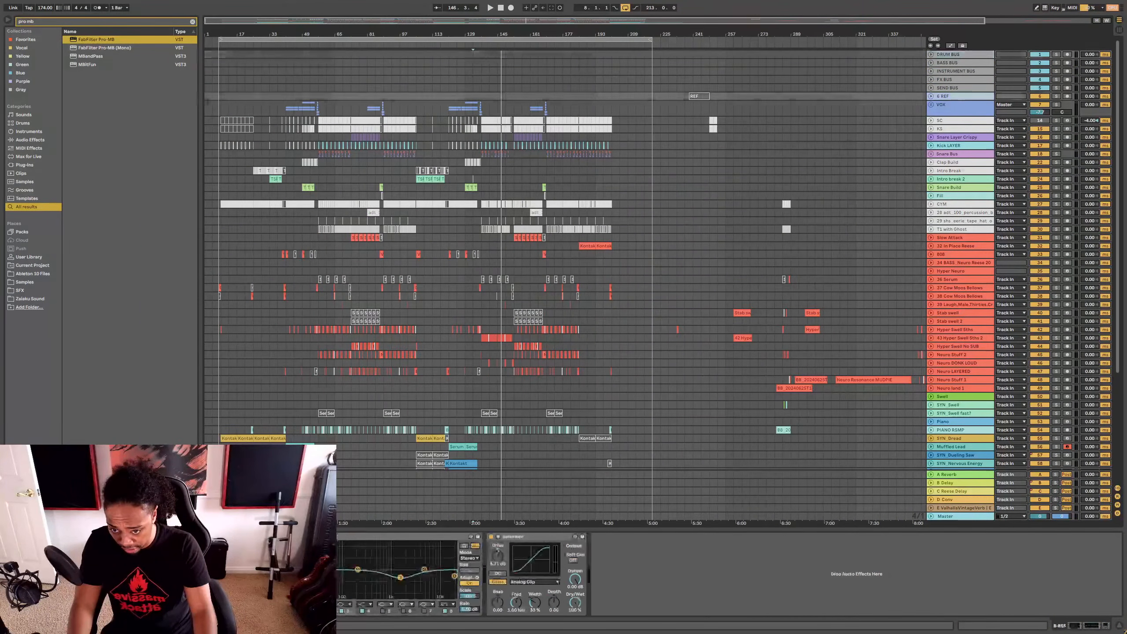
{"action": "left_click", "coordinate": [951, 156]}
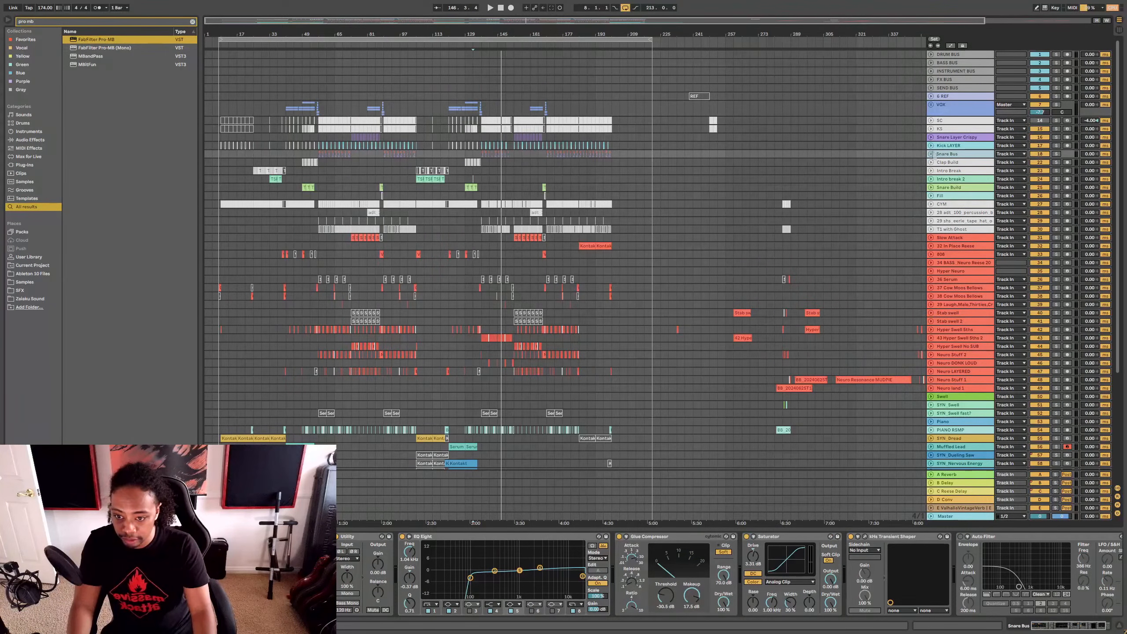
{"action": "left_click", "coordinate": [941, 203]}
{"action": "left_click", "coordinate": [923, 205]}
{"action": "left_click", "coordinate": [931, 205]}
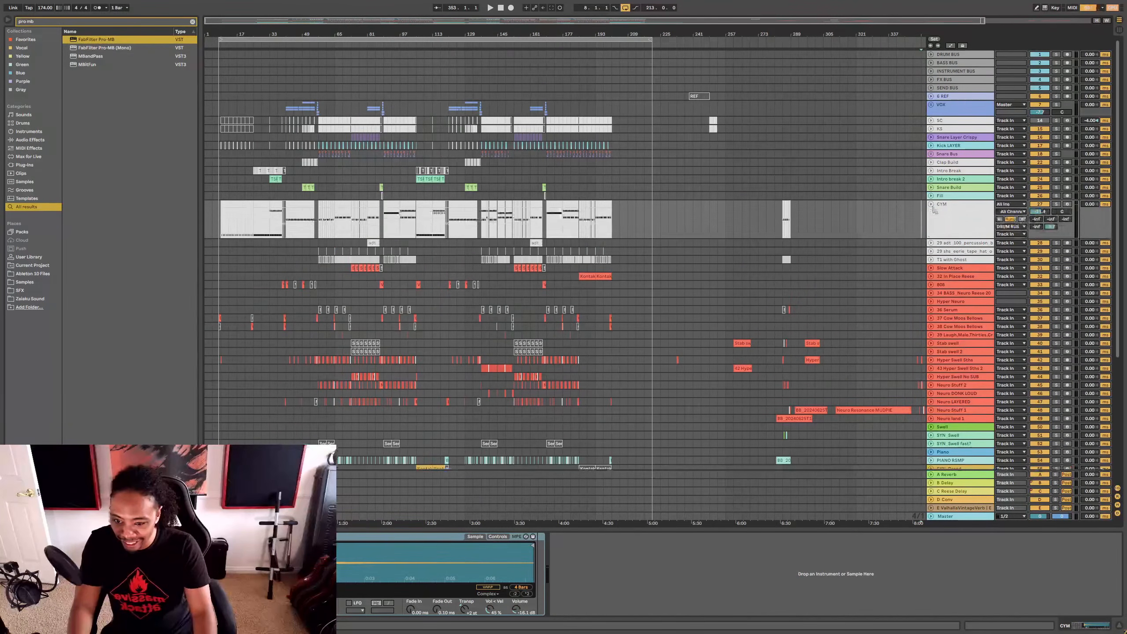
Step: Select the CYM clip before the second drop and listen to it soloed and within the full mix
{"action": "left_click", "coordinate": [940, 207]}
{"action": "left_click", "coordinate": [455, 201]}
{"action": "key", "text": "space"}
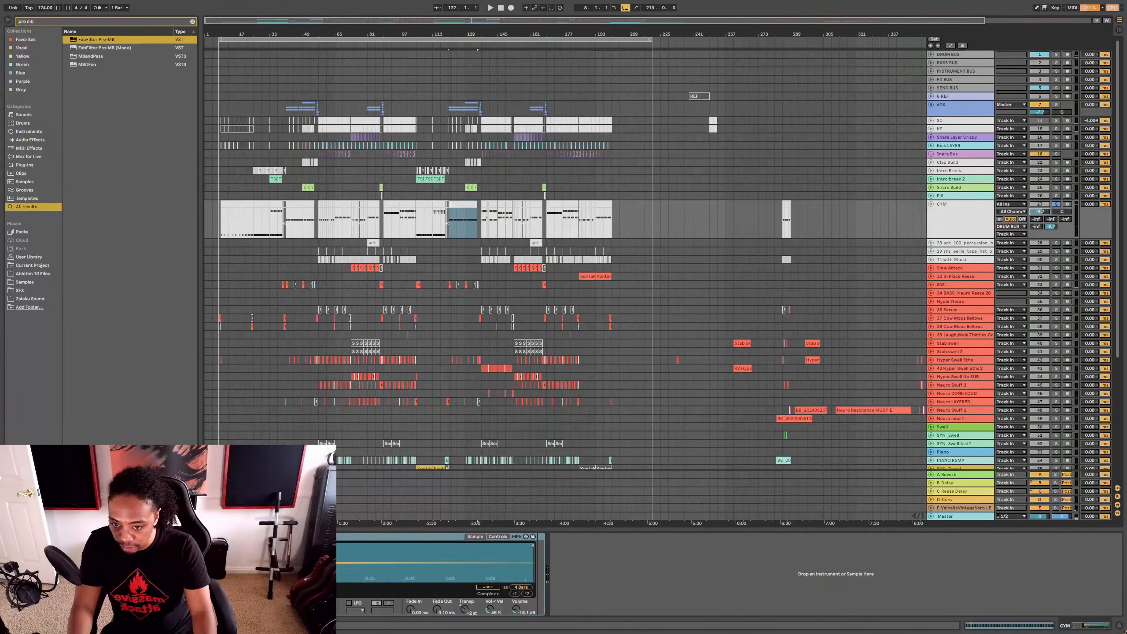
{"action": "left_click", "coordinate": [1056, 203]}
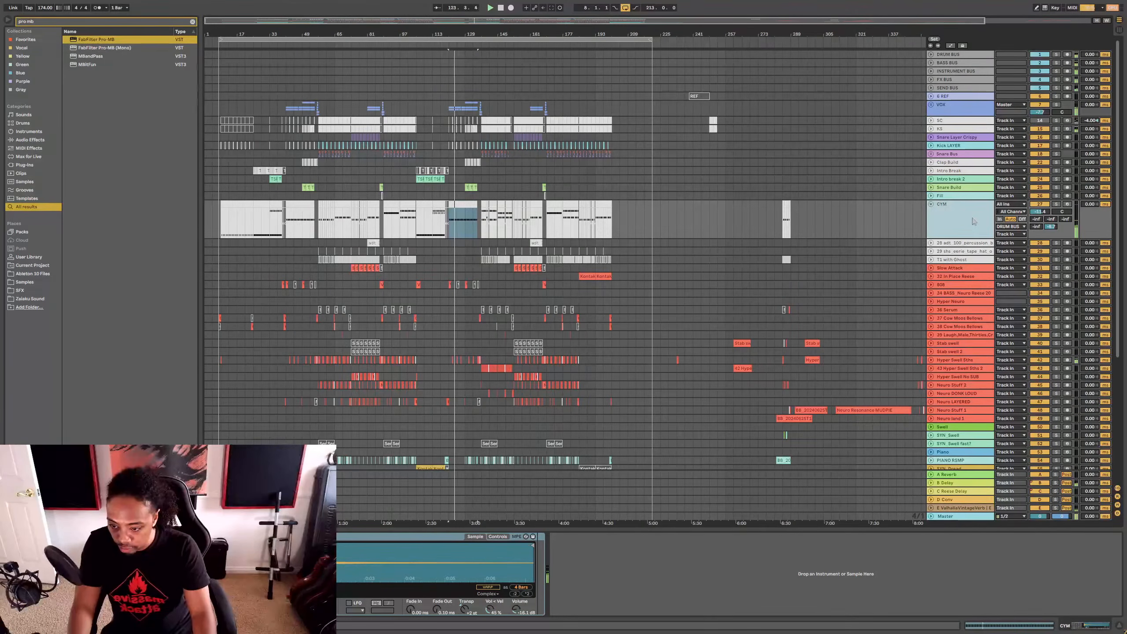
Step: Find Utility in the browser, add it to the end of the CYM track's chain, and show its Gain automation
{"action": "key", "text": "ctrl+f"}
{"action": "type", "text": "utili"}
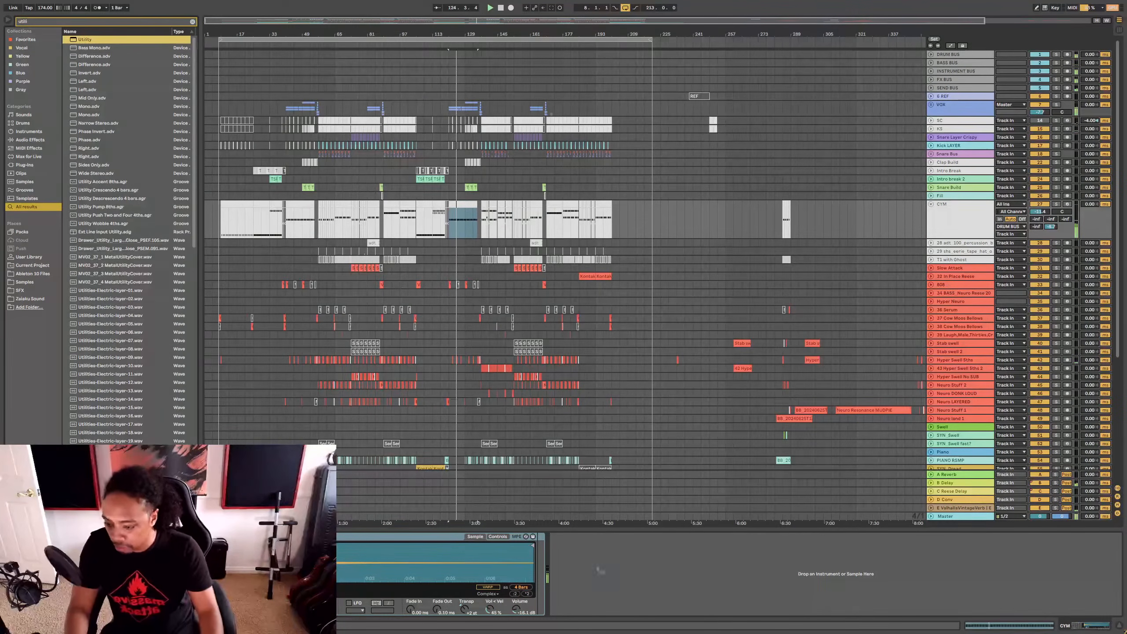
{"action": "key", "text": "Return"}
{"action": "right_click", "coordinate": [601, 567]}
{"action": "left_click", "coordinate": [604, 568]}
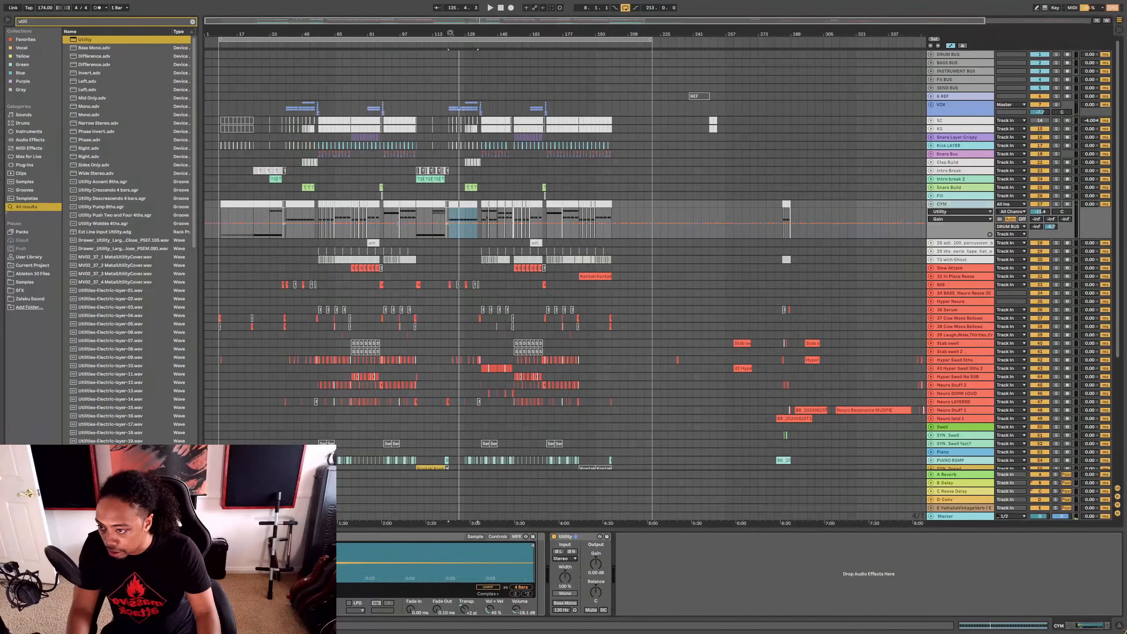
Step: Set the CYM track's Utility Gain automation to -1 dB across the breakdown and build-up before the second drop
{"action": "left_click_drag", "start_coordinate": [451, 34], "coordinate": [664, 224]}
{"action": "right_click", "coordinate": [663, 223]}
{"action": "left_click", "coordinate": [679, 227]}
{"action": "type", "text": "-1"}
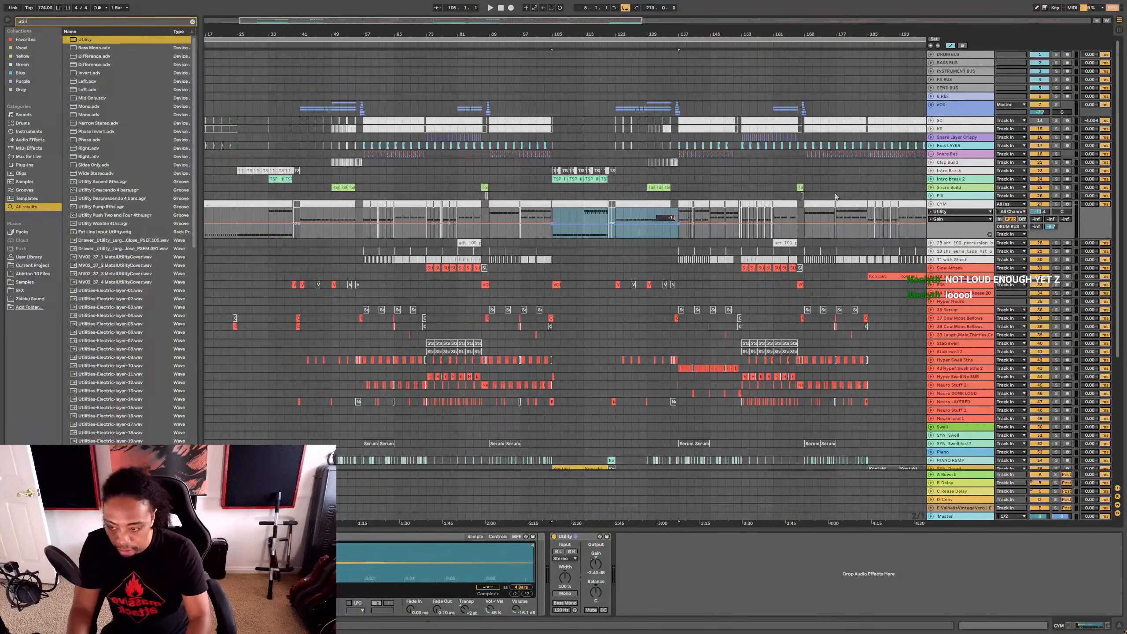
Step: Set the CYM track's Utility Gain automation to -1.5 dB from the song's start up to the first drop
{"action": "left_click_drag", "start_coordinate": [452, 36], "coordinate": [520, 40]}
{"action": "left_click", "coordinate": [422, 215]}
{"action": "left_click_drag", "start_coordinate": [425, 215], "coordinate": [254, 223]}
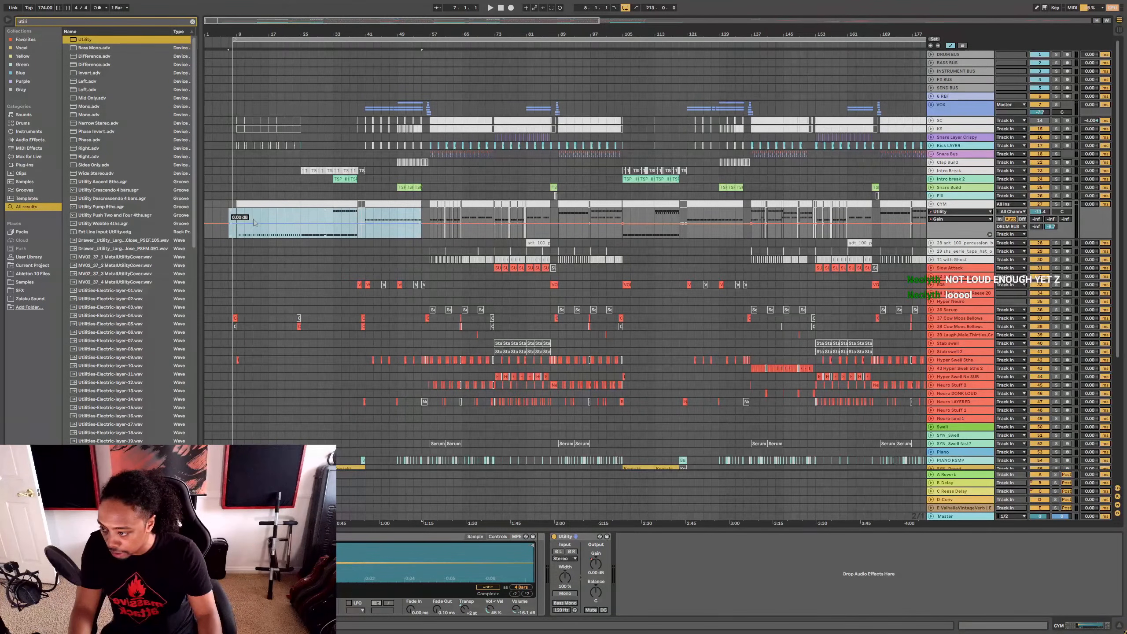
{"action": "right_click", "coordinate": [254, 222]}
{"action": "left_click", "coordinate": [269, 226]}
{"action": "type", "text": "-1."}
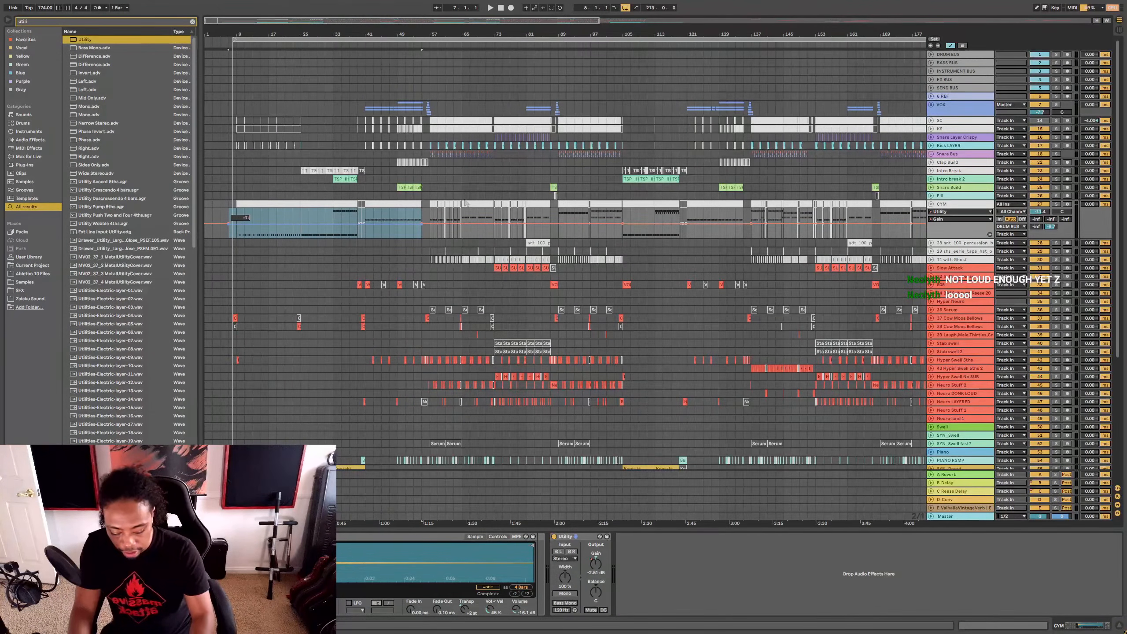
{"action": "type", "text": "5"}
{"action": "key", "text": "Return"}
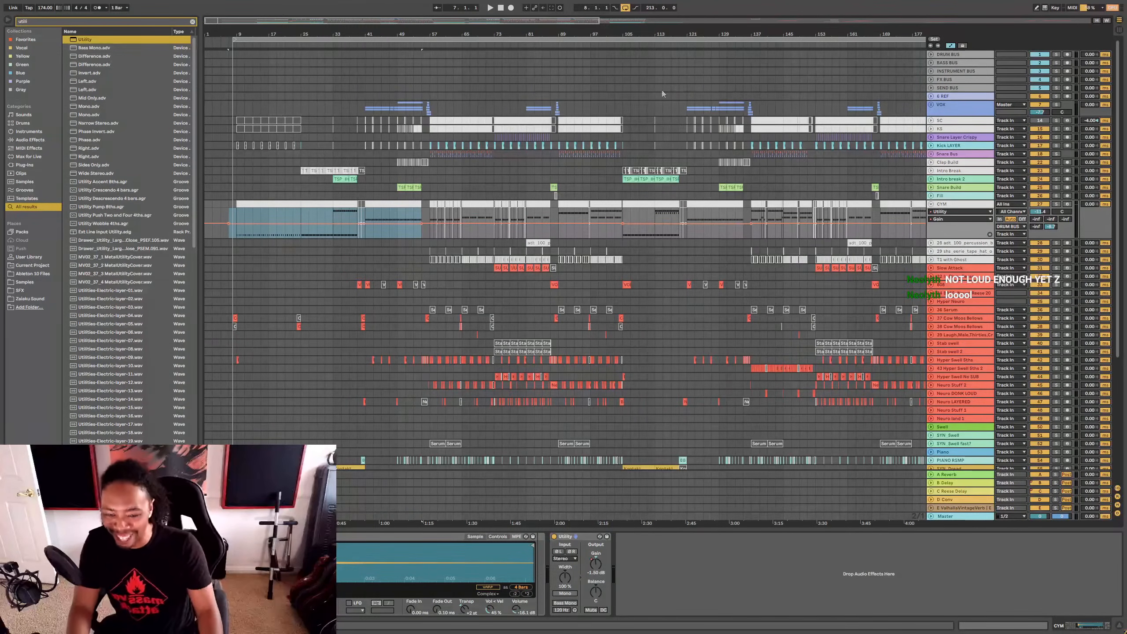
Step: Adjust the CYM track's volume and play the arrangement from the second drop at bar 137
{"action": "left_click_drag", "start_coordinate": [743, 36], "coordinate": [515, 17]}
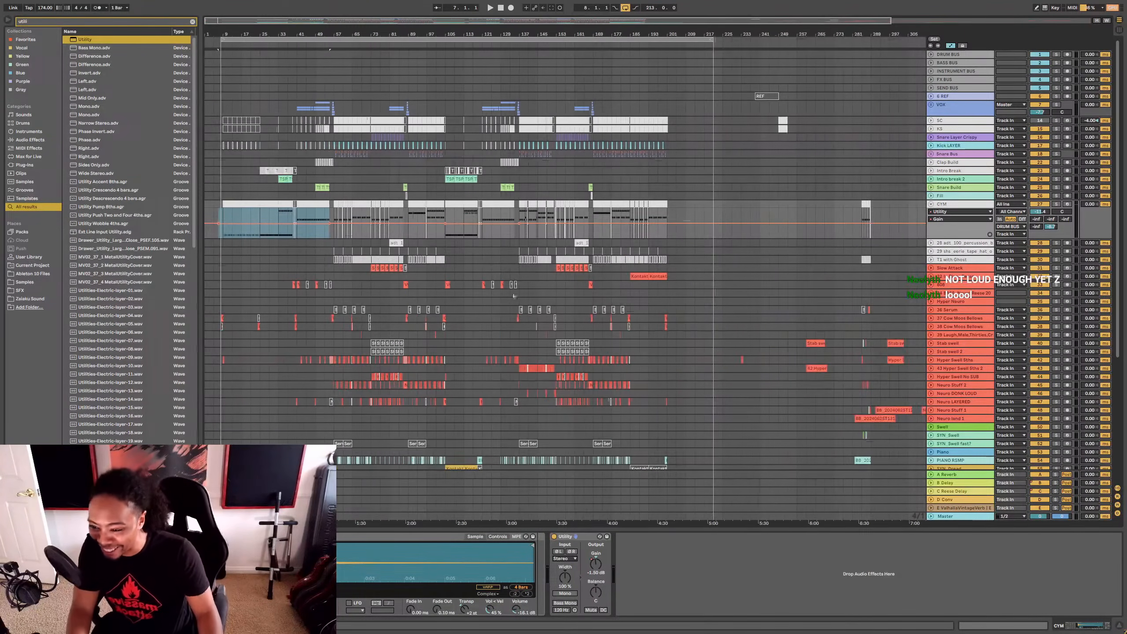
{"action": "left_click", "coordinate": [516, 216]}
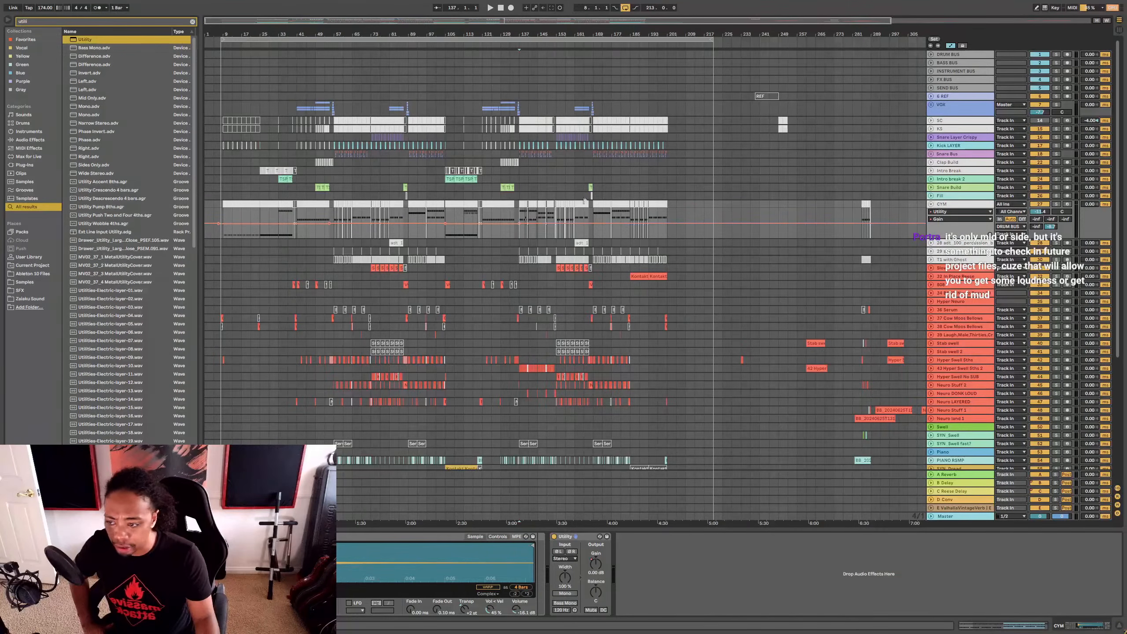
{"action": "left_click", "coordinate": [516, 189]}
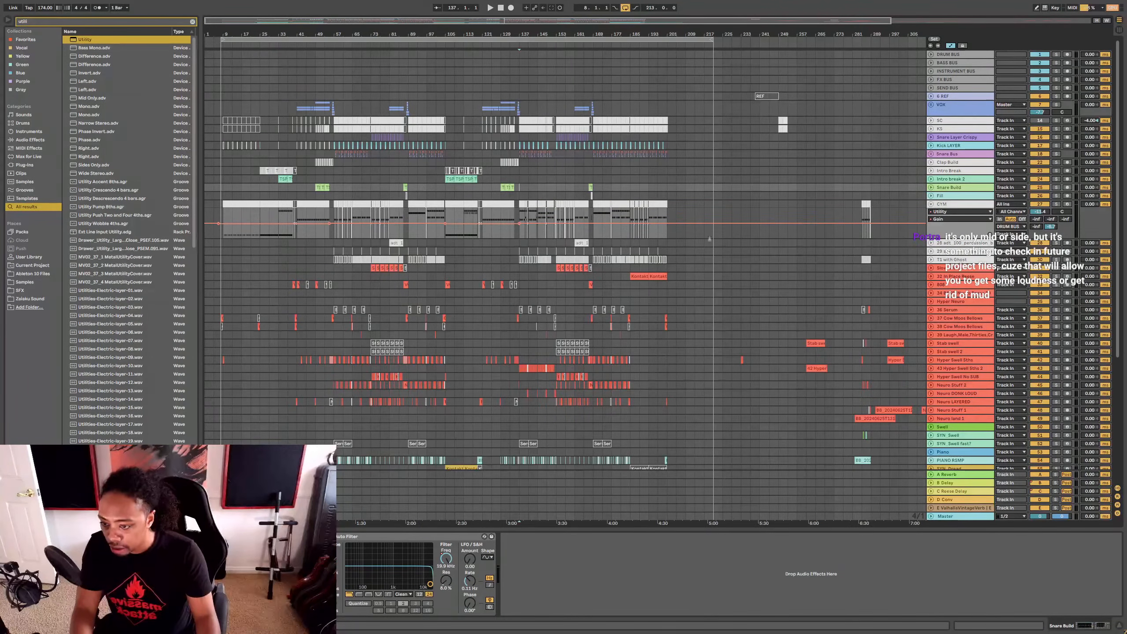
{"action": "left_click", "coordinate": [1046, 212]}
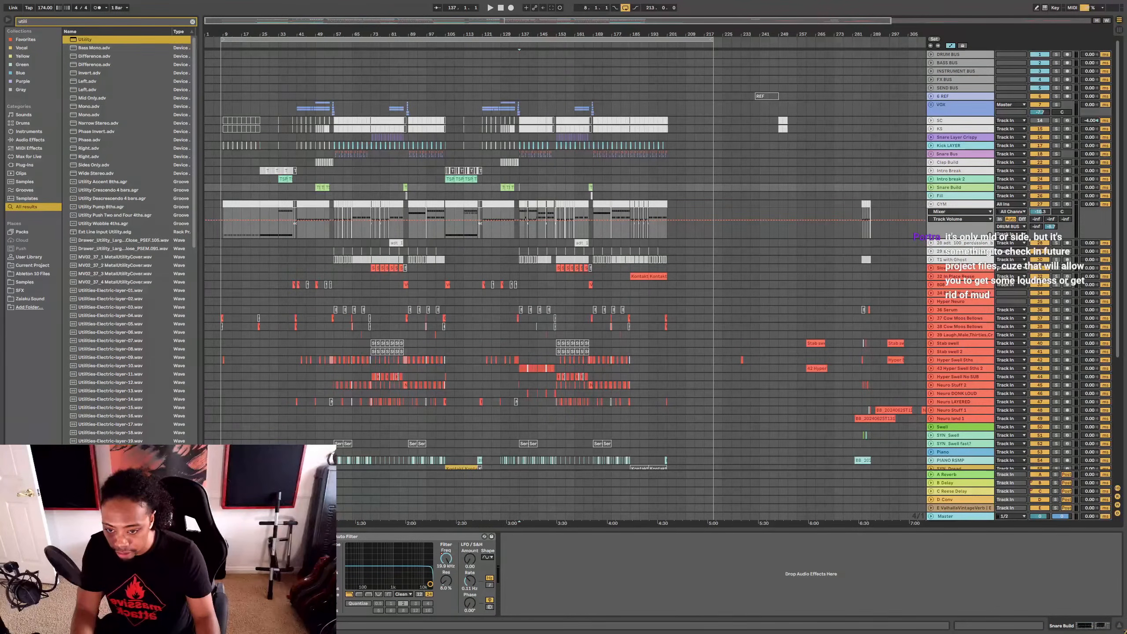
{"action": "key", "text": "space"}
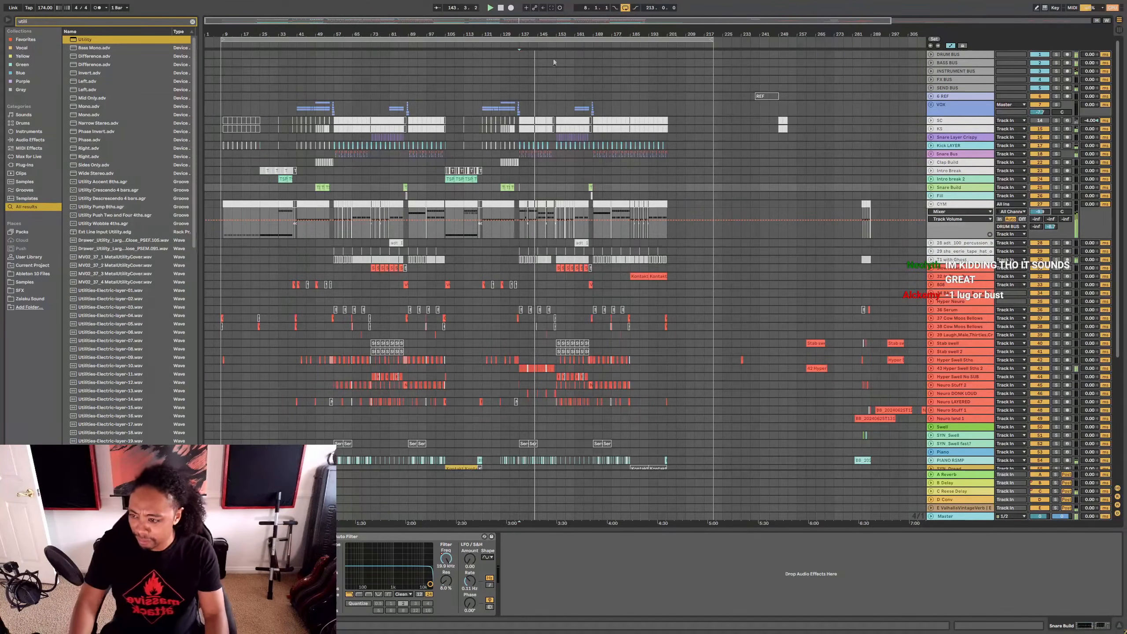
Step: Check the second drop's output loudness in the Master's Ozone, stop playback and close the plug-in
{"action": "scroll", "coordinate": [553, 59], "scroll_direction": "up", "scroll_amount": 3, "text": "ctrl"}
{"action": "scroll", "coordinate": [553, 58], "scroll_direction": "up", "scroll_amount": 1, "text": "ctrl"}
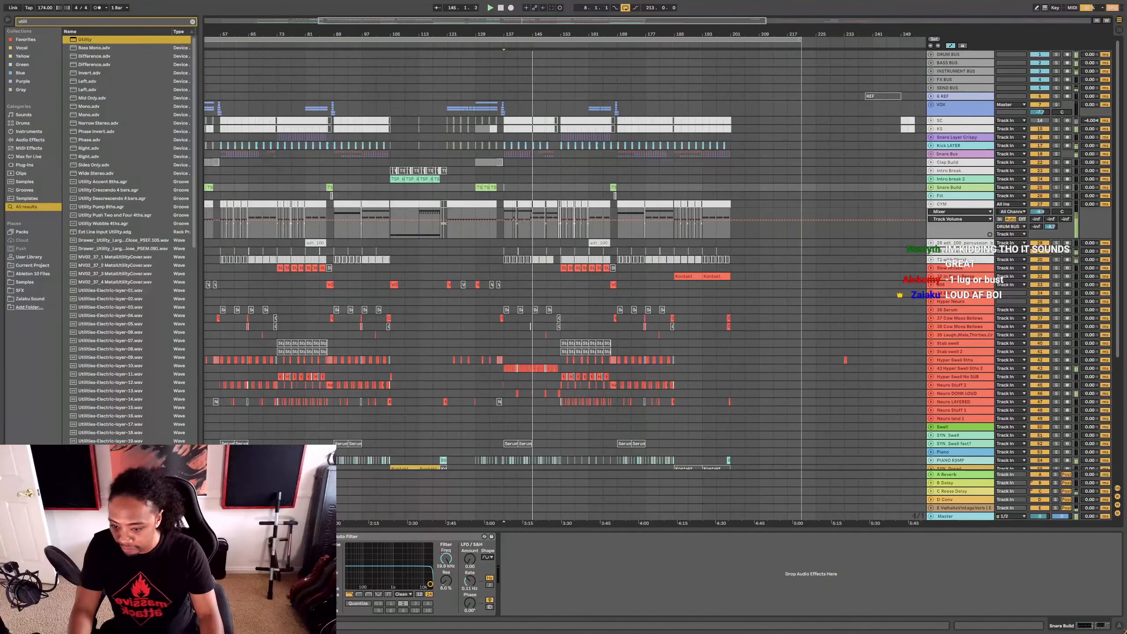
{"action": "left_click", "coordinate": [955, 516]}
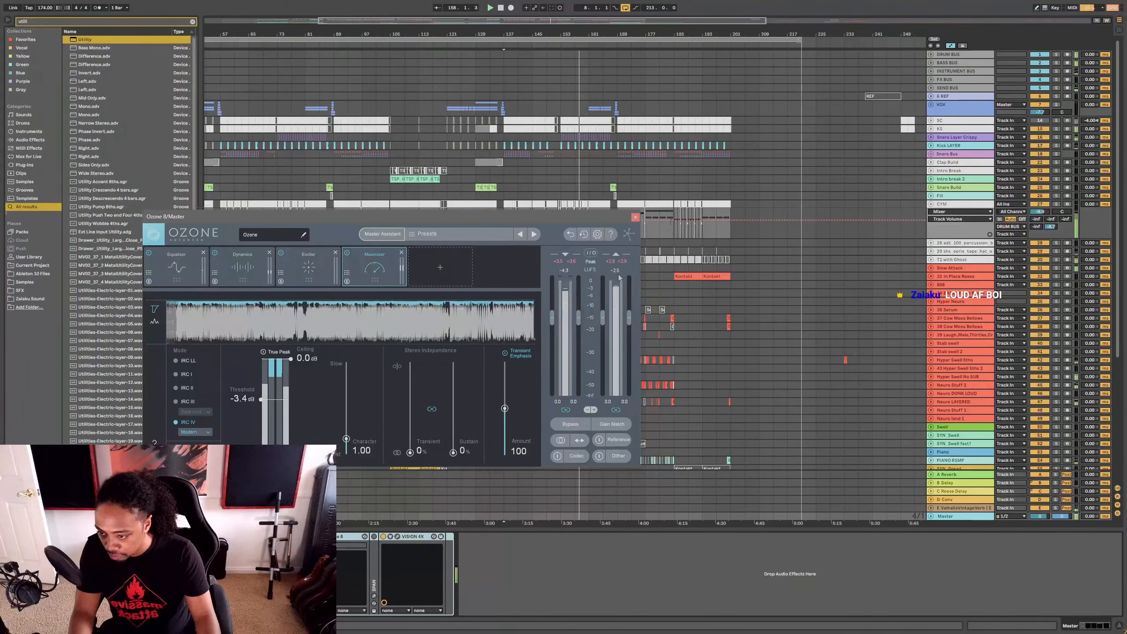
{"action": "key", "text": "space"}
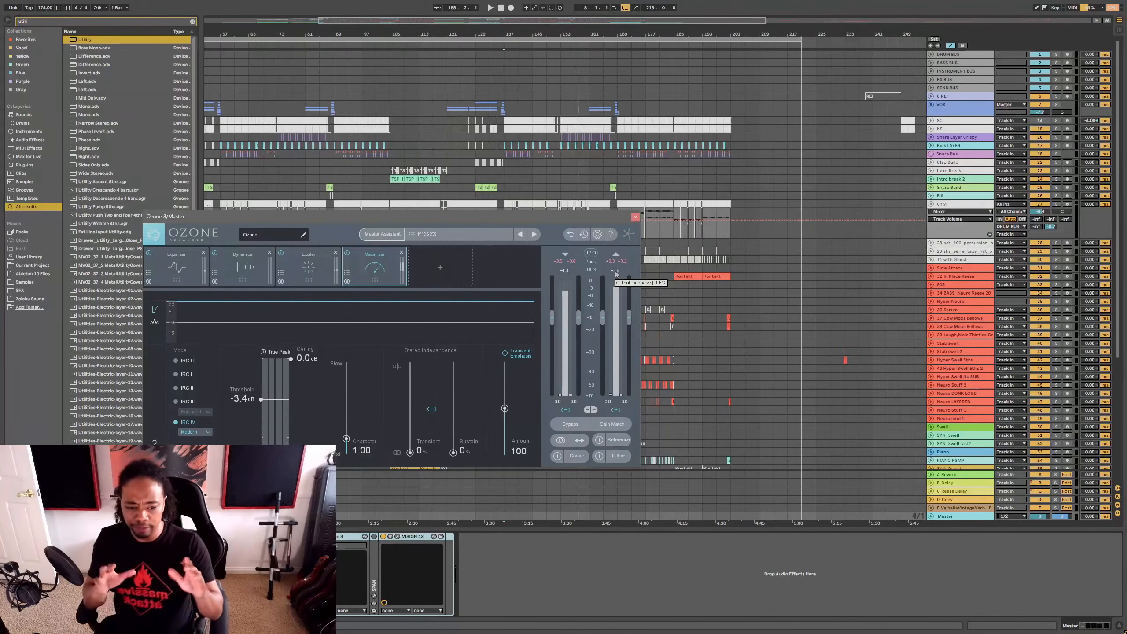
{"action": "left_click", "coordinate": [634, 218]}
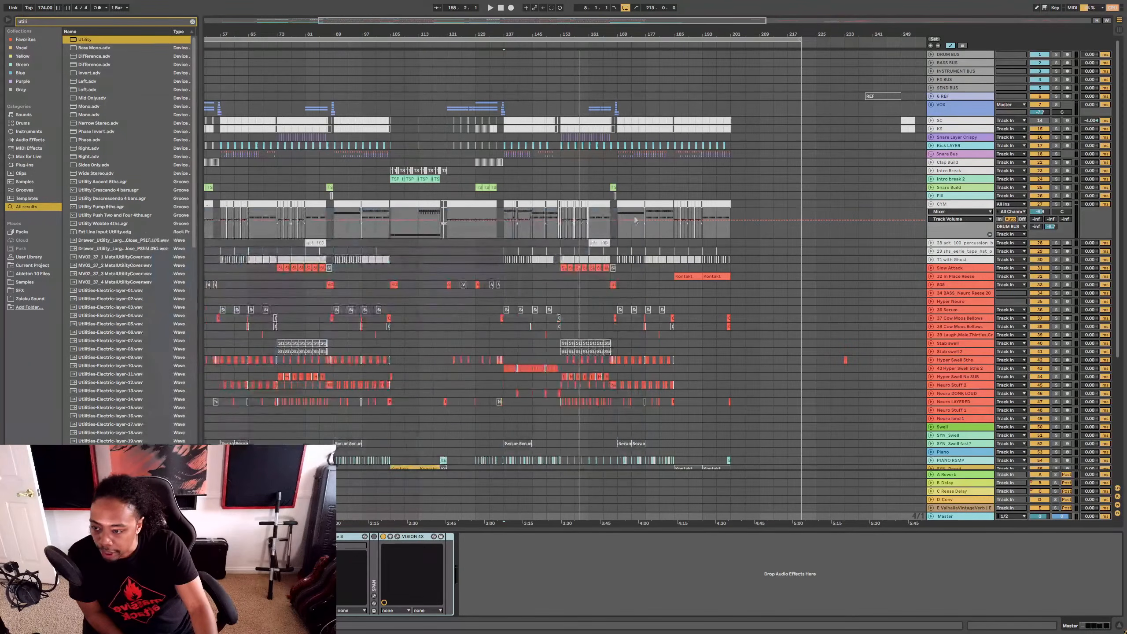
Step: Hide the automation, fold the CYM track and reopen the Master's Ozone
{"action": "left_click", "coordinate": [622, 205]}
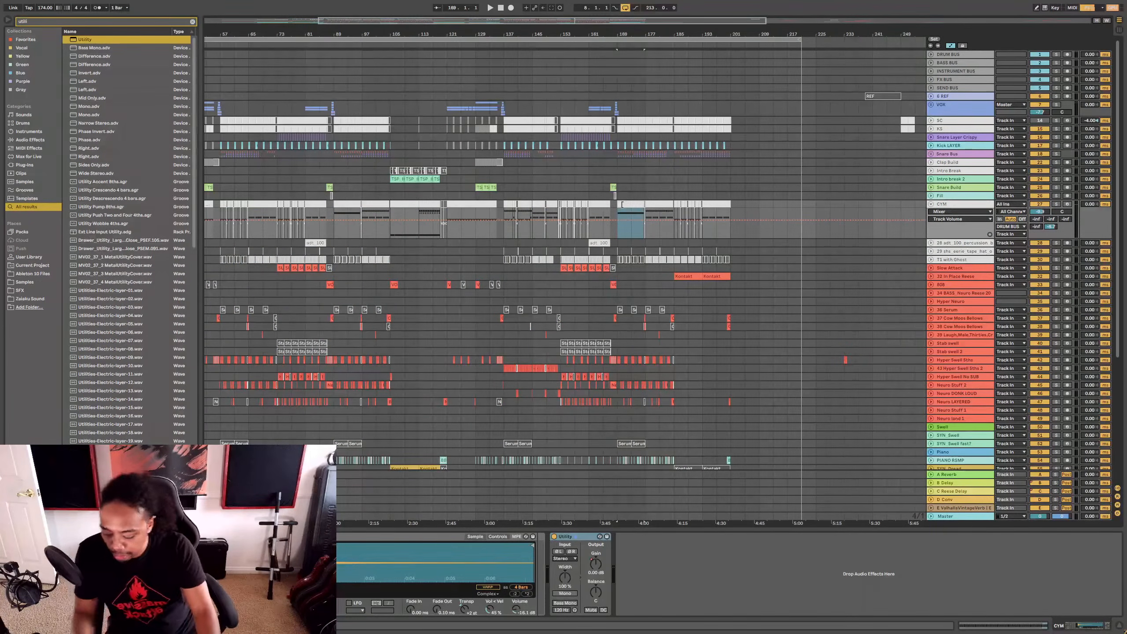
{"action": "key", "text": "a"}
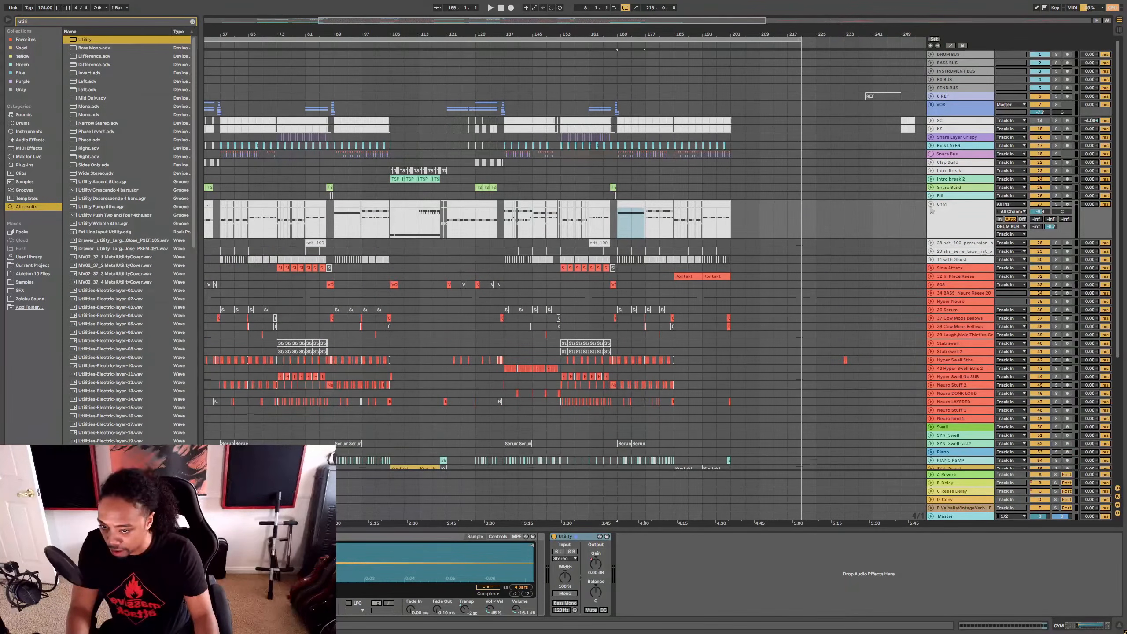
{"action": "left_click", "coordinate": [931, 206]}
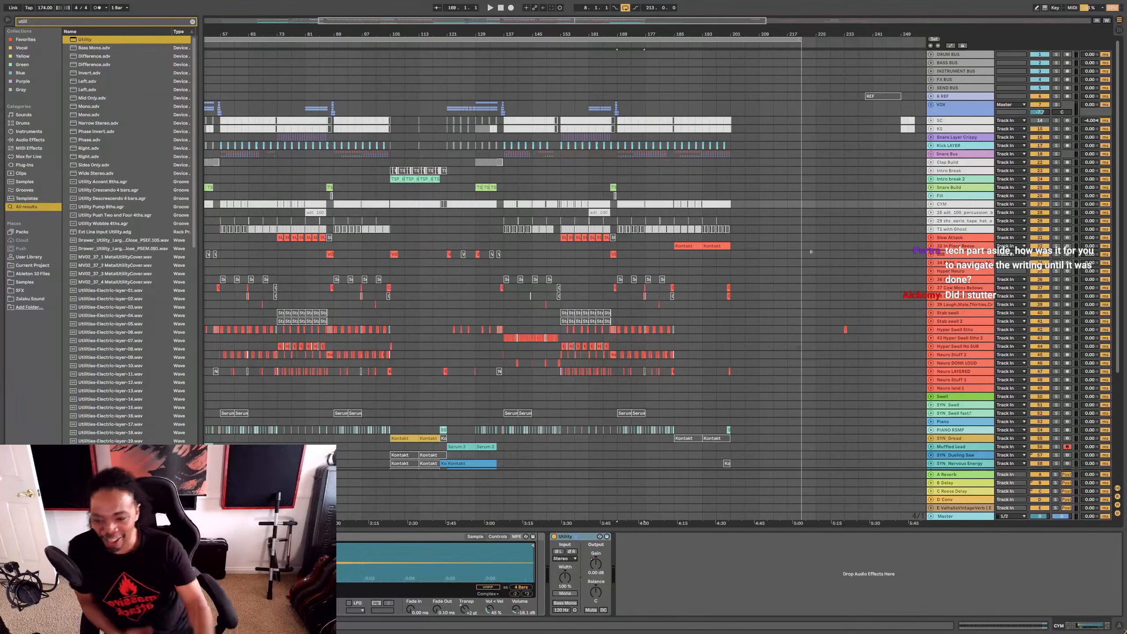
{"action": "left_click", "coordinate": [1022, 518]}
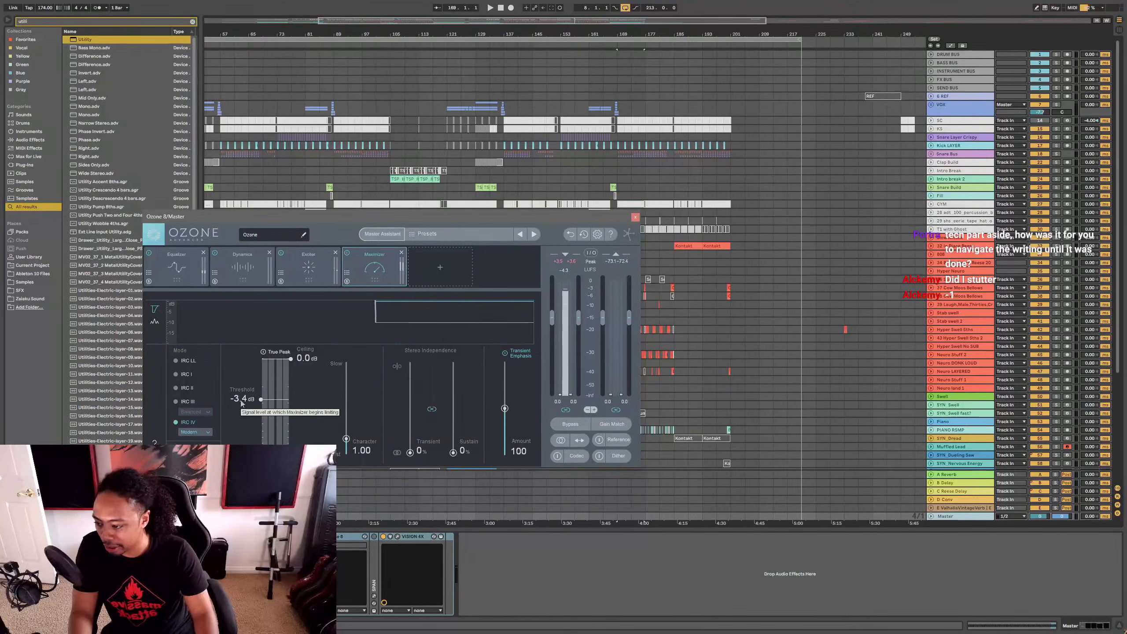
{"action": "left_click_drag", "start_coordinate": [241, 403], "coordinate": [240, 415]}
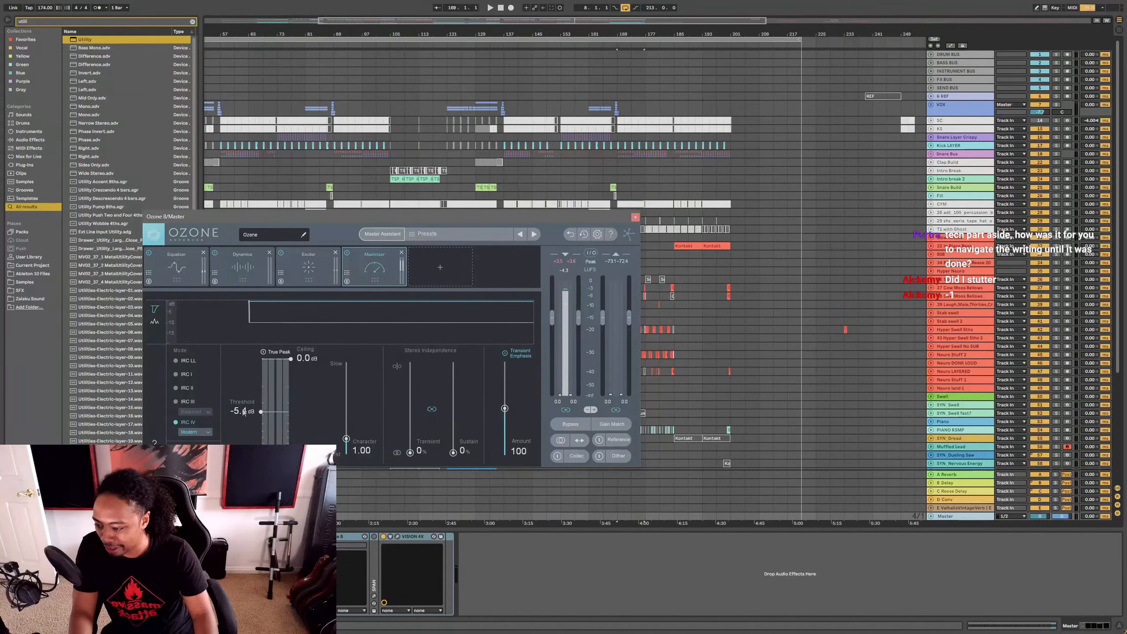
{"action": "double_click", "coordinate": [243, 412]}
{"action": "type", "text": "-3.4"}
{"action": "key", "text": "Return"}
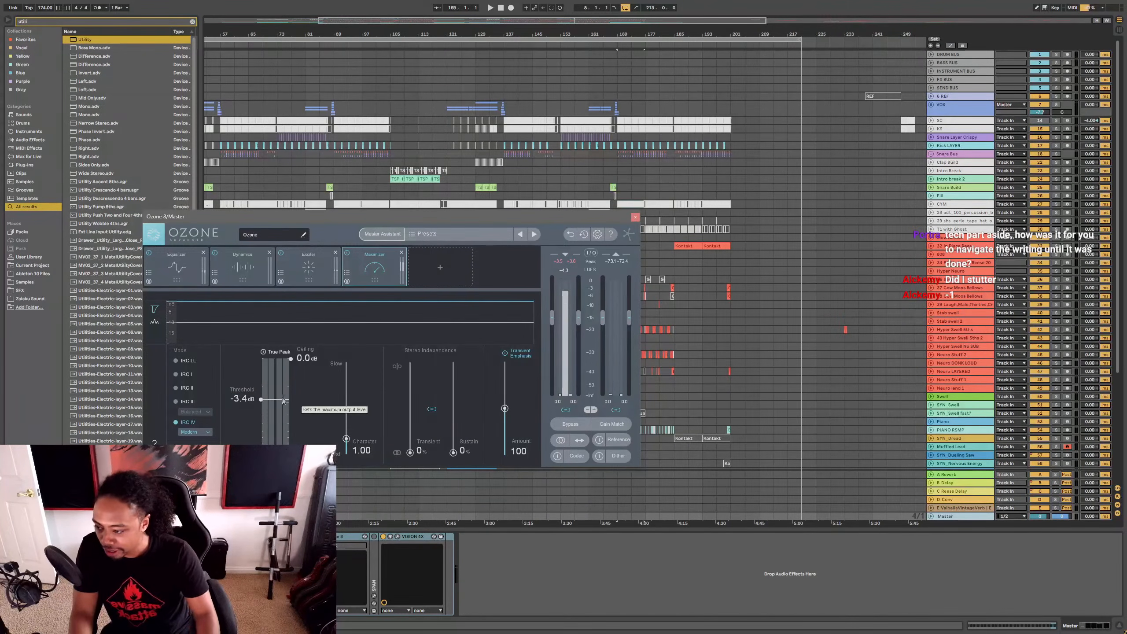
Step: Set the Ozone Maximizer's threshold to -4.4 dB
{"action": "double_click", "coordinate": [242, 398]}
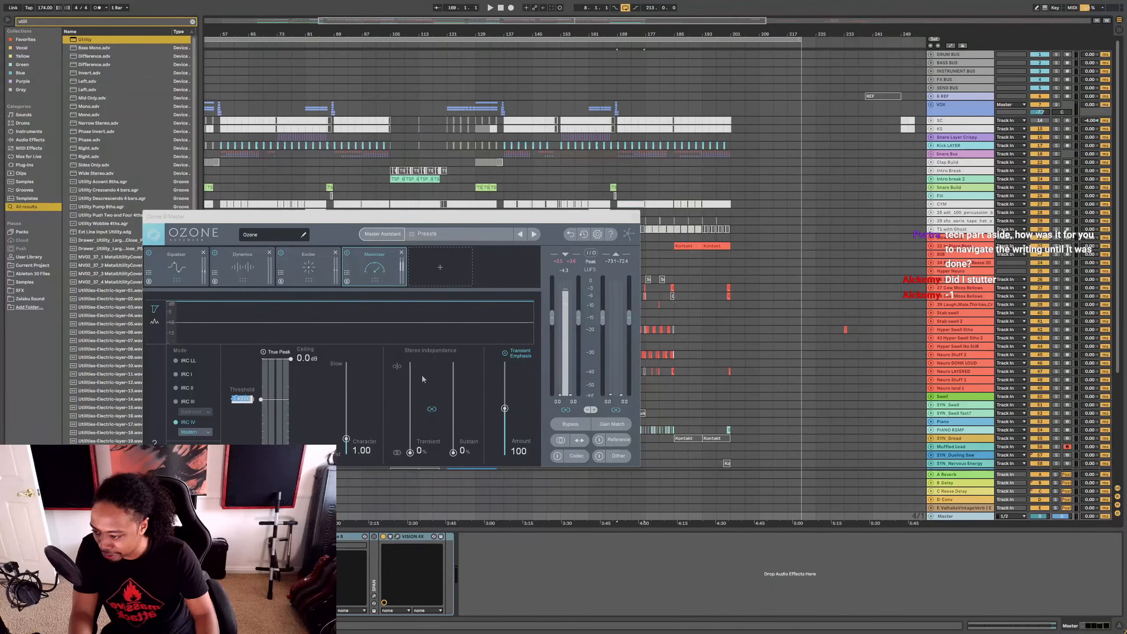
{"action": "type", "text": "-4.4"}
{"action": "key", "text": "Return"}
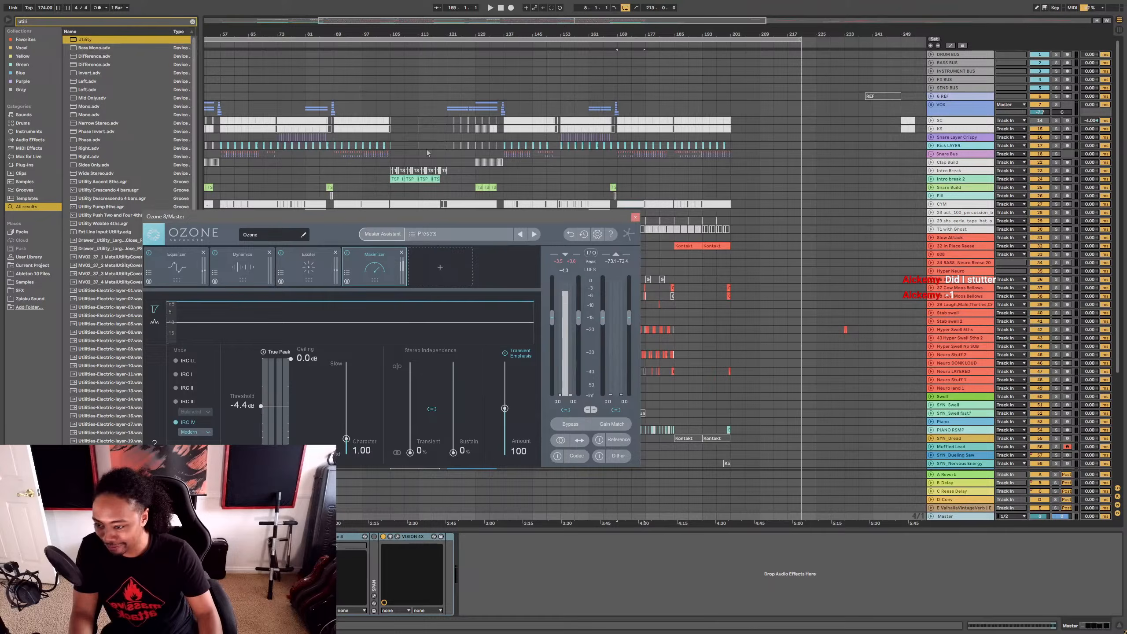
Step: Play the arrangement from the second drop near bar 137 and check the output loudness in the Master's Ozone
{"action": "left_click", "coordinate": [505, 63]}
{"action": "key", "text": "space"}
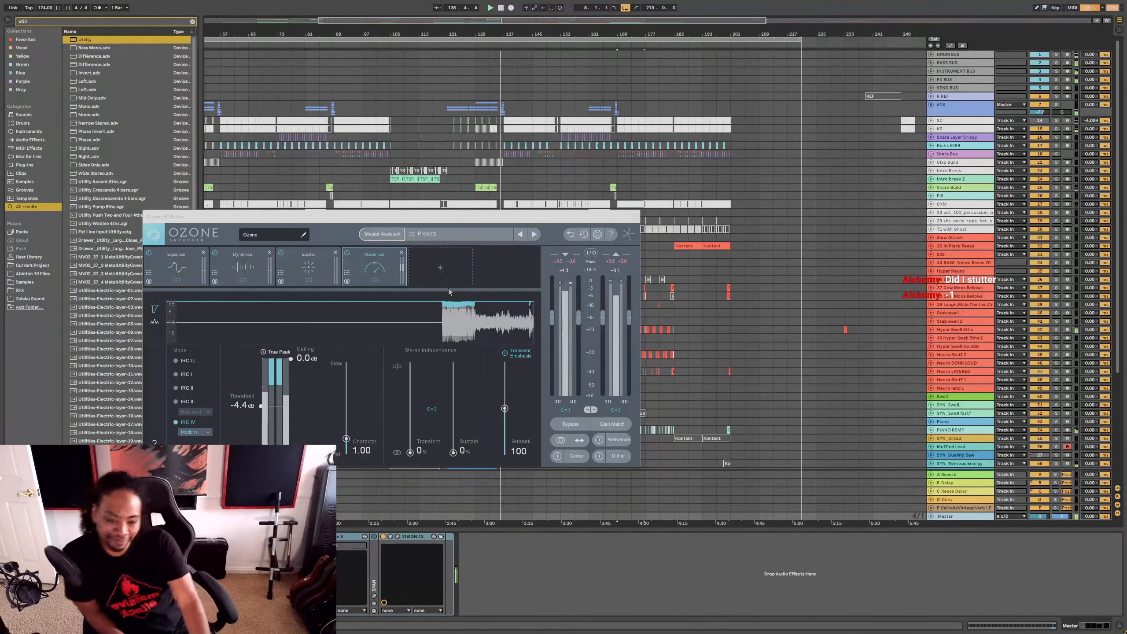
{"action": "left_click", "coordinate": [619, 274]}
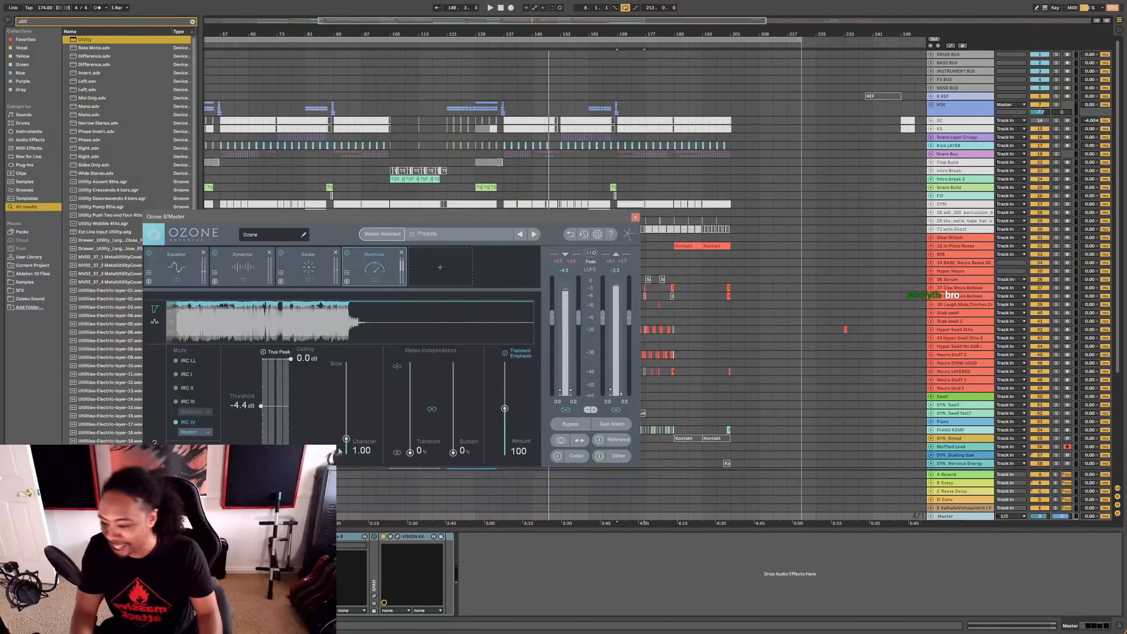
Step: Set the Ozone Maximizer's Character to 0.00 and replay the second drop to check the output loudness
{"action": "left_click_drag", "start_coordinate": [346, 439], "coordinate": [346, 453]}
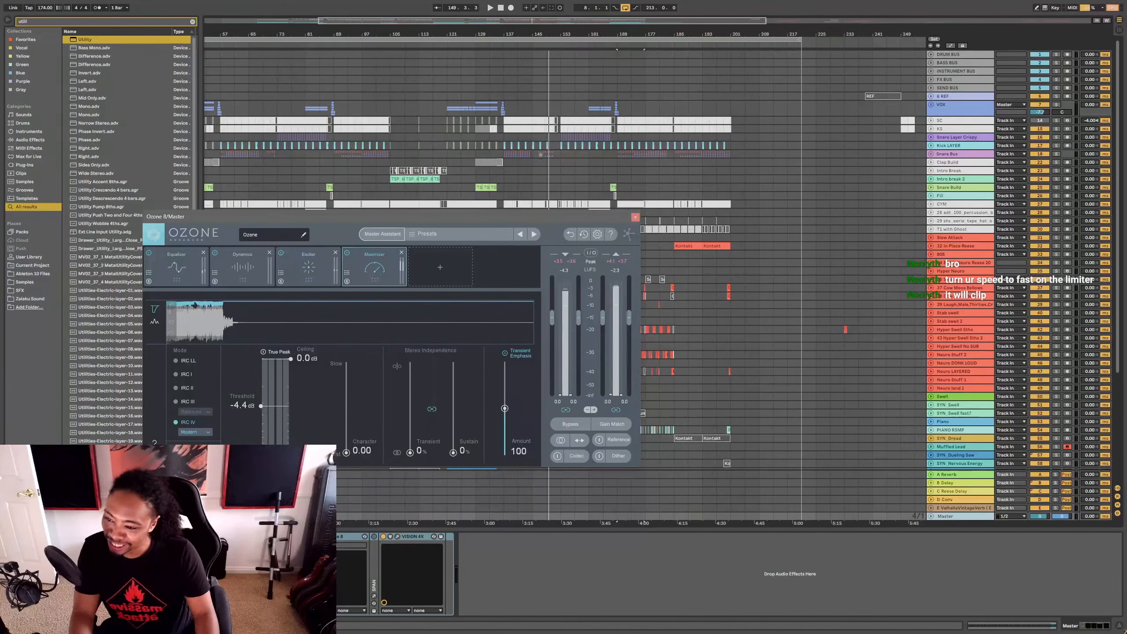
{"action": "left_click", "coordinate": [506, 58]}
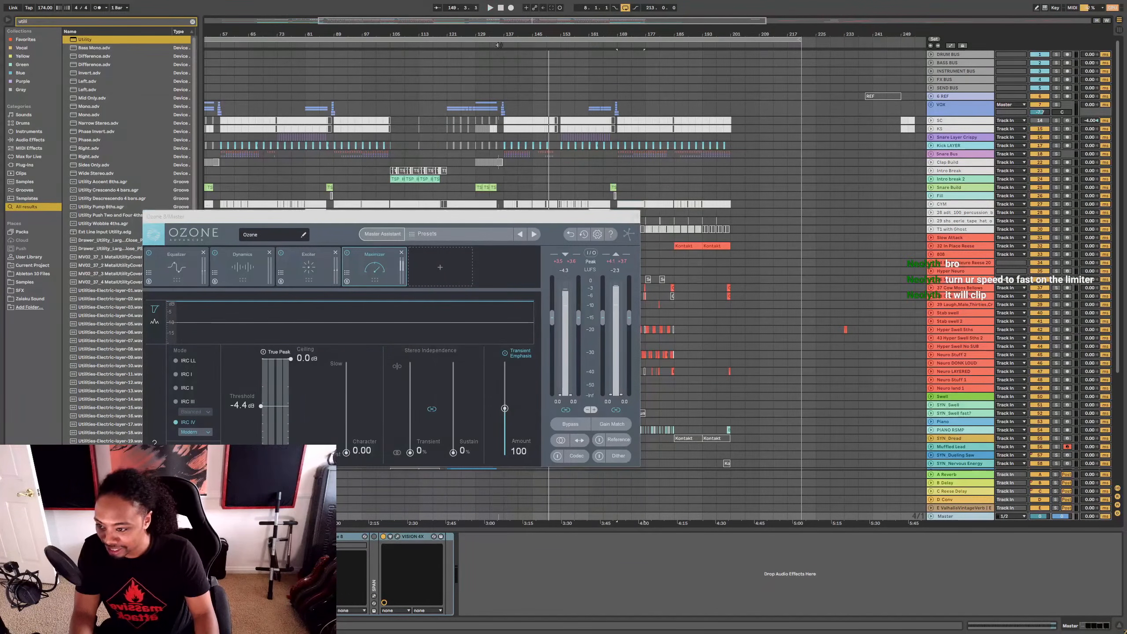
{"action": "key", "text": "space"}
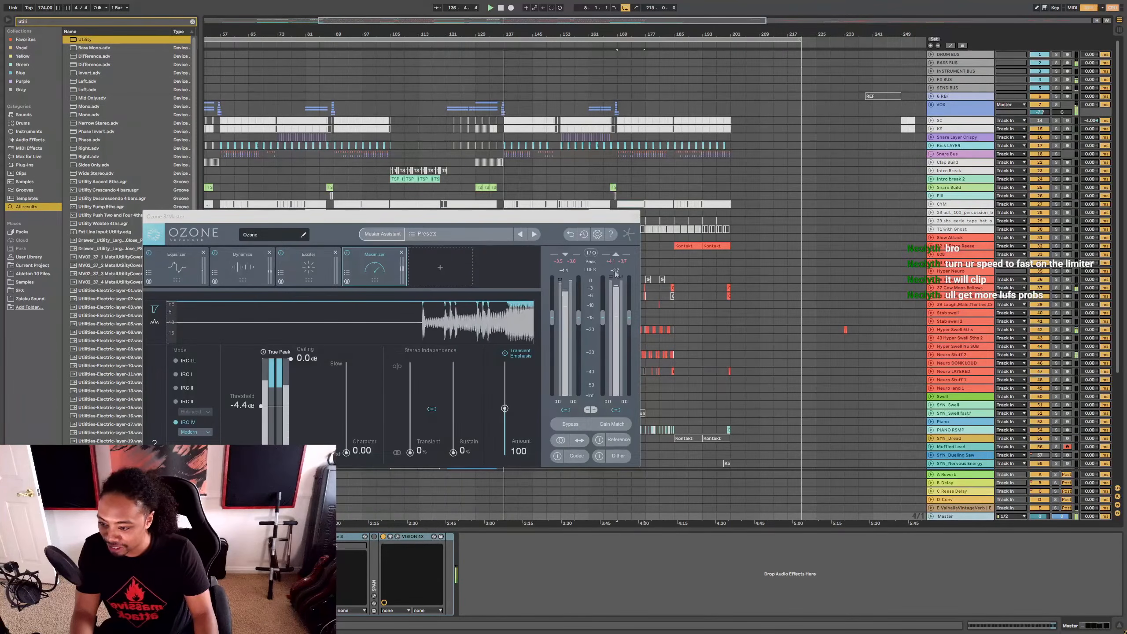
{"action": "left_click", "coordinate": [615, 286]}
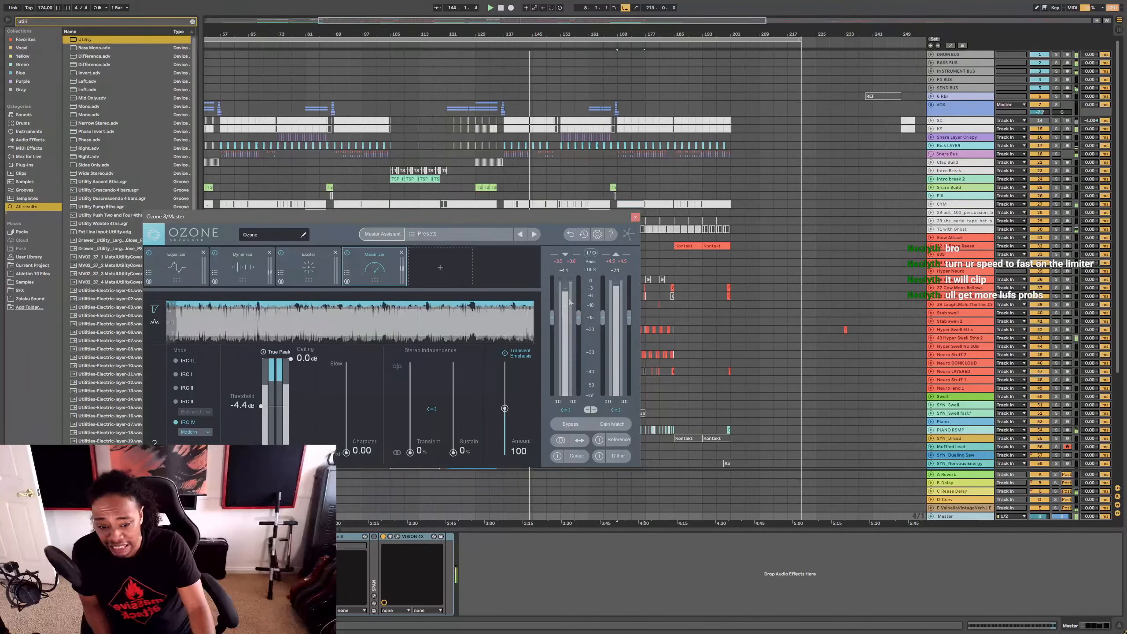
{"action": "key", "text": "space"}
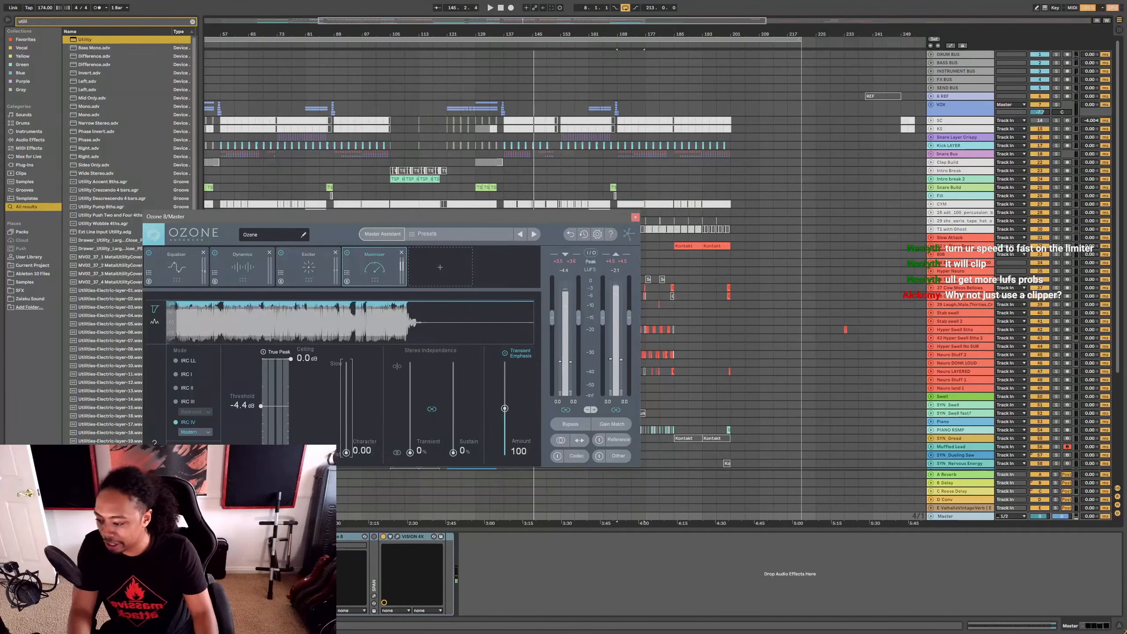
Step: Open both MSaturator plug-ins on the Master, arrange them around Ozone and show Ozone's Dynamics module
{"action": "left_click", "coordinate": [184, 536]}
{"action": "left_click", "coordinate": [253, 536]}
{"action": "left_click_drag", "start_coordinate": [777, 246], "coordinate": [718, 97]}
{"action": "left_click_drag", "start_coordinate": [311, 133], "coordinate": [249, 44]}
{"action": "left_click_drag", "start_coordinate": [510, 102], "coordinate": [515, 40]}
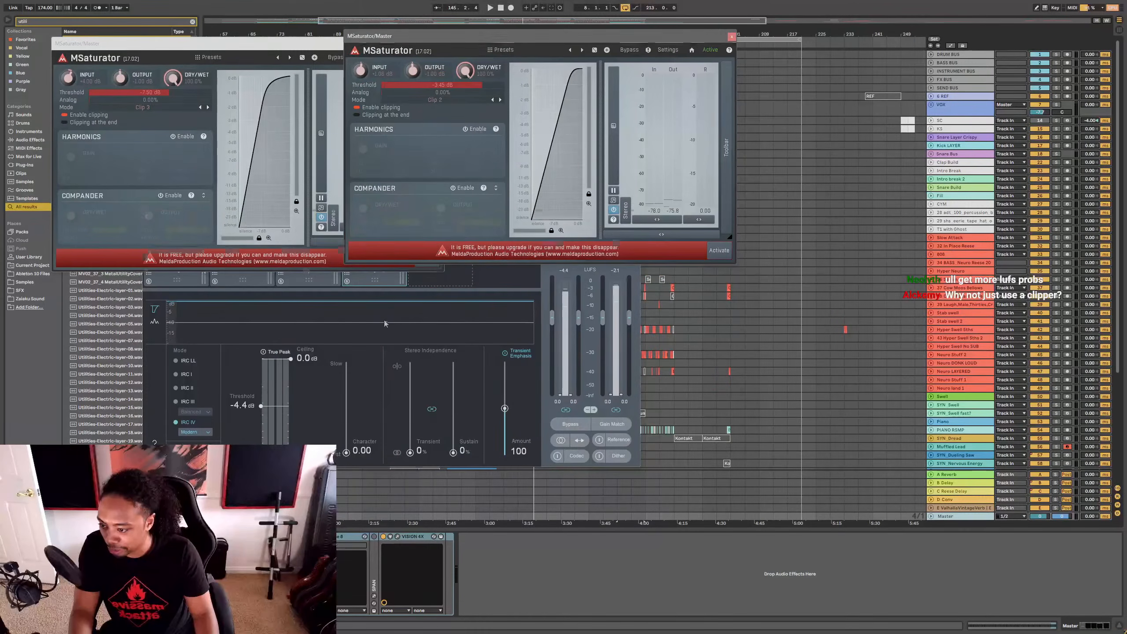
{"action": "left_click", "coordinate": [385, 322]}
{"action": "left_click_drag", "start_coordinate": [386, 221], "coordinate": [668, 263]}
{"action": "left_click", "coordinate": [523, 307]}
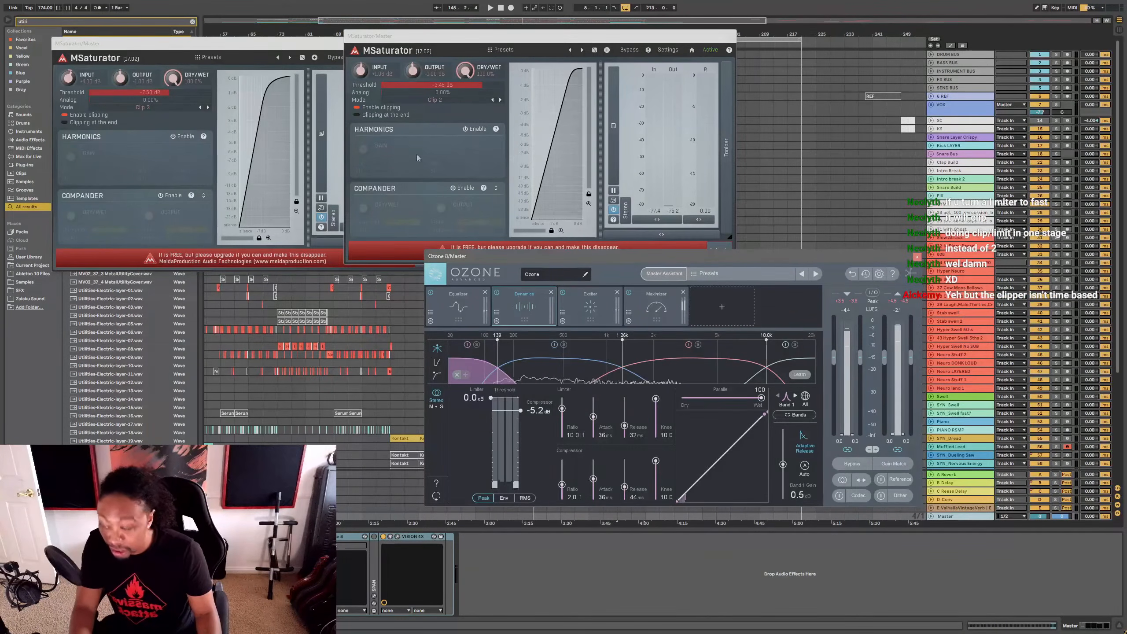
Step: Align the two MSaturator windows, move Ozone beneath them and show its Maximizer module
{"action": "left_click", "coordinate": [437, 42]}
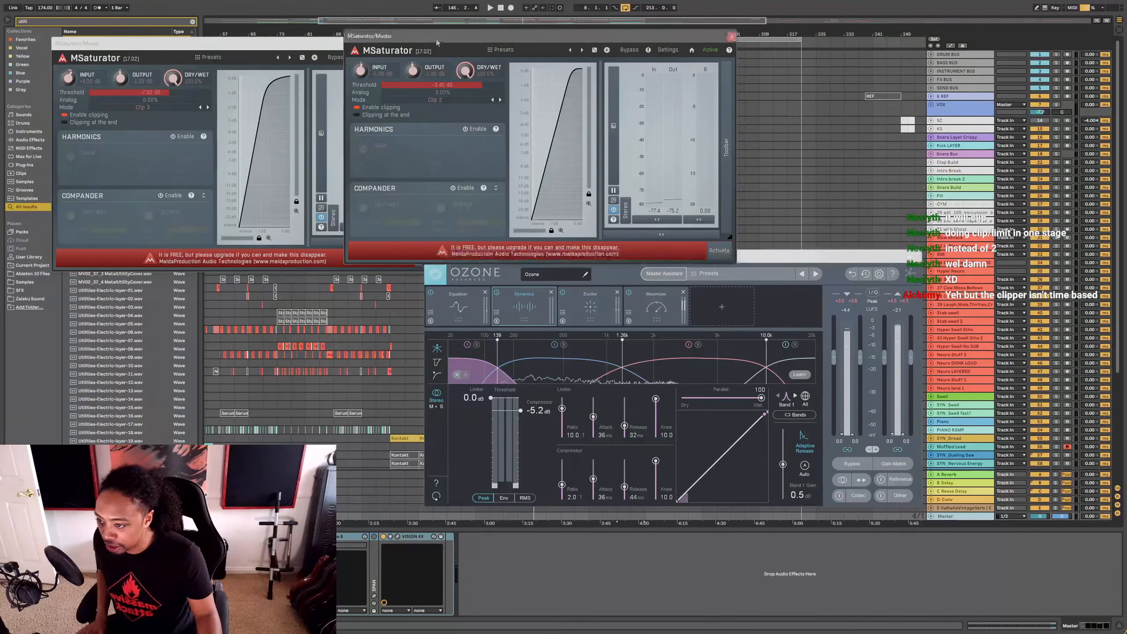
{"action": "left_click", "coordinate": [301, 44]}
{"action": "left_click_drag", "start_coordinate": [302, 45], "coordinate": [300, 39]}
{"action": "left_click", "coordinate": [478, 38]}
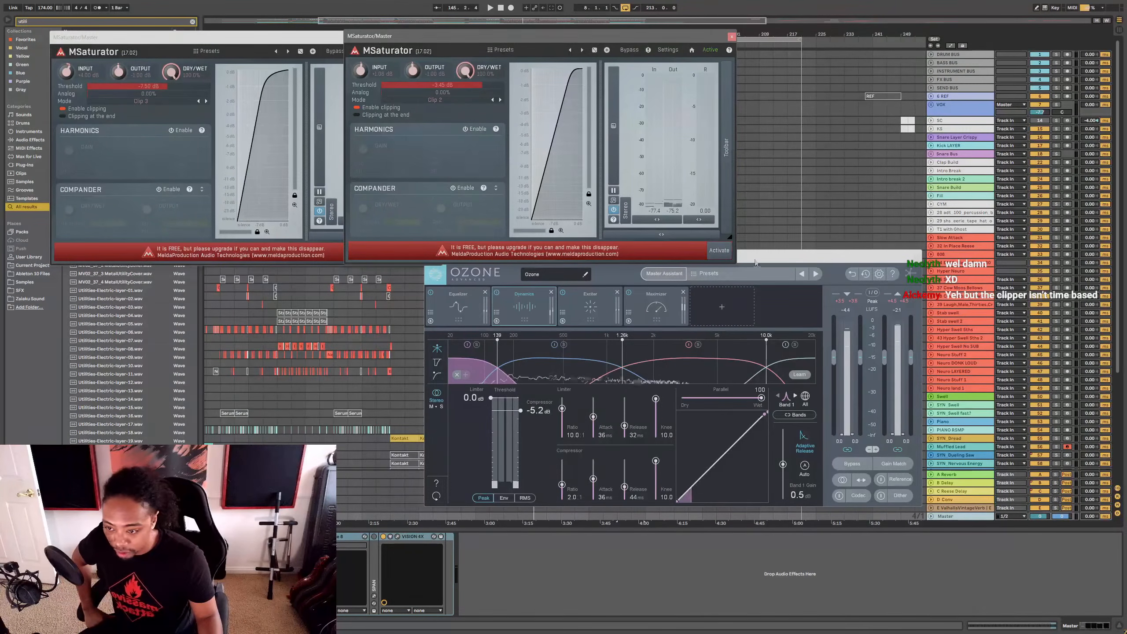
{"action": "left_click_drag", "start_coordinate": [754, 262], "coordinate": [684, 279]}
{"action": "left_click", "coordinate": [591, 327]}
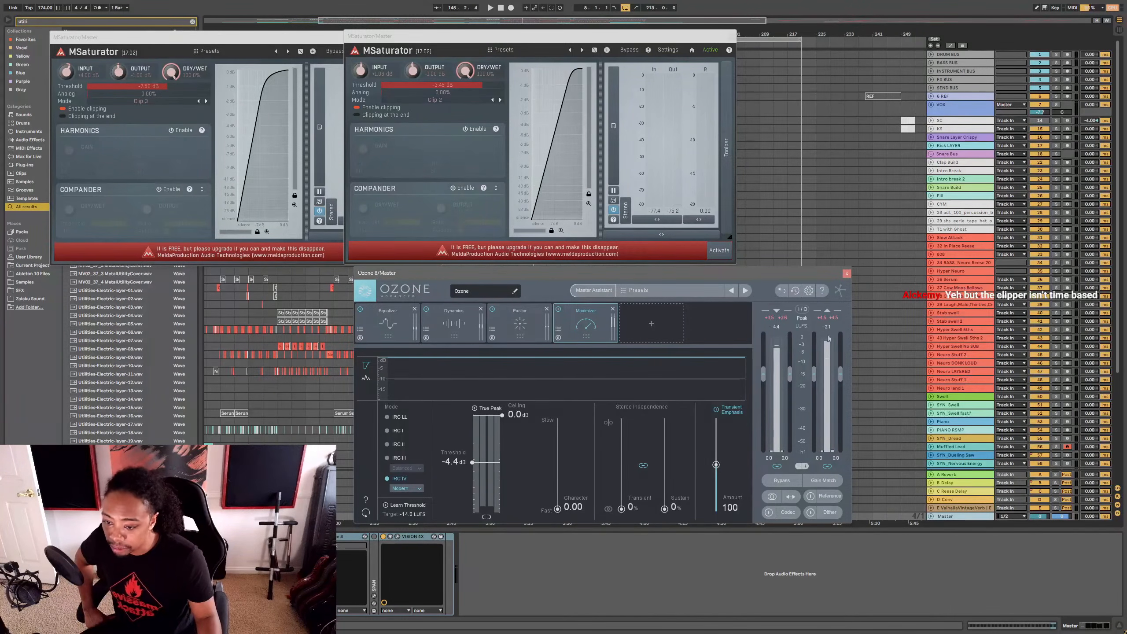
Step: Close both MSaturator windows and Ozone, then briefly reopen Ozone to view the Maximizer and close it again
{"action": "left_click", "coordinate": [732, 36]}
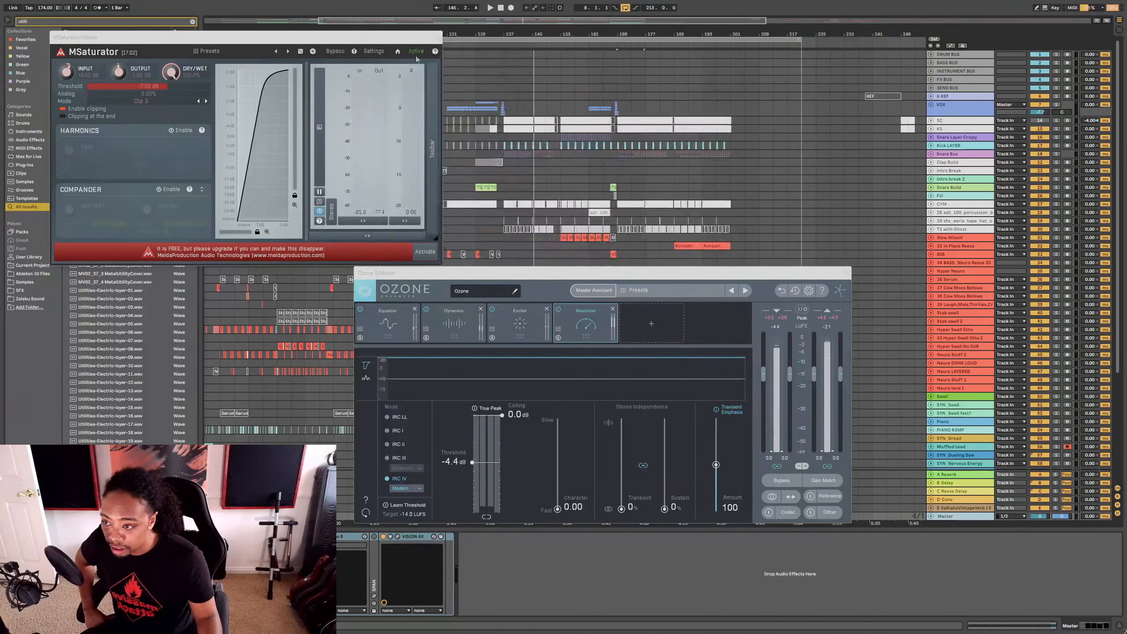
{"action": "left_click", "coordinate": [438, 38]}
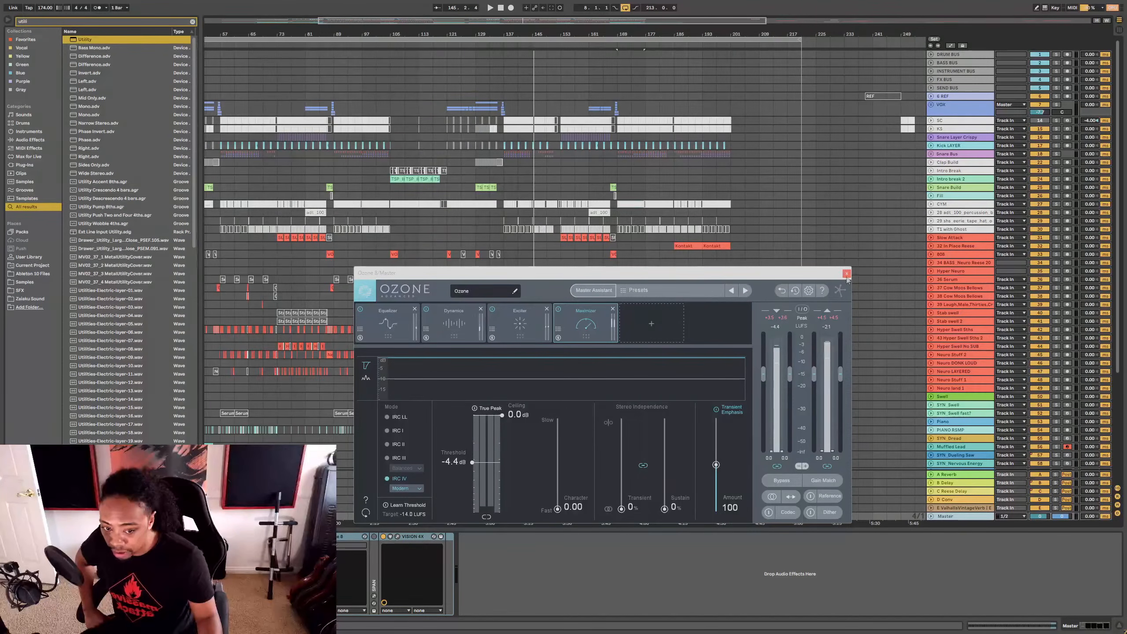
{"action": "left_click", "coordinate": [847, 274]}
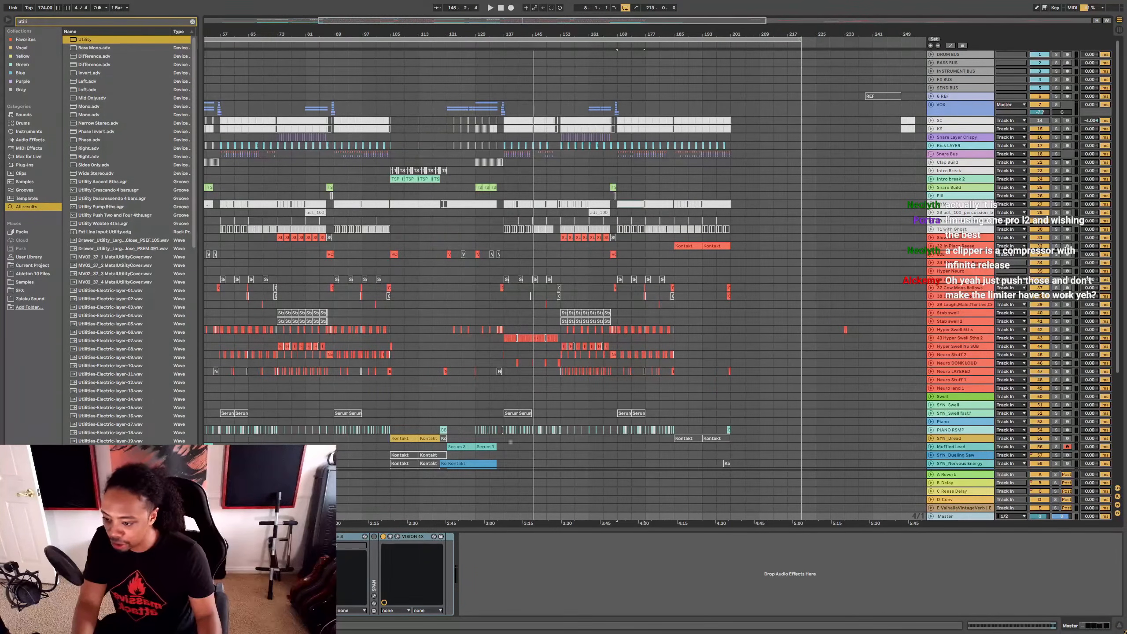
{"action": "left_click", "coordinate": [321, 536]}
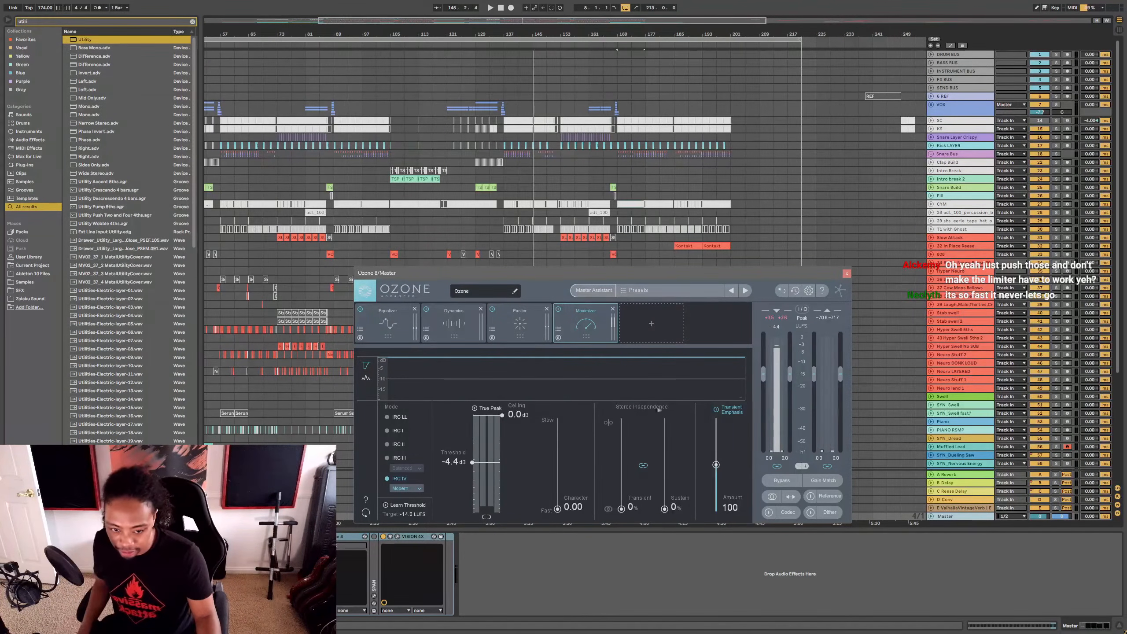
{"action": "left_click", "coordinate": [846, 274]}
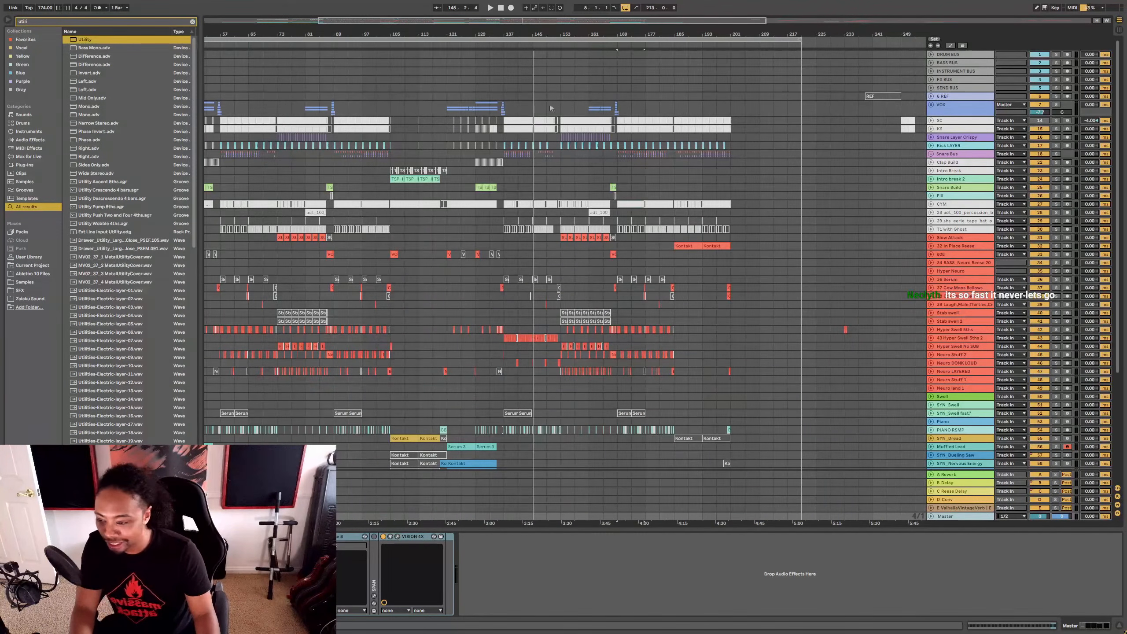
Step: Play the arrangement from about bar 49, ahead of the first drop, and reopen the Master's Ozone
{"action": "left_click", "coordinate": [504, 80]}
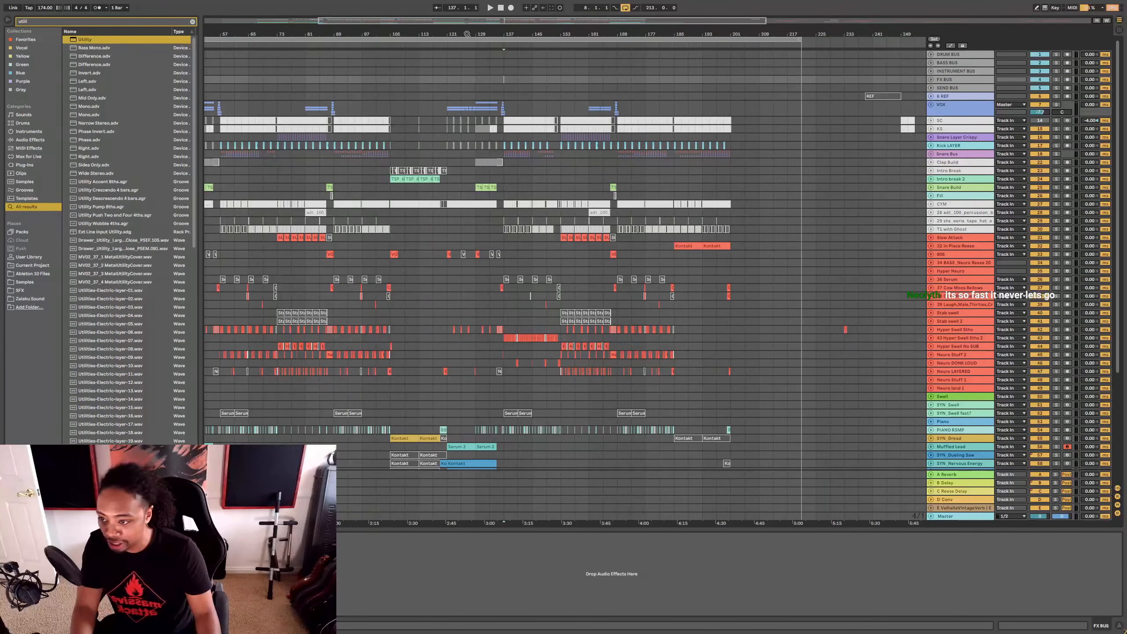
{"action": "key", "text": "minus"}
{"action": "left_click", "coordinate": [301, 85]}
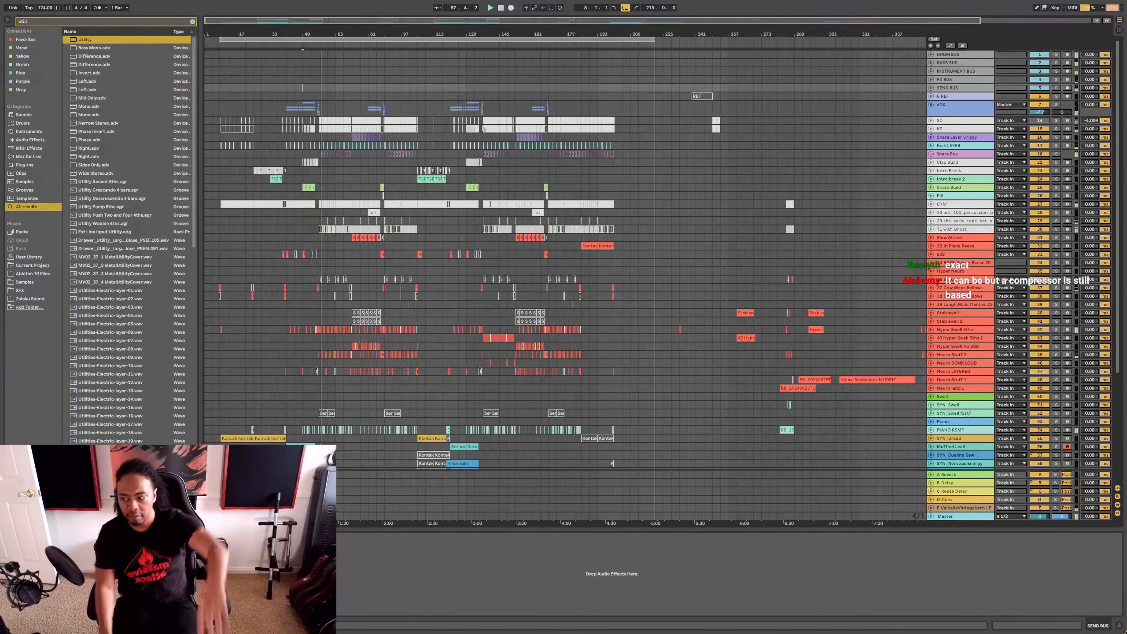
{"action": "left_click", "coordinate": [961, 516]}
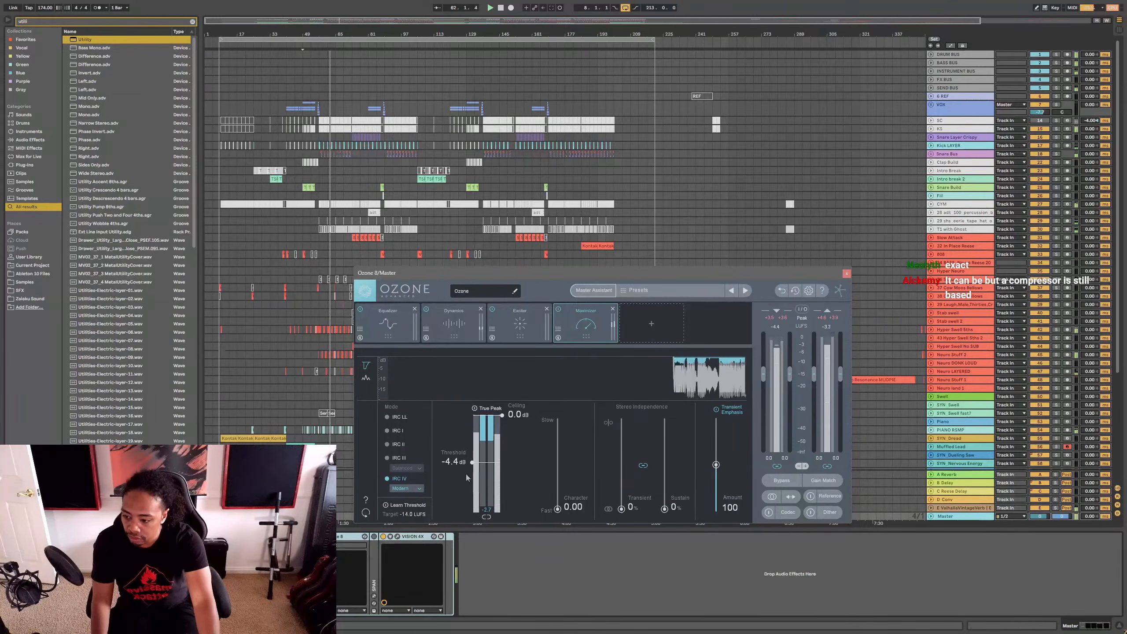
Step: Set the Ozone Maximizer's threshold to -4.0 dB and check the first drop's output loudness
{"action": "left_click_drag", "start_coordinate": [462, 463], "coordinate": [461, 461]}
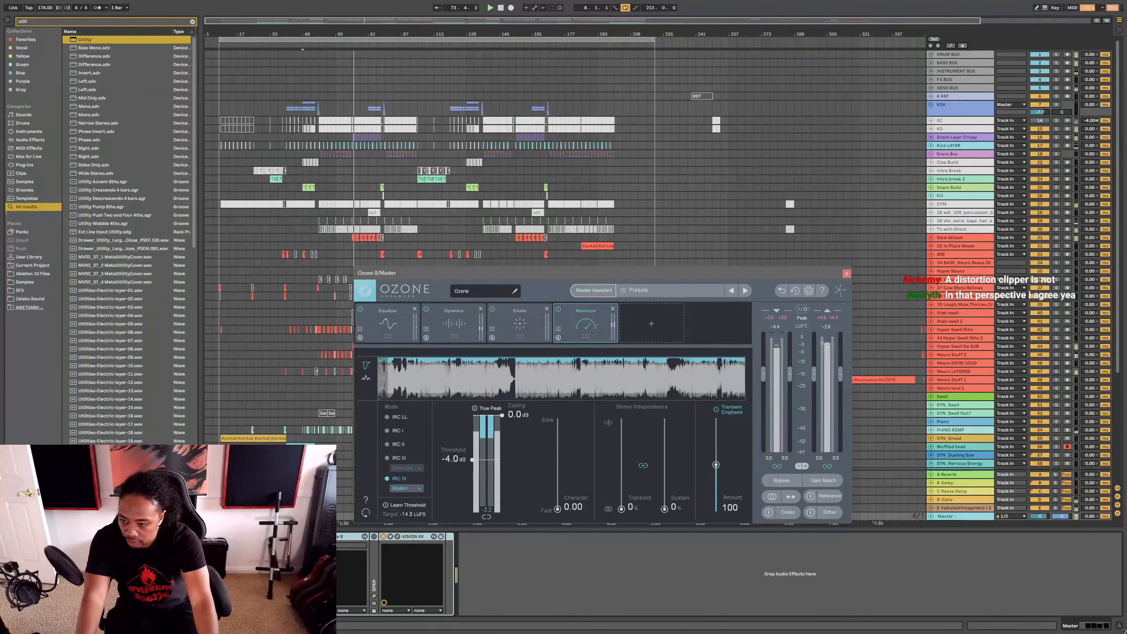
{"action": "left_click", "coordinate": [827, 328]}
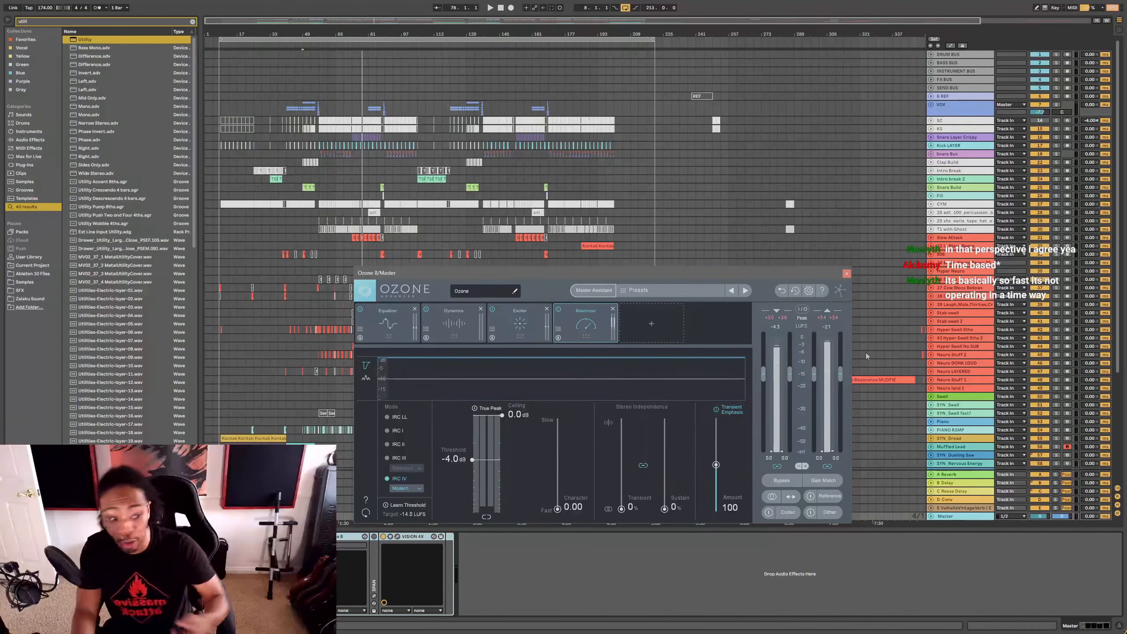
{"action": "left_click", "coordinate": [791, 177]}
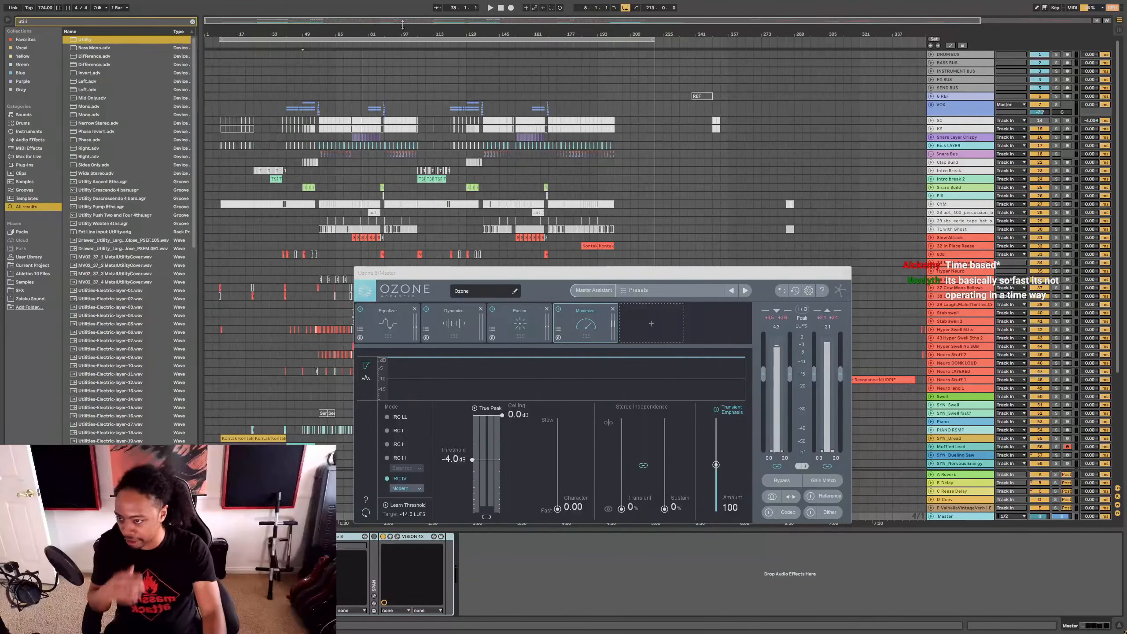
Step: Leave full-screen view and open the recent set DNB_Returned Ghost.als
{"action": "key", "text": "F11"}
{"action": "key", "text": "alt+f"}
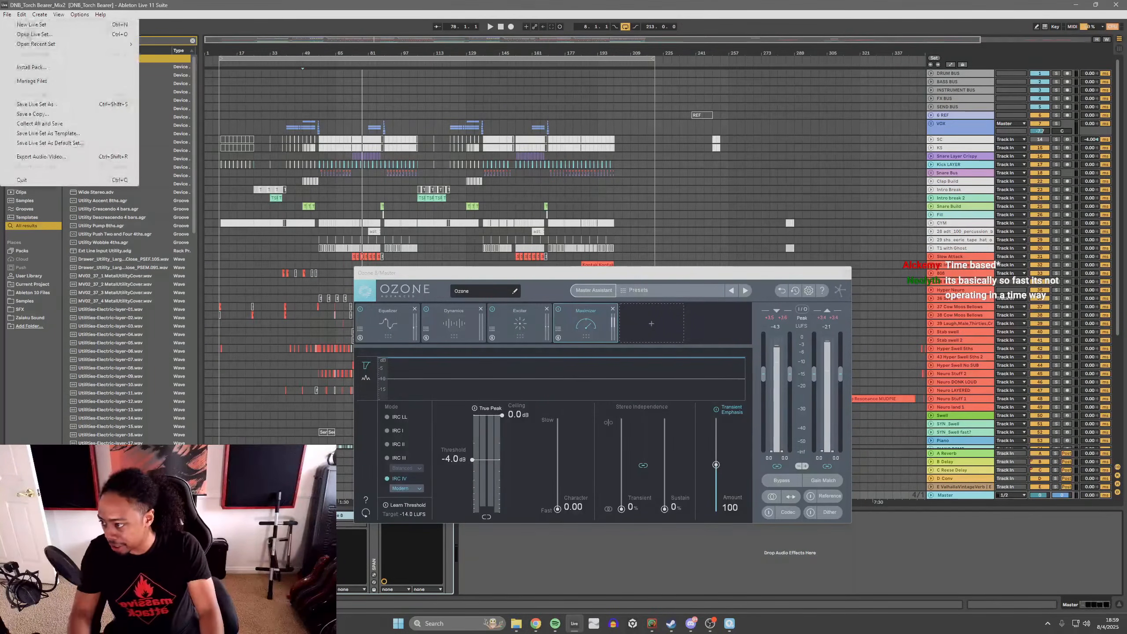
{"action": "mouse_move", "coordinate": [34, 46]}
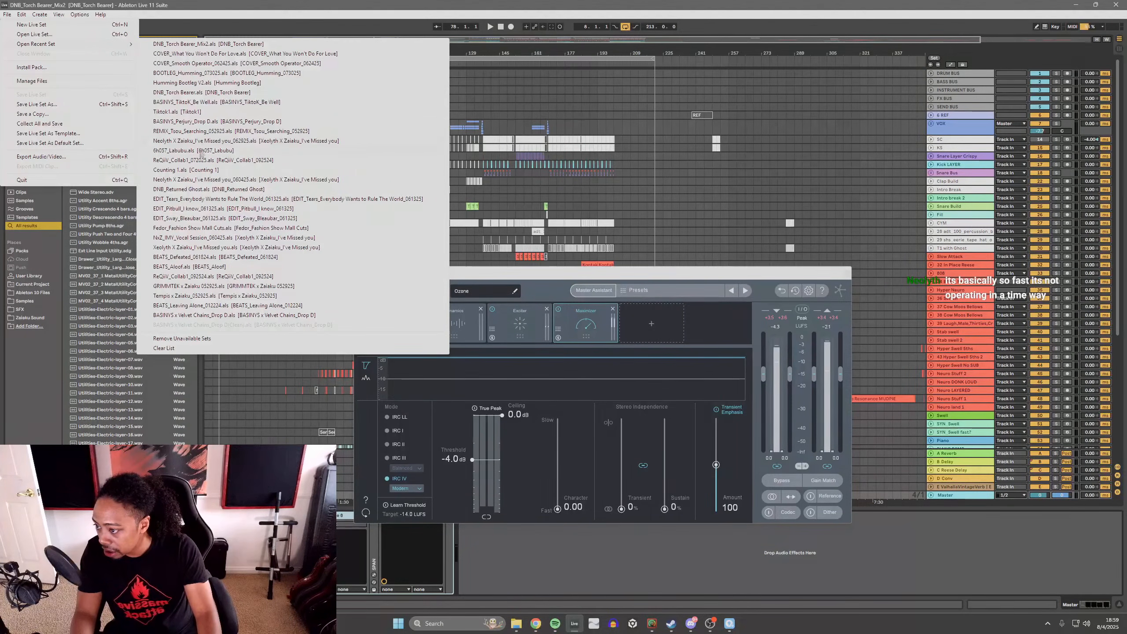
{"action": "left_click", "coordinate": [199, 190]}
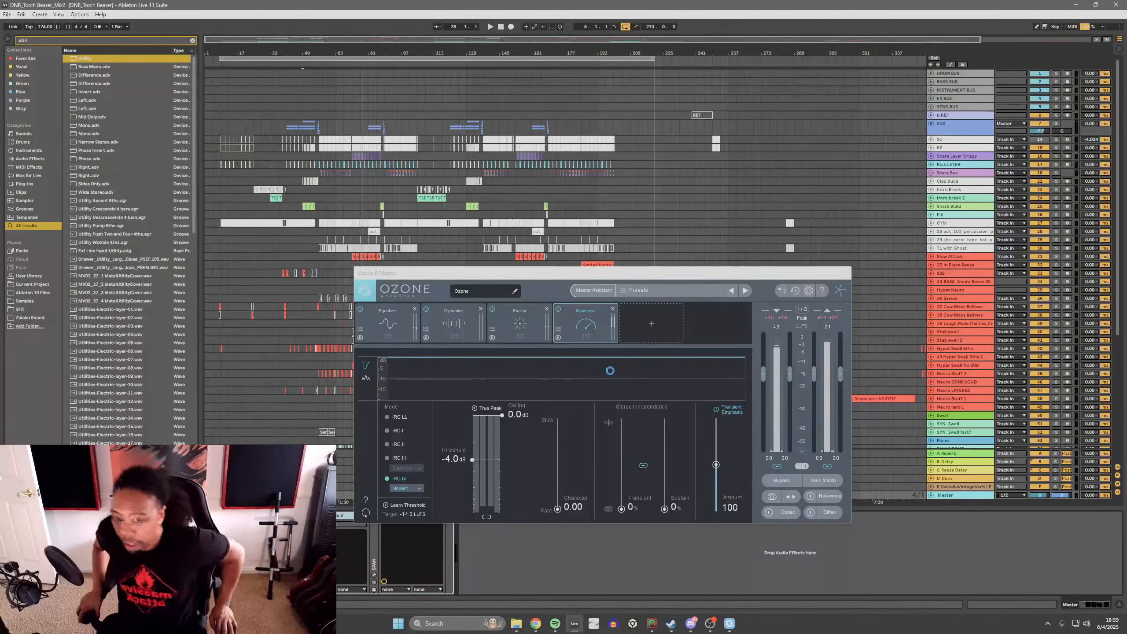
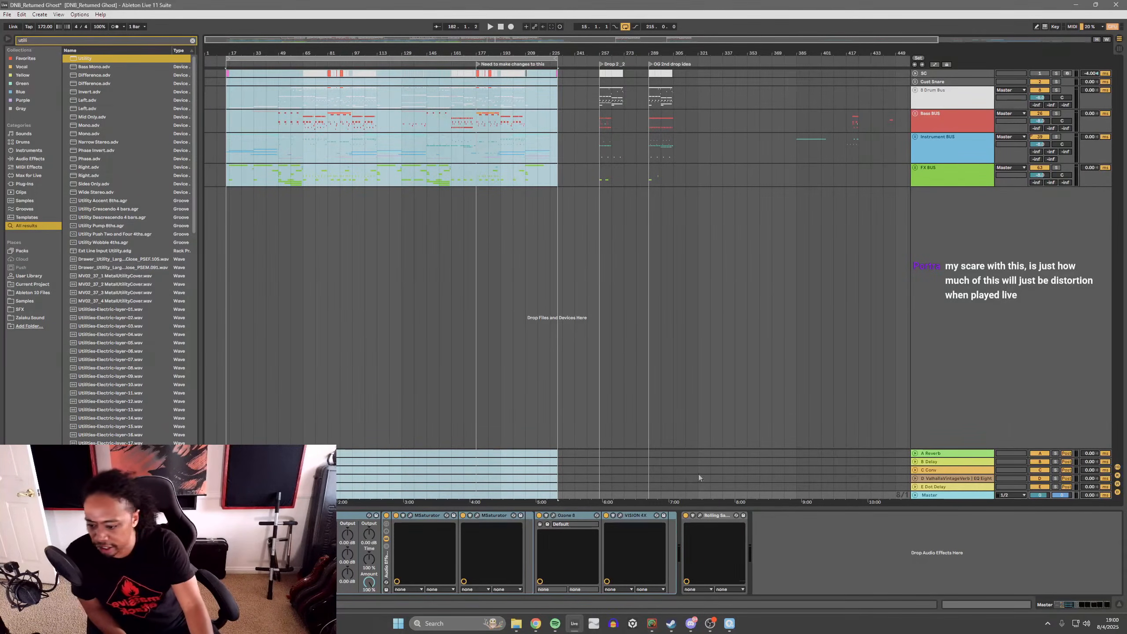
{"action": "left_click", "coordinate": [310, 515]}
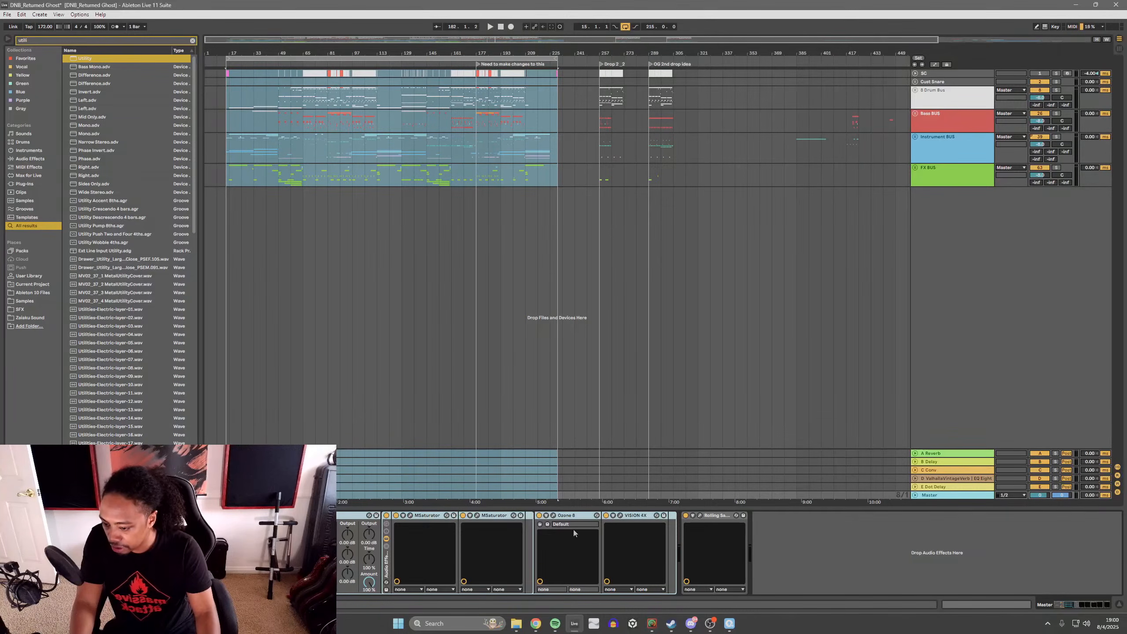
{"action": "left_click", "coordinate": [711, 516]}
{"action": "key", "text": "Delete"}
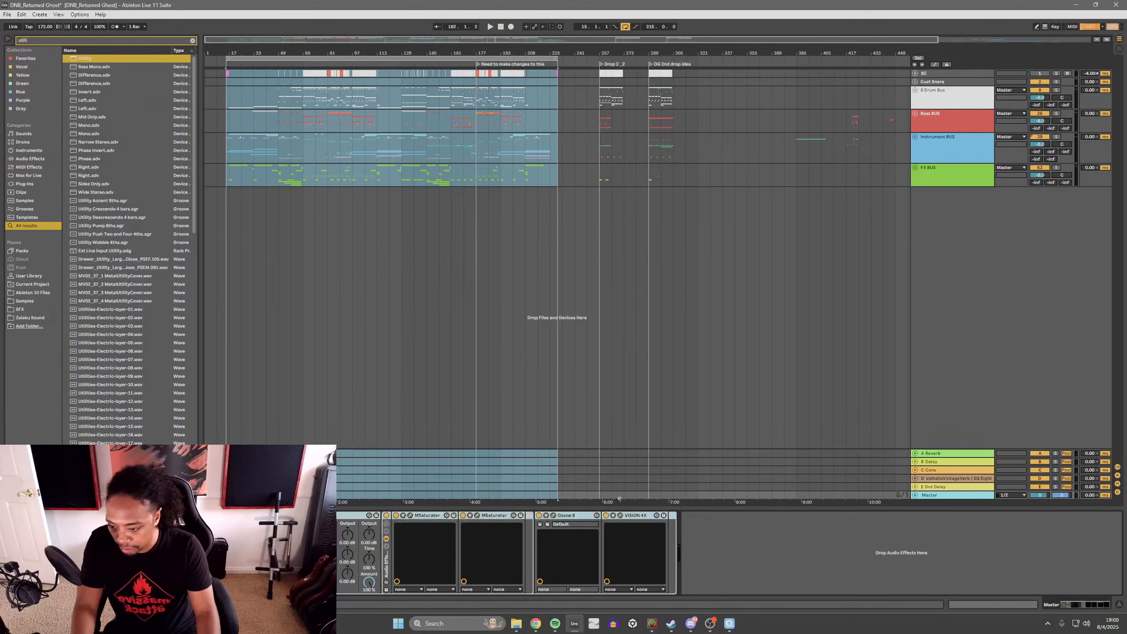
Step: Play the song from the SC track's first clip in full-screen view and inspect the Instrument BUS and Master device chains
{"action": "scroll", "coordinate": [312, 144], "scroll_direction": "up", "scroll_amount": 3}
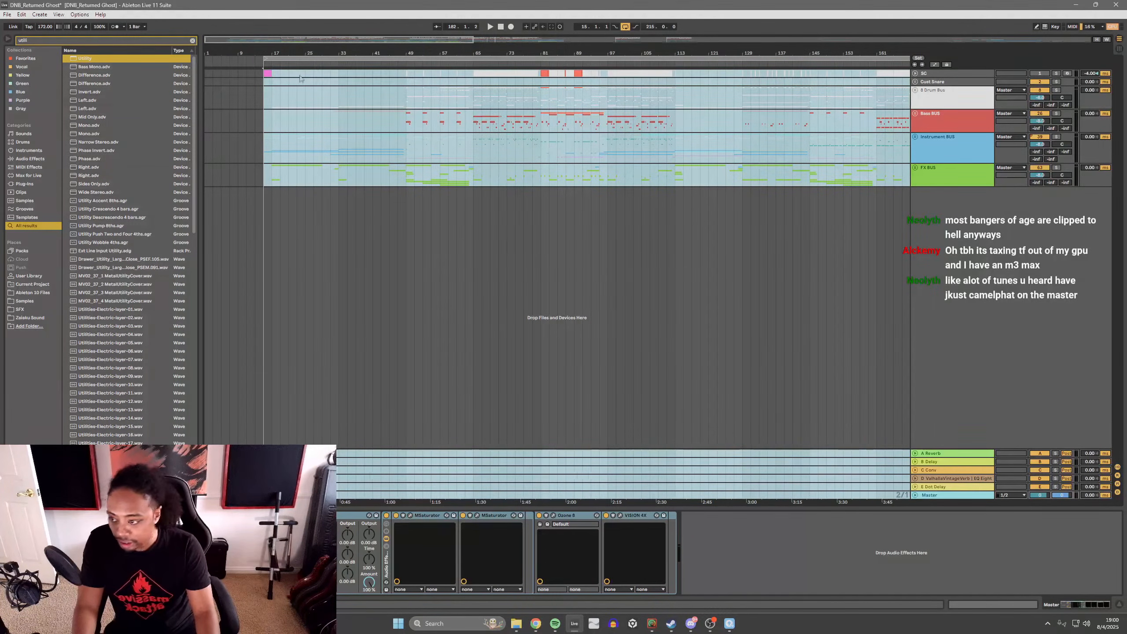
{"action": "left_click", "coordinate": [269, 73]}
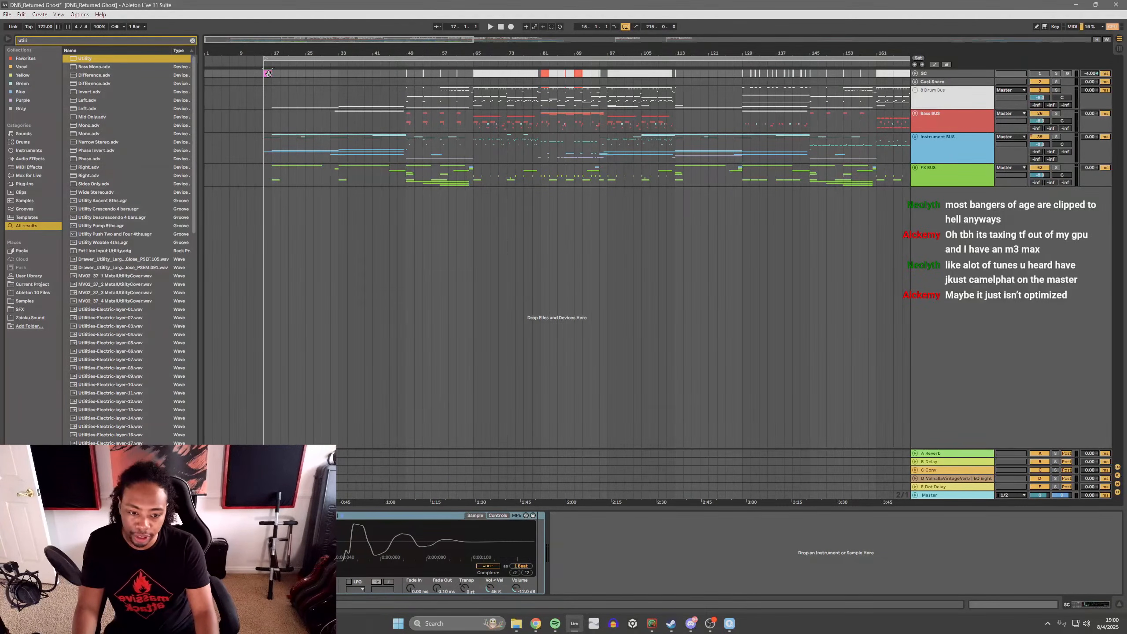
{"action": "key", "text": "space"}
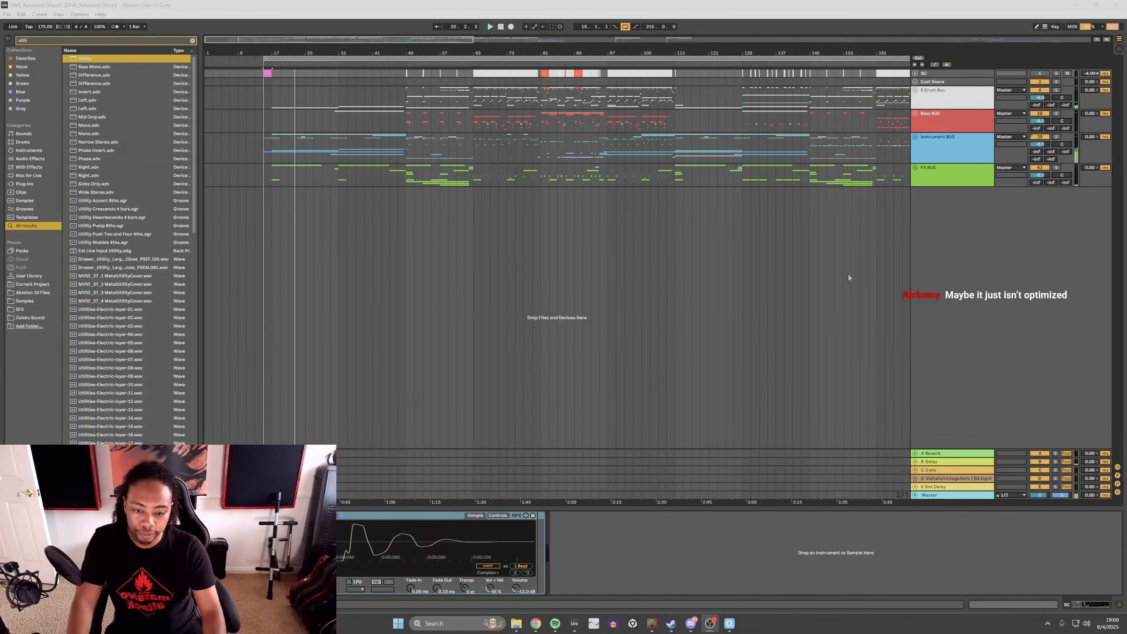
{"action": "left_click", "coordinate": [862, 158]}
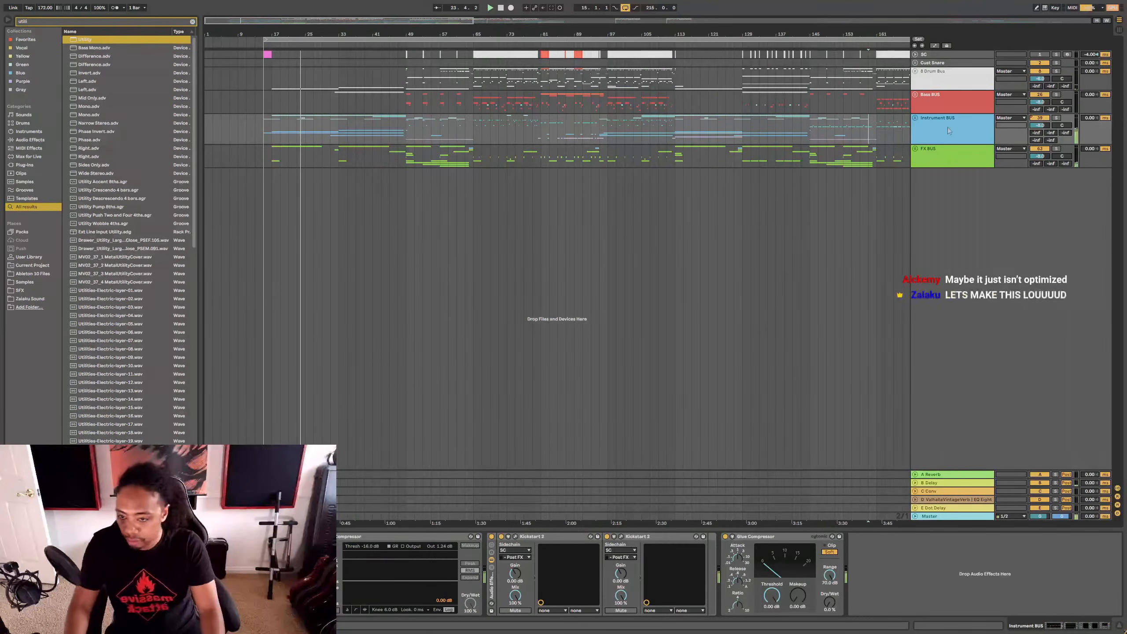
{"action": "left_click", "coordinate": [950, 129]}
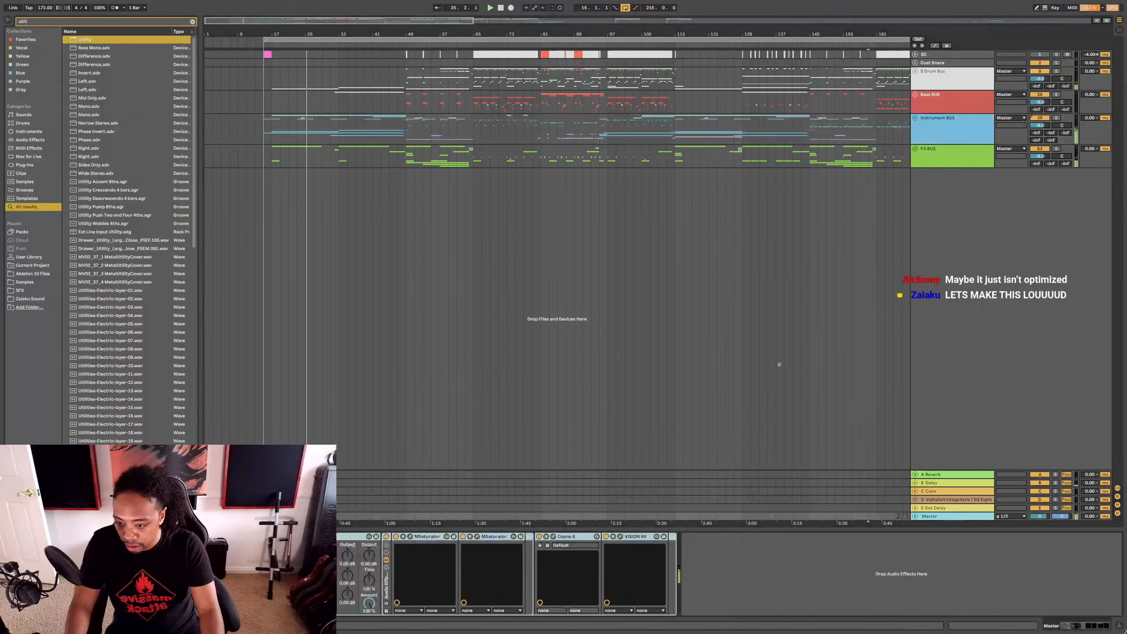
{"action": "left_click", "coordinate": [949, 130]}
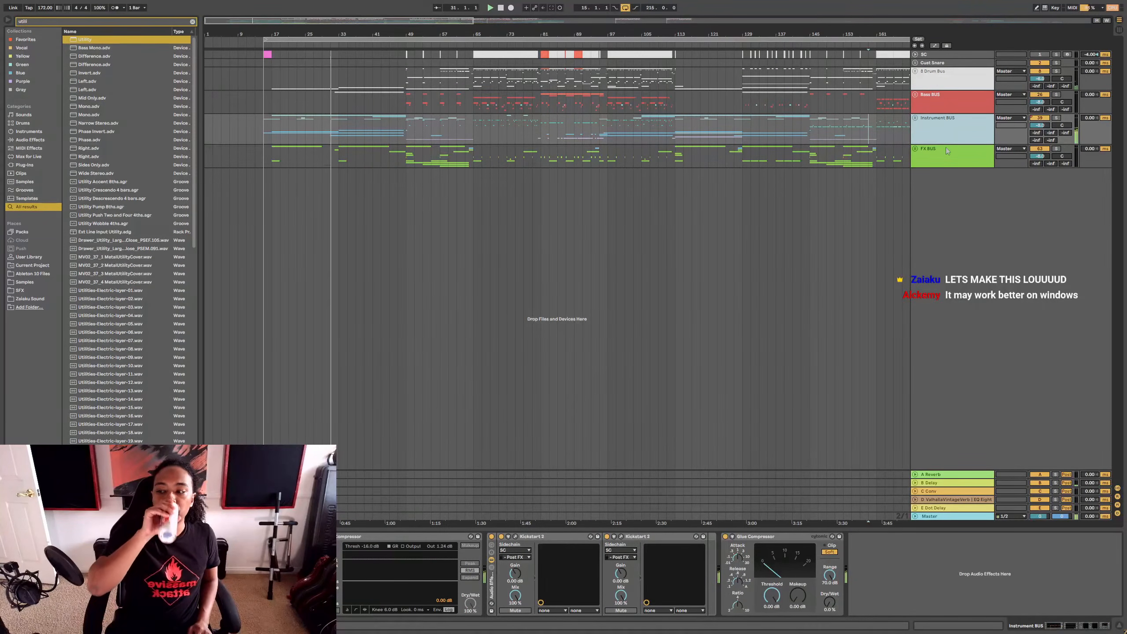
{"action": "left_click_drag", "start_coordinate": [1039, 517], "coordinate": [1039, 604]}
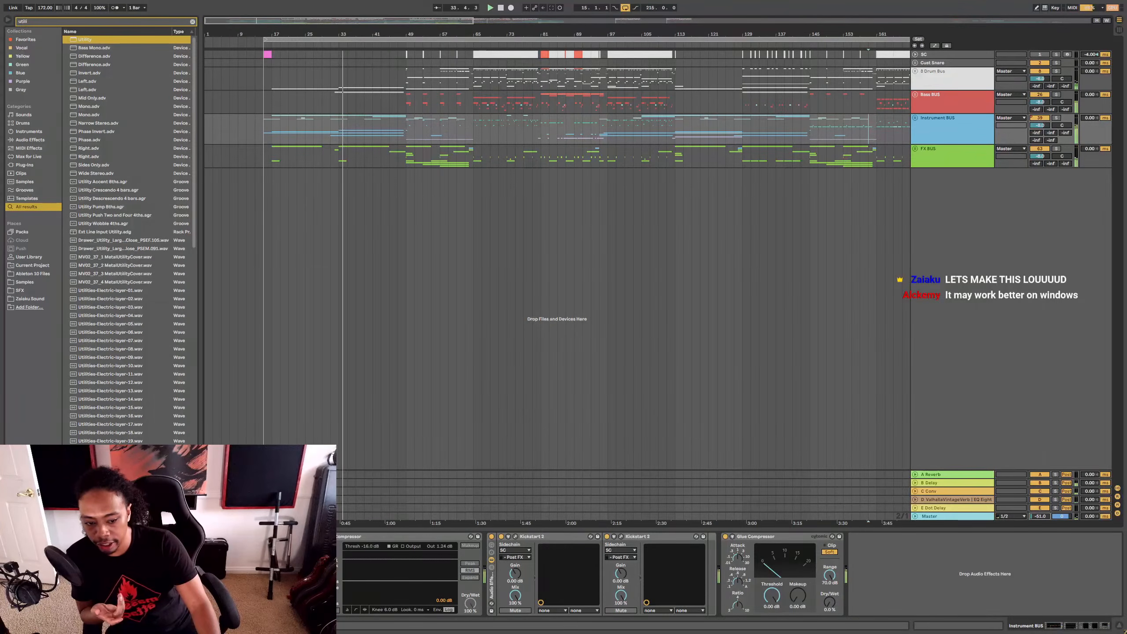
{"action": "left_click_drag", "start_coordinate": [1039, 516], "coordinate": [1039, 462]}
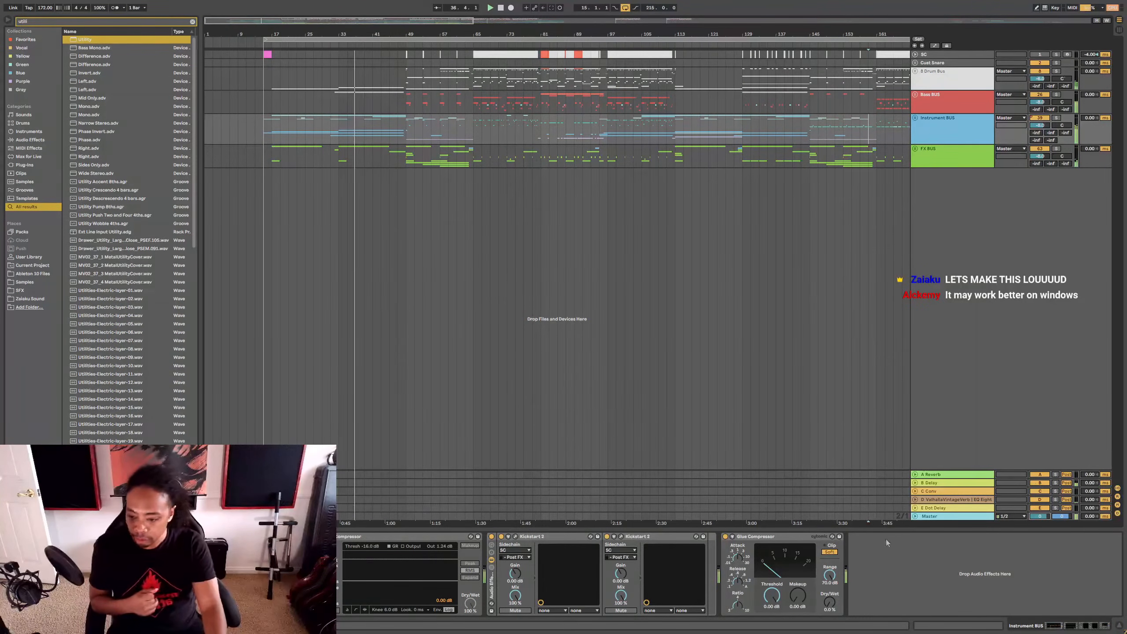
{"action": "left_click", "coordinate": [926, 517]}
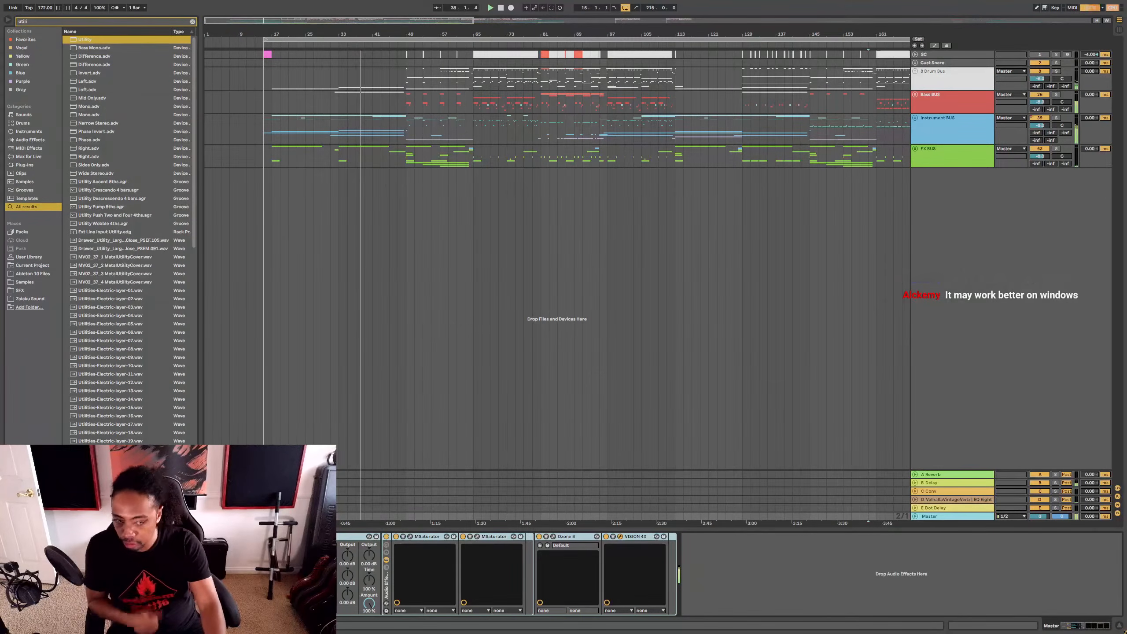
Step: Shrink the VISION 4X waveform window and place it in the empty area below the track headers
{"action": "left_click_drag", "start_coordinate": [1125, 66], "coordinate": [553, 66]}
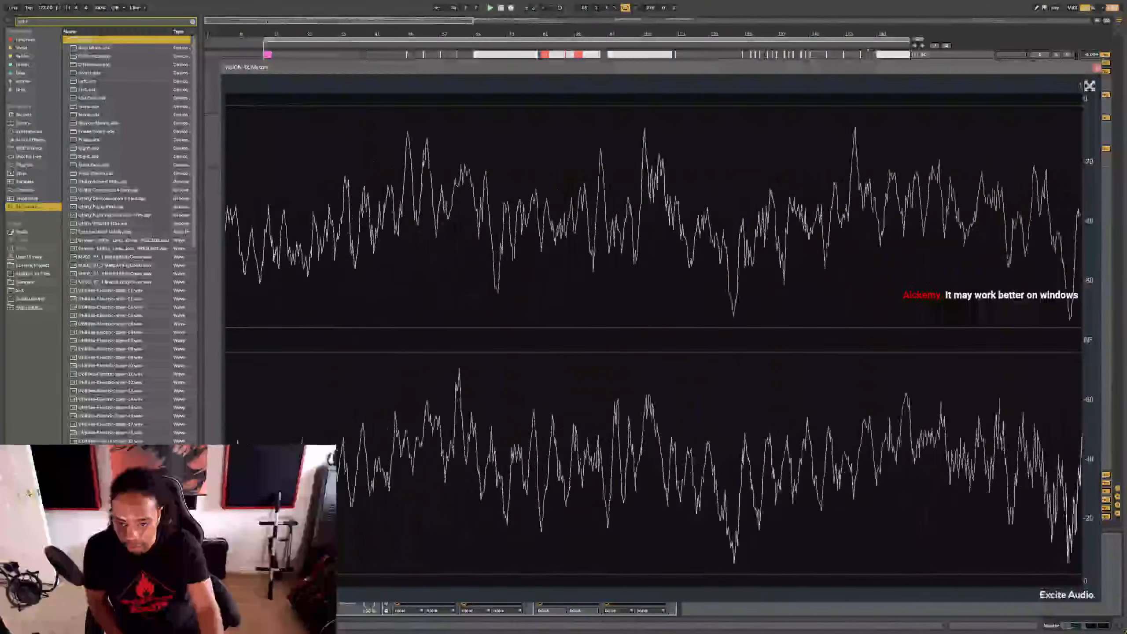
{"action": "left_click_drag", "start_coordinate": [1100, 60], "coordinate": [1035, 197]}
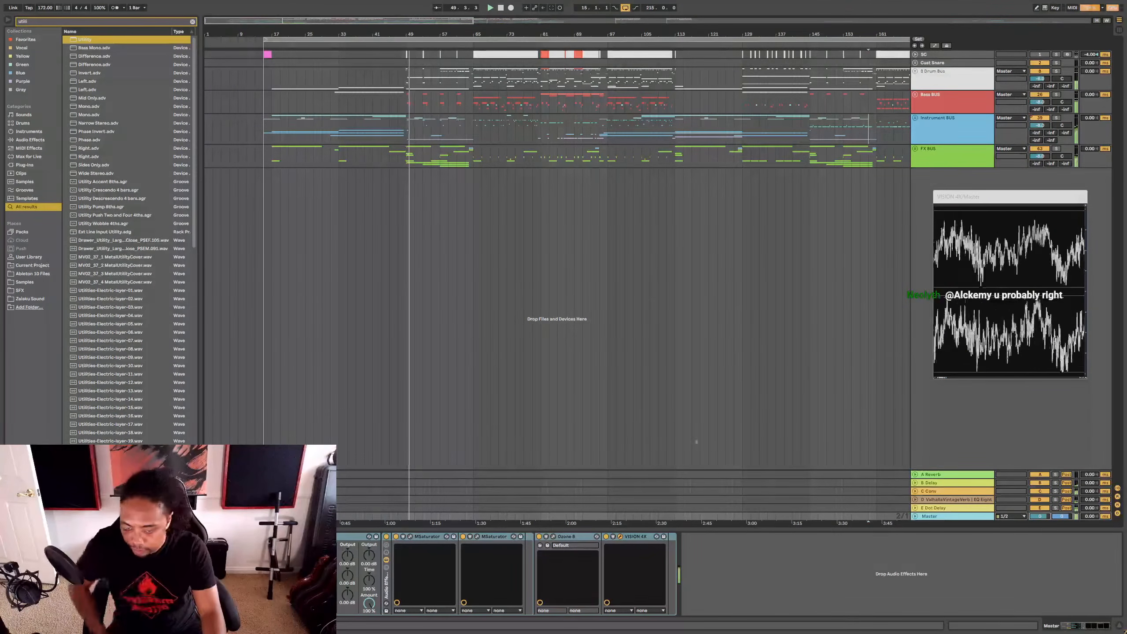
Step: Open both MSaturator windows from the Master chain and arrange them side by side
{"action": "left_click", "coordinate": [583, 543]}
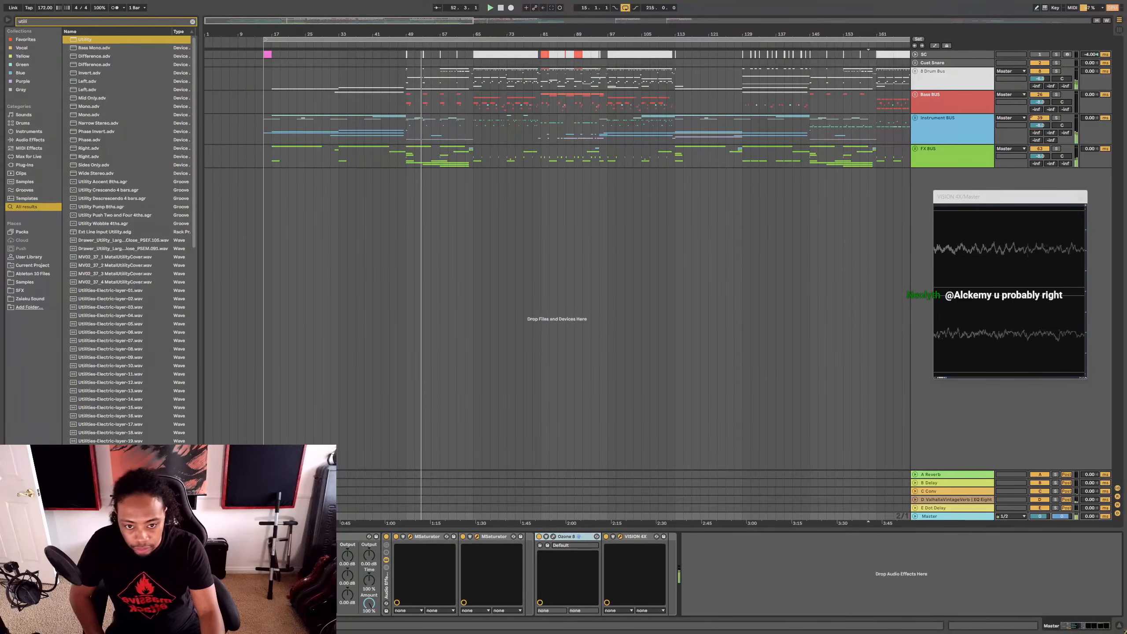
{"action": "left_click", "coordinate": [410, 536]}
{"action": "left_click_drag", "start_coordinate": [562, 141], "coordinate": [226, 133]}
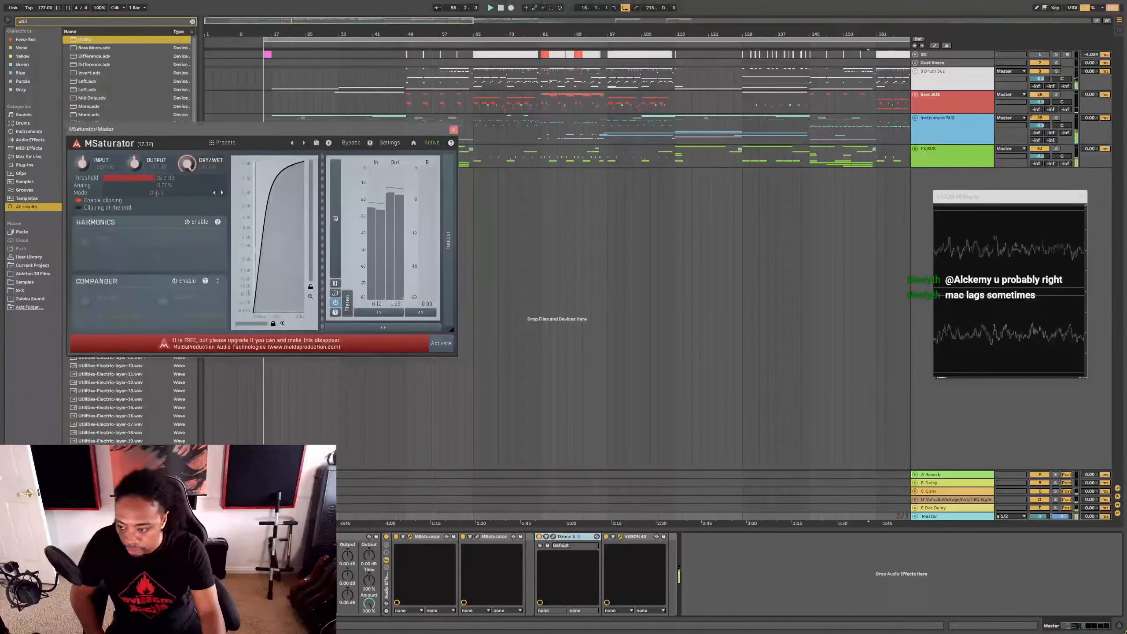
{"action": "left_click", "coordinate": [477, 536]}
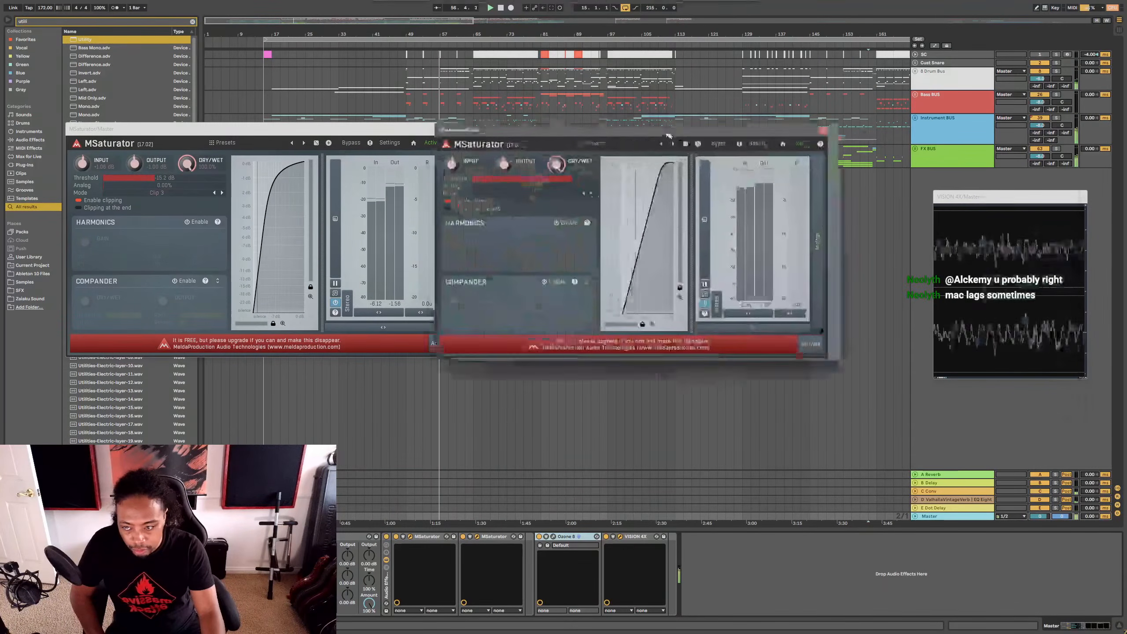
{"action": "left_click_drag", "start_coordinate": [670, 135], "coordinate": [709, 123]}
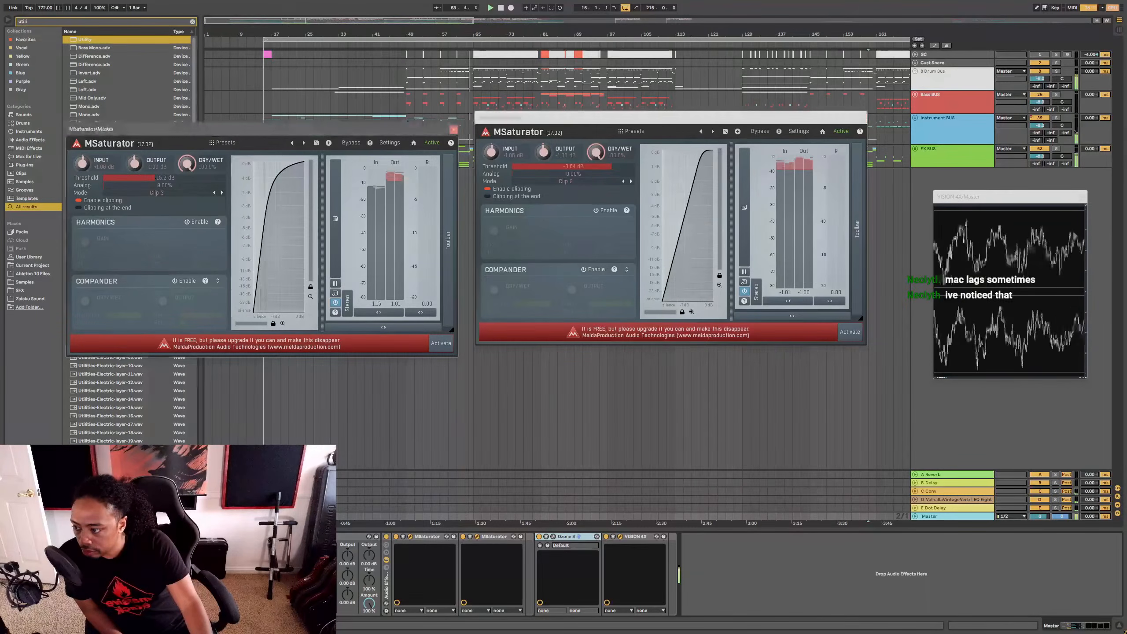
Step: Fine-tune the clipping thresholds of both Master MSaturators during playback, setting the second one to -4.34 dB
{"action": "left_click_drag", "start_coordinate": [117, 178], "coordinate": [155, 177]}
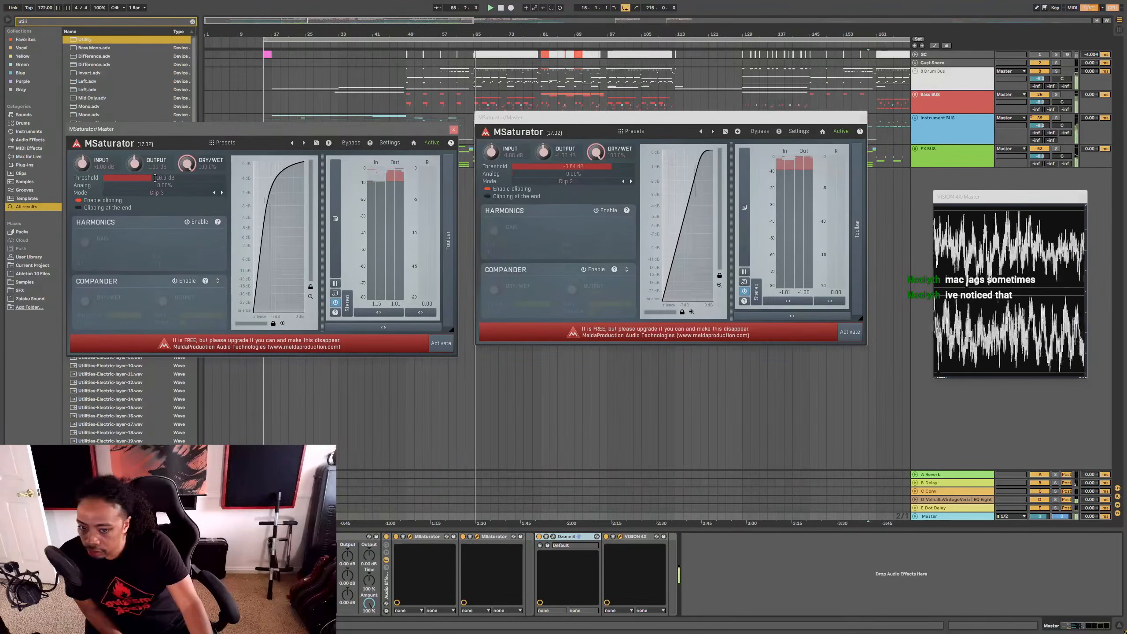
{"action": "left_click", "coordinate": [583, 172]}
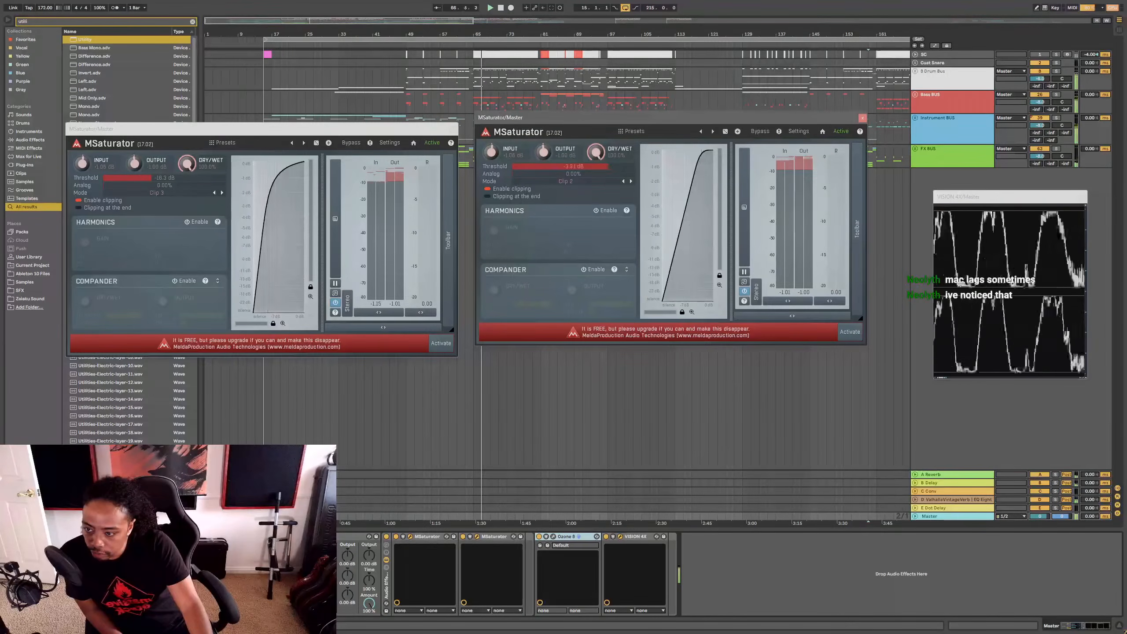
{"action": "left_click", "coordinate": [156, 181]}
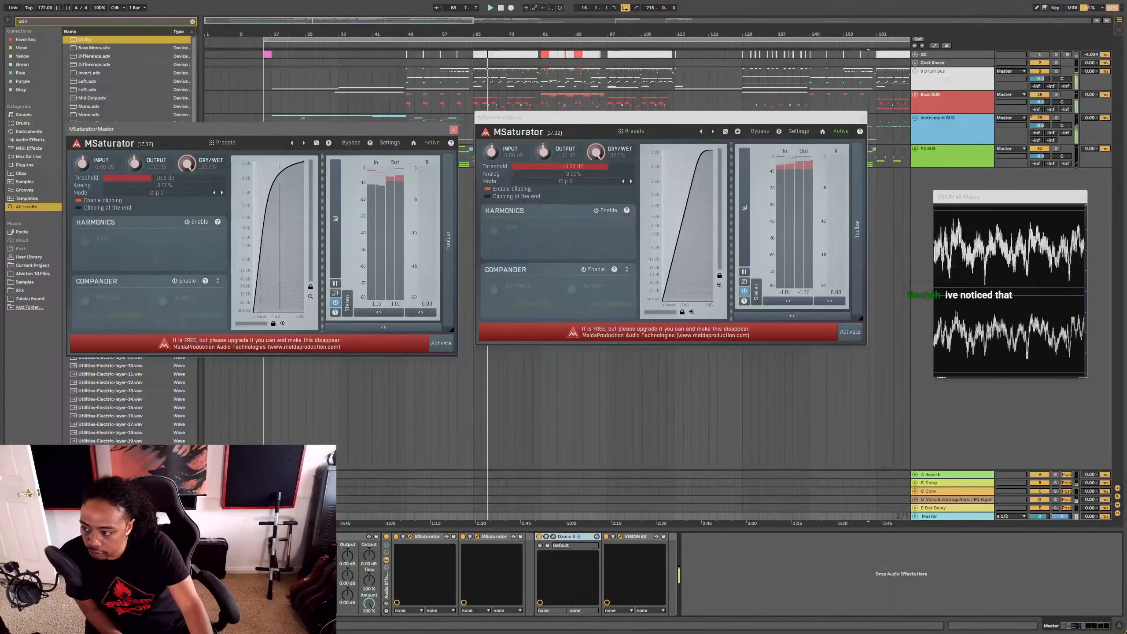
Step: Show the Bass BUS device chain and look through its effects up to the Glue Compressor
{"action": "left_click", "coordinate": [955, 74]}
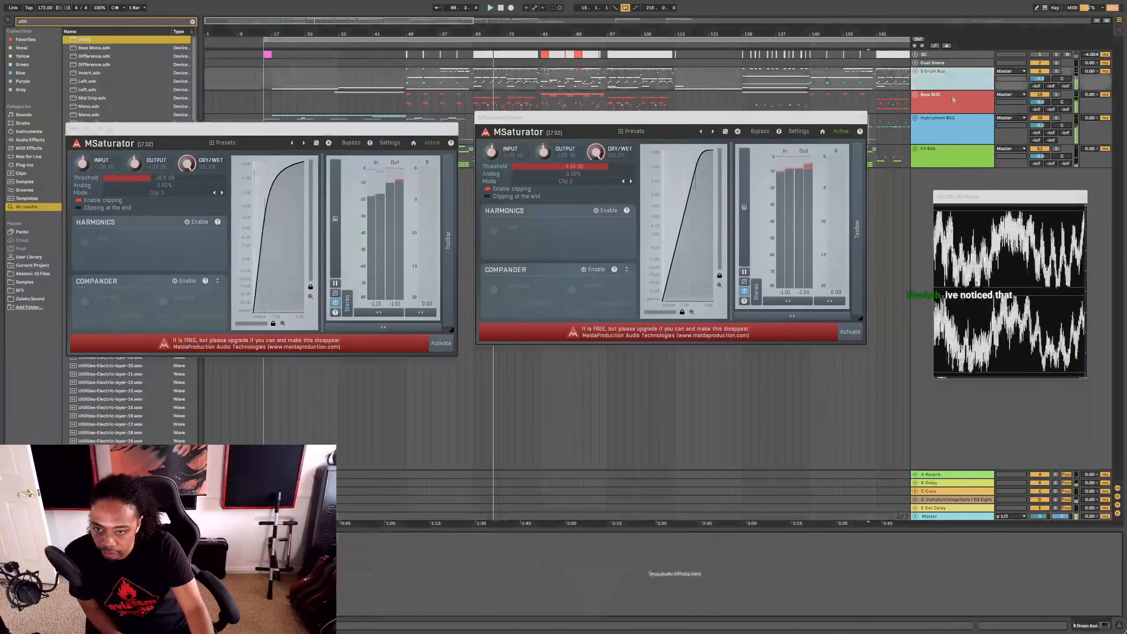
{"action": "left_click", "coordinate": [952, 98]}
{"action": "left_click_drag", "start_coordinate": [434, 556], "coordinate": [313, 559]}
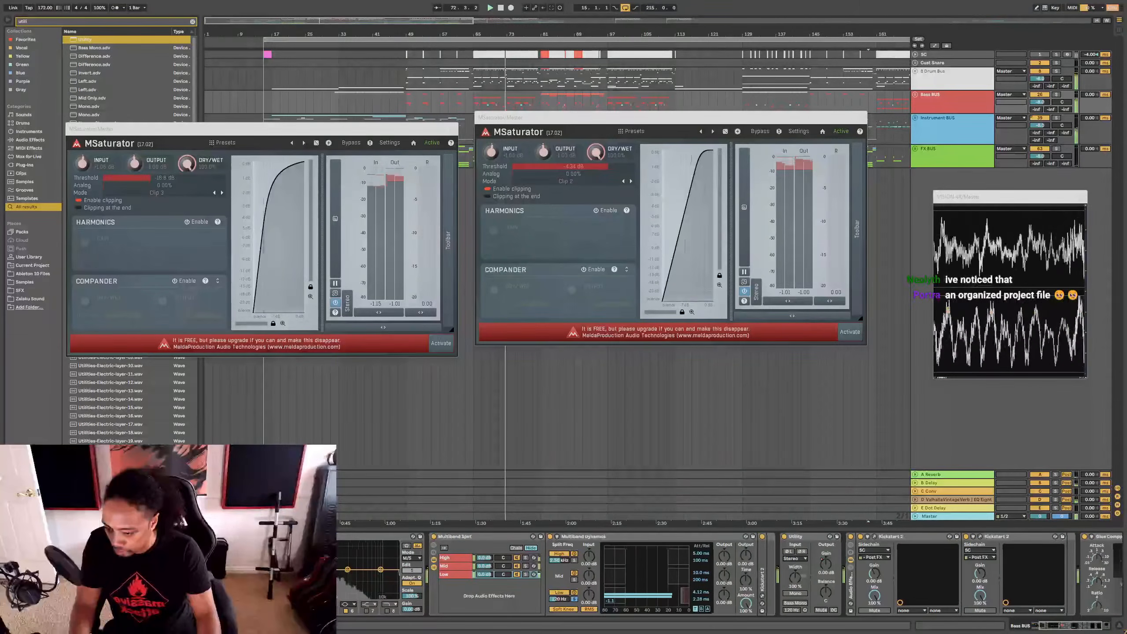
{"action": "left_click_drag", "start_coordinate": [674, 570], "coordinate": [546, 572]}
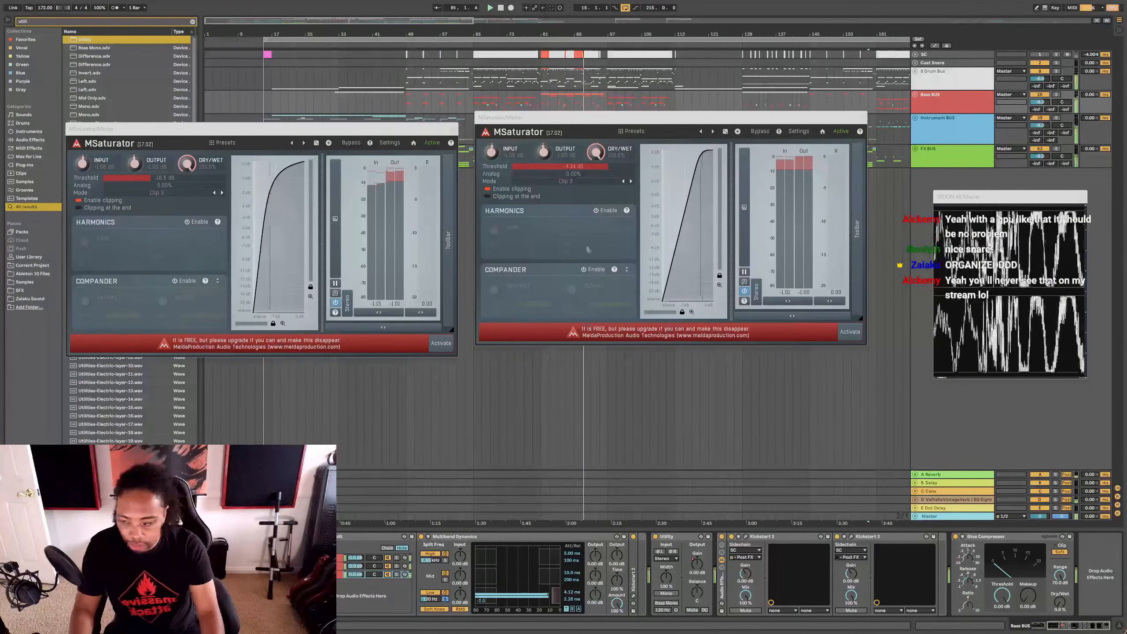
Step: Close both MSaturator windows
{"action": "left_click", "coordinate": [587, 122]}
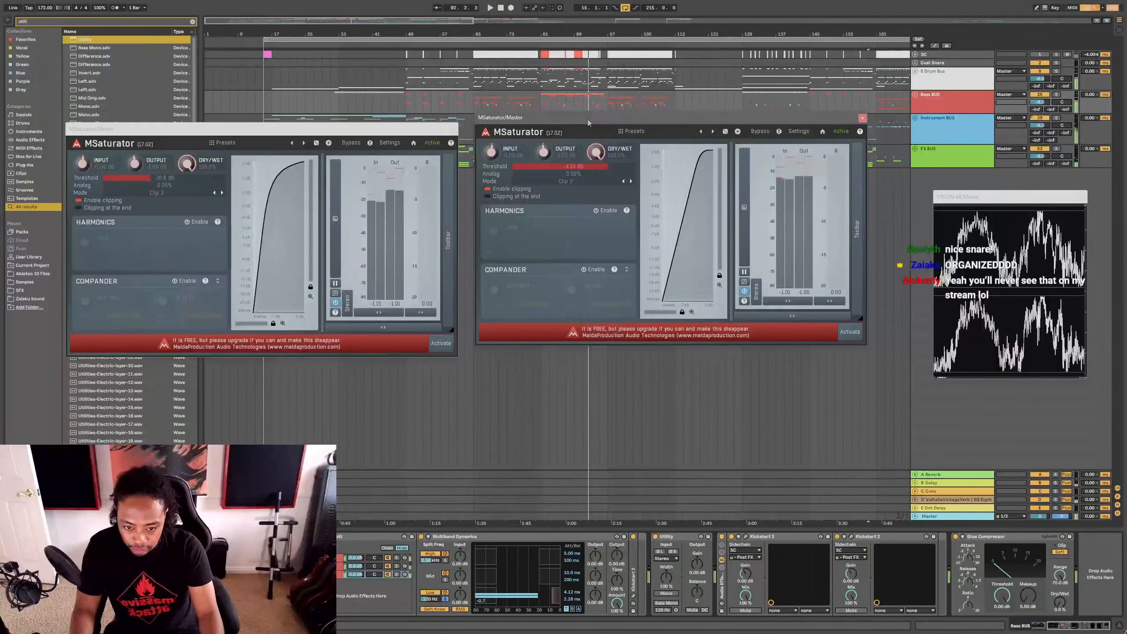
{"action": "left_click", "coordinate": [862, 118]}
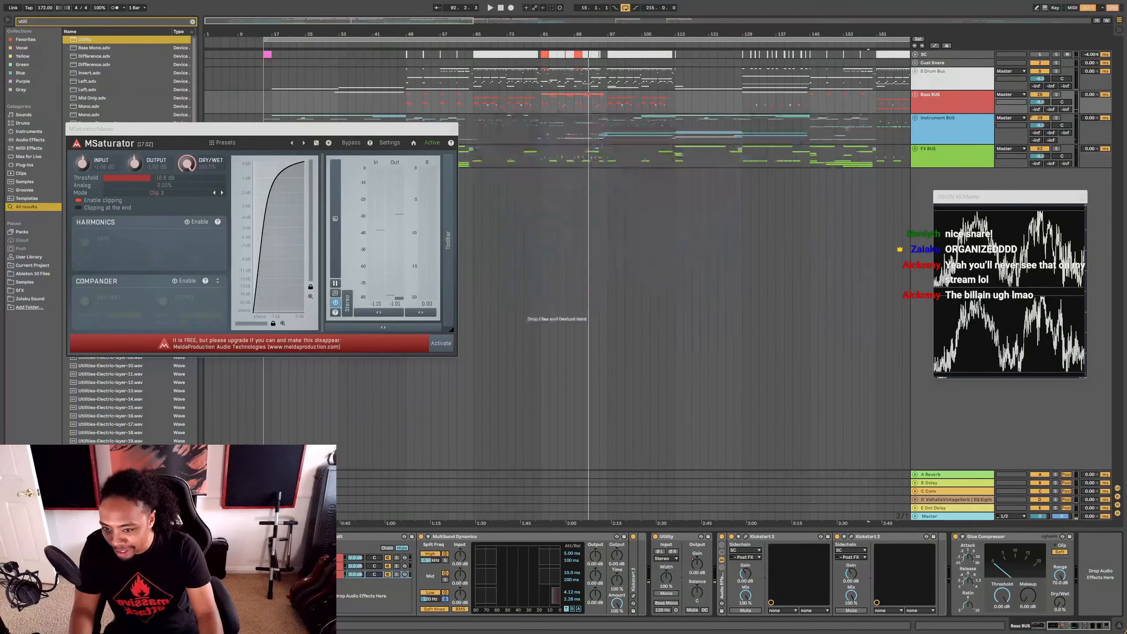
{"action": "left_click", "coordinate": [453, 130]}
Step: Solo the FX BUS, unfold its tracks and play the section around bar 73 to locate the vocal sound
{"action": "left_click", "coordinate": [556, 157]}
{"action": "key", "text": "space"}
{"action": "key", "text": "s"}
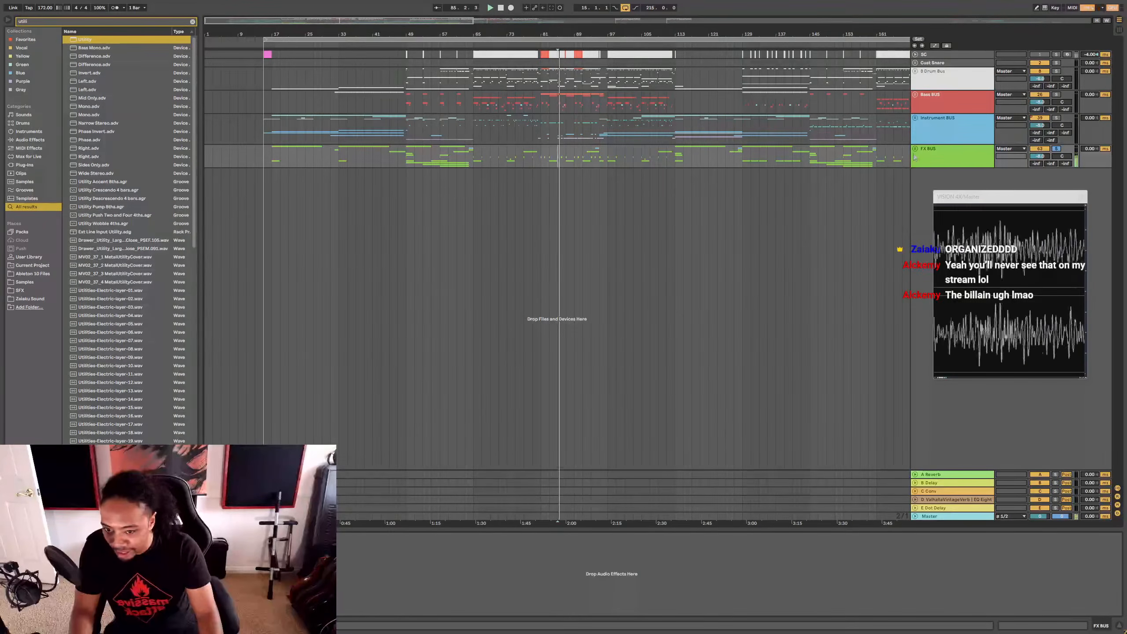
{"action": "left_click", "coordinate": [915, 149]}
{"action": "scroll", "coordinate": [551, 275], "scroll_direction": "down", "scroll_amount": 3}
{"action": "left_click", "coordinate": [499, 311]}
{"action": "key", "text": "space"}
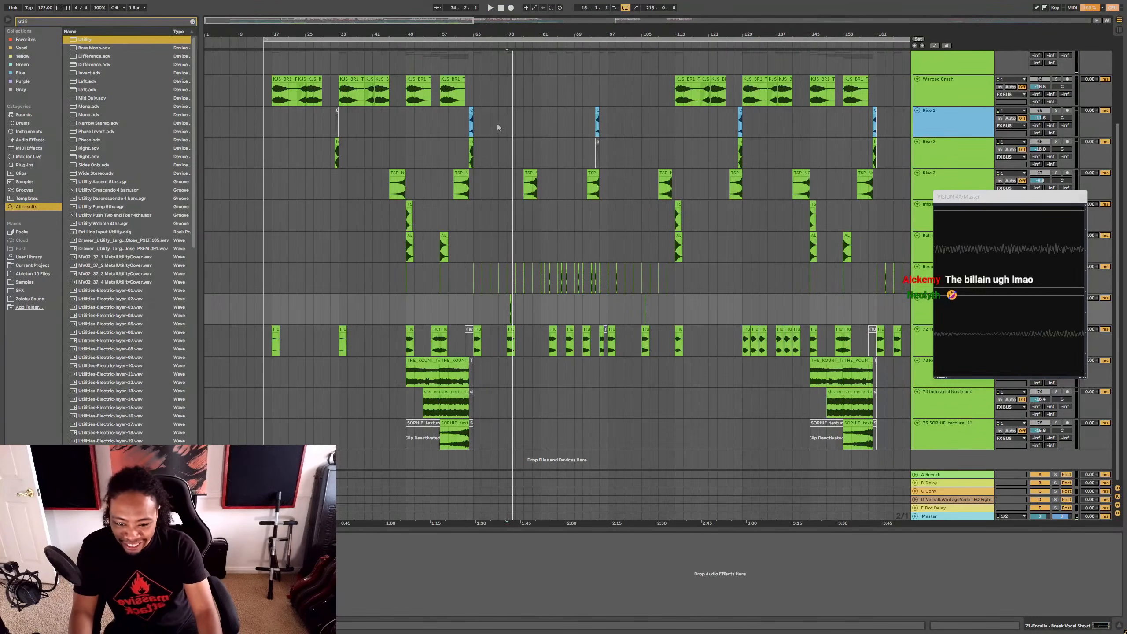
Step: Zoom in on the Break Vocal Shout clip just before bar 74 and audition it
{"action": "scroll", "coordinate": [490, 310], "scroll_direction": "up", "scroll_amount": 7}
{"action": "left_click", "coordinate": [807, 298]}
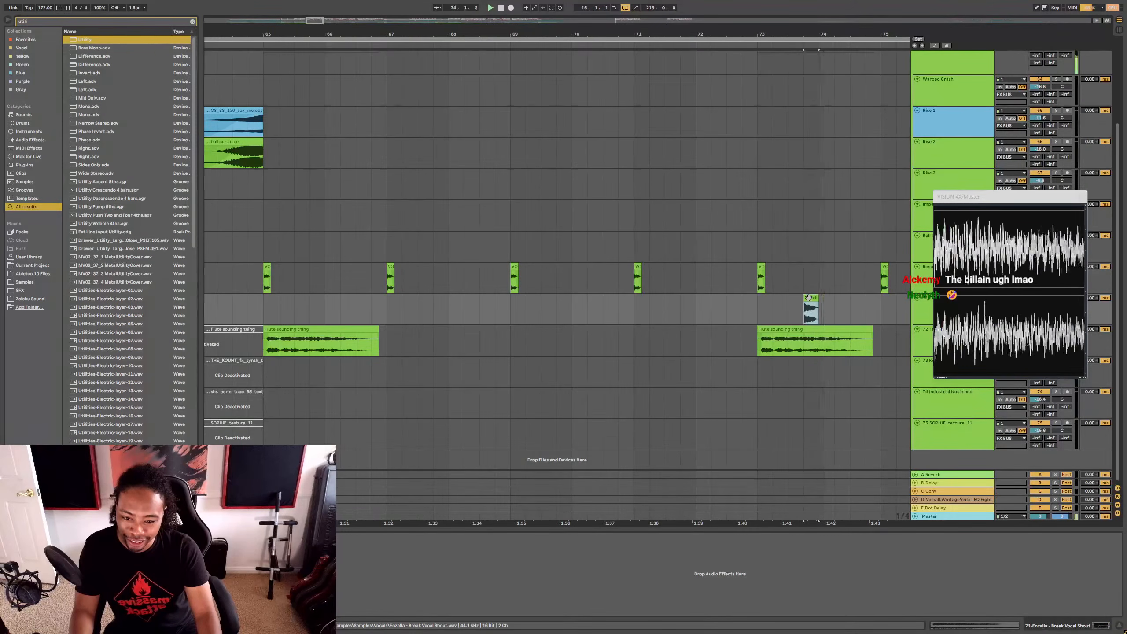
{"action": "key", "text": "space"}
{"action": "key", "text": "space"}
{"action": "key", "text": "s"}
{"action": "key", "text": "space"}
{"action": "key", "text": "space"}
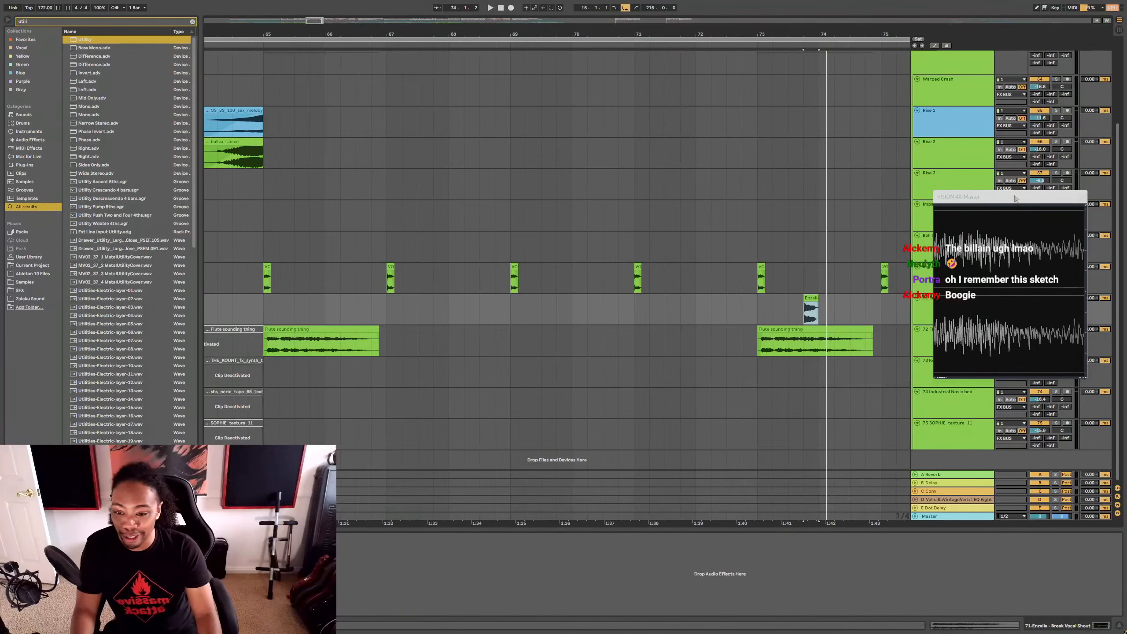
Step: Move the VISION 4X window lower, zoom the arrangement back out and fold the FX BUS group
{"action": "left_click_drag", "start_coordinate": [1015, 198], "coordinate": [1026, 425]}
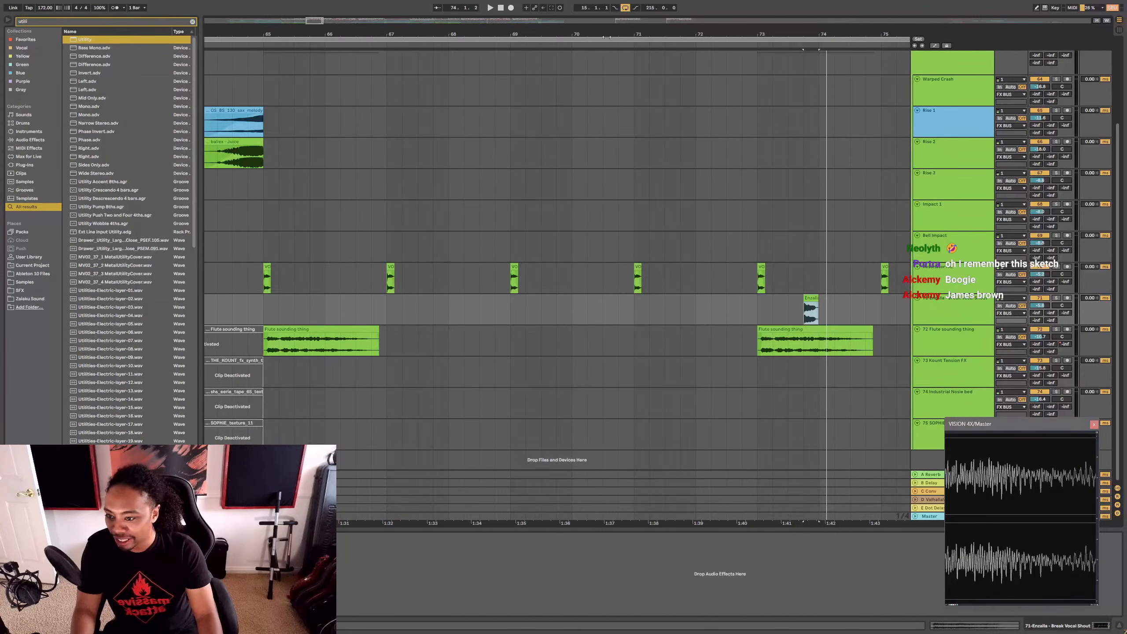
{"action": "left_click_drag", "start_coordinate": [606, 37], "coordinate": [568, 5]}
{"action": "left_click", "coordinate": [947, 312]}
{"action": "key", "text": "ctrl+a"}
{"action": "key", "text": "u"}
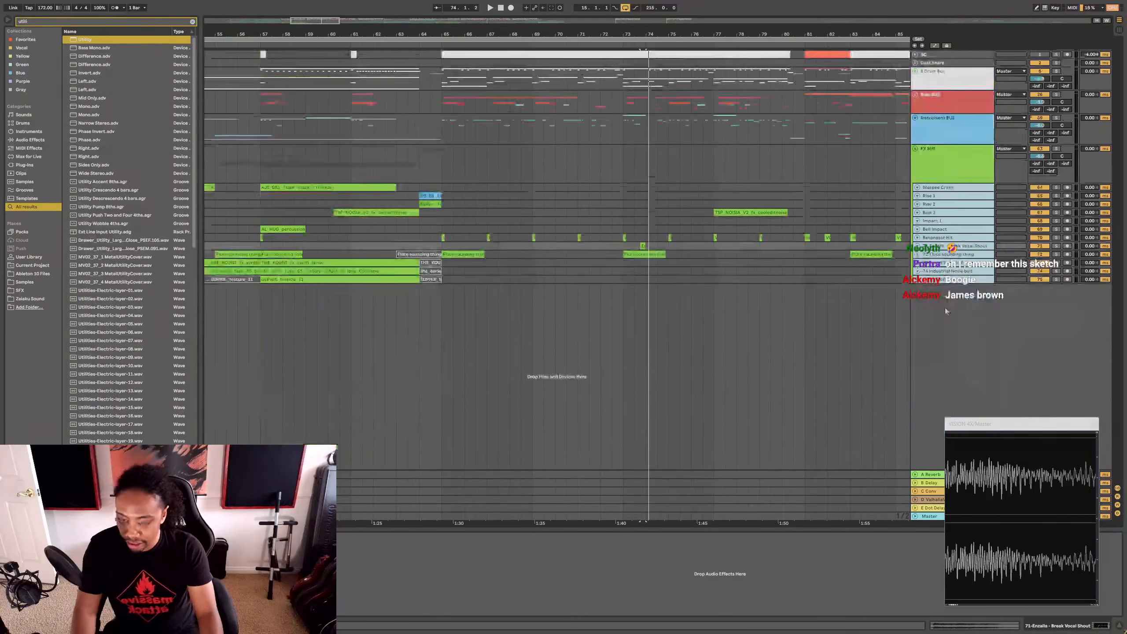
{"action": "key", "text": "u"}
{"action": "key", "text": "u"}
{"action": "left_click", "coordinate": [943, 169]}
{"action": "key", "text": "u"}
Step: Bring up the Bass BUS device chain and move the VISION 4X window clear of it
{"action": "left_click", "coordinate": [928, 121]}
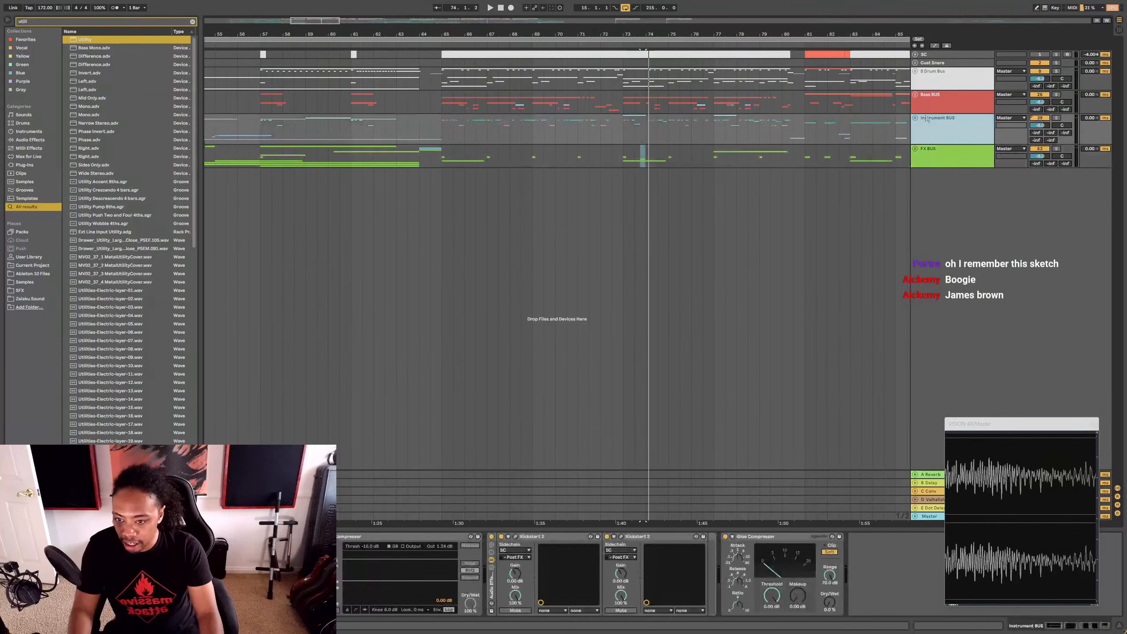
{"action": "key", "text": "Up"}
{"action": "scroll", "coordinate": [674, 593], "scroll_direction": "right", "scroll_amount": 5}
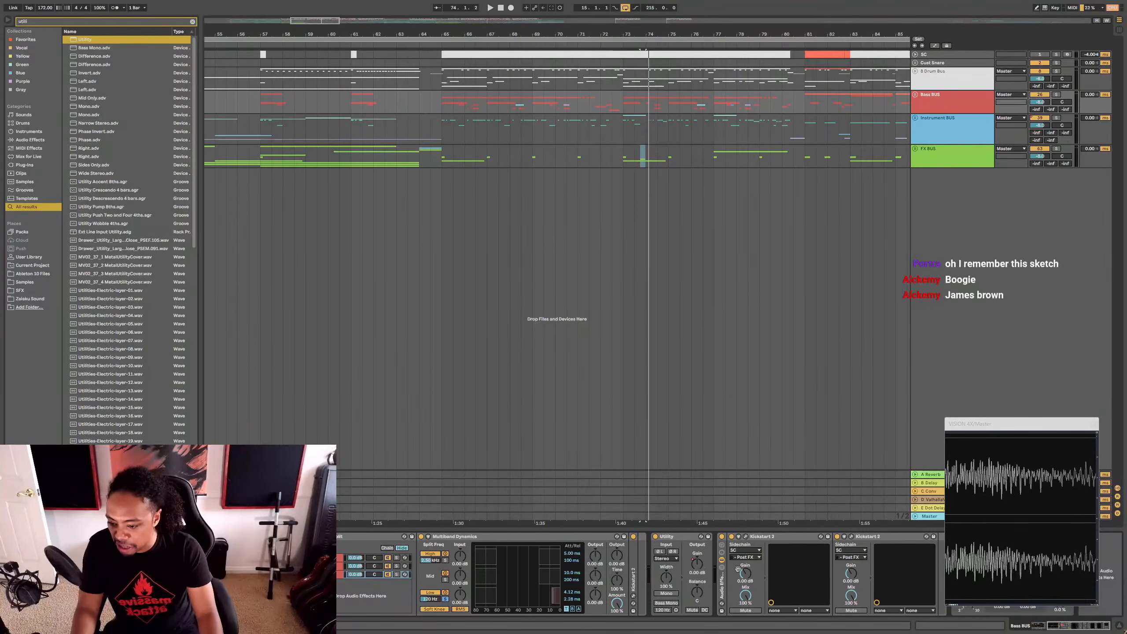
{"action": "left_click_drag", "start_coordinate": [1054, 424], "coordinate": [1049, 292]}
Step: Search the browser for "pro-mb" and insert FabFilter Pro-MB before the Utility on the Bass BUS
{"action": "type", "text": "pro mbb"}
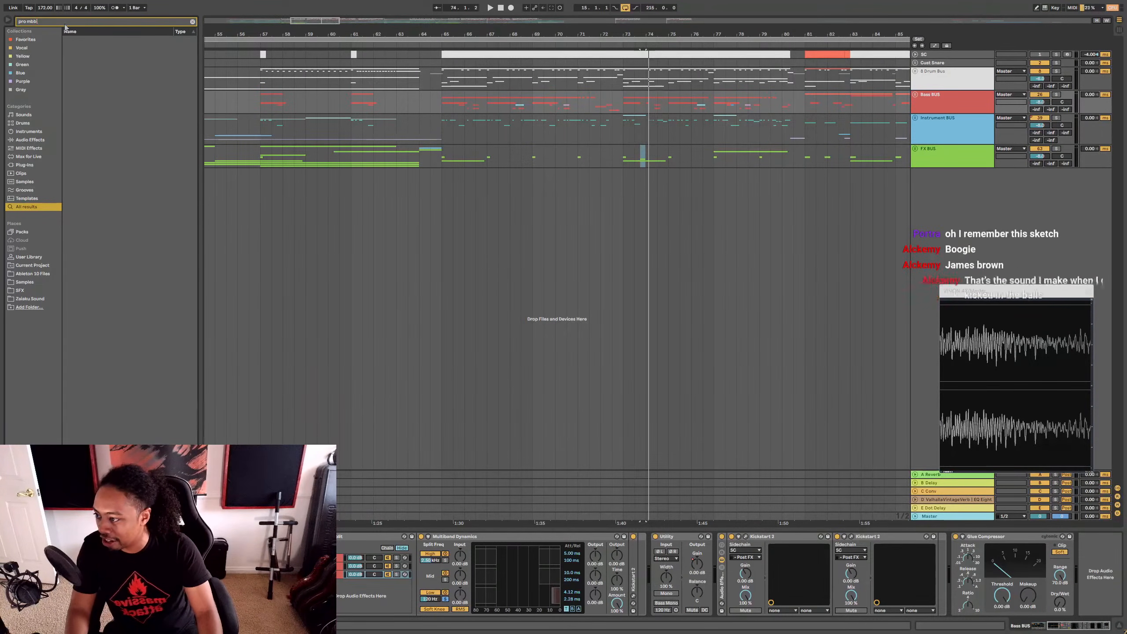
{"action": "key", "text": "BackSpace"}
{"action": "key", "text": "BackSpace"}
{"action": "key", "text": "BackSpace"}
{"action": "key", "text": "BackSpace"}
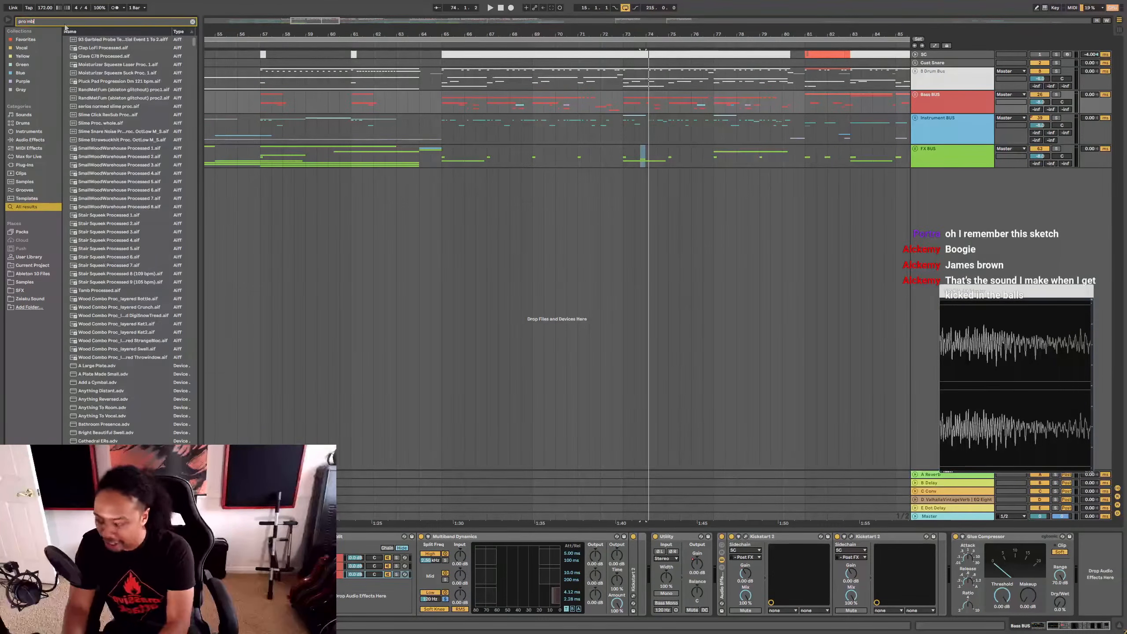
{"action": "left_click_drag", "start_coordinate": [91, 39], "coordinate": [678, 571]}
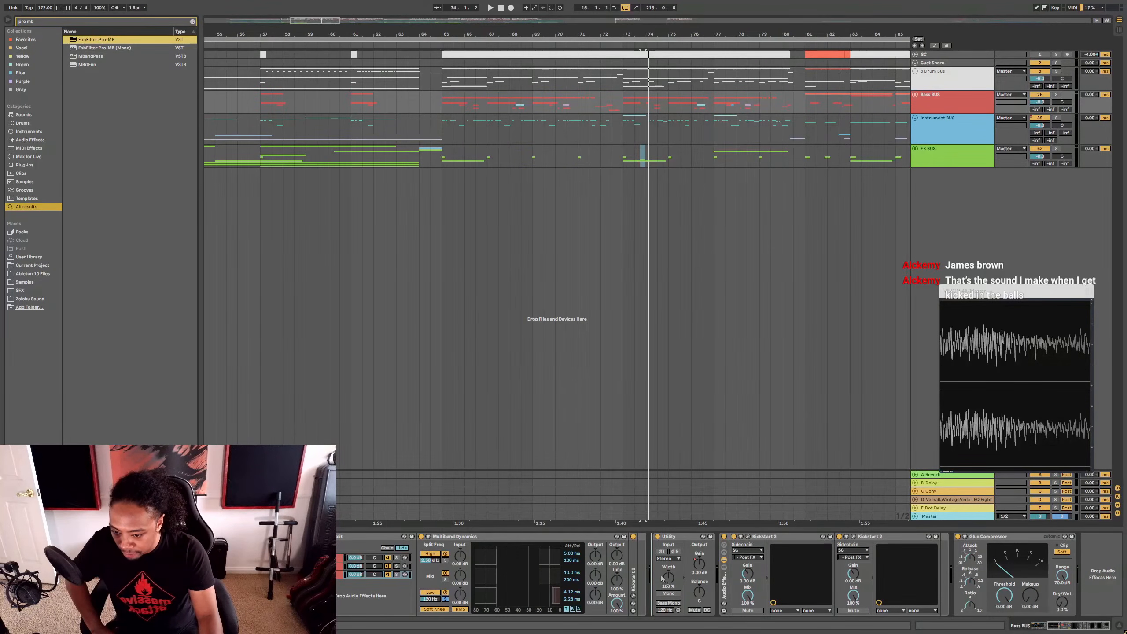
{"action": "left_click_drag", "start_coordinate": [668, 521], "coordinate": [683, 512]}
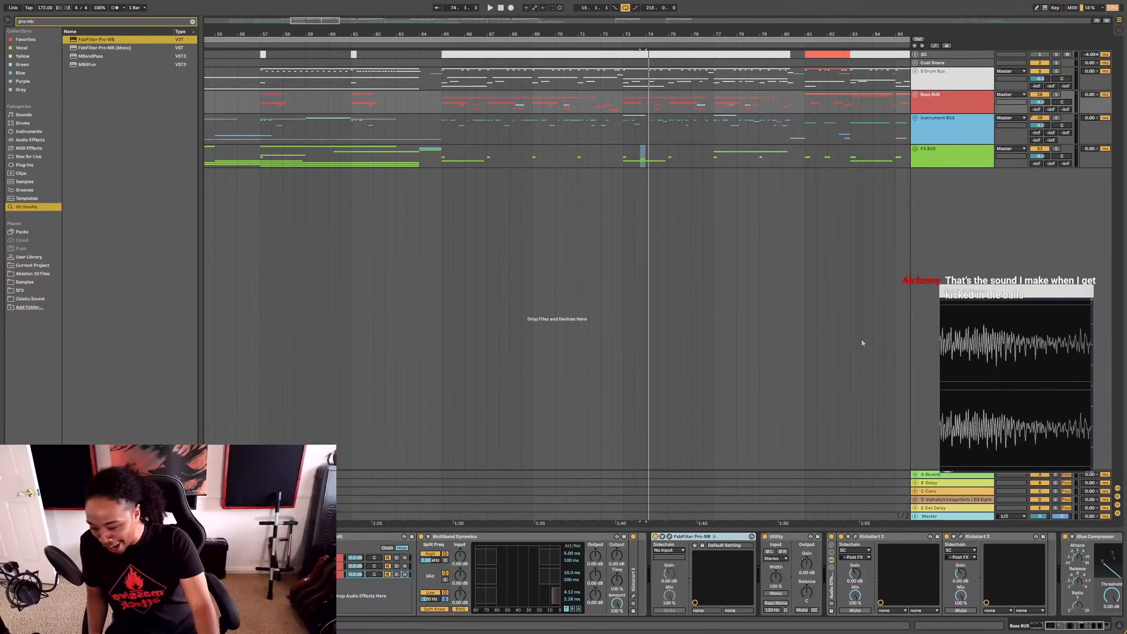
Step: Open the Pro-MB window, move it clear of the device chain and create a compression band in the low frequencies
{"action": "left_click", "coordinate": [670, 536]}
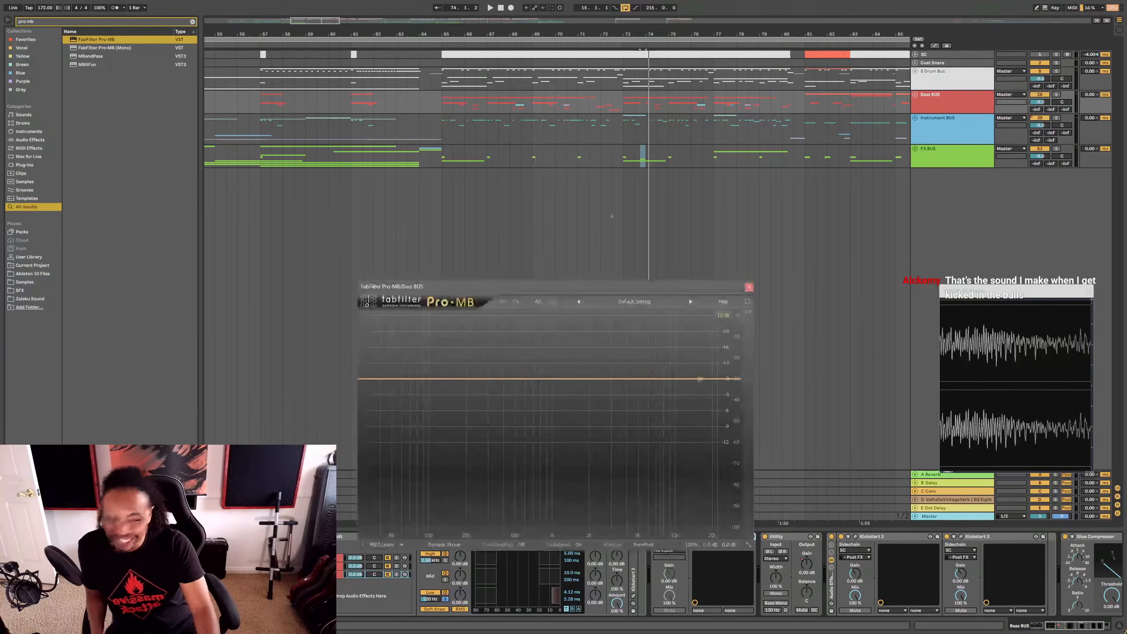
{"action": "left_click_drag", "start_coordinate": [511, 287], "coordinate": [455, 212]}
{"action": "left_click", "coordinate": [352, 303]}
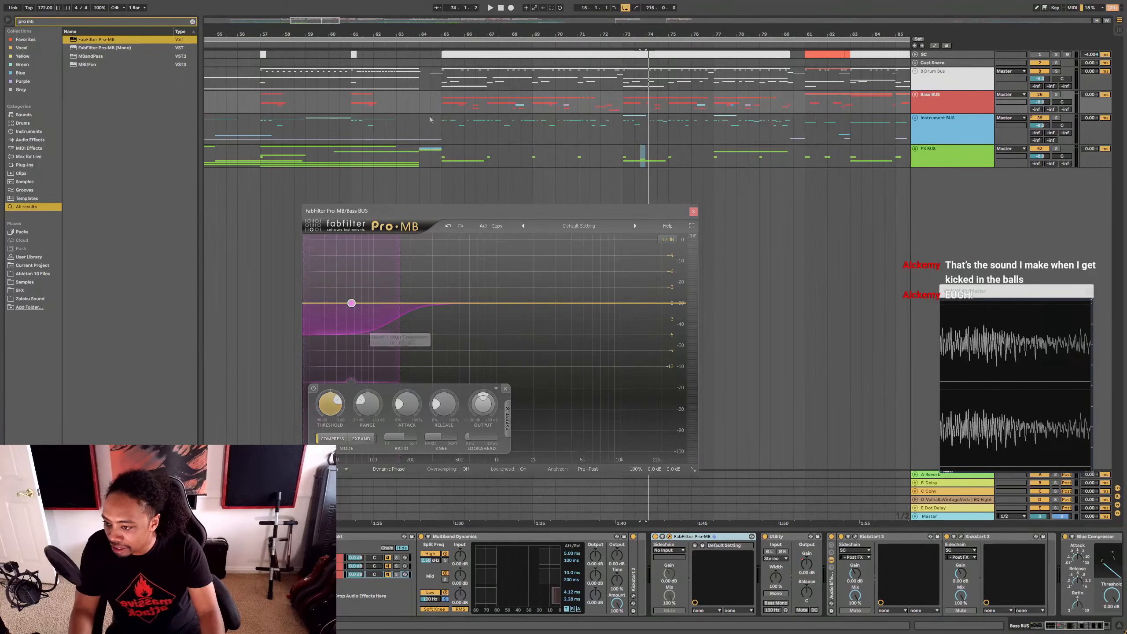
Step: Play the track from bar 65 and fine-tune the upper crossover of the Pro-MB low band
{"action": "left_click", "coordinate": [443, 105]}
{"action": "key", "text": "space"}
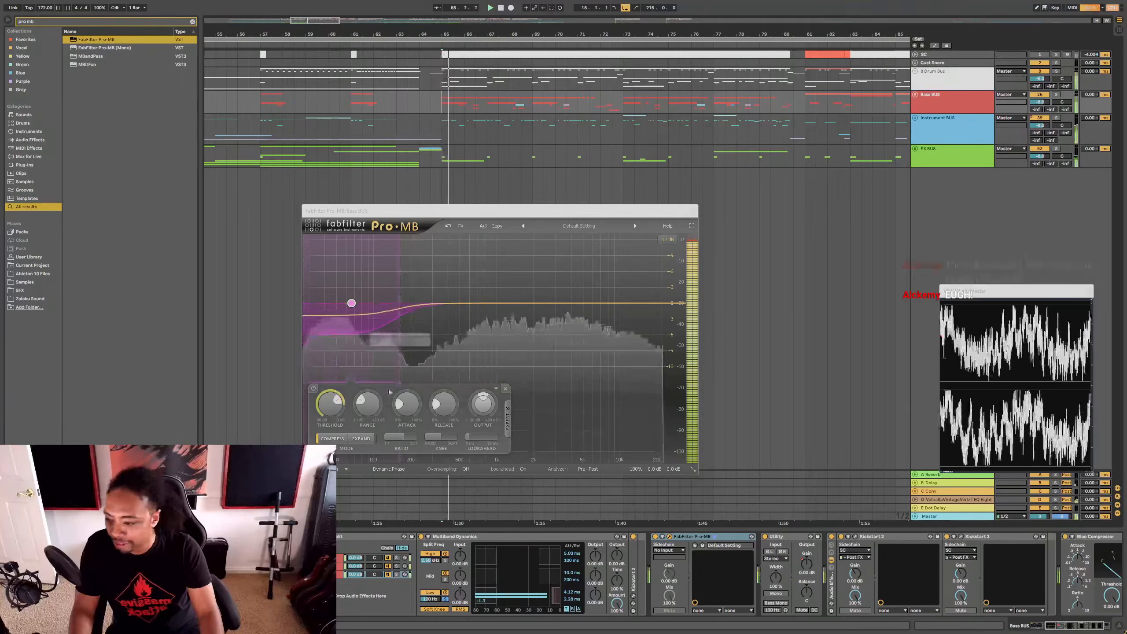
{"action": "mouse_move", "coordinate": [400, 303]}
{"action": "left_mouse_down"}
{"action": "mouse_move", "coordinate": [378, 304]}
{"action": "mouse_move", "coordinate": [405, 310]}
{"action": "left_mouse_up"}
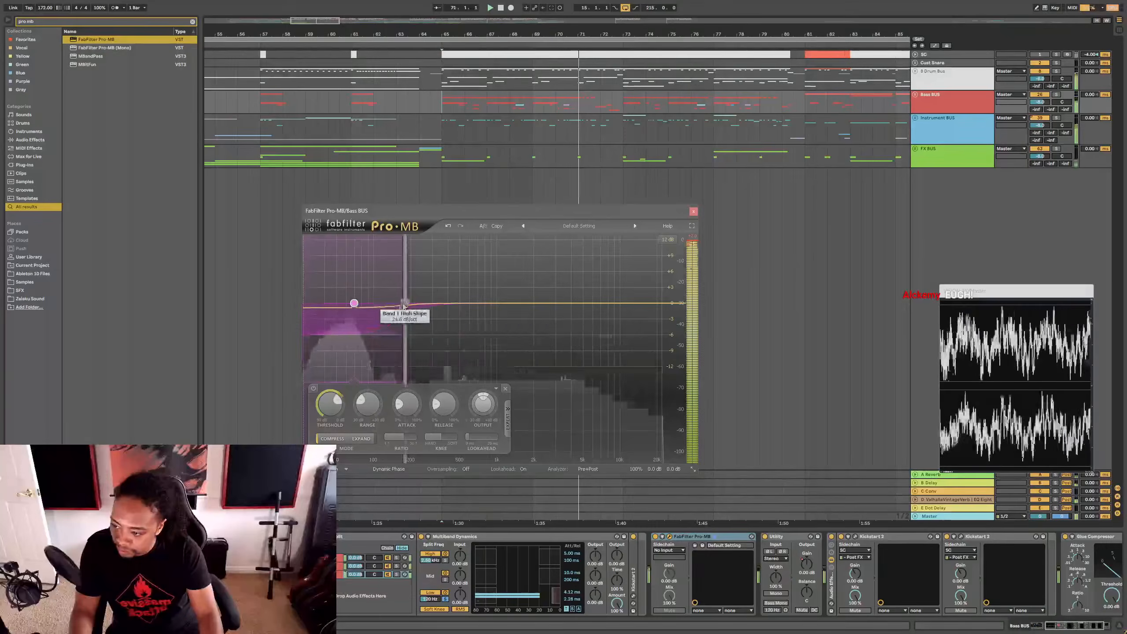
{"action": "left_click_drag", "start_coordinate": [405, 325], "coordinate": [398, 326]}
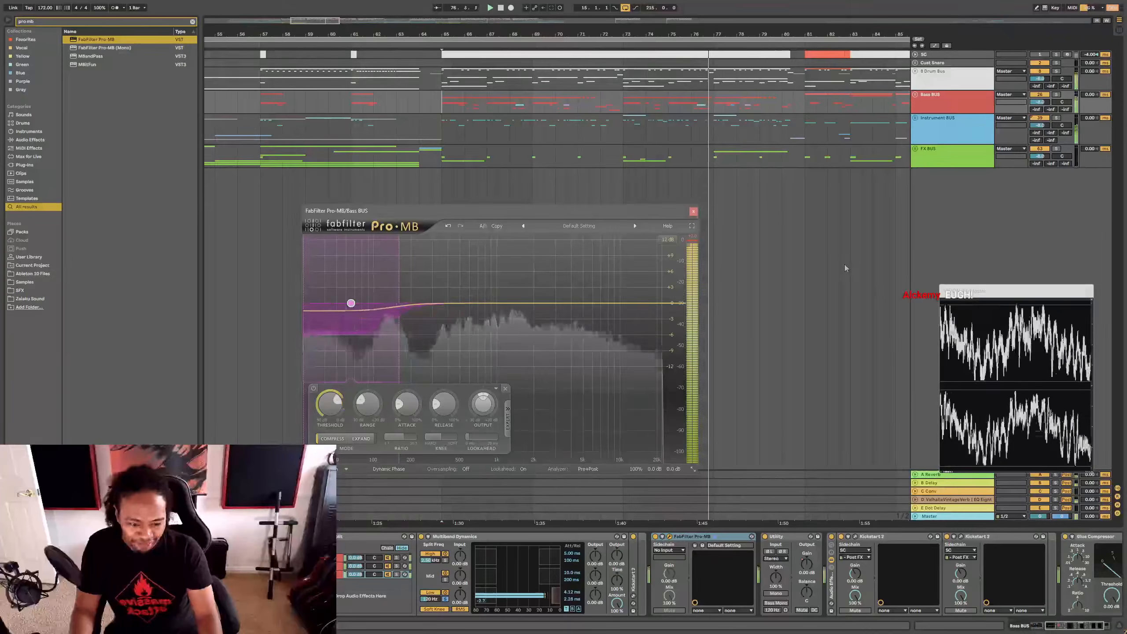
Step: Check the Ozone 8 Maximizer on the Master during playback, stop playback and close the Ozone and Pro-MB windows
{"action": "left_click", "coordinate": [931, 516]}
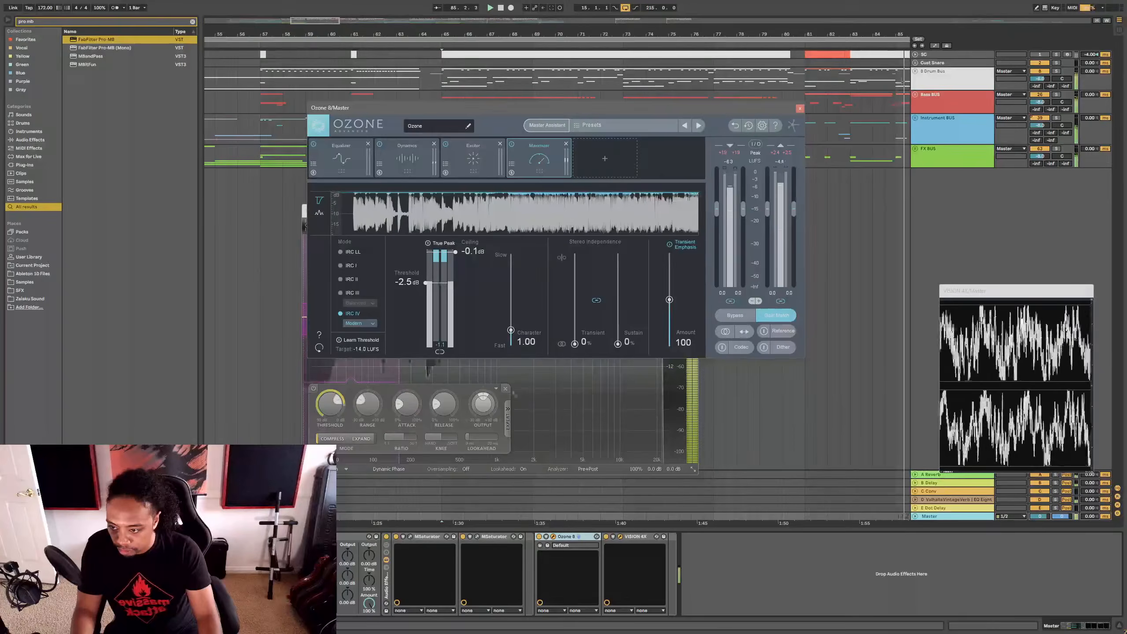
{"action": "key", "text": "space"}
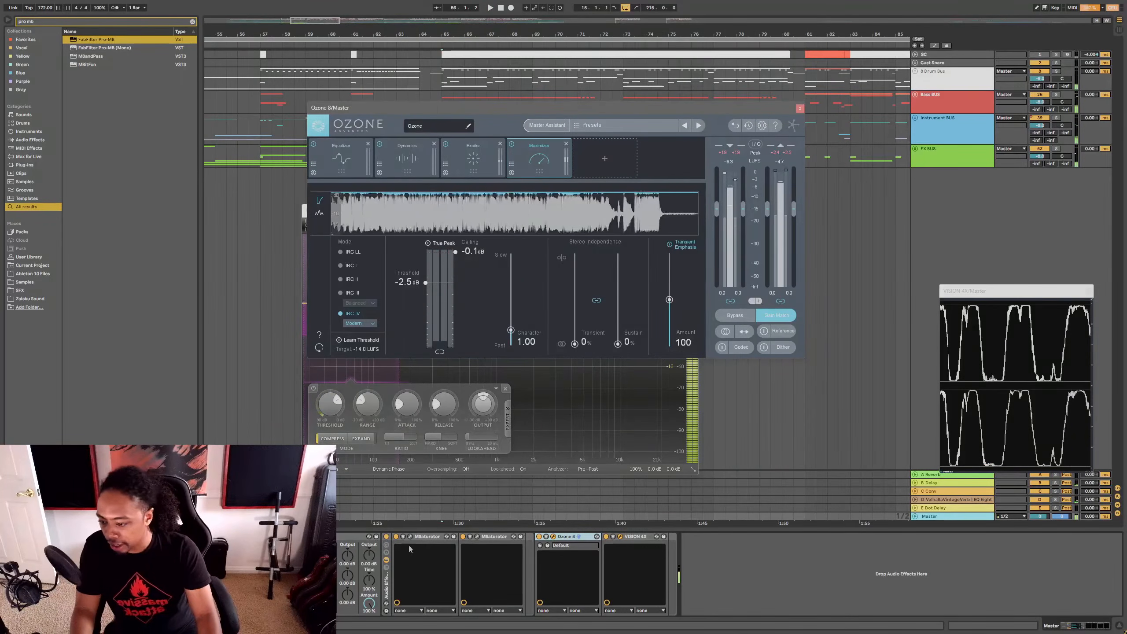
{"action": "left_click_drag", "start_coordinate": [504, 114], "coordinate": [461, 178]}
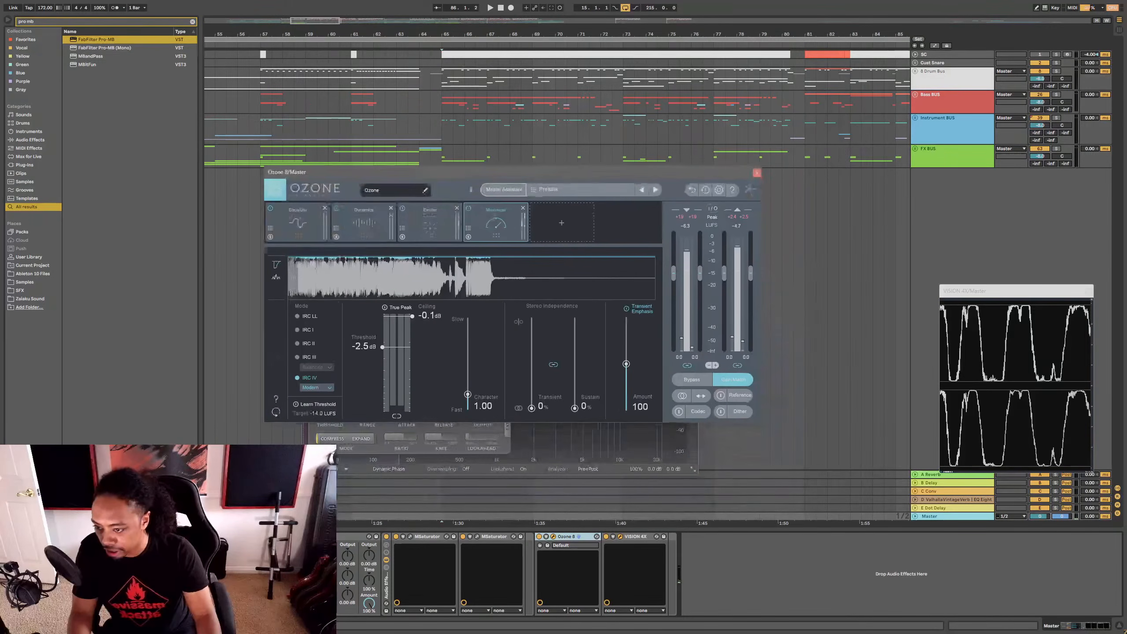
{"action": "left_click", "coordinate": [756, 172]}
{"action": "left_click", "coordinate": [692, 211]}
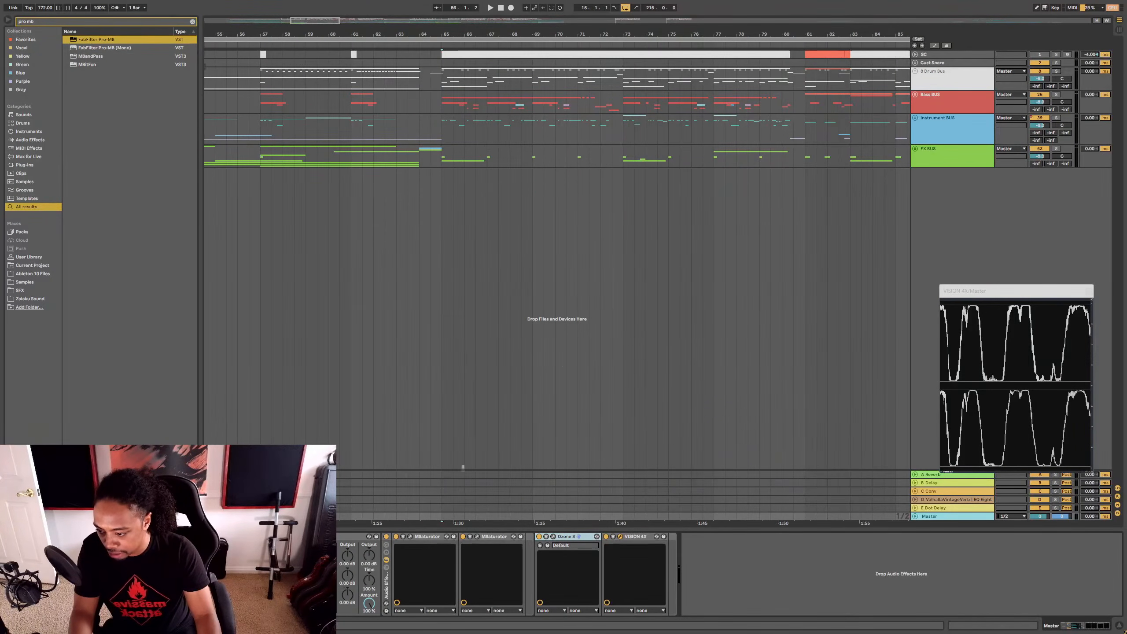
Step: Open both MSaturator windows on the Master and fine-tune the second saturator's clipping threshold during playback
{"action": "left_click", "coordinate": [410, 536]}
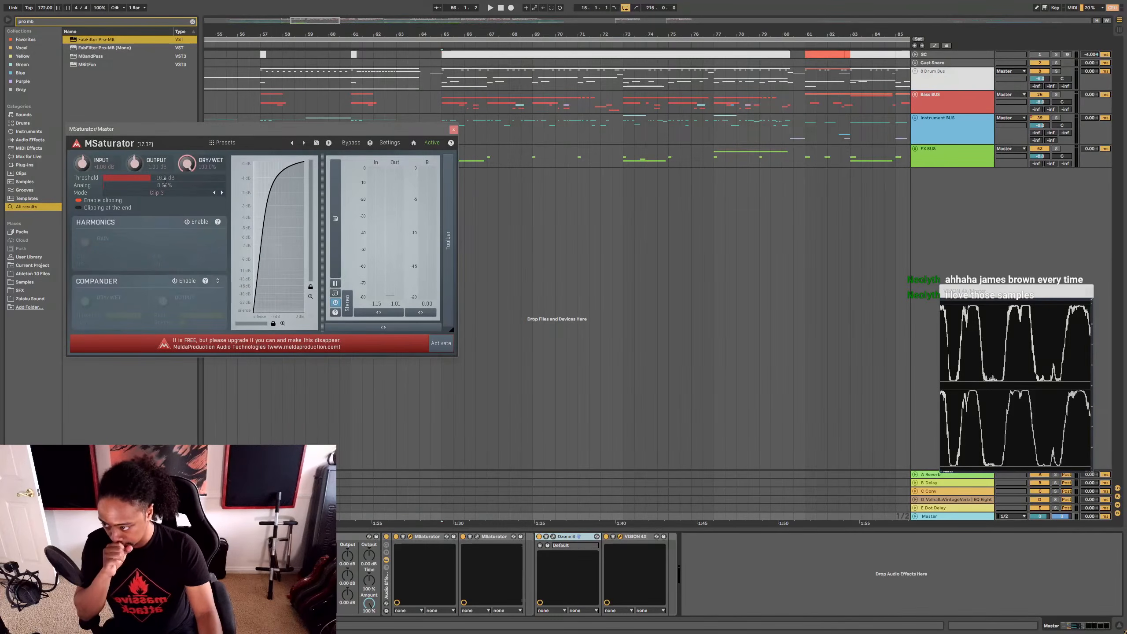
{"action": "key", "text": "space"}
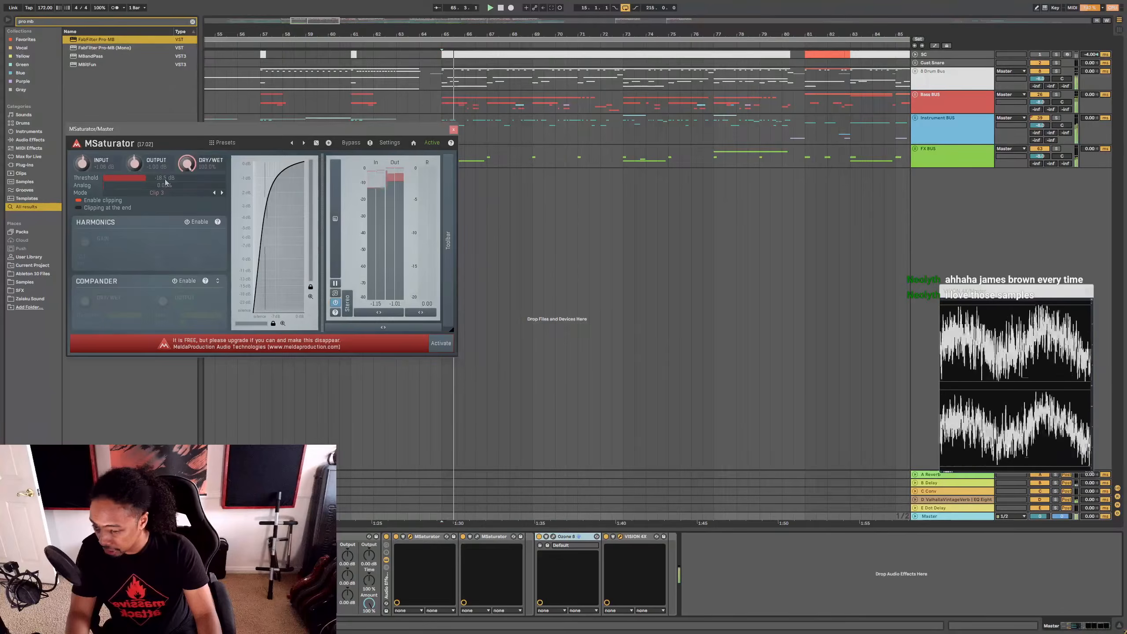
{"action": "left_click", "coordinate": [476, 536]}
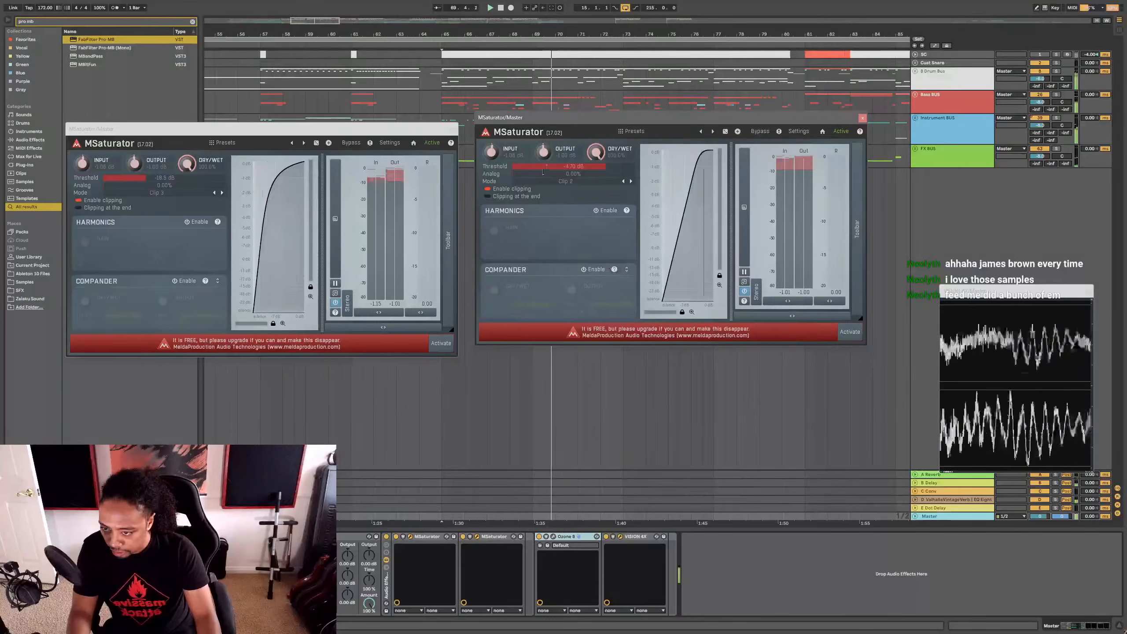
{"action": "left_click_drag", "start_coordinate": [552, 168], "coordinate": [552, 166]}
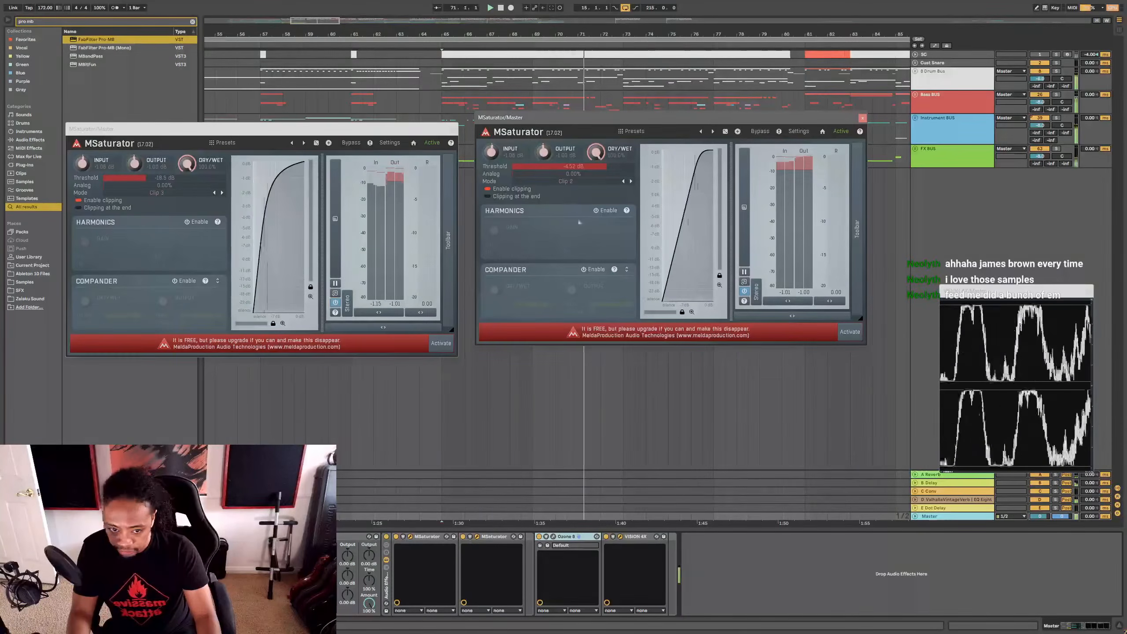
{"action": "key", "text": "space"}
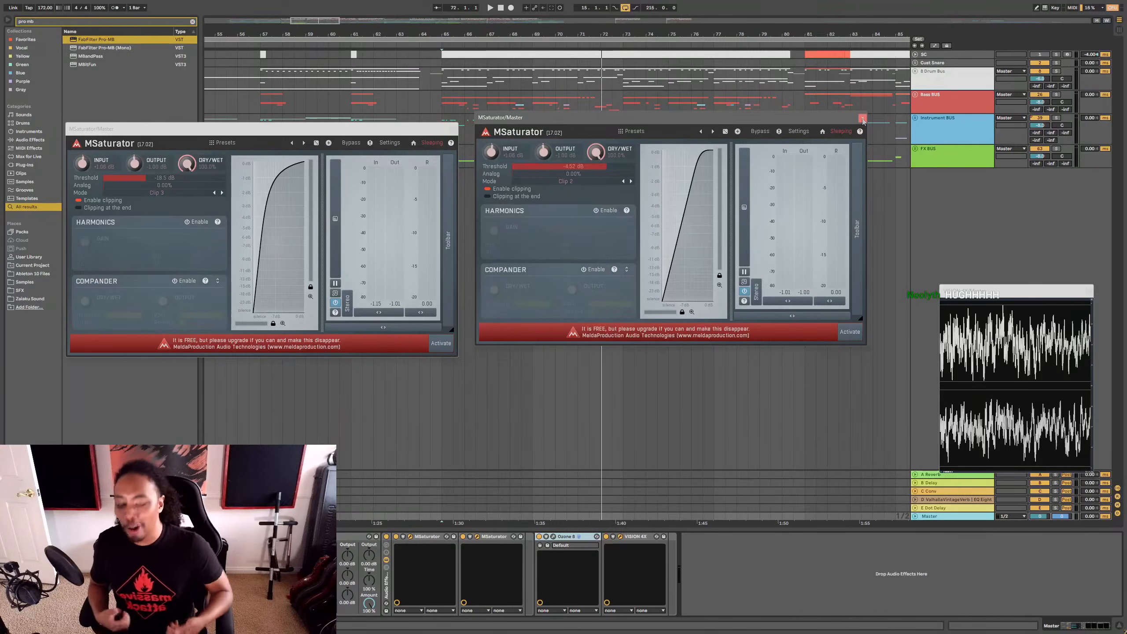
Step: Set the Ozone 8 Maximizer threshold on the Master to -3 dB
{"action": "left_click", "coordinate": [554, 542]}
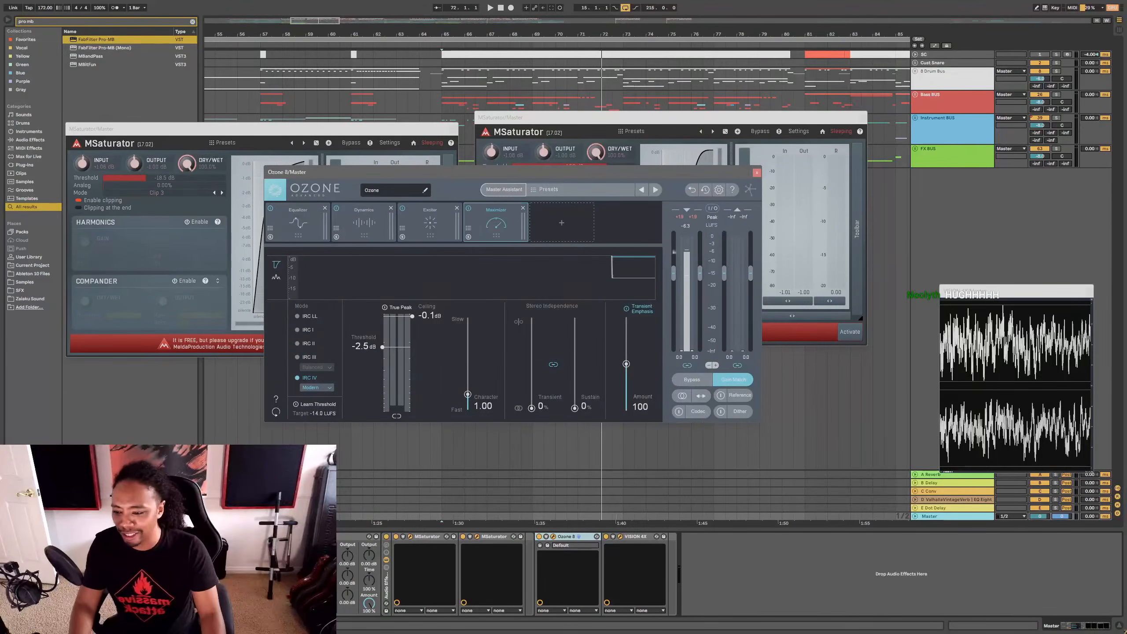
{"action": "double_click", "coordinate": [363, 350]}
{"action": "type", "text": "-3"}
{"action": "key", "text": "Return"}
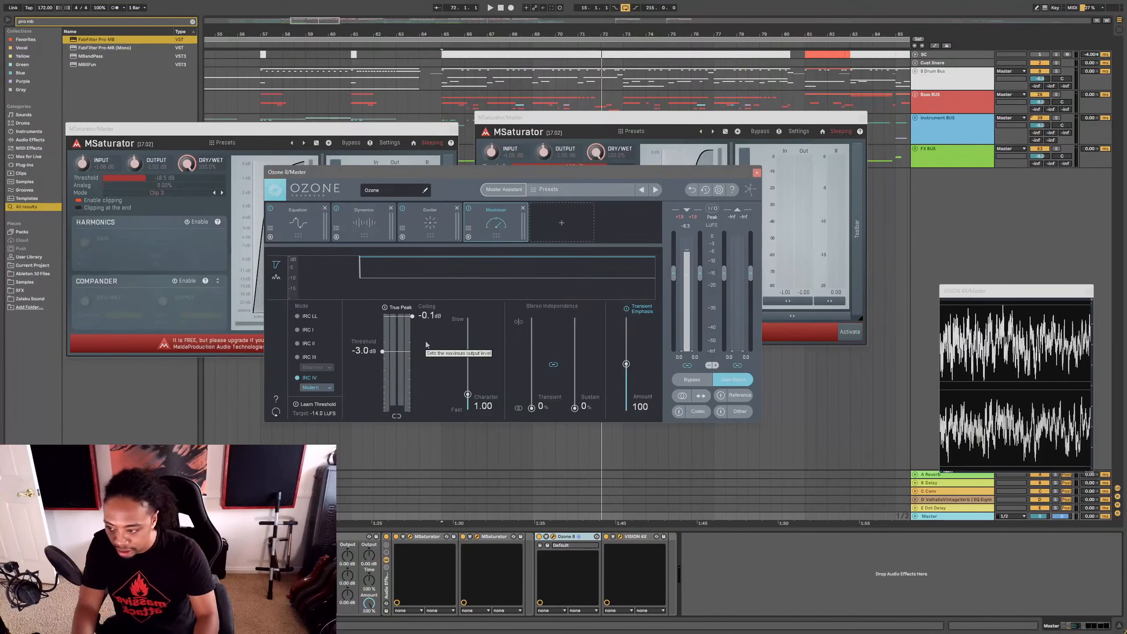
Step: Play the track with the VISION 4X oscilloscope enlarged over the arrangement, and close the Ozone and both MSaturator windows
{"action": "key", "text": "space"}
{"action": "left_click_drag", "start_coordinate": [1013, 294], "coordinate": [452, 230]}
{"action": "left_click_drag", "start_coordinate": [533, 409], "coordinate": [847, 502]}
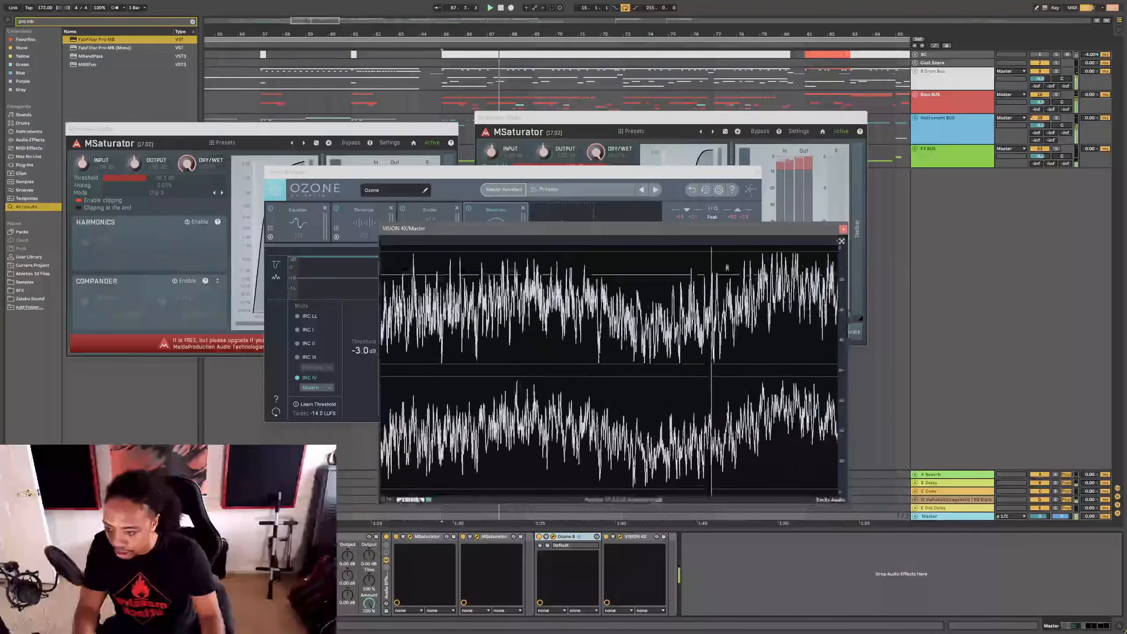
{"action": "left_click", "coordinate": [757, 174]}
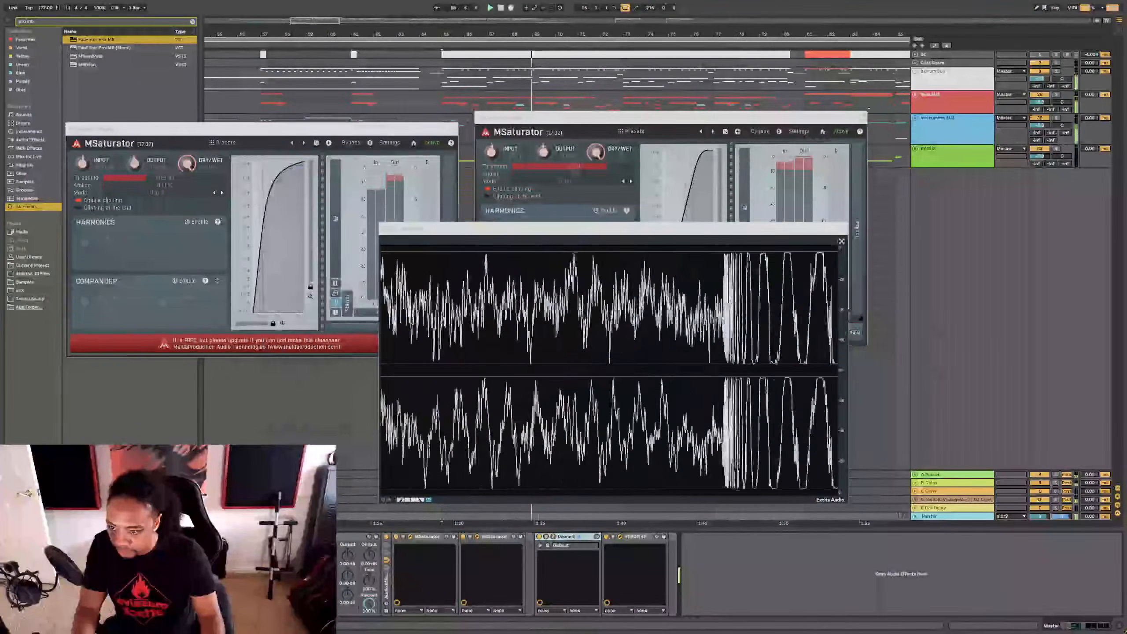
{"action": "left_click", "coordinate": [862, 117]}
{"action": "left_click", "coordinate": [454, 129]}
Step: Stop playback, unfold the Drum Bus group and audition its soloed KS track on the oscilloscope
{"action": "left_click", "coordinate": [945, 80]}
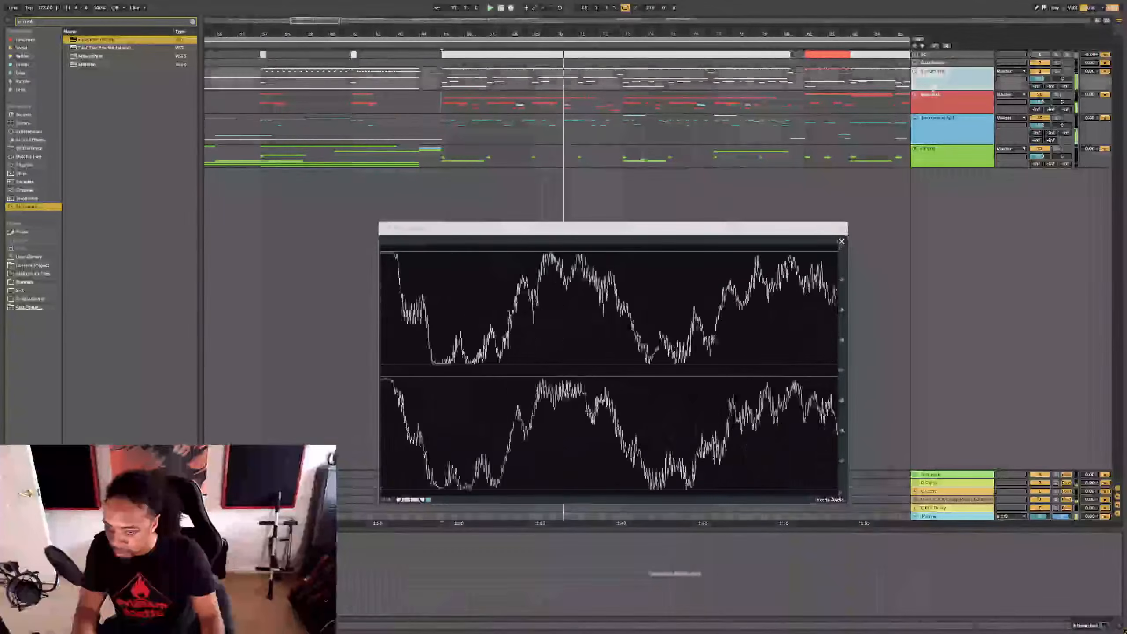
{"action": "key", "text": "space"}
{"action": "left_click", "coordinate": [915, 71]}
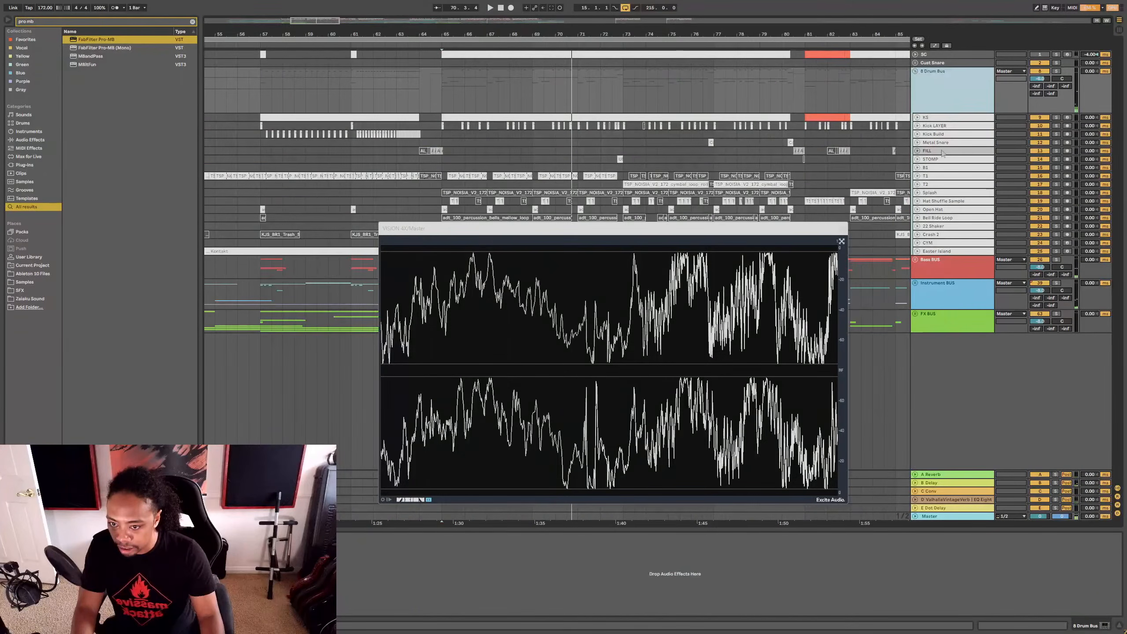
{"action": "left_click", "coordinate": [945, 118]}
{"action": "key", "text": "space"}
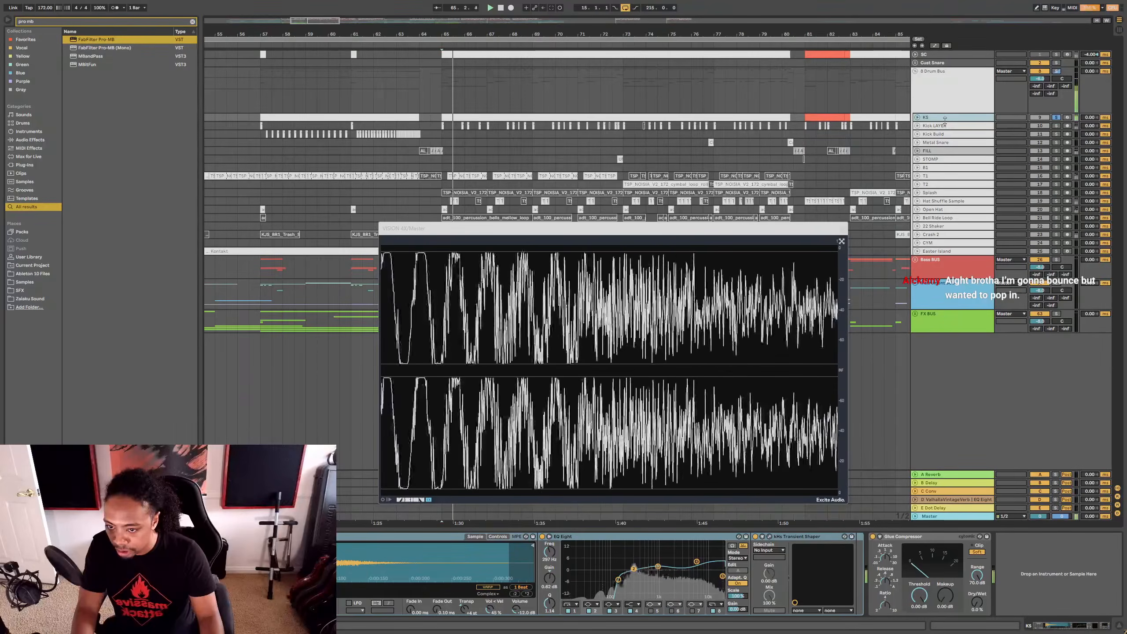
{"action": "key", "text": "space"}
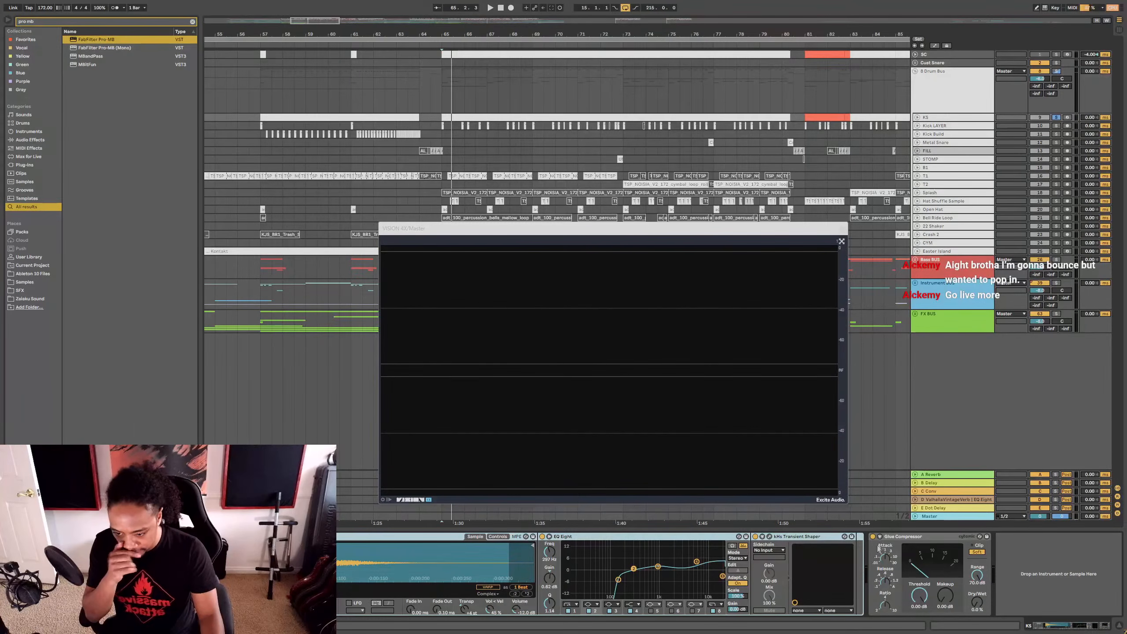
Step: Add a Glue Compressor before the existing one on the kick chain in KS and enable its soft clip
{"action": "left_click", "coordinate": [177, 577]}
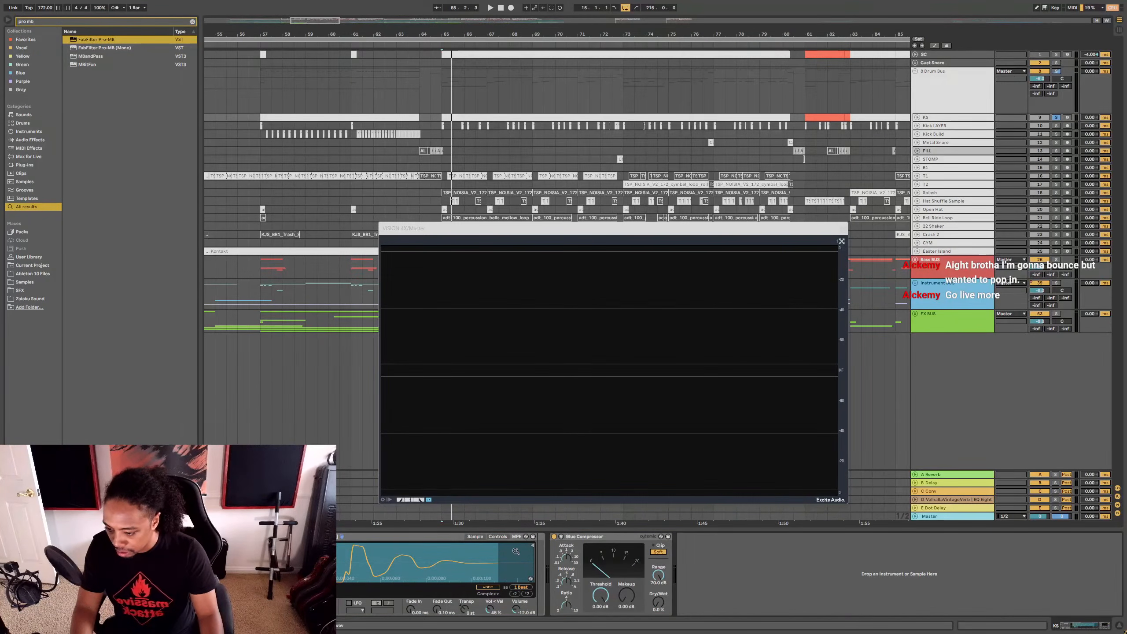
{"action": "type", "text": "gl"}
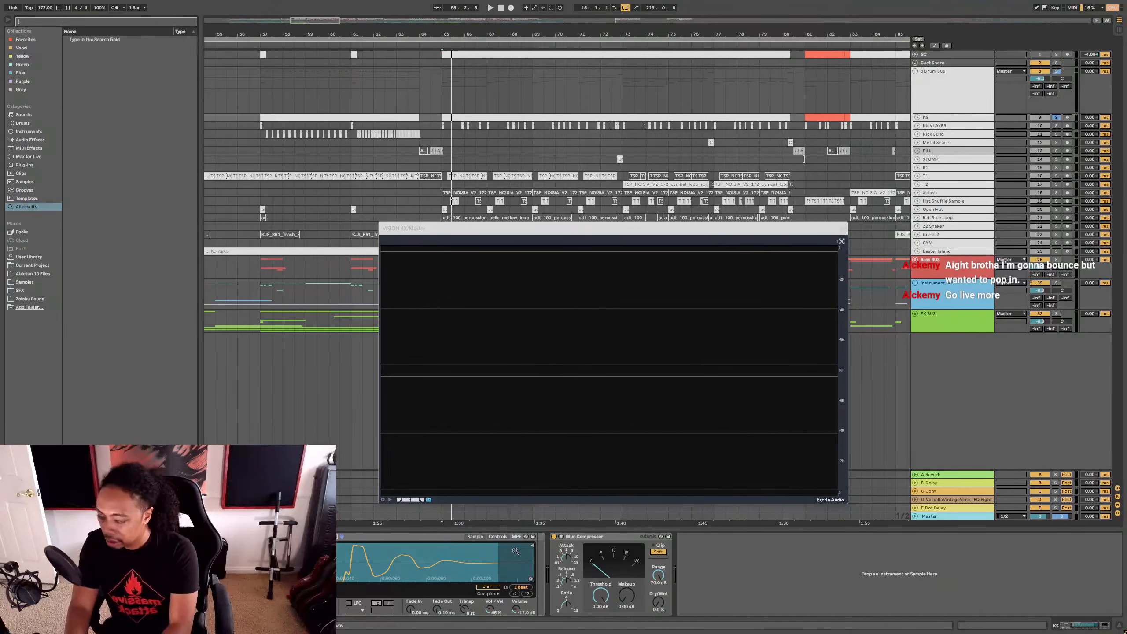
{"action": "type", "text": "ue"}
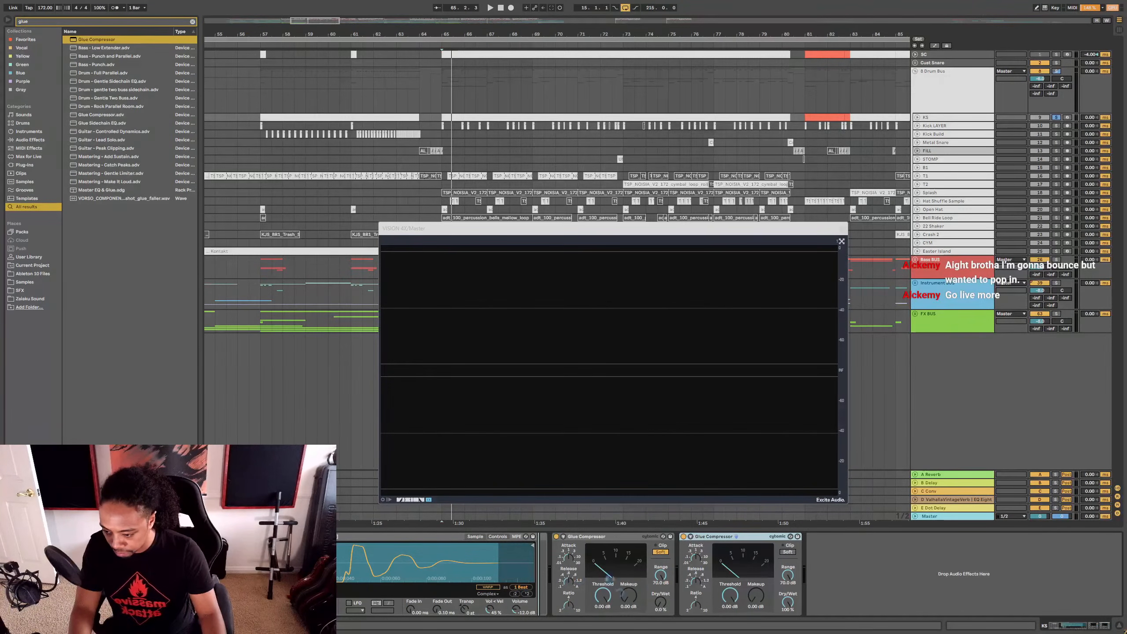
{"action": "left_click", "coordinate": [646, 552]}
{"action": "key", "text": "space"}
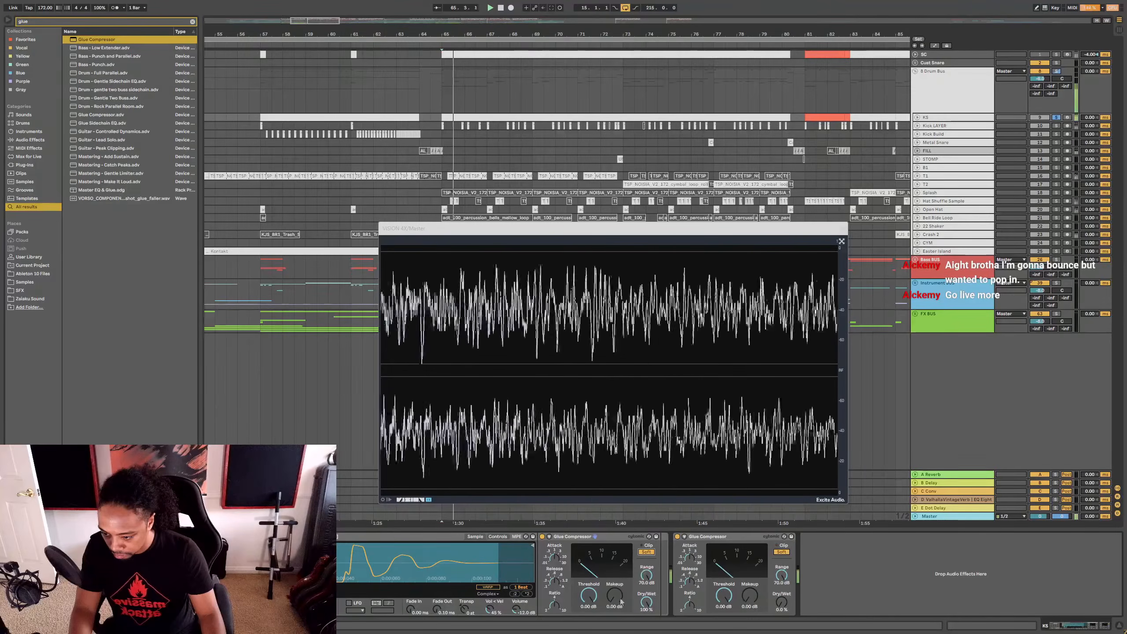
Step: Add an EQ Eight before the Glue Compressors on the kick chain and shape a bell cut just above 100 Hz
{"action": "key", "text": "ctrl+f"}
{"action": "type", "text": "eq"}
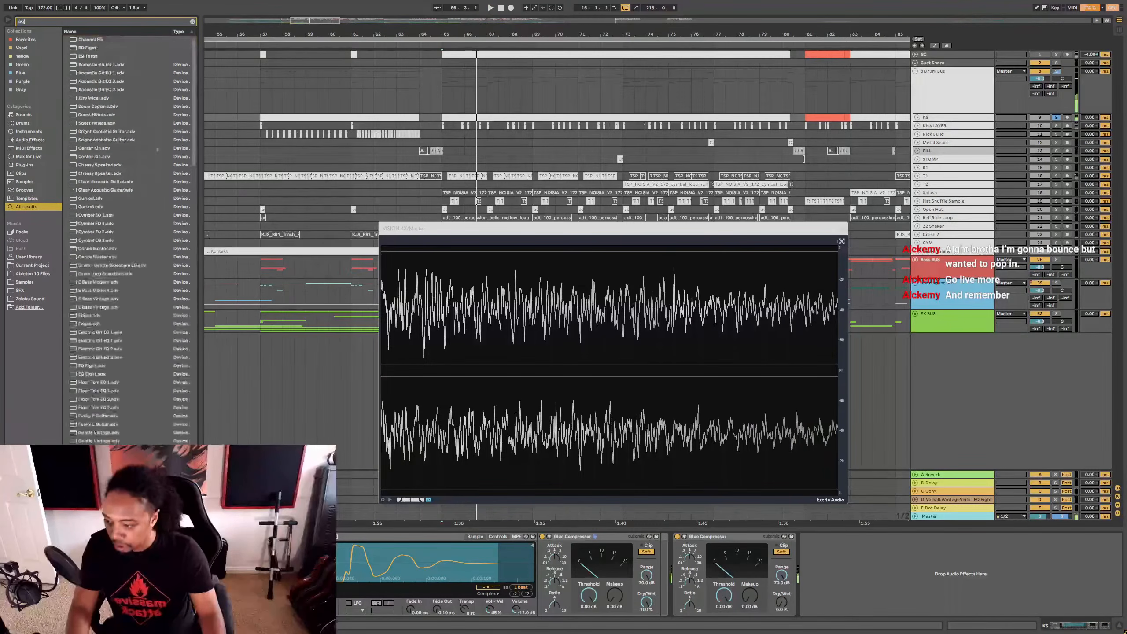
{"action": "left_click", "coordinate": [85, 49]}
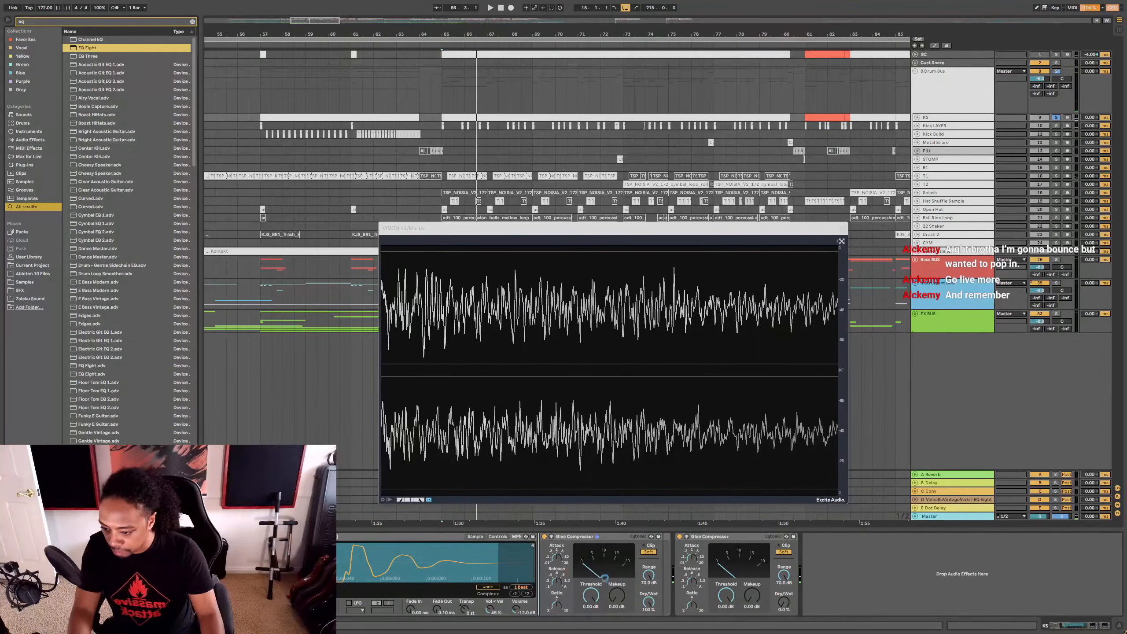
{"action": "left_click_drag", "start_coordinate": [604, 577], "coordinate": [609, 578]}
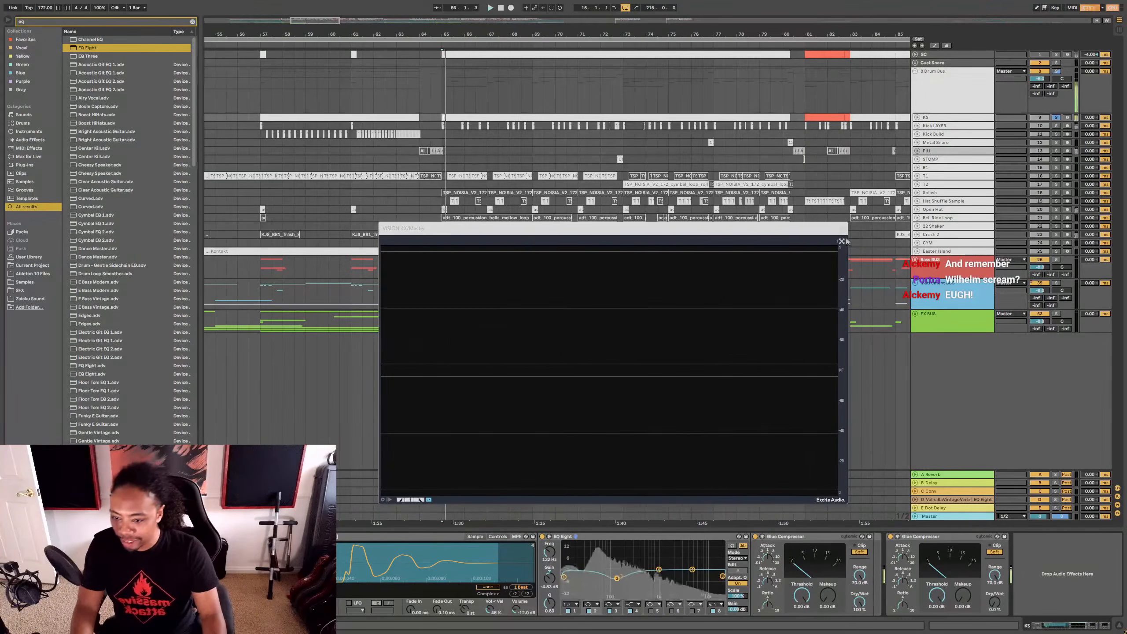
Step: Unfold the STOMP track in the Drum Bus and add a Glue Compressor with soft clip at the end of its chain
{"action": "left_click", "coordinate": [964, 100]}
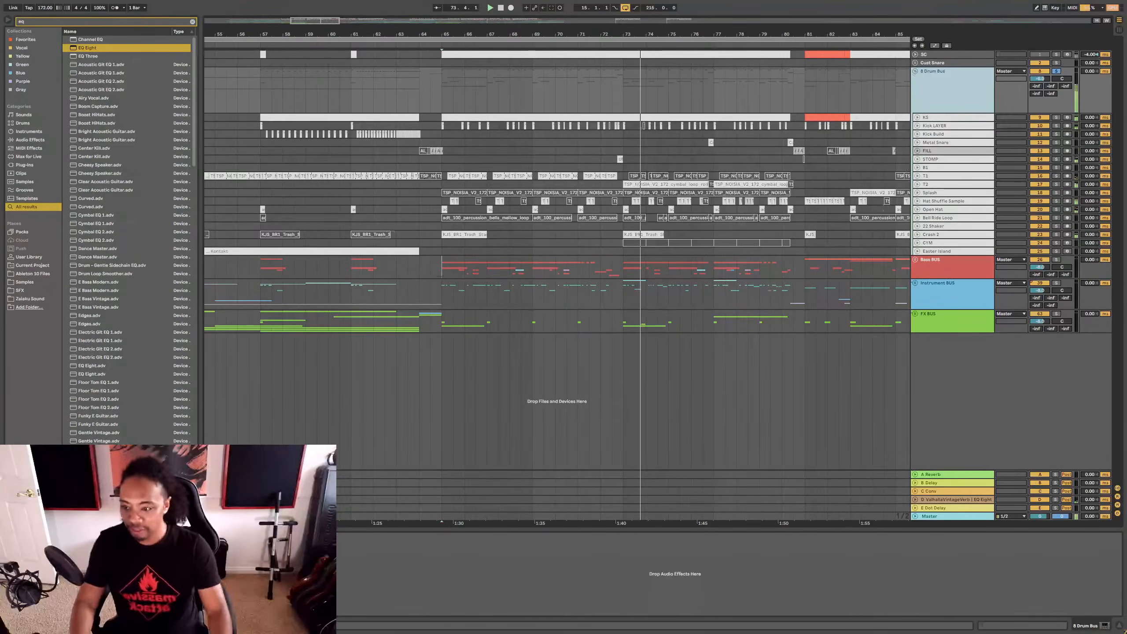
{"action": "left_click", "coordinate": [620, 159]}
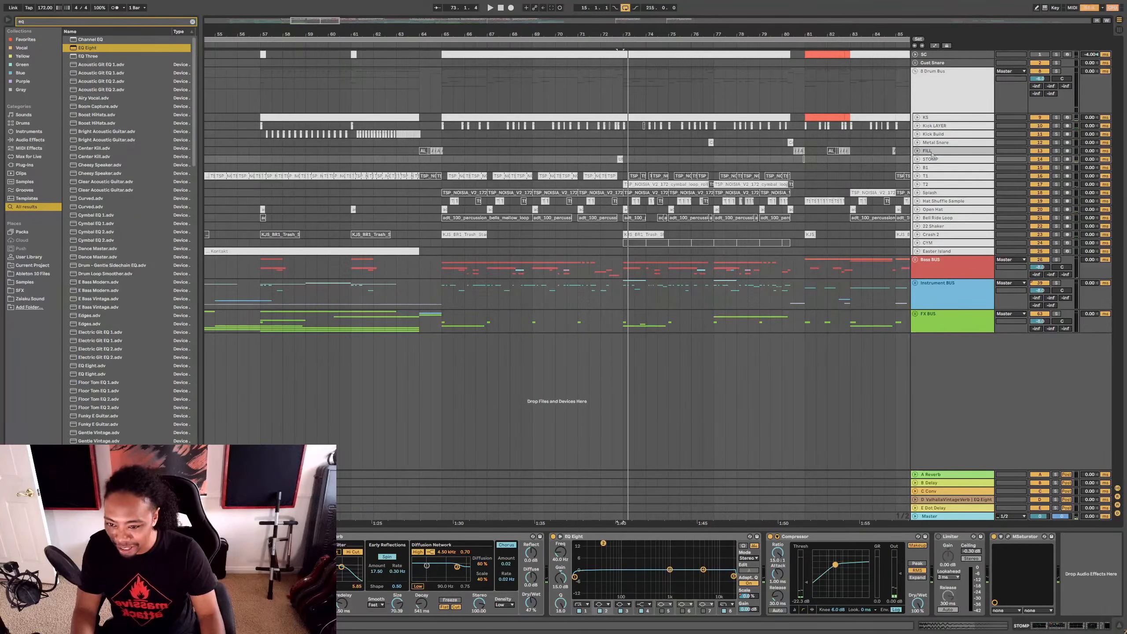
{"action": "left_click", "coordinate": [917, 159]}
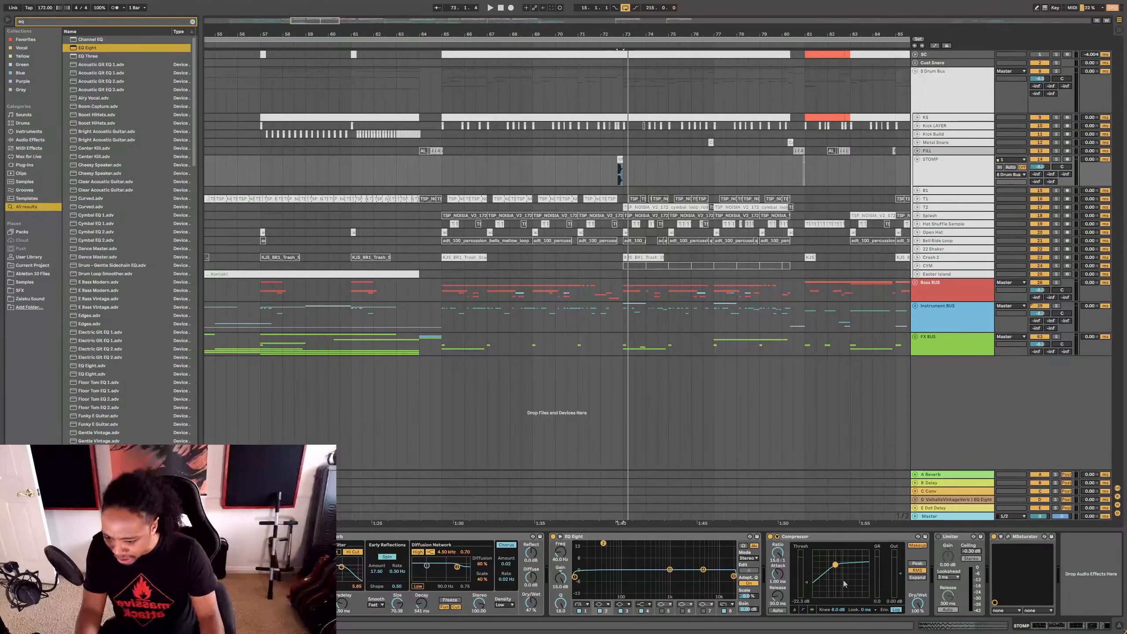
{"action": "key", "text": "ctrl+f"}
{"action": "type", "text": "glue"}
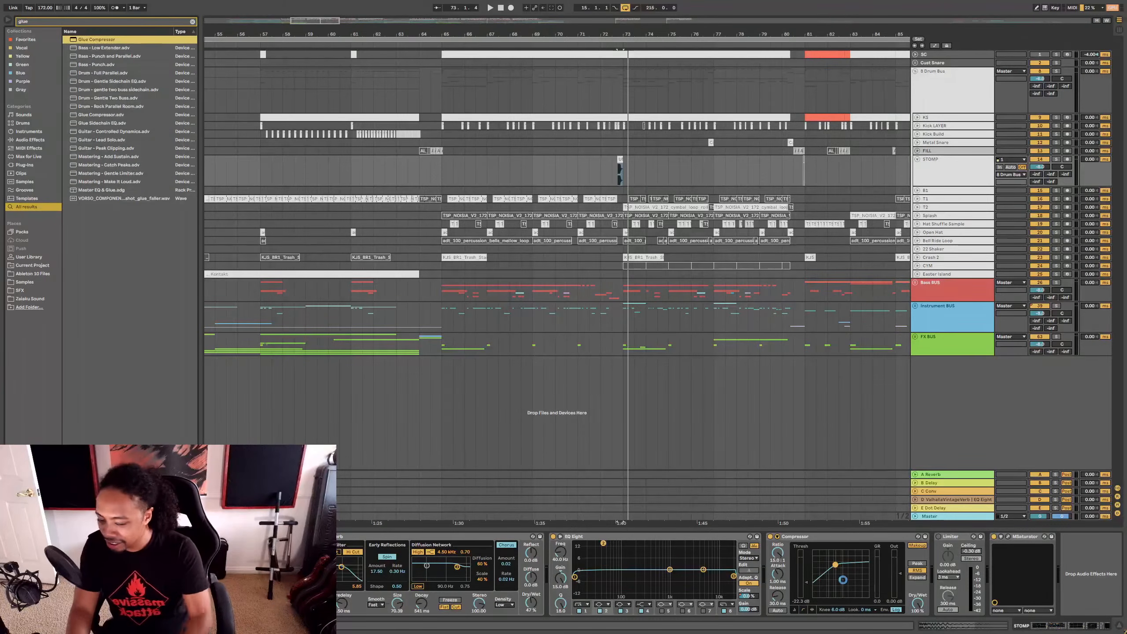
{"action": "key", "text": "Return"}
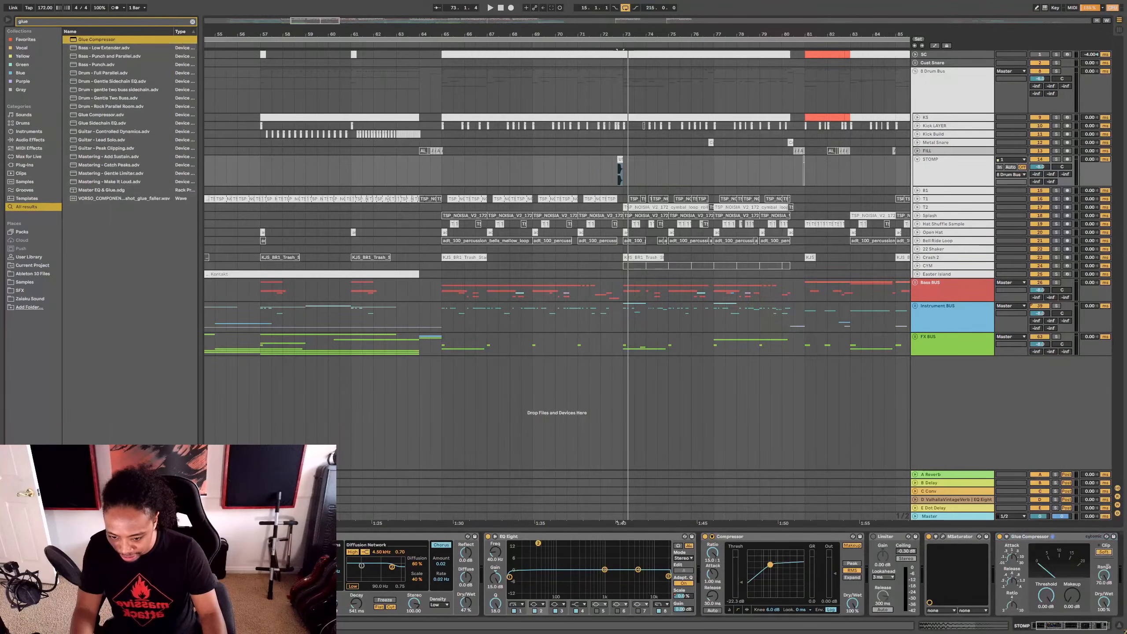
Step: Audition the soloed STOMP track, move its EQ Eight low boost higher in frequency with less gain, and collapse the EQ
{"action": "key", "text": "space"}
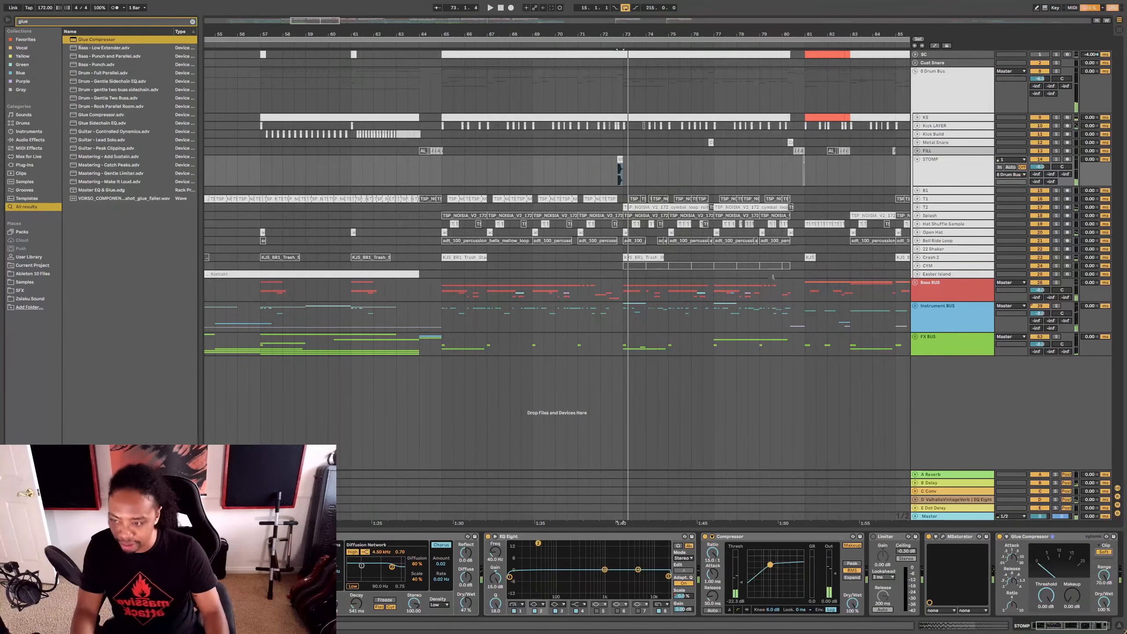
{"action": "key", "text": "space"}
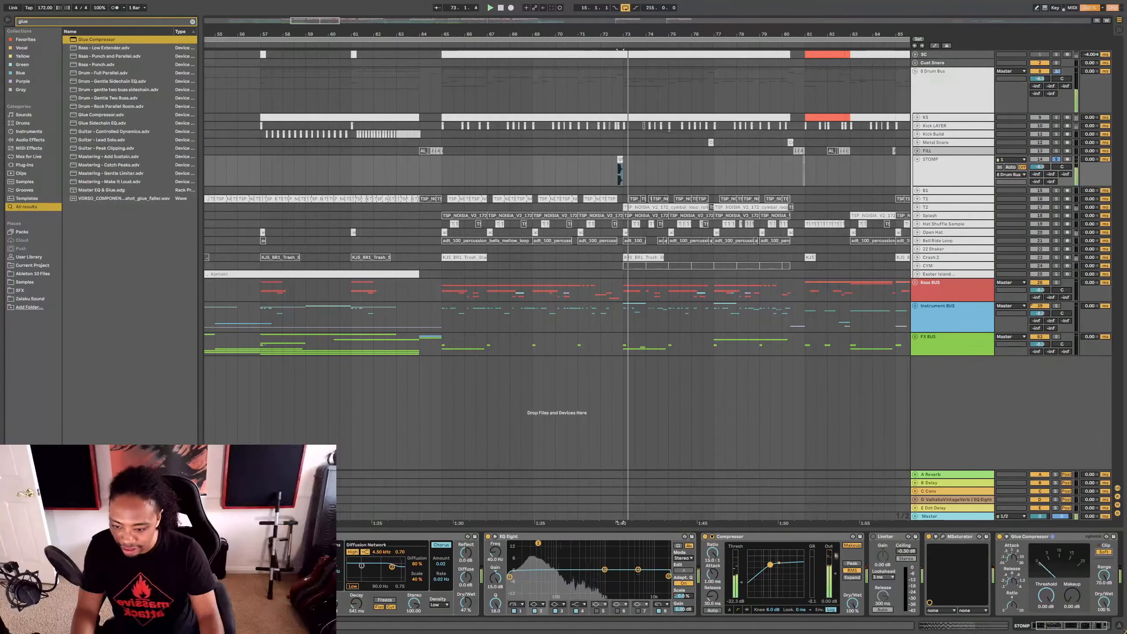
{"action": "type", "text": "eq"}
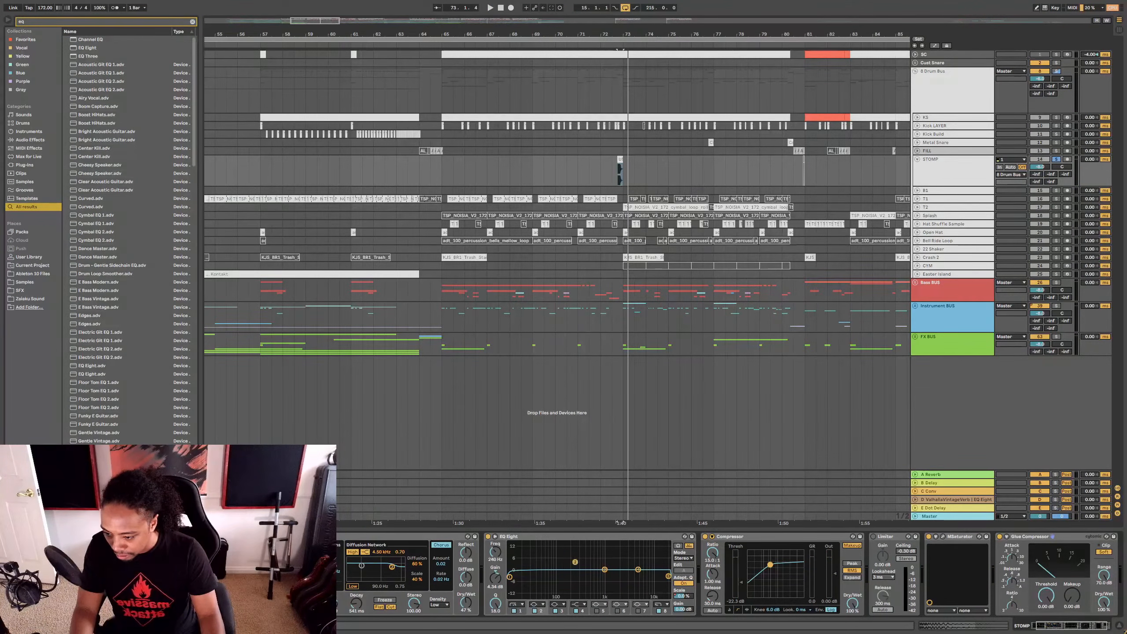
{"action": "double_click", "coordinate": [538, 538]}
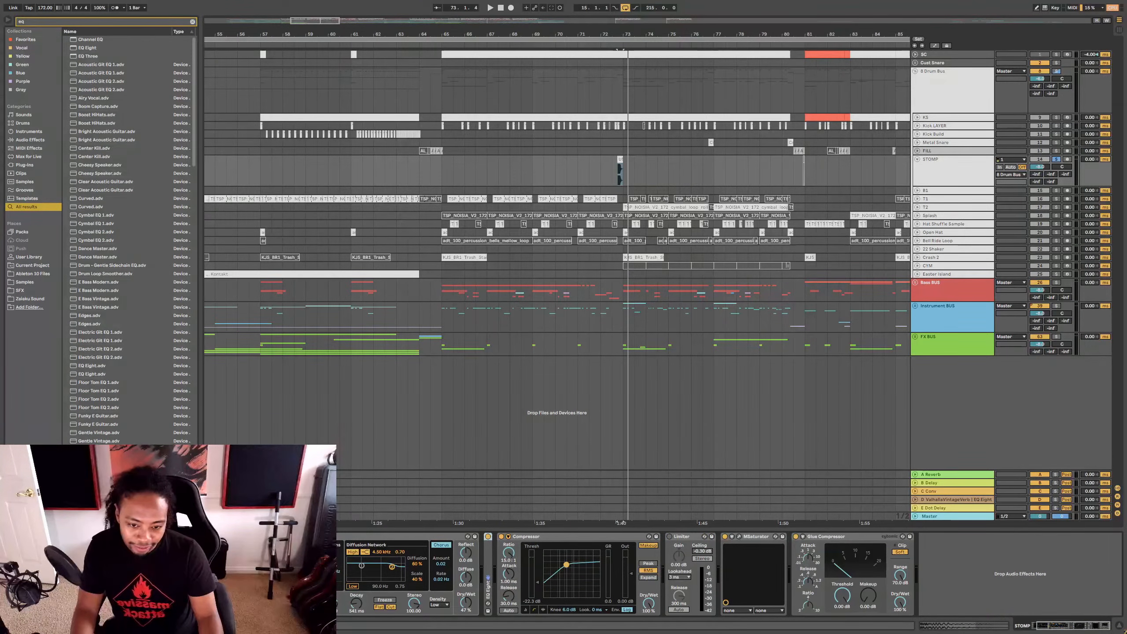
Step: Play the track from bar 73 and inspect the device chains of the Bass BUS and the KS drum track
{"action": "key", "text": "space"}
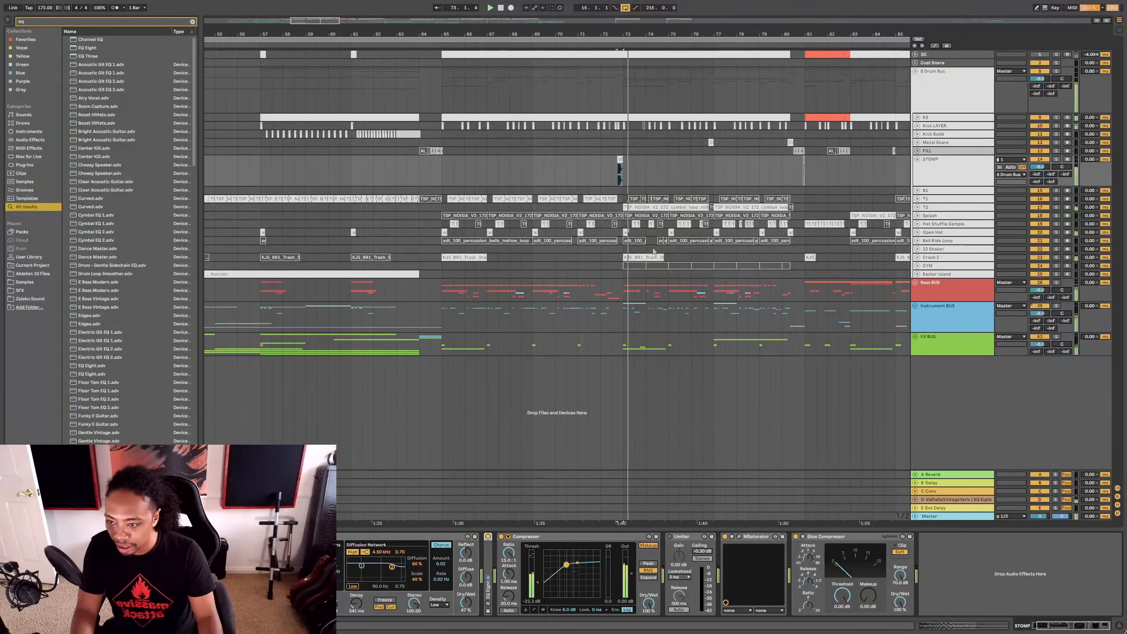
{"action": "left_click_drag", "start_coordinate": [676, 32], "coordinate": [571, 32]}
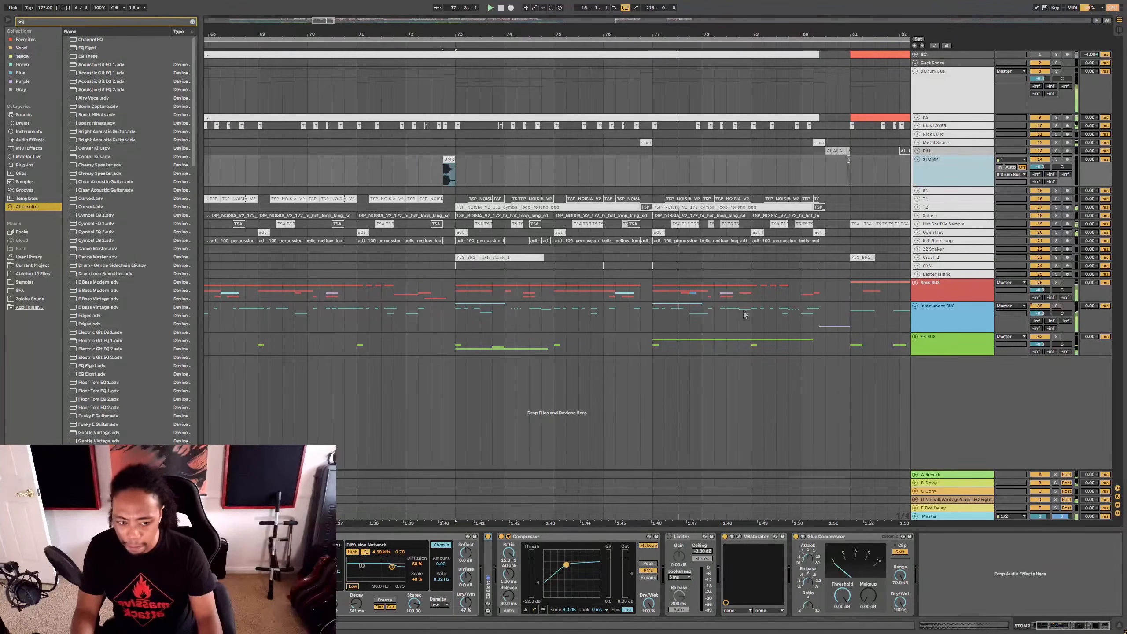
{"action": "left_click", "coordinate": [951, 296]}
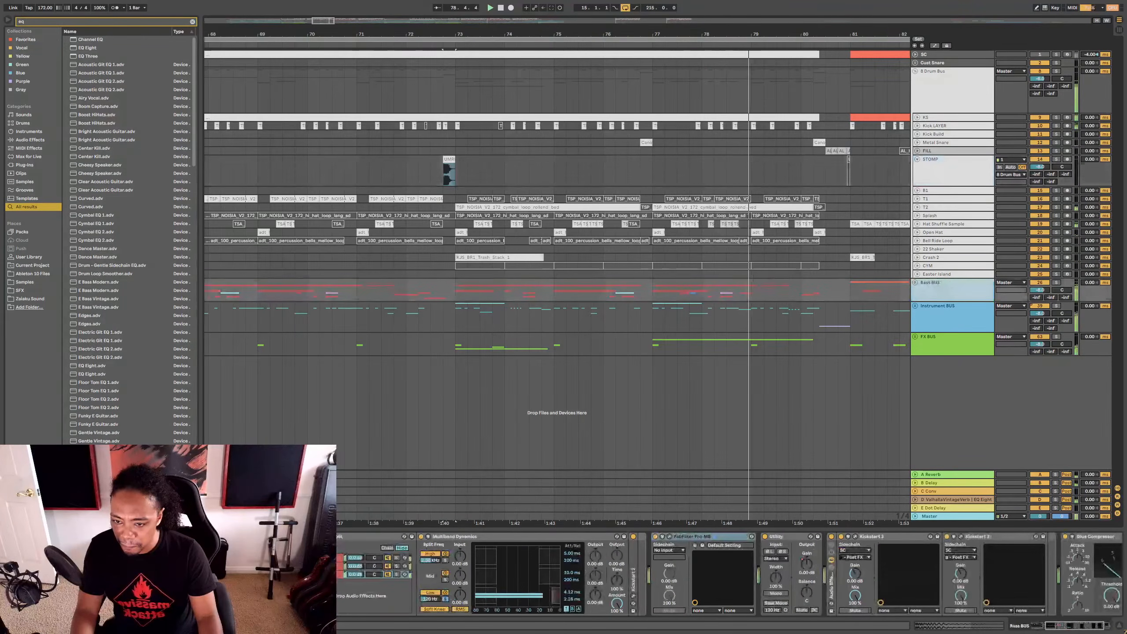
{"action": "left_click", "coordinate": [919, 78]}
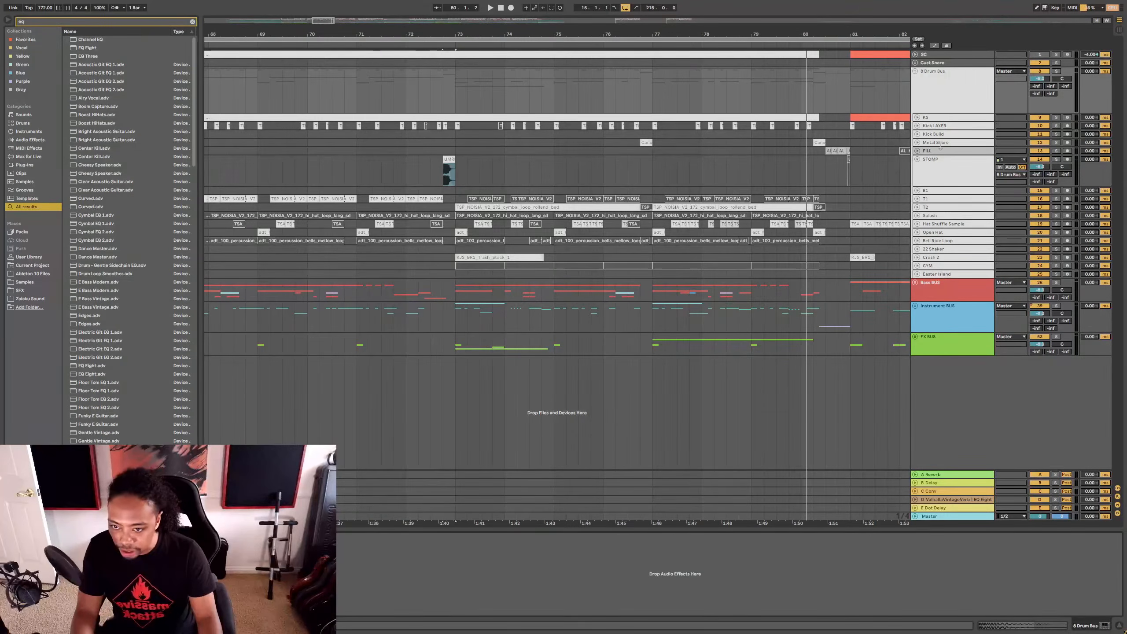
{"action": "left_click", "coordinate": [939, 117]}
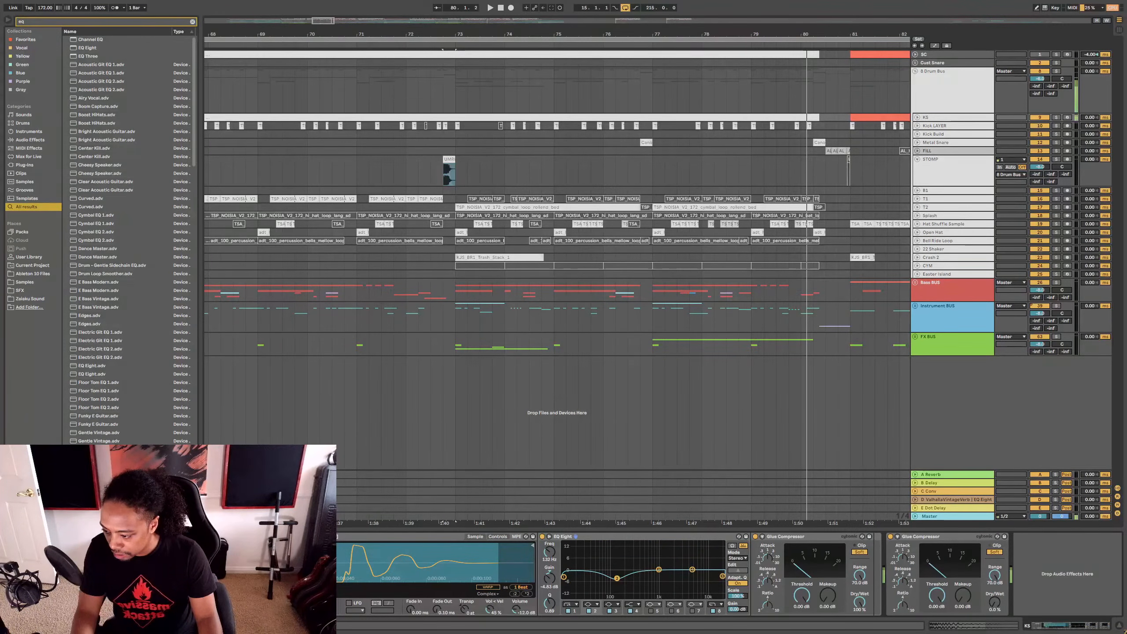
{"action": "key", "text": "space"}
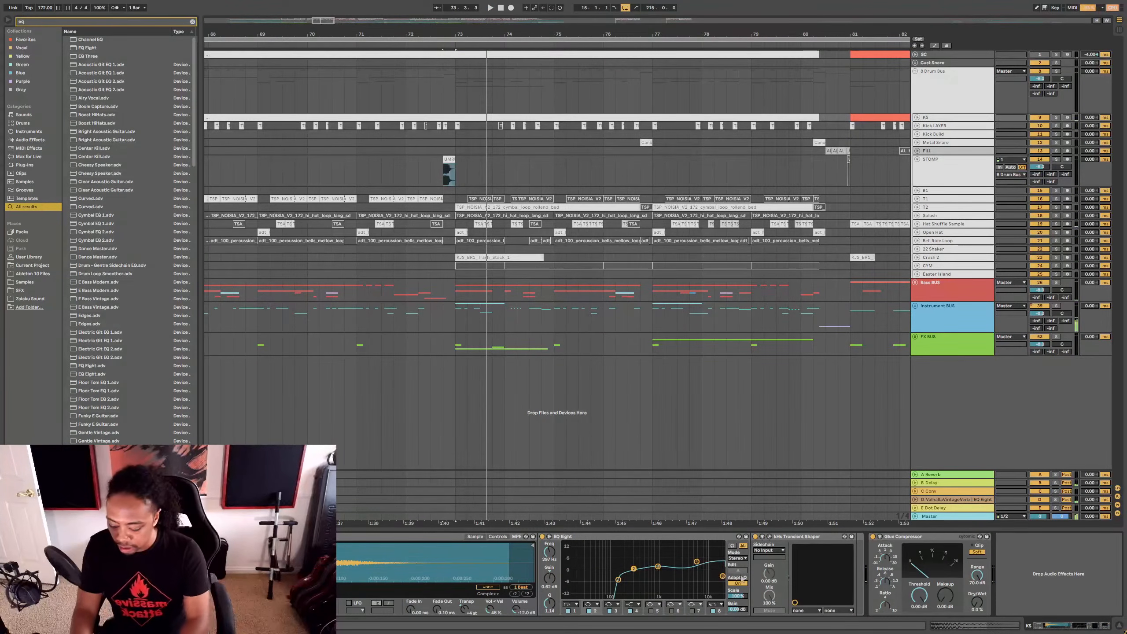
Step: Insert a Glue Compressor with -5.71 dB threshold and 3.17 dB makeup before the KS track's existing one, and move an EQ Eight band near 6.2 kHz
{"action": "key", "text": "ctrl+f"}
{"action": "type", "text": "glue"}
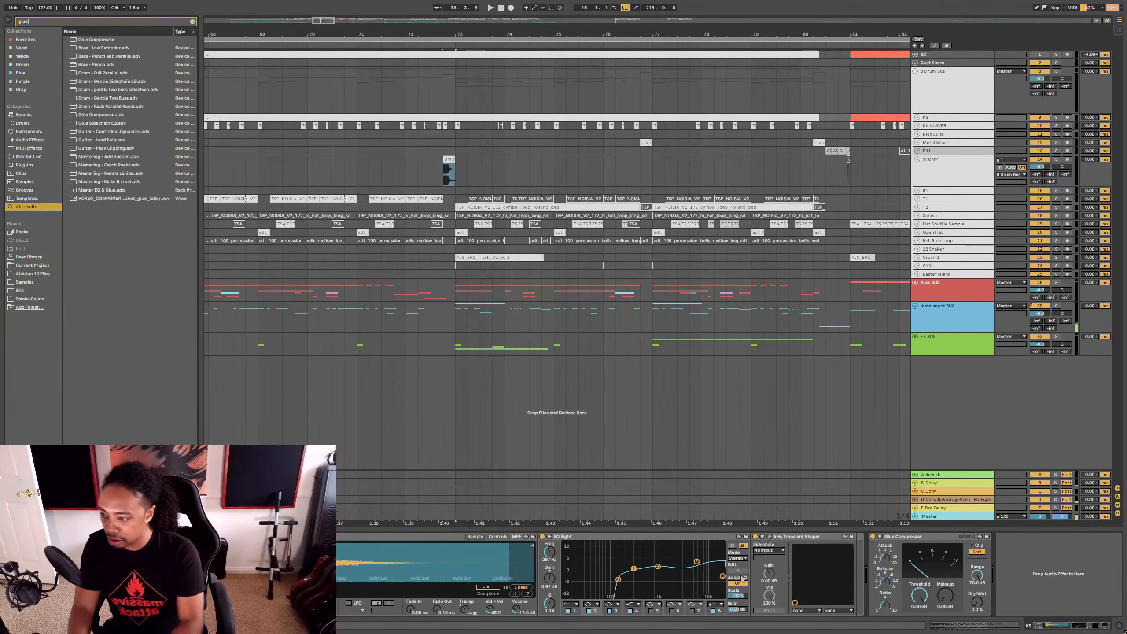
{"action": "left_click", "coordinate": [93, 40]}
{"action": "left_click_drag", "start_coordinate": [841, 540], "coordinate": [807, 592]}
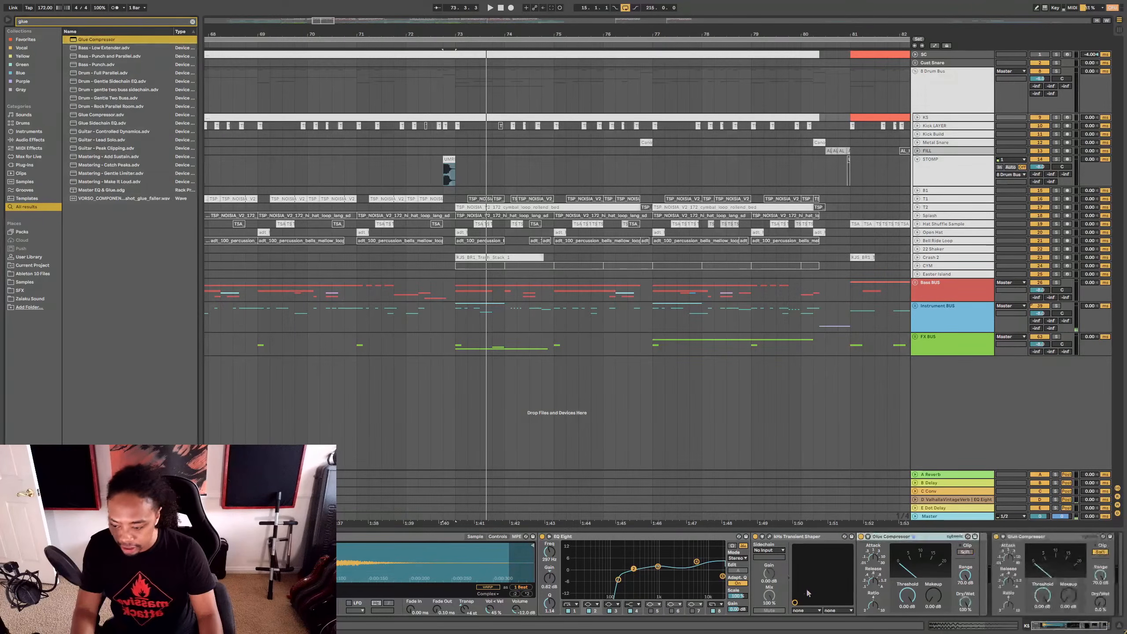
{"action": "key", "text": "space"}
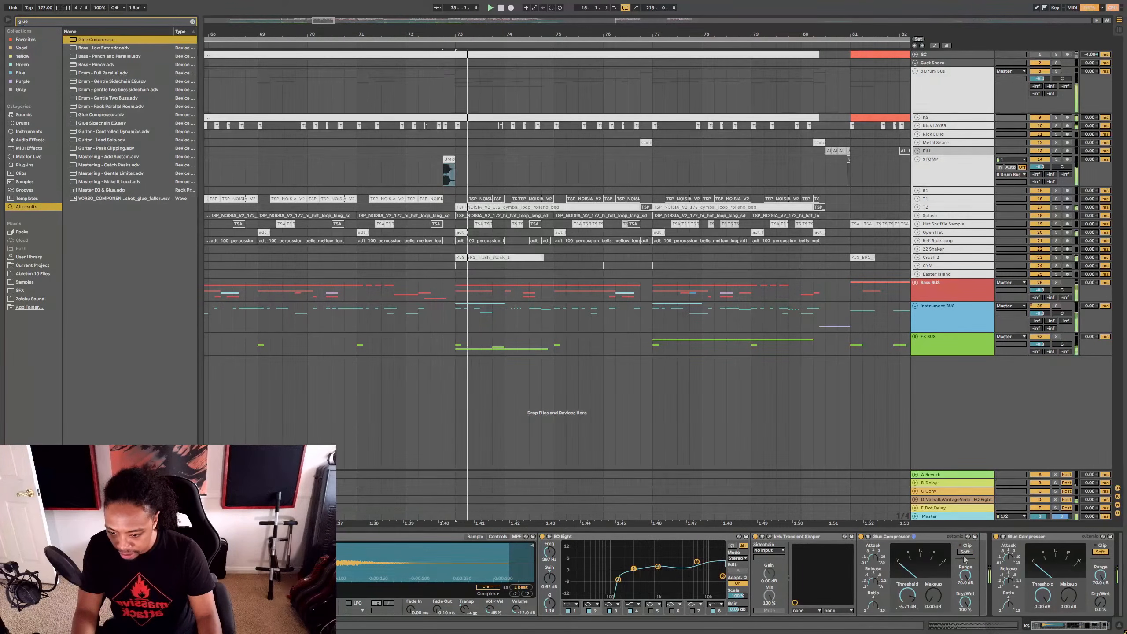
{"action": "left_click_drag", "start_coordinate": [933, 596], "coordinate": [933, 581]}
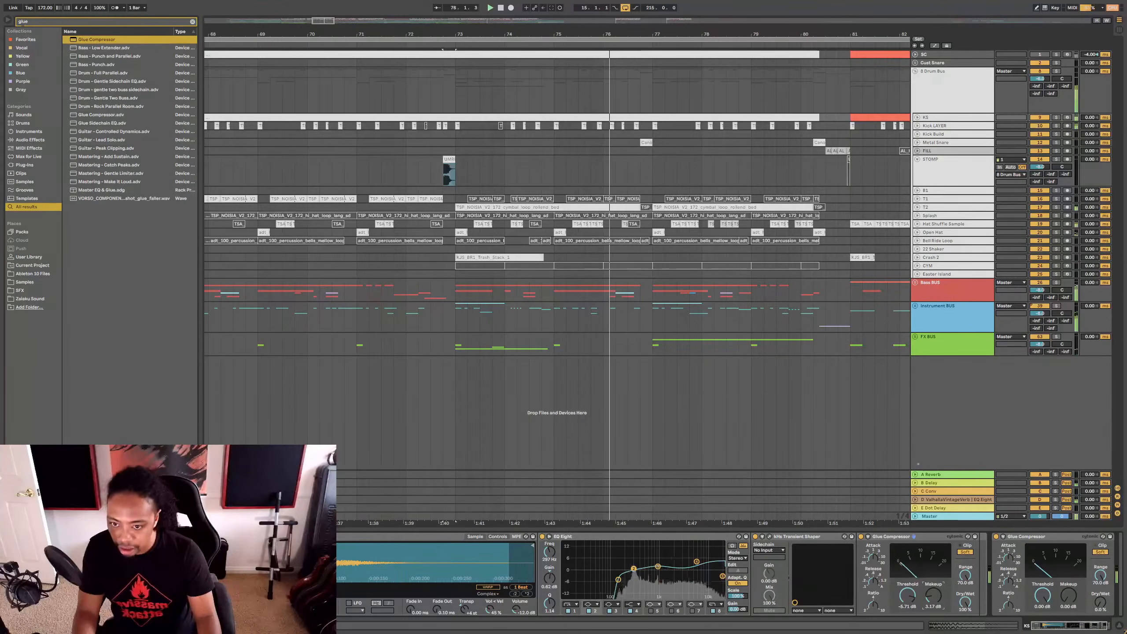
{"action": "left_click_drag", "start_coordinate": [658, 566], "coordinate": [699, 567]}
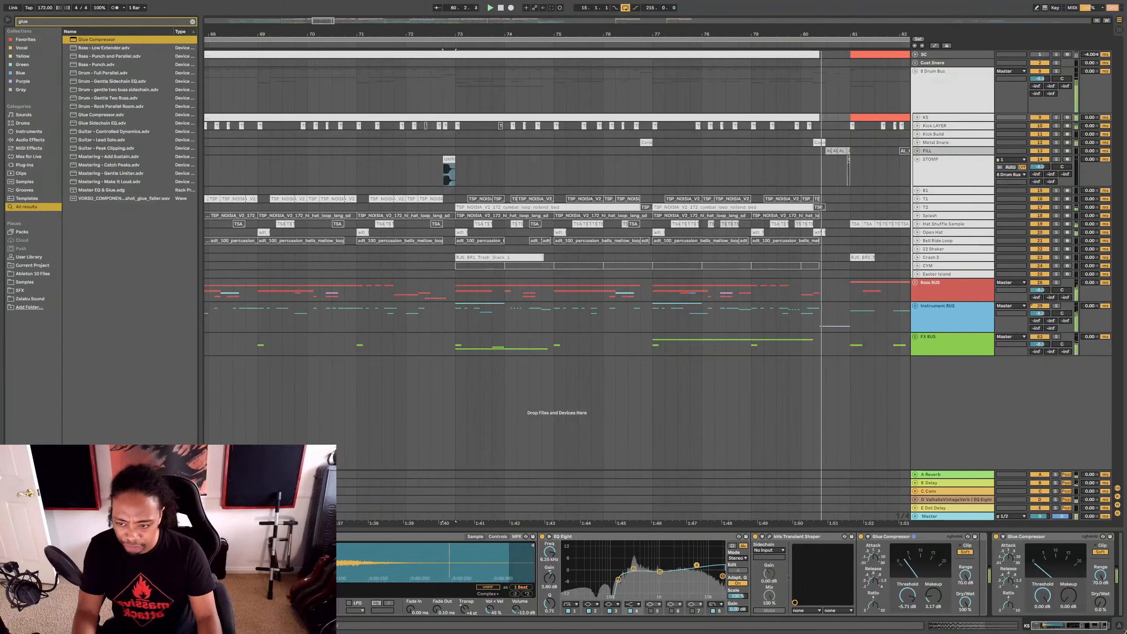
Step: Solo the Instrument BUS, unfold it together with its 45 Drop Stabs group, and play from bar 83
{"action": "left_click_drag", "start_coordinate": [666, 34], "coordinate": [599, 11]}
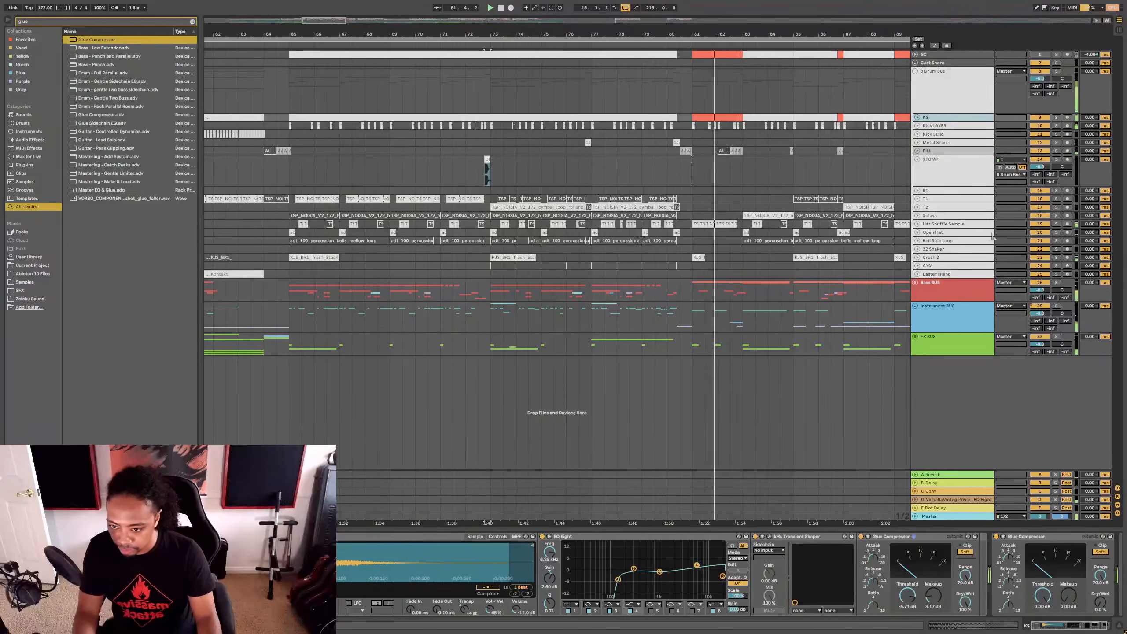
{"action": "left_click", "coordinate": [955, 307]}
{"action": "key", "text": "space"}
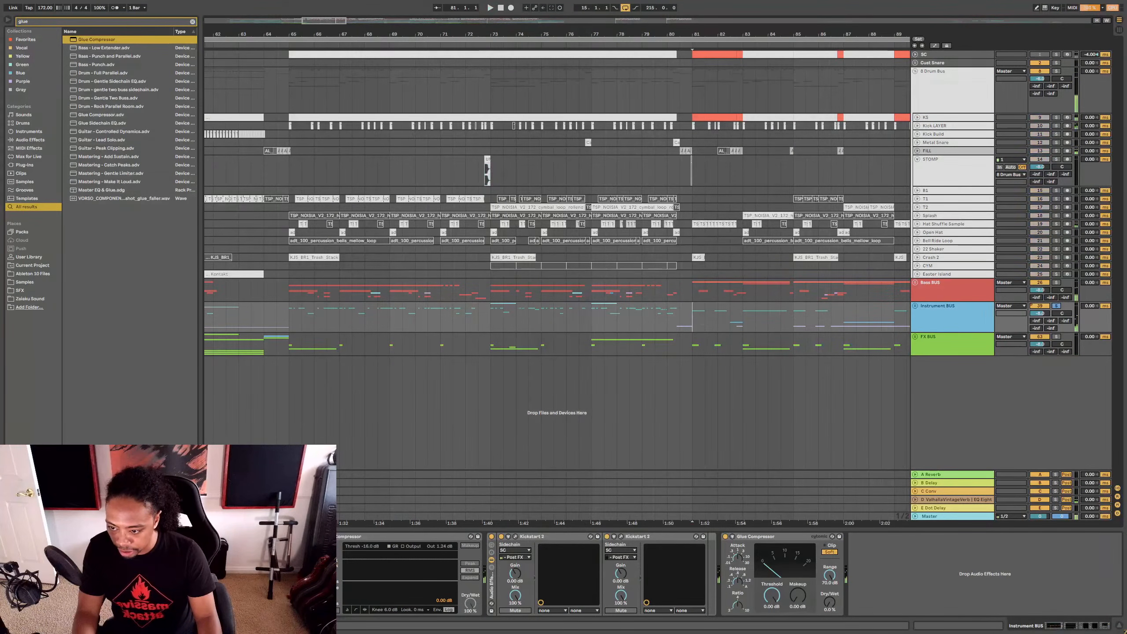
{"action": "left_click", "coordinate": [915, 306]}
{"action": "scroll", "coordinate": [742, 275], "scroll_direction": "down", "scroll_amount": 5}
{"action": "left_click", "coordinate": [743, 276]}
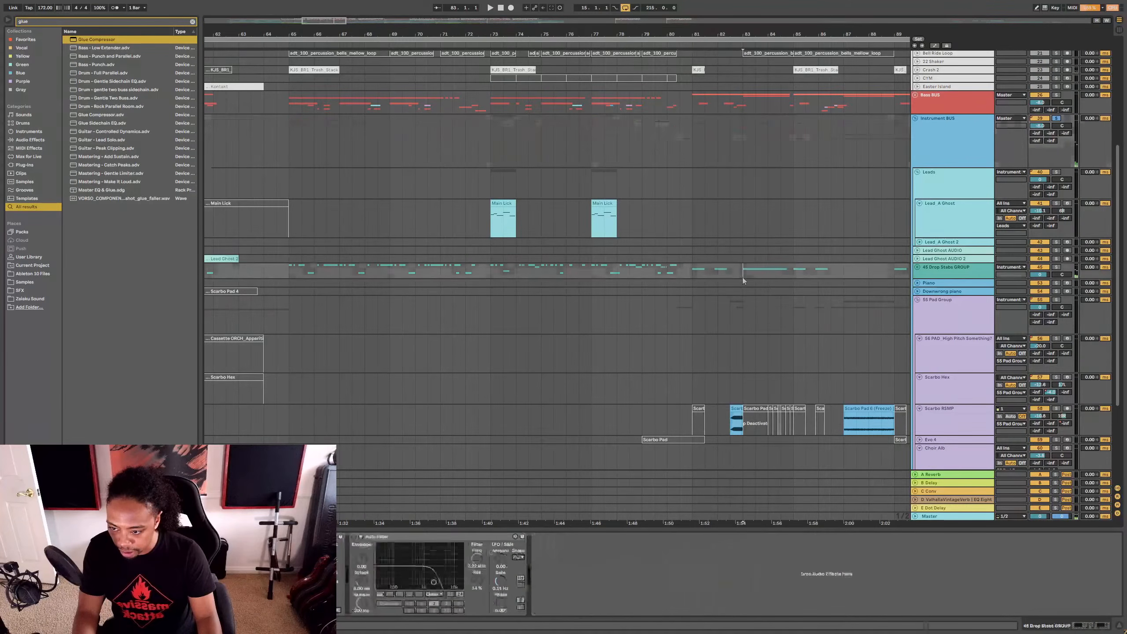
{"action": "left_click", "coordinate": [917, 267]}
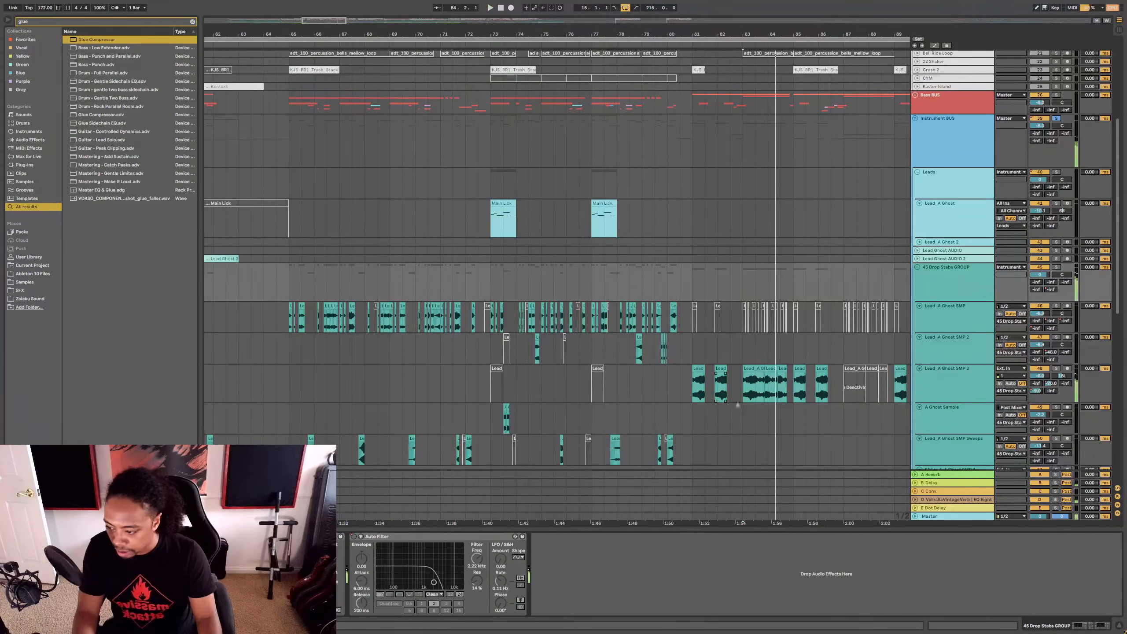
Step: Lower the low band slightly in the EQ Eight after the Compressor on Lead_A Ghost SMP 3, auditioning it from bar 83
{"action": "left_click", "coordinate": [930, 382]}
{"action": "scroll", "coordinate": [928, 575], "scroll_direction": "right", "scroll_amount": 4}
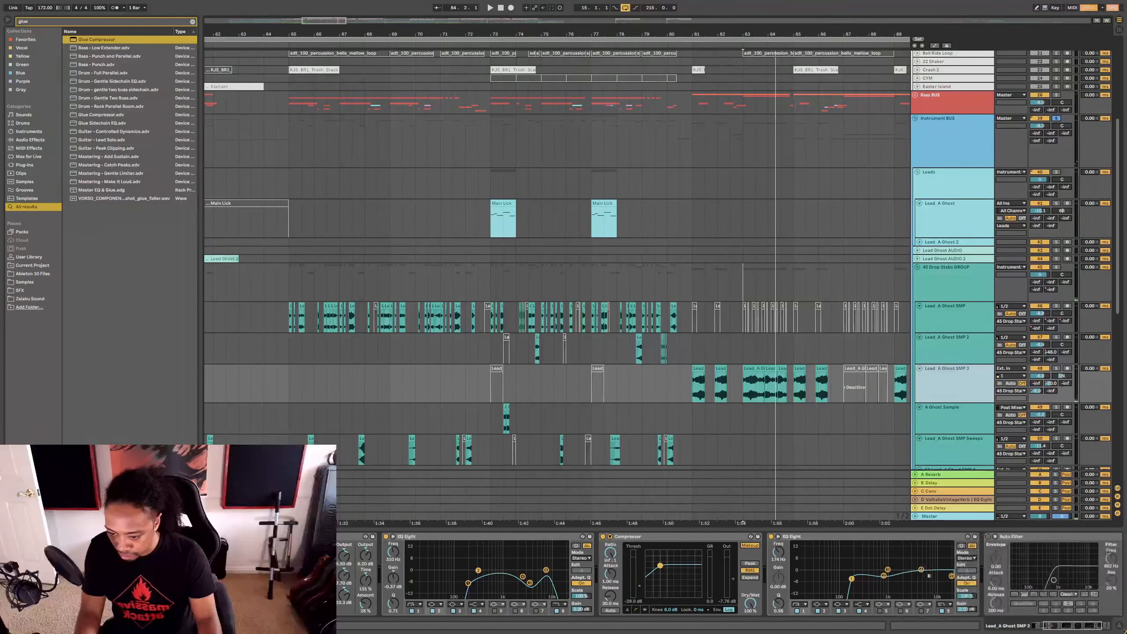
{"action": "left_click_drag", "start_coordinate": [854, 580], "coordinate": [853, 584]}
{"action": "key", "text": "space"}
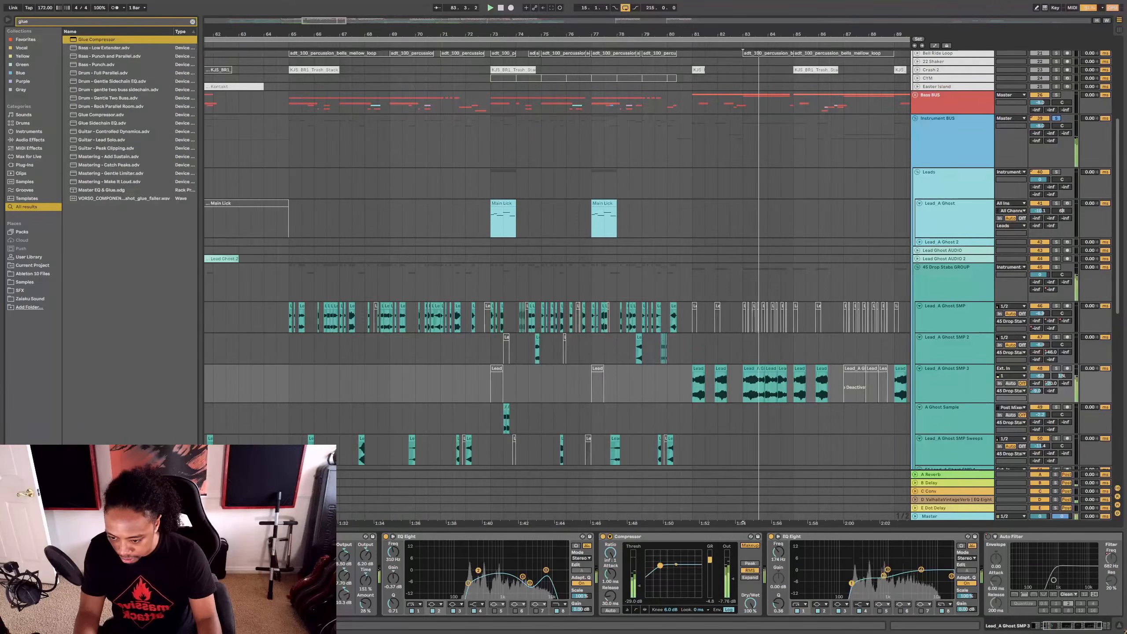
{"action": "scroll", "coordinate": [853, 584], "scroll_direction": "right", "scroll_amount": 3}
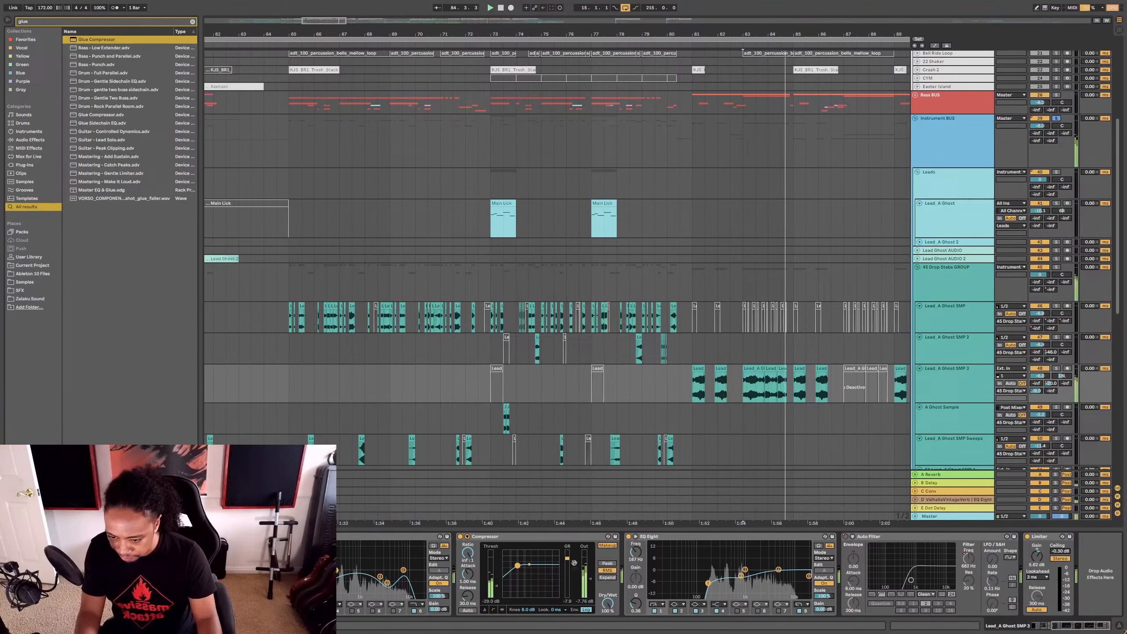
Step: Insert FabFilter Pro-MB on the Instrument BUS ahead of the Kickstart 2 devices
{"action": "left_click", "coordinate": [952, 144]}
{"action": "key", "text": "ctrl+f"}
{"action": "type", "text": "pro mb"}
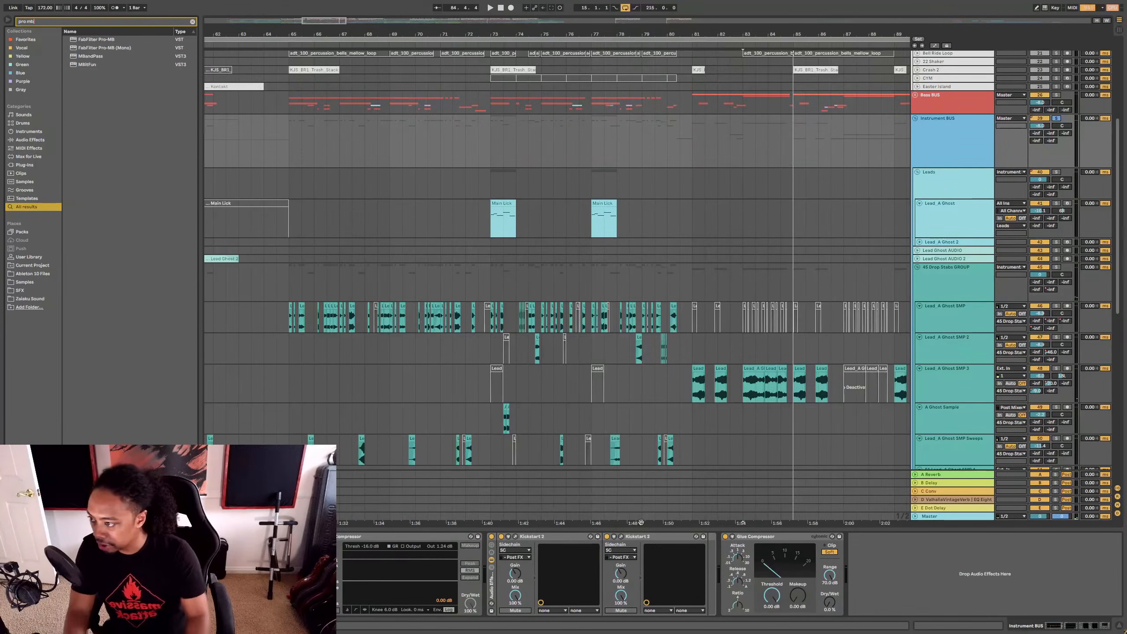
{"action": "left_click_drag", "start_coordinate": [648, 521], "coordinate": [488, 584]}
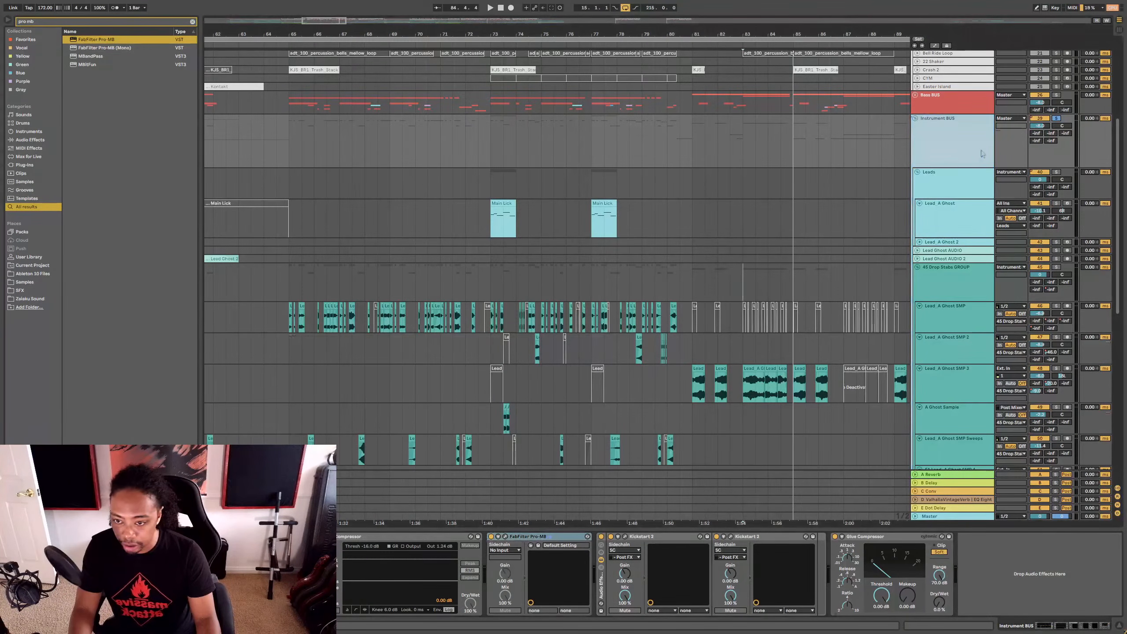
Step: Audition Lead_A Ghost SMP 3 from bars 83 and 81, raise its track volume slightly, and play it within the full mix
{"action": "key", "text": "space"}
{"action": "left_click", "coordinate": [933, 387]}
{"action": "key", "text": "space"}
{"action": "key", "text": "space"}
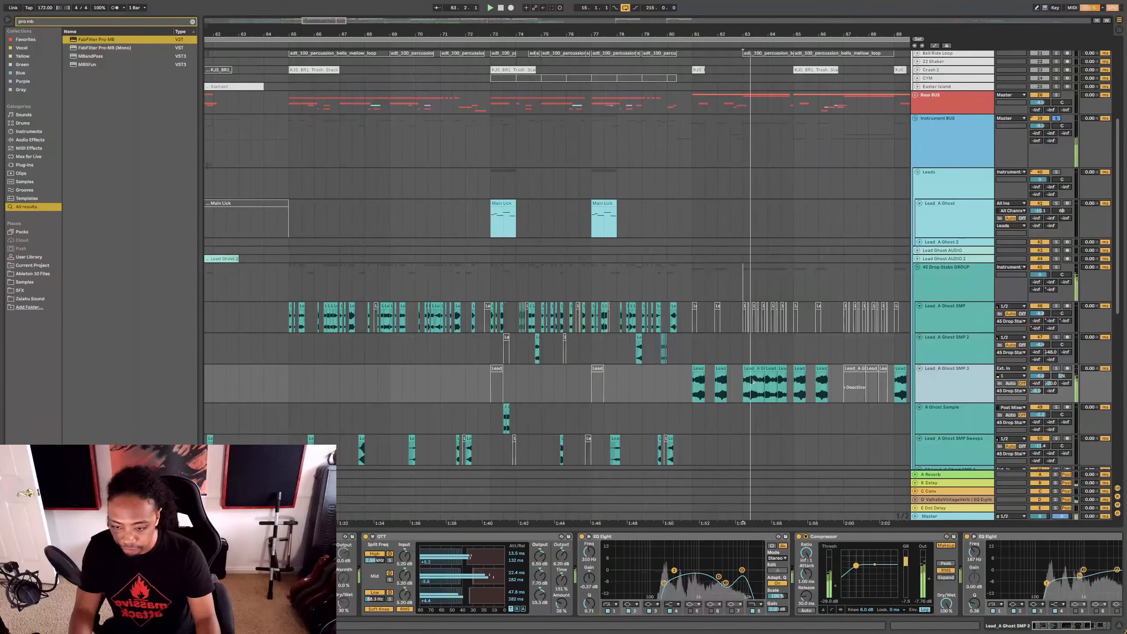
{"action": "left_click", "coordinate": [698, 369]}
{"action": "key", "text": "space"}
{"action": "key", "text": "space"}
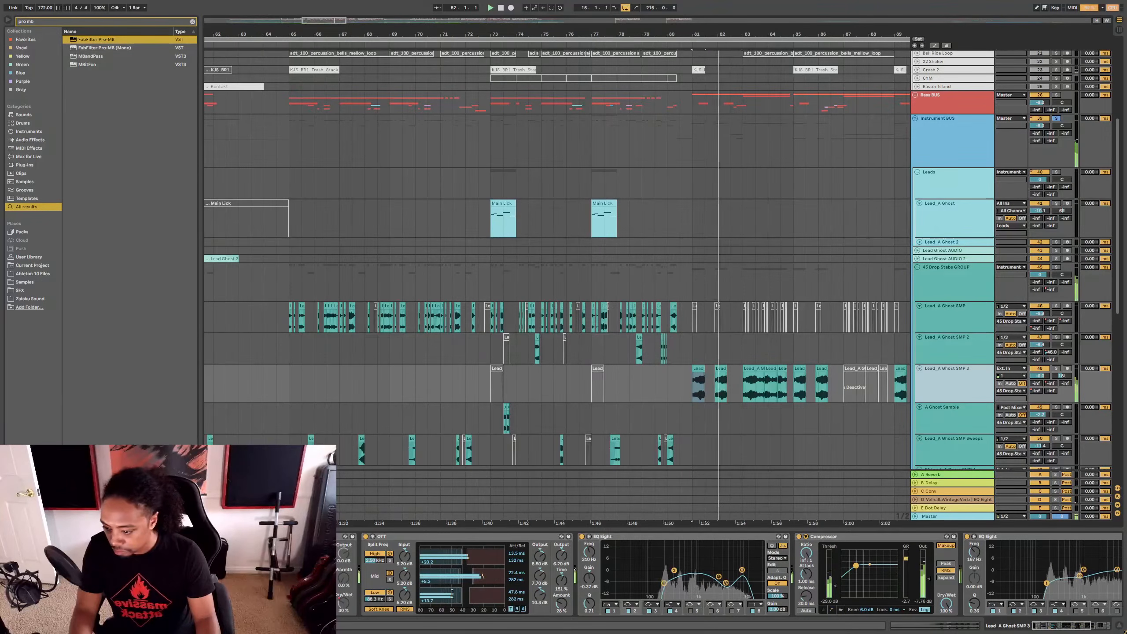
{"action": "scroll", "coordinate": [458, 587], "scroll_direction": "right", "scroll_amount": 3}
{"action": "scroll", "coordinate": [457, 587], "scroll_direction": "right", "scroll_amount": 3}
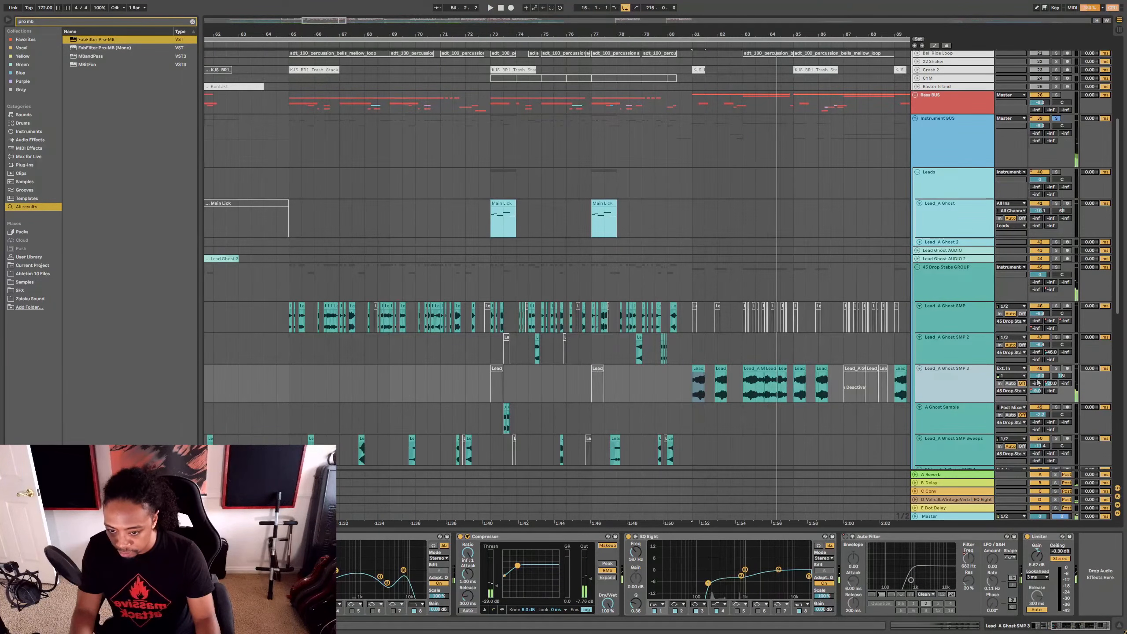
{"action": "left_click_drag", "start_coordinate": [1037, 377], "coordinate": [1037, 375]}
{"action": "key", "text": "space"}
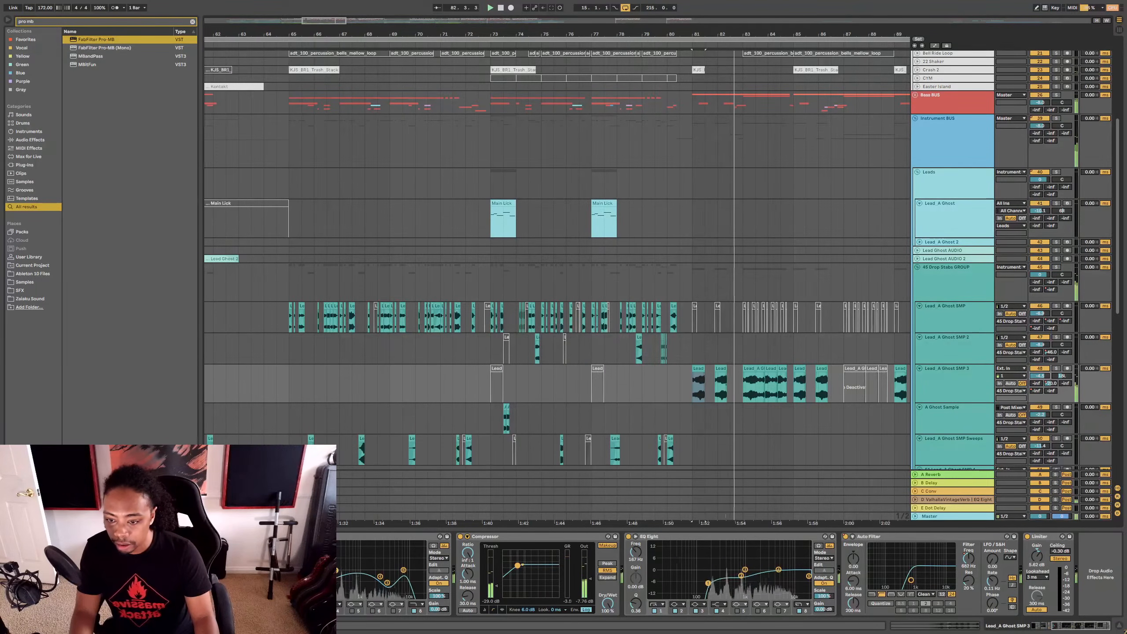
Step: Unfold the Bass BUS and solo the 34-Whomp (Freeze) track to hear its clip just before bar 85
{"action": "scroll", "coordinate": [710, 381], "scroll_direction": "right", "scroll_amount": 8}
{"action": "scroll", "coordinate": [710, 381], "scroll_direction": "down", "scroll_amount": 3}
{"action": "scroll", "coordinate": [710, 381], "scroll_direction": "up", "scroll_amount": 2}
{"action": "scroll", "coordinate": [710, 381], "scroll_direction": "right", "scroll_amount": 2}
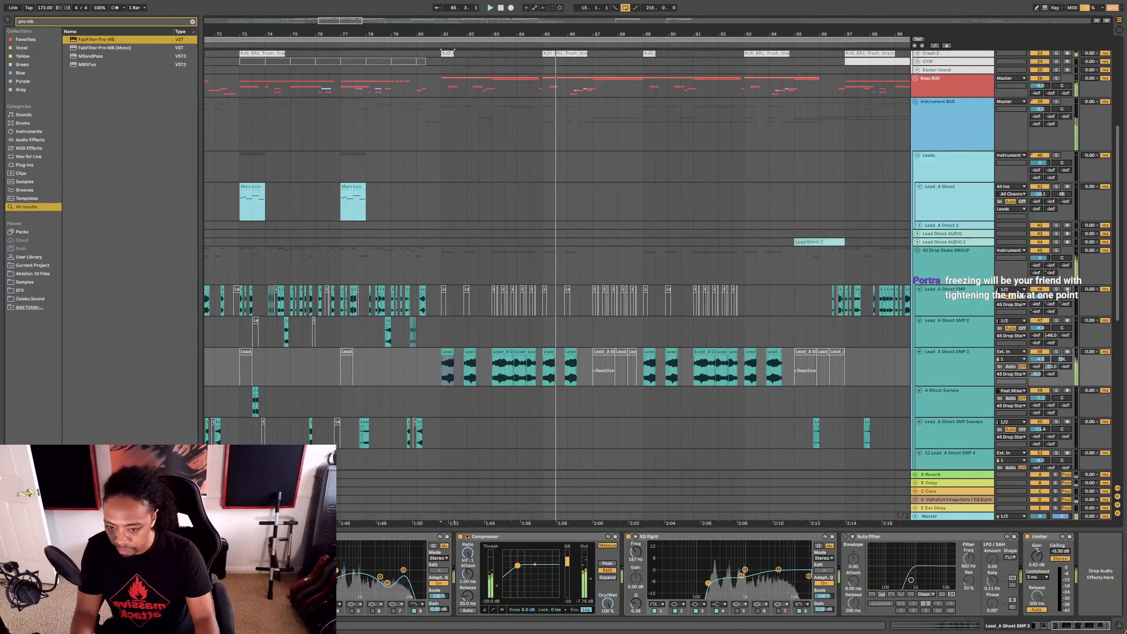
{"action": "scroll", "coordinate": [786, 394], "scroll_direction": "up", "scroll_amount": 3}
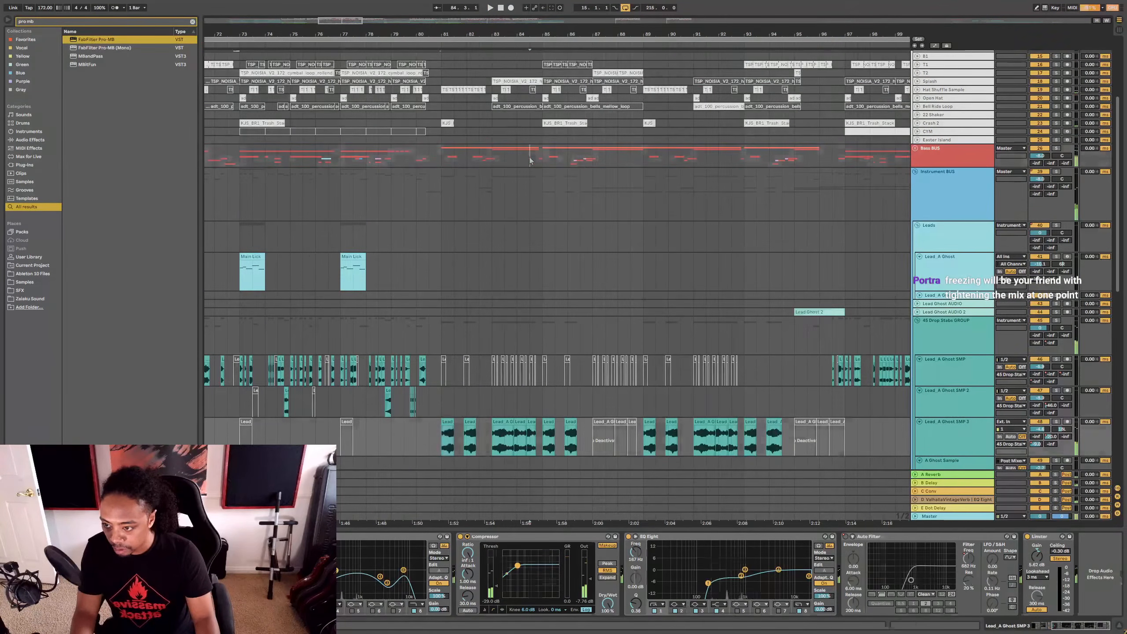
{"action": "left_click", "coordinate": [787, 164]}
{"action": "left_click", "coordinate": [915, 149]}
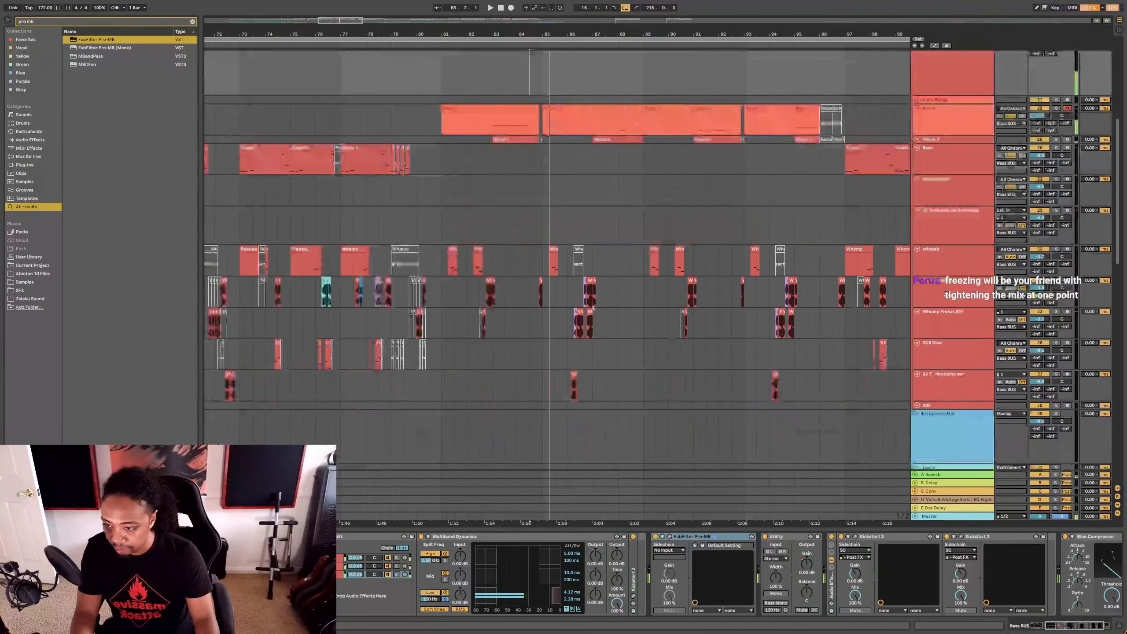
{"action": "left_click", "coordinate": [541, 279]}
{"action": "key", "text": "s"}
{"action": "key", "text": "space"}
{"action": "key", "text": "space"}
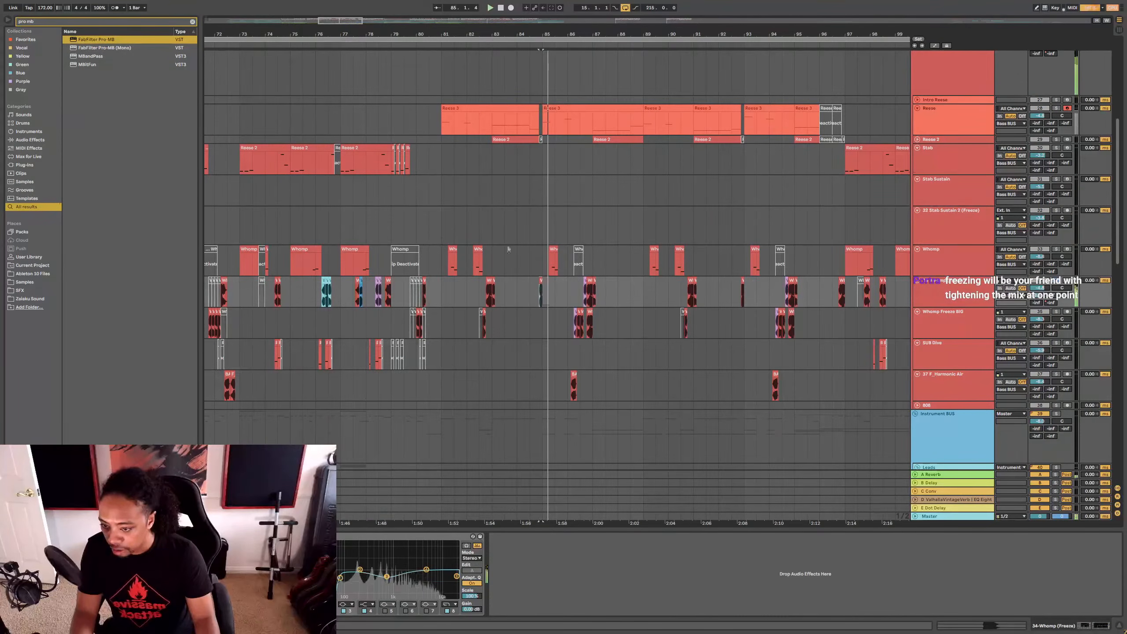
Step: Audition the Whomp (Freeze) clip near bar 83, pull down the low-mid boost in its EQ Eight, and play it in the full mix
{"action": "left_click", "coordinate": [486, 289]}
{"action": "key", "text": "space"}
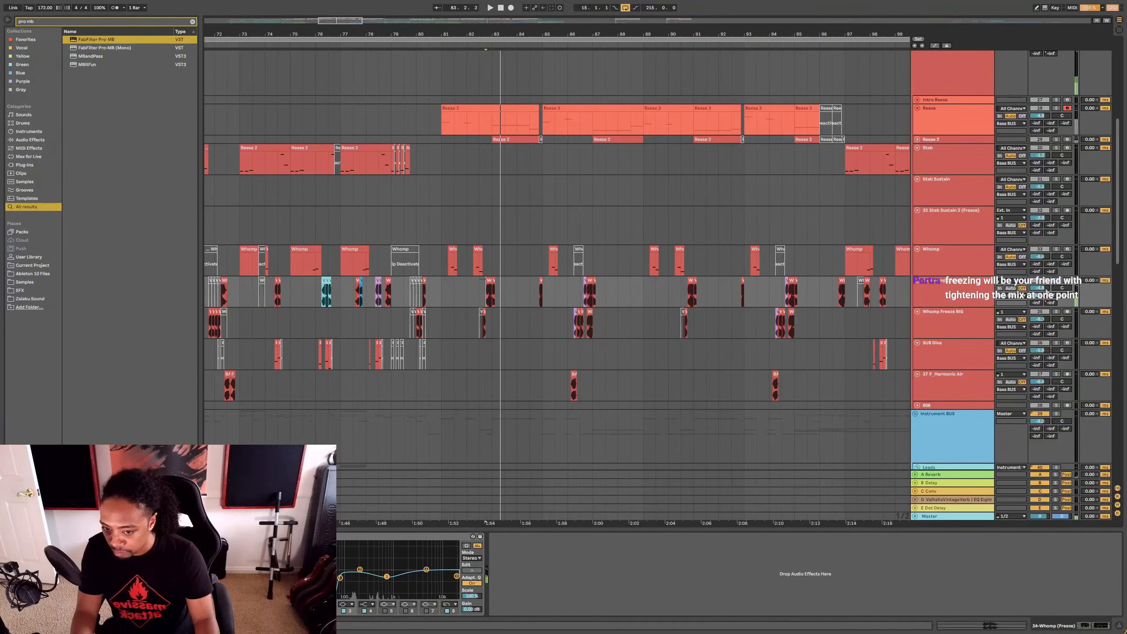
{"action": "key", "text": "space"}
{"action": "key", "text": "space"}
{"action": "key", "text": "space"}
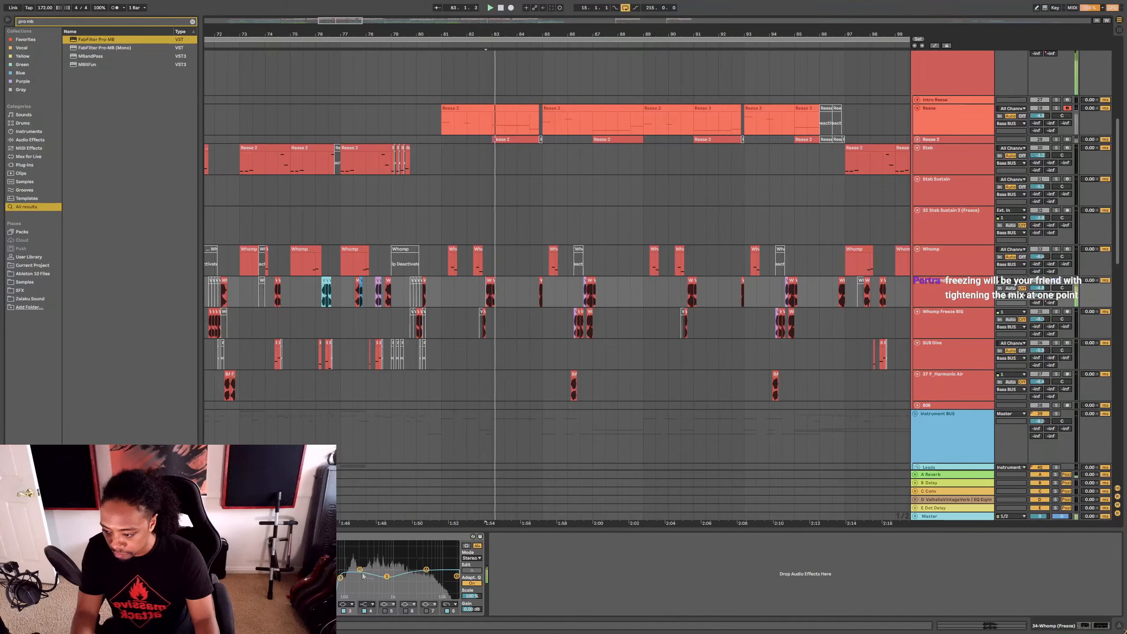
{"action": "key", "text": "space"}
{"action": "key", "text": "space"}
{"action": "key", "text": "space"}
{"action": "key", "text": "space"}
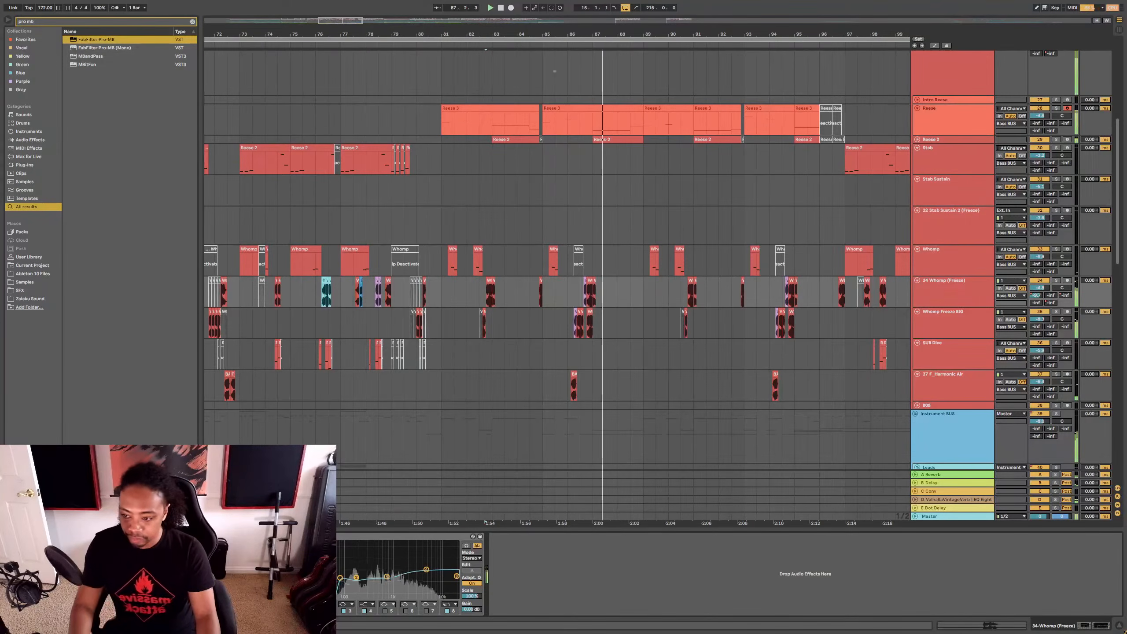
Step: Stop playback and fold all the individual tracks inside the Bass BUS at once
{"action": "left_click_drag", "start_coordinate": [654, 32], "coordinate": [578, 11]}
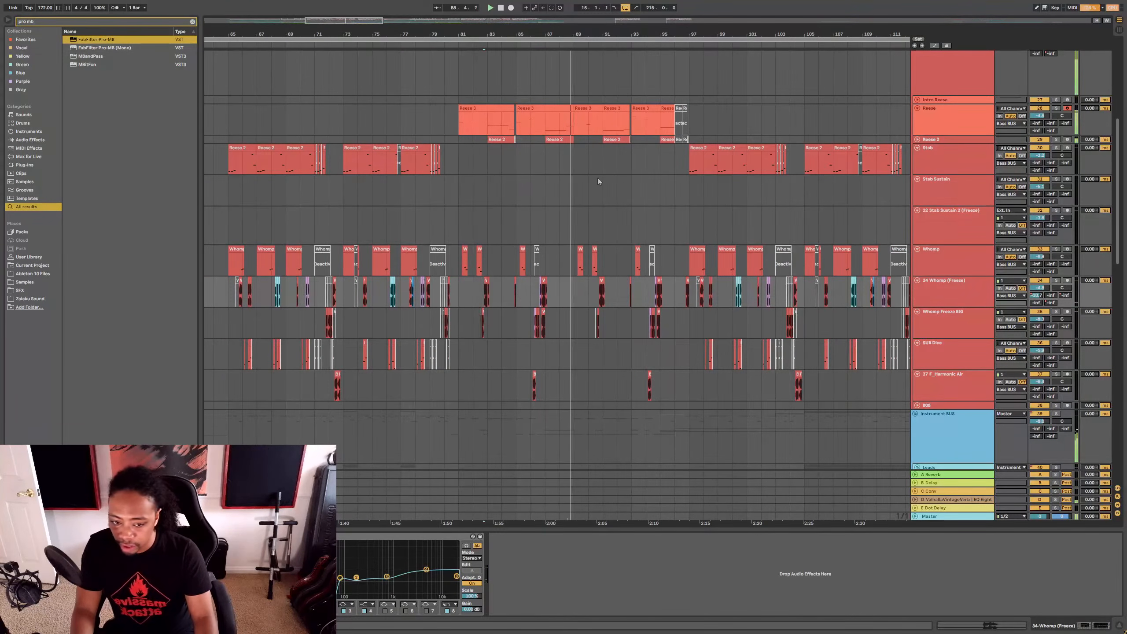
{"action": "key", "text": "space"}
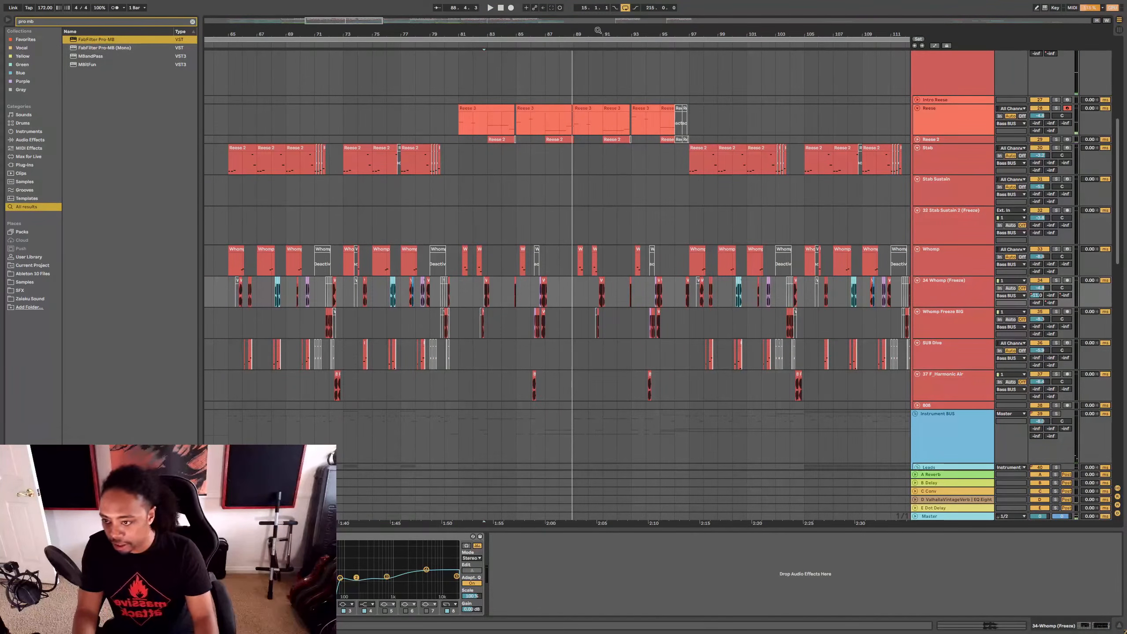
{"action": "left_click_drag", "start_coordinate": [598, 34], "coordinate": [537, 22]}
{"action": "left_click", "coordinate": [943, 267]}
{"action": "key", "text": "ctrl+a"}
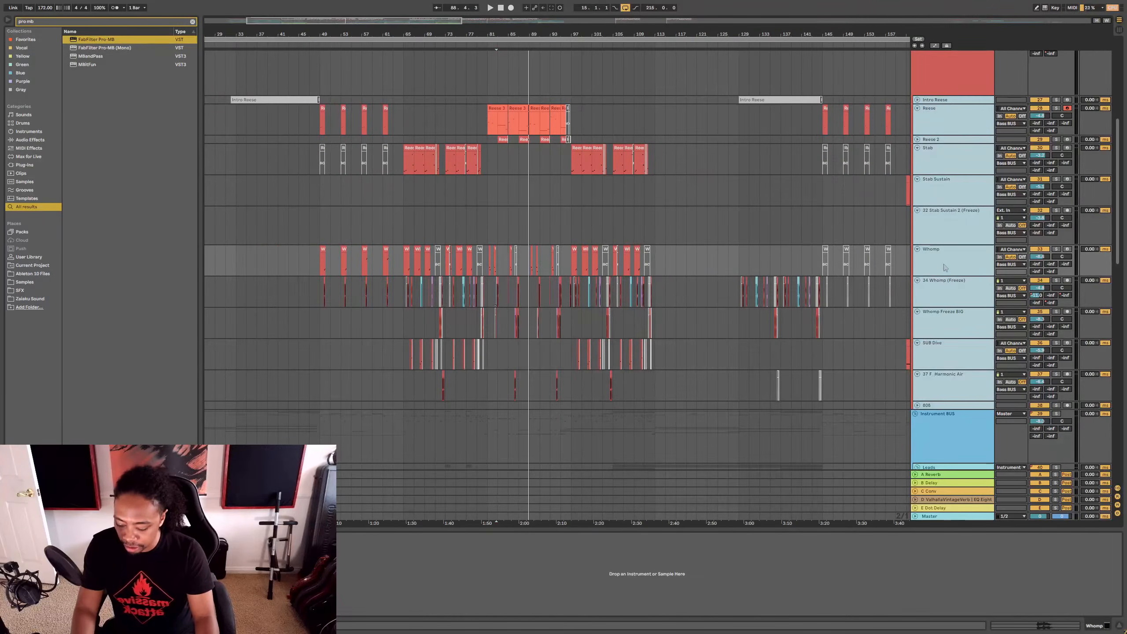
{"action": "key", "text": "u"}
Step: Unfold and solo the Reese track, audition it from bar 83, and inspect the end of its device chain
{"action": "mouse_move", "coordinate": [532, 34]}
{"action": "left_mouse_down"}
{"action": "mouse_move", "coordinate": [517, 56]}
{"action": "mouse_move", "coordinate": [546, 51]}
{"action": "left_mouse_up"}
{"action": "left_click", "coordinate": [944, 208]}
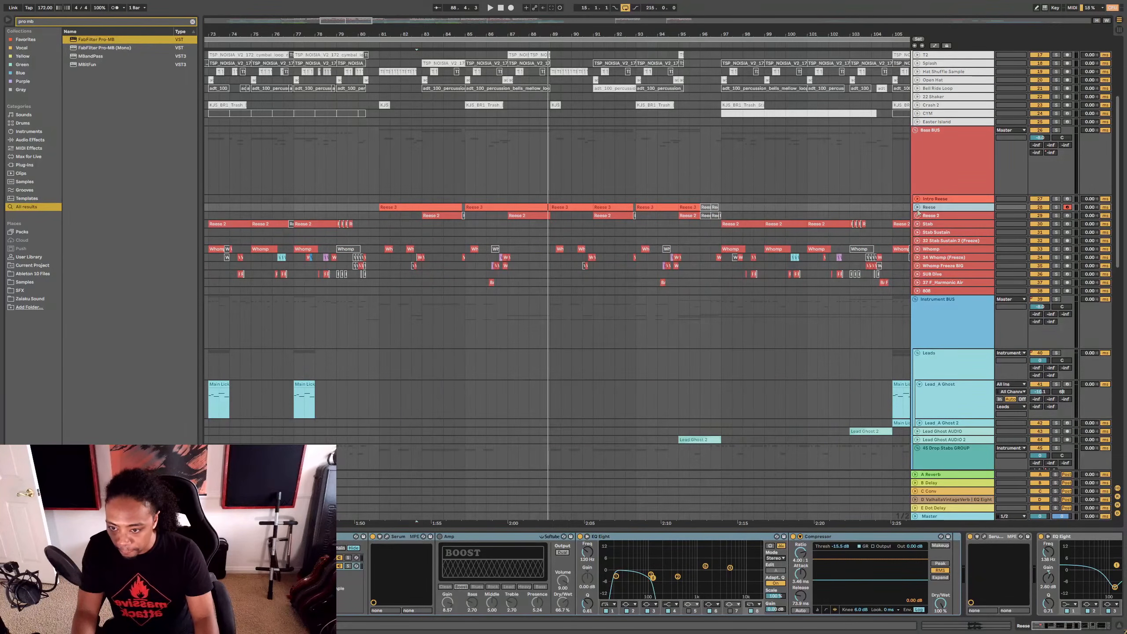
{"action": "left_click", "coordinate": [917, 207]}
{"action": "key", "text": "space"}
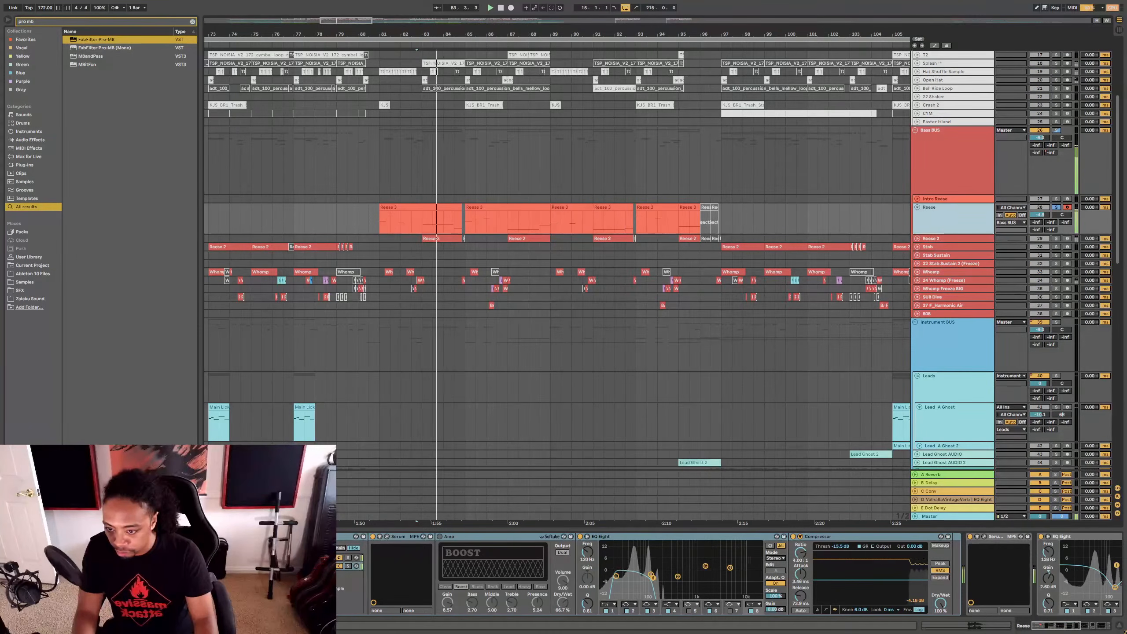
{"action": "scroll", "coordinate": [709, 537], "scroll_direction": "right", "scroll_amount": 5}
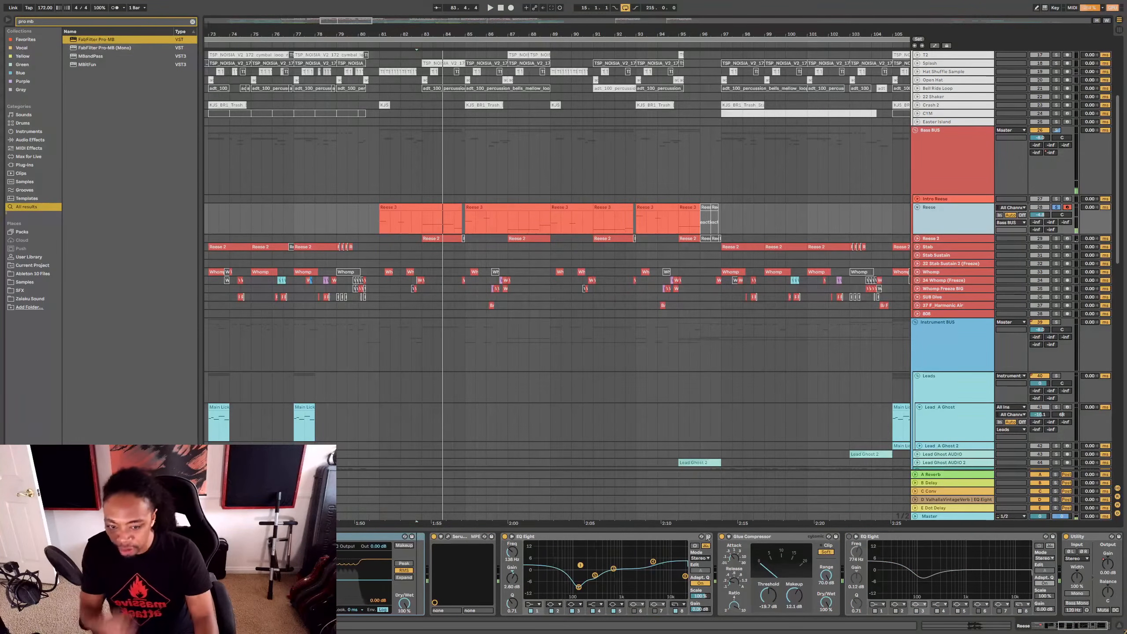
Step: Shape an upper-mid bell cut of about -3.3 dB in the EQ Eight before the Reese track's Glue Compressor
{"action": "key", "text": "space"}
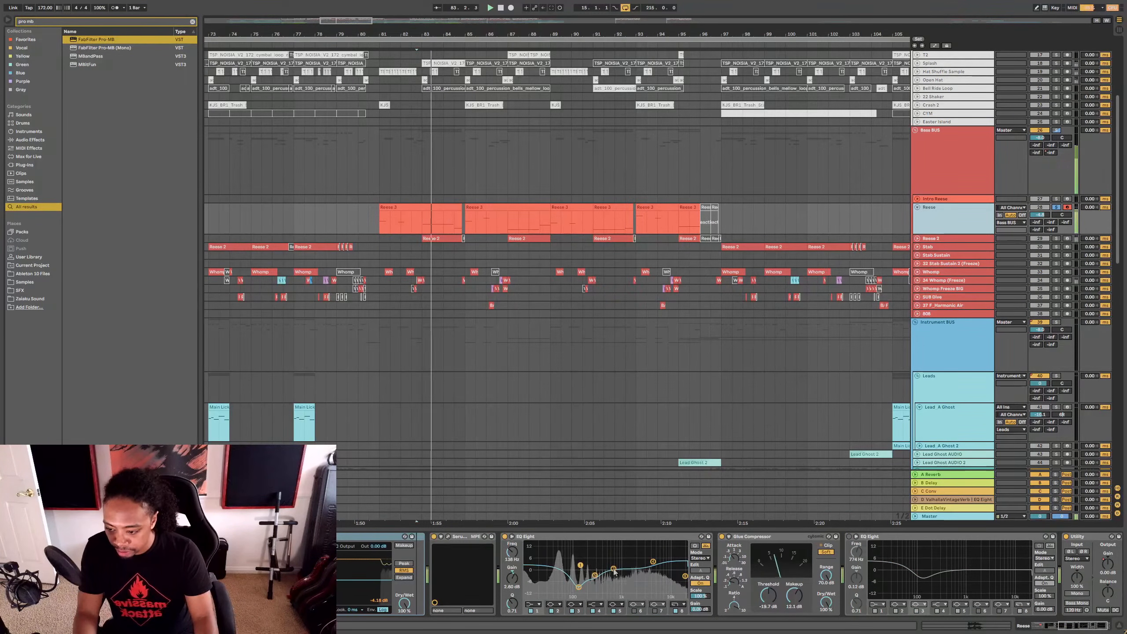
{"action": "left_click_drag", "start_coordinate": [614, 569], "coordinate": [633, 563]}
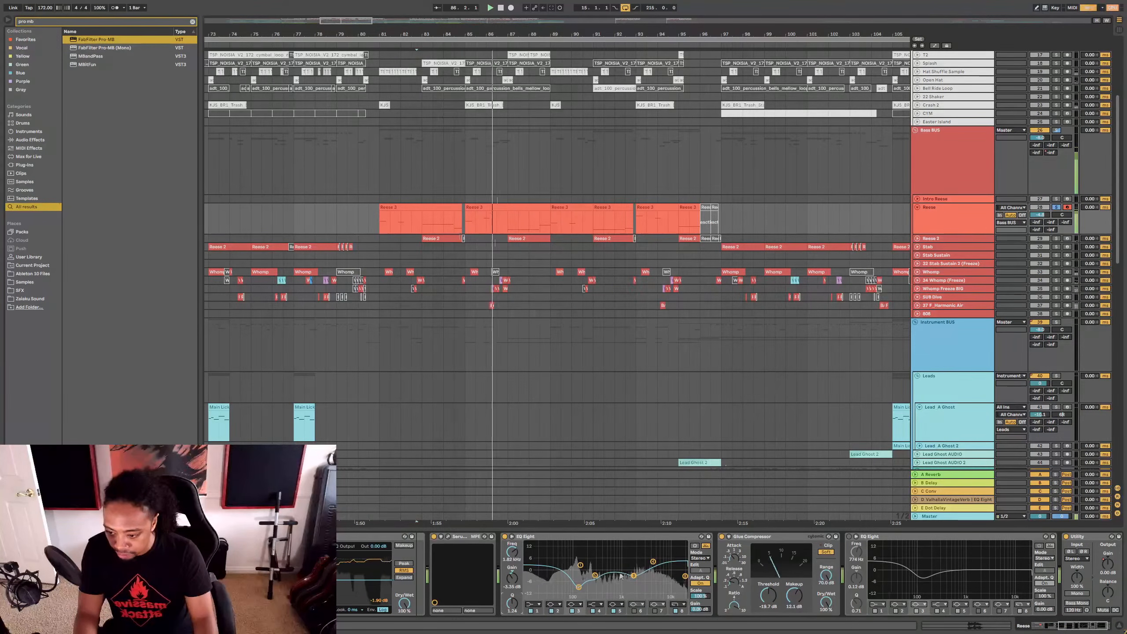
{"action": "left_click_drag", "start_coordinate": [634, 576], "coordinate": [634, 576]}
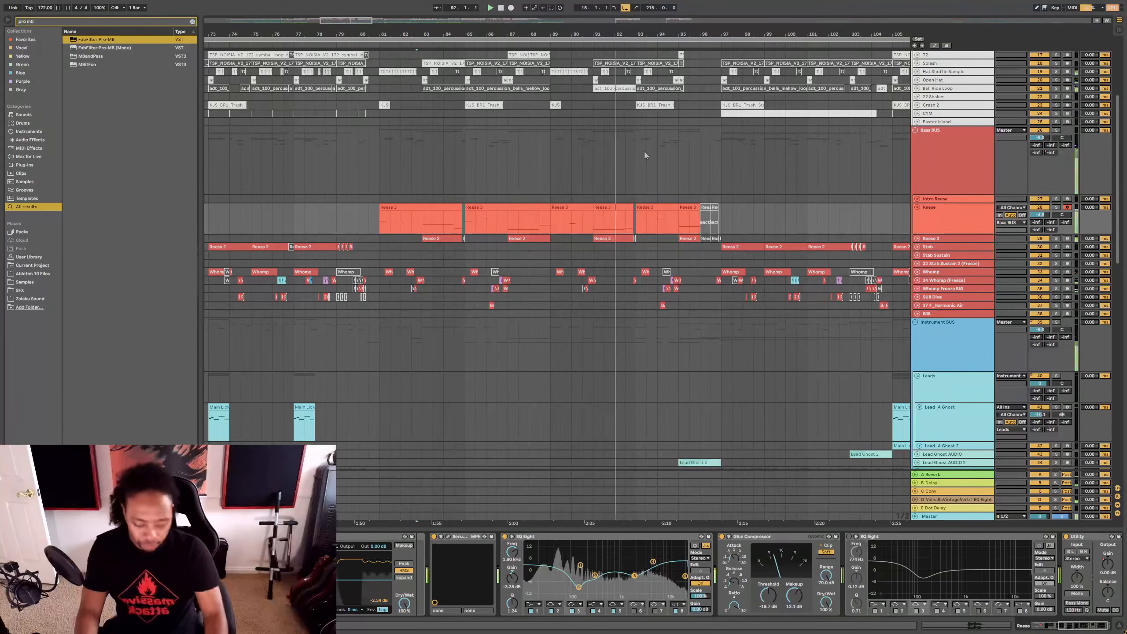
Step: Audition the Lead_A Ghost SMP 3 clip at bar 91
{"action": "scroll", "coordinate": [654, 190], "scroll_direction": "down", "scroll_amount": 10}
{"action": "left_click", "coordinate": [602, 151]}
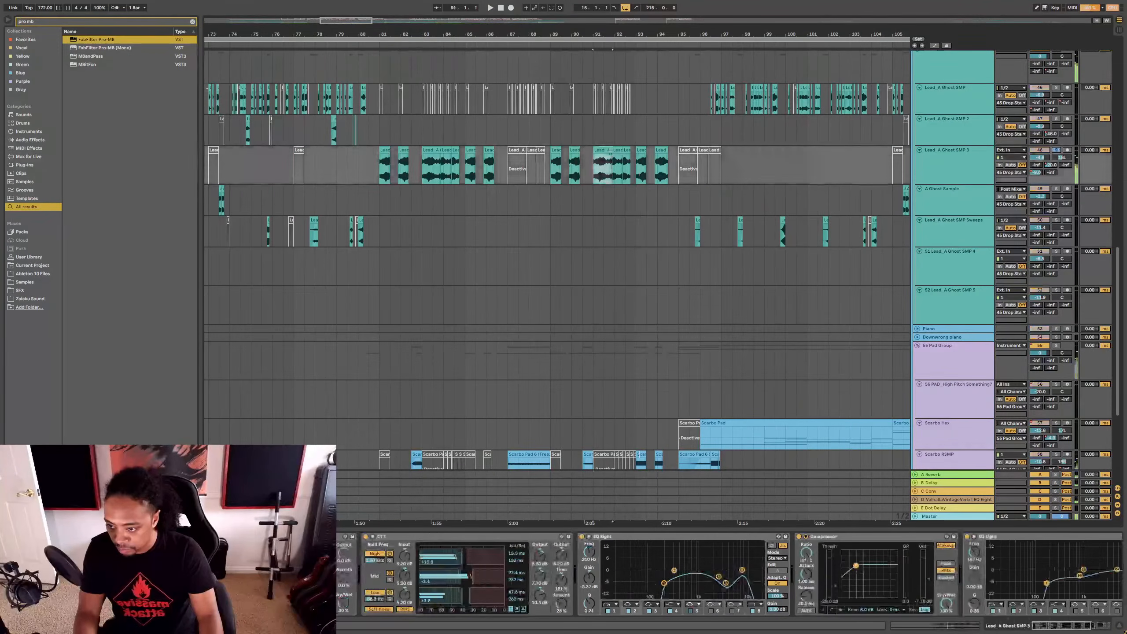
{"action": "key", "text": "space"}
{"action": "key", "text": "space"}
Step: Solo the Evo 4 RSMP track in the pad group and audition its clip at bar 91
{"action": "scroll", "coordinate": [617, 221], "scroll_direction": "down", "scroll_amount": 4}
{"action": "left_click", "coordinate": [609, 346]}
{"action": "key", "text": "s"}
{"action": "left_click", "coordinate": [604, 368]}
{"action": "key", "text": "space"}
{"action": "key", "text": "space"}
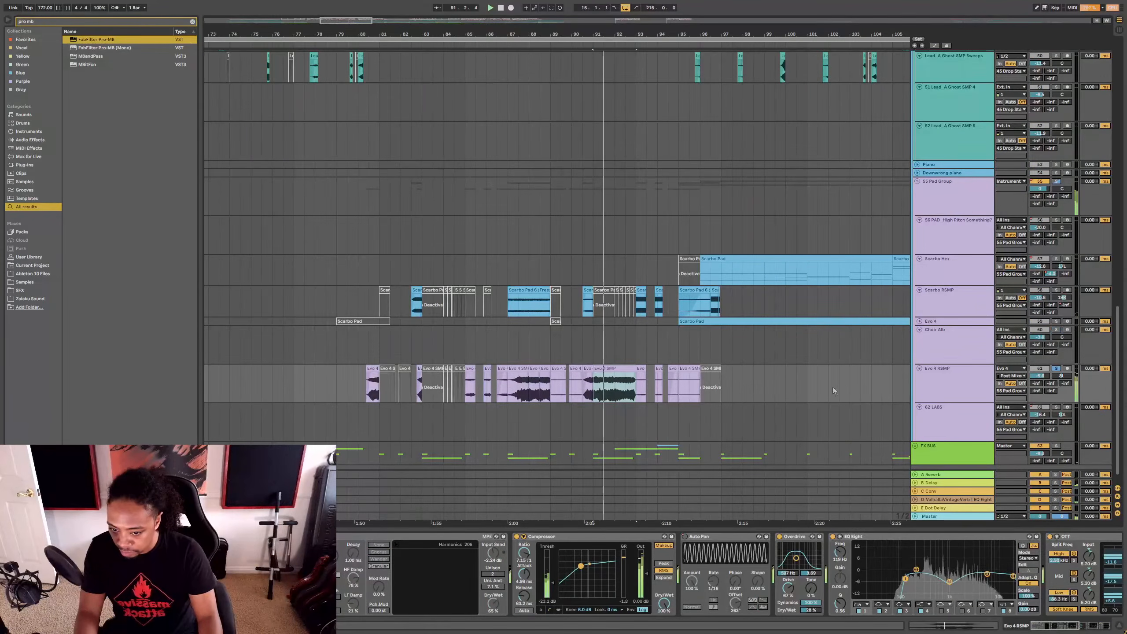
Step: Raise the low cut in the EQ Eight after the OTT on the Evo 4 RSMP track and check it in playback
{"action": "left_click", "coordinate": [1056, 368]}
{"action": "left_click_drag", "start_coordinate": [994, 564], "coordinate": [518, 563]}
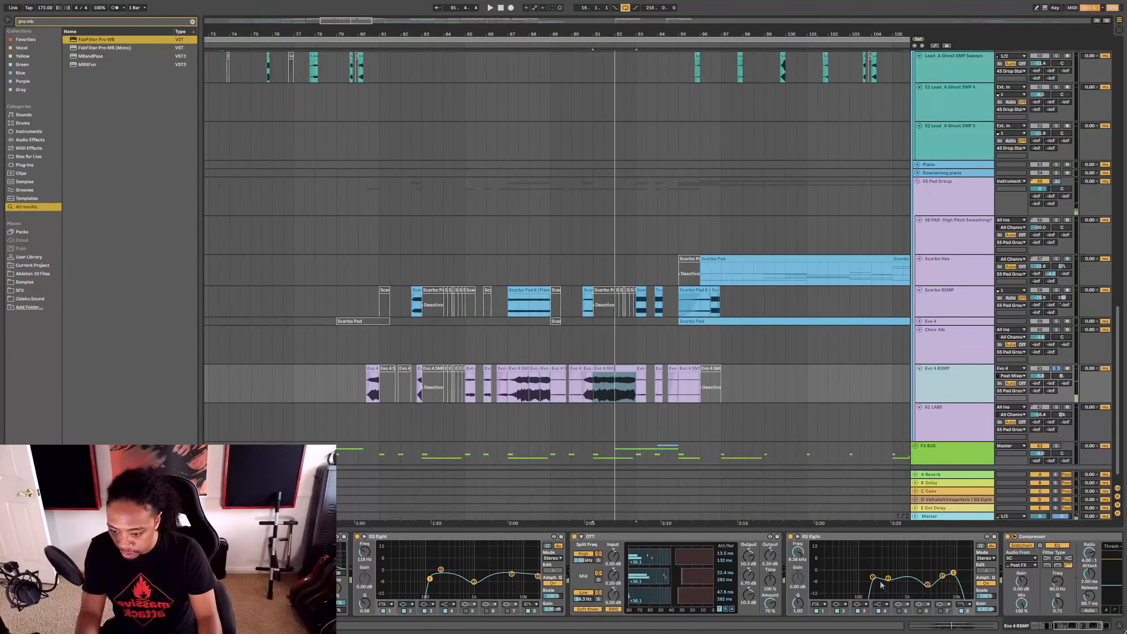
{"action": "left_click_drag", "start_coordinate": [873, 578], "coordinate": [884, 577]}
{"action": "key", "text": "space"}
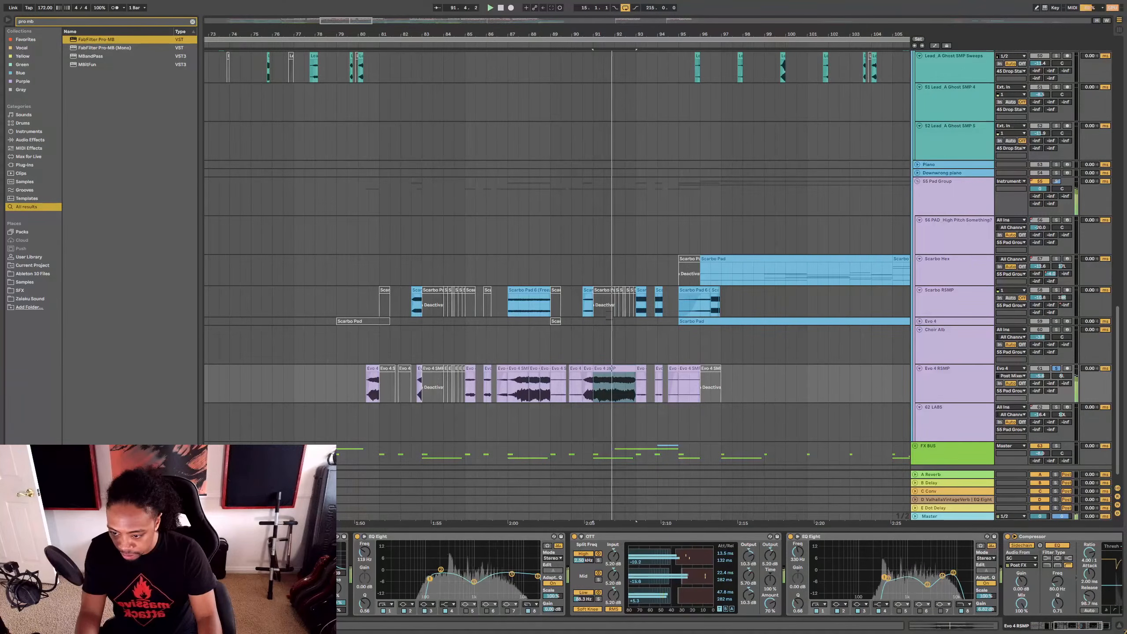
{"action": "left_click_drag", "start_coordinate": [546, 34], "coordinate": [553, 6]}
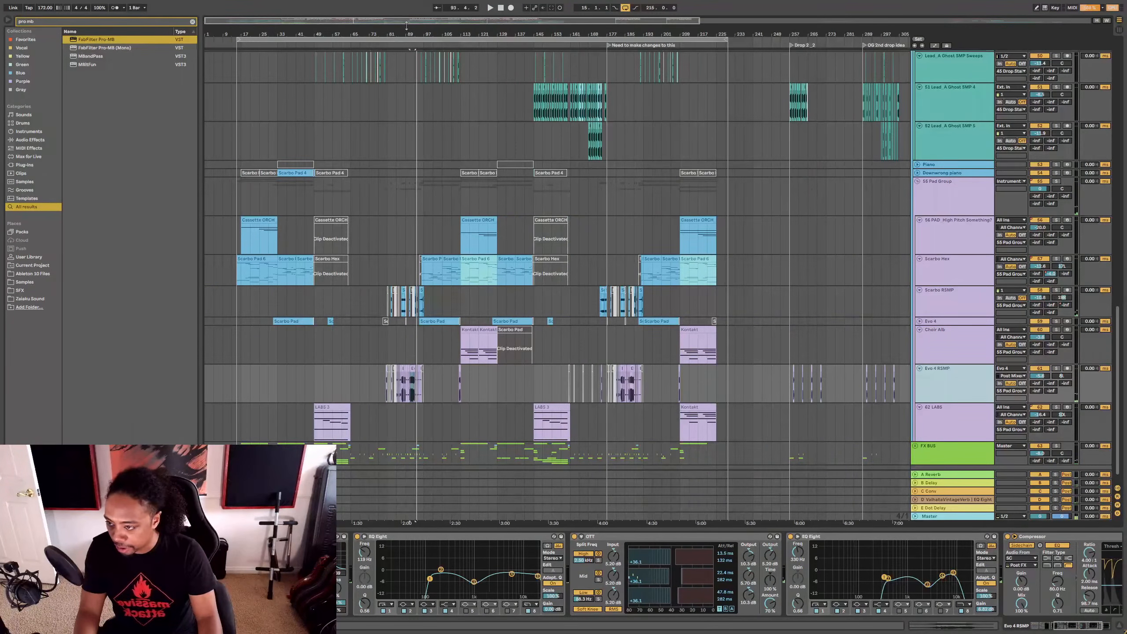
{"action": "left_click_drag", "start_coordinate": [406, 26], "coordinate": [407, 115]}
{"action": "scroll", "coordinate": [461, 253], "scroll_direction": "up", "scroll_amount": 7}
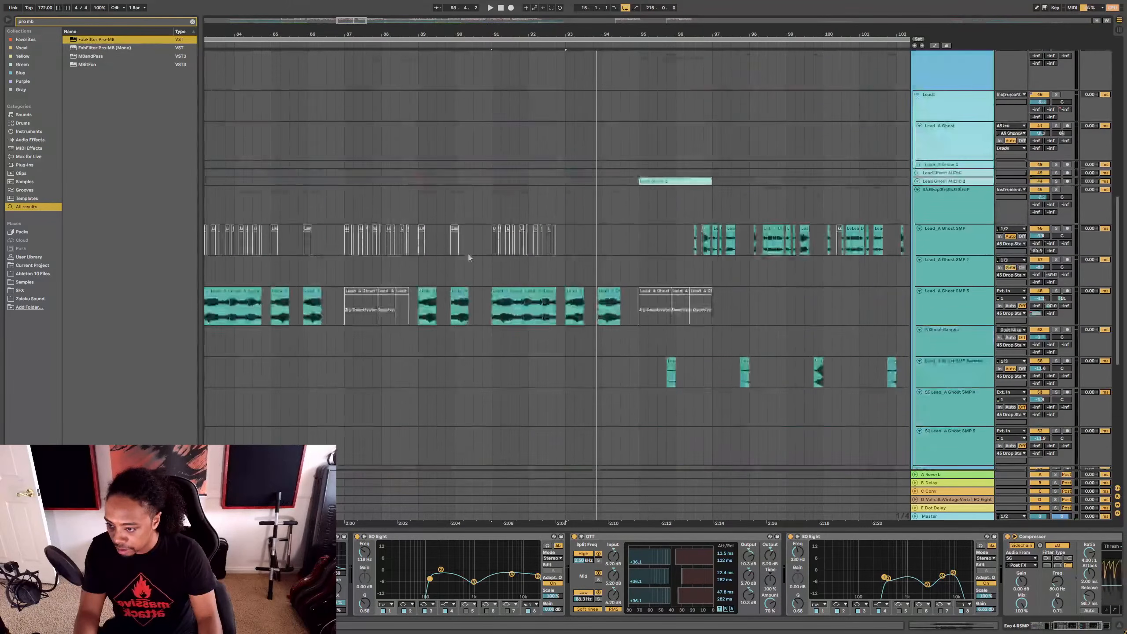
{"action": "scroll", "coordinate": [468, 254], "scroll_direction": "down", "scroll_amount": 6}
{"action": "left_click_drag", "start_coordinate": [884, 577], "coordinate": [887, 581]}
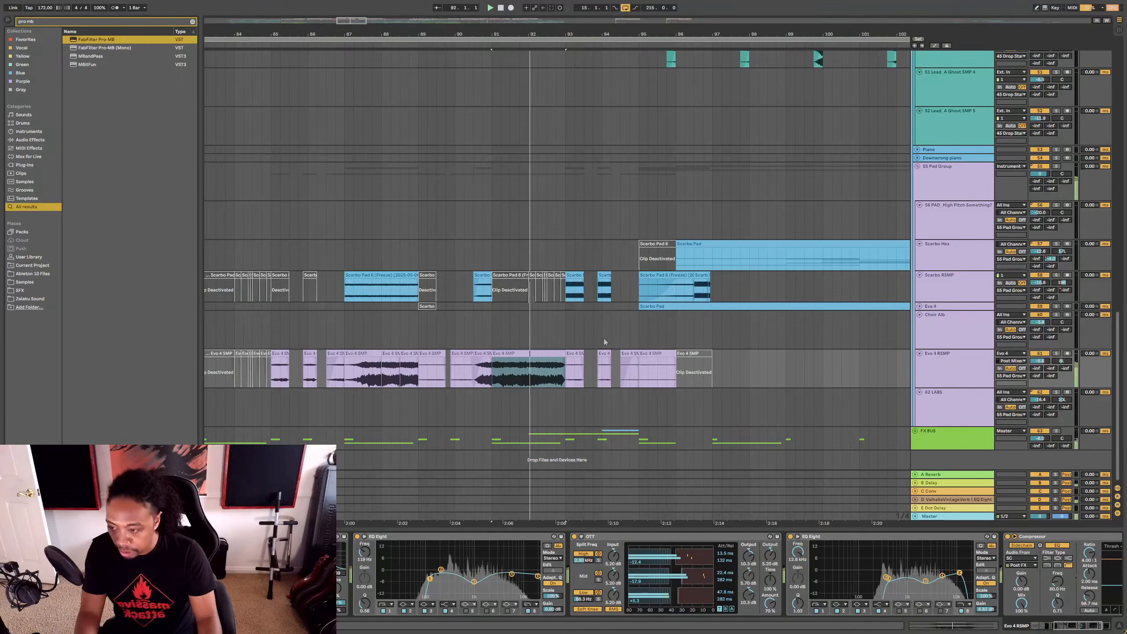
Step: Solo the Bell Ride Loop track, audition its active clip from bar 91, and unfold the track
{"action": "scroll", "coordinate": [604, 338], "scroll_direction": "up", "scroll_amount": 6}
{"action": "scroll", "coordinate": [618, 328], "scroll_direction": "up", "scroll_amount": 10}
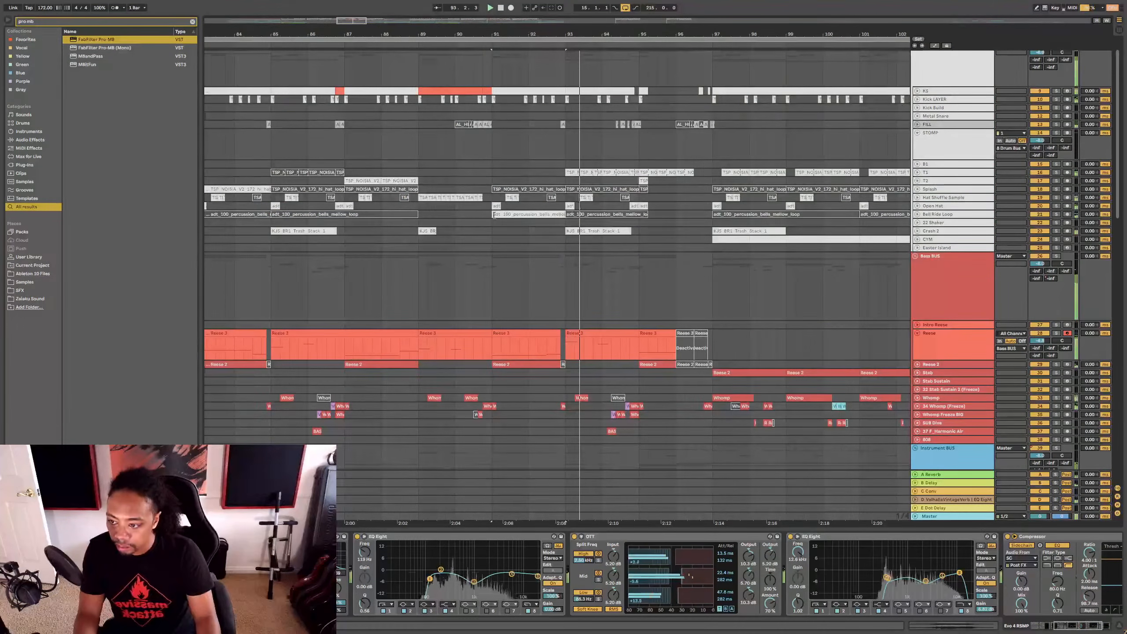
{"action": "left_click", "coordinate": [722, 211]}
{"action": "left_click", "coordinate": [917, 215]}
{"action": "left_click", "coordinate": [966, 229]}
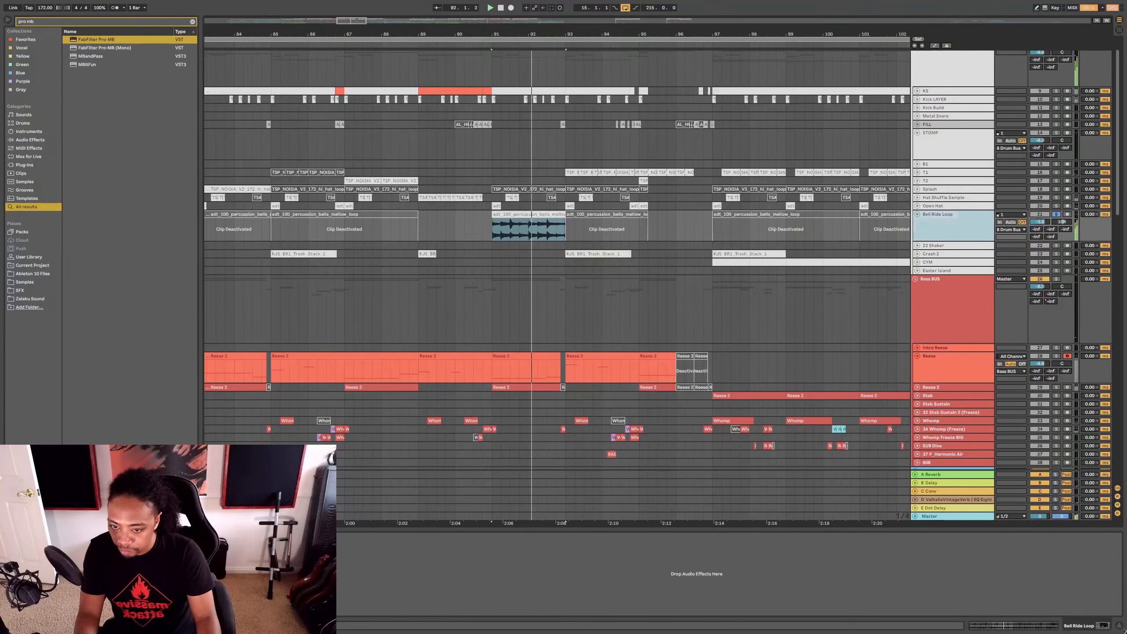
{"action": "left_click", "coordinate": [1032, 223]}
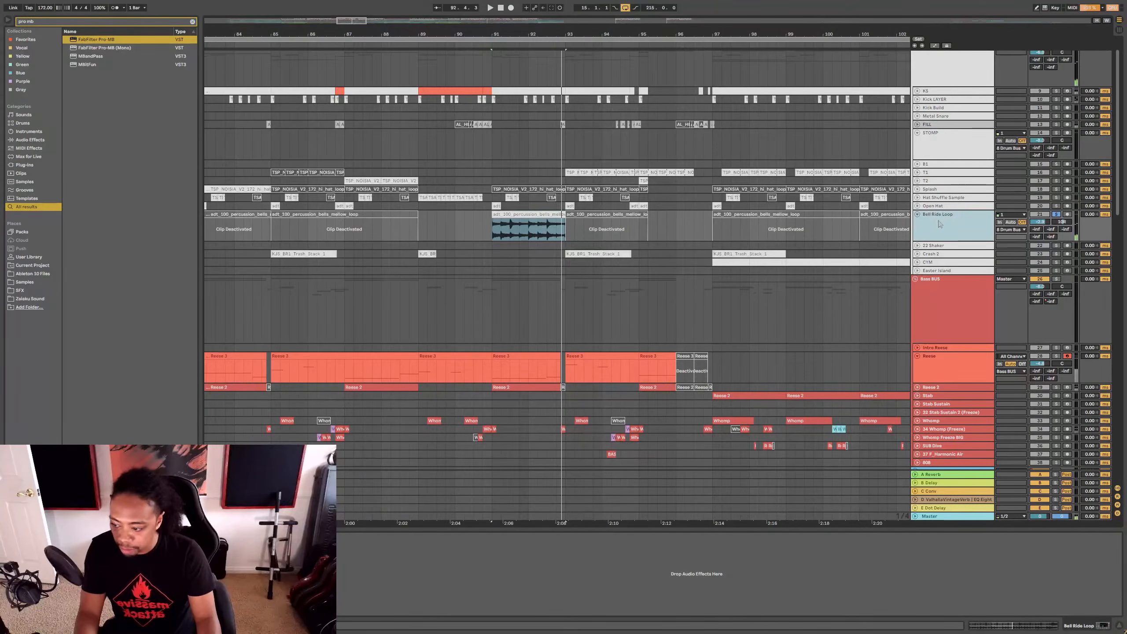
Step: Add an EQ Eight to the Bell Ride Loop track and raise its low cut during playback
{"action": "key", "text": "ctrl+f"}
{"action": "type", "text": "eq"}
{"action": "left_click", "coordinate": [111, 48]}
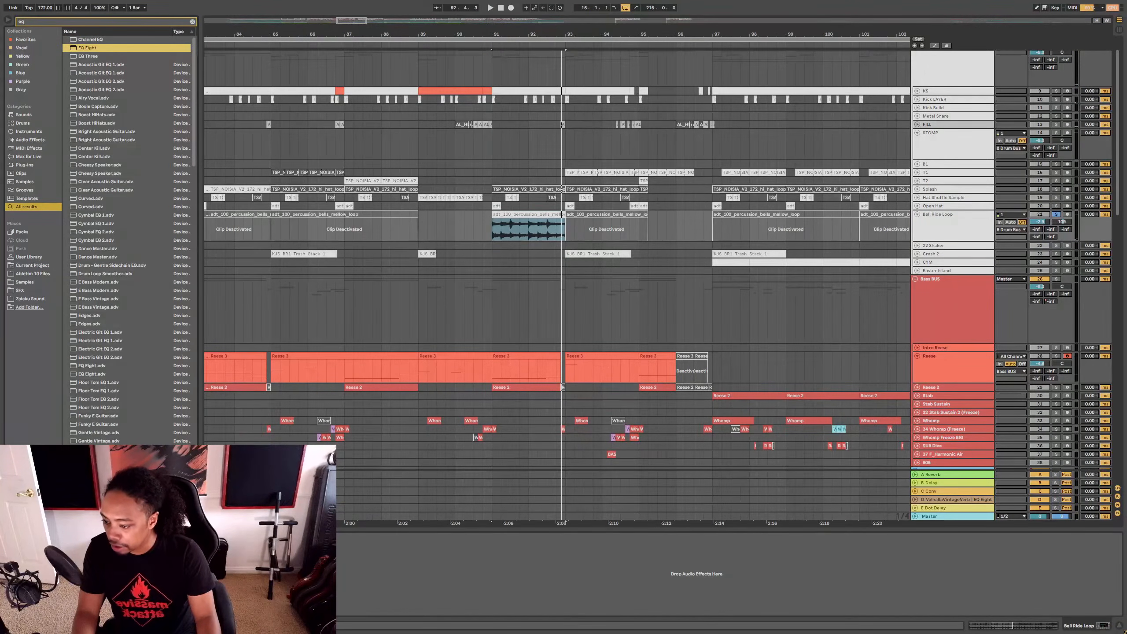
{"action": "key", "text": "Return"}
{"action": "left_click", "coordinate": [319, 576]}
{"action": "key", "text": "space"}
{"action": "left_click_drag", "start_coordinate": [318, 576], "coordinate": [397, 585]}
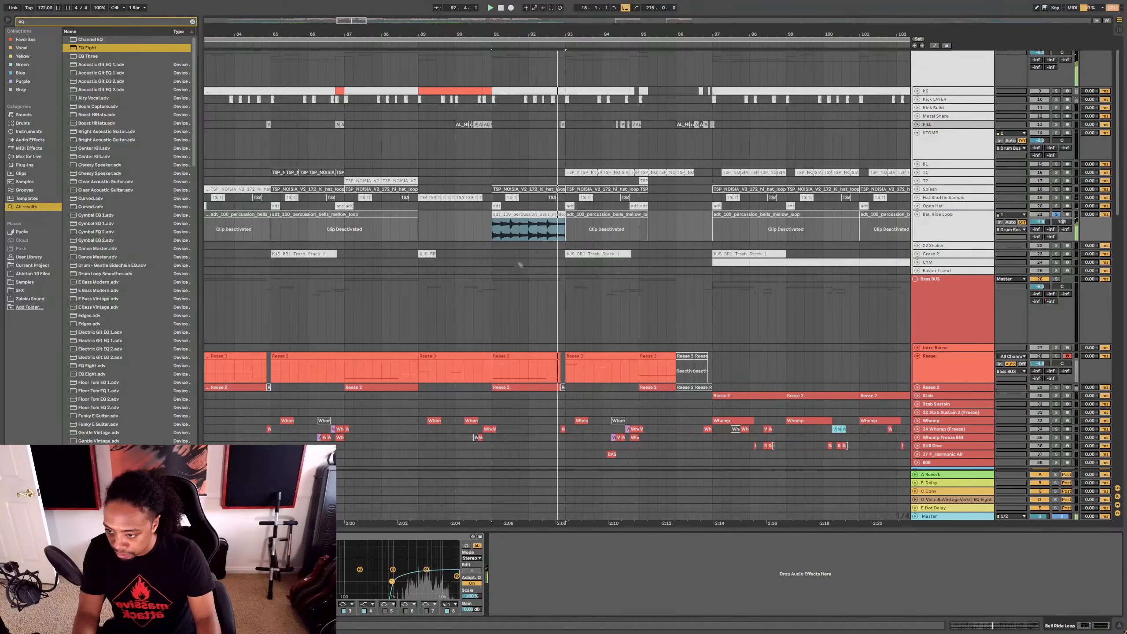
Step: Solo the Crash 2 track and audition its clip at bar 93
{"action": "left_click", "coordinate": [599, 254]}
{"action": "key", "text": "s"}
{"action": "key", "text": "space"}
{"action": "key", "text": "space"}
Step: Solo the T1 percussion track, audition it from bar 93, and add an EQ Eight to it
{"action": "left_click", "coordinate": [577, 172]}
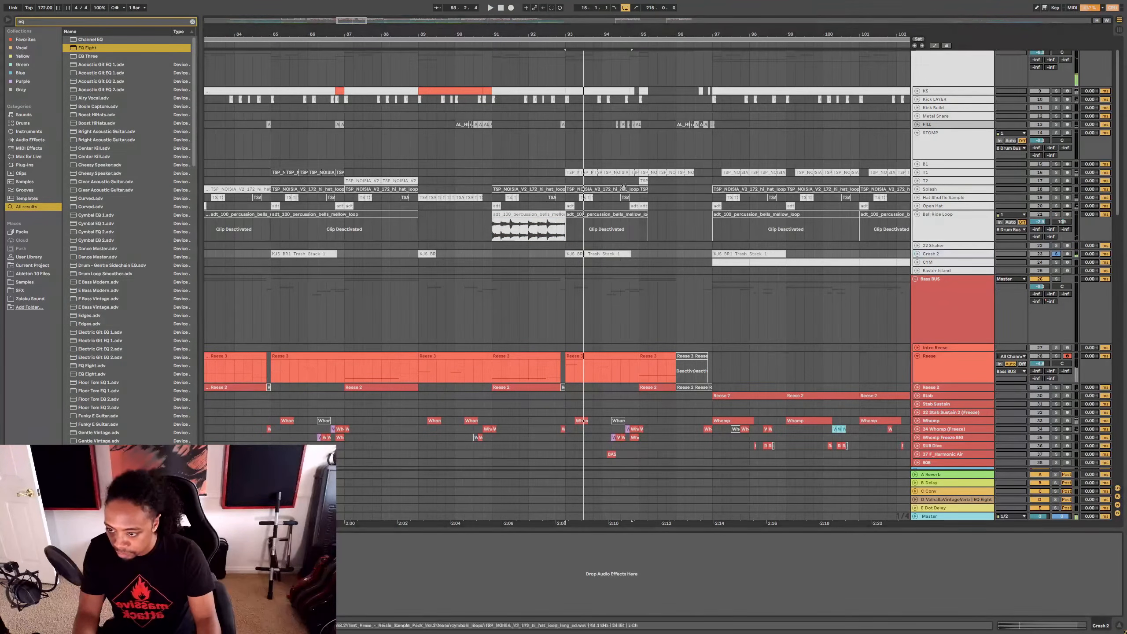
{"action": "key", "text": "space"}
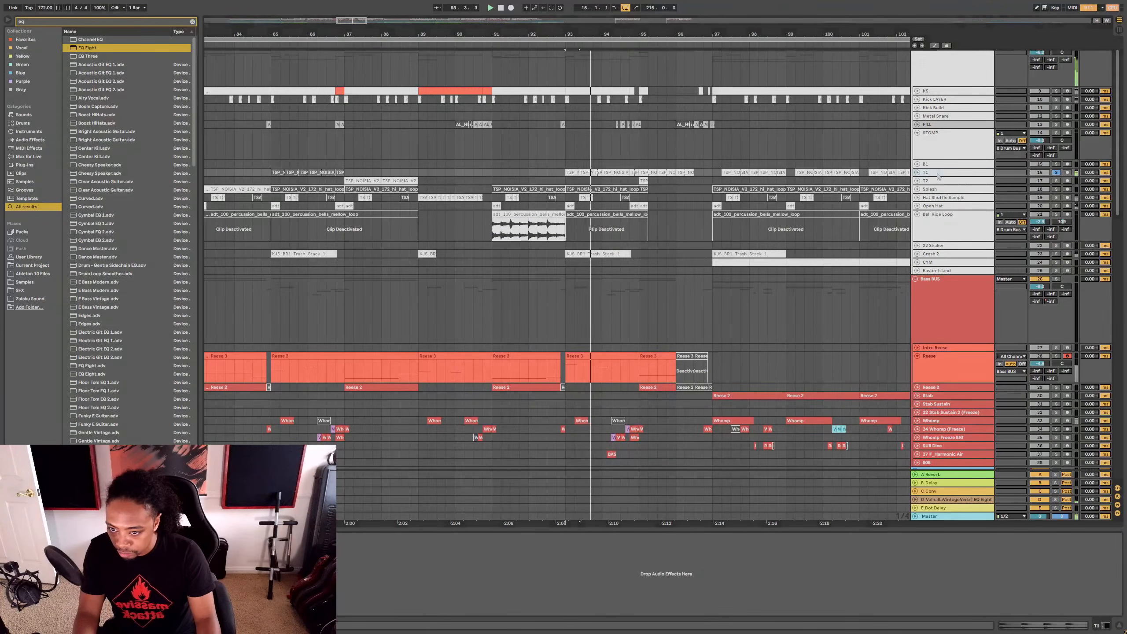
{"action": "type", "text": "eq"}
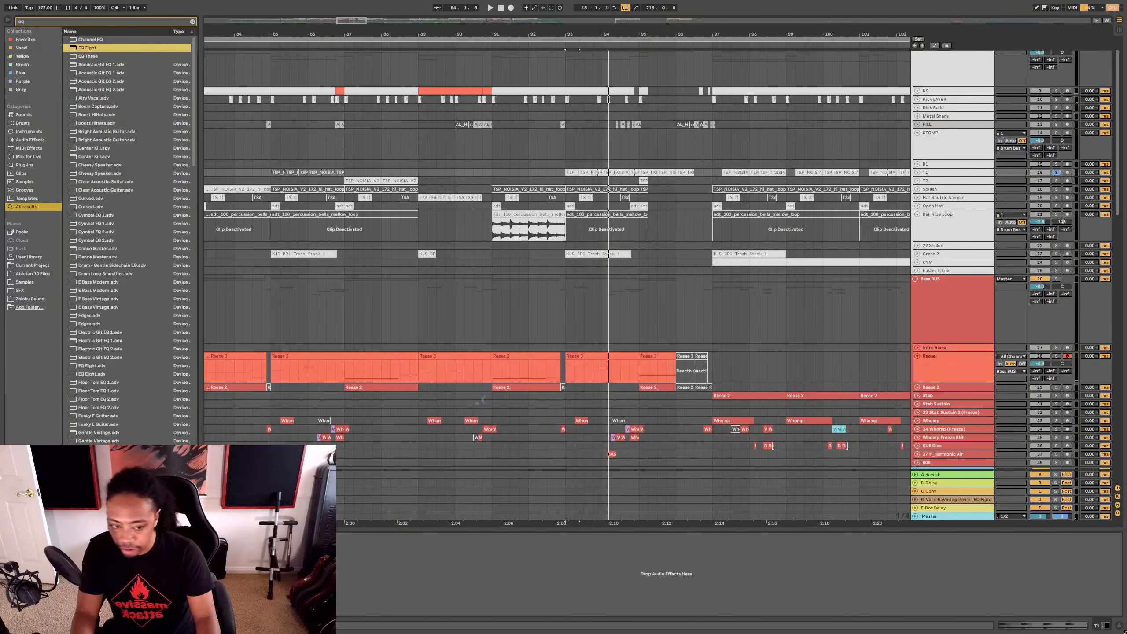
{"action": "key", "text": "space"}
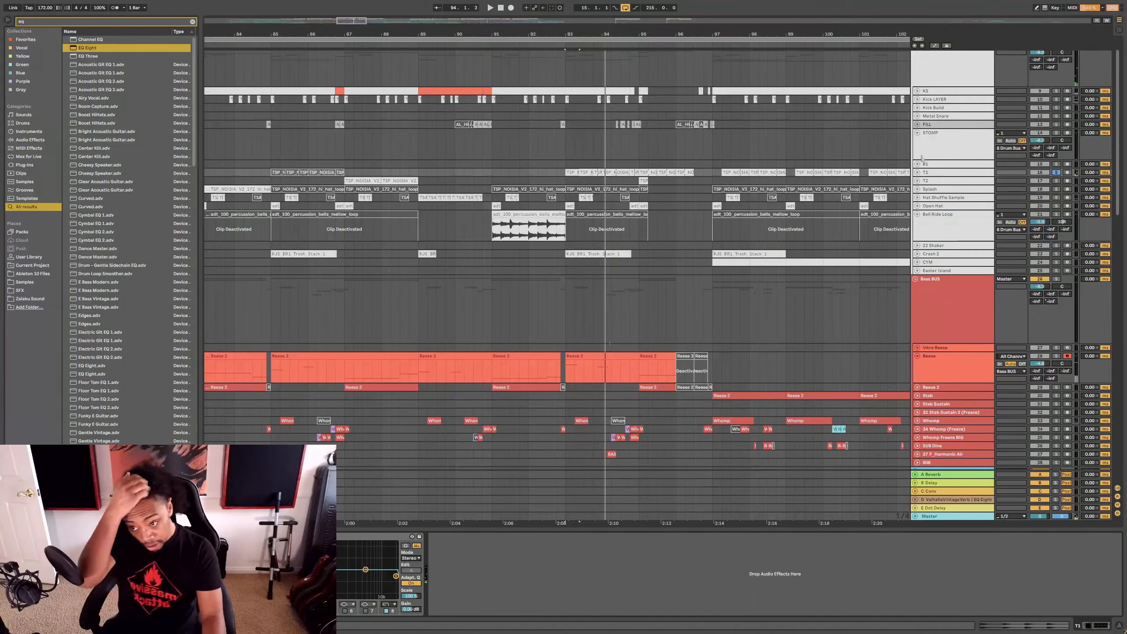
Step: Audition the T2 and Open Hat tracks near bar 95, unfold Open Hat, and add an EQ Eight to it
{"action": "left_click", "coordinate": [932, 181]}
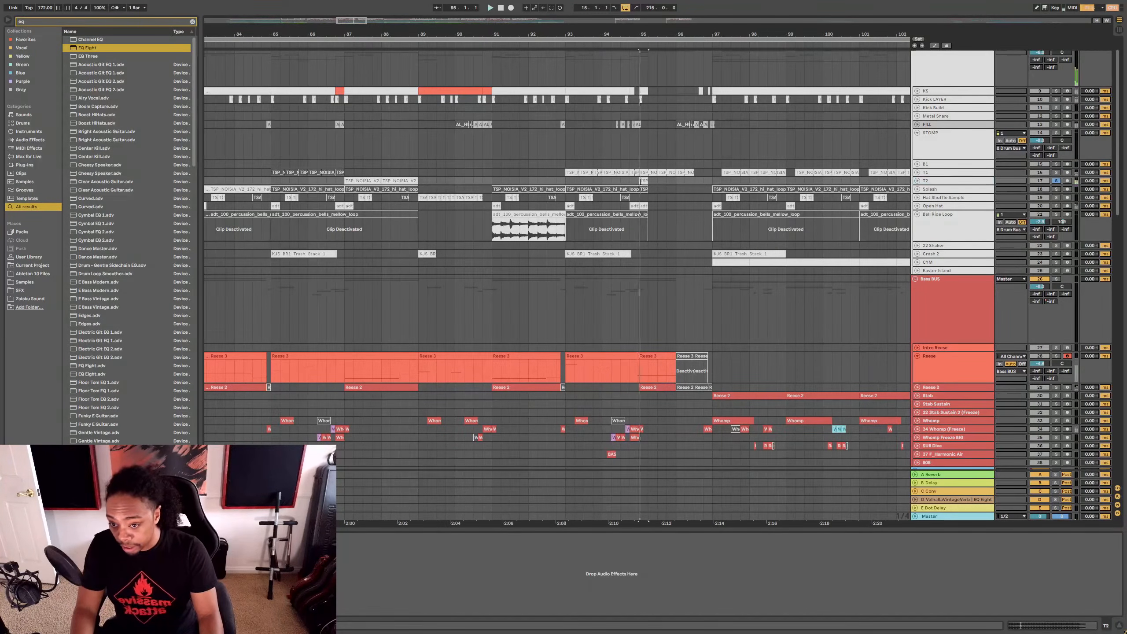
{"action": "left_click", "coordinate": [925, 205]}
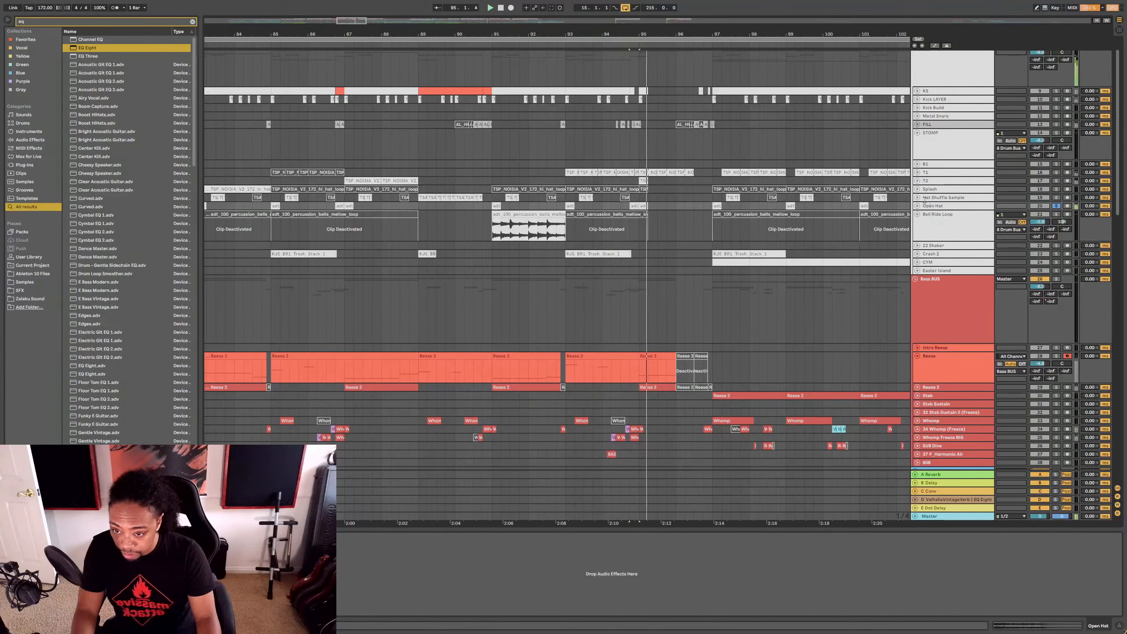
{"action": "left_click", "coordinate": [917, 206]}
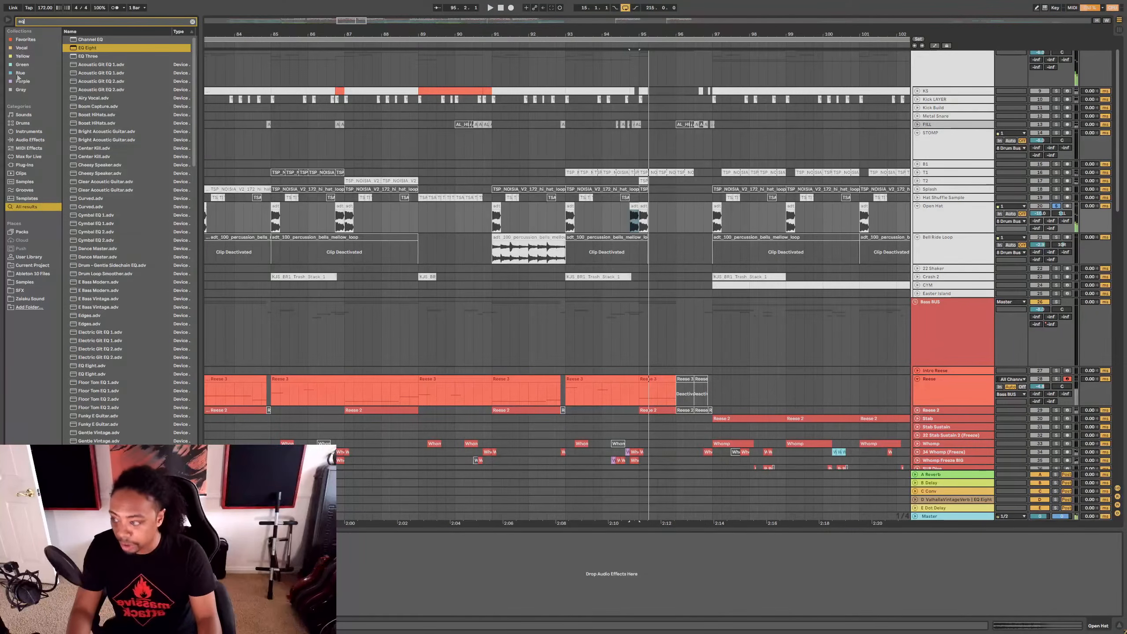
{"action": "key", "text": "Return"}
{"action": "key", "text": "space"}
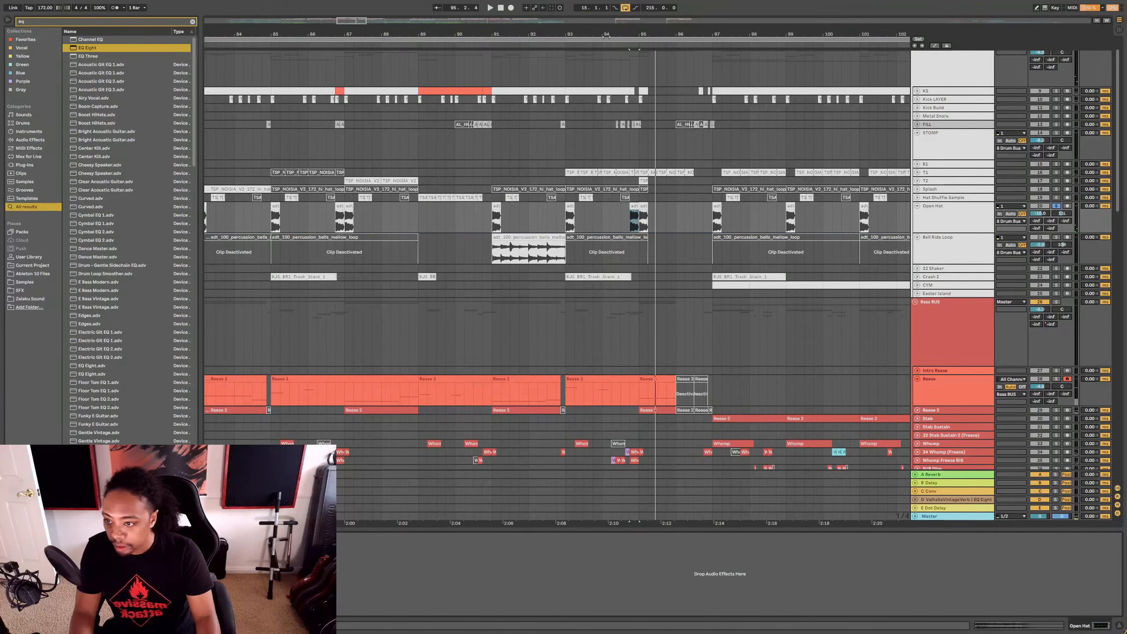
Step: Play the arrangement from bar 49 in the full mix, and solo the Easter Island track to audition its clip
{"action": "left_click_drag", "start_coordinate": [606, 38], "coordinate": [661, 9]}
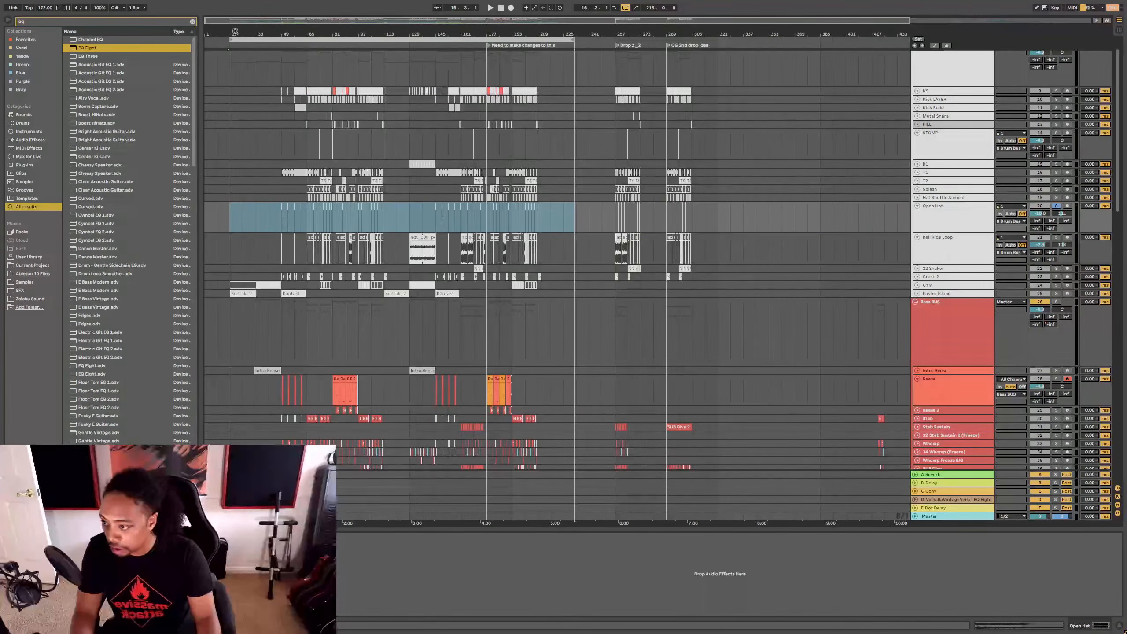
{"action": "mouse_move", "coordinate": [235, 32]}
{"action": "left_mouse_down"}
{"action": "mouse_move", "coordinate": [376, 32]}
{"action": "mouse_move", "coordinate": [352, 40]}
{"action": "mouse_move", "coordinate": [256, 20]}
{"action": "left_mouse_up"}
{"action": "left_click", "coordinate": [362, 222]}
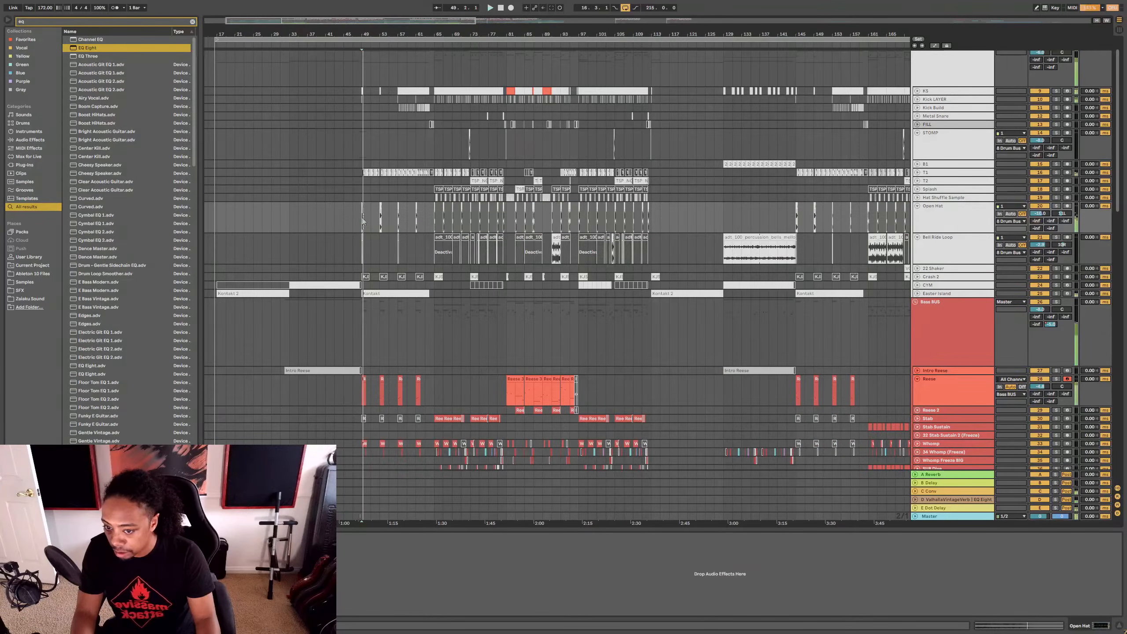
{"action": "left_click", "coordinate": [391, 292]}
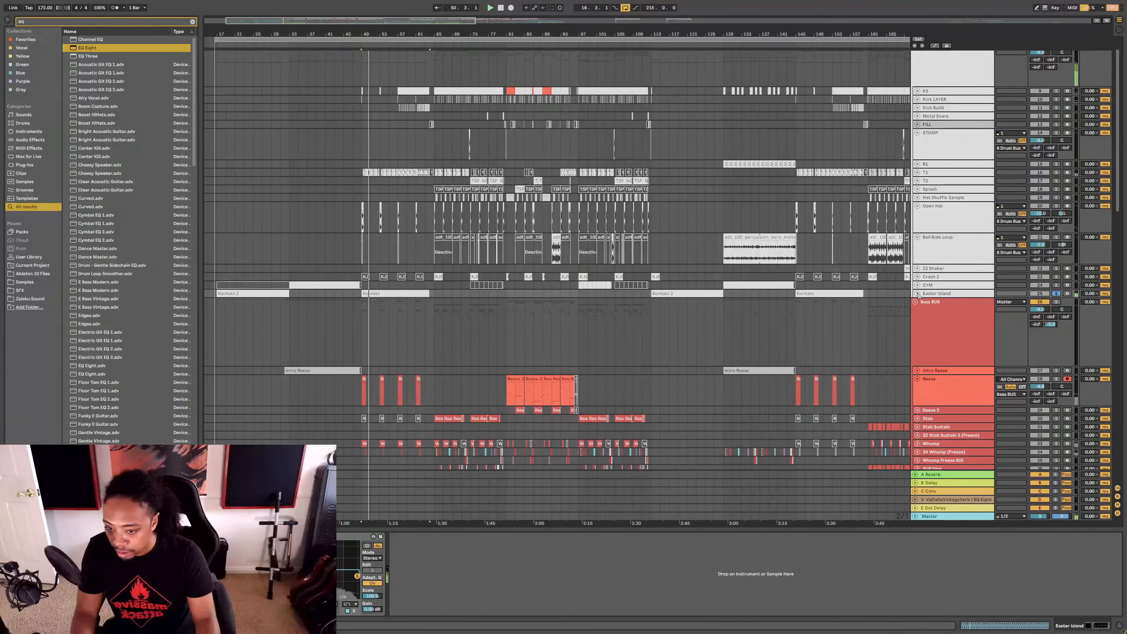
Step: Solo the Lead_A Ghost SMP Sweeps track and audition its short clip just before bar 50
{"action": "scroll", "coordinate": [745, 376], "scroll_direction": "down", "scroll_amount": 5}
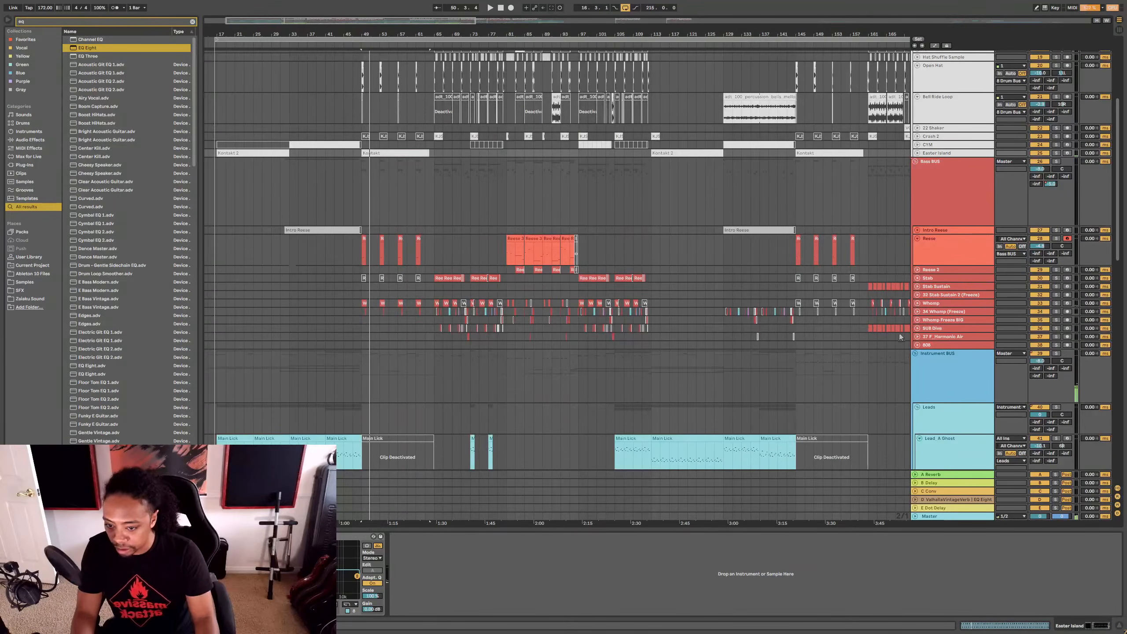
{"action": "scroll", "coordinate": [897, 354], "scroll_direction": "down", "scroll_amount": 5}
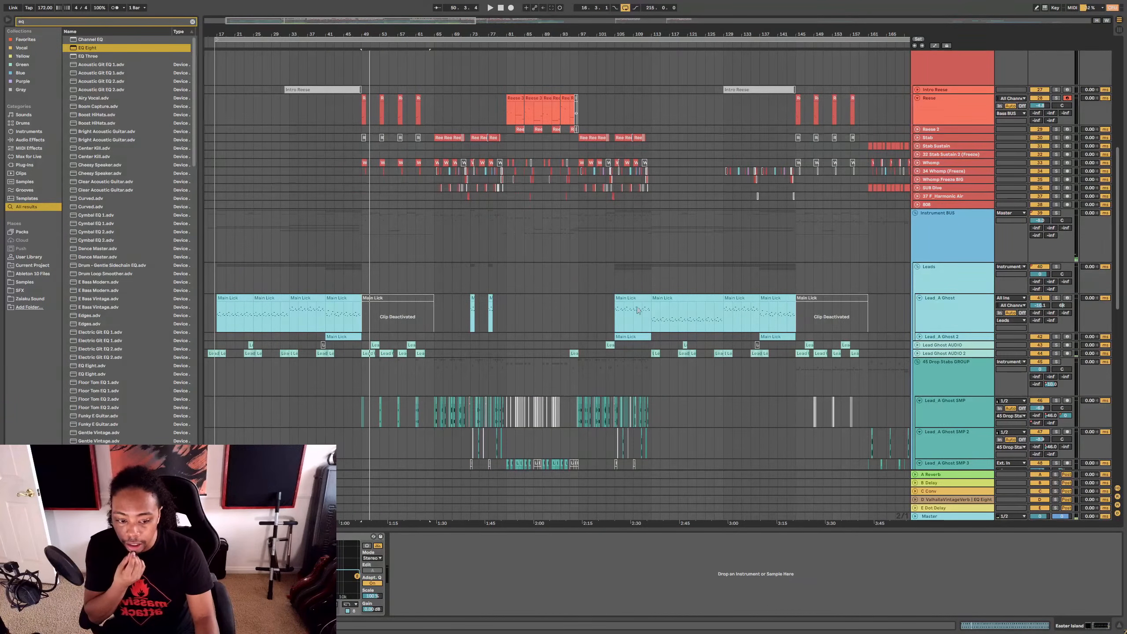
{"action": "scroll", "coordinate": [433, 339], "scroll_direction": "down", "scroll_amount": 10}
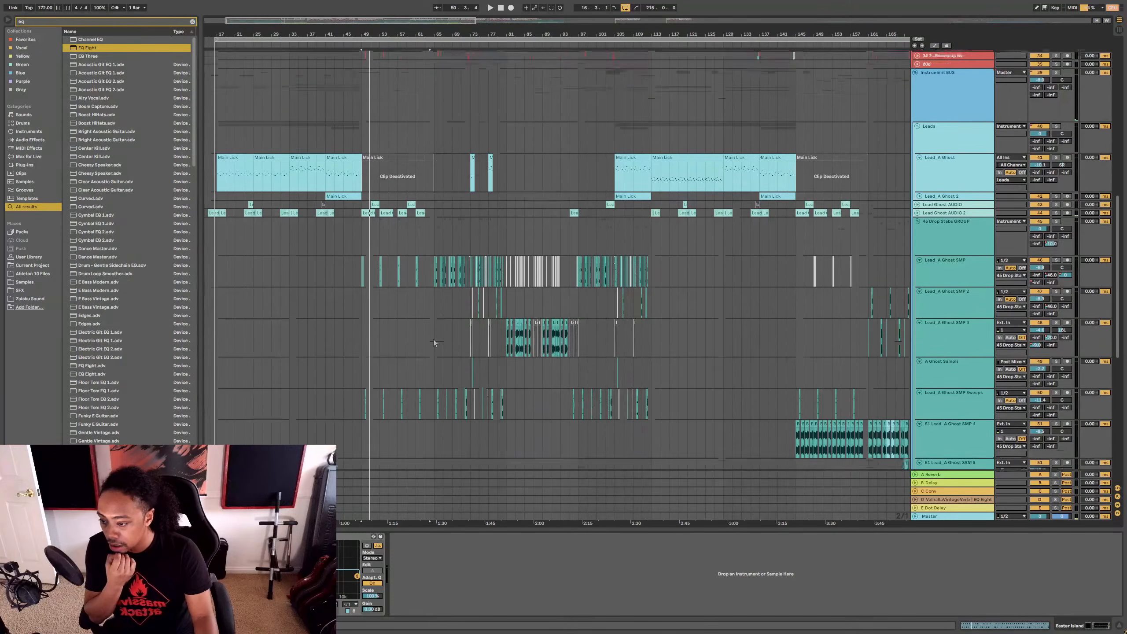
{"action": "left_click_drag", "start_coordinate": [362, 36], "coordinate": [358, 168]}
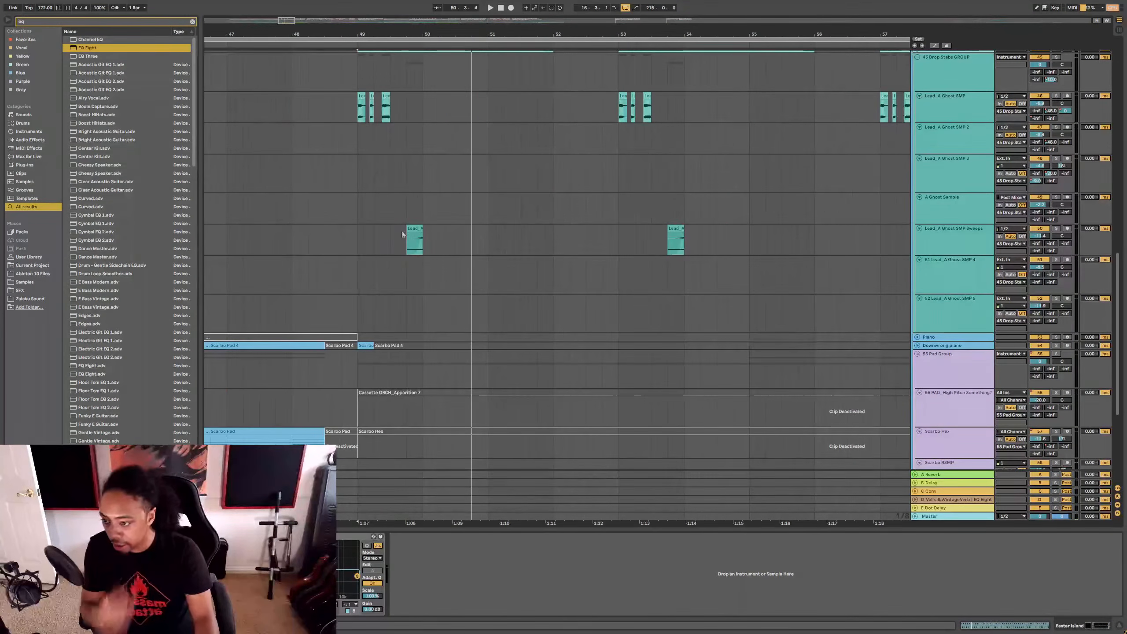
{"action": "left_click", "coordinate": [408, 229]}
{"action": "key", "text": "s"}
{"action": "key", "text": "space"}
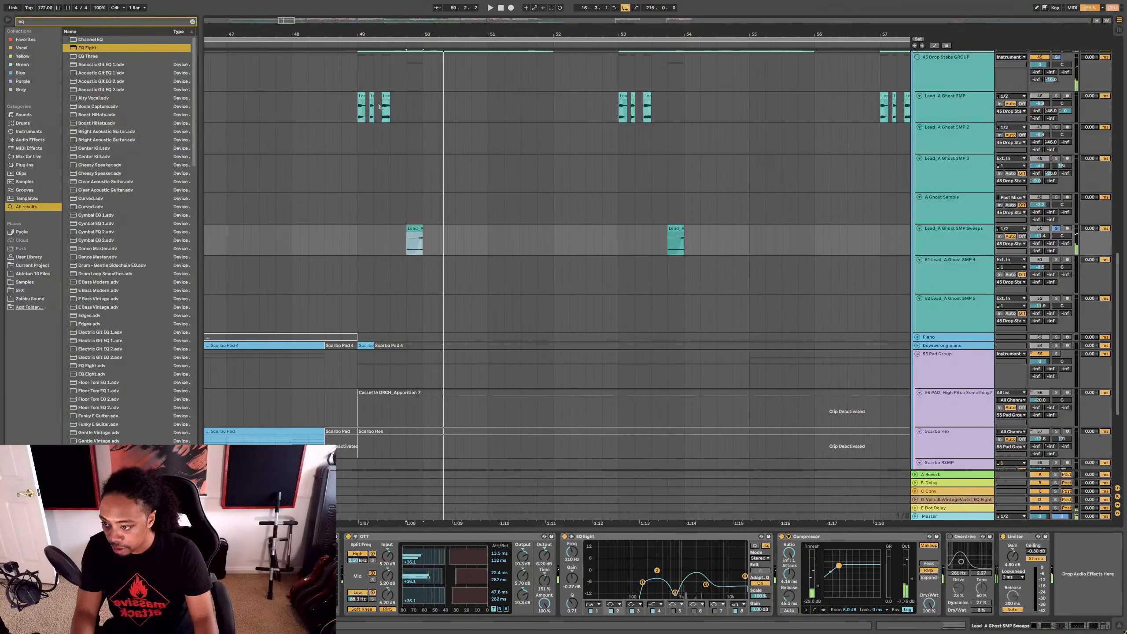
Step: Solo the Lead_A Ghost SMP track and audition its clips from bar 49 and from bar 65
{"action": "left_click", "coordinate": [361, 94]}
{"action": "key", "text": "space"}
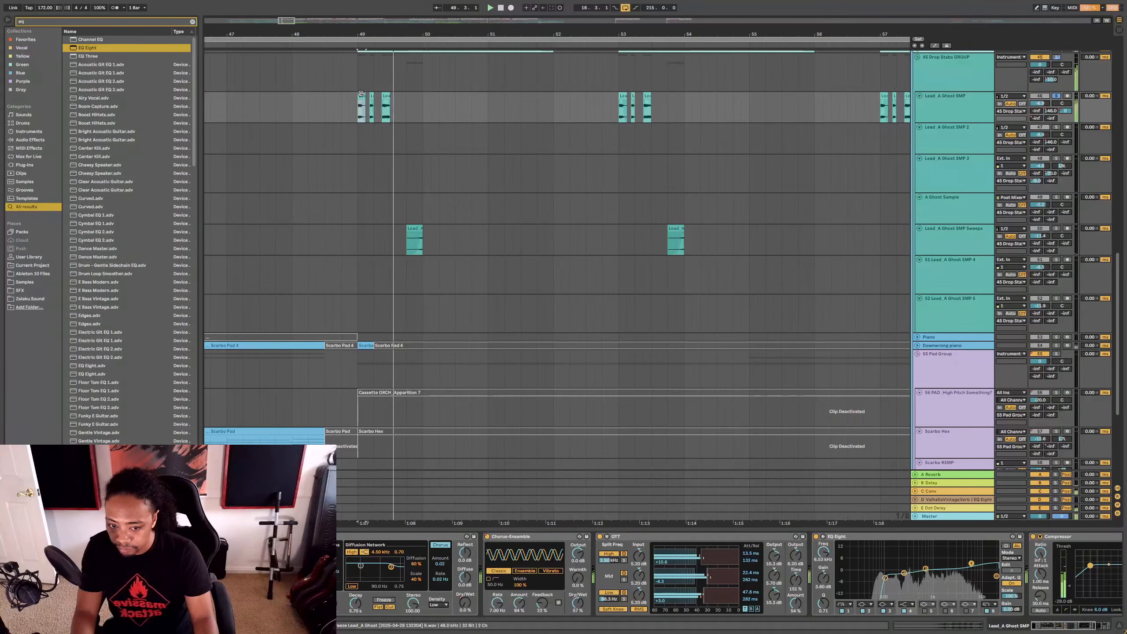
{"action": "key", "text": "space"}
{"action": "left_click_drag", "start_coordinate": [644, 34], "coordinate": [422, 2]}
{"action": "left_click", "coordinate": [537, 109]}
{"action": "key", "text": "space"}
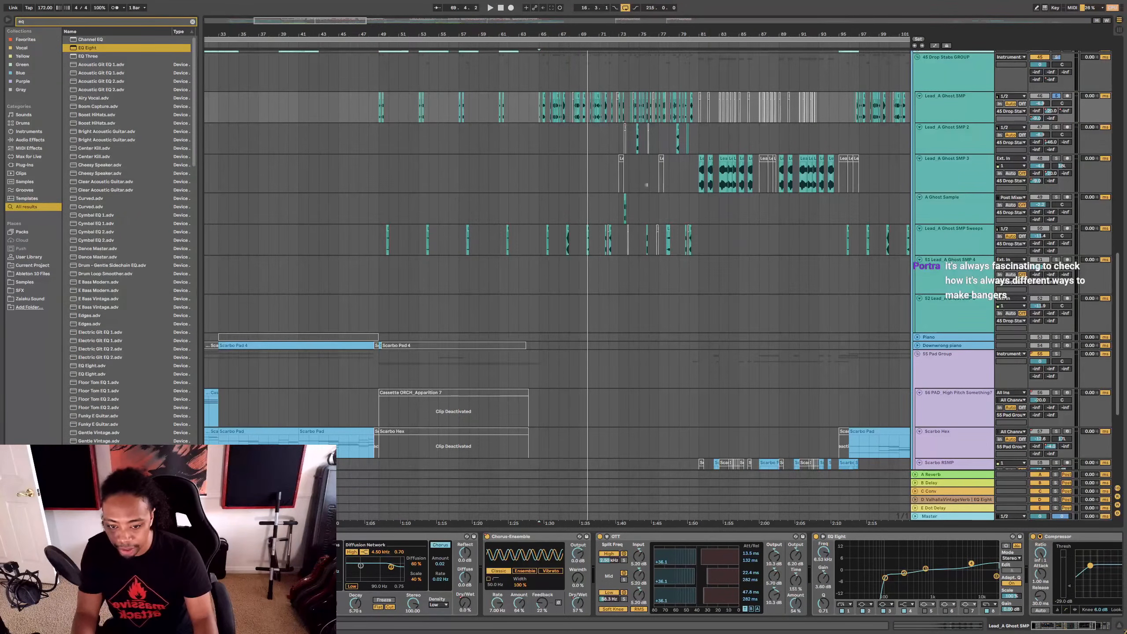
Step: Fold all the individual tracks and subgroups inside the Instrument BUS at once
{"action": "left_click_drag", "start_coordinate": [629, 35], "coordinate": [386, 34]}
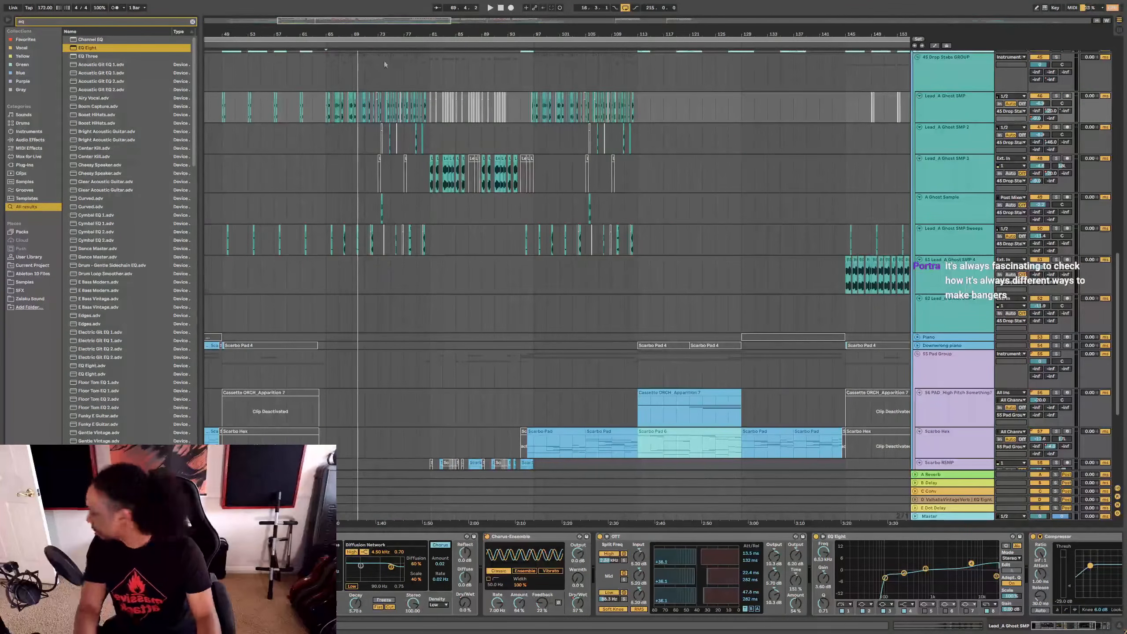
{"action": "scroll", "coordinate": [702, 214], "scroll_direction": "up", "scroll_amount": 5}
{"action": "left_click", "coordinate": [973, 247]}
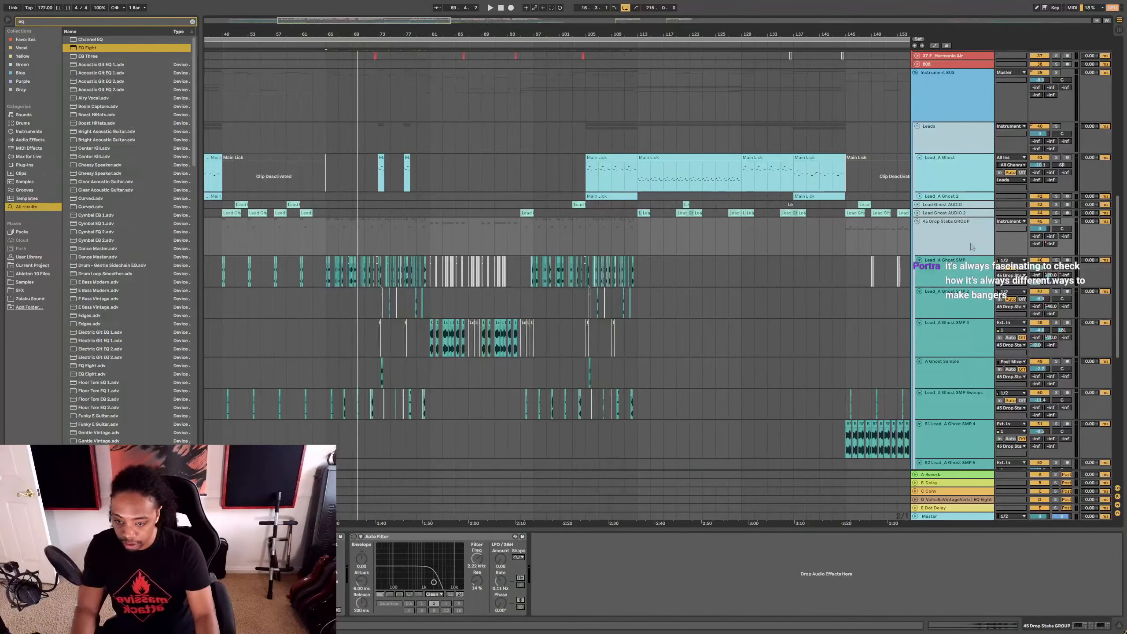
{"action": "key", "text": "ctrl+a"}
{"action": "key", "text": "u"}
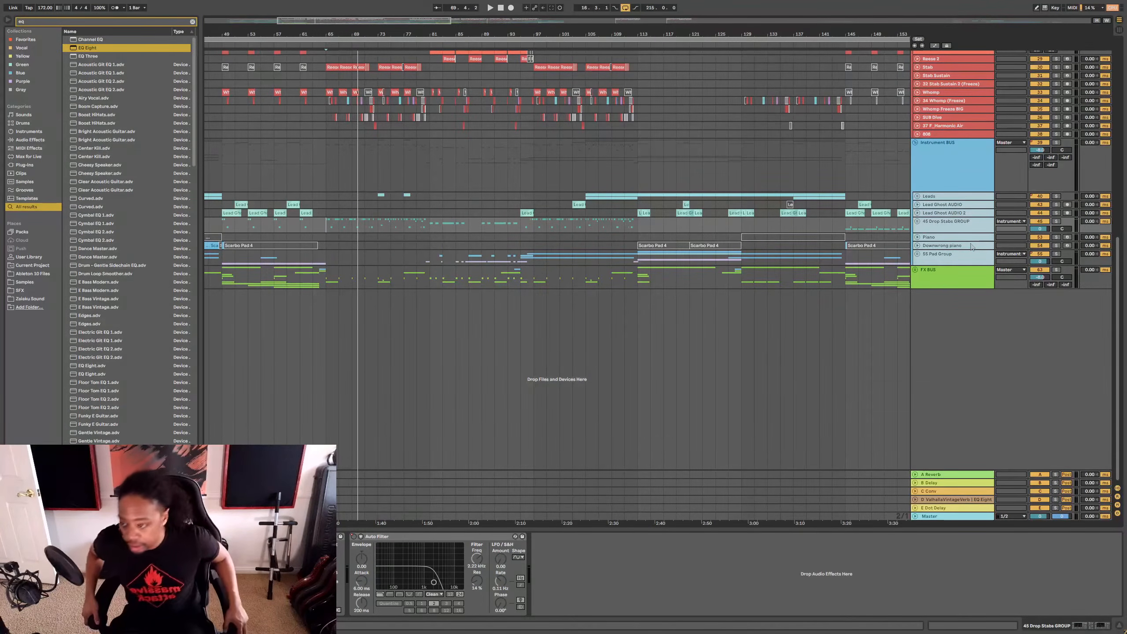
Step: Fold the Instrument BUS group and select the Bass BUS
{"action": "scroll", "coordinate": [944, 130], "scroll_direction": "up", "scroll_amount": 3}
{"action": "left_click", "coordinate": [943, 271]}
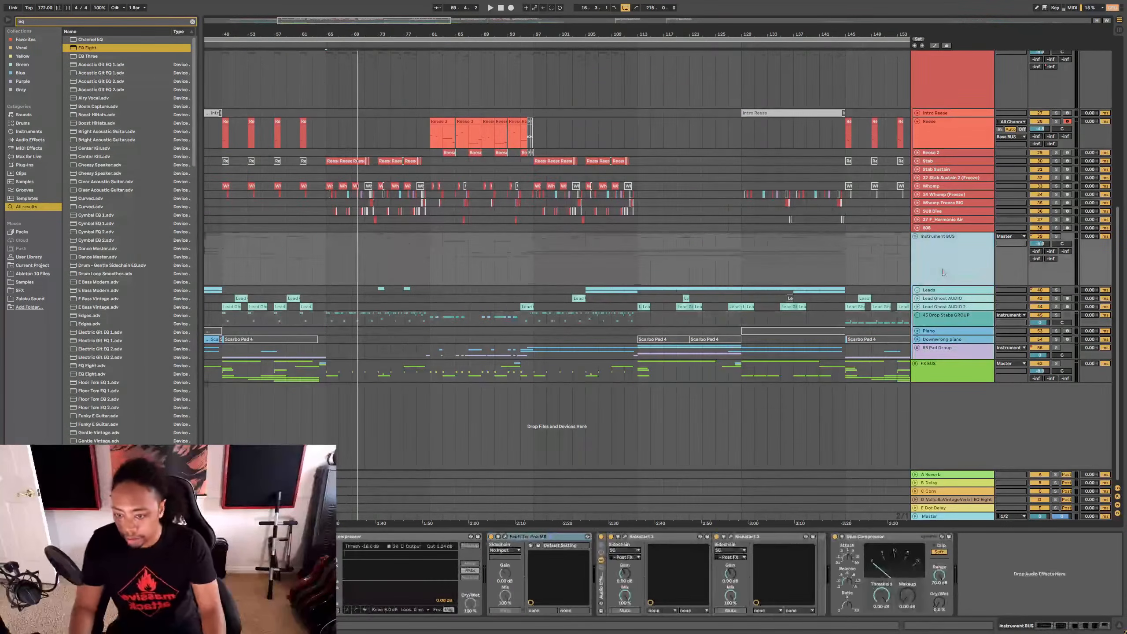
{"action": "key", "text": "u"}
{"action": "scroll", "coordinate": [622, 250], "scroll_direction": "up", "scroll_amount": 3}
{"action": "scroll", "coordinate": [622, 250], "scroll_direction": "up", "scroll_amount": 3}
{"action": "left_click", "coordinate": [949, 256]}
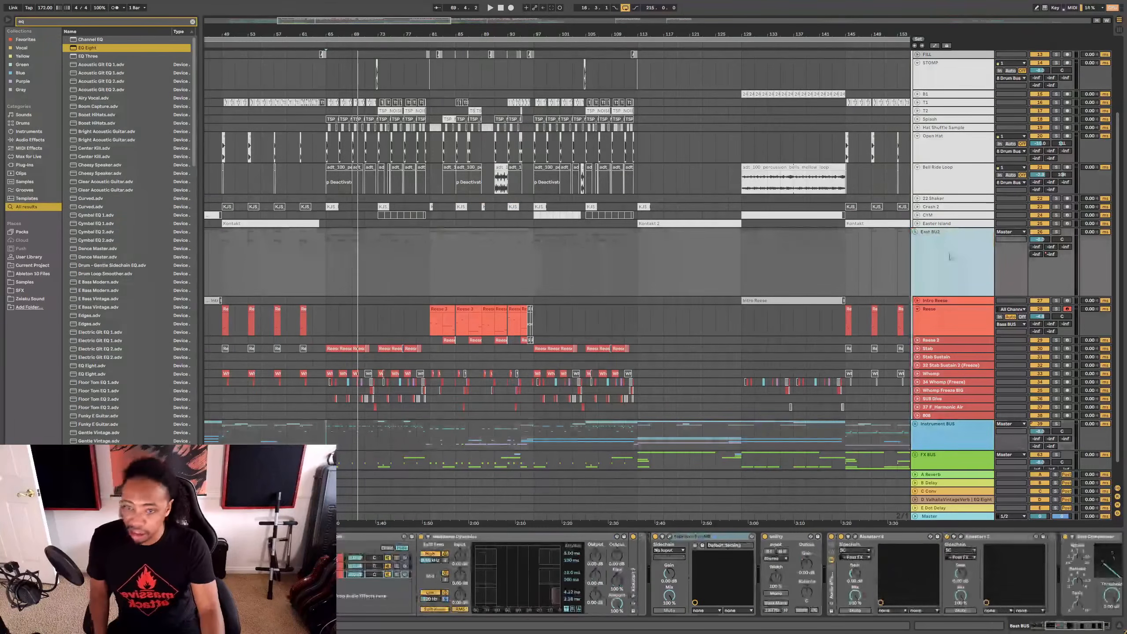
Step: Fold the Reese, Bell Ride Loop and Open Hat tracks and select the STOMP track
{"action": "left_click", "coordinate": [960, 326]}
{"action": "key", "text": "u"}
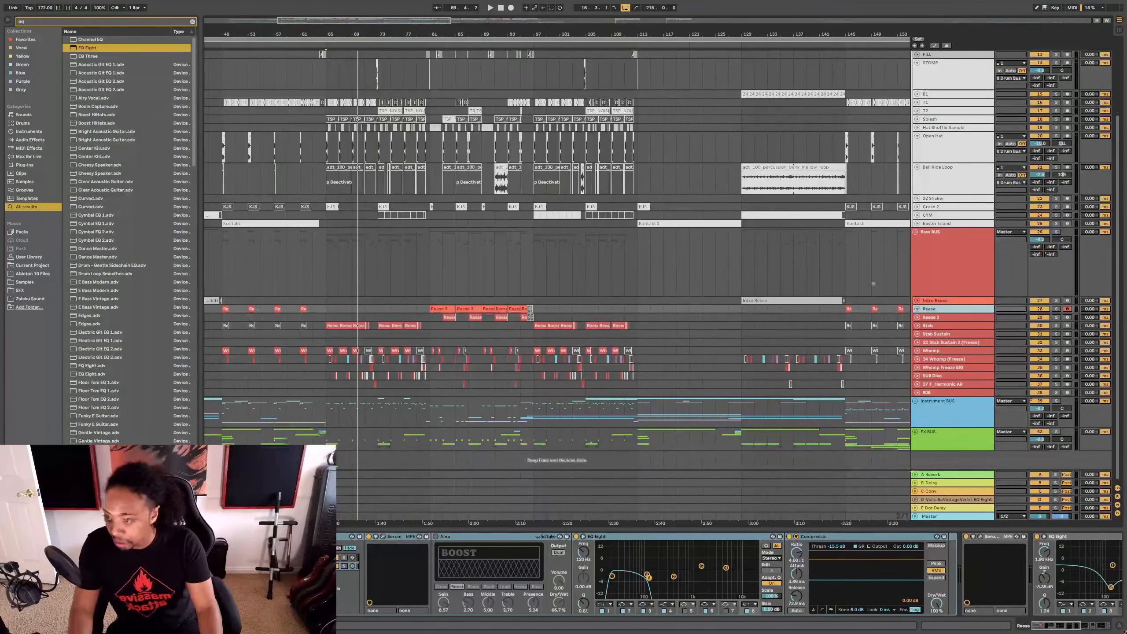
{"action": "scroll", "coordinate": [954, 302], "scroll_direction": "up", "scroll_amount": 3}
{"action": "left_click", "coordinate": [947, 272]}
{"action": "key", "text": "u"}
{"action": "left_click", "coordinate": [945, 241]}
{"action": "key", "text": "u"}
{"action": "left_click", "coordinate": [946, 178]}
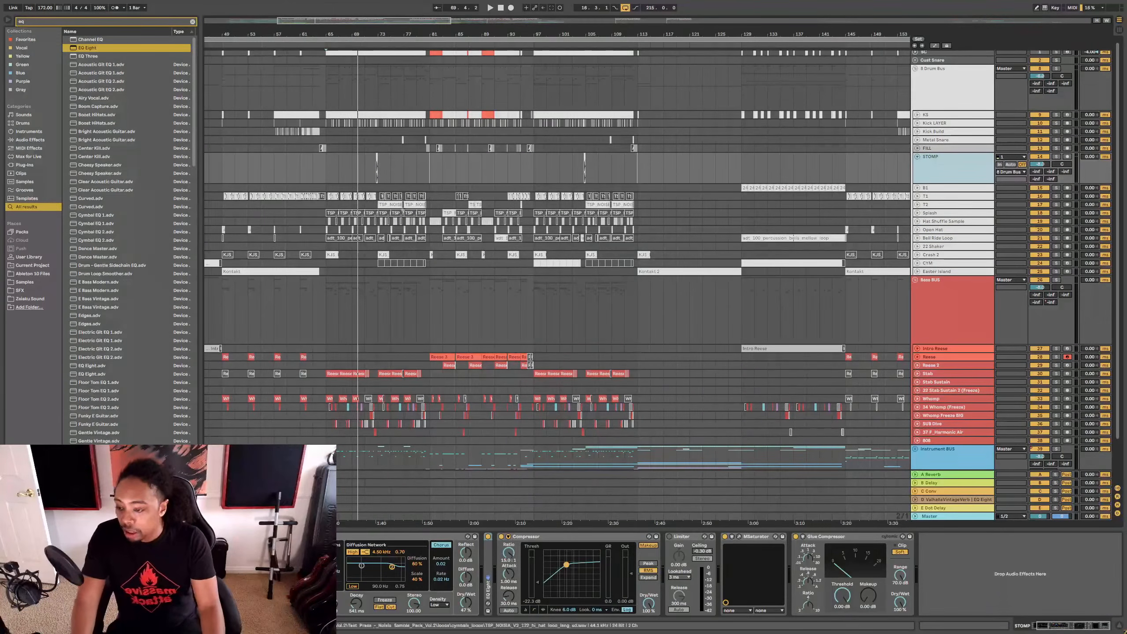
Step: Set the playback start to bar 63, open the Master's VISION 4X analyzer and reposition its window over the arrangement
{"action": "left_click", "coordinate": [313, 244]}
{"action": "left_click", "coordinate": [948, 510]}
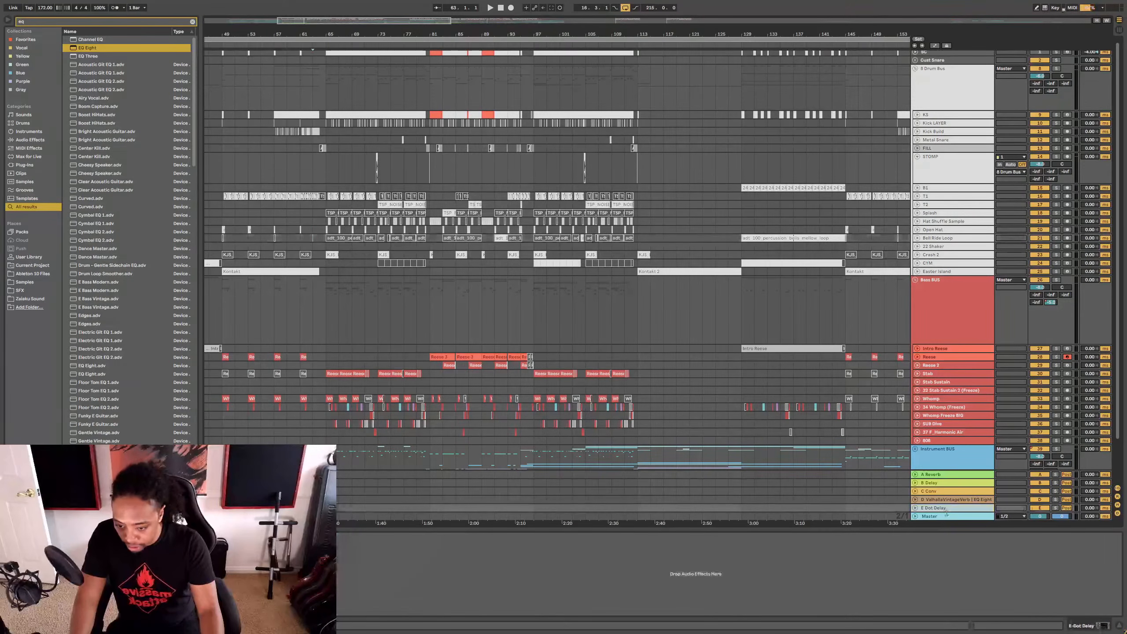
{"action": "left_click", "coordinate": [948, 516]}
{"action": "left_click", "coordinate": [553, 536]}
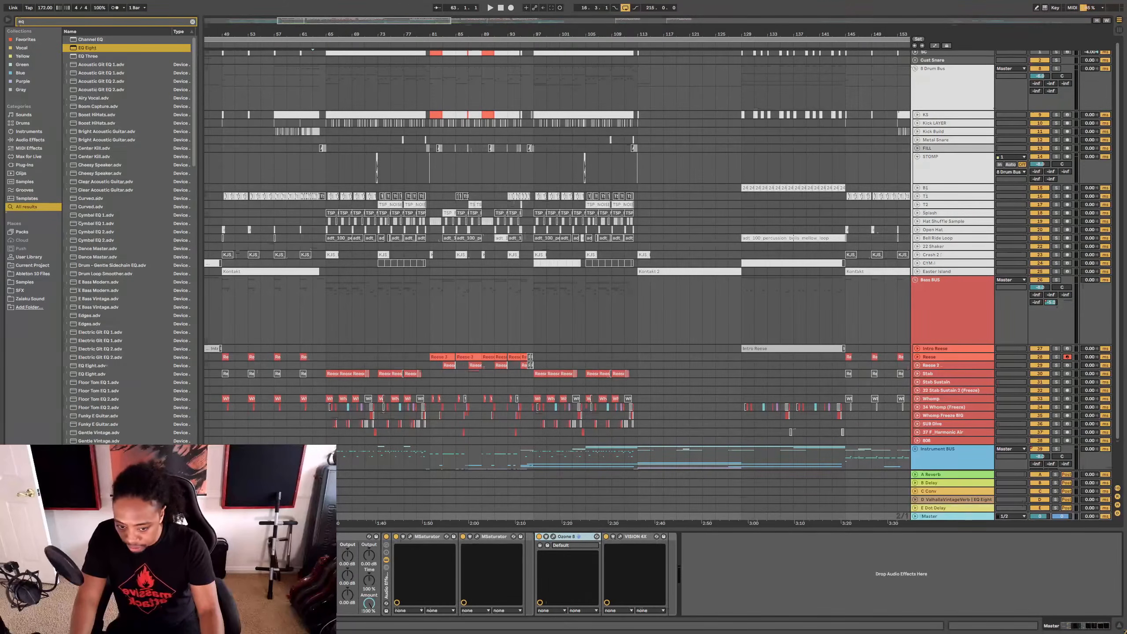
{"action": "left_click", "coordinate": [621, 537]}
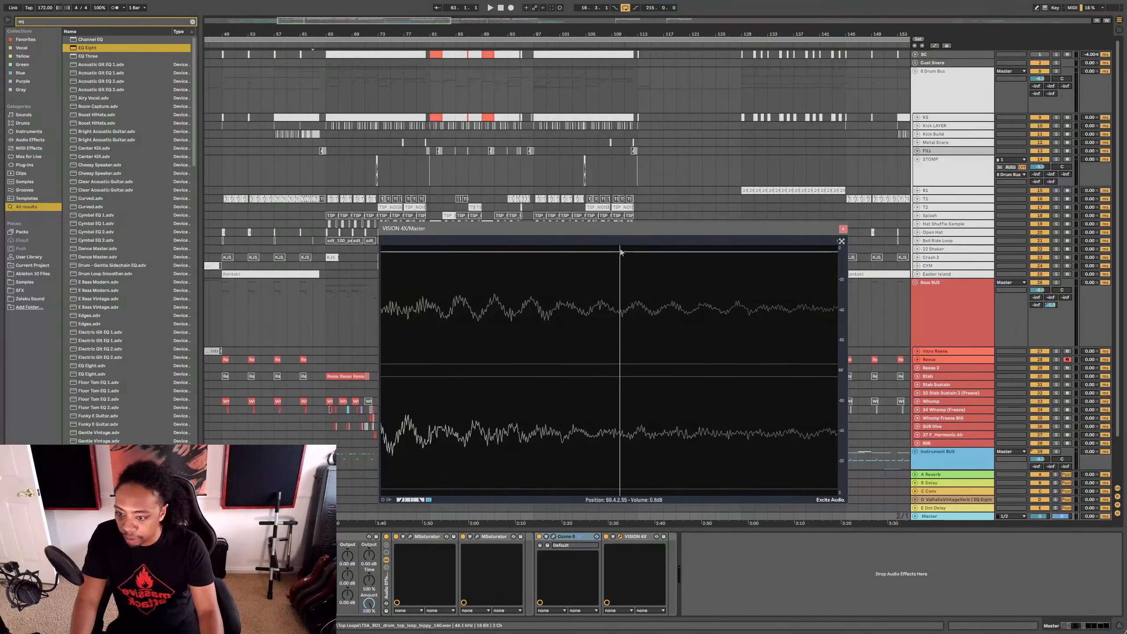
{"action": "left_click_drag", "start_coordinate": [620, 235], "coordinate": [551, 104]}
Step: Solo the Bass BUS and the third chain of its rack, and play from bar 63 with the VISION 4X window in view
{"action": "left_click", "coordinate": [962, 325]}
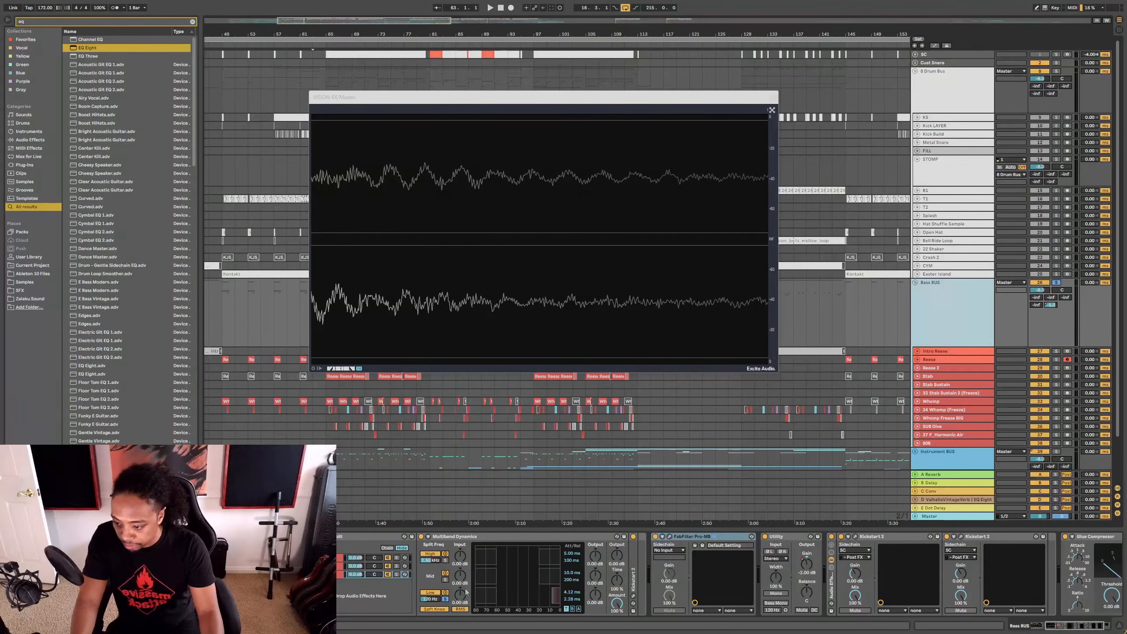
{"action": "left_click", "coordinate": [396, 573]}
{"action": "key", "text": "space"}
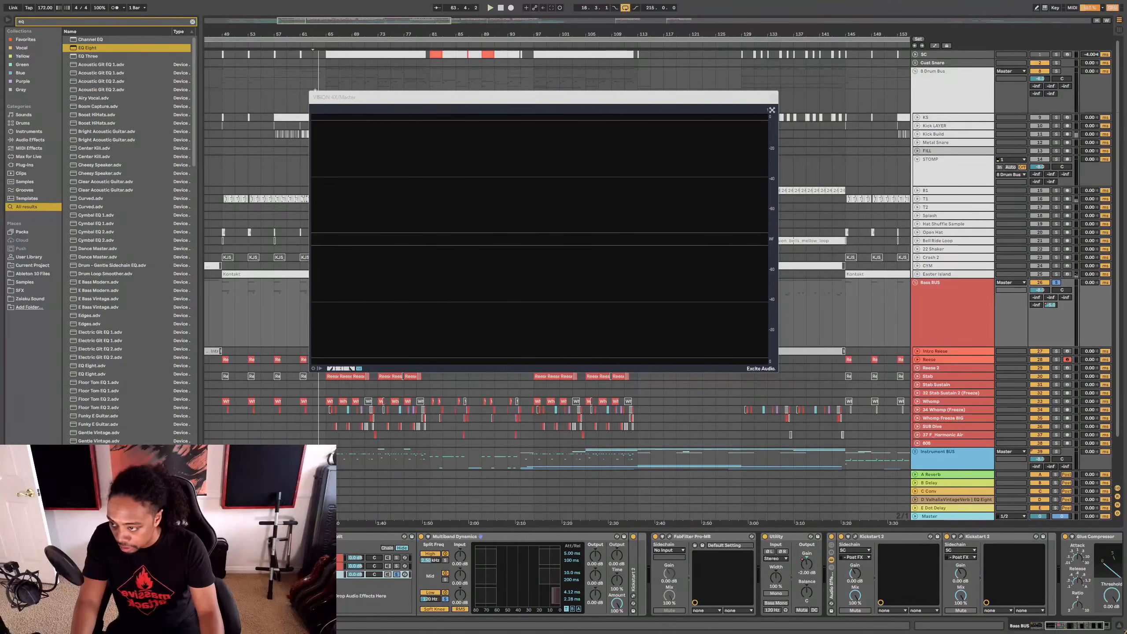
{"action": "left_click_drag", "start_coordinate": [328, 99], "coordinate": [338, 110]}
{"action": "left_click", "coordinate": [328, 45]}
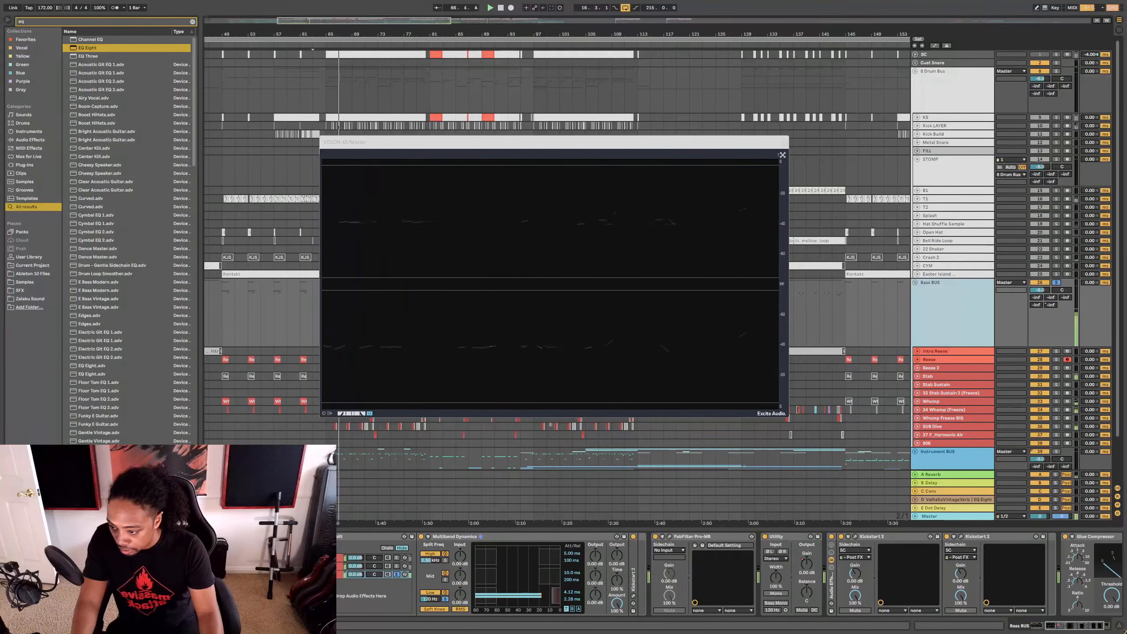
Step: Extend VISION 4X's spectrum frequency range to its lowest limit, look through its other settings and close the analyzer
{"action": "left_click", "coordinate": [325, 414]}
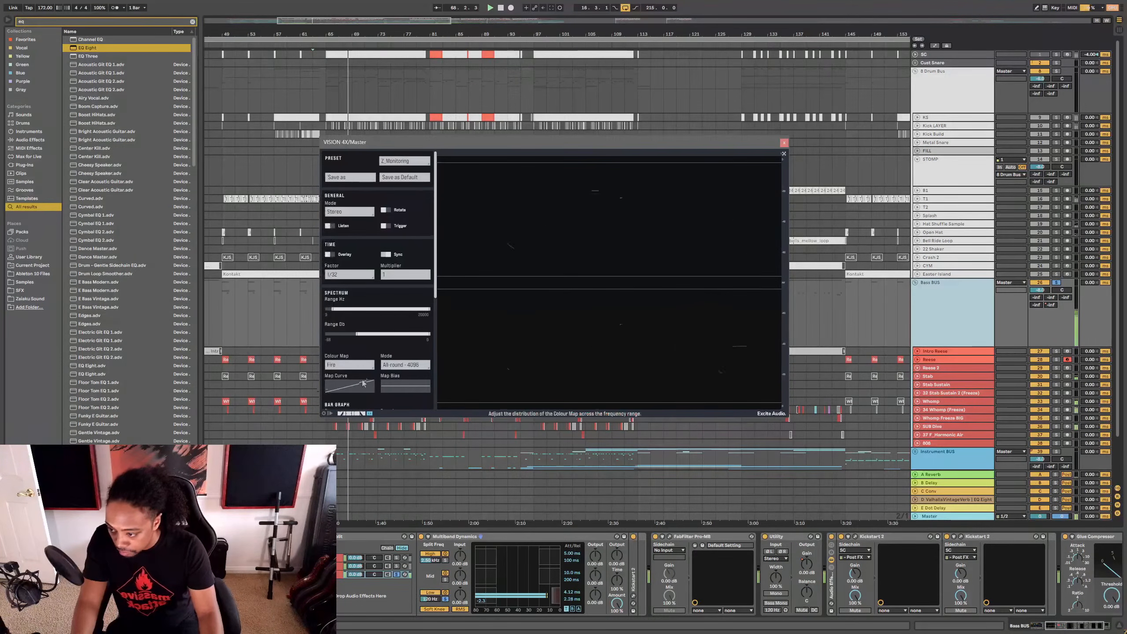
{"action": "left_click_drag", "start_coordinate": [341, 315], "coordinate": [321, 309]}
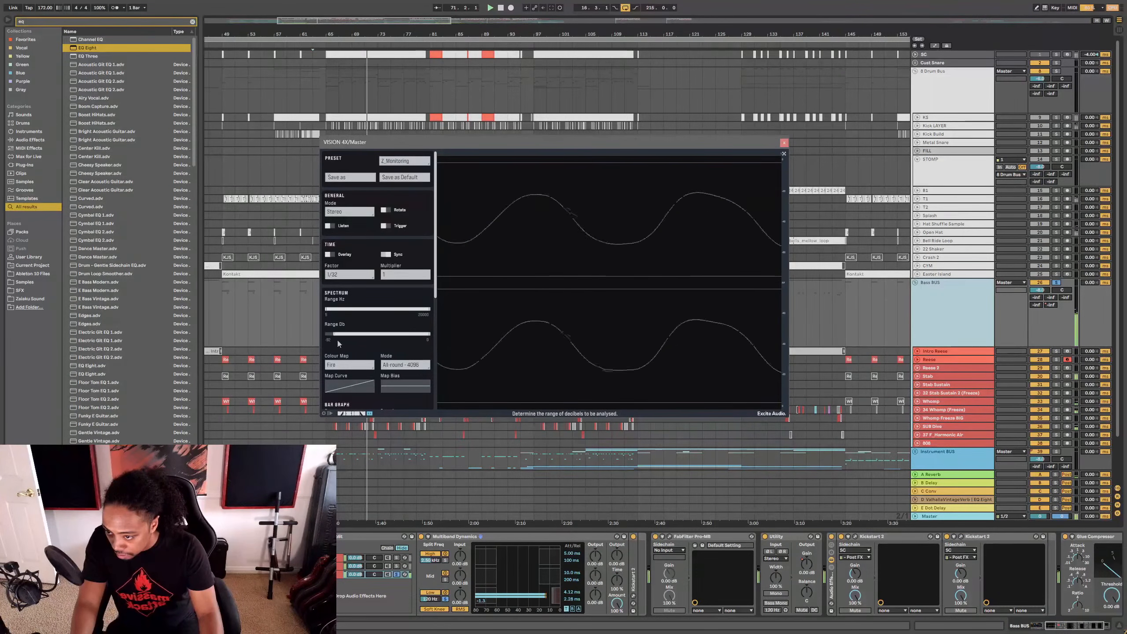
{"action": "scroll", "coordinate": [365, 322], "scroll_direction": "down", "scroll_amount": 3}
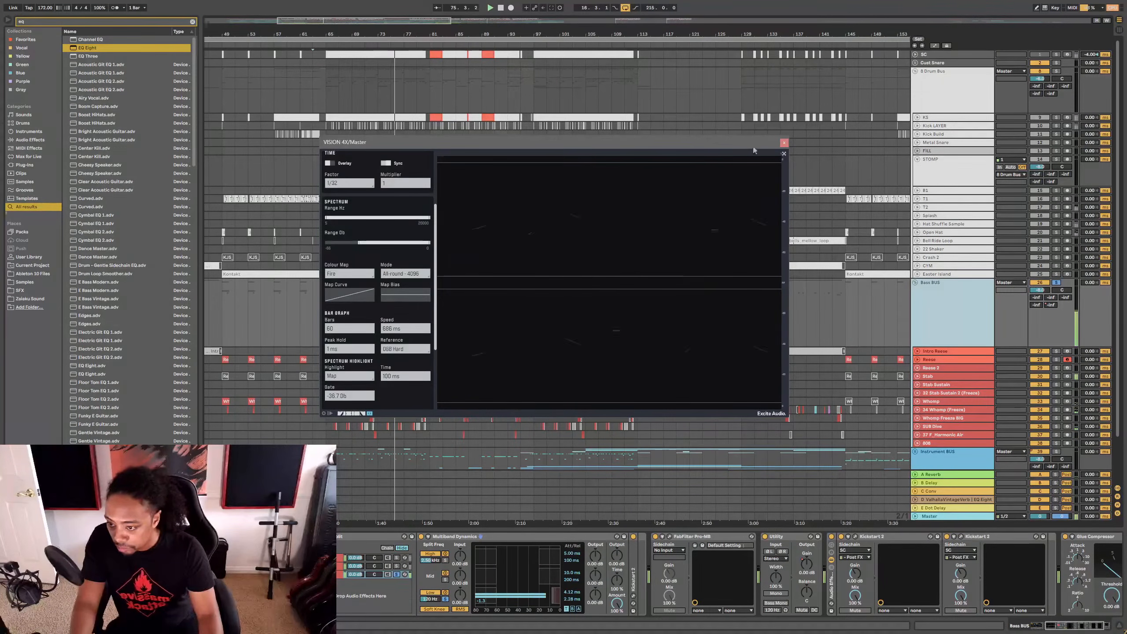
{"action": "left_click", "coordinate": [784, 143]}
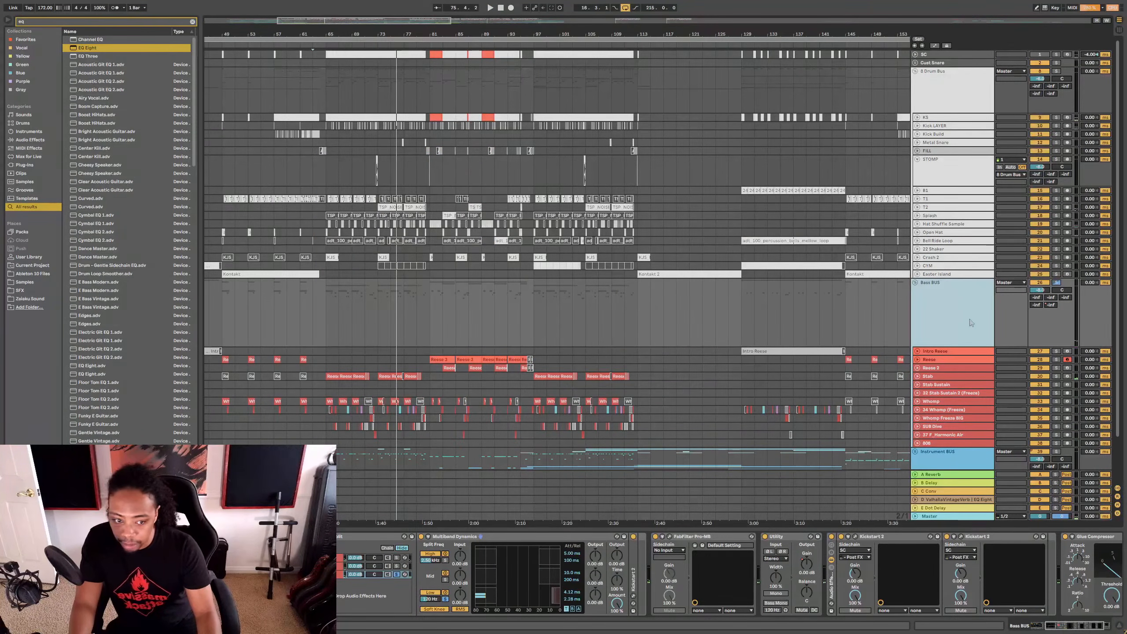
Step: Unsolo the Bass BUS and its rack's third chain, and open the bus's FabFilter Pro-MB
{"action": "double_click", "coordinate": [948, 304]}
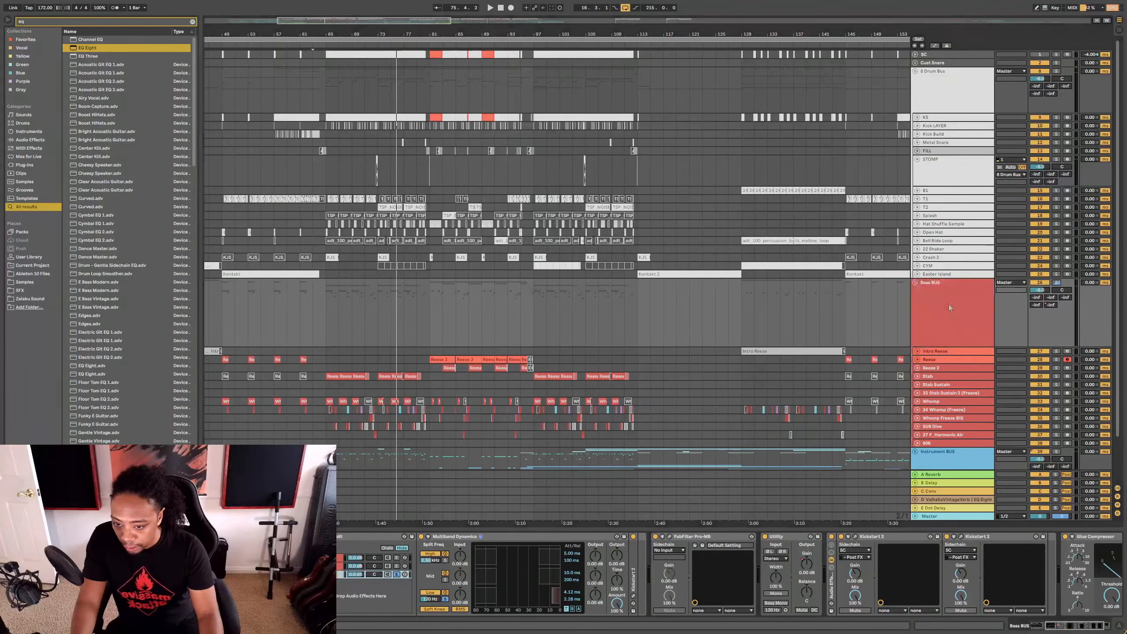
{"action": "left_click", "coordinate": [960, 326]}
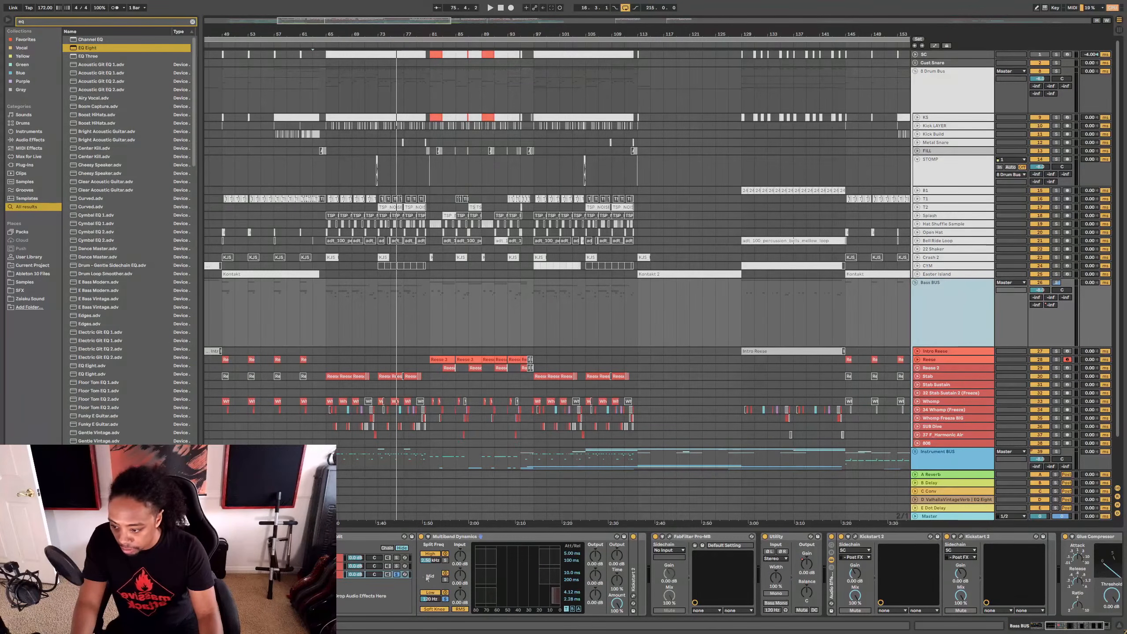
{"action": "left_click", "coordinate": [396, 576]}
{"action": "scroll", "coordinate": [705, 572], "scroll_direction": "right", "scroll_amount": 3}
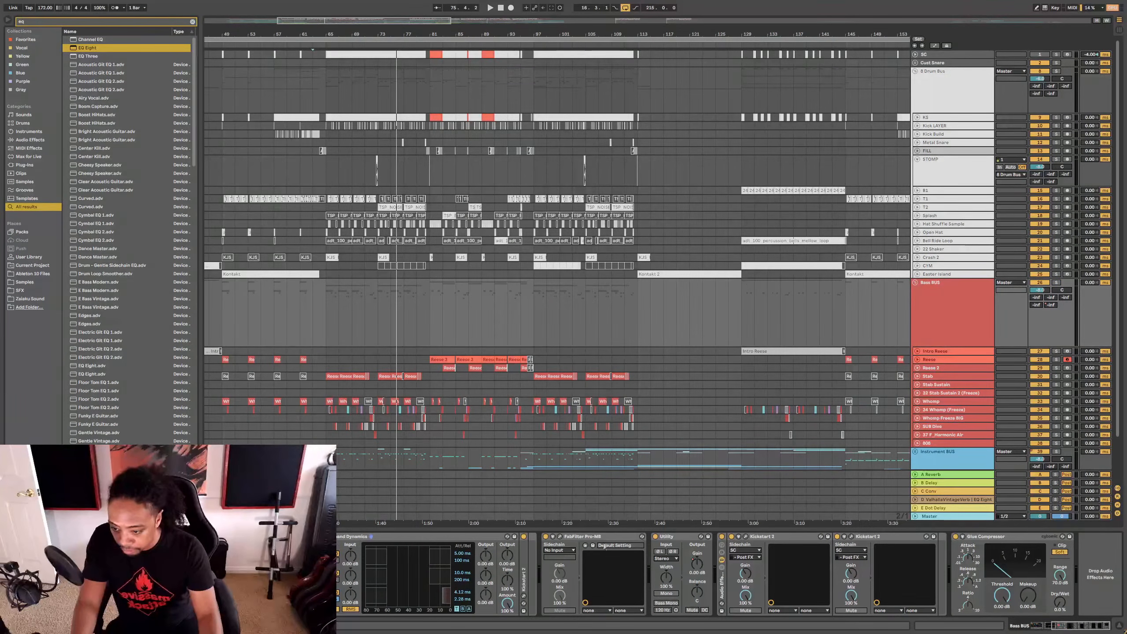
{"action": "left_click", "coordinate": [560, 537]}
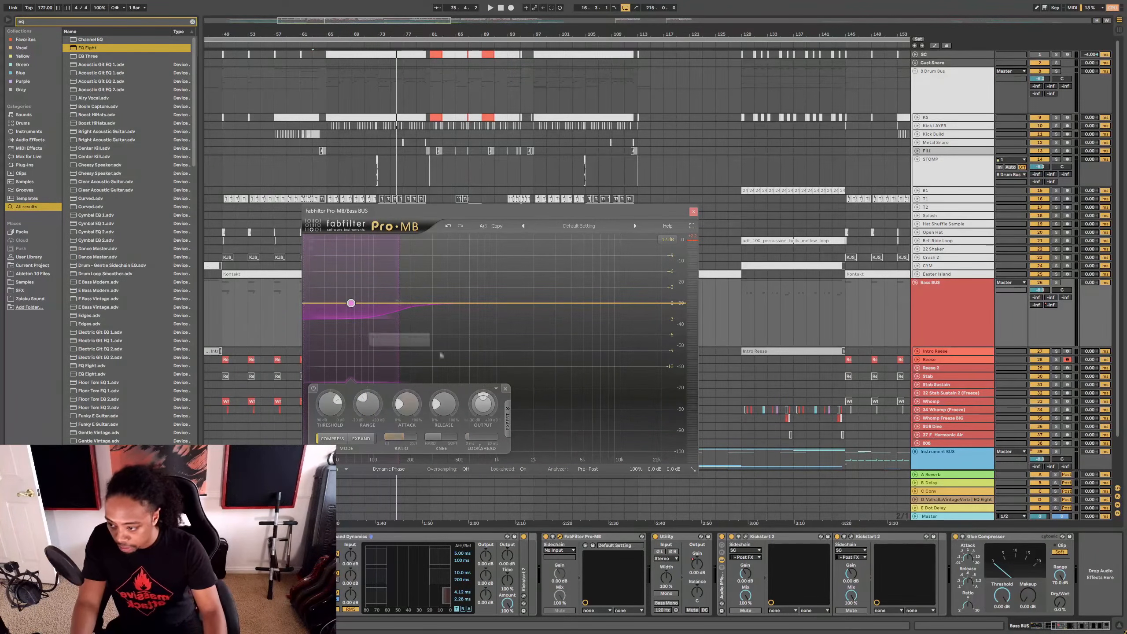
Step: Reopen VISION 4X on the Master and play the full mix briefly from bar 63
{"action": "left_click", "coordinate": [953, 516]}
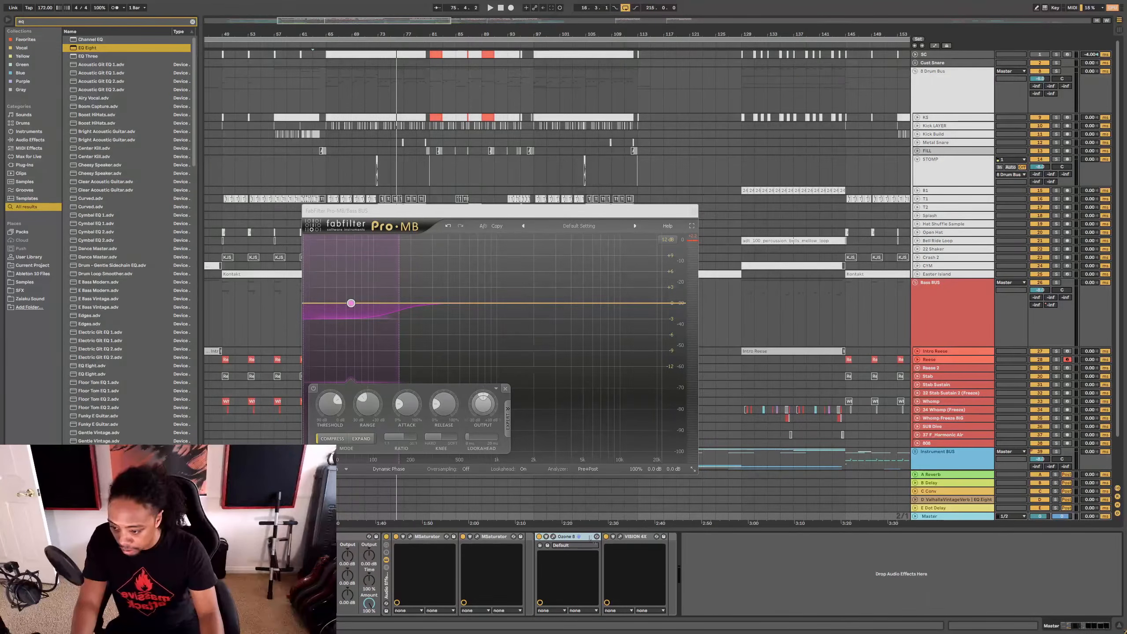
{"action": "left_click", "coordinate": [620, 536]}
{"action": "key", "text": "space"}
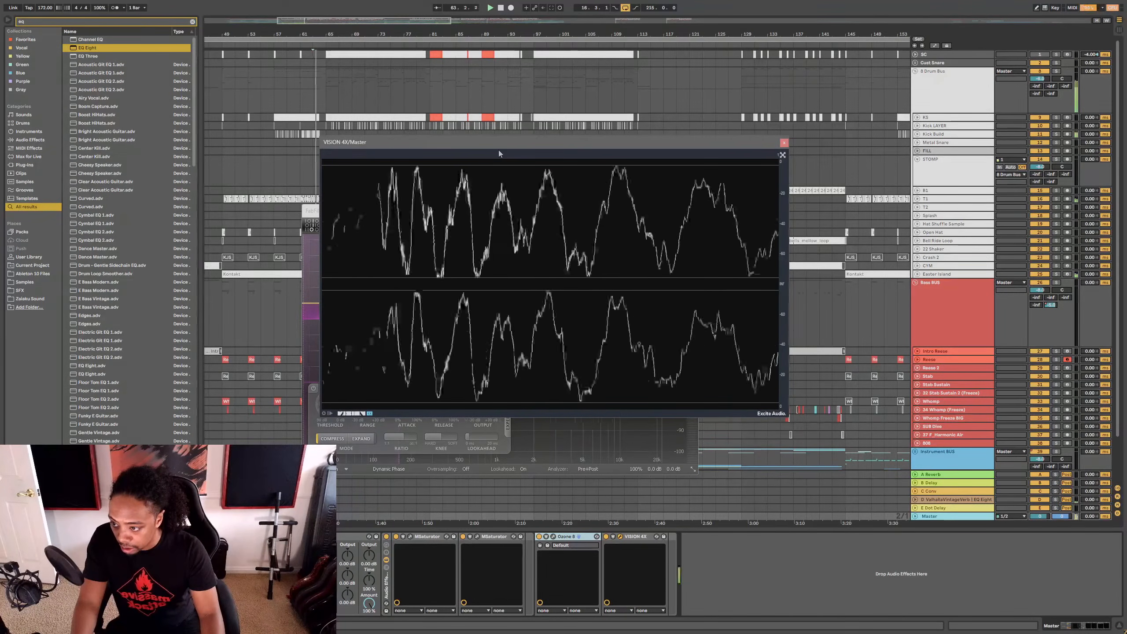
{"action": "key", "text": "space"}
Step: Play from bar 63 and solo the Bass BUS to examine its waveform in VISION 4X
{"action": "left_click", "coordinate": [937, 308]}
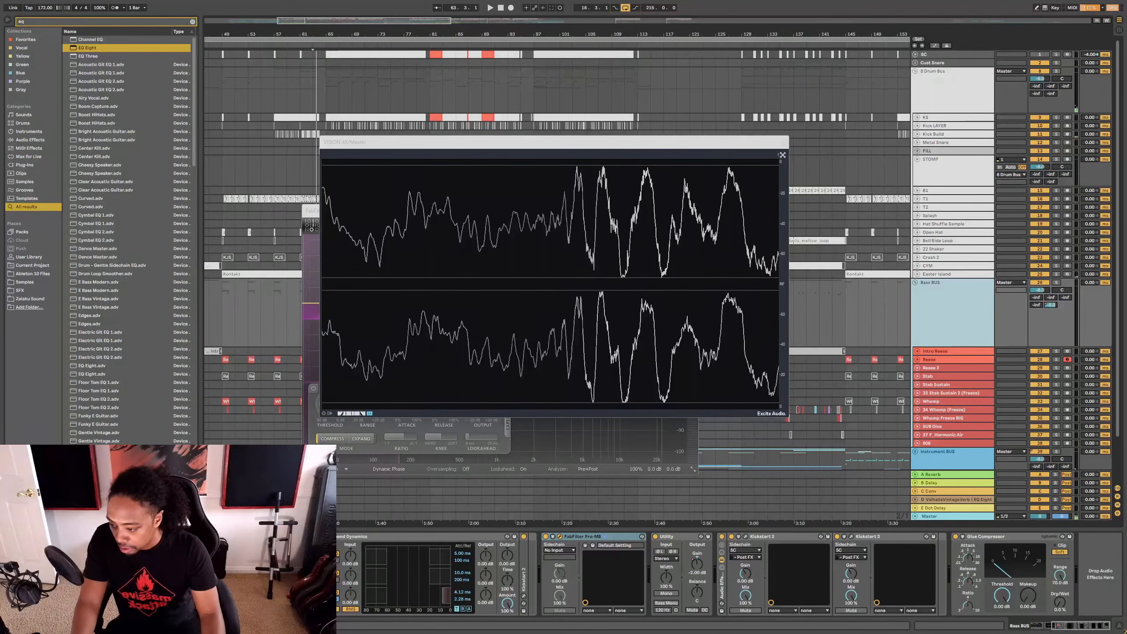
{"action": "key", "text": "space"}
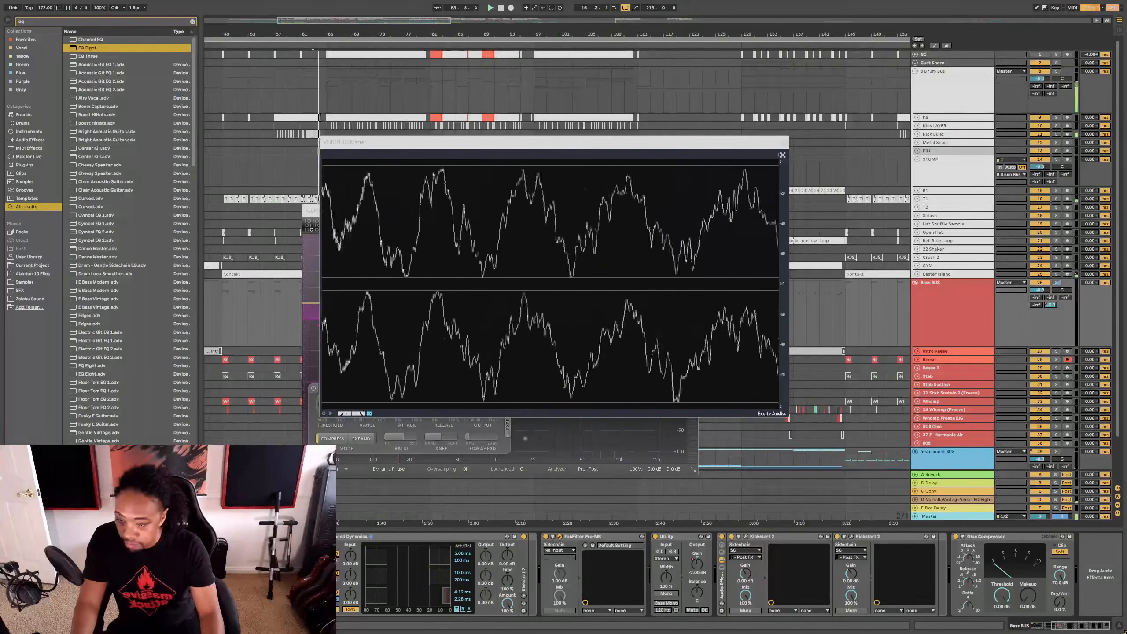
{"action": "left_click", "coordinate": [1056, 282]}
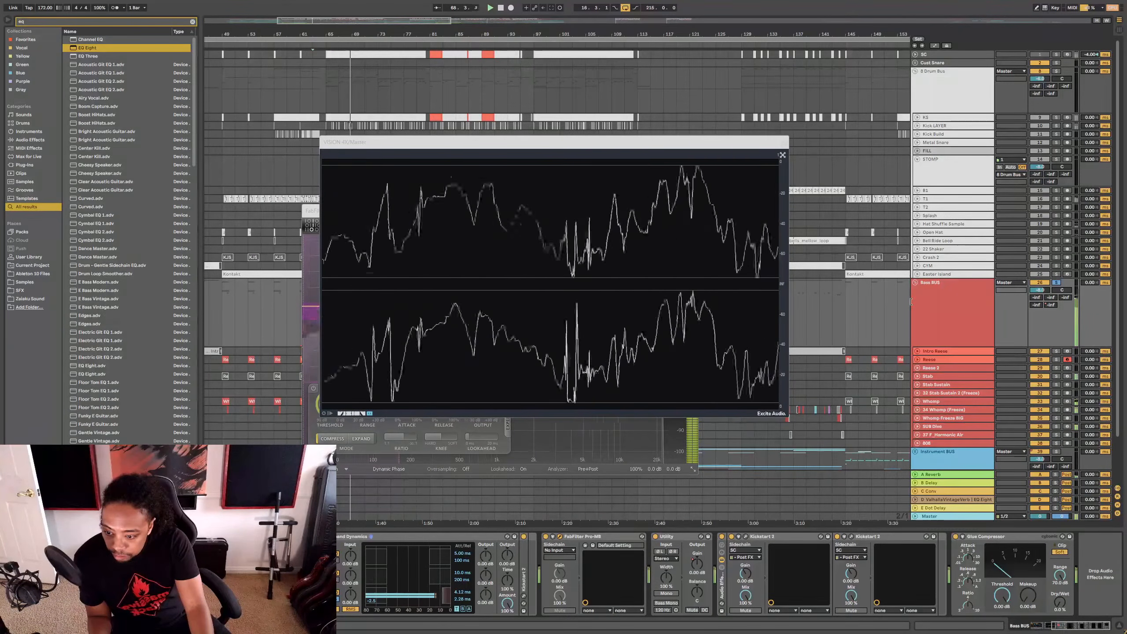
{"action": "left_click", "coordinate": [945, 314]}
{"action": "key", "text": "space"}
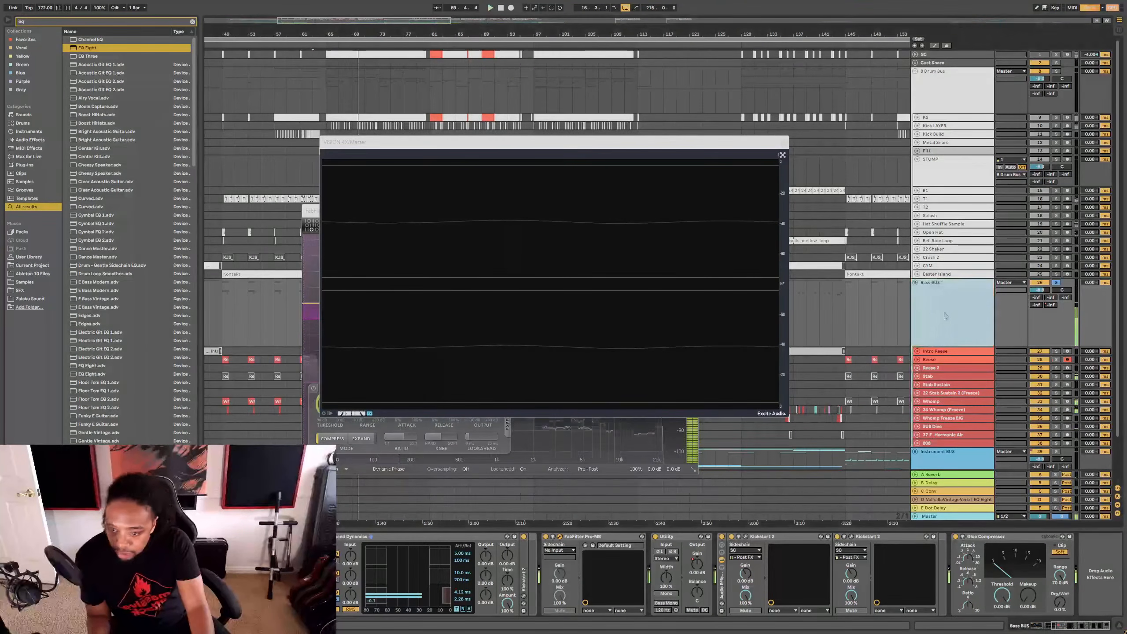
Step: Unsolo the Bass BUS, play the full mix again and close VISION 4X
{"action": "key", "text": "s"}
{"action": "key", "text": "space"}
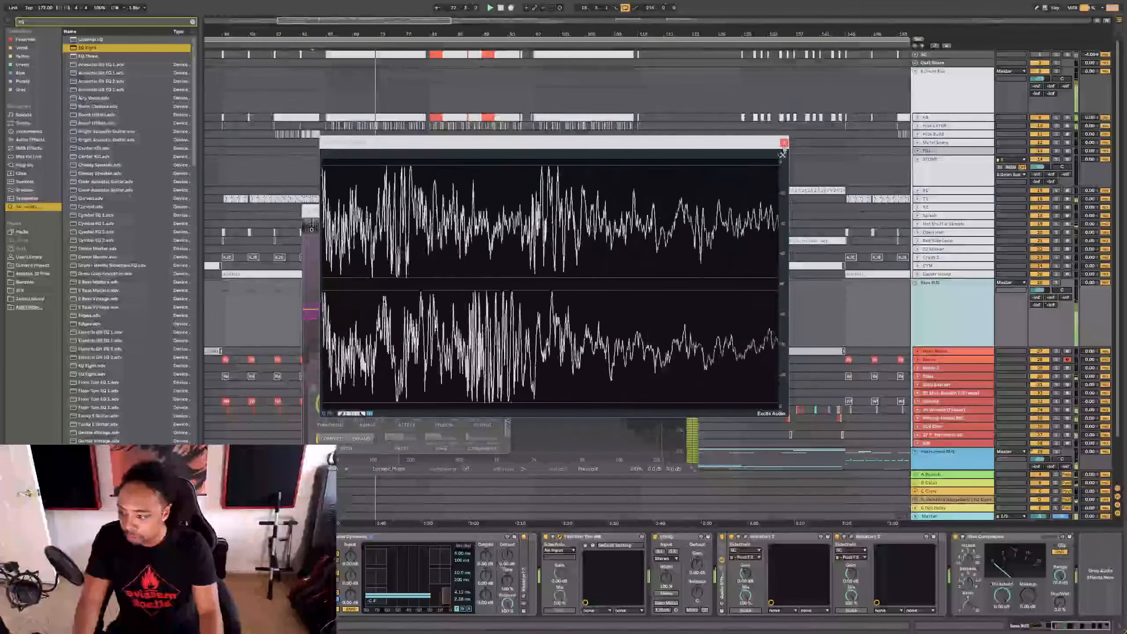
{"action": "left_click", "coordinate": [784, 144]}
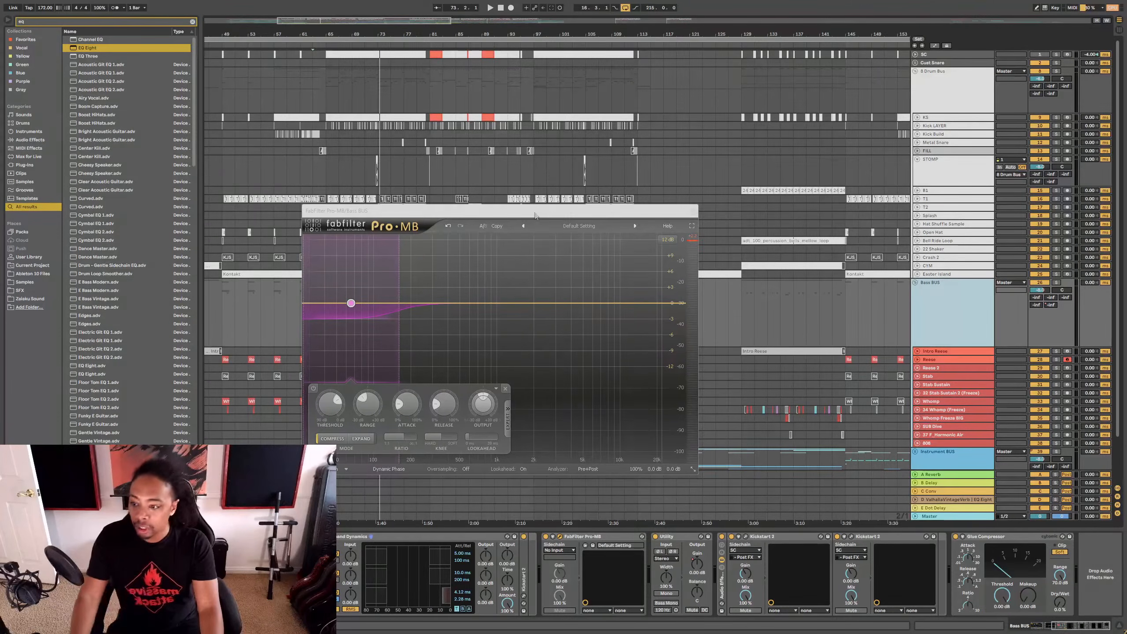
Step: While playing from bar 81, add a compression band near 500 Hz in the Bass BUS's Pro-MB and set its range to about -6.3 dB
{"action": "left_click_drag", "start_coordinate": [542, 211], "coordinate": [796, 72]}
{"action": "left_click", "coordinate": [428, 306]}
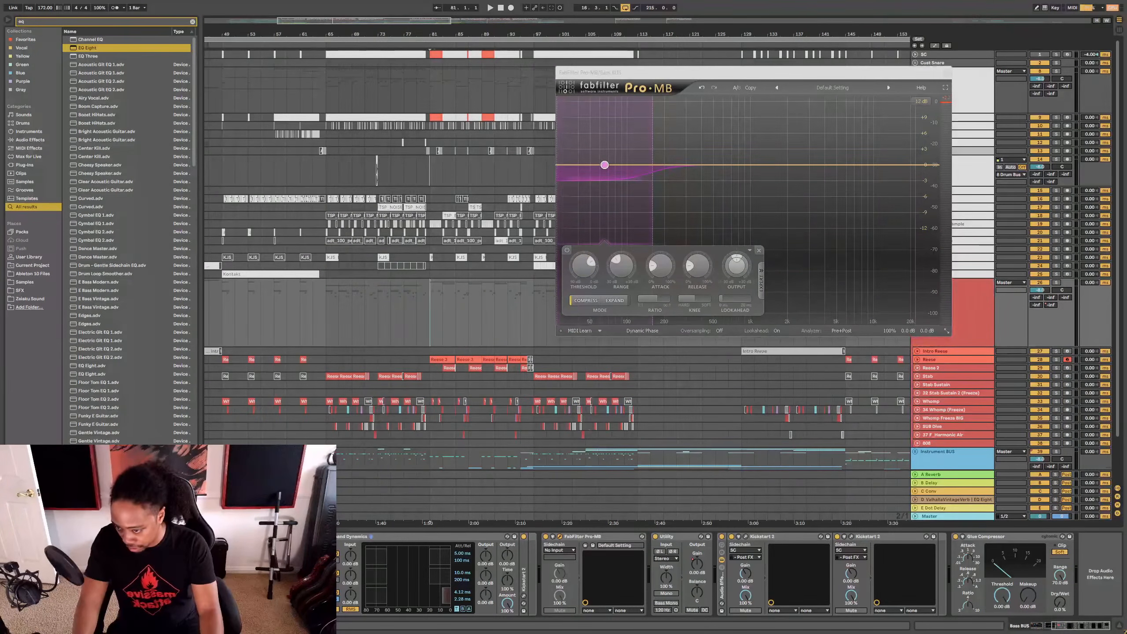
{"action": "key", "text": "space"}
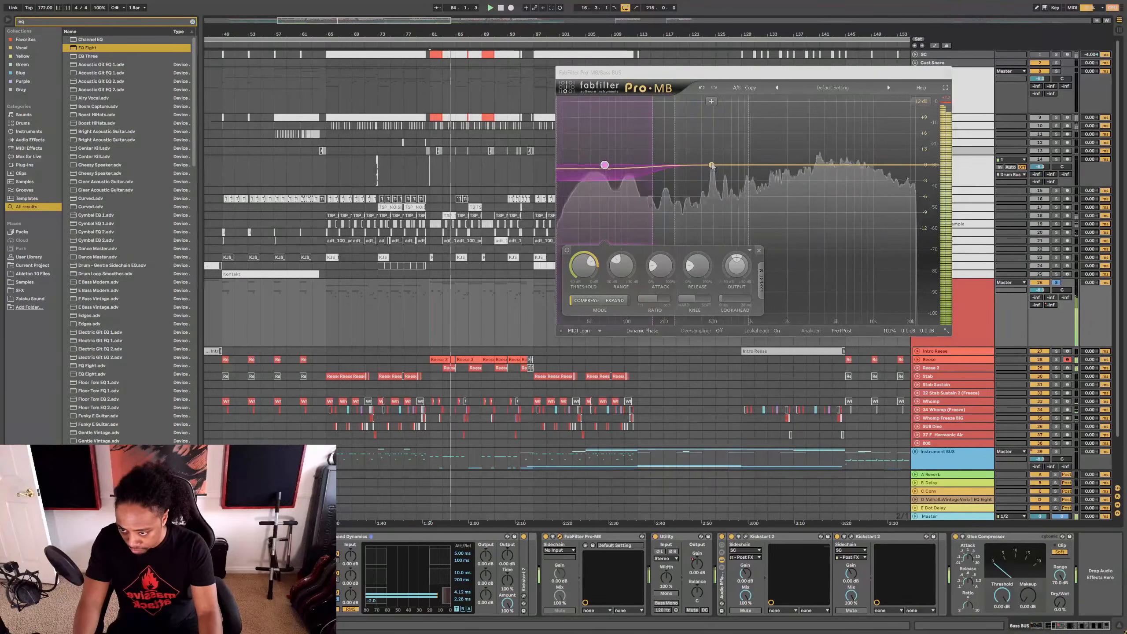
{"action": "left_click", "coordinate": [712, 165]}
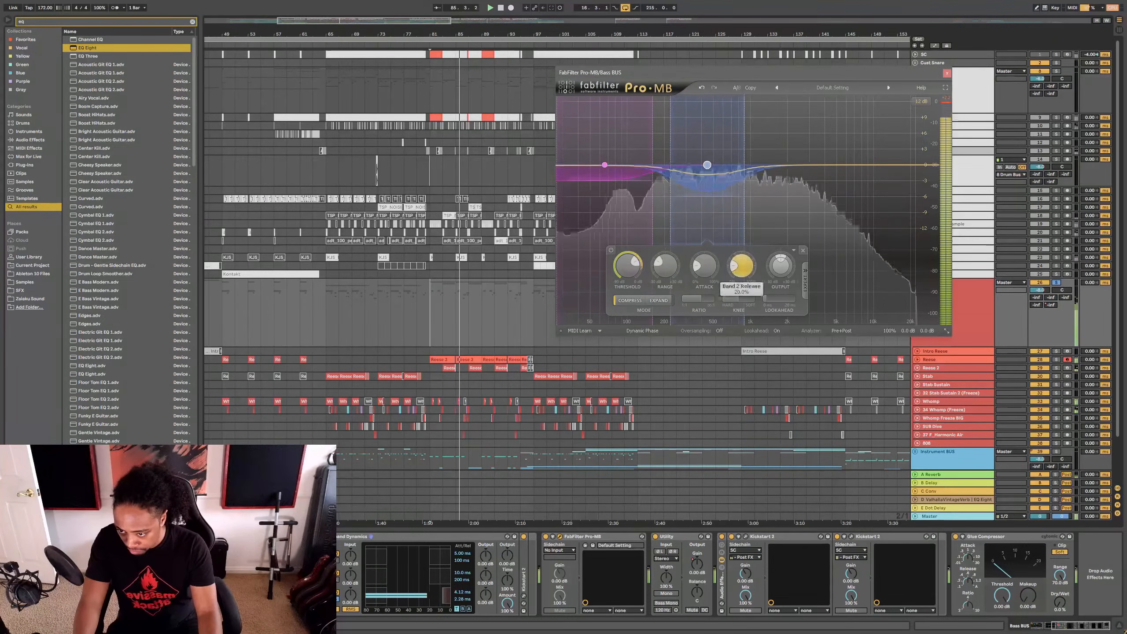
{"action": "left_click_drag", "start_coordinate": [668, 267], "coordinate": [664, 286]}
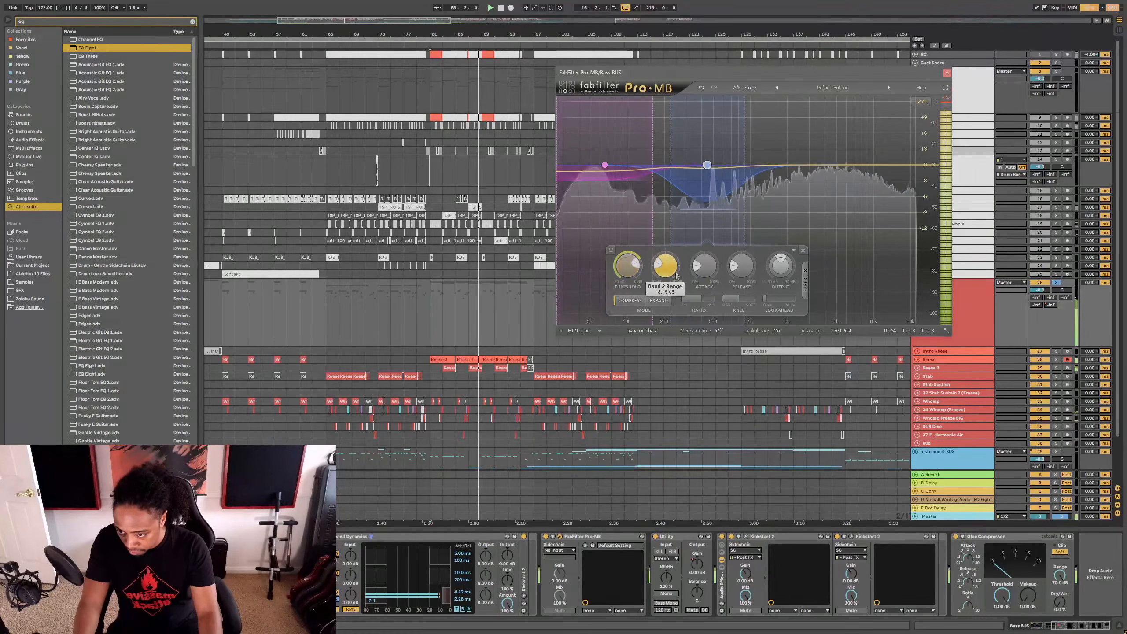
{"action": "left_click_drag", "start_coordinate": [672, 272], "coordinate": [674, 267]}
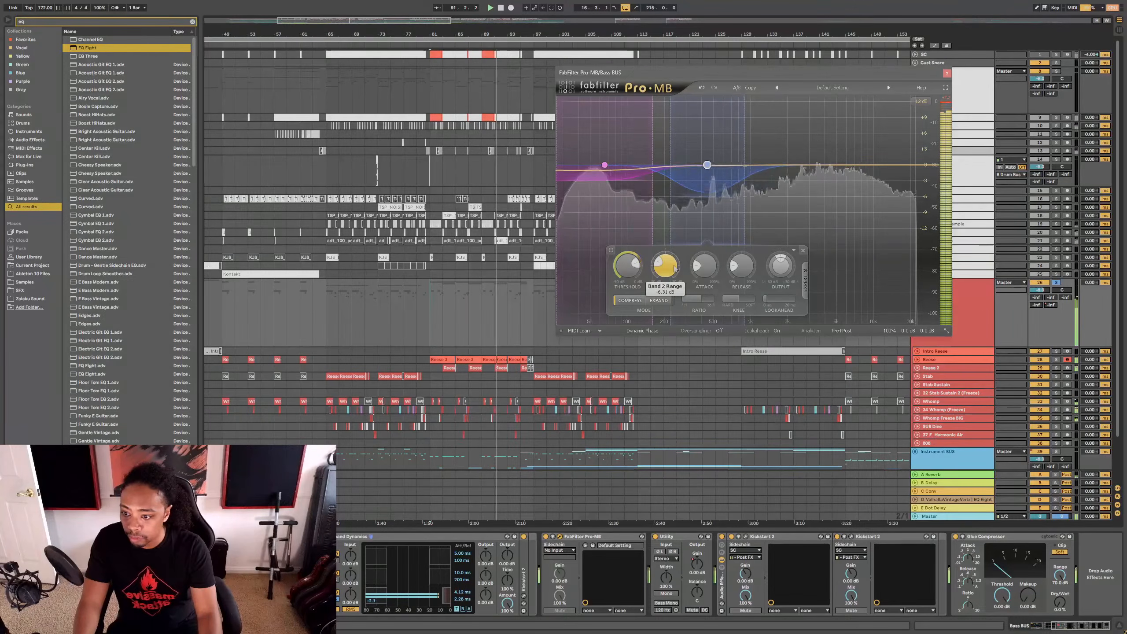
Step: Show band 2's side-chain and stereo link options in Pro-MB and play the soloed Bass BUS from bar 81
{"action": "left_click", "coordinate": [805, 277]}
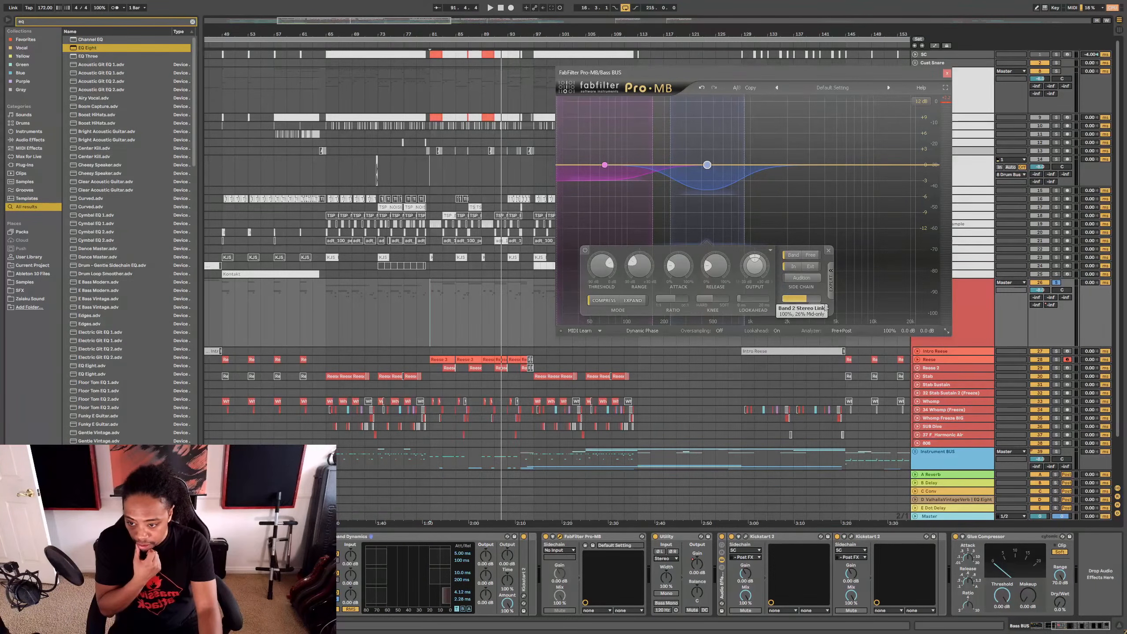
{"action": "key", "text": "space"}
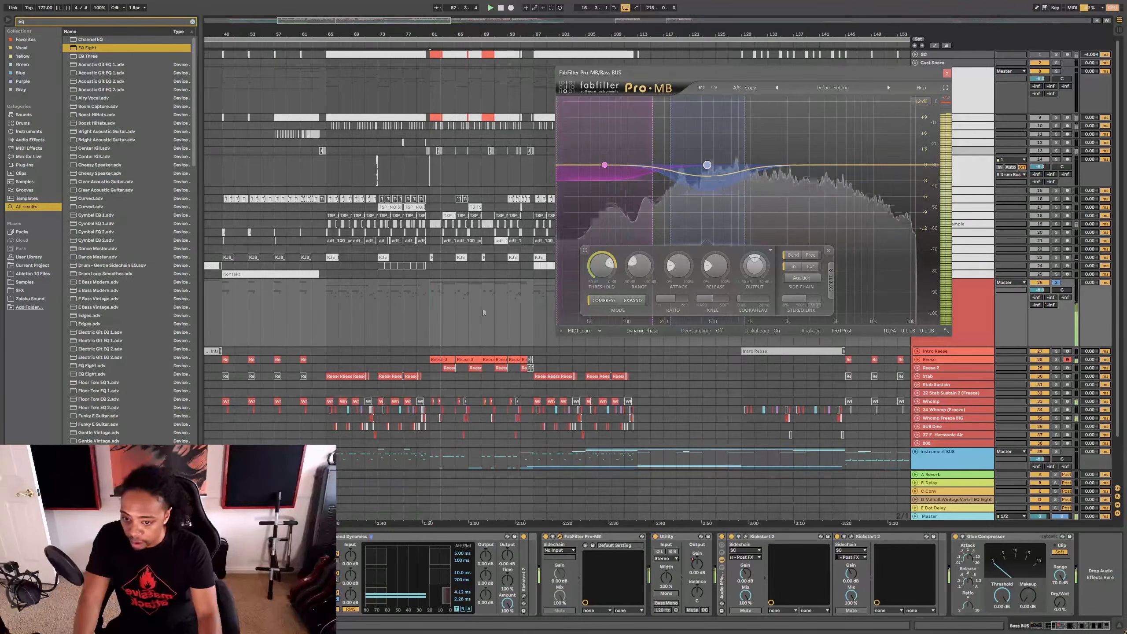
{"action": "key", "text": "space"}
Step: Play the full mix from bar 79, inspect the low band's settings in Pro-MB and close the plug-in
{"action": "left_click", "coordinate": [419, 310]}
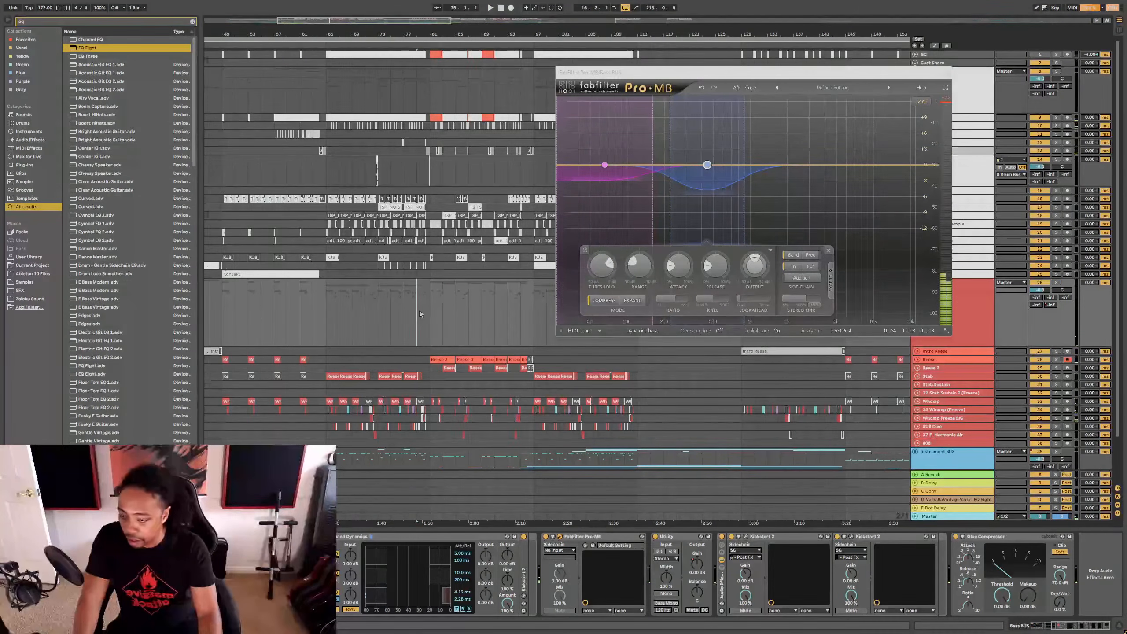
{"action": "key", "text": "space"}
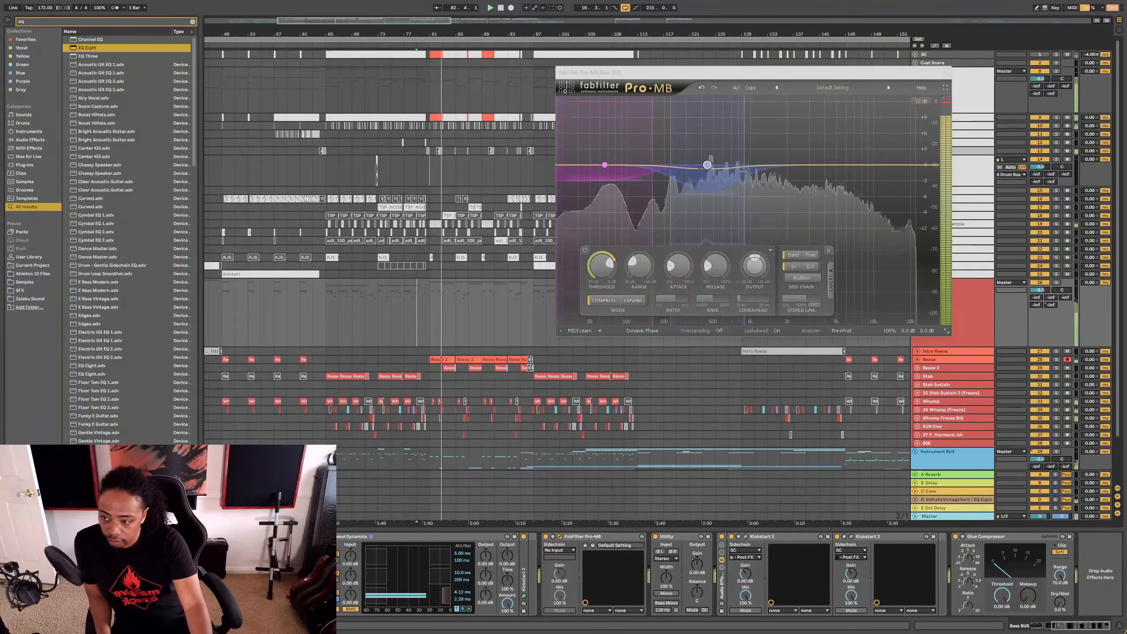
{"action": "left_click", "coordinate": [605, 165]}
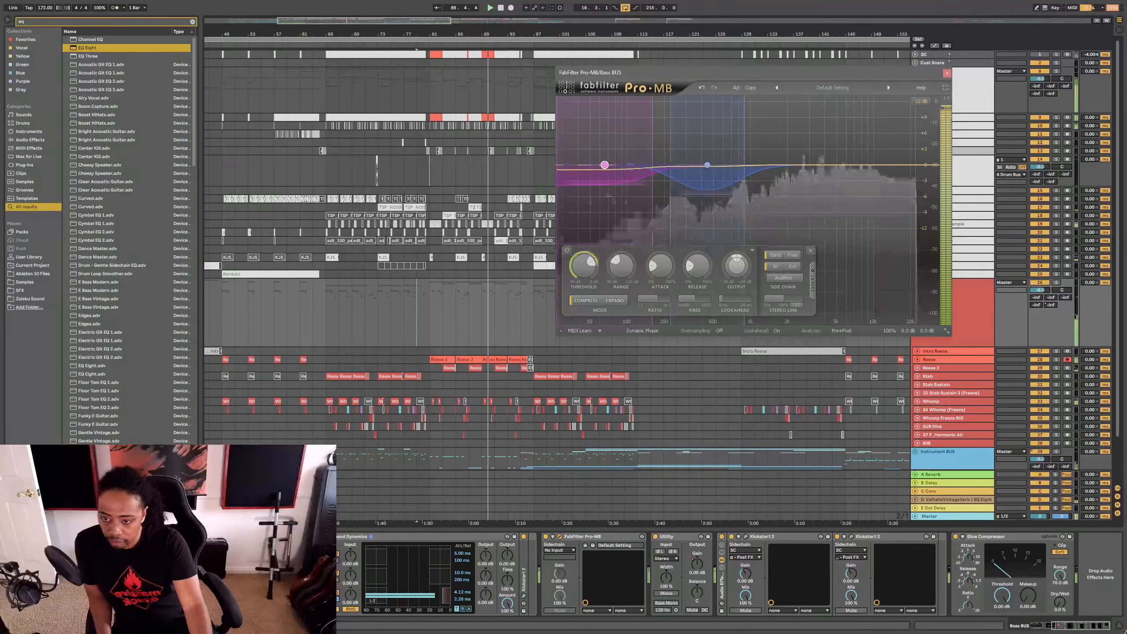
{"action": "left_click", "coordinate": [947, 72]}
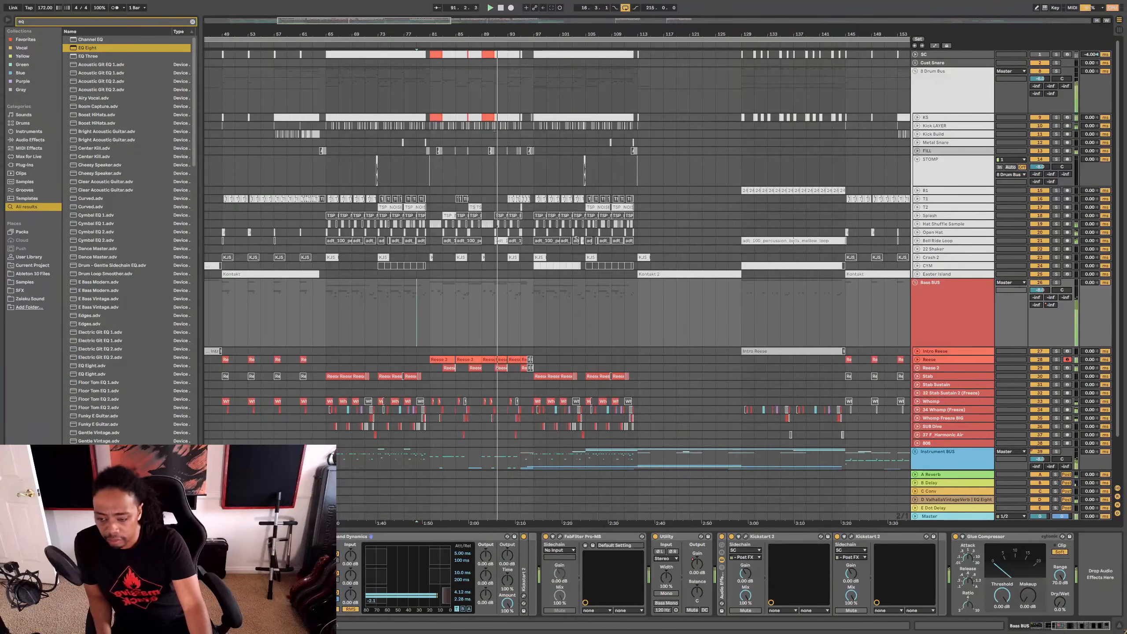
Step: Fold the STOMP track and collapse the Bass BUS and Drum Bus groups in the arrangement
{"action": "scroll", "coordinate": [562, 324], "scroll_direction": "down", "scroll_amount": 3}
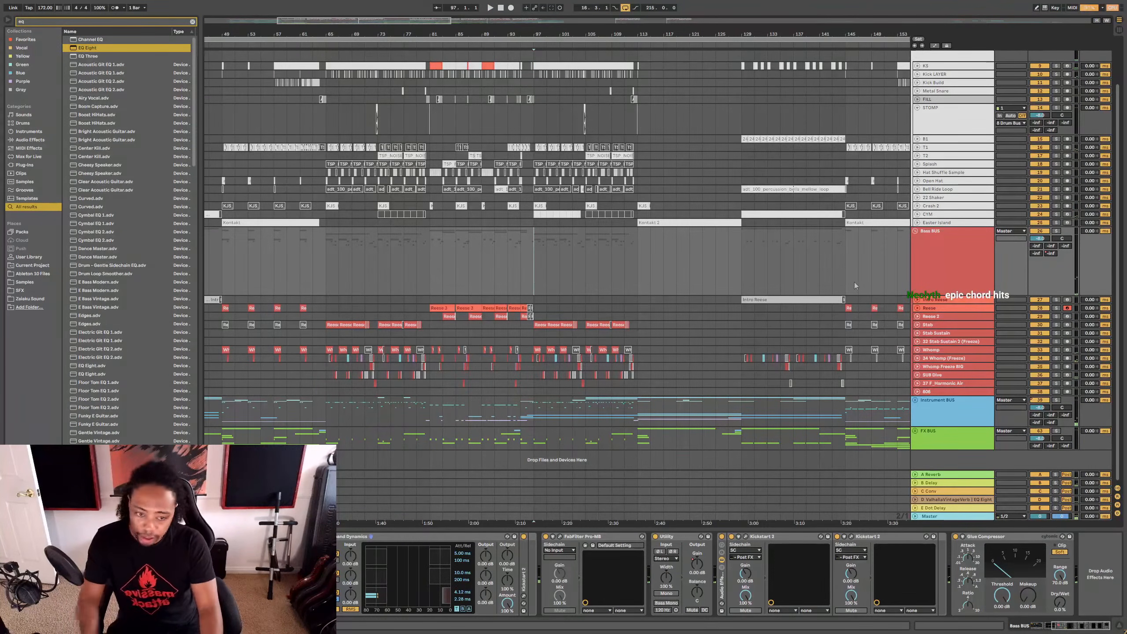
{"action": "scroll", "coordinate": [906, 217], "scroll_direction": "up", "scroll_amount": 2}
{"action": "left_click", "coordinate": [916, 159]}
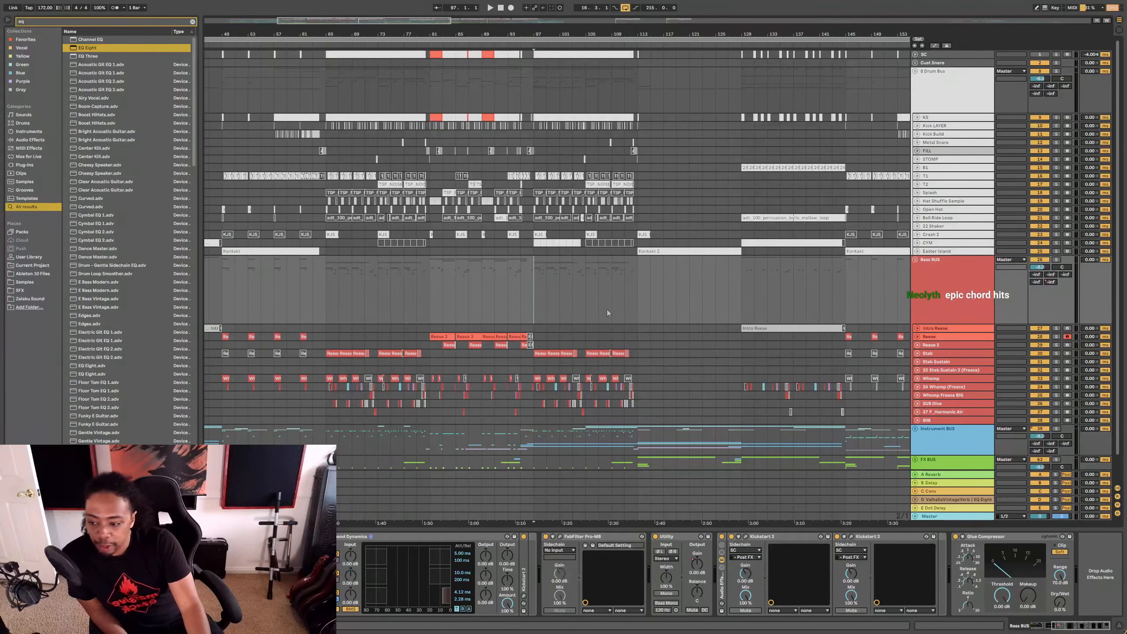
{"action": "scroll", "coordinate": [557, 334], "scroll_direction": "down", "scroll_amount": 1}
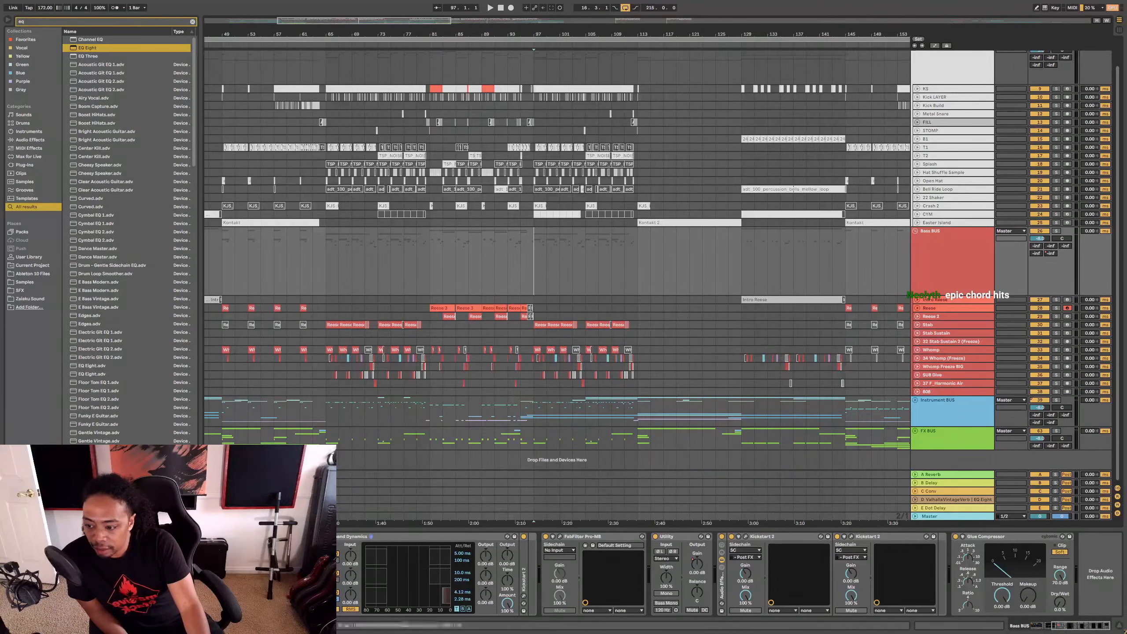
{"action": "left_click", "coordinate": [915, 231]}
{"action": "left_click", "coordinate": [920, 73]}
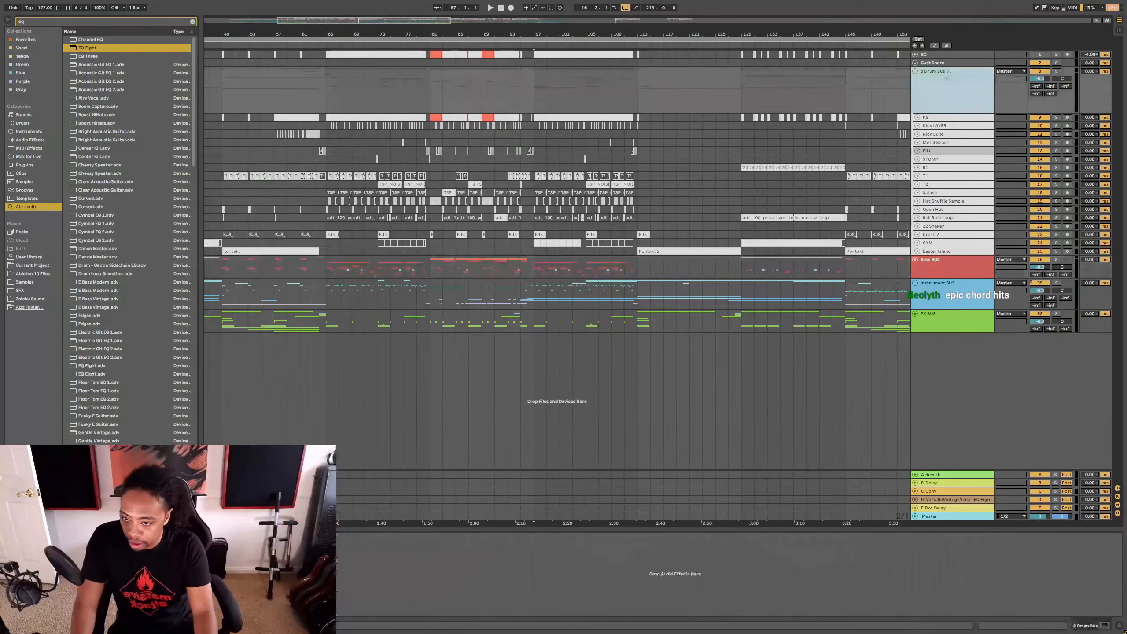
{"action": "left_click", "coordinate": [914, 71]}
Step: Play the soloed FX BUS from bar 97 and expand its group to show the individual effect tracks
{"action": "left_click", "coordinate": [955, 151]}
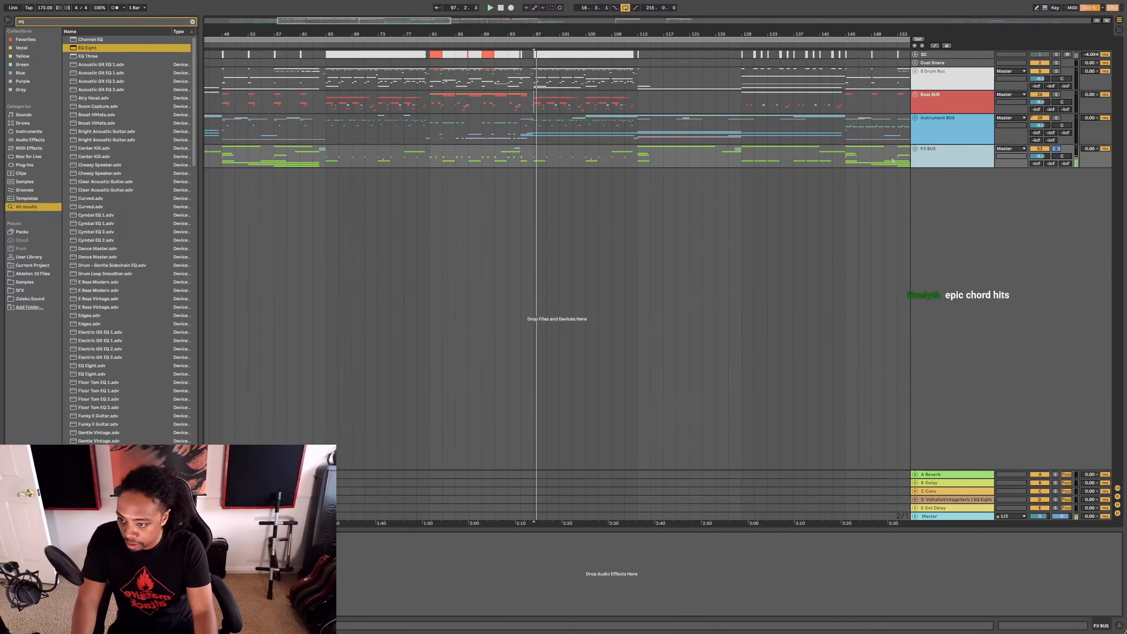
{"action": "key", "text": "space"}
{"action": "key", "text": "ctrl+f"}
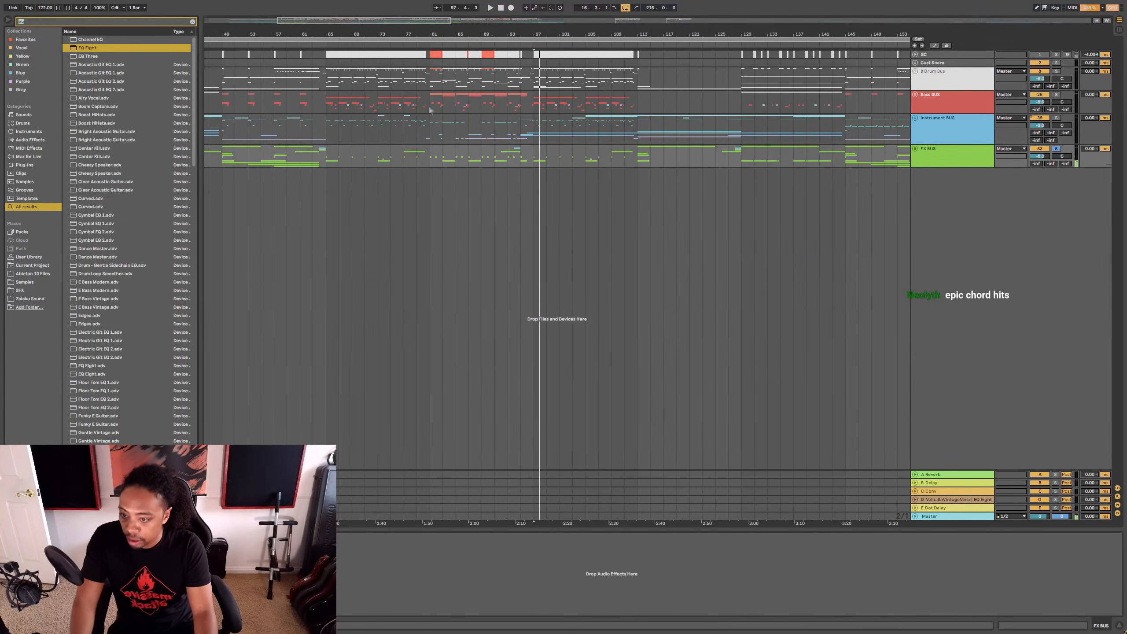
{"action": "left_click", "coordinate": [937, 158]}
{"action": "left_click", "coordinate": [915, 148]}
{"action": "left_click", "coordinate": [533, 262]}
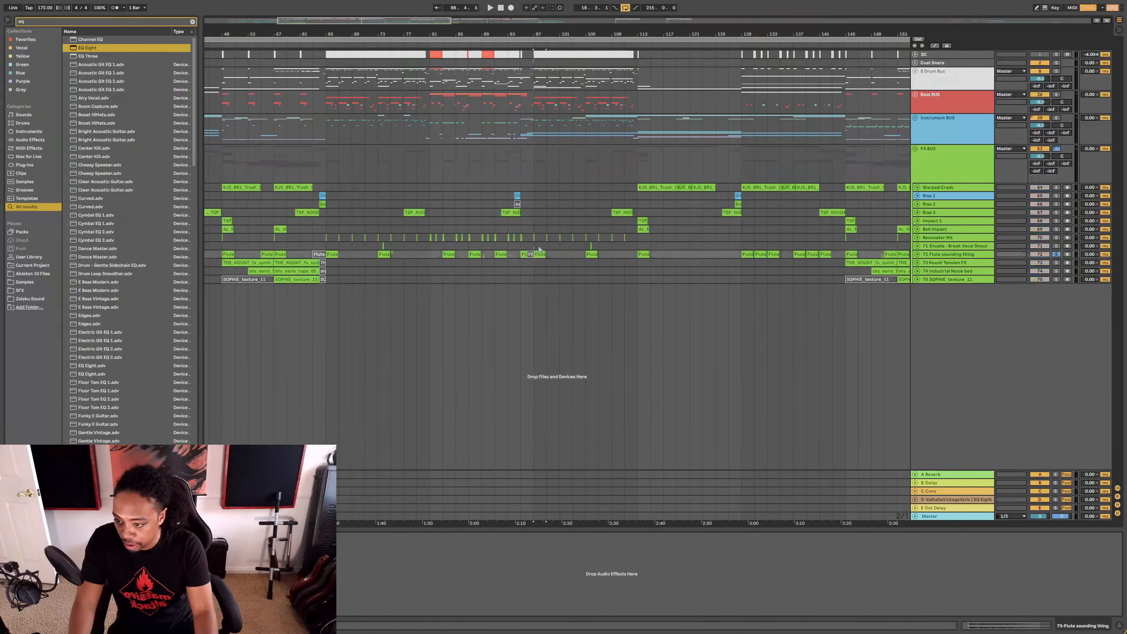
Step: Search the browser for "eq" and add an EQ Eight to the soloed Flute sounding thing track
{"action": "left_click", "coordinate": [968, 254]}
{"action": "type", "text": "qe"}
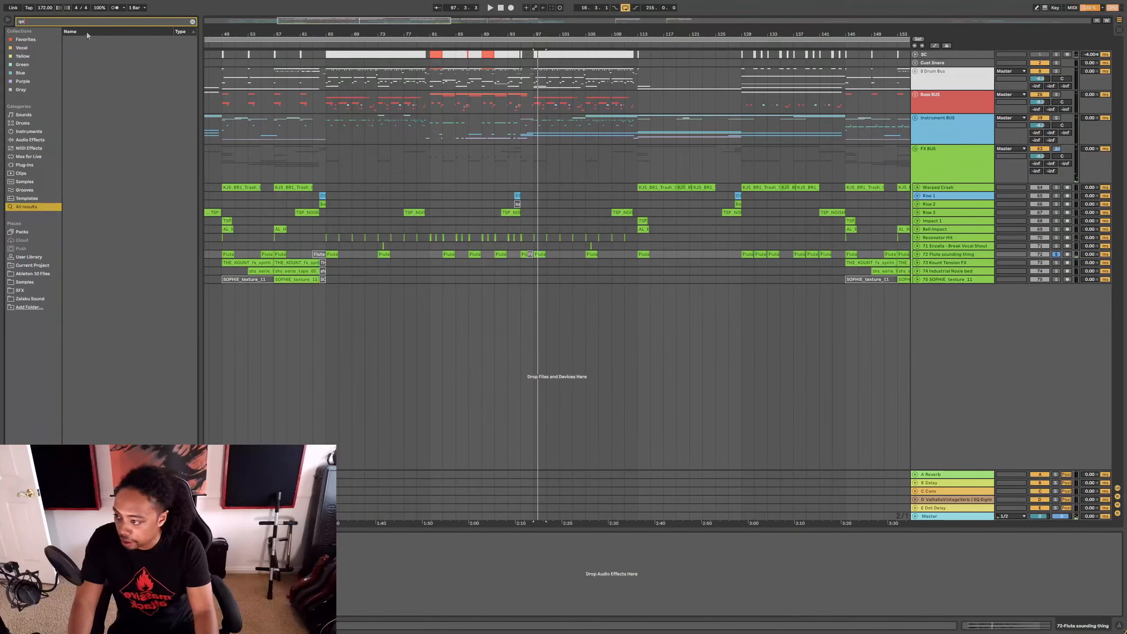
{"action": "key", "text": "BackSpace"}
{"action": "key", "text": "BackSpace"}
{"action": "type", "text": "eq"}
{"action": "left_click", "coordinate": [74, 47]}
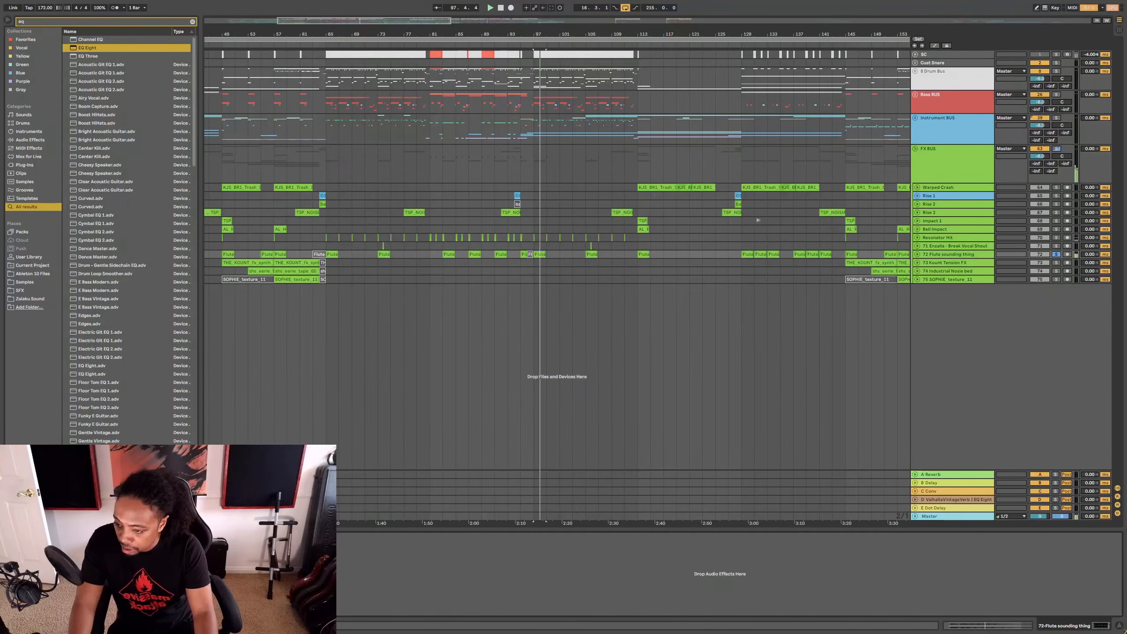
Step: Audition the Resonator Hit and Rise 3 effect tracks without solo around bars 92 to 97
{"action": "left_click", "coordinate": [536, 240]}
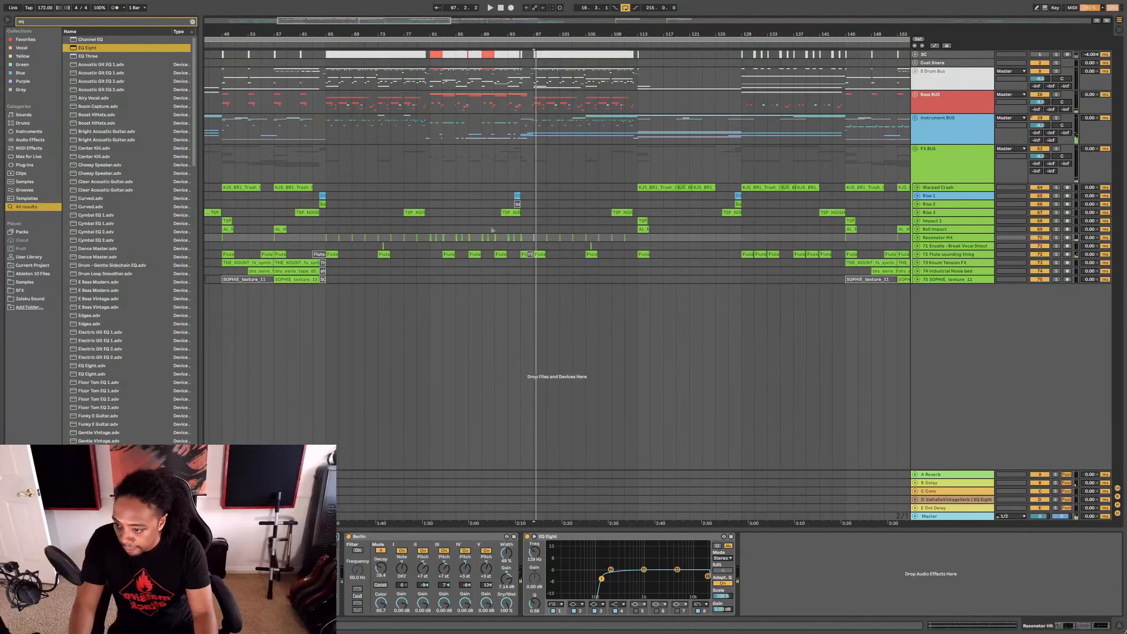
{"action": "left_click", "coordinate": [510, 212]}
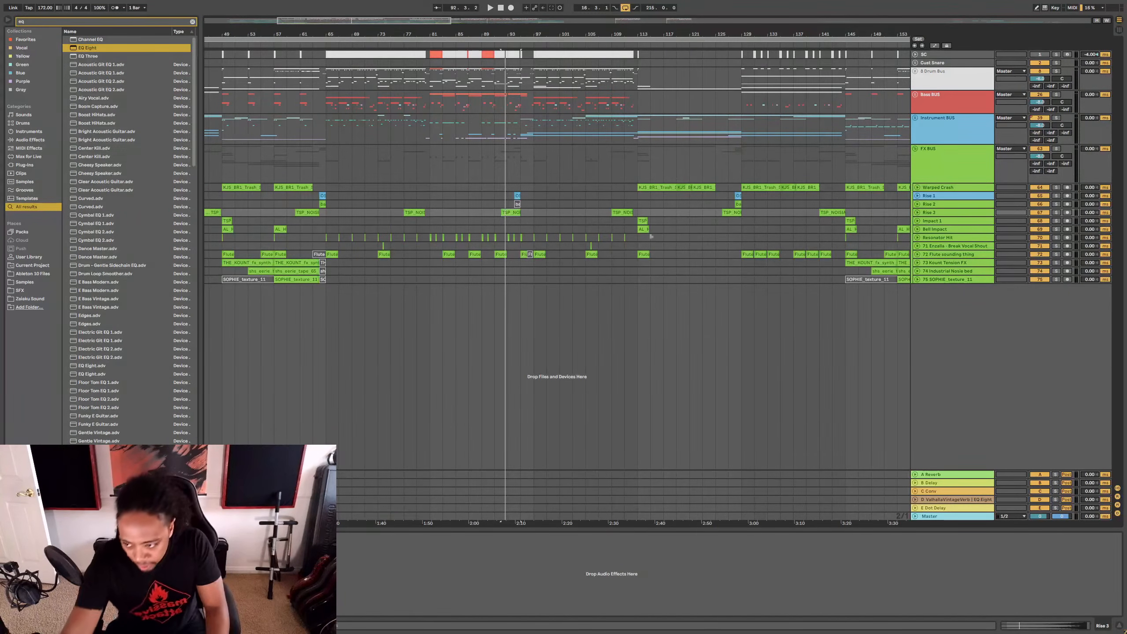
{"action": "left_click_drag", "start_coordinate": [499, 53], "coordinate": [615, 95]}
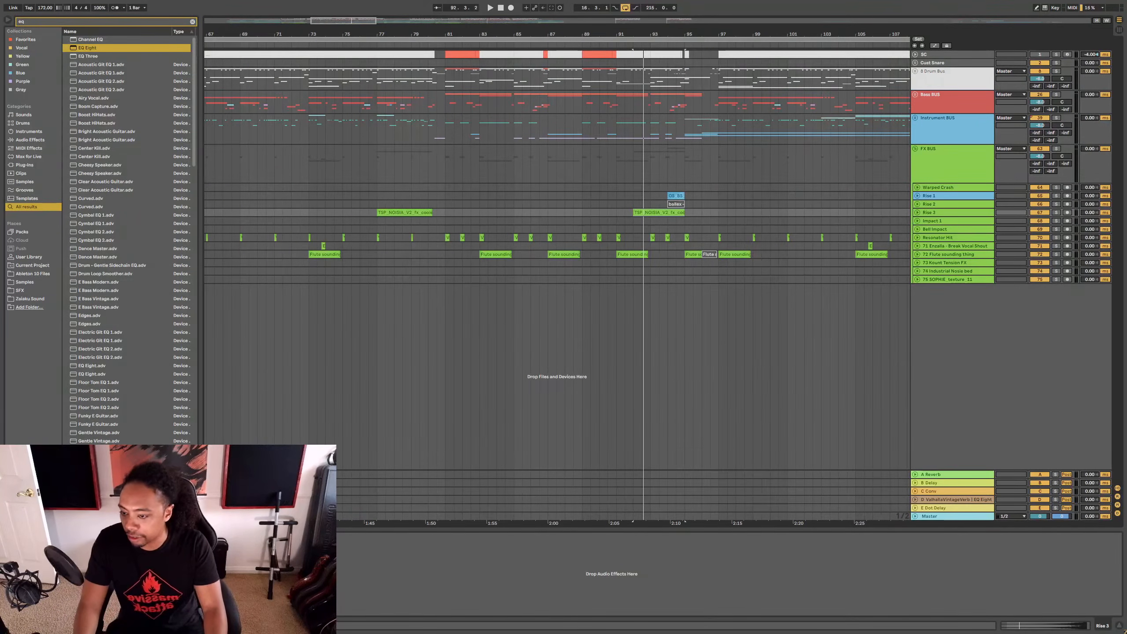
Step: Switch from the FX BUS group to the Instrument BUS group and play its soloed Pad Group from about bar 90
{"action": "left_click", "coordinate": [915, 149]}
{"action": "left_click", "coordinate": [915, 118]}
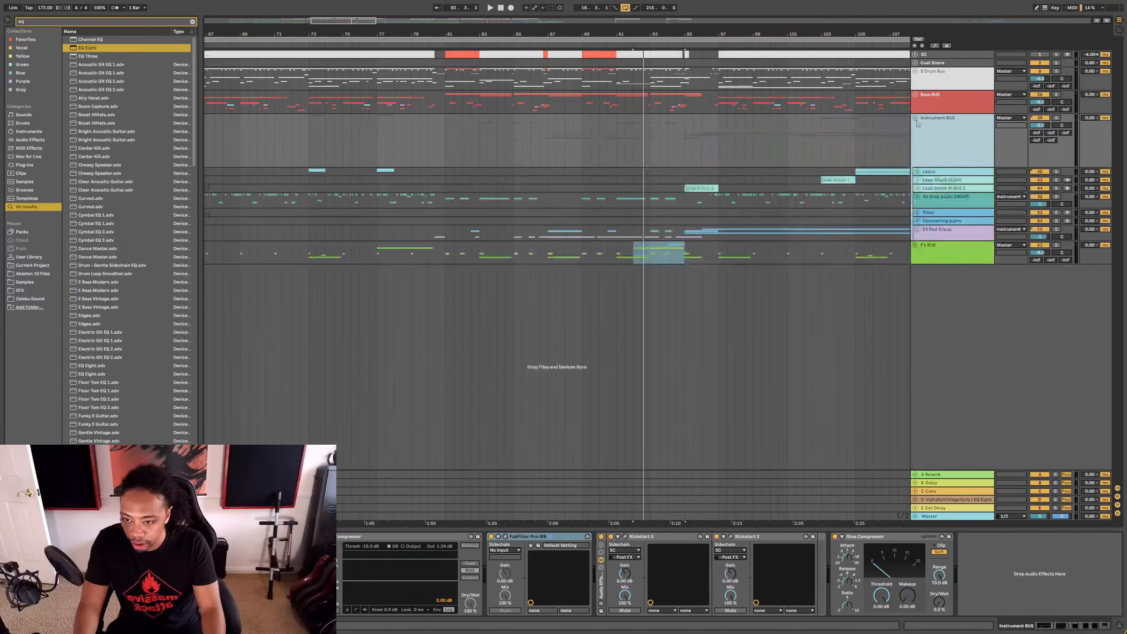
{"action": "left_click", "coordinate": [607, 232]}
{"action": "key", "text": "space"}
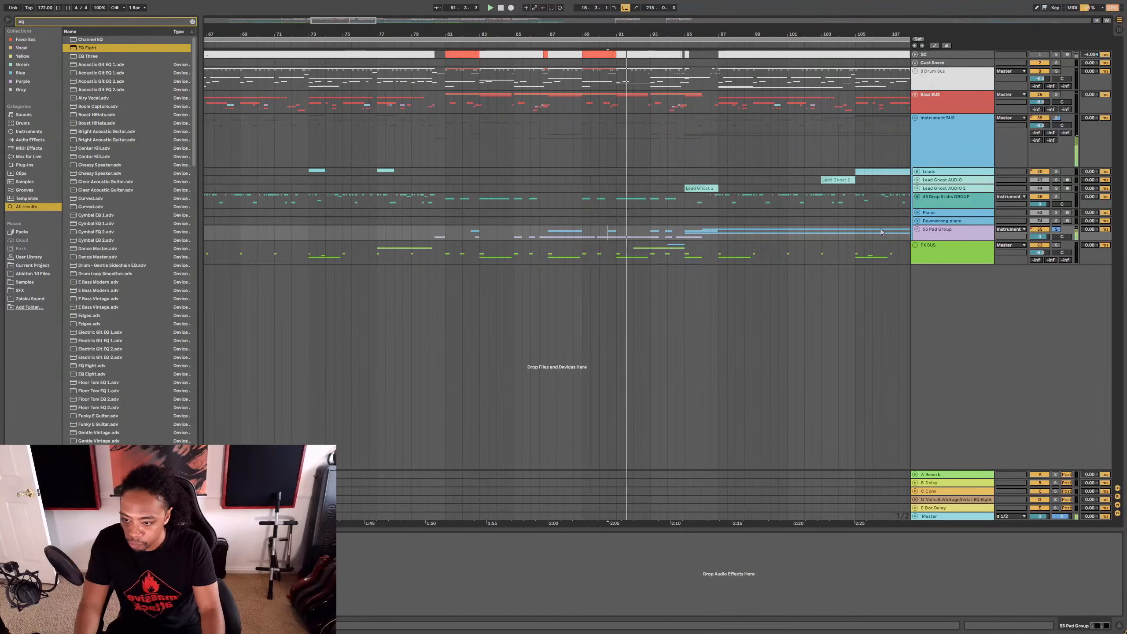
Step: Expand the Pad Group and play the whole Instrument BUS soloed from bar 81
{"action": "left_click", "coordinate": [917, 229]}
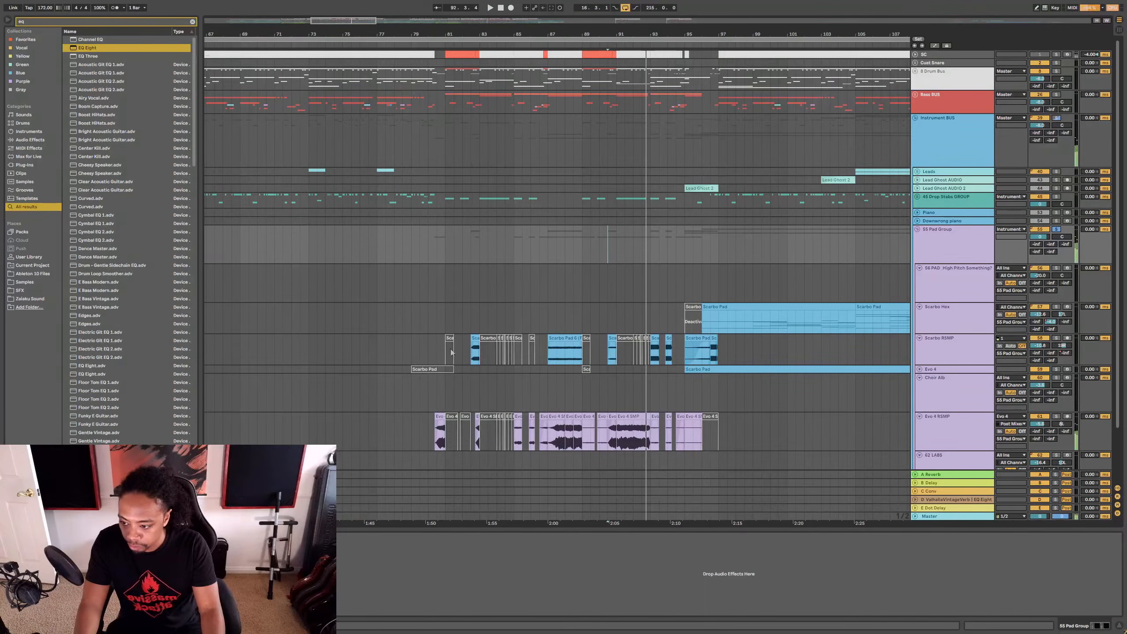
{"action": "left_click", "coordinate": [446, 319]}
{"action": "left_click", "coordinate": [956, 145]}
{"action": "key", "text": "s"}
{"action": "key", "text": "space"}
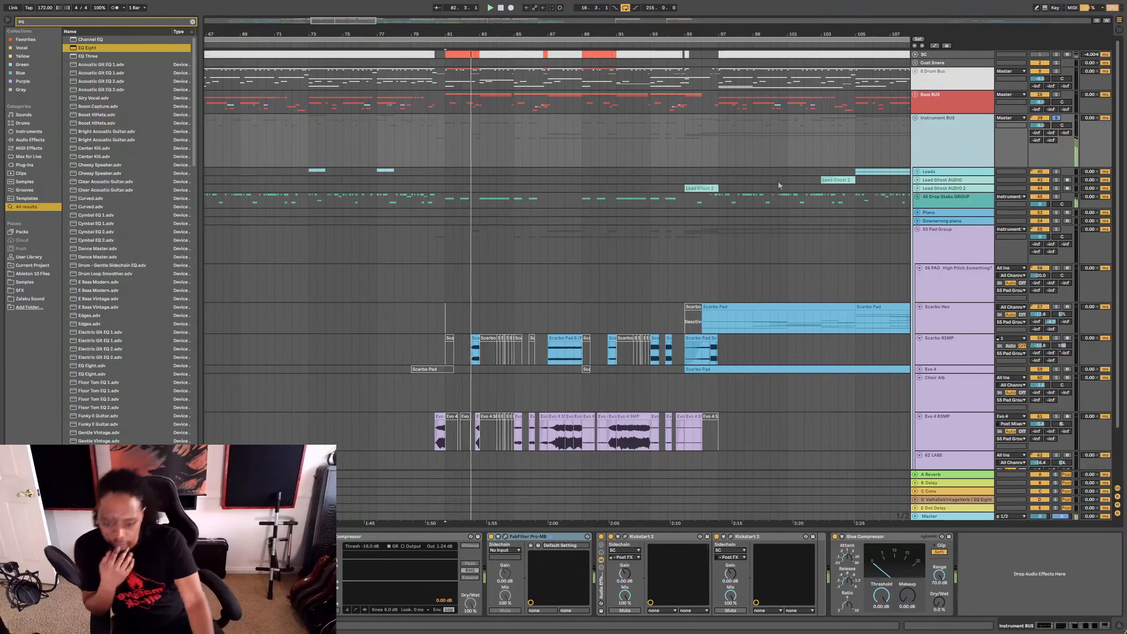
Step: Add a compression band near 400 Hz in the Instrument BUS's Pro-MB, widen its upper edge to about 1.1 kHz and close the plug-in
{"action": "double_click", "coordinate": [936, 156]}
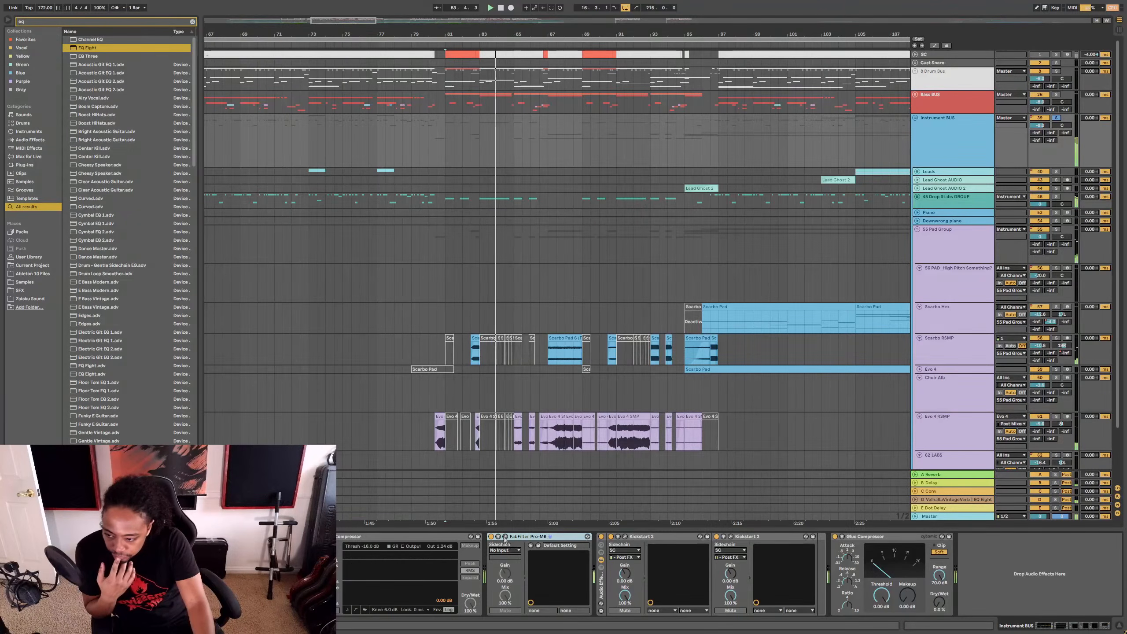
{"action": "left_click", "coordinate": [505, 537]}
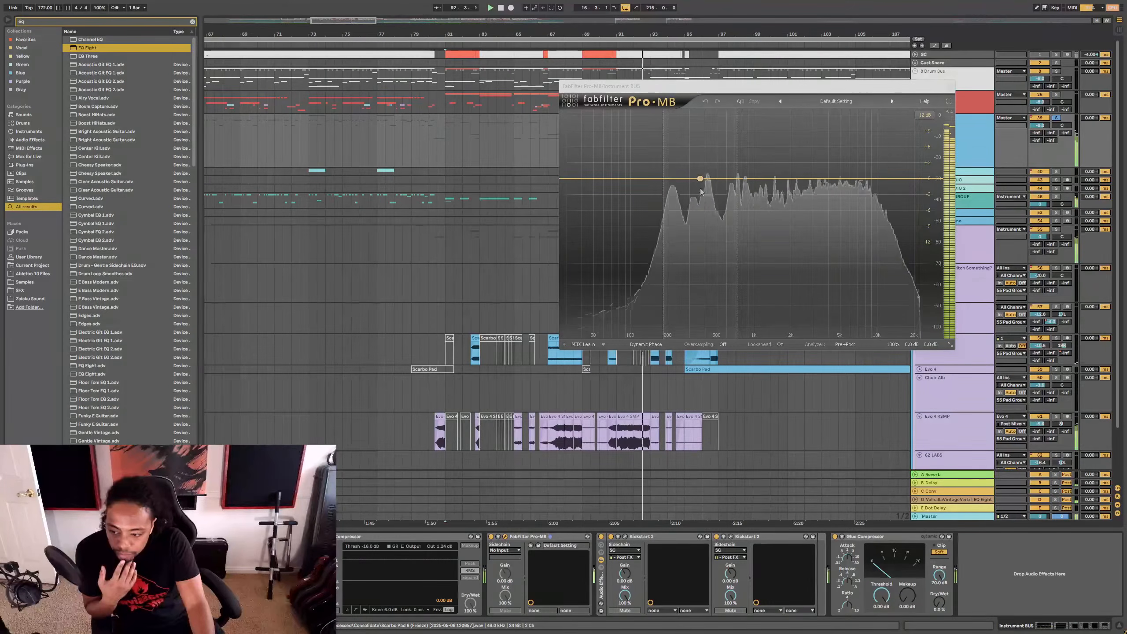
{"action": "left_click", "coordinate": [703, 178]}
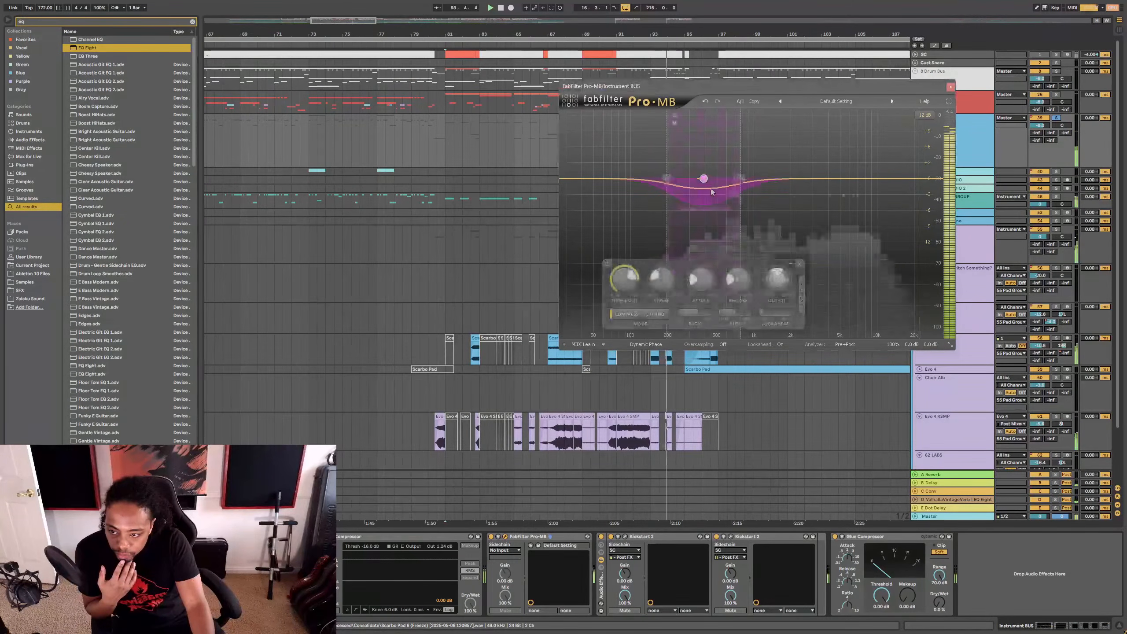
{"action": "left_click_drag", "start_coordinate": [741, 179], "coordinate": [759, 179]}
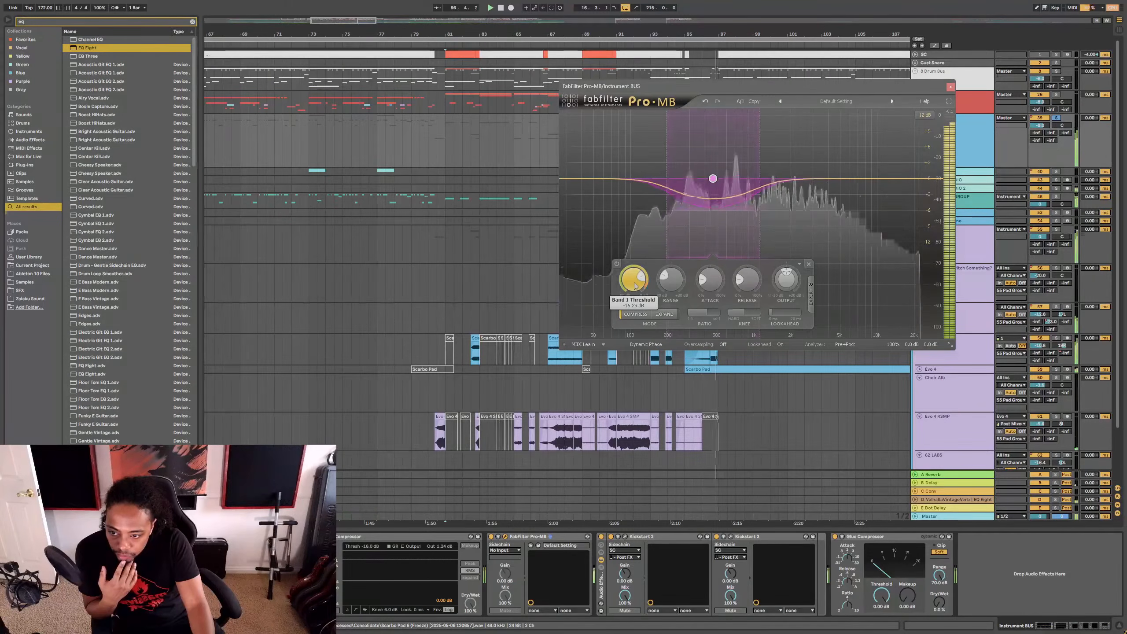
{"action": "left_click", "coordinate": [950, 86]}
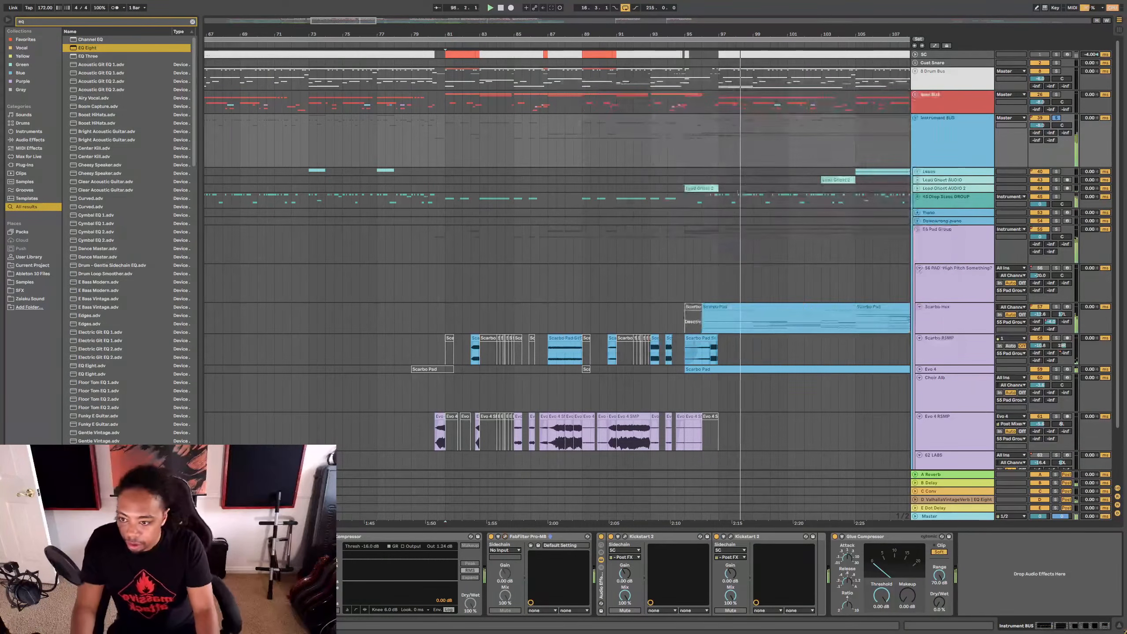
Step: Play the soloed Instrument BUS from bar 95, and expand and solo the Drop Stabs GROUP
{"action": "scroll", "coordinate": [723, 322], "scroll_direction": "down", "scroll_amount": 4}
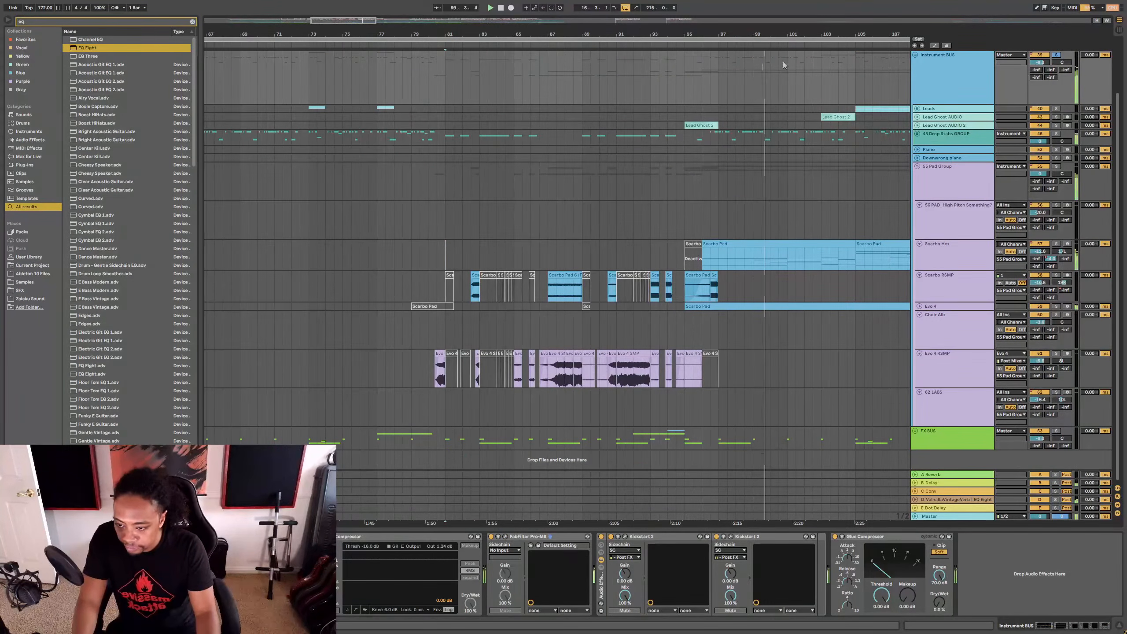
{"action": "left_click_drag", "start_coordinate": [741, 34], "coordinate": [566, 38]}
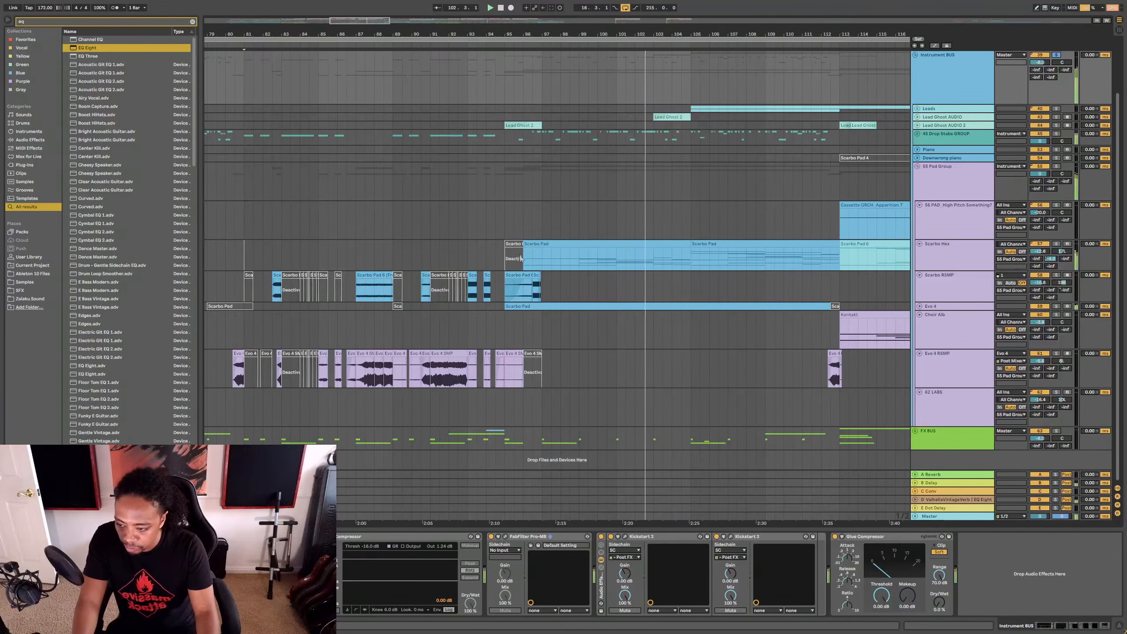
{"action": "key", "text": "space"}
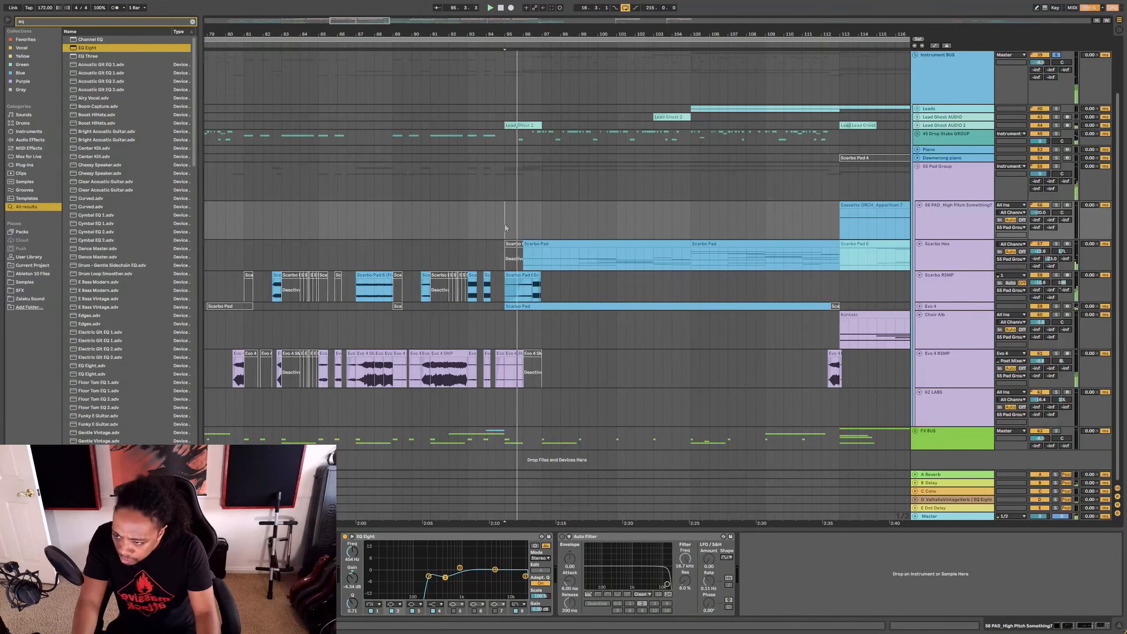
{"action": "left_click", "coordinate": [514, 138]}
{"action": "left_click", "coordinate": [917, 133]}
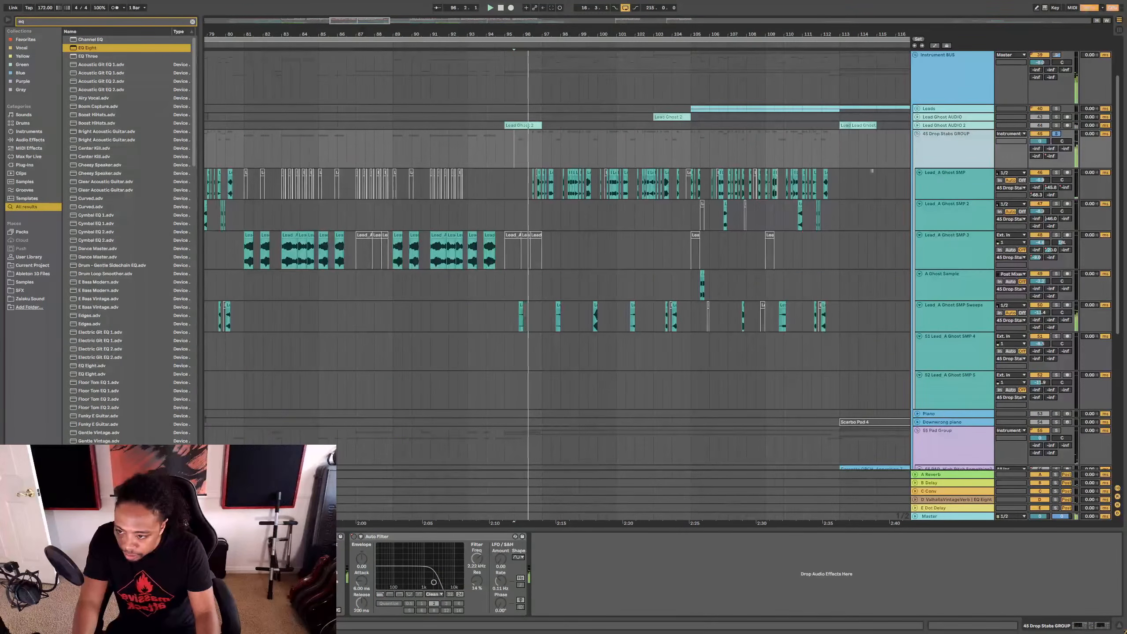
Step: Nudge the upper-mid band in the EQ Eight of the Lead_A Ghost SMP Sweeps track and unsolo the group
{"action": "left_click", "coordinate": [881, 324]}
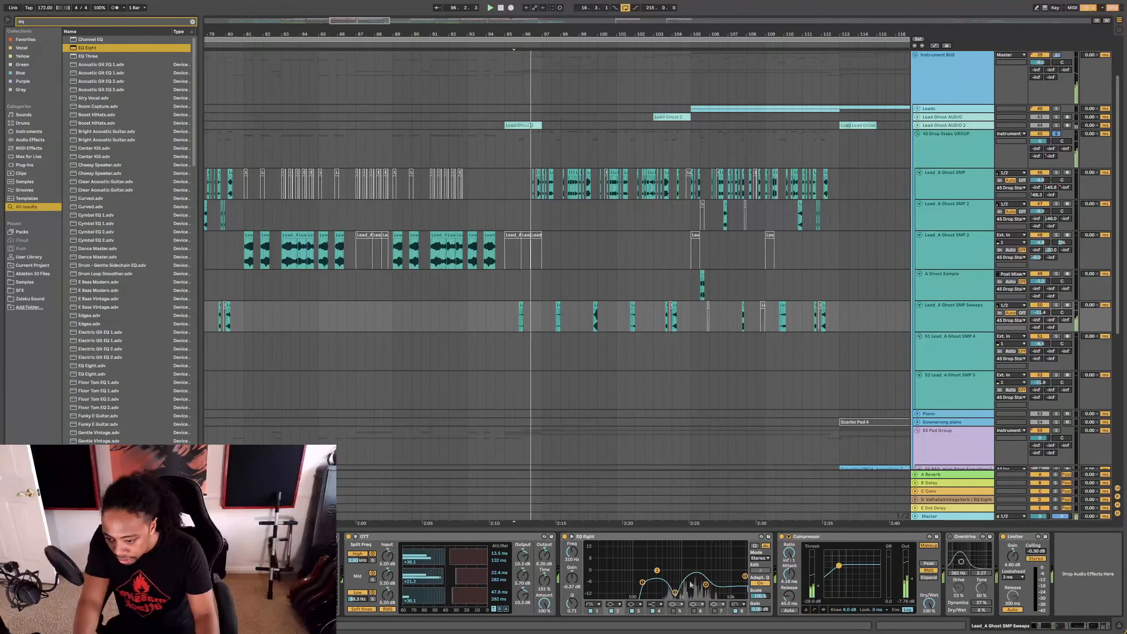
{"action": "left_click_drag", "start_coordinate": [706, 584], "coordinate": [709, 582]}
{"action": "key", "text": "space"}
{"action": "key", "text": "space"}
{"action": "key", "text": "s"}
Step: Collapse the Instrument BUS group and play the full mix from about bar 95
{"action": "scroll", "coordinate": [825, 273], "scroll_direction": "up", "scroll_amount": 2}
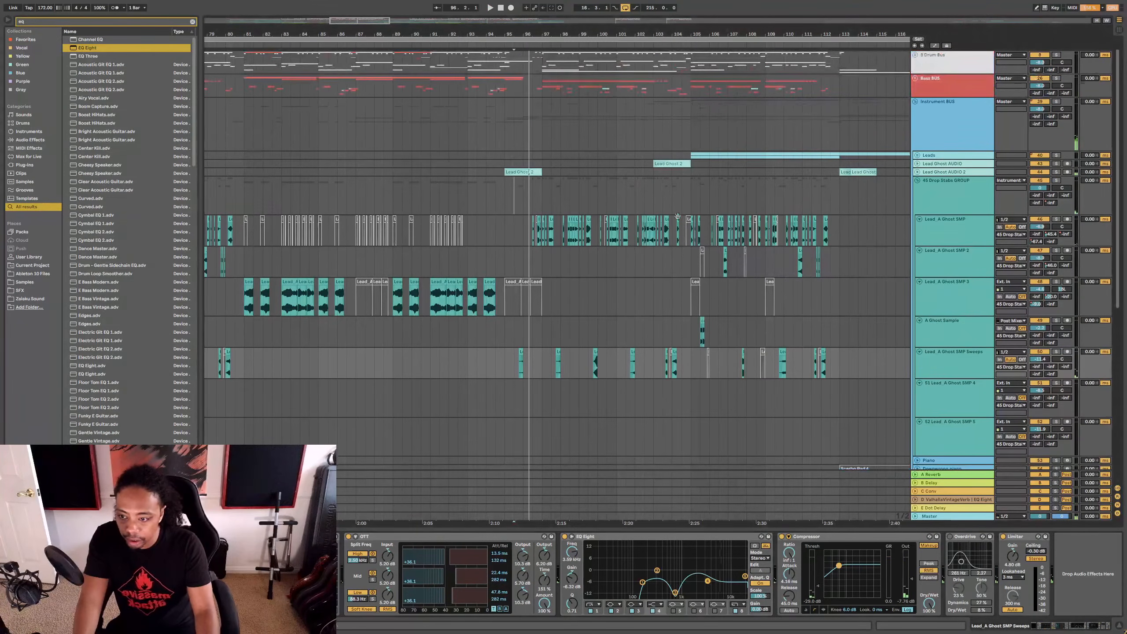
{"action": "left_click", "coordinate": [945, 149]}
{"action": "key", "text": "u"}
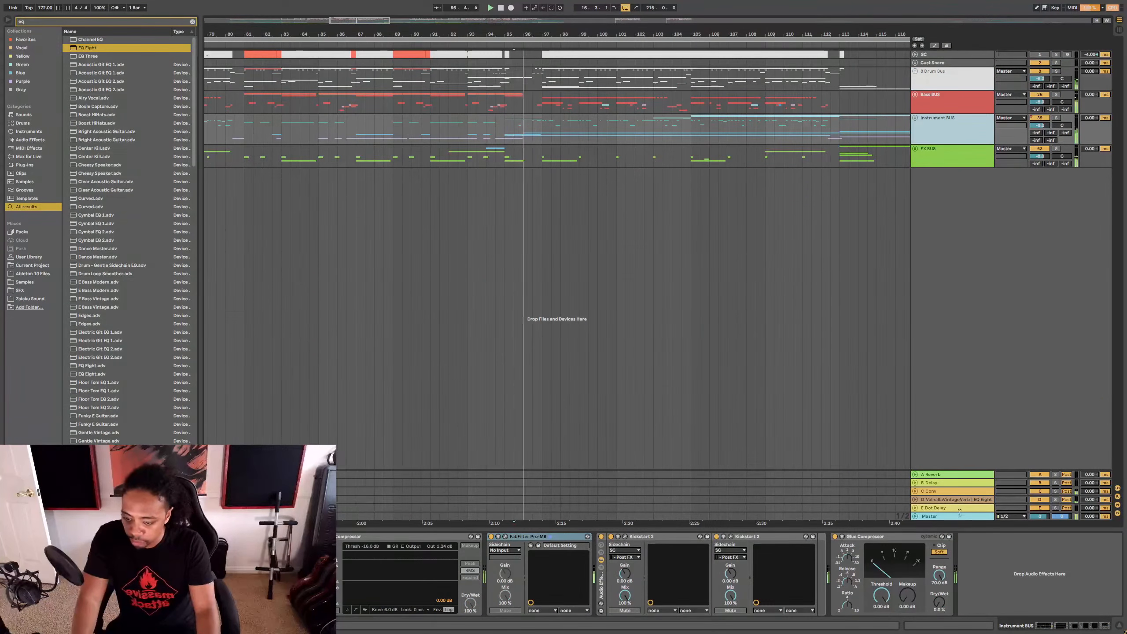
Step: Open both MSaturators on the Master during playback and set the second one's threshold to about -4.1 dB
{"action": "left_click", "coordinate": [943, 519]}
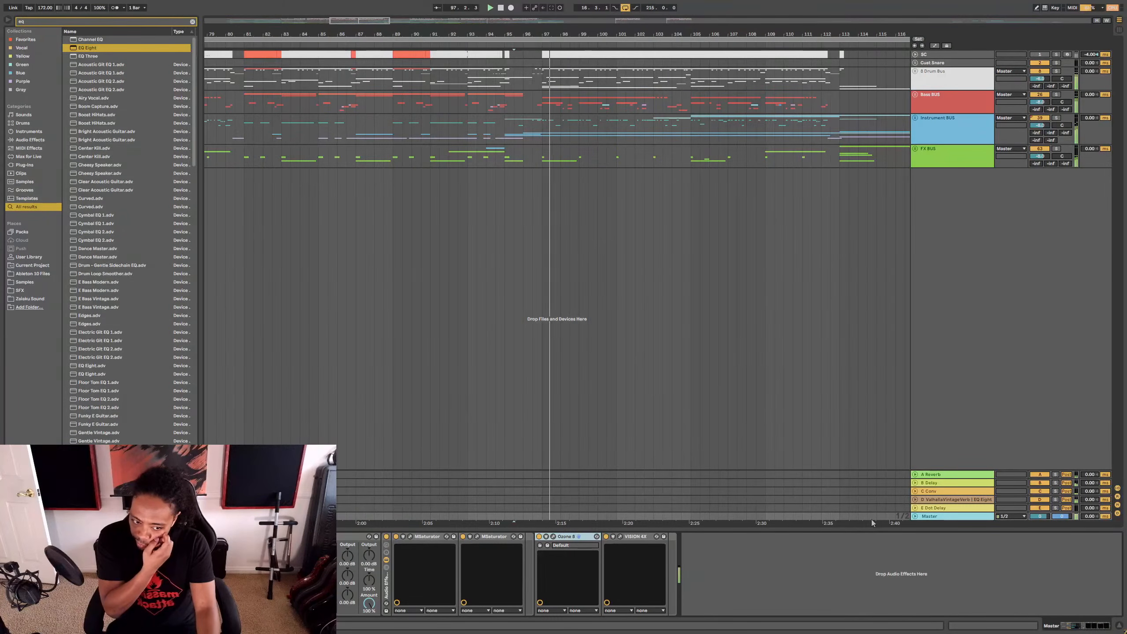
{"action": "left_click", "coordinate": [410, 536]}
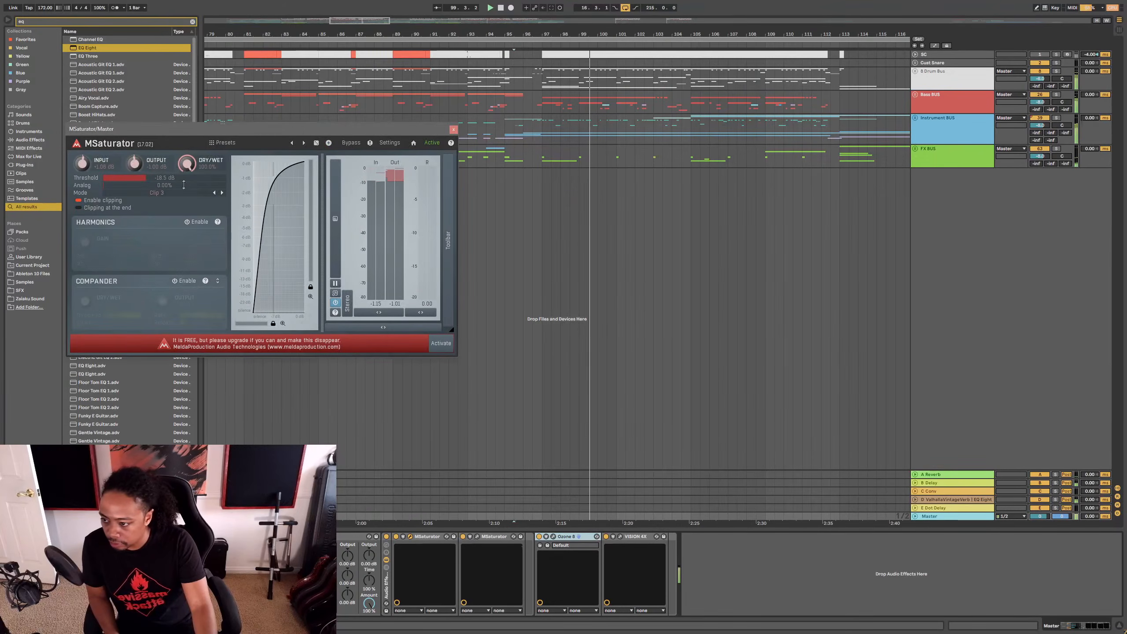
{"action": "left_click", "coordinate": [477, 537]}
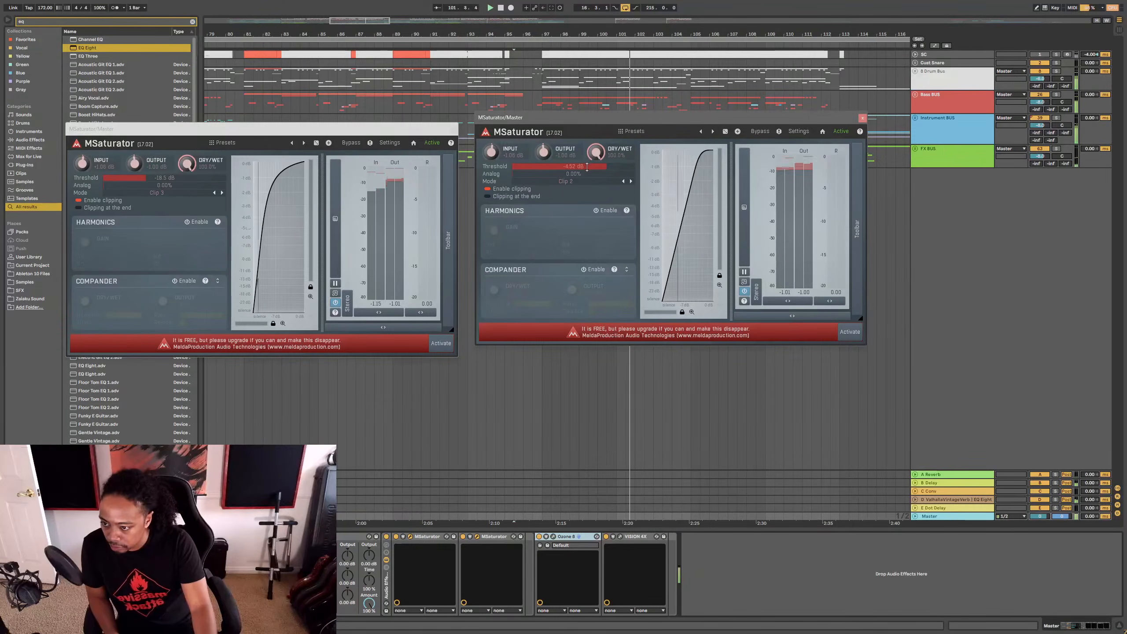
{"action": "left_click_drag", "start_coordinate": [607, 166], "coordinate": [609, 166]}
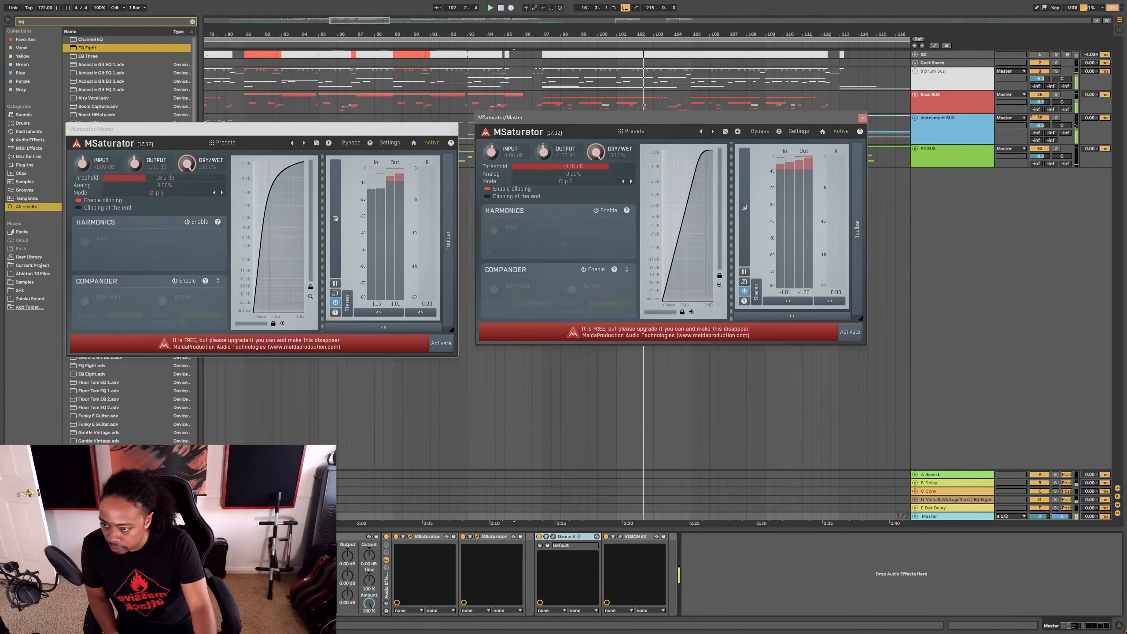
Step: Open Ozone 8 on the Master and set the Maximizer's Character to 0.00 while the full mix plays
{"action": "left_click", "coordinate": [558, 541]}
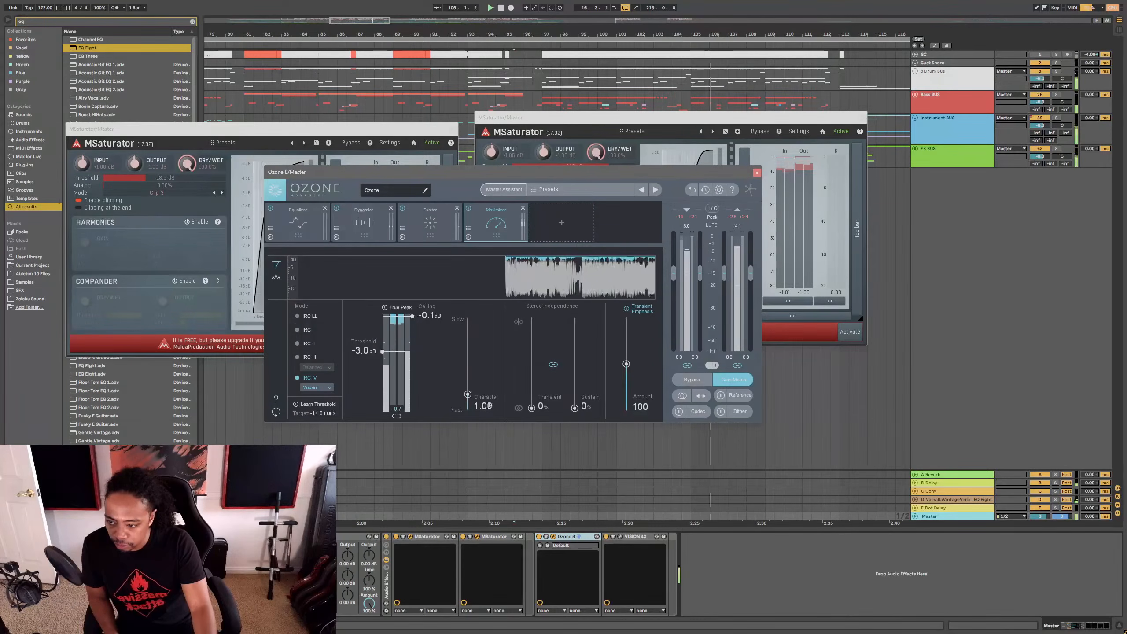
{"action": "left_click_drag", "start_coordinate": [468, 394], "coordinate": [468, 409]}
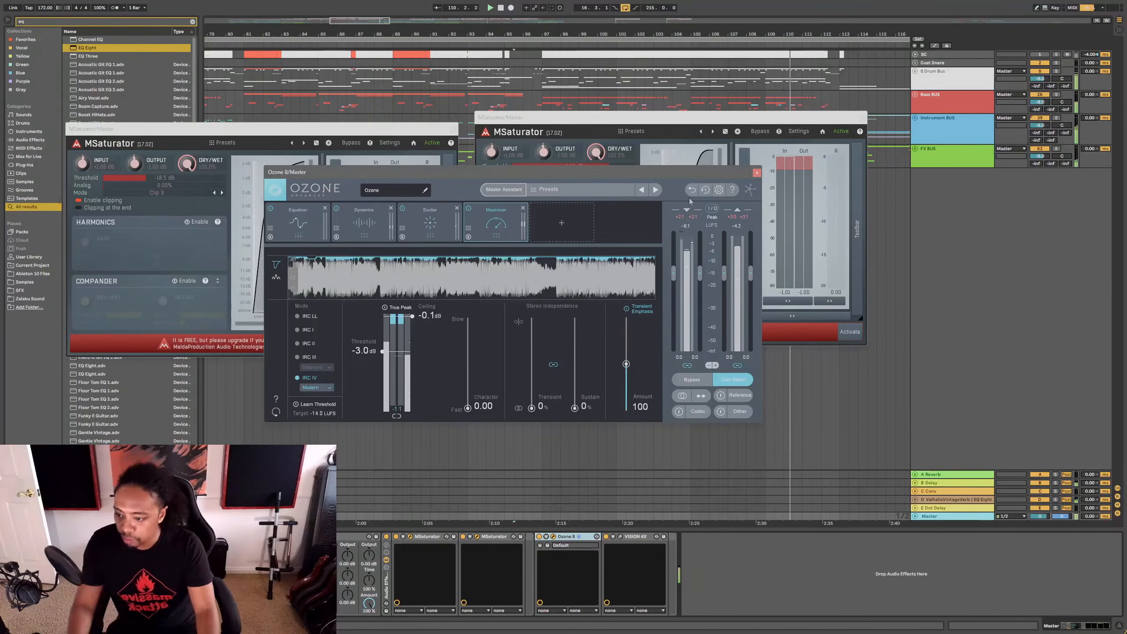
{"action": "key", "text": "space"}
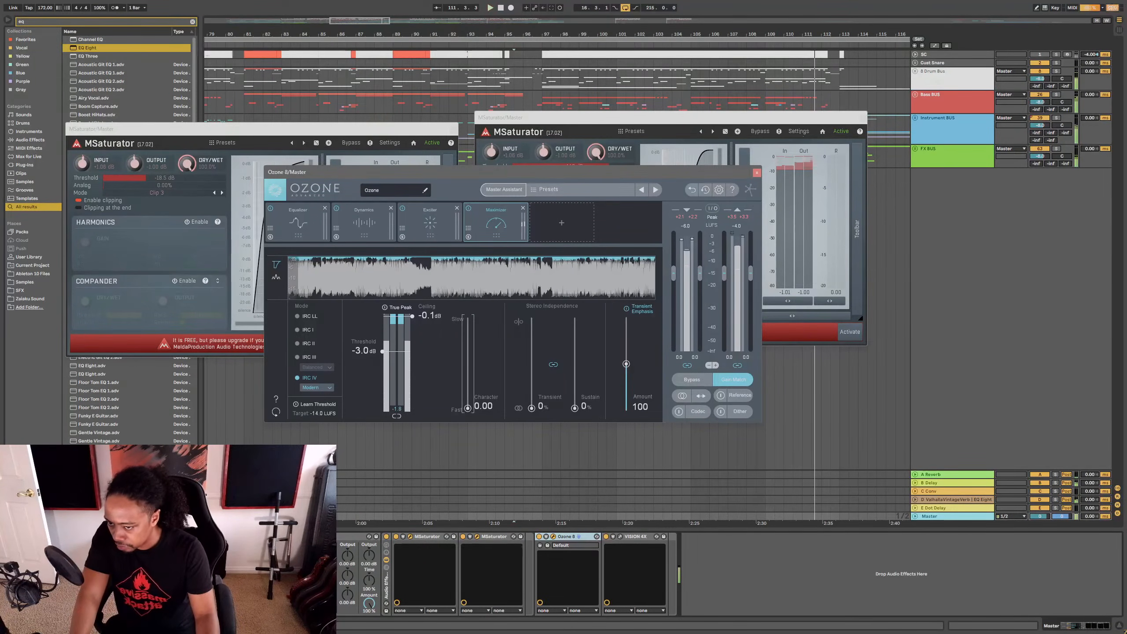
Step: Close both MSaturator windows and play the full mix from about bar 153
{"action": "left_click_drag", "start_coordinate": [853, 34], "coordinate": [504, 18]}
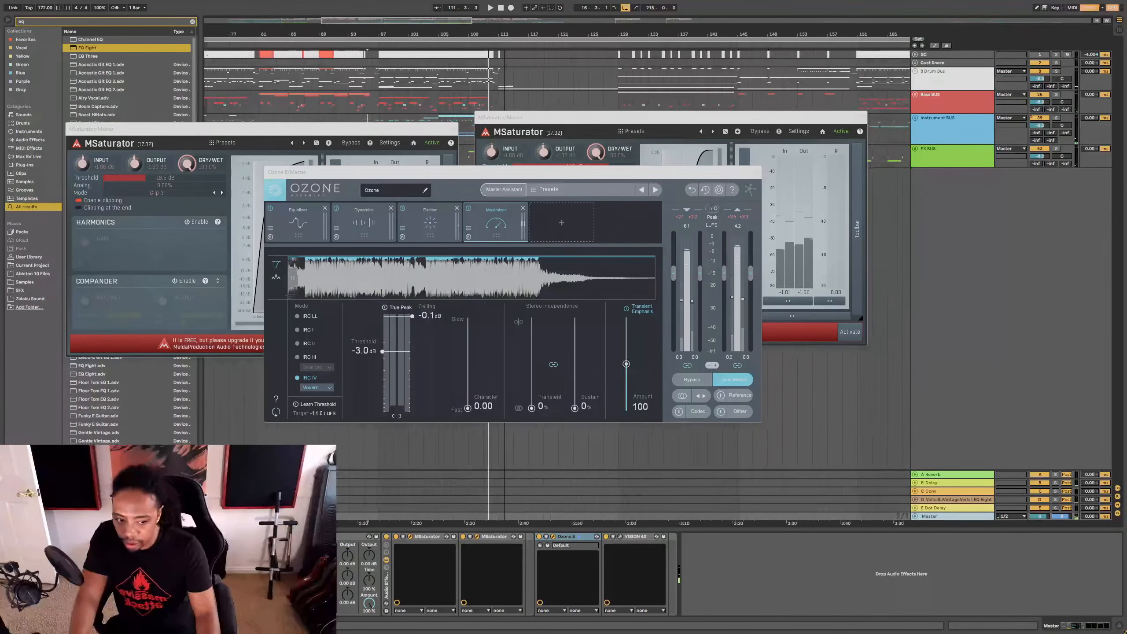
{"action": "left_click", "coordinate": [859, 118]}
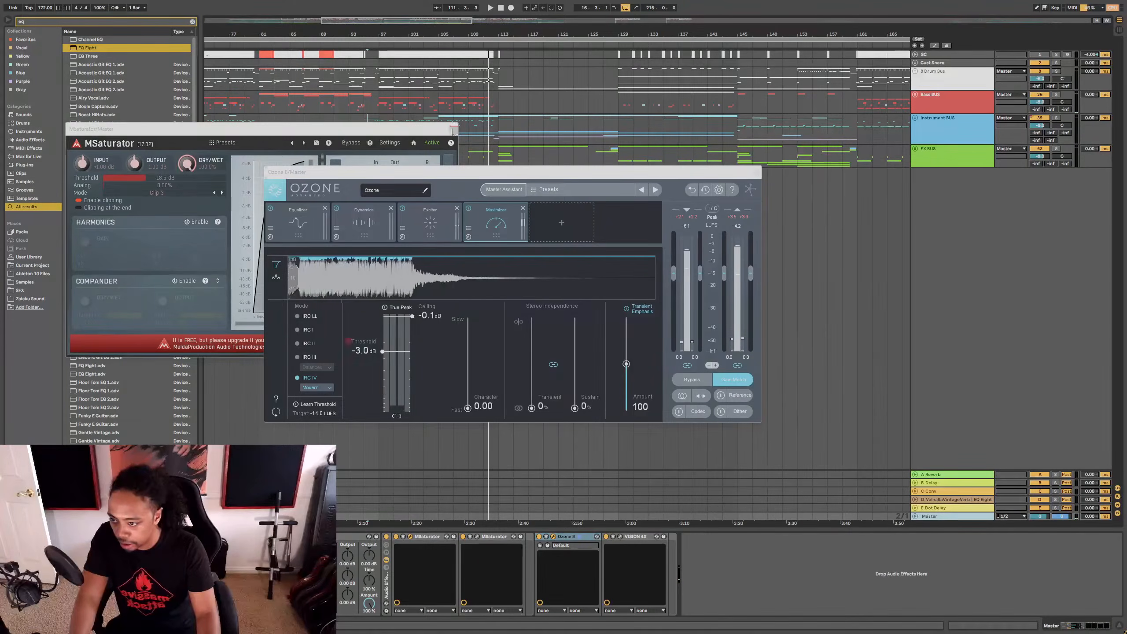
{"action": "left_click", "coordinate": [450, 128]}
{"action": "left_click", "coordinate": [799, 100]}
{"action": "key", "text": "space"}
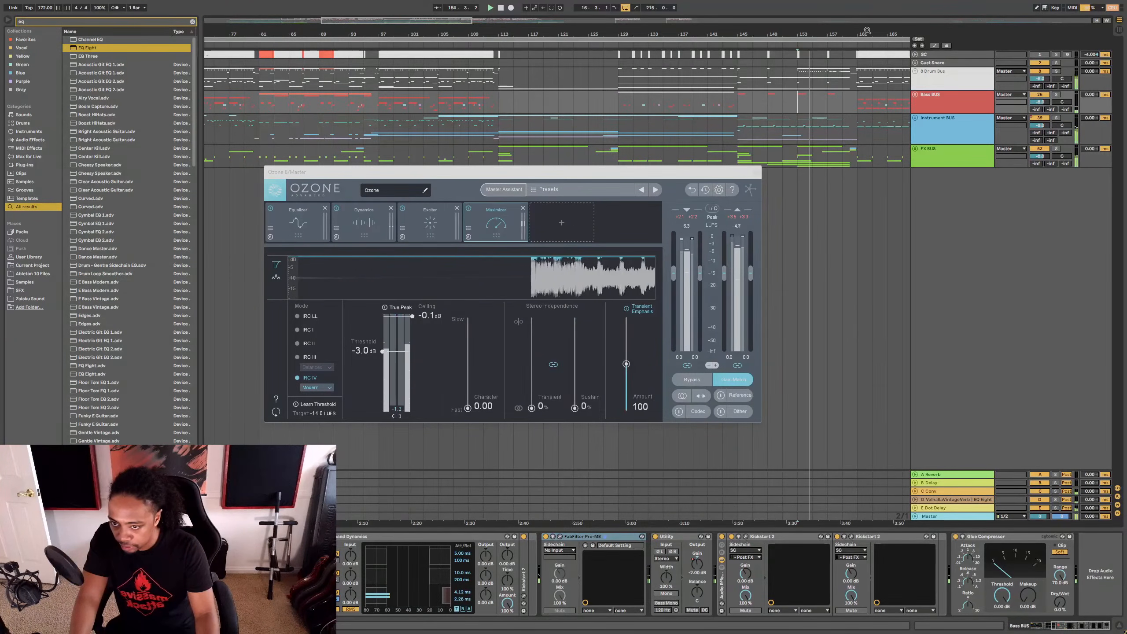
Step: Set the Ozone Maximizer's threshold to -3.2 dB while the full mix plays
{"action": "left_click_drag", "start_coordinate": [710, 33], "coordinate": [562, 25]}
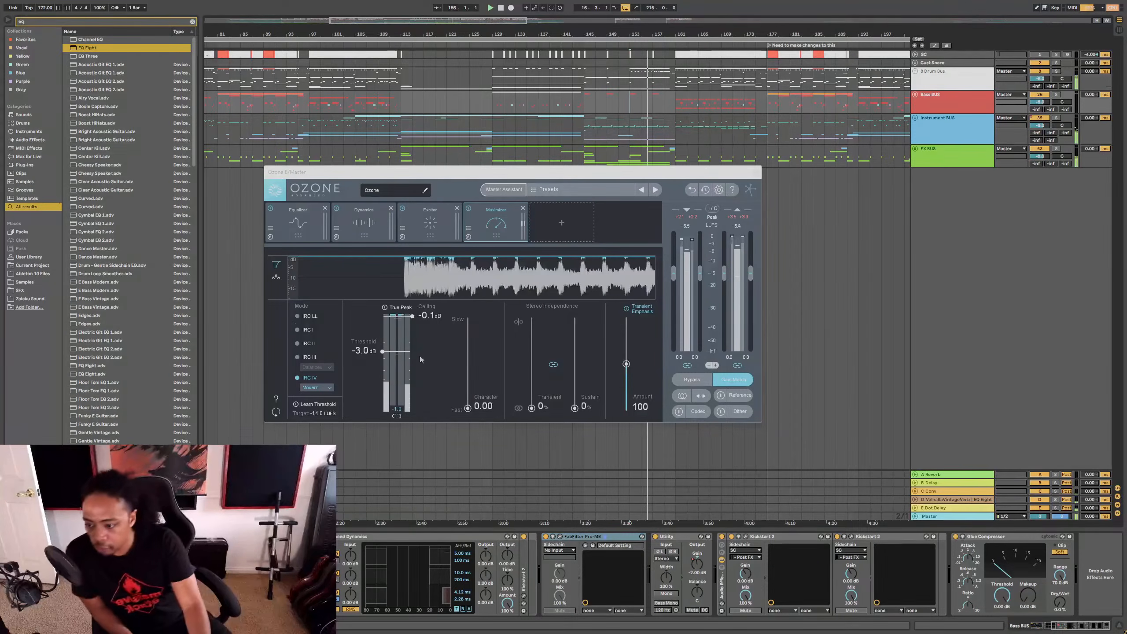
{"action": "left_click", "coordinate": [363, 350]}
{"action": "type", "text": "-3.2"}
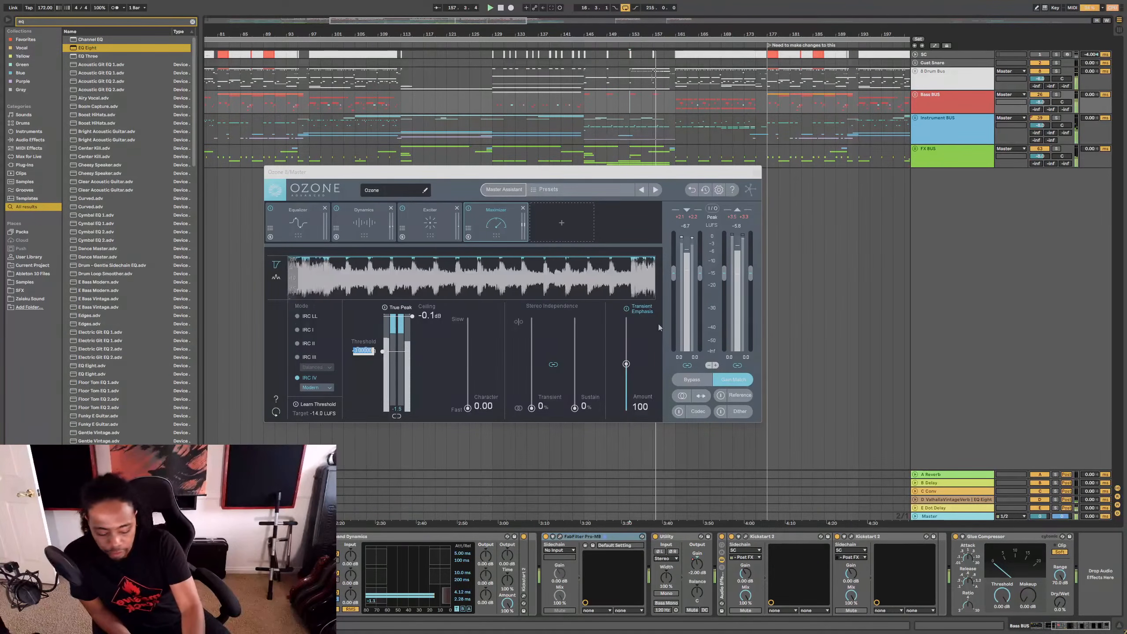
{"action": "key", "text": "Return"}
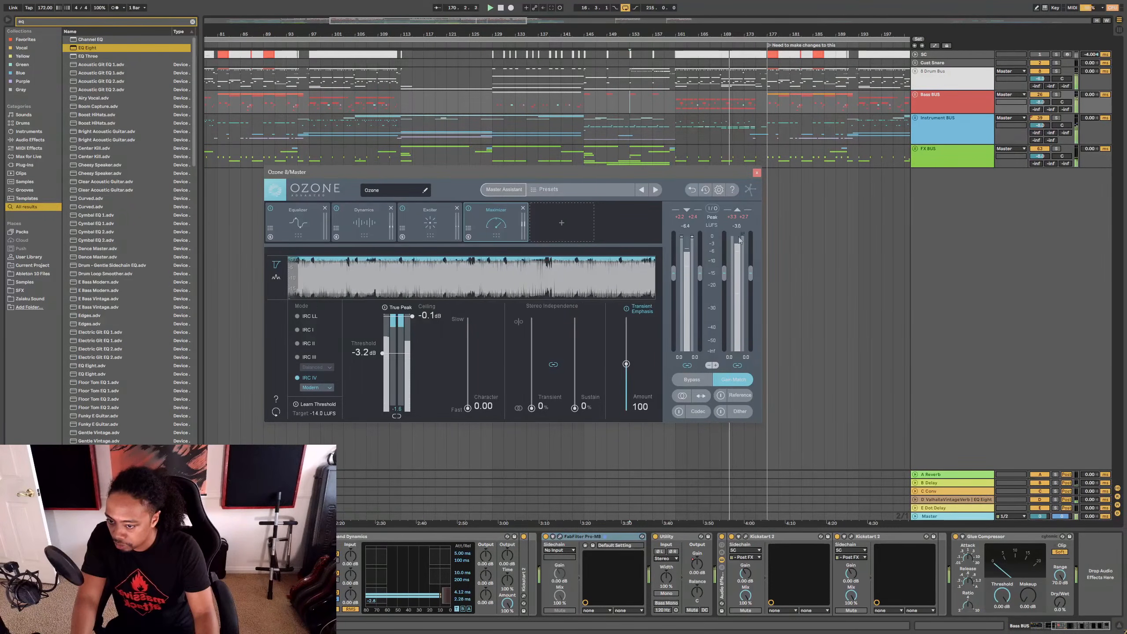
Step: Show Ozone's Dynamics module, play from bar 161 and lower band 1's compressor threshold to about -5.6 dB
{"action": "left_click", "coordinate": [935, 124]}
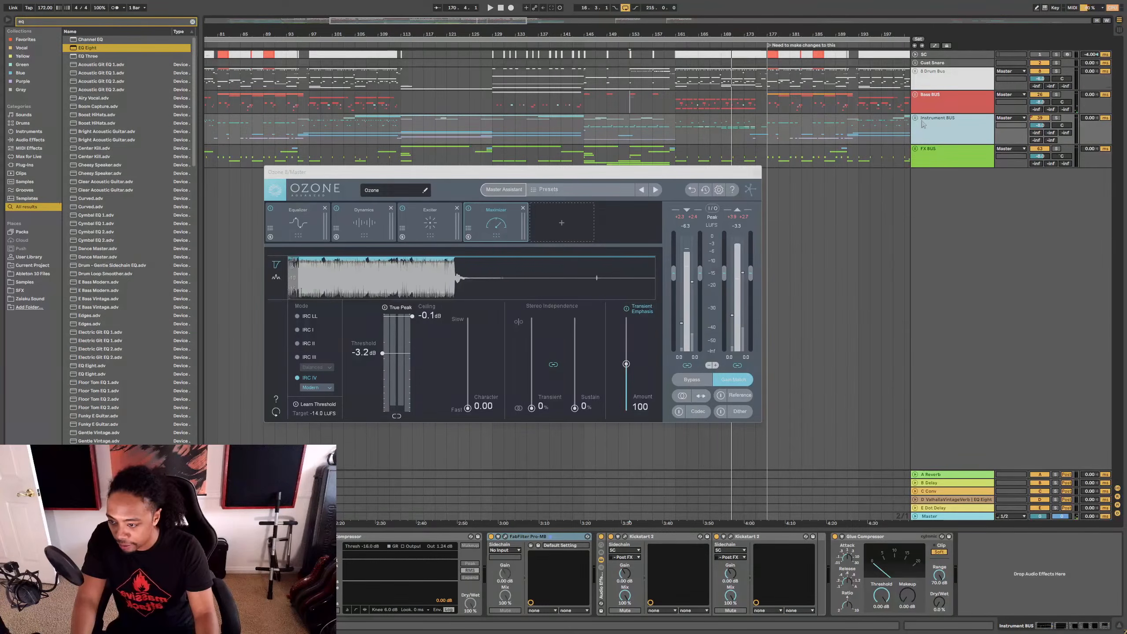
{"action": "left_click", "coordinate": [378, 221]}
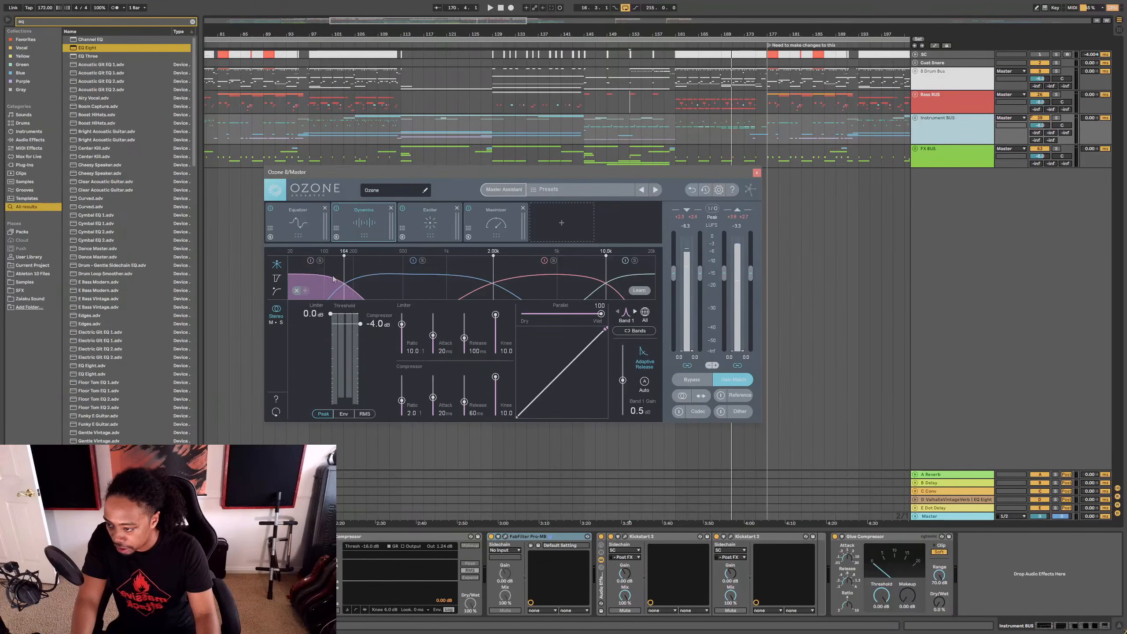
{"action": "left_click", "coordinate": [675, 105]}
{"action": "key", "text": "space"}
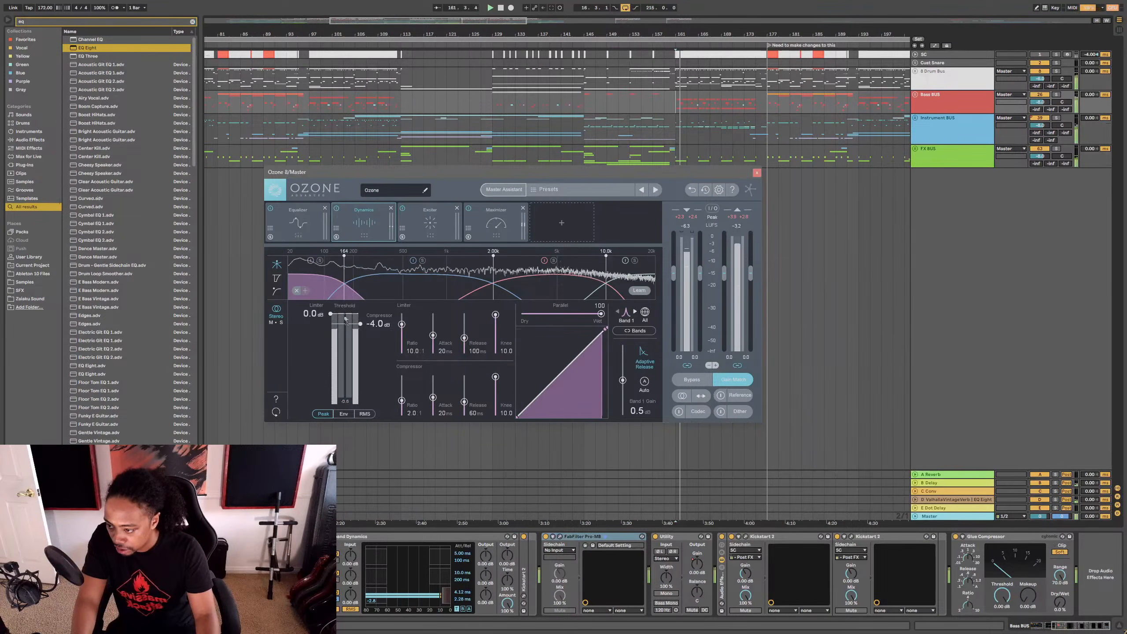
{"action": "left_click_drag", "start_coordinate": [370, 326], "coordinate": [371, 332]}
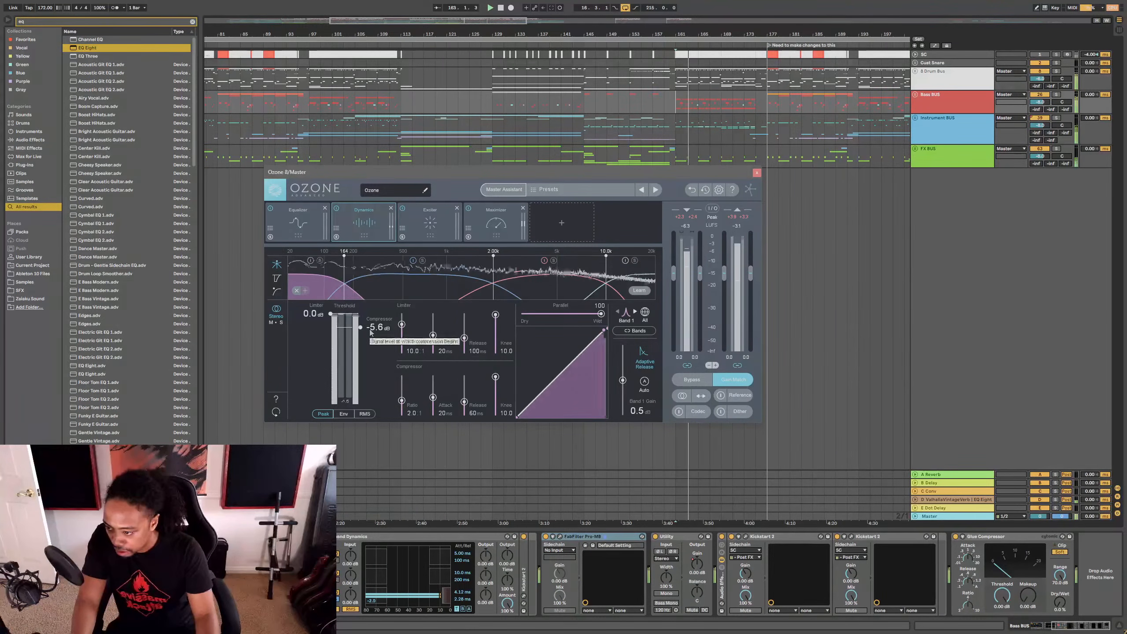
Step: Raise the compressor threshold of Dynamics band 3 to about -2.8 dB and return to the Maximizer
{"action": "left_click", "coordinate": [426, 291]}
{"action": "left_click", "coordinate": [513, 283]}
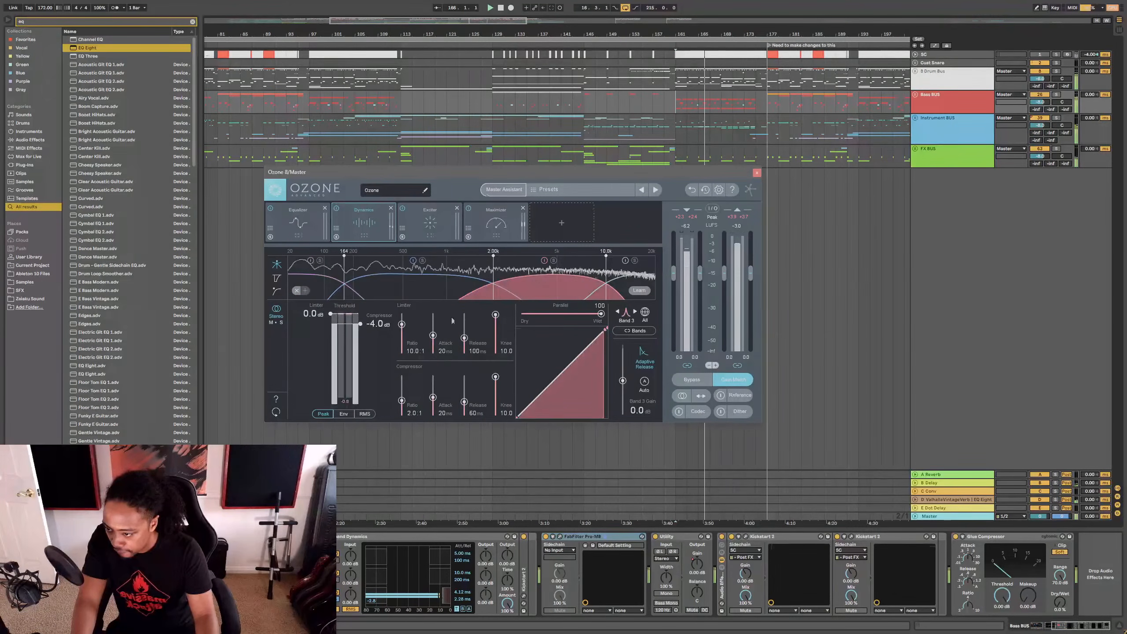
{"action": "left_click_drag", "start_coordinate": [384, 326], "coordinate": [377, 323]}
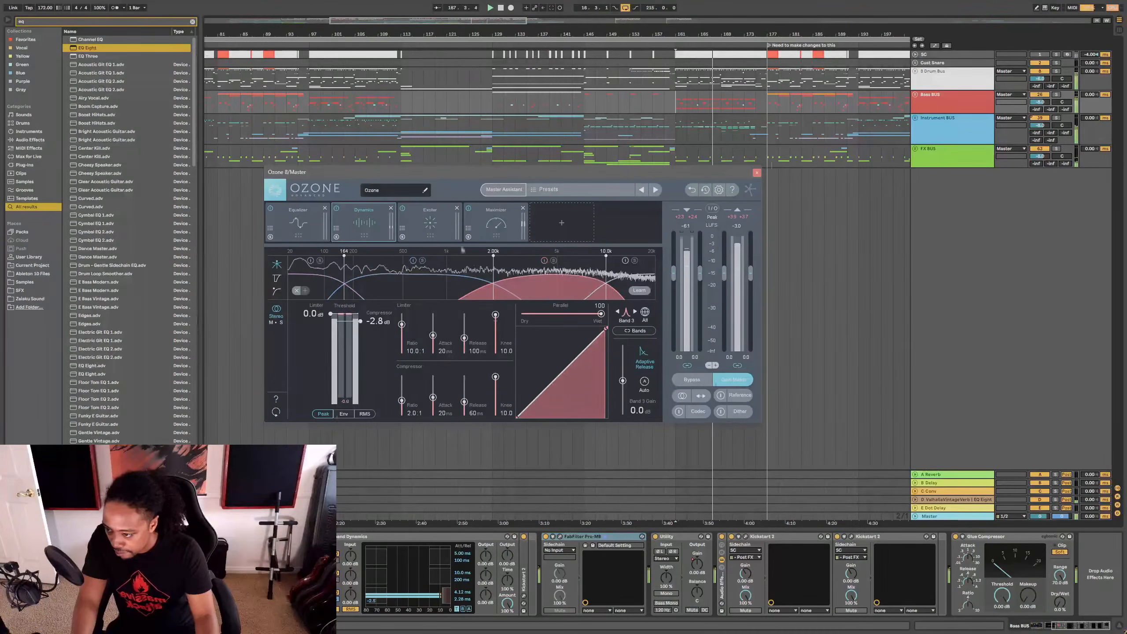
{"action": "left_click", "coordinate": [496, 223]}
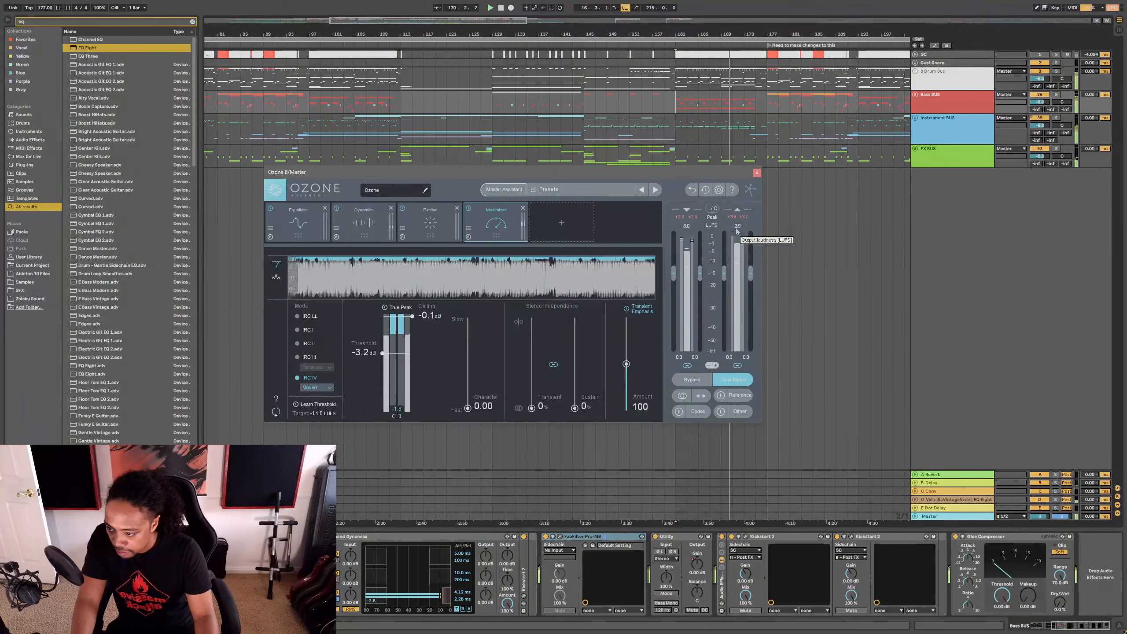
Step: Close Ozone, expand the Bass BUS group and play the Stab Sustain track soloed from bar 161
{"action": "left_click", "coordinate": [917, 98]}
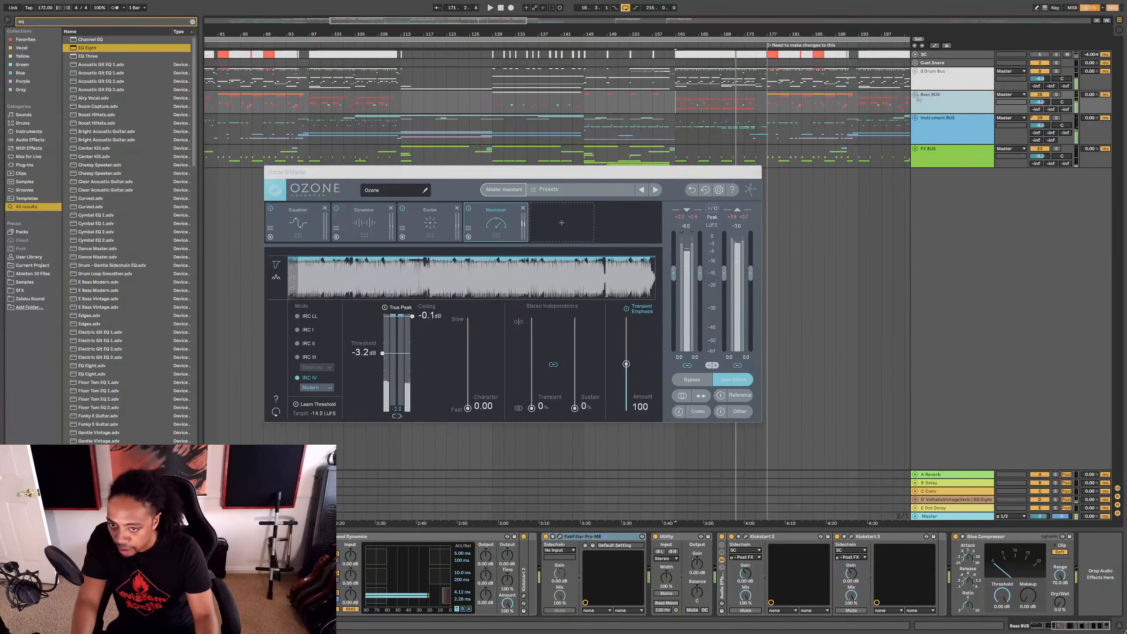
{"action": "left_click", "coordinate": [916, 95]}
{"action": "left_click", "coordinate": [754, 172]}
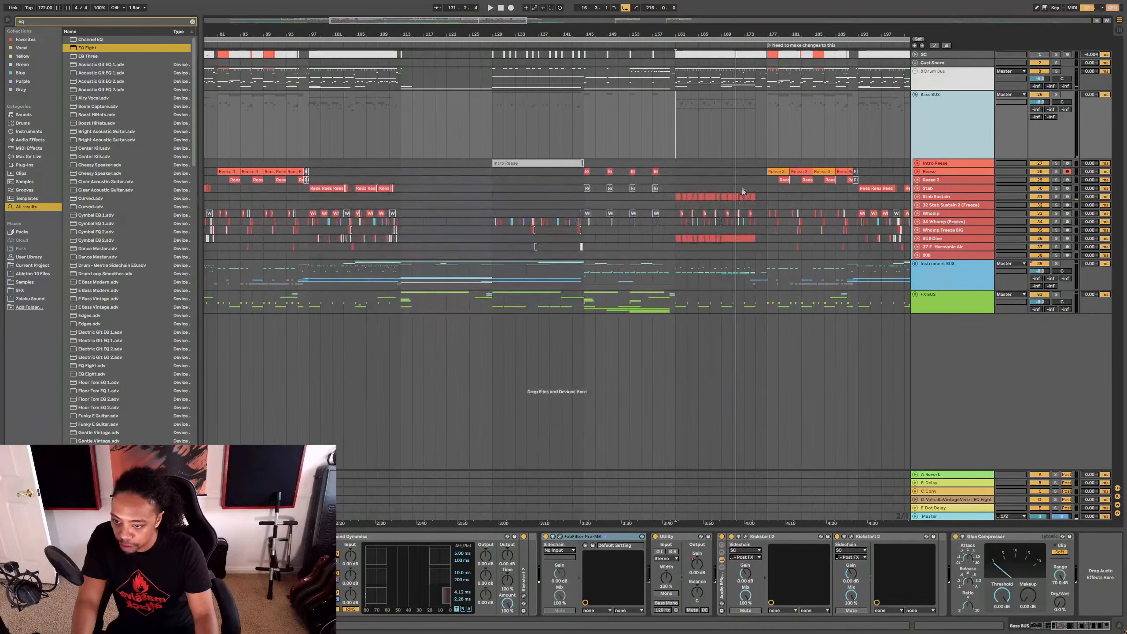
{"action": "left_click", "coordinate": [676, 198]}
{"action": "key", "text": "space"}
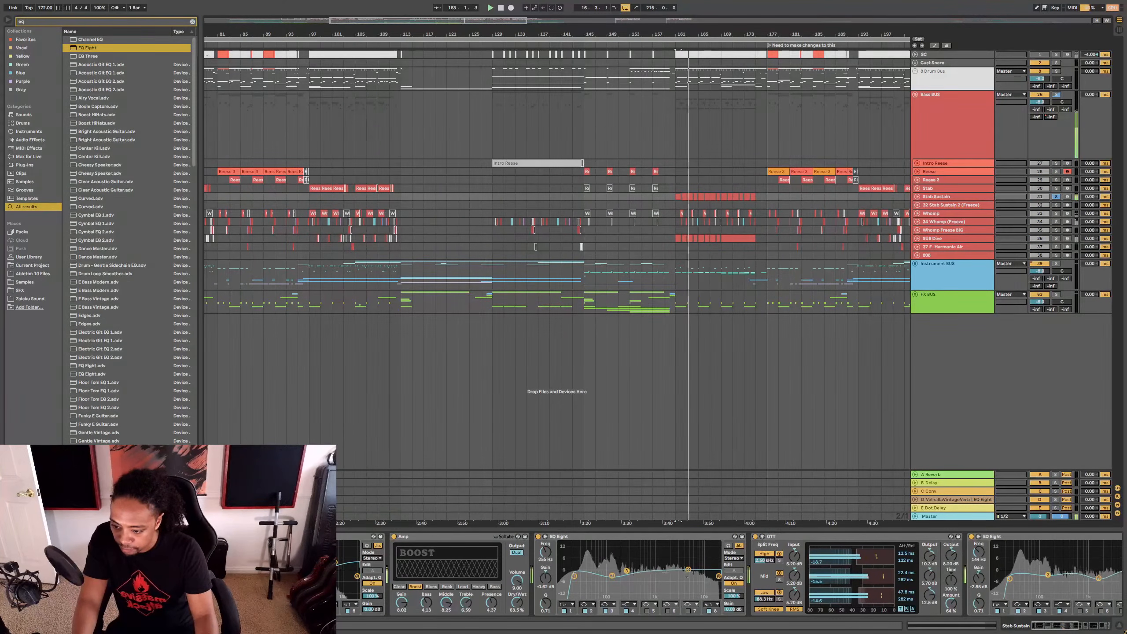
Step: Cut the lows and shift the low-mid band in the last EQ Eight of Stab Sustain, and replay from bar 161
{"action": "scroll", "coordinate": [485, 580], "scroll_direction": "down", "scroll_amount": 3}
{"action": "scroll", "coordinate": [486, 580], "scroll_direction": "down", "scroll_amount": 5}
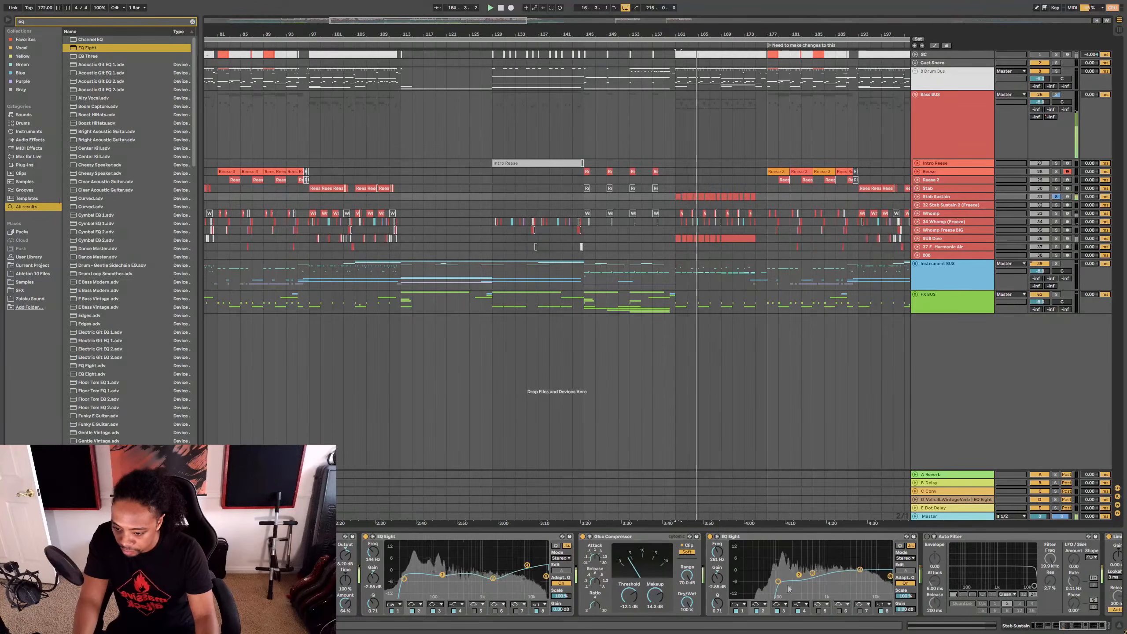
{"action": "left_click_drag", "start_coordinate": [778, 581], "coordinate": [817, 574]}
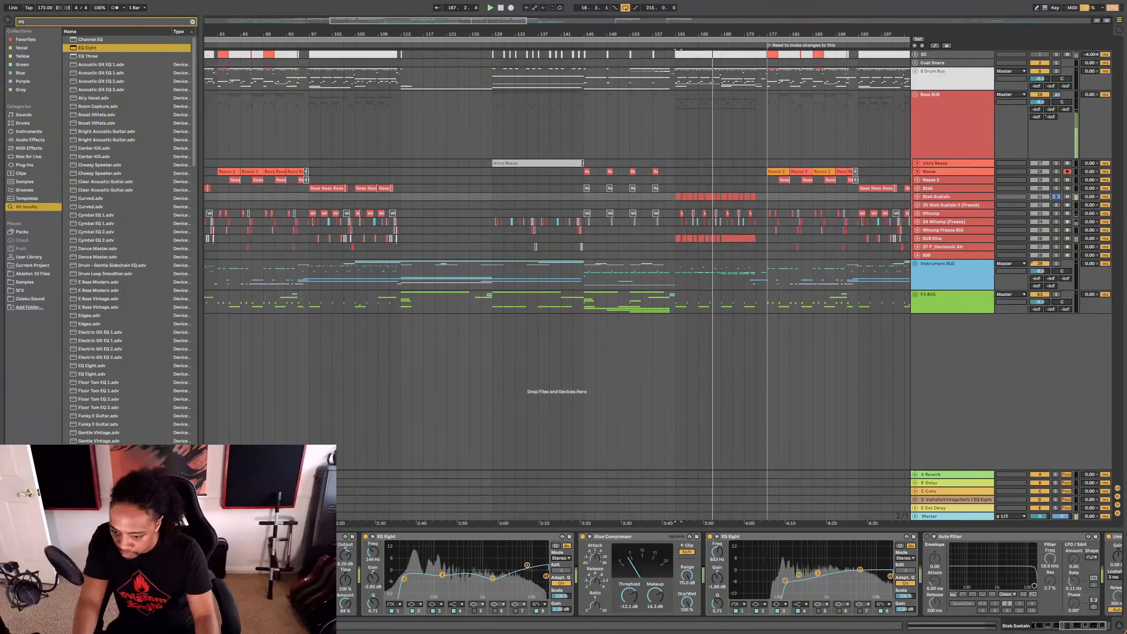
{"action": "left_click", "coordinate": [679, 196]}
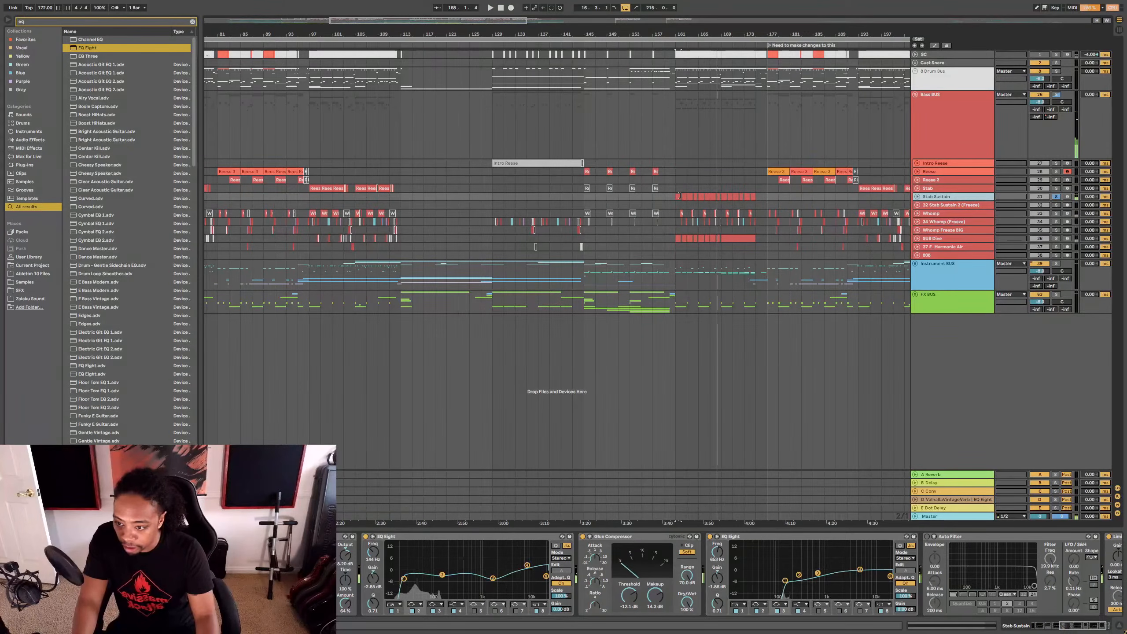
{"action": "key", "text": "space"}
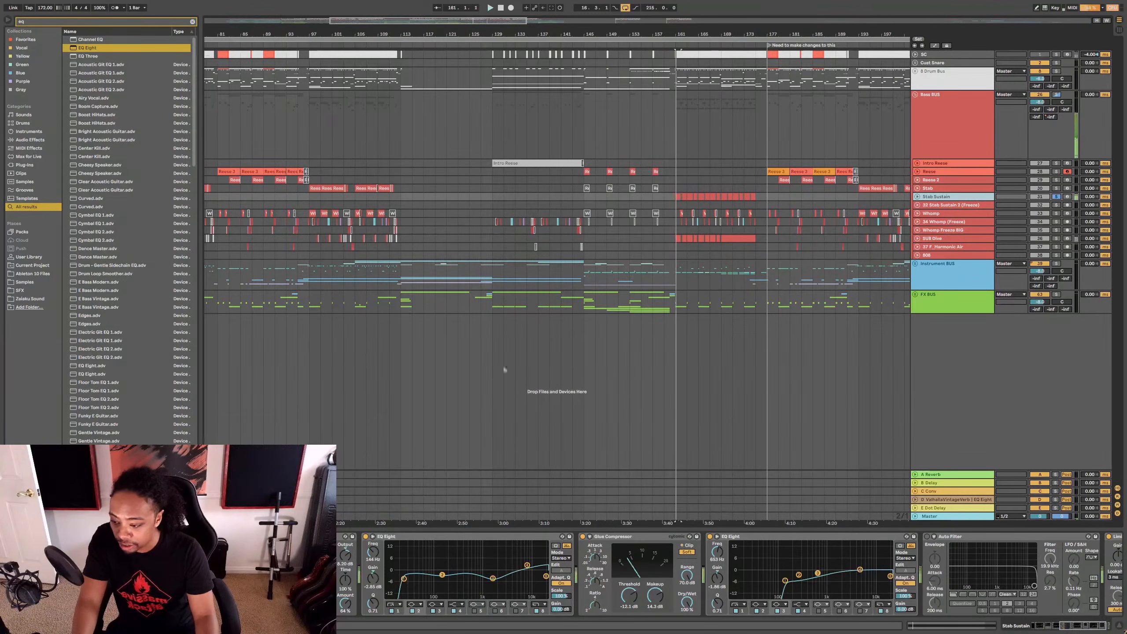
Step: Open the Serum instrument of the Stab Sustain track, stop playback and arm the track
{"action": "scroll", "coordinate": [497, 573], "scroll_direction": "left", "scroll_amount": 10}
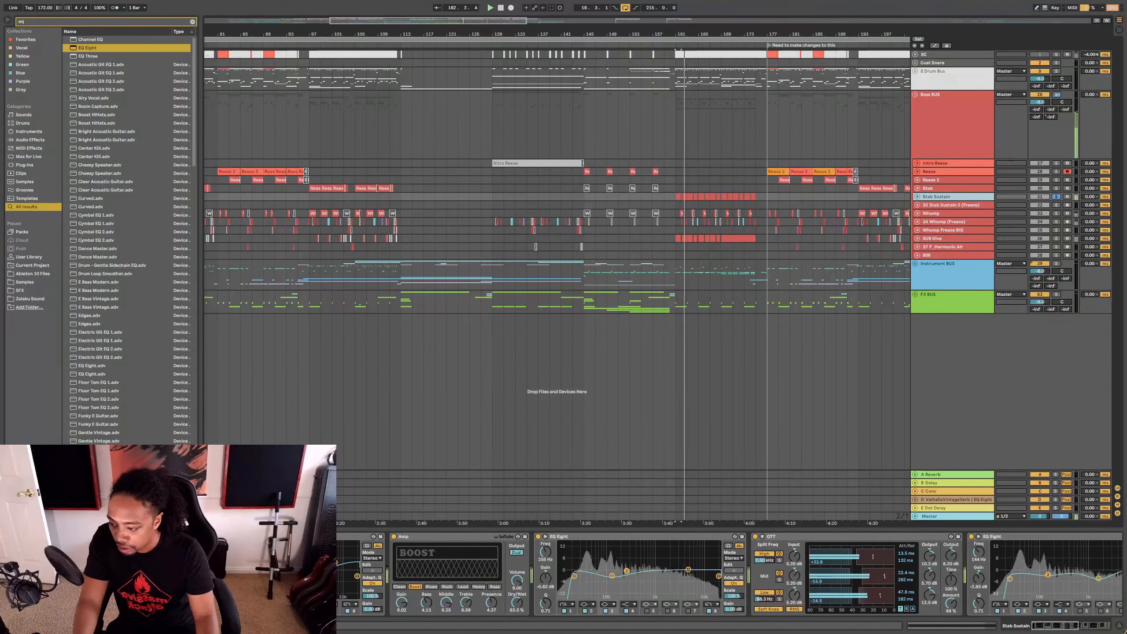
{"action": "left_click", "coordinate": [25, 536]}
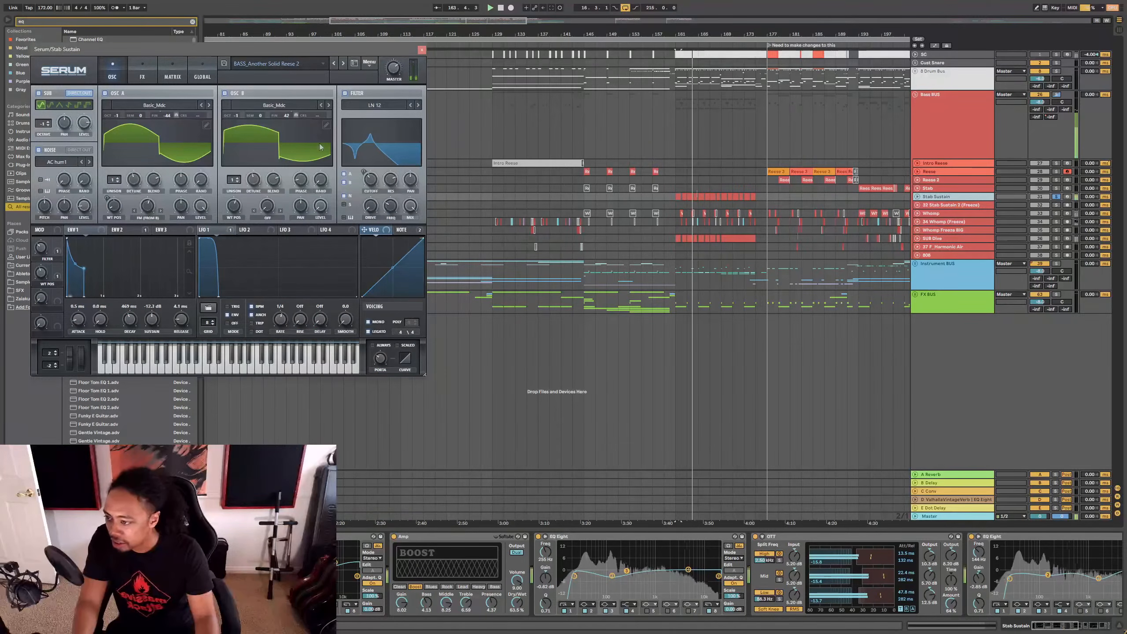
{"action": "left_click", "coordinate": [1067, 197]}
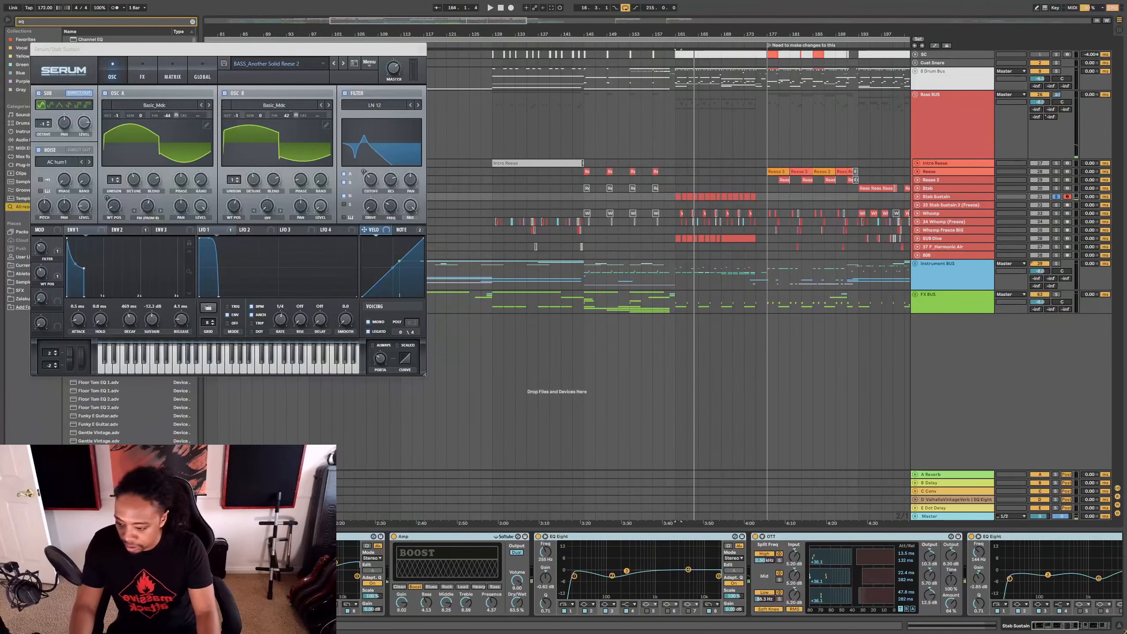
Step: Group the Stab Sustain track's whole device chain into an Instrument Rack and close the Serum window
{"action": "key", "text": "ctrl+g"}
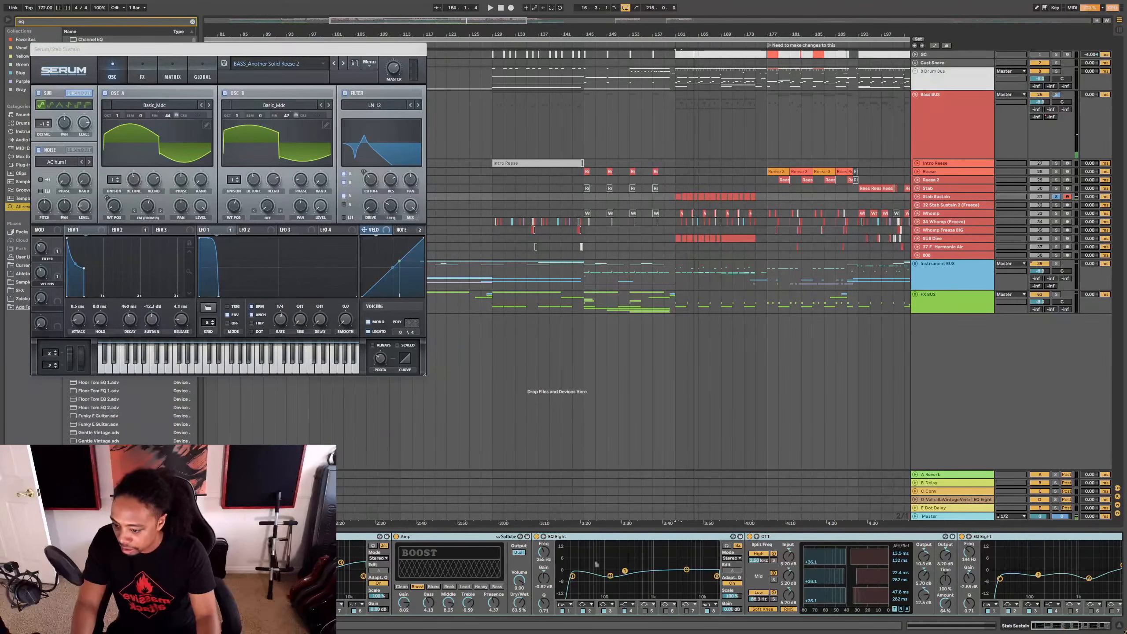
{"action": "scroll", "coordinate": [532, 577], "scroll_direction": "right", "scroll_amount": 10}
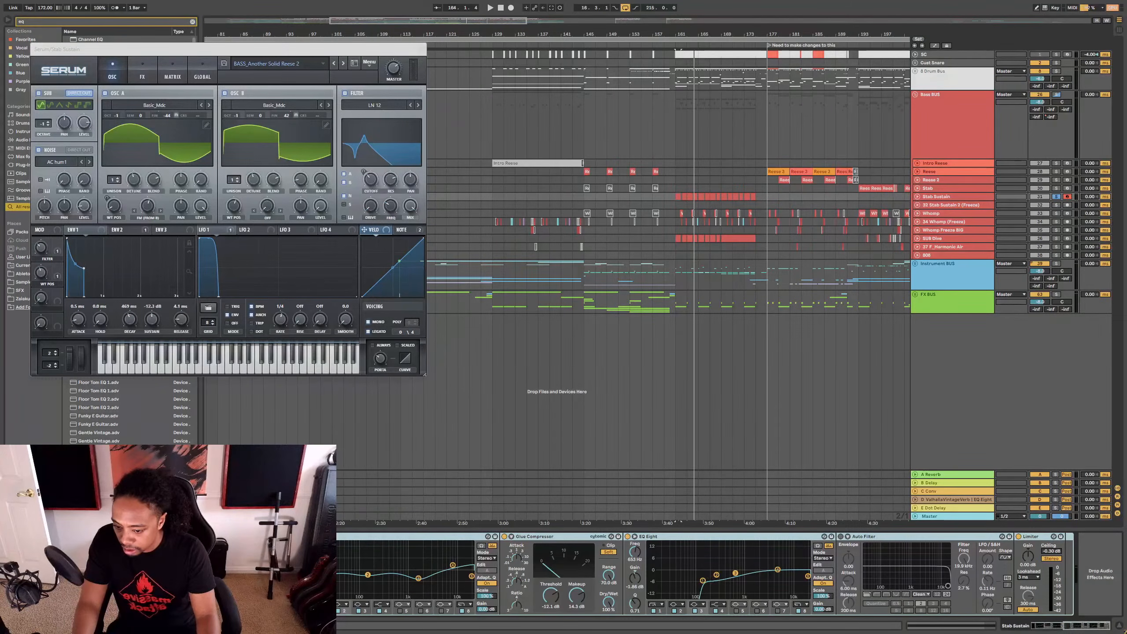
{"action": "scroll", "coordinate": [452, 574], "scroll_direction": "left", "scroll_amount": 10}
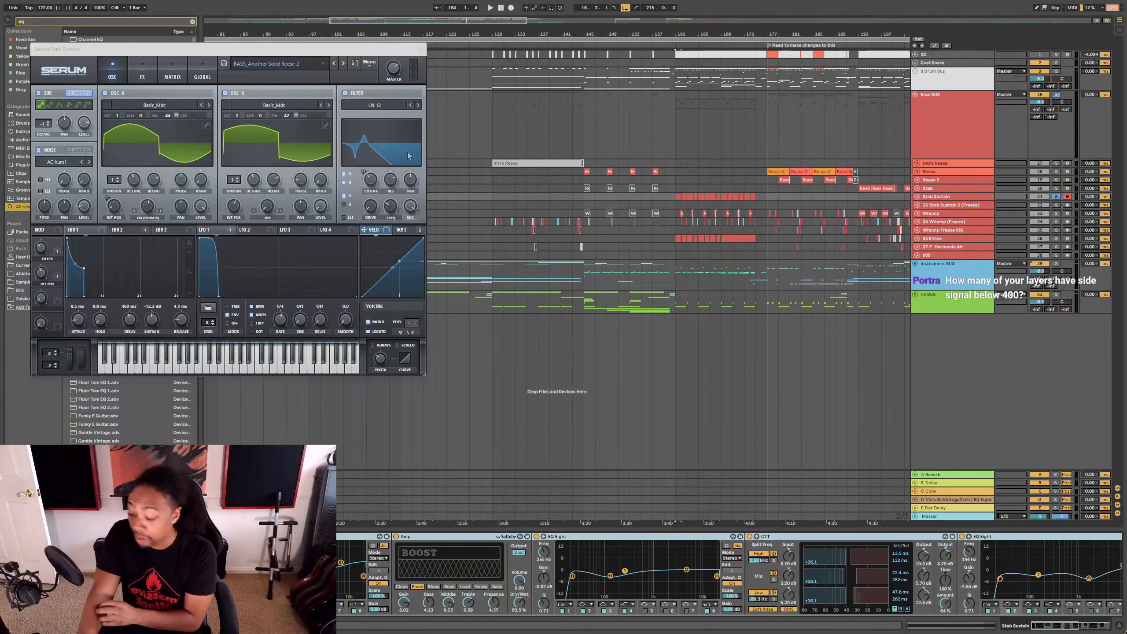
{"action": "left_click", "coordinate": [423, 49]}
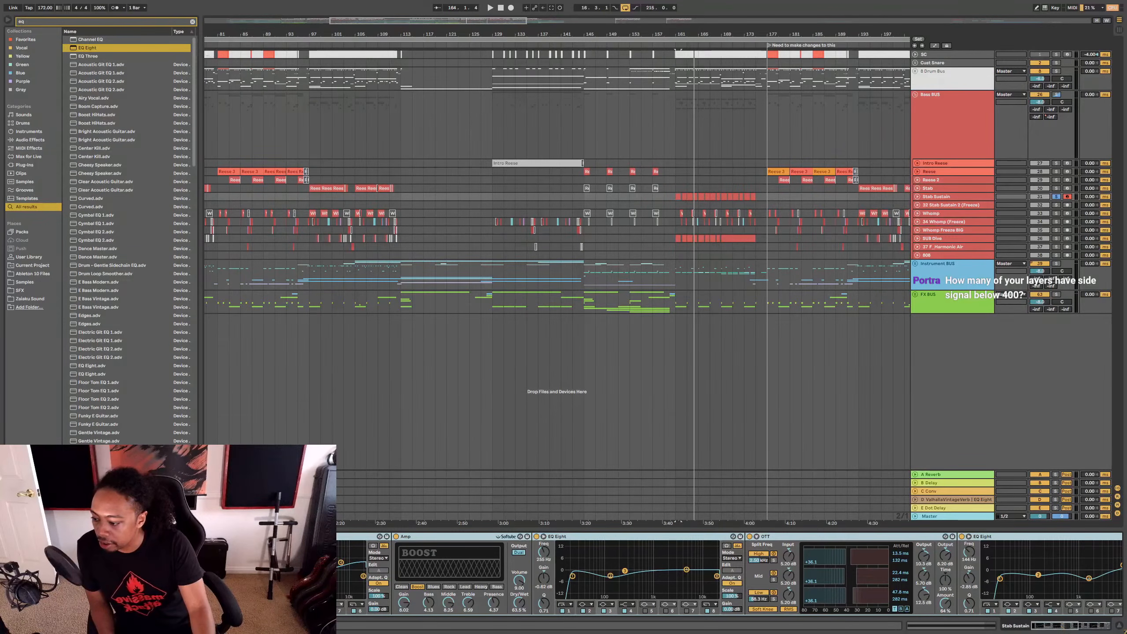
Step: Save the Stab Sustain rack to the User Library as BASS_Ghosted Reese
{"action": "scroll", "coordinate": [729, 574], "scroll_direction": "left", "scroll_amount": 2}
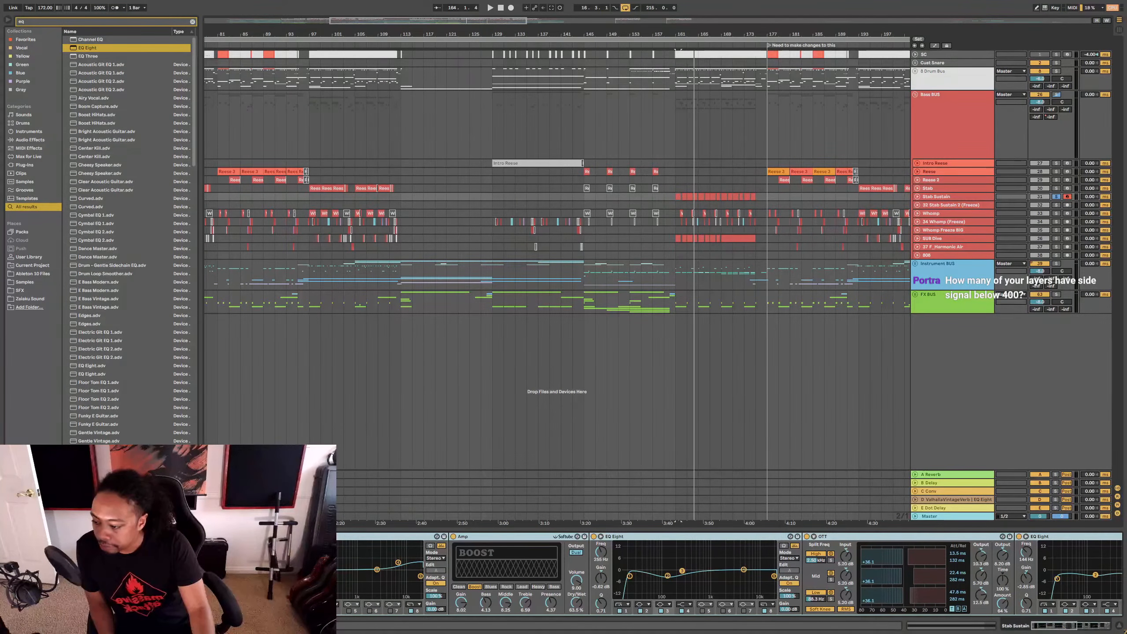
{"action": "scroll", "coordinate": [729, 573], "scroll_direction": "left", "scroll_amount": 4}
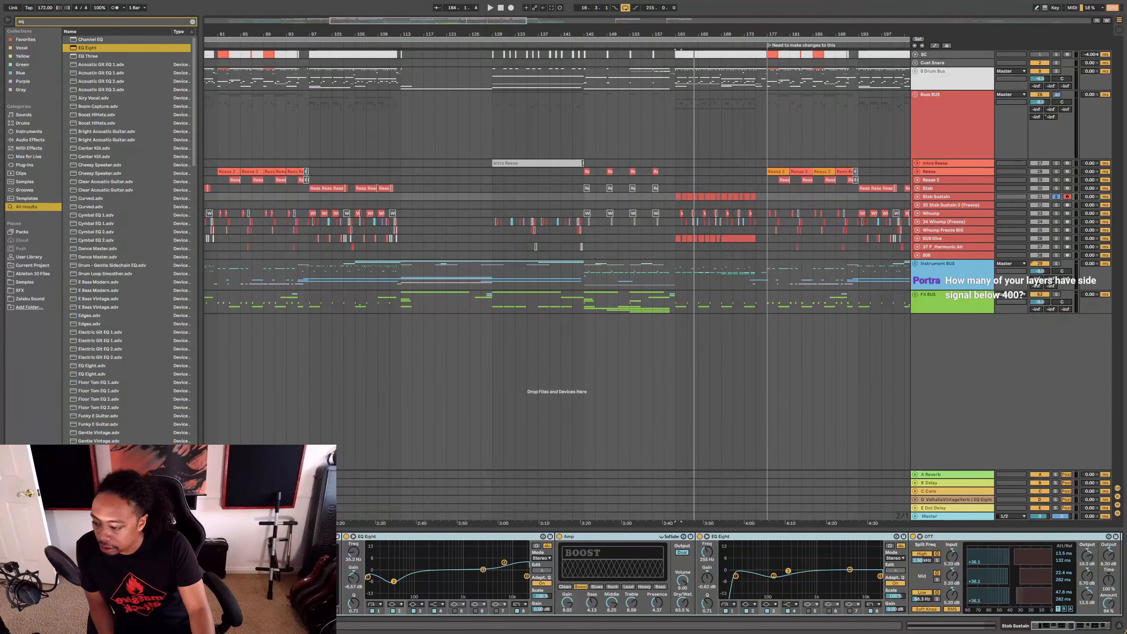
{"action": "left_click", "coordinate": [336, 536]}
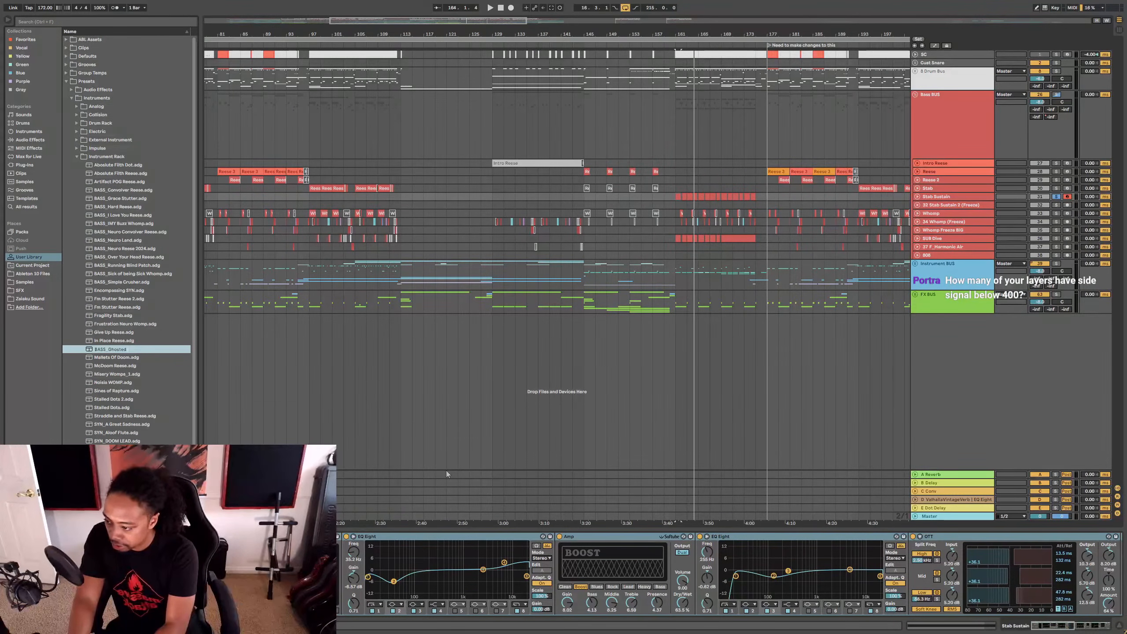
{"action": "type", "text": "BASS_Ghosted Reese"}
{"action": "key", "text": "Return"}
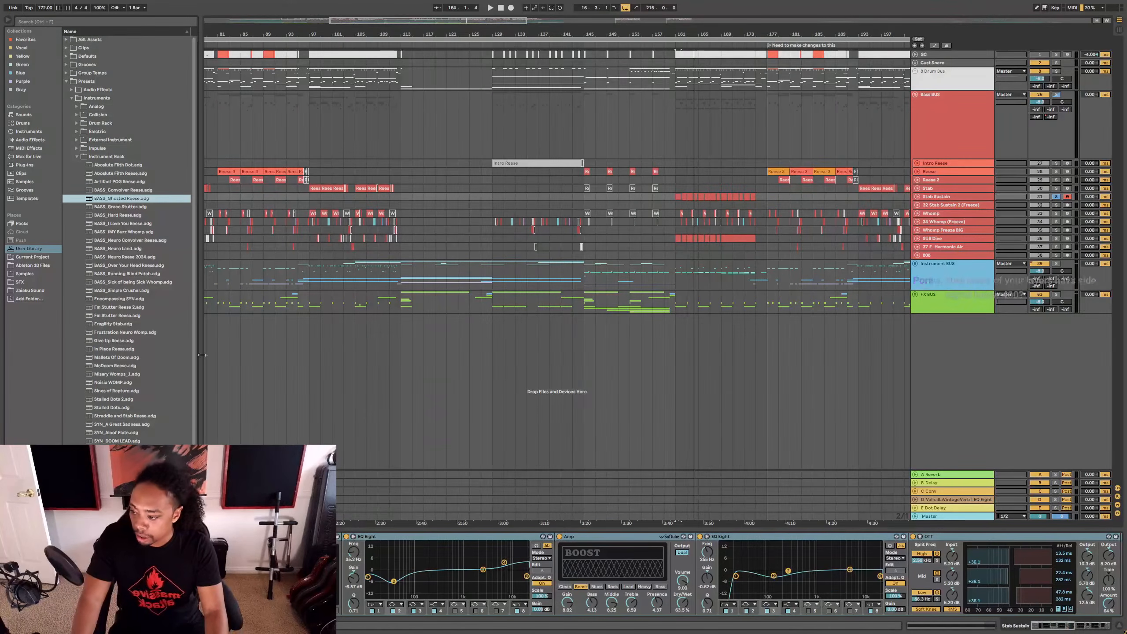
Step: Solo the Instrument BUS and audition it from bars 145, 177 and 161
{"action": "left_click", "coordinate": [584, 275]}
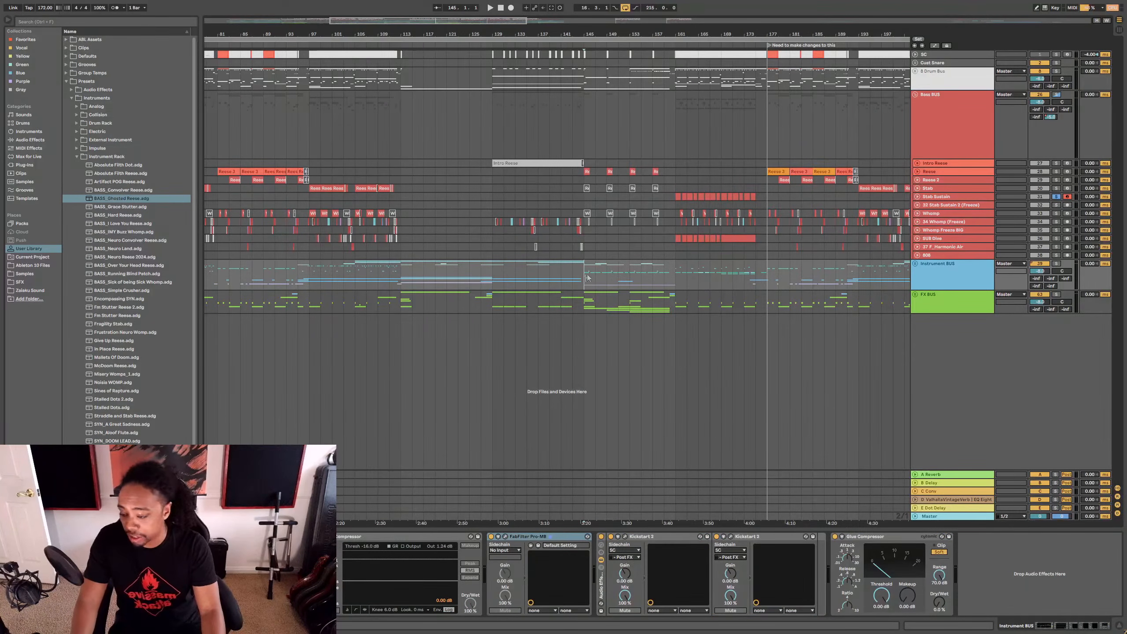
{"action": "left_click", "coordinate": [936, 272]}
{"action": "key", "text": "s"}
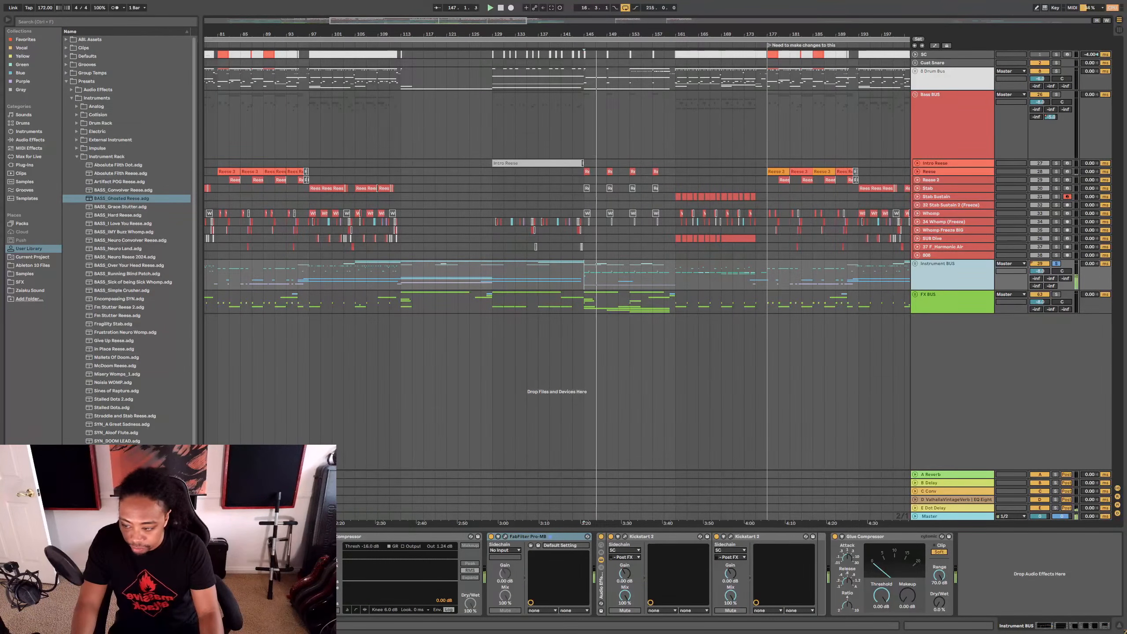
{"action": "left_click", "coordinate": [768, 275]}
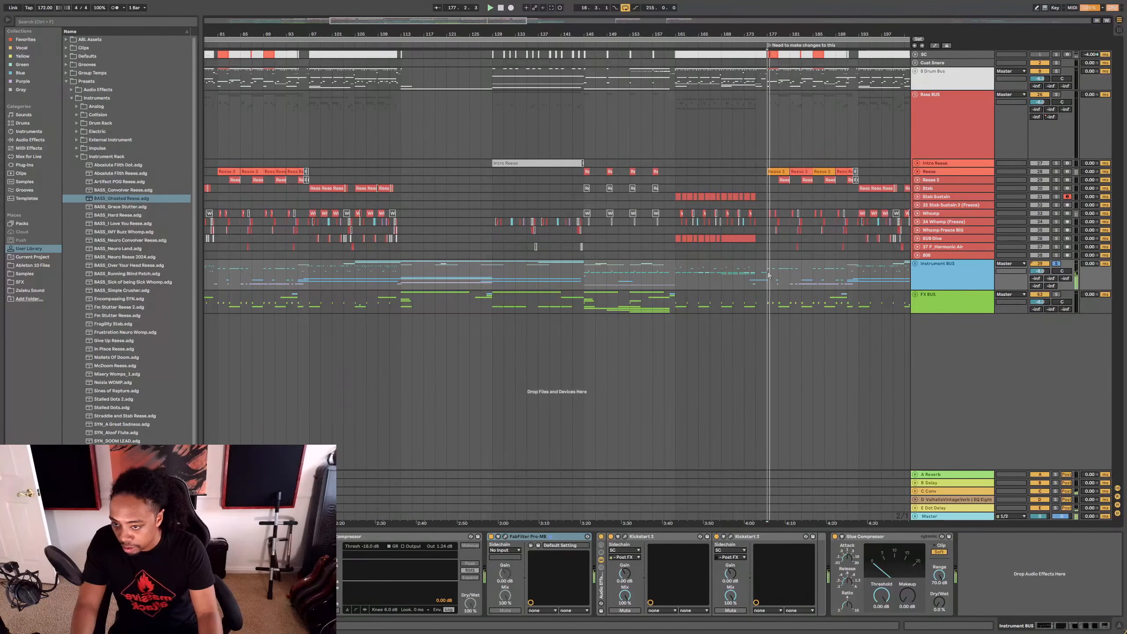
{"action": "left_click", "coordinate": [676, 269]}
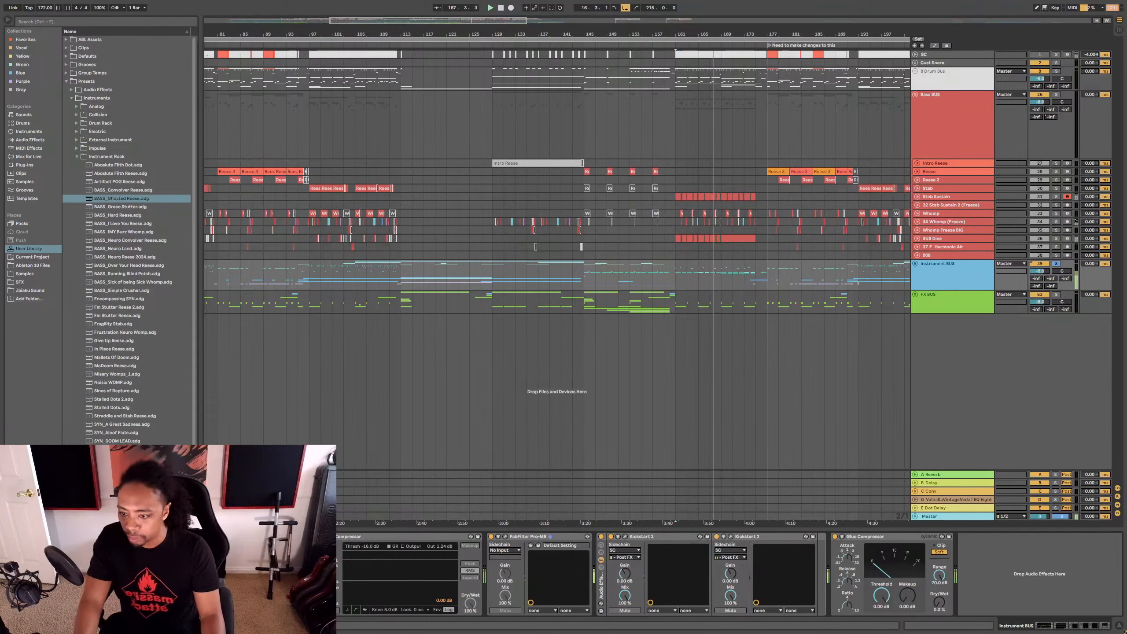
Step: Solo the Bass BUS and add a second EQ Eight in M/S mode with the lows rolled off
{"action": "left_click", "coordinate": [941, 149]}
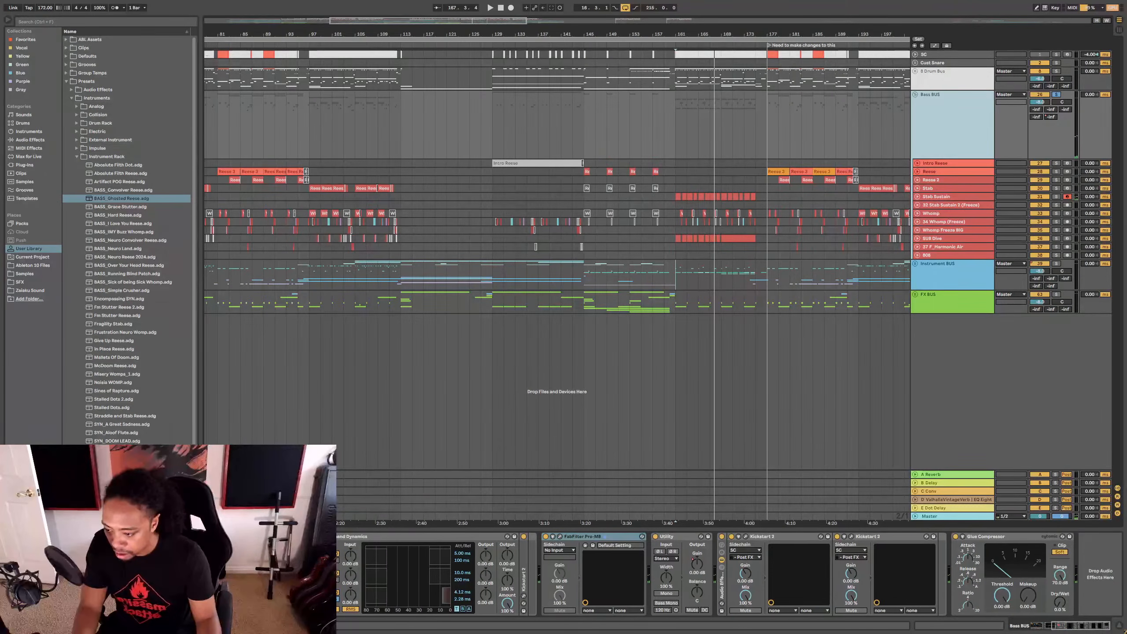
{"action": "scroll", "coordinate": [672, 581], "scroll_direction": "left", "scroll_amount": 5}
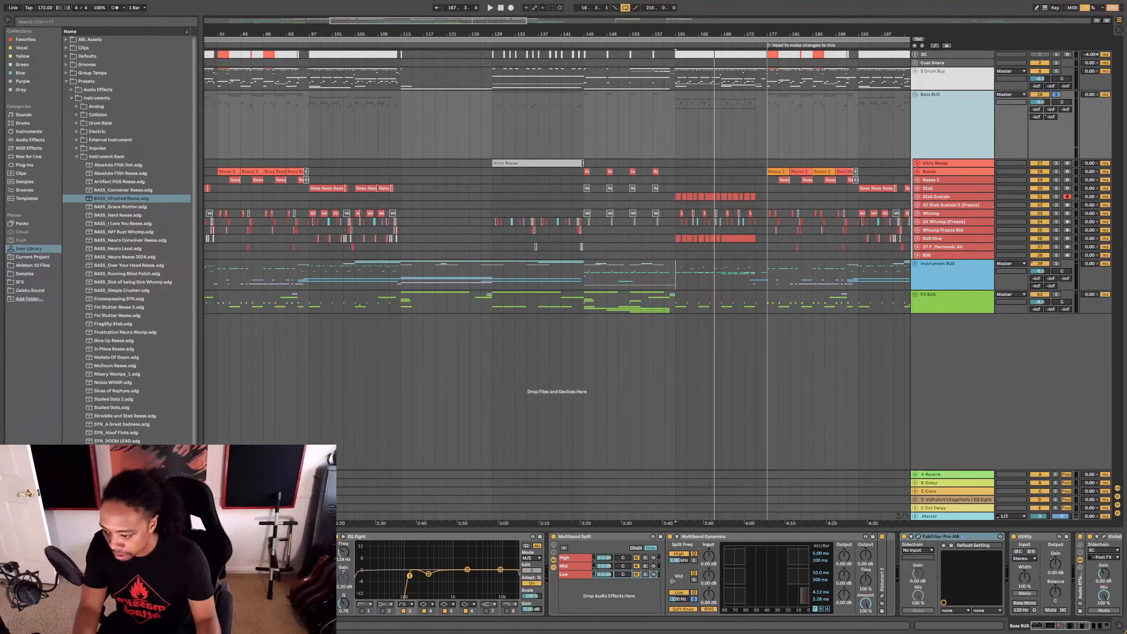
{"action": "left_click", "coordinate": [454, 589]}
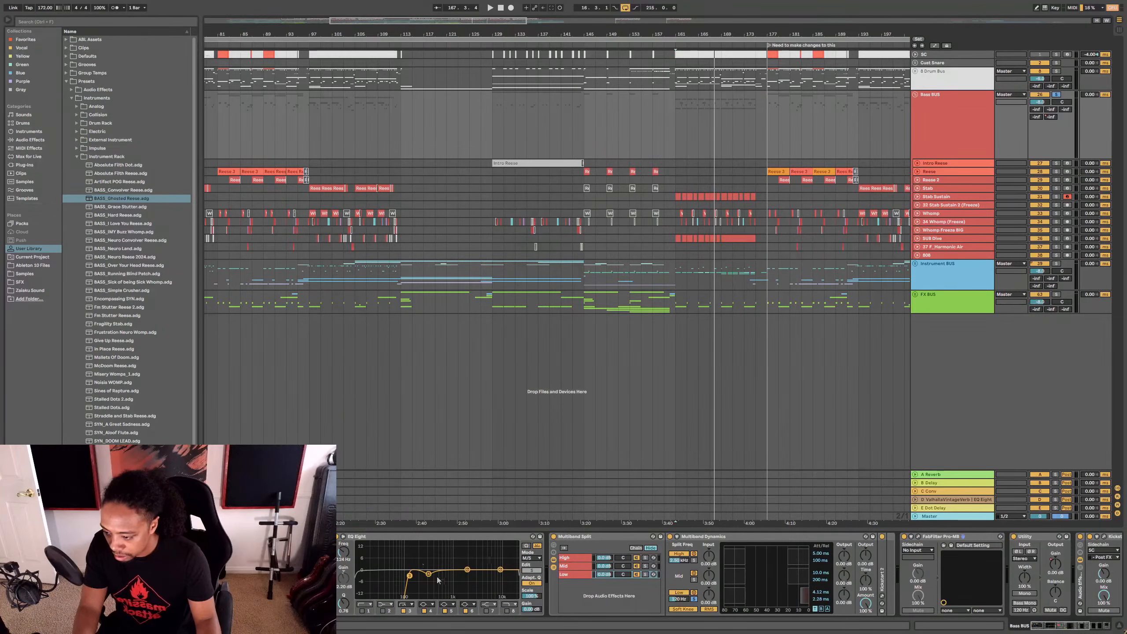
{"action": "key", "text": "ctrl+f"}
{"action": "type", "text": "eq"}
{"action": "left_click_drag", "start_coordinate": [550, 572], "coordinate": [555, 589]}
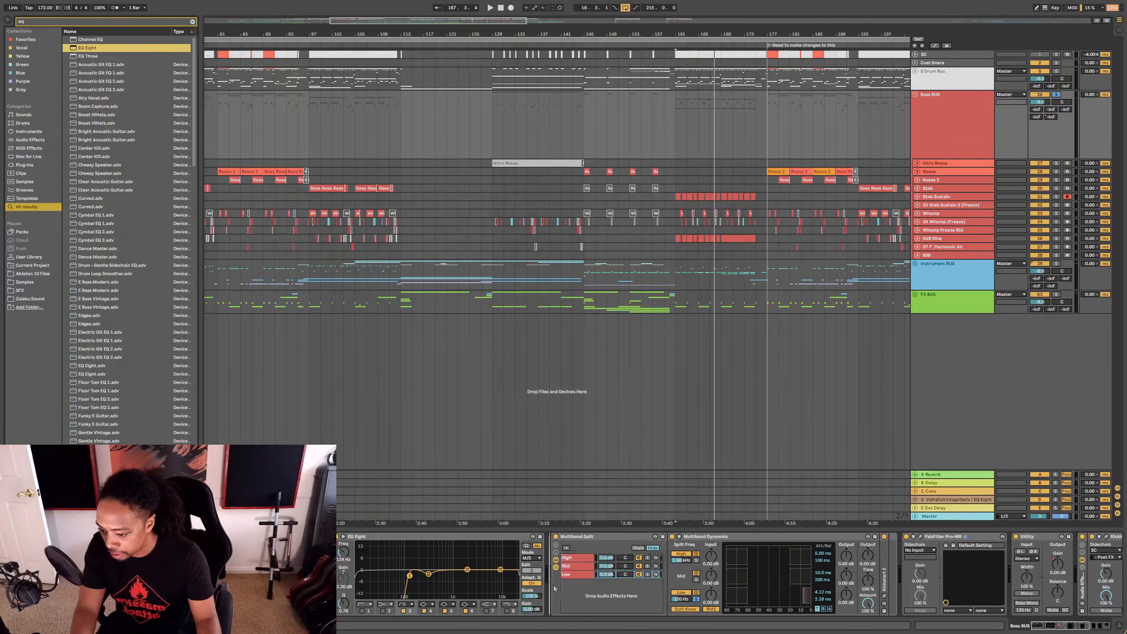
{"action": "left_click_drag", "start_coordinate": [610, 519], "coordinate": [636, 574]}
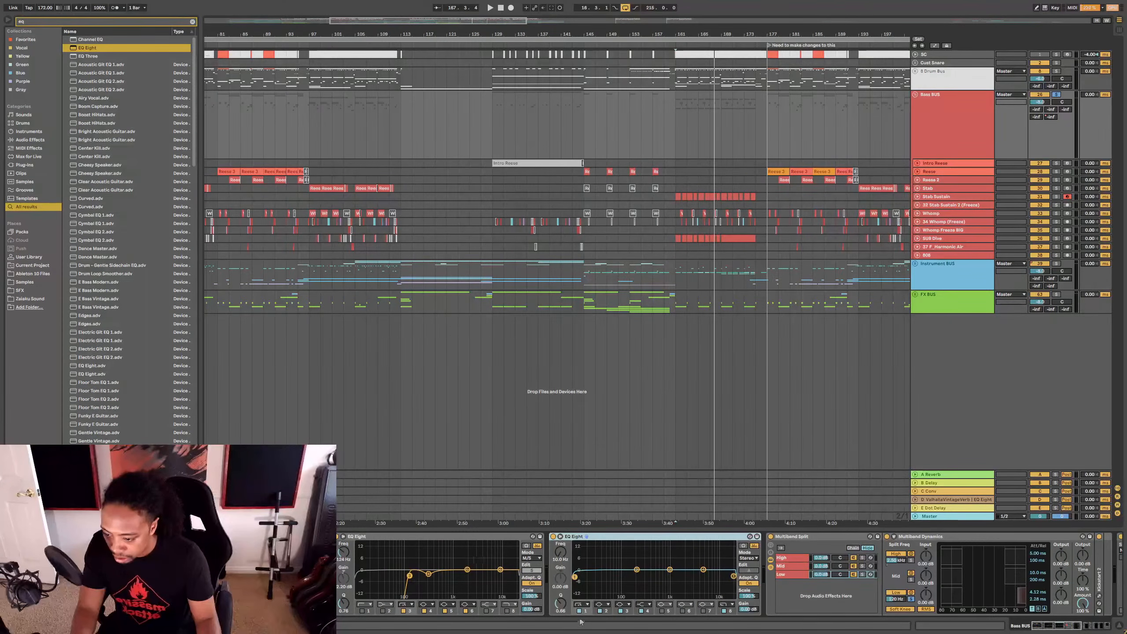
{"action": "left_click", "coordinate": [753, 560]}
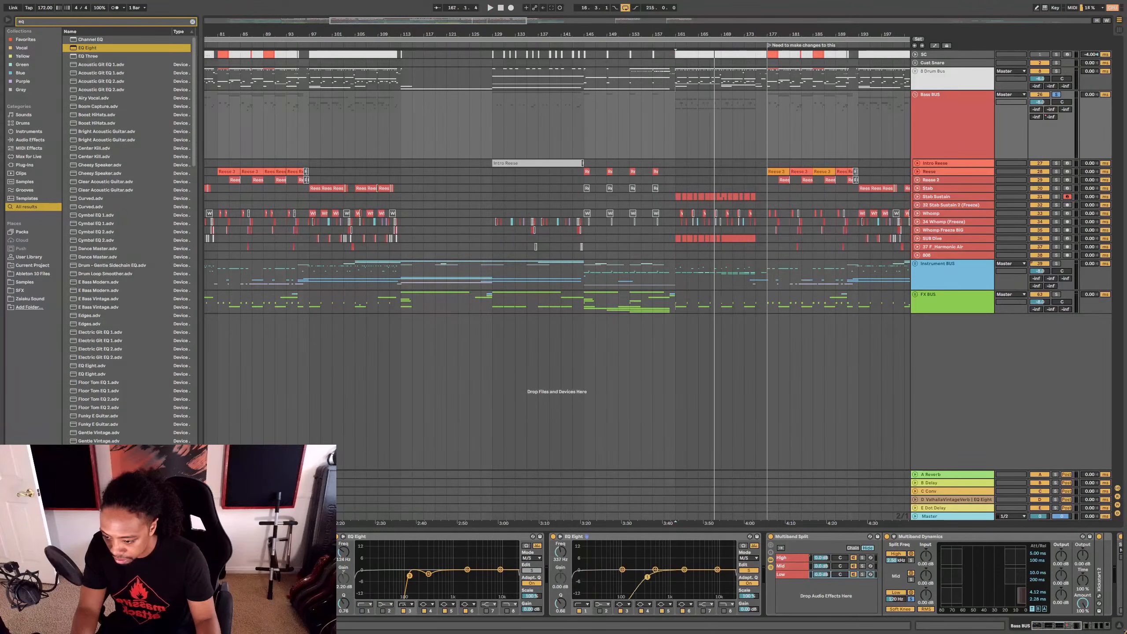
{"action": "key", "text": "space"}
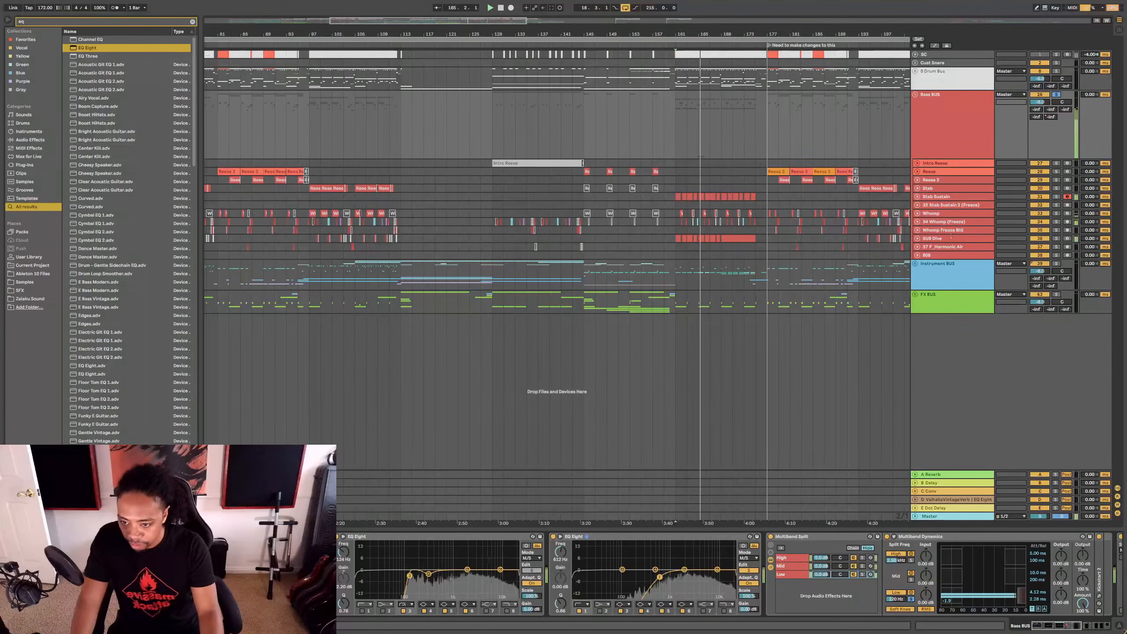
Step: Unfold and solo the SUB Dive track and open VISION 4X on the master to view its waveform
{"action": "left_click", "coordinate": [937, 238]}
{"action": "left_click", "coordinate": [917, 238]}
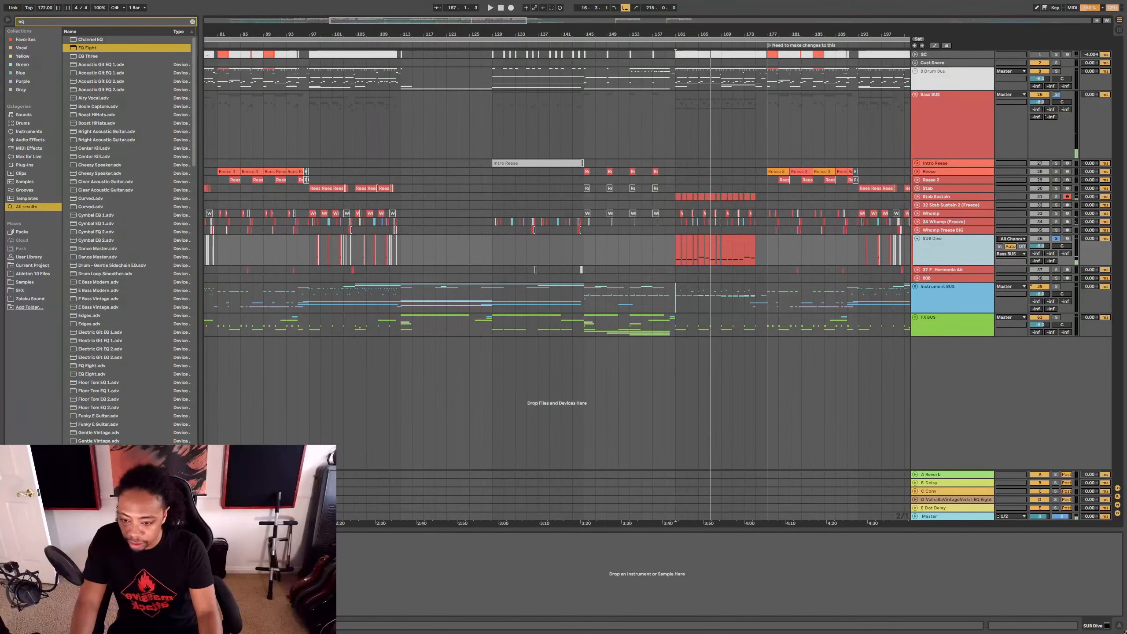
{"action": "left_click", "coordinate": [945, 516]}
{"action": "left_click", "coordinate": [620, 536]}
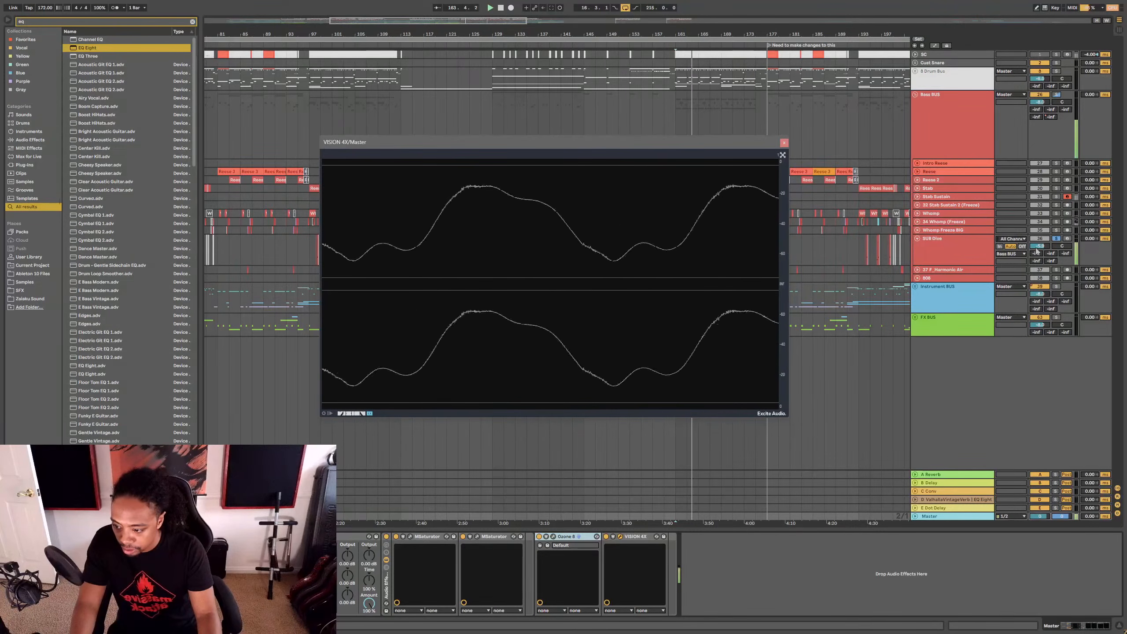
Step: Add an EQ Eight to the SUB Dive track, audition it against the VISION 4X waveform and close the scope
{"action": "left_click", "coordinate": [942, 245]}
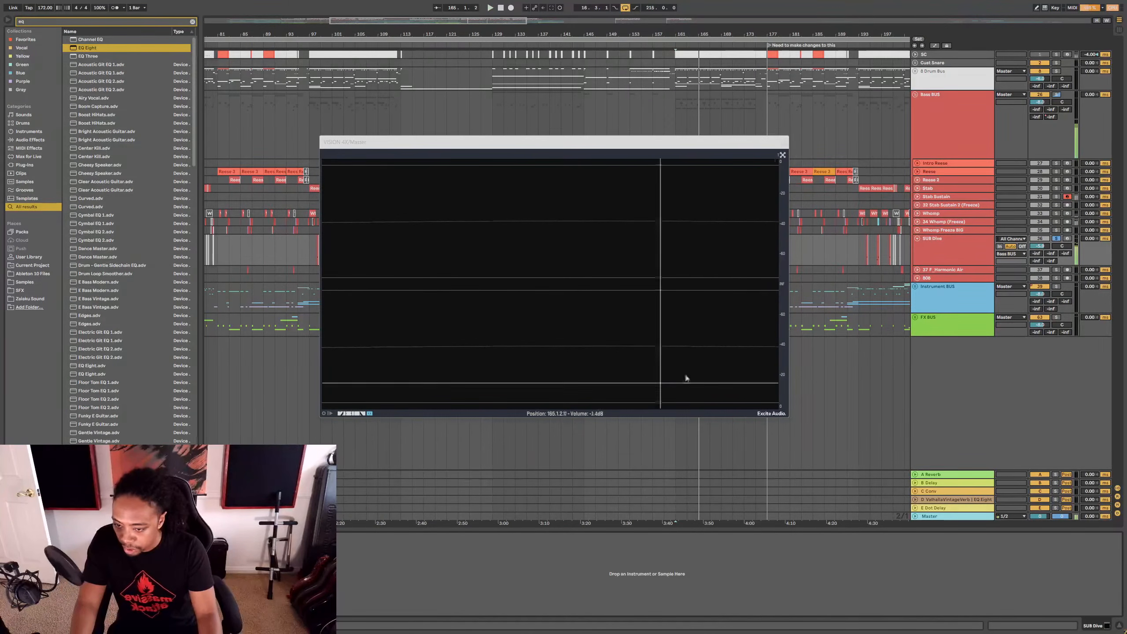
{"action": "left_click", "coordinate": [89, 42]}
{"action": "double_click", "coordinate": [89, 47]}
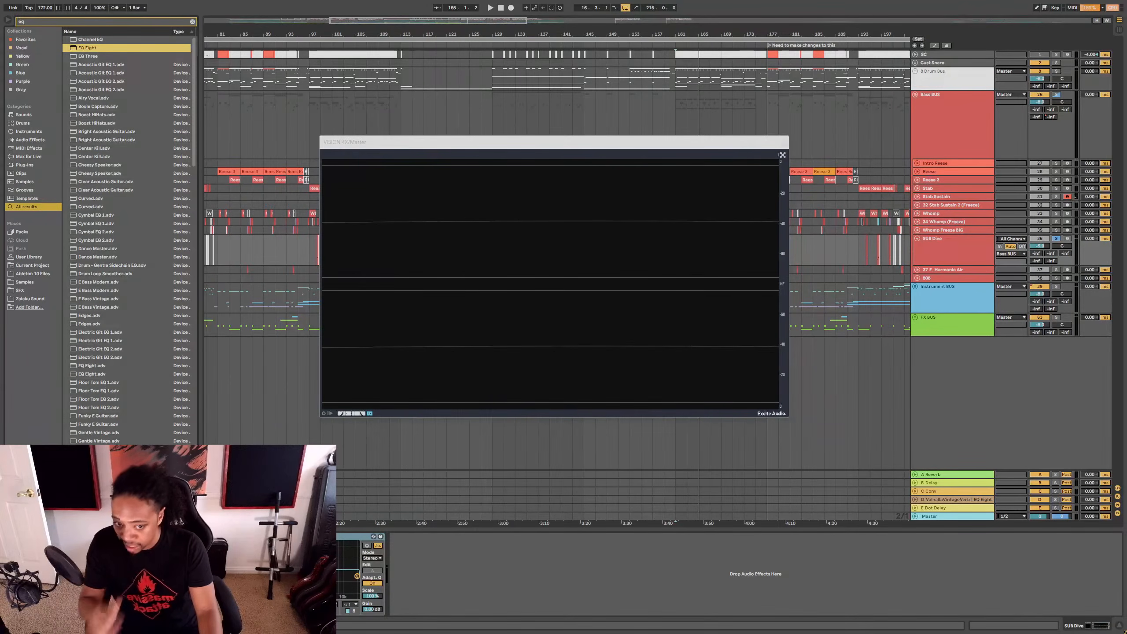
{"action": "key", "text": "space"}
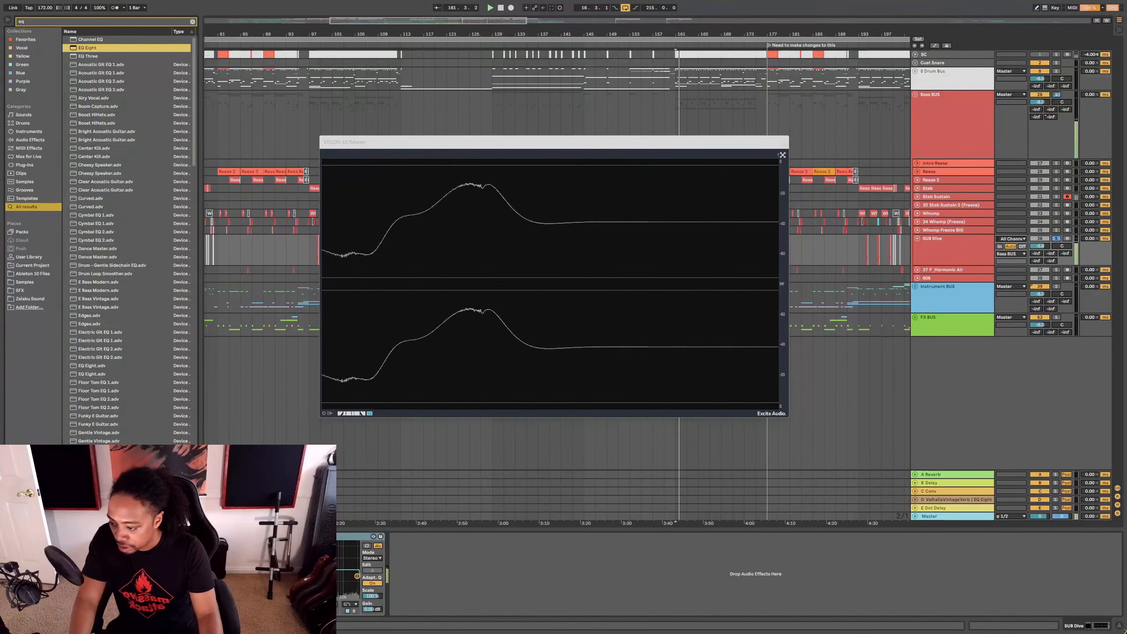
{"action": "left_click", "coordinate": [380, 559]}
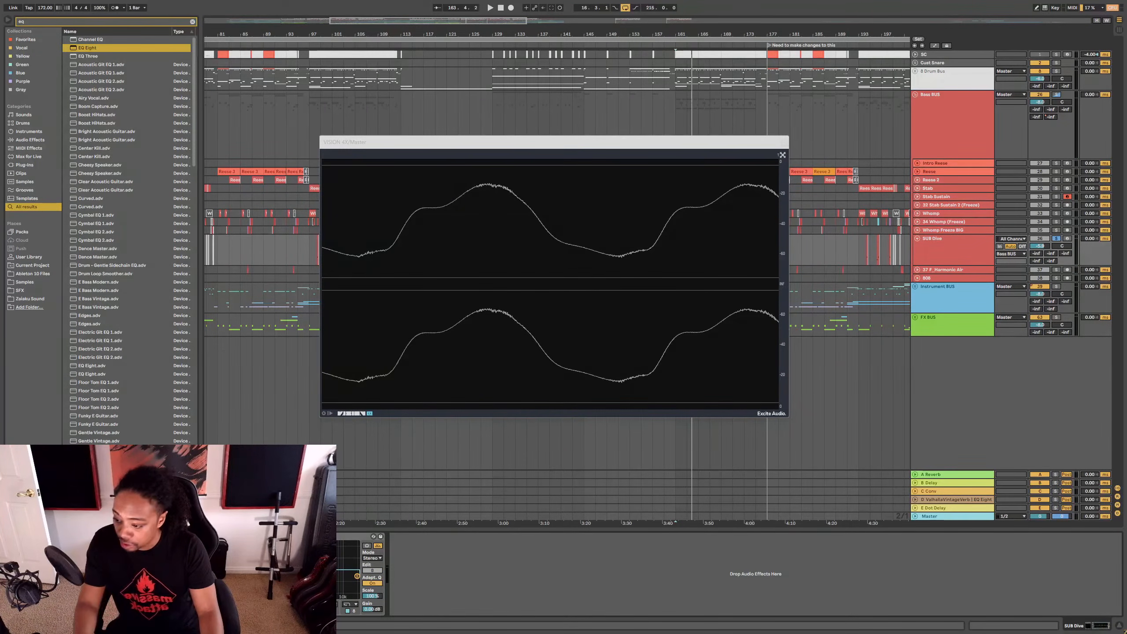
{"action": "key", "text": "space"}
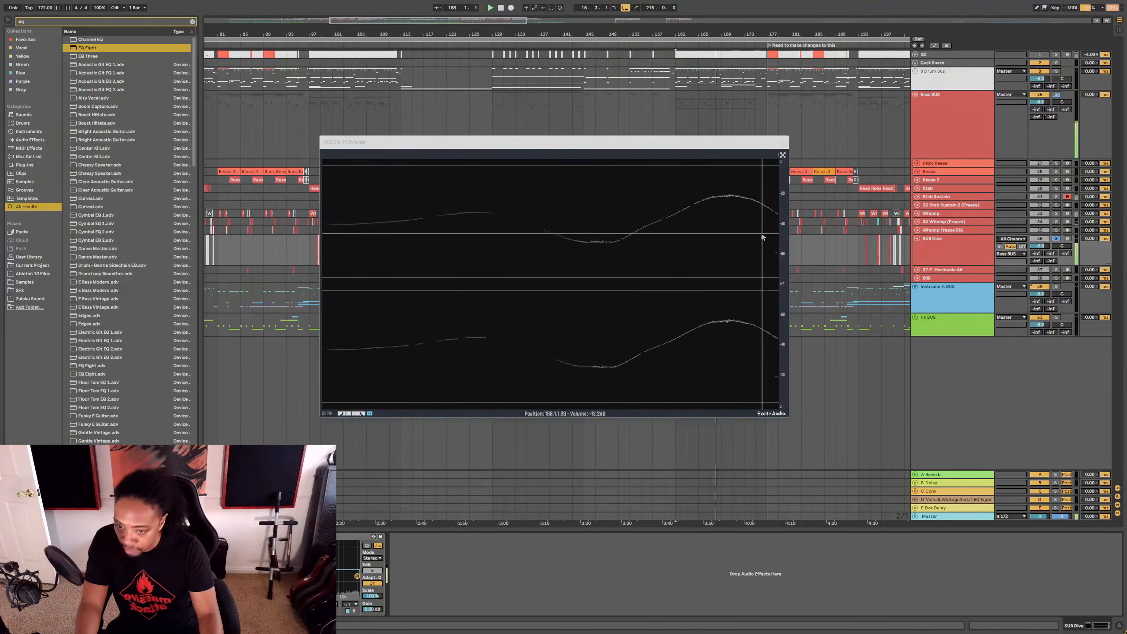
{"action": "left_click", "coordinate": [782, 155]}
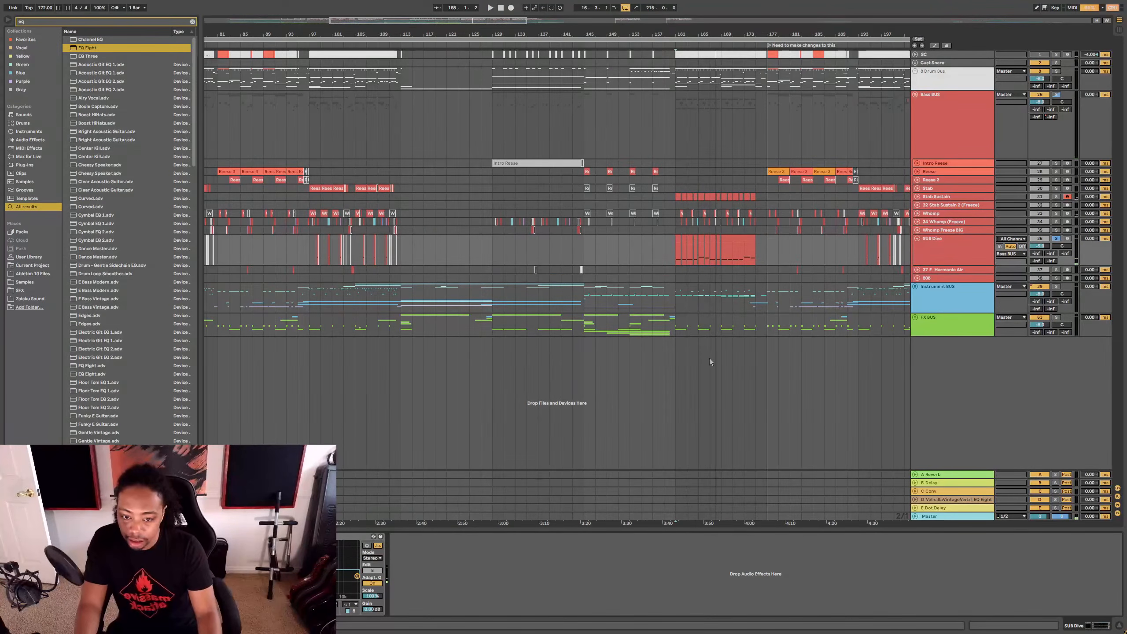
Step: Audition the drop and the soloed Reese track from bar 177, and place the playback start just before bar 161
{"action": "key", "text": "space"}
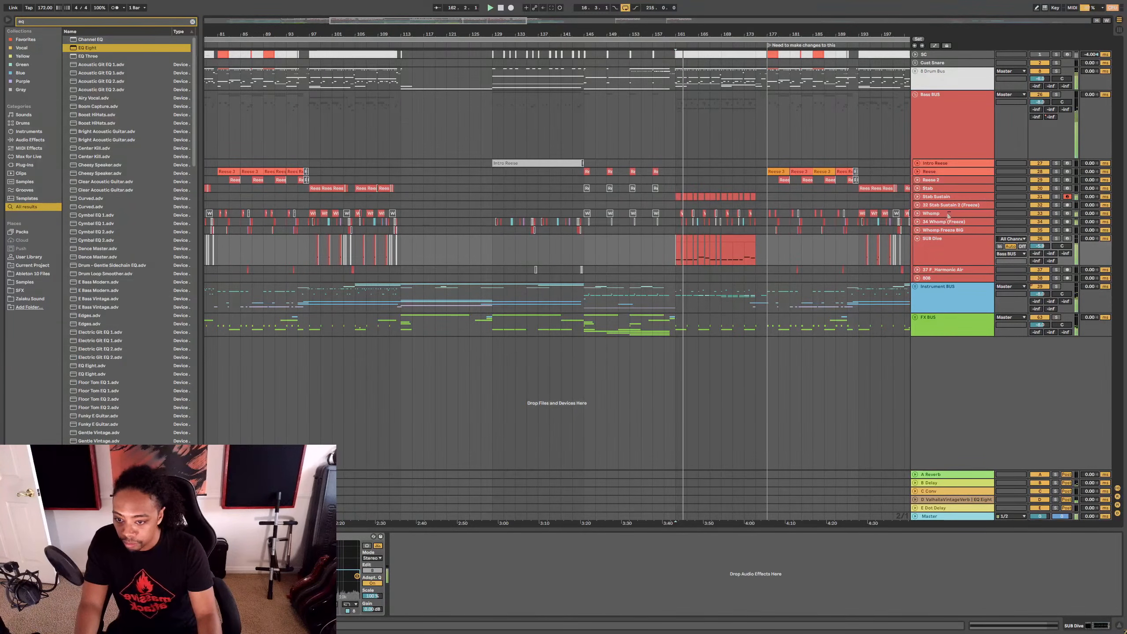
{"action": "left_click", "coordinate": [783, 172]}
{"action": "left_click", "coordinate": [916, 173]}
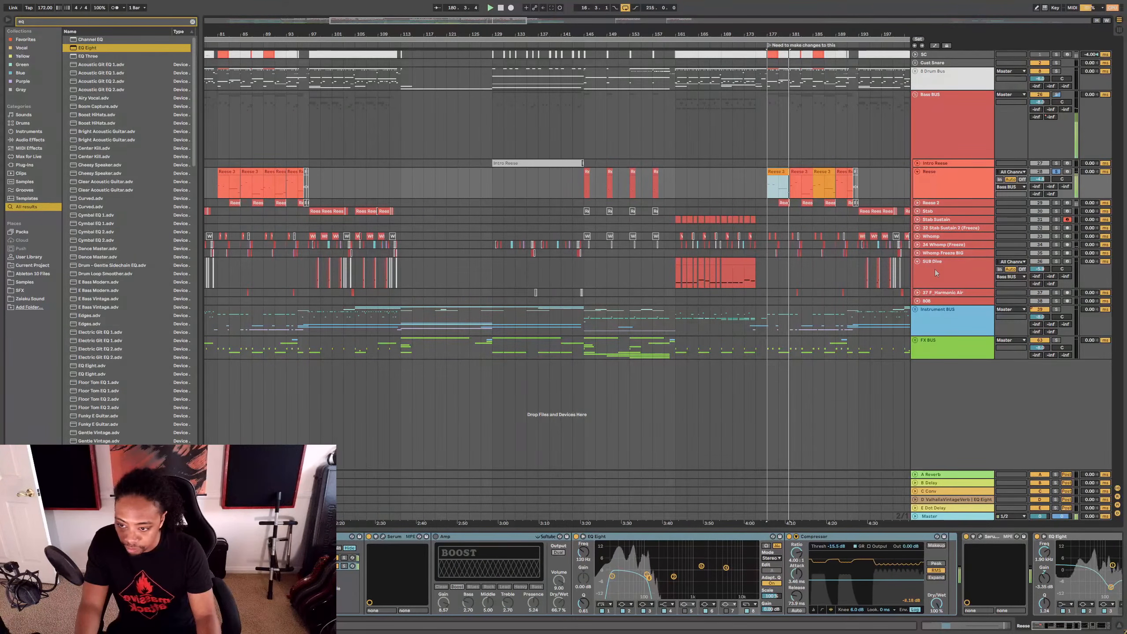
{"action": "key", "text": "space"}
{"action": "left_click", "coordinate": [665, 264]}
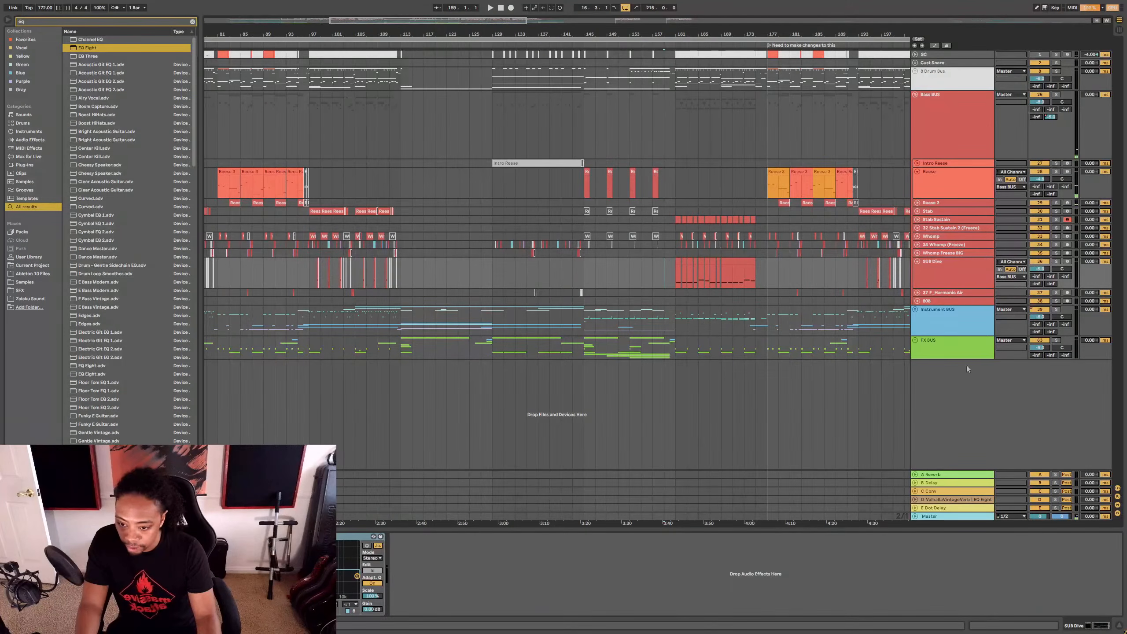
Step: Fold the Bass BUS group and play the full mix with all buses from just before bar 161
{"action": "left_click", "coordinate": [952, 121]}
{"action": "key", "text": "u"}
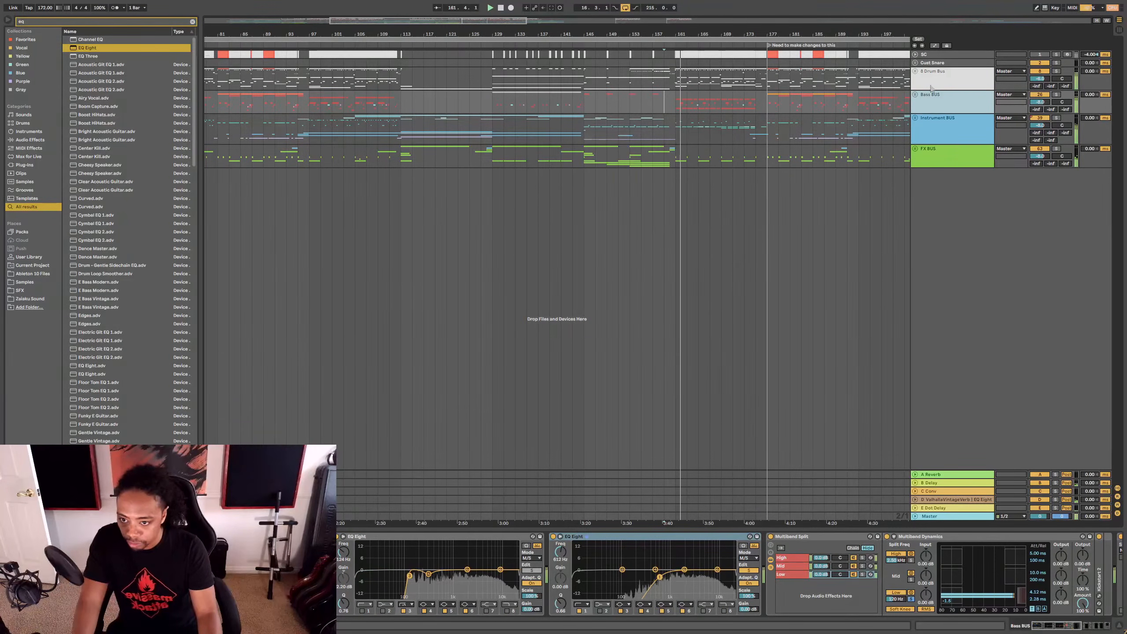
{"action": "left_click", "coordinate": [931, 87]}
{"action": "left_click", "coordinate": [946, 101]}
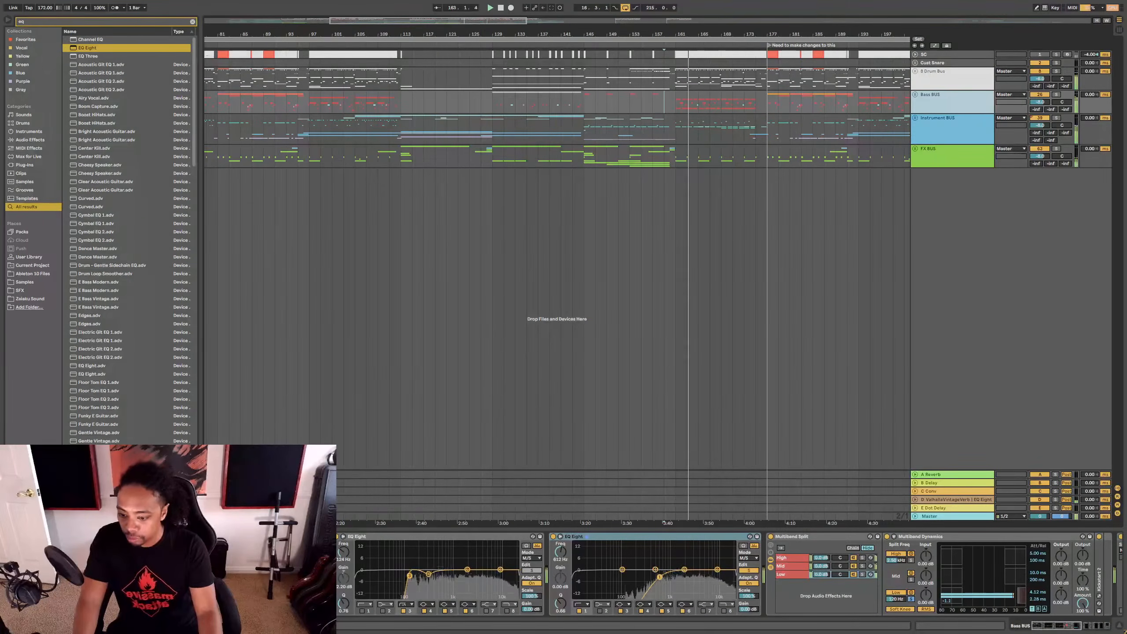
Step: Examine the Bass BUS and Instrument BUS device chains and the master's Ozone Maximizer during playback, and stop playback
{"action": "left_click", "coordinate": [1099, 626]}
{"action": "left_click", "coordinate": [940, 133]}
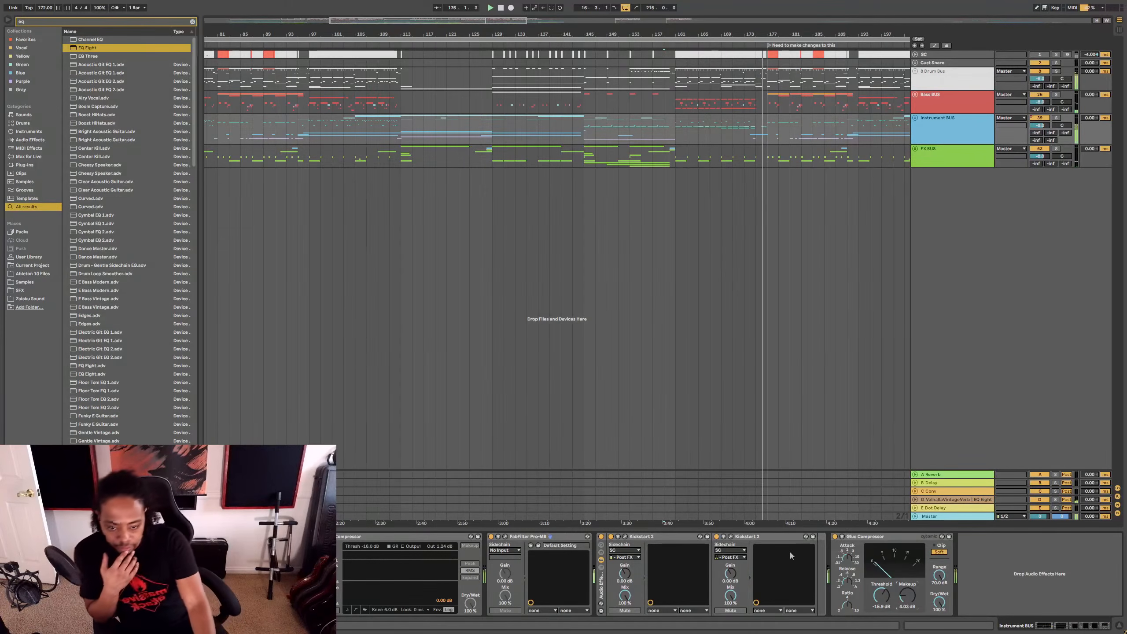
{"action": "left_click", "coordinate": [938, 517]}
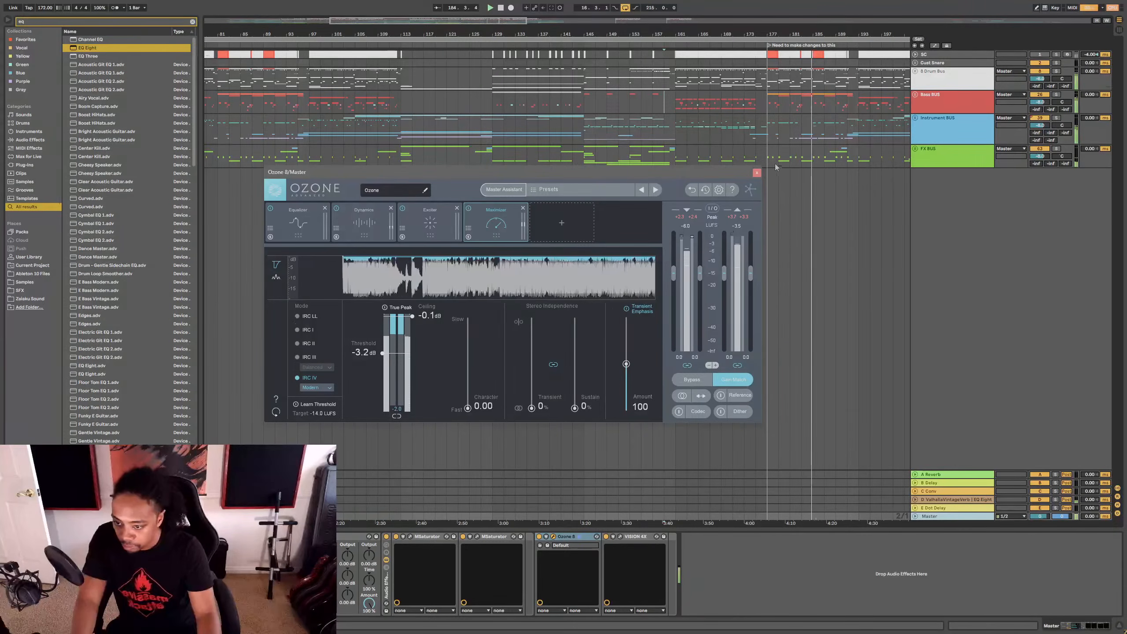
{"action": "key", "text": "space"}
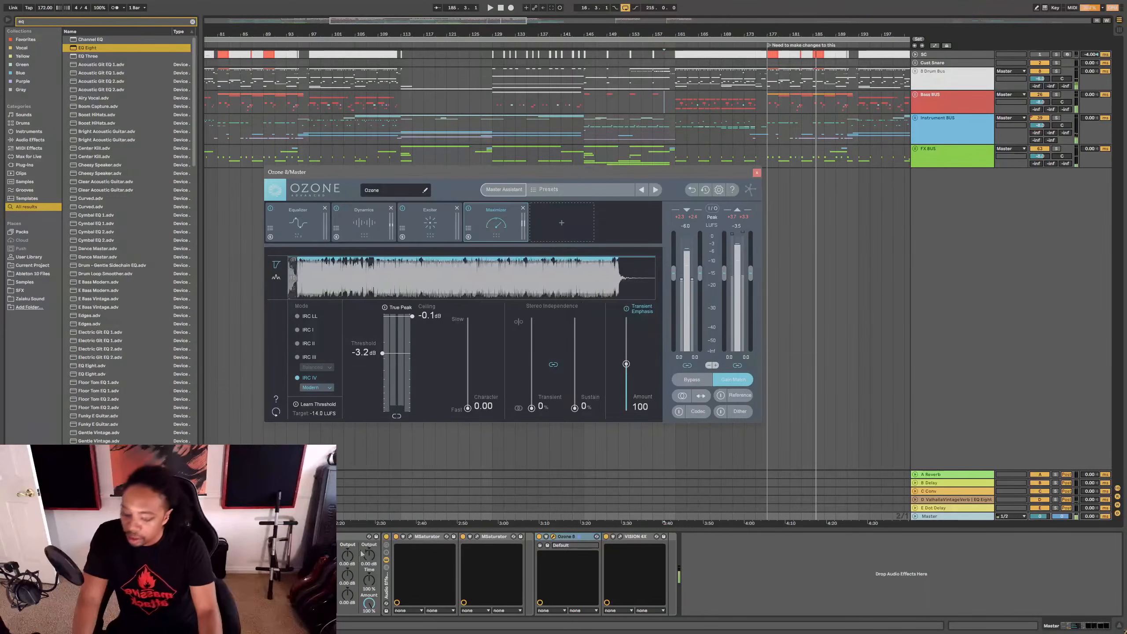
Step: Set the output of the master's first MSaturator to 0 dB and close its window
{"action": "left_click", "coordinate": [411, 536]}
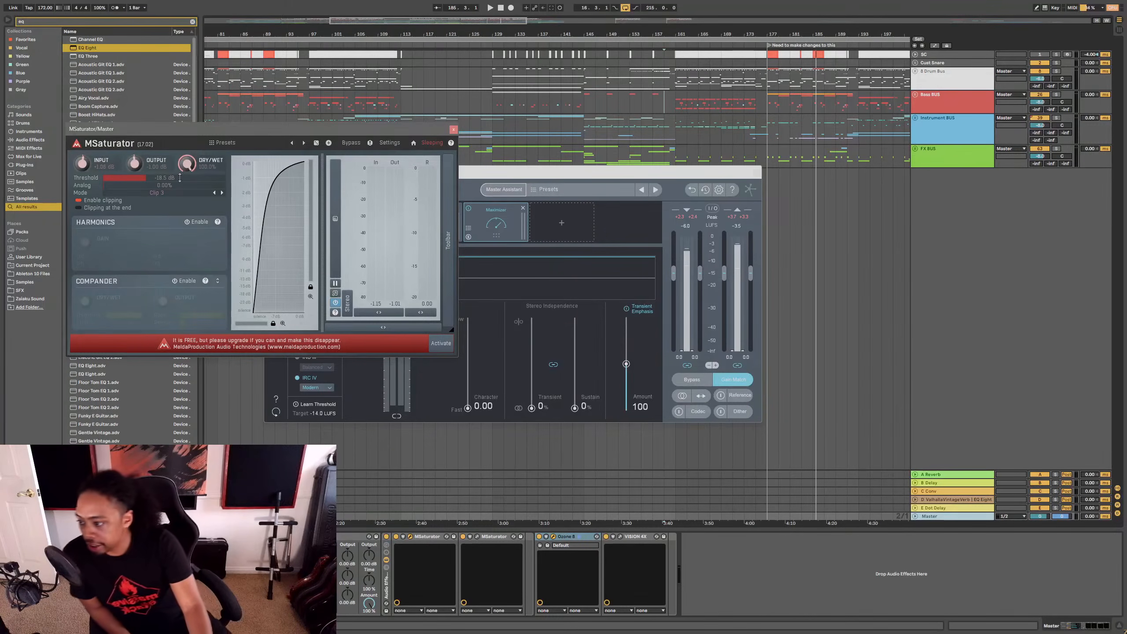
{"action": "double_click", "coordinate": [159, 172]}
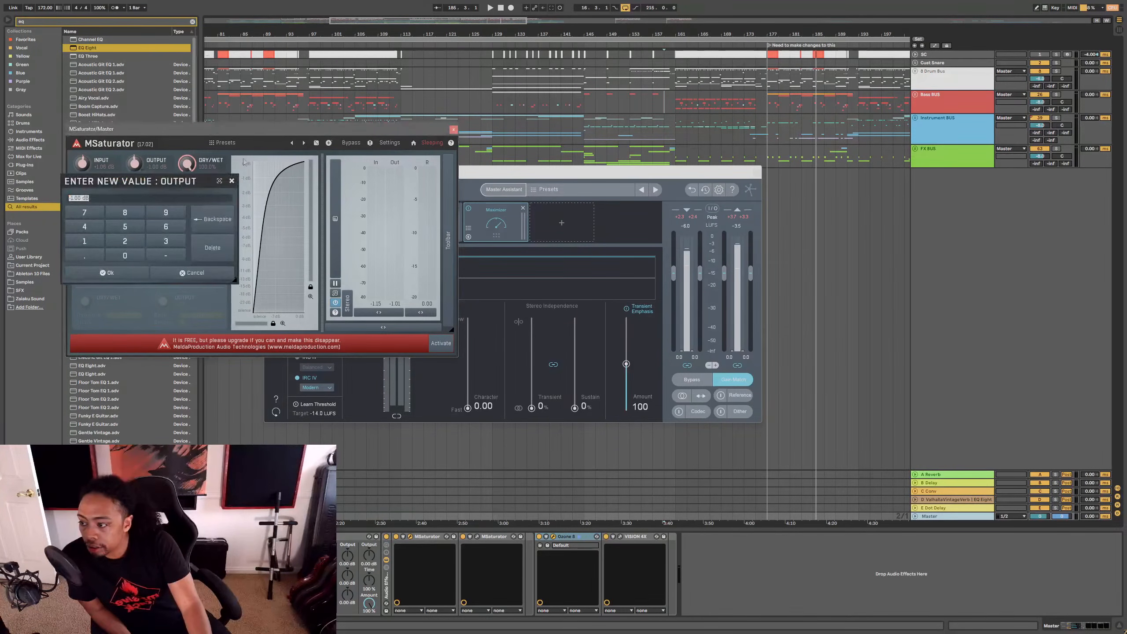
{"action": "left_click", "coordinate": [54, 191]}
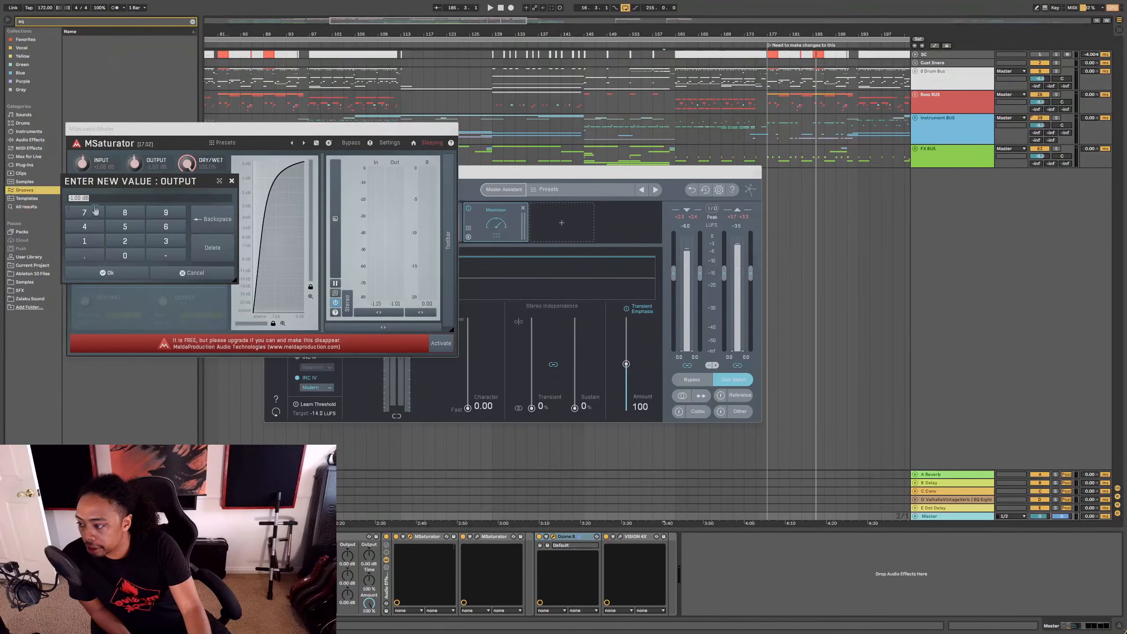
{"action": "left_click", "coordinate": [116, 273]}
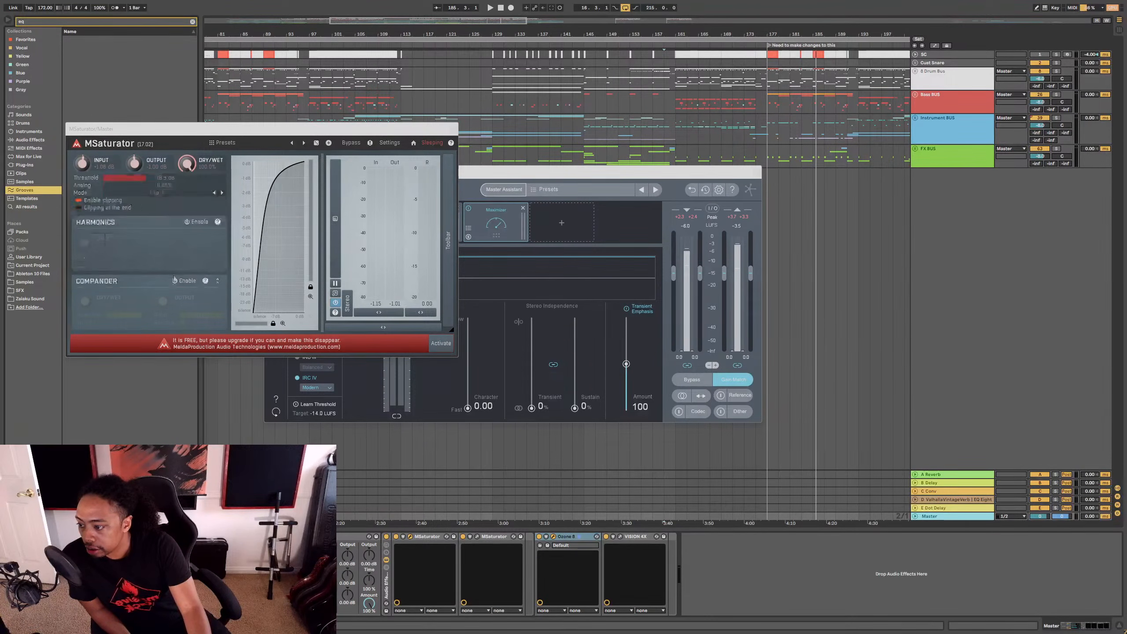
{"action": "double_click", "coordinate": [152, 166]}
{"action": "left_click", "coordinate": [116, 198]}
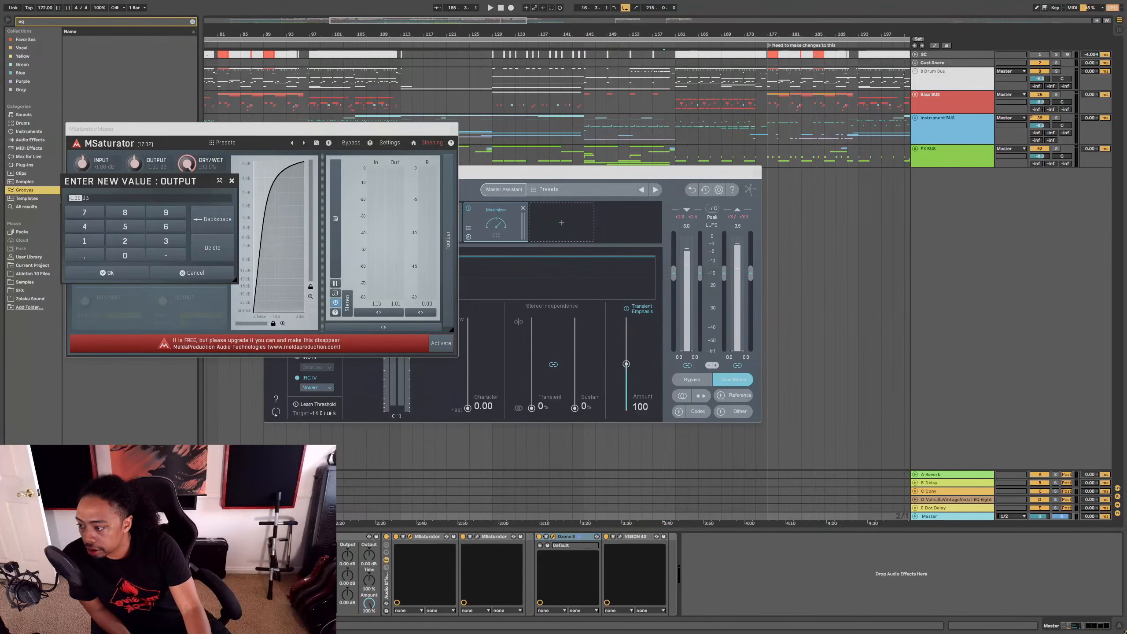
{"action": "type", "text": "0"}
{"action": "key", "text": "Return"}
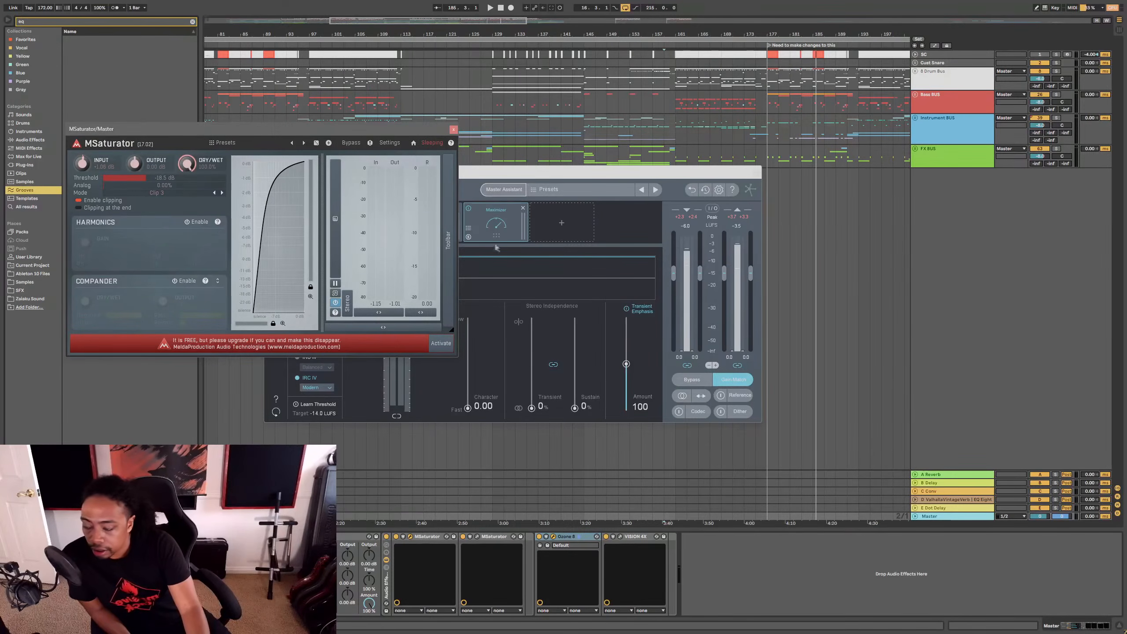
{"action": "left_click", "coordinate": [453, 130]}
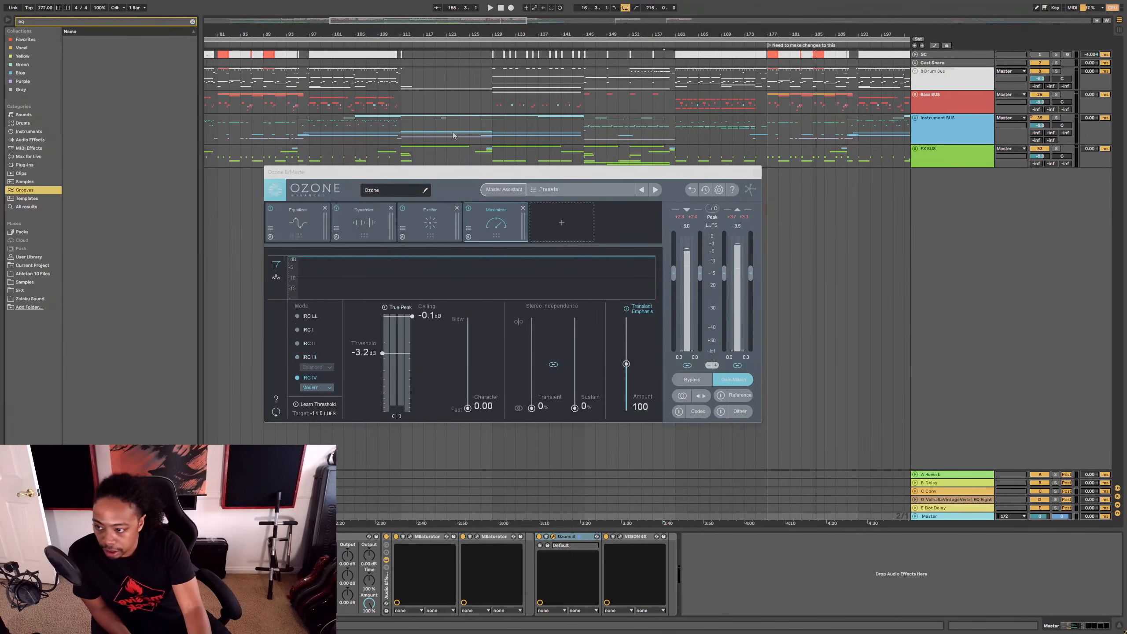
Step: Play the full mix from about bar 175 and check the output loudness in the master's Ozone Maximizer
{"action": "left_click", "coordinate": [756, 105]}
{"action": "key", "text": "space"}
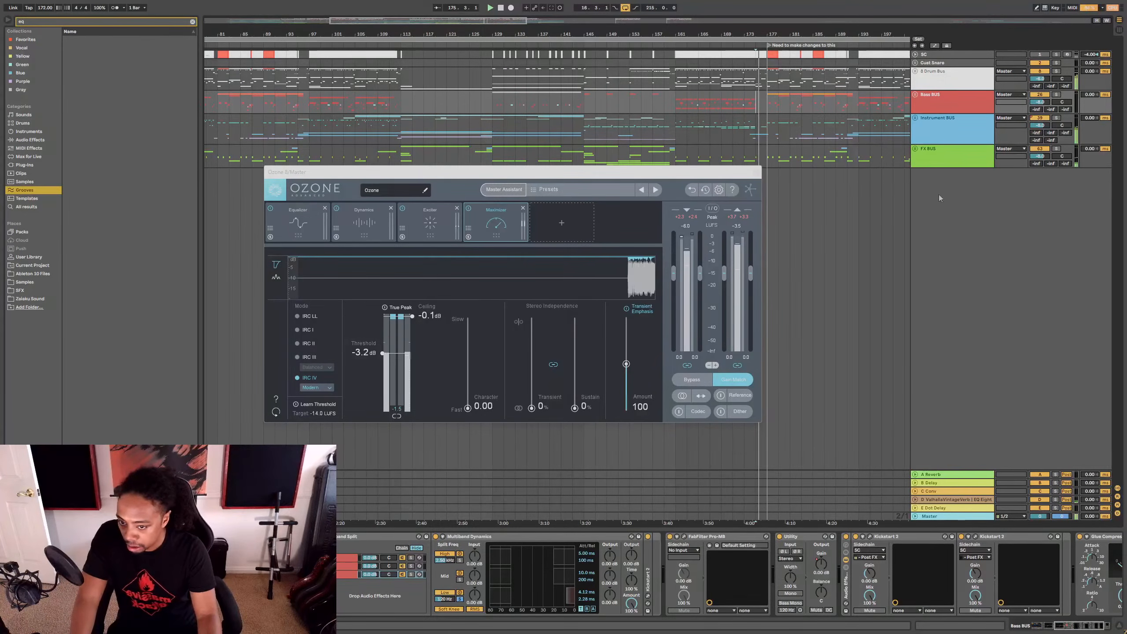
{"action": "left_click", "coordinate": [927, 516]}
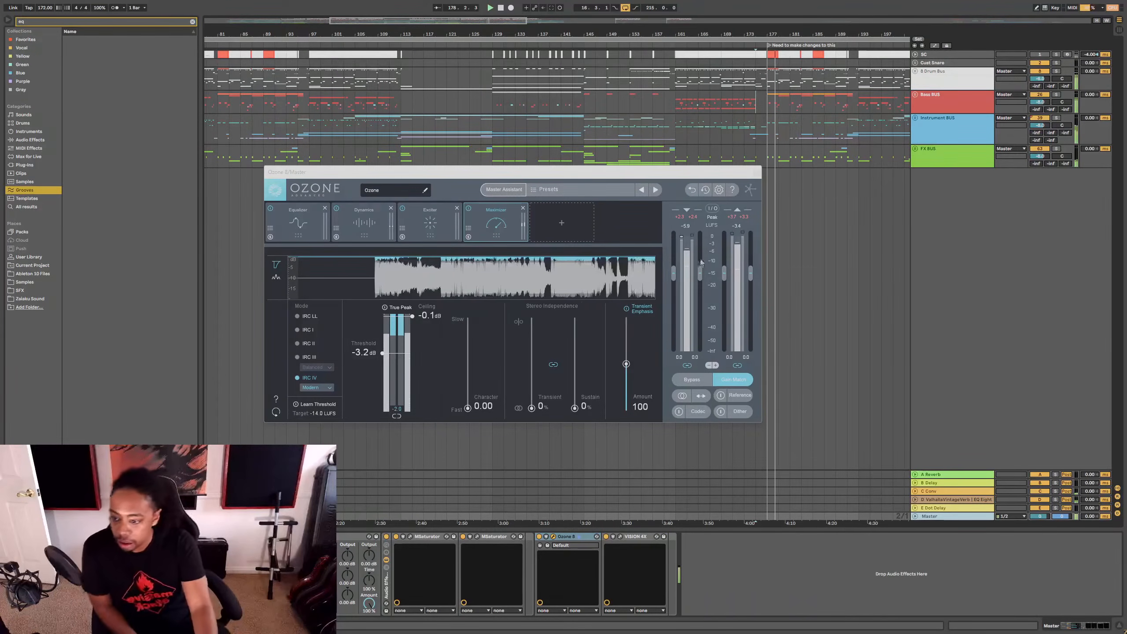
{"action": "left_click", "coordinate": [735, 230]}
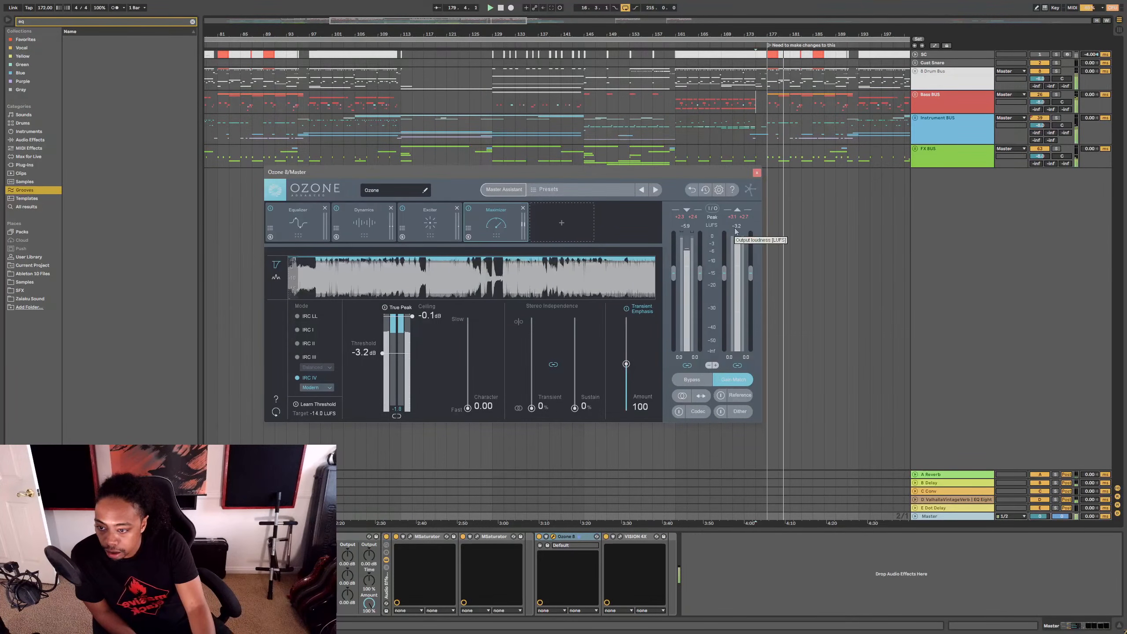
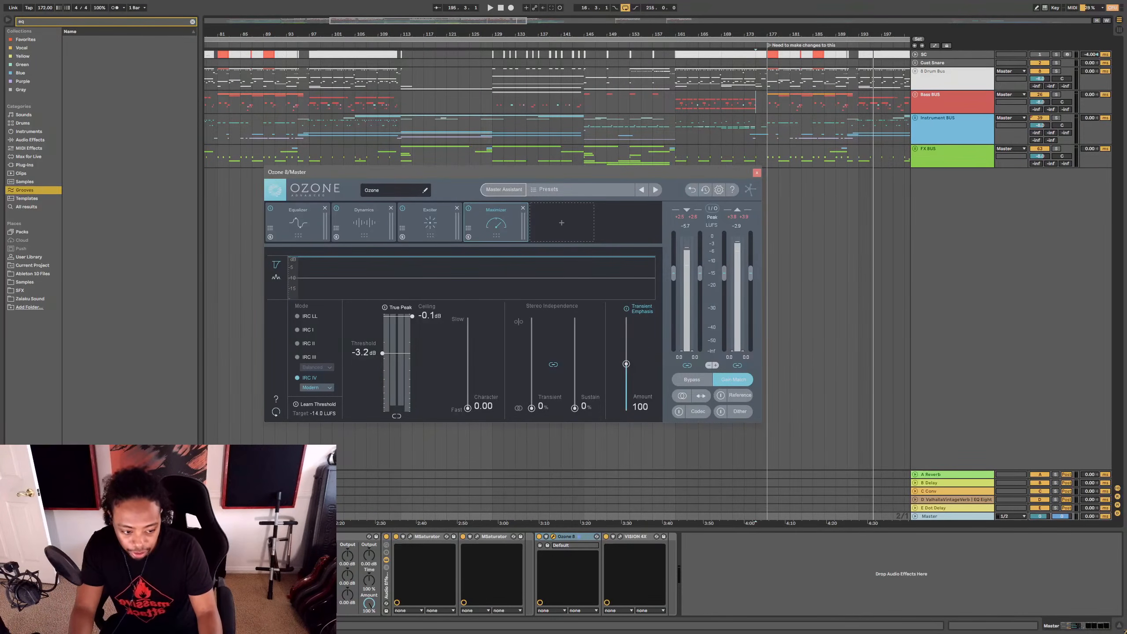
Step: Play the drop, open the FabFilter Pro-MB on the Bass BUS and tweak the Range of Band 1
{"action": "left_click", "coordinate": [1125, 631]}
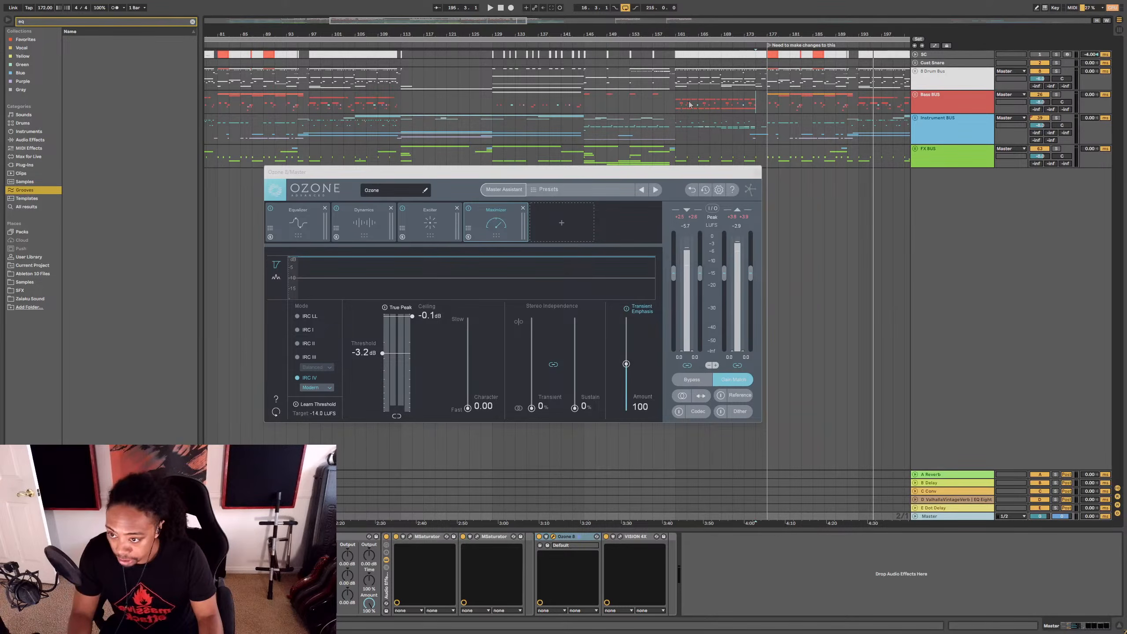
{"action": "left_click", "coordinate": [673, 104]}
{"action": "key", "text": "space"}
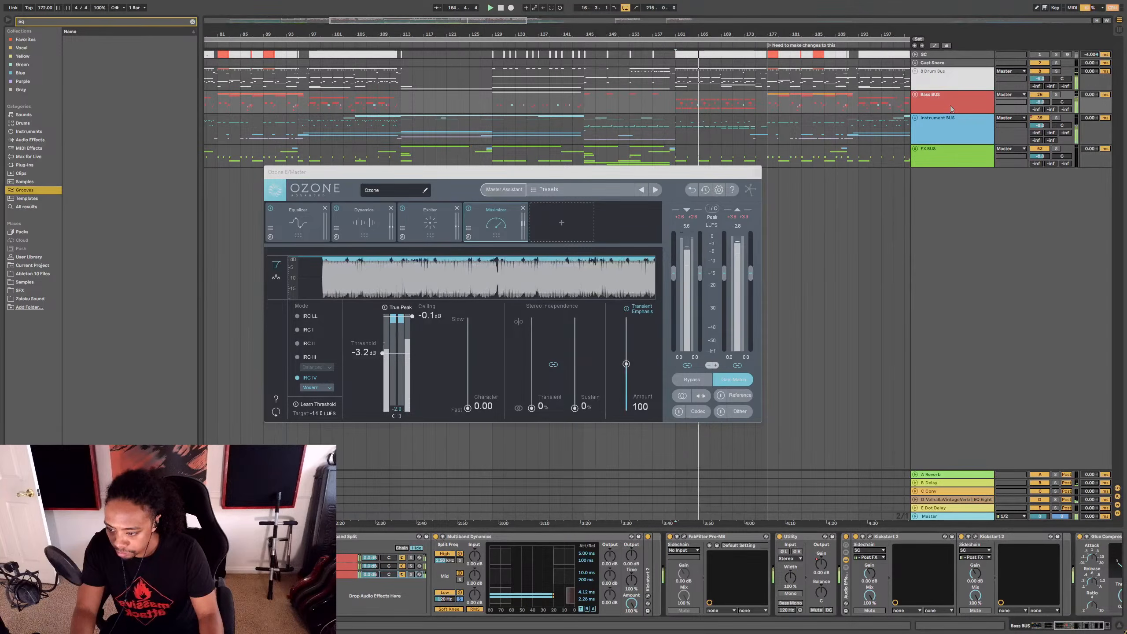
{"action": "left_click", "coordinate": [683, 537]}
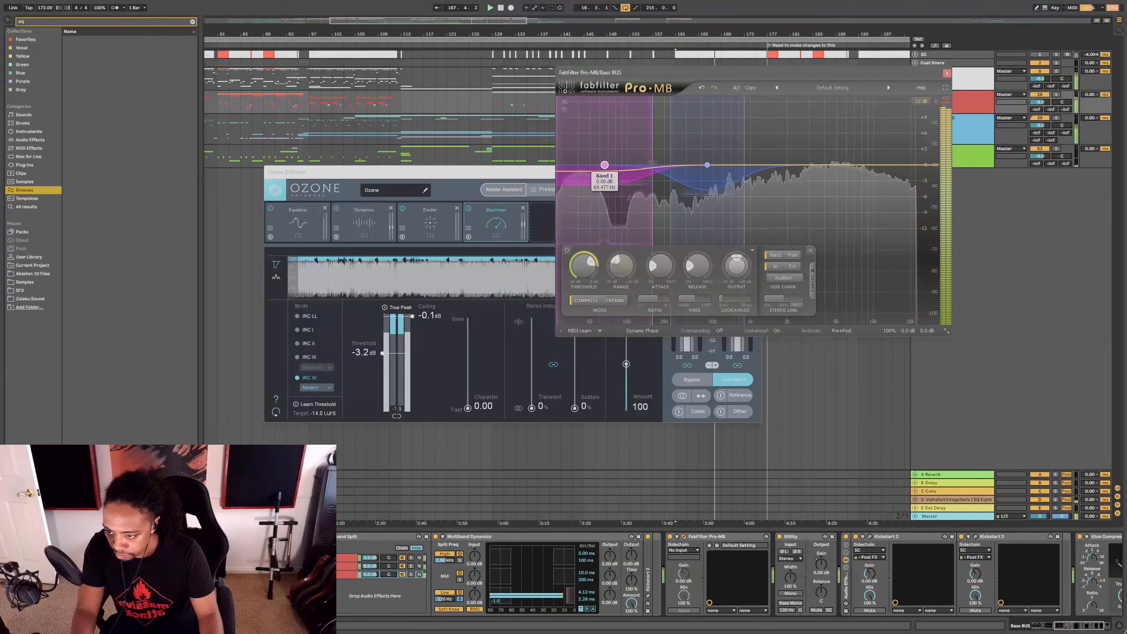
{"action": "left_click_drag", "start_coordinate": [622, 274], "coordinate": [622, 280]}
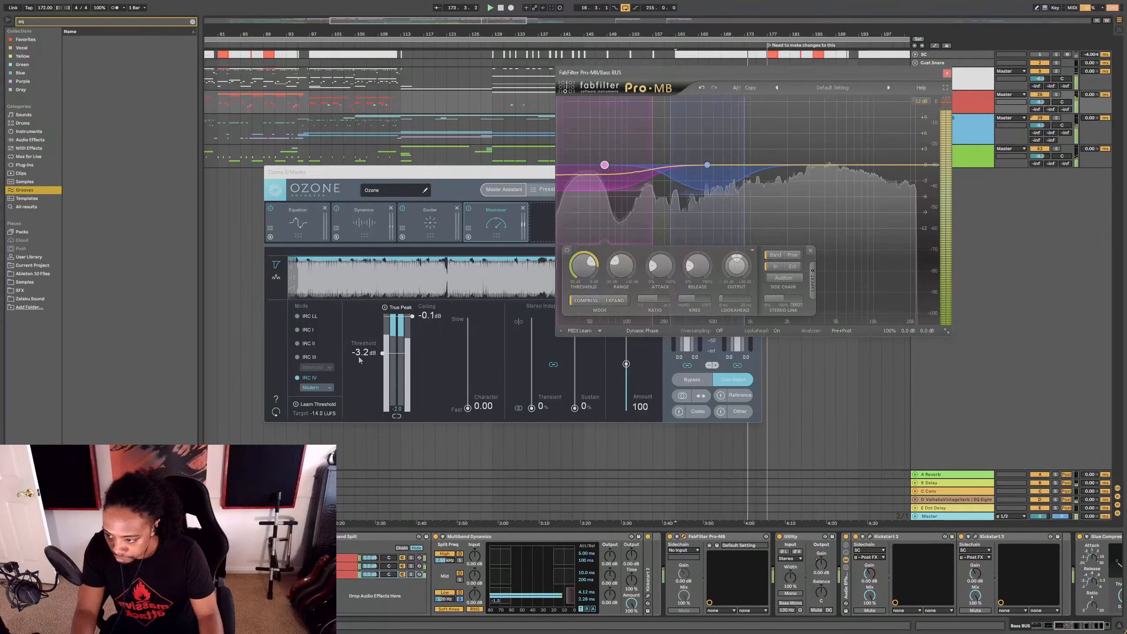
Step: Set the Ozone Maximizer threshold on the master to -3.4 dB, close the Pro-MB window and stop playback
{"action": "left_click_drag", "start_coordinate": [358, 356], "coordinate": [363, 356]}
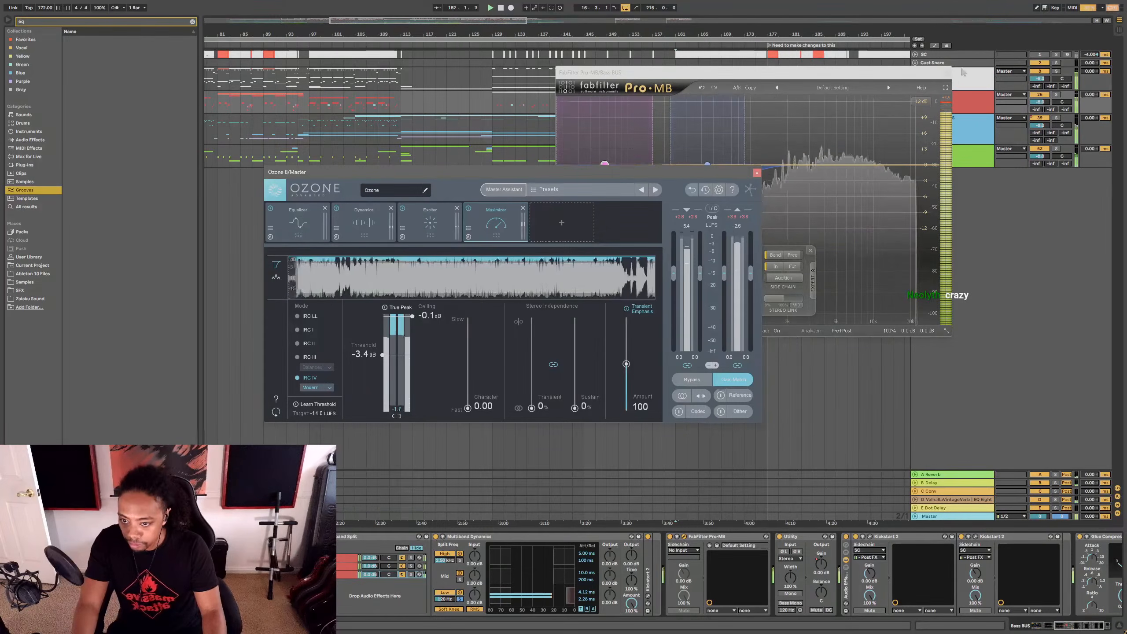
{"action": "left_click", "coordinate": [947, 72]}
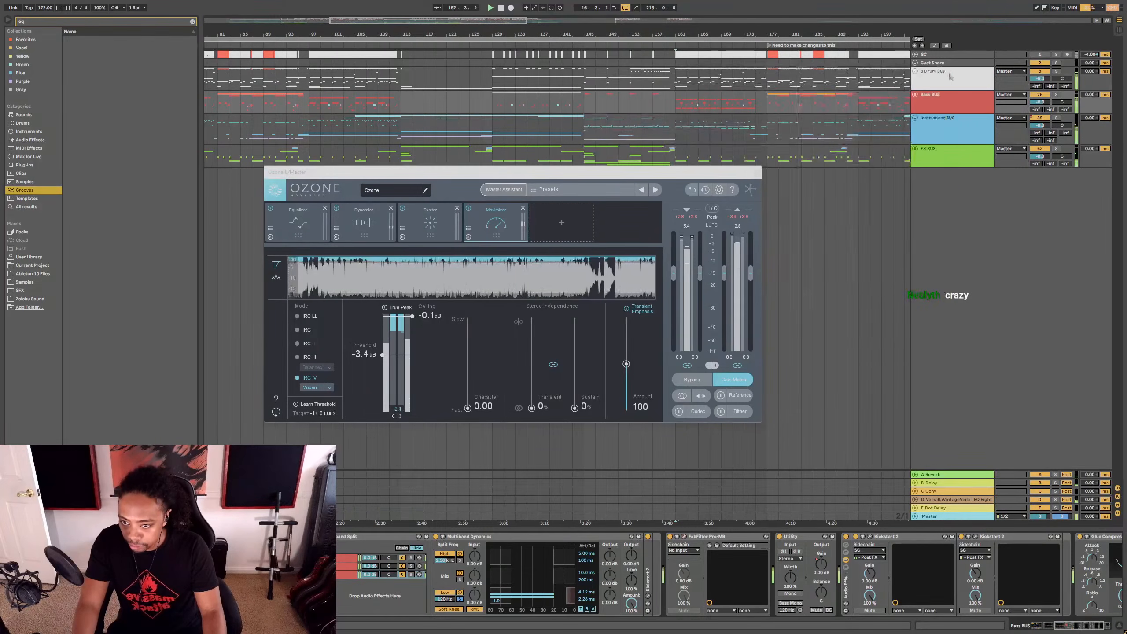
{"action": "left_click", "coordinate": [769, 129]}
{"action": "key", "text": "space"}
Step: Unfold the Instrument BUS group at bar 177 and close the Ozone window
{"action": "left_click", "coordinate": [770, 128]}
{"action": "left_click", "coordinate": [915, 118]}
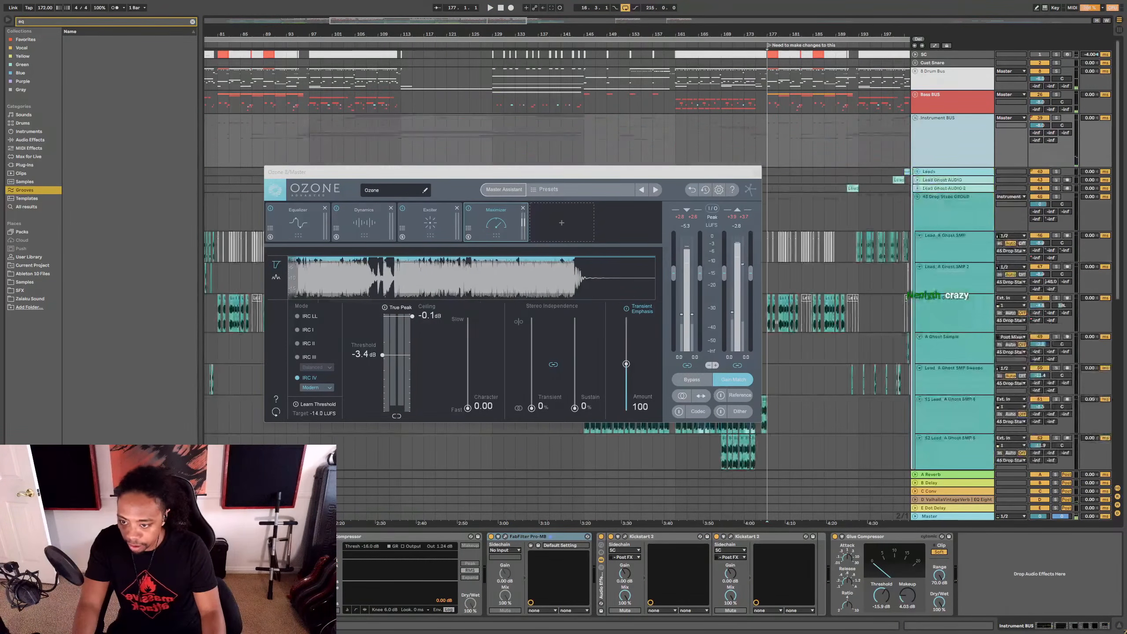
{"action": "left_click", "coordinate": [756, 172]}
{"action": "left_click_drag", "start_coordinate": [801, 31], "coordinate": [801, 69]}
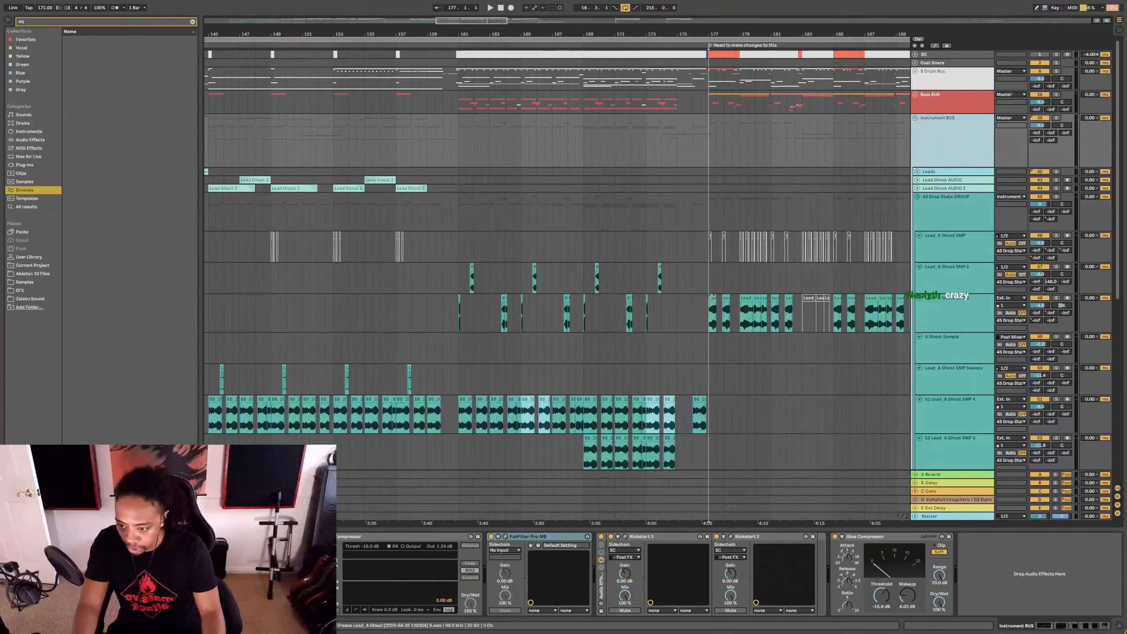
Step: Solo the Lead_A Ghost SMP 3 track and audition its clips from bar 177 while reviewing its effect chain
{"action": "left_click", "coordinate": [712, 298]}
{"action": "key", "text": "s"}
{"action": "key", "text": "space"}
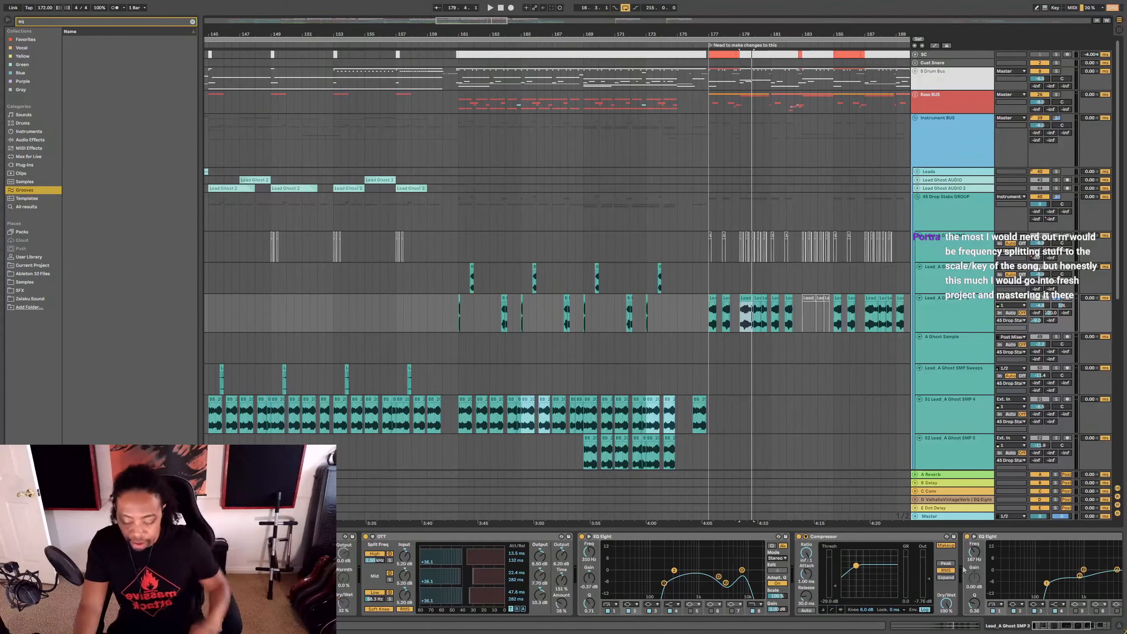
{"action": "scroll", "coordinate": [939, 551], "scroll_direction": "right", "scroll_amount": 8}
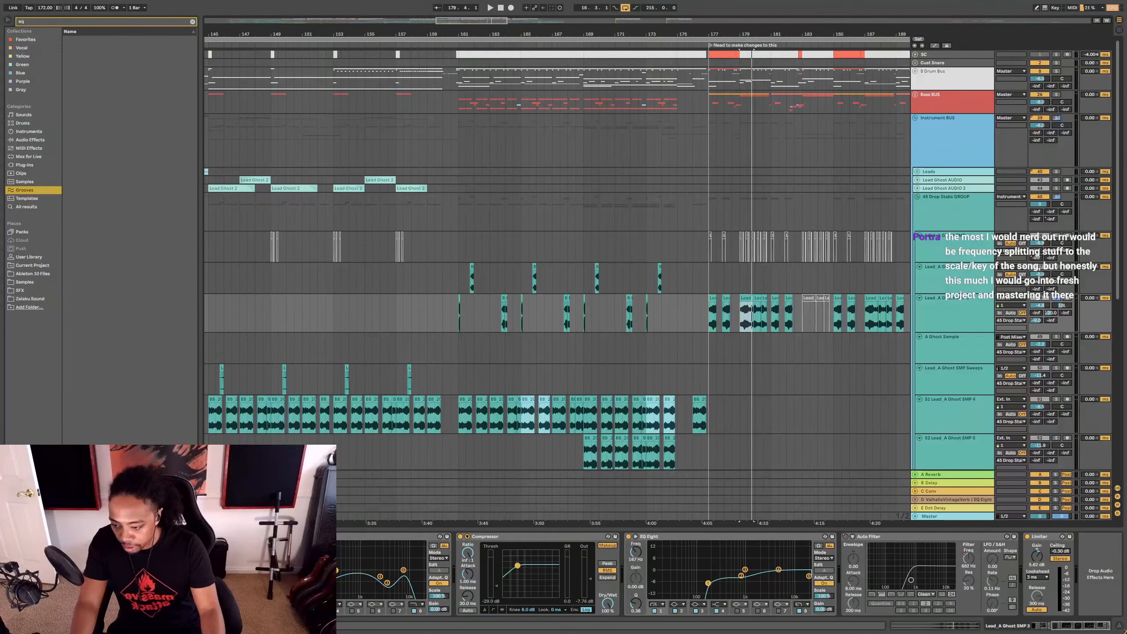
{"action": "key", "text": "space"}
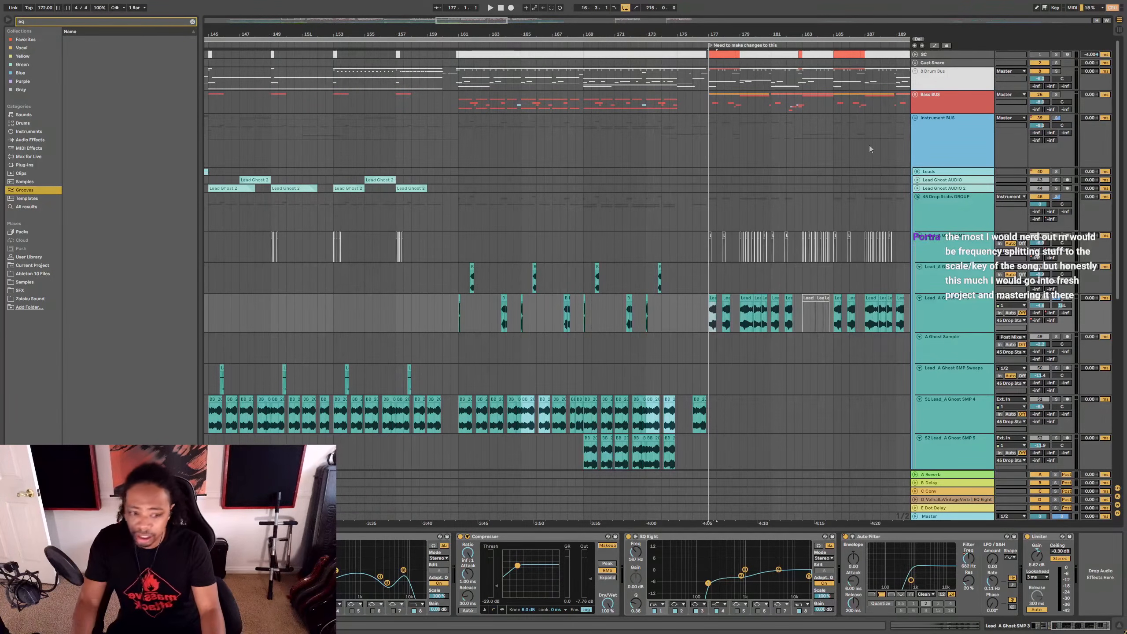
{"action": "left_click_drag", "start_coordinate": [758, 35], "coordinate": [719, 289]}
{"action": "key", "text": "space"}
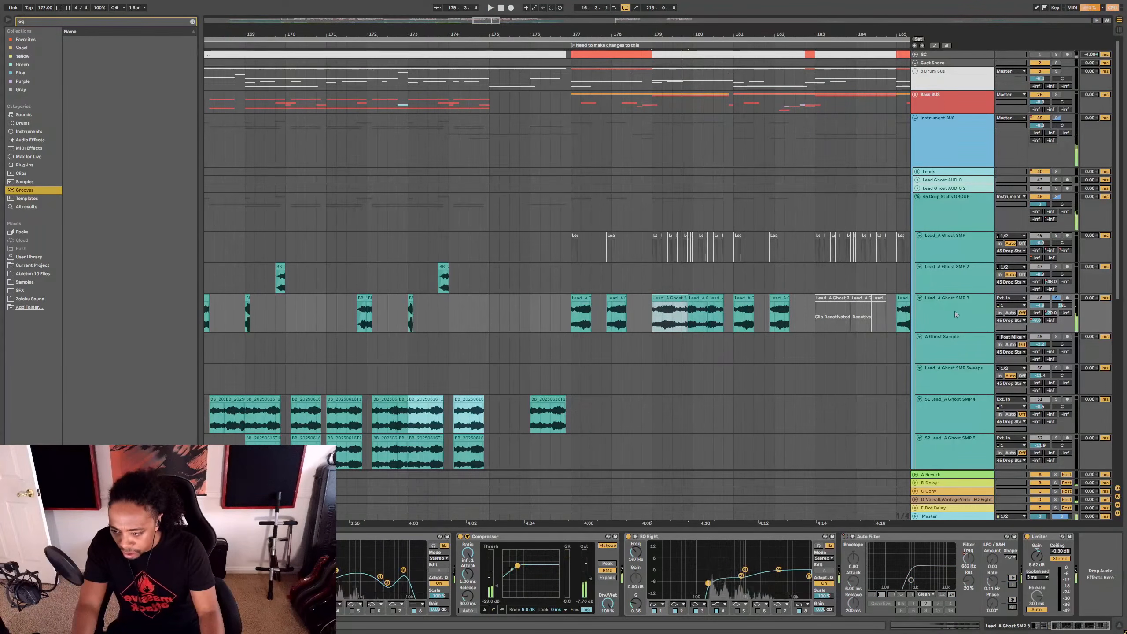
Step: Try the kHs Ring Mod VST3 between the Compressor and the EQ Eight after it on the soloed lead track
{"action": "left_click_drag", "start_coordinate": [747, 31], "coordinate": [881, 294]}
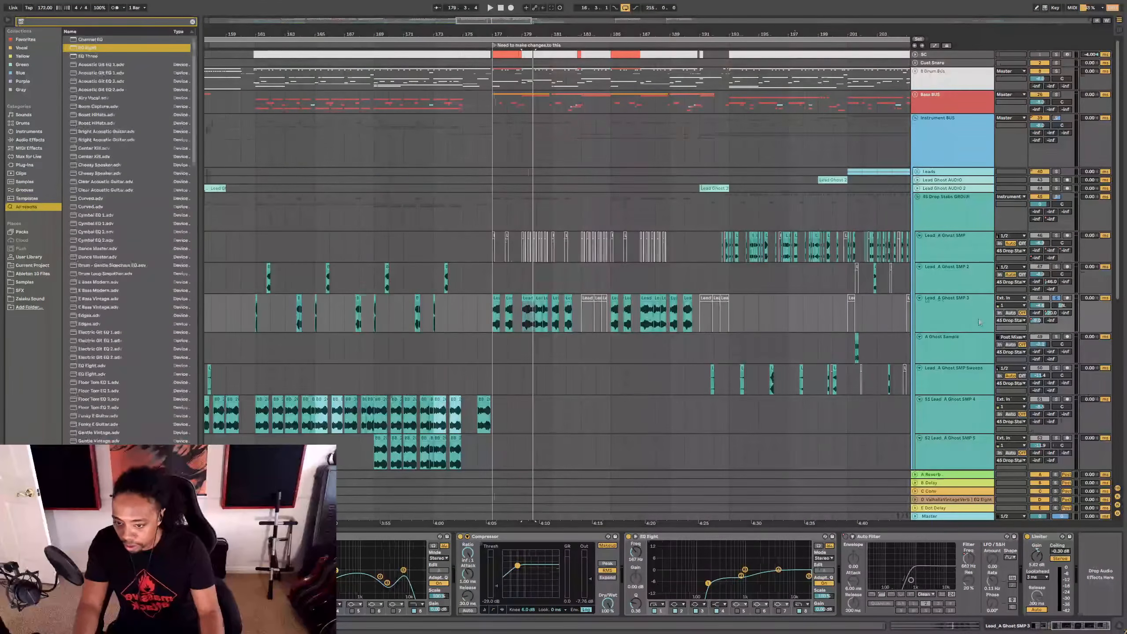
{"action": "type", "text": "ring mod"}
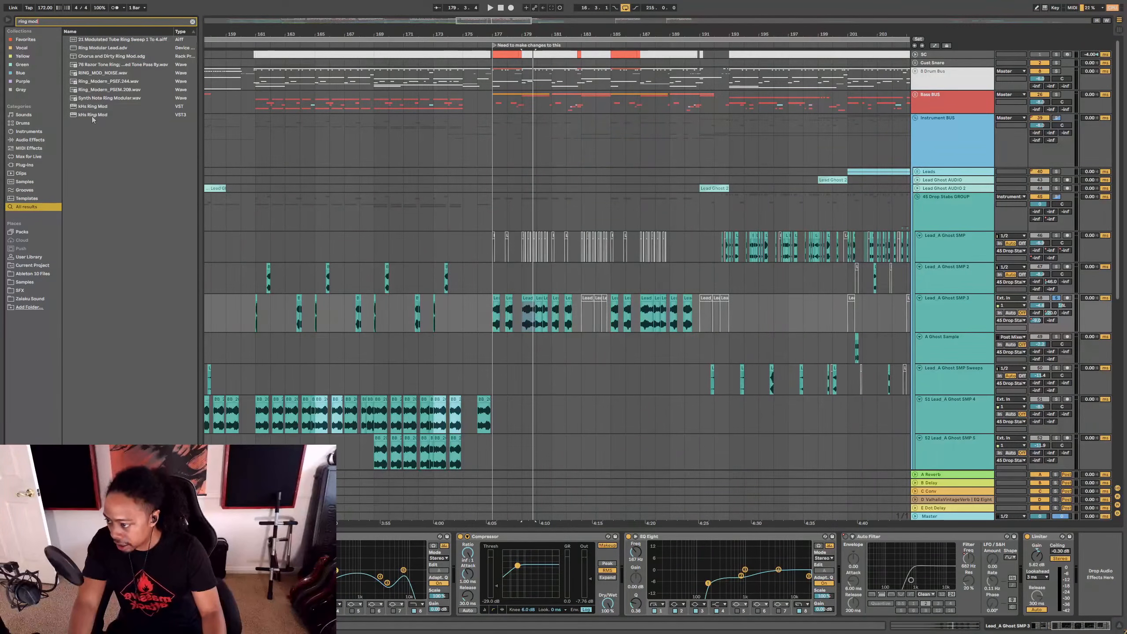
{"action": "left_click_drag", "start_coordinate": [91, 115], "coordinate": [706, 584]}
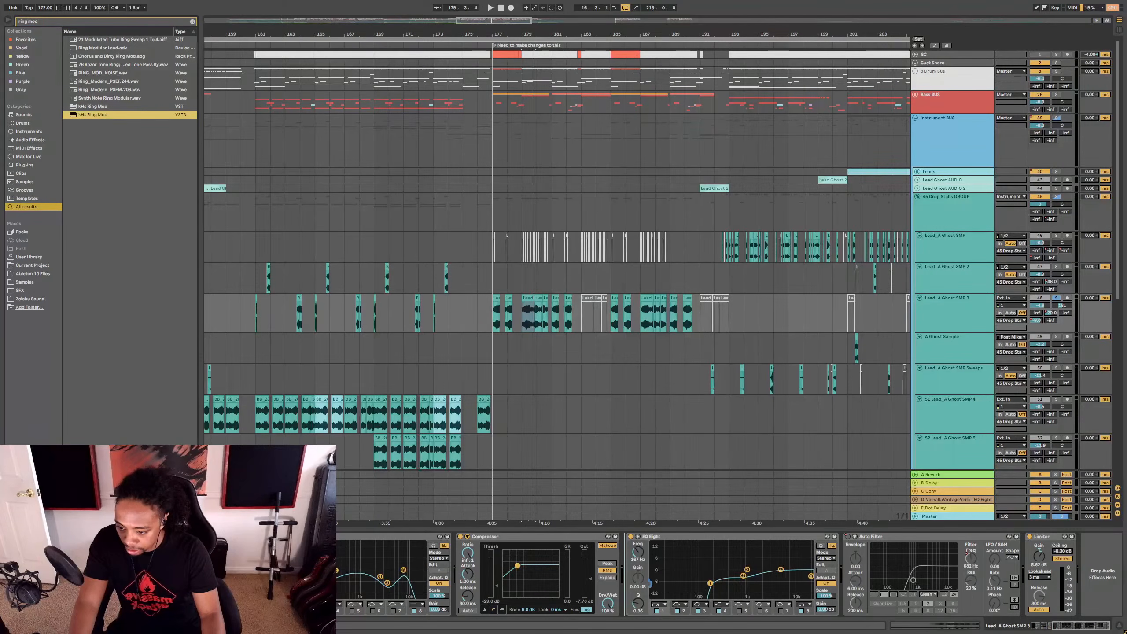
{"action": "left_click_drag", "start_coordinate": [626, 630], "coordinate": [546, 621]}
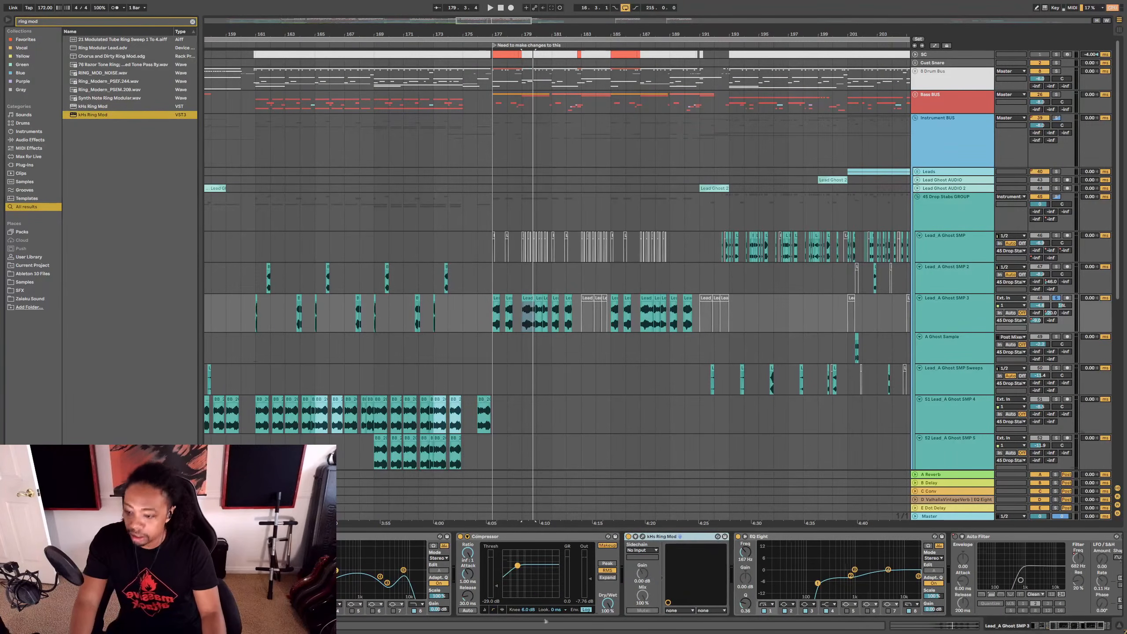
{"action": "left_click", "coordinate": [642, 537]}
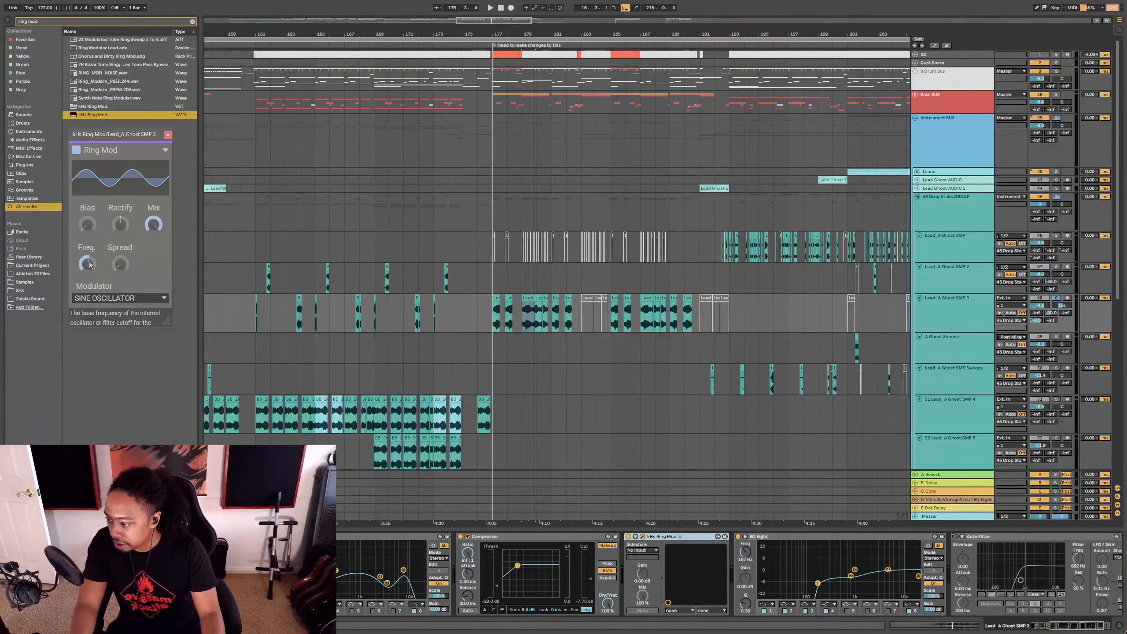
{"action": "left_click", "coordinate": [168, 134]}
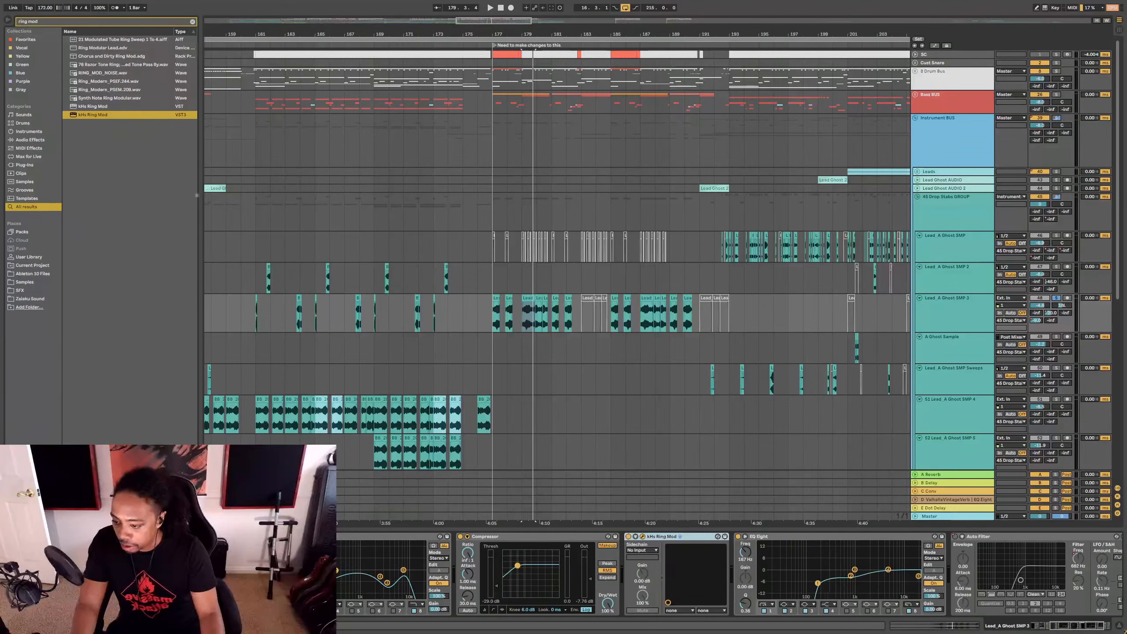
{"action": "key", "text": "Delete"}
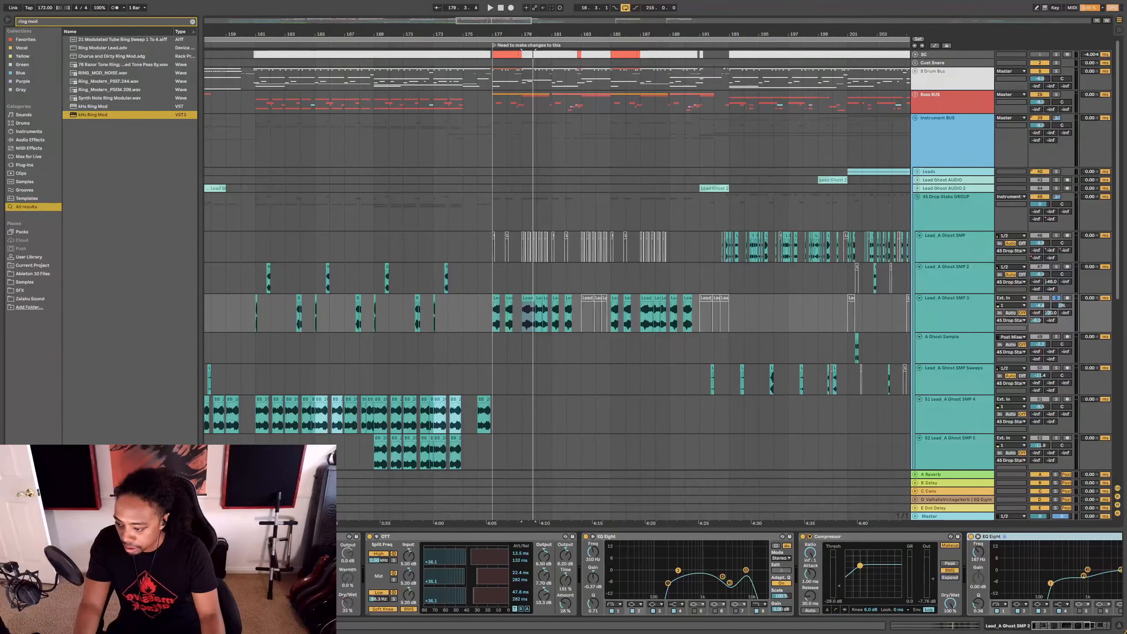
Step: Search for "ring mod" and insert kHs Ring Mod between the first EQ Eight and the Compressor on the lead track
{"action": "key", "text": "ctrl+a"}
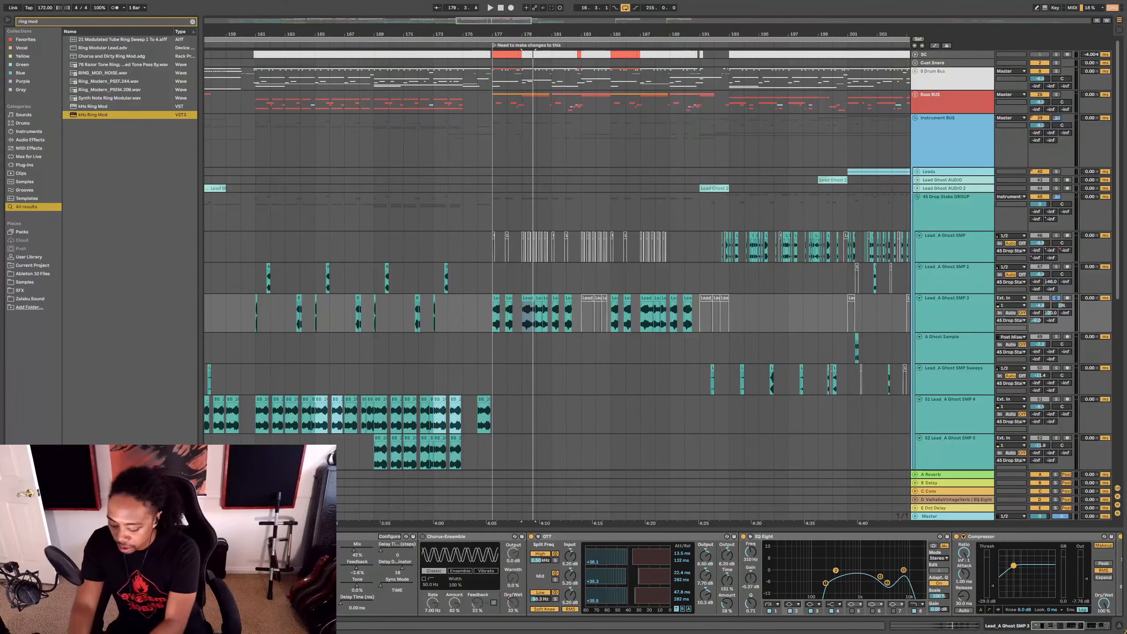
{"action": "left_click_drag", "start_coordinate": [93, 114], "coordinate": [361, 536]}
{"action": "type", "text": "r"}
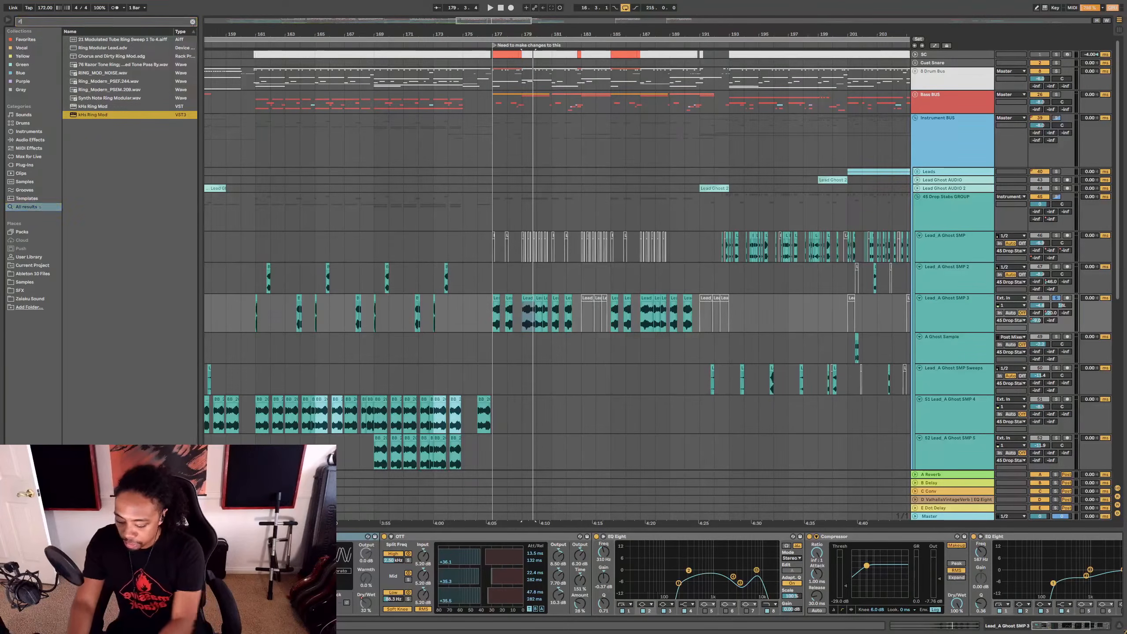
{"action": "type", "text": "ing mod"}
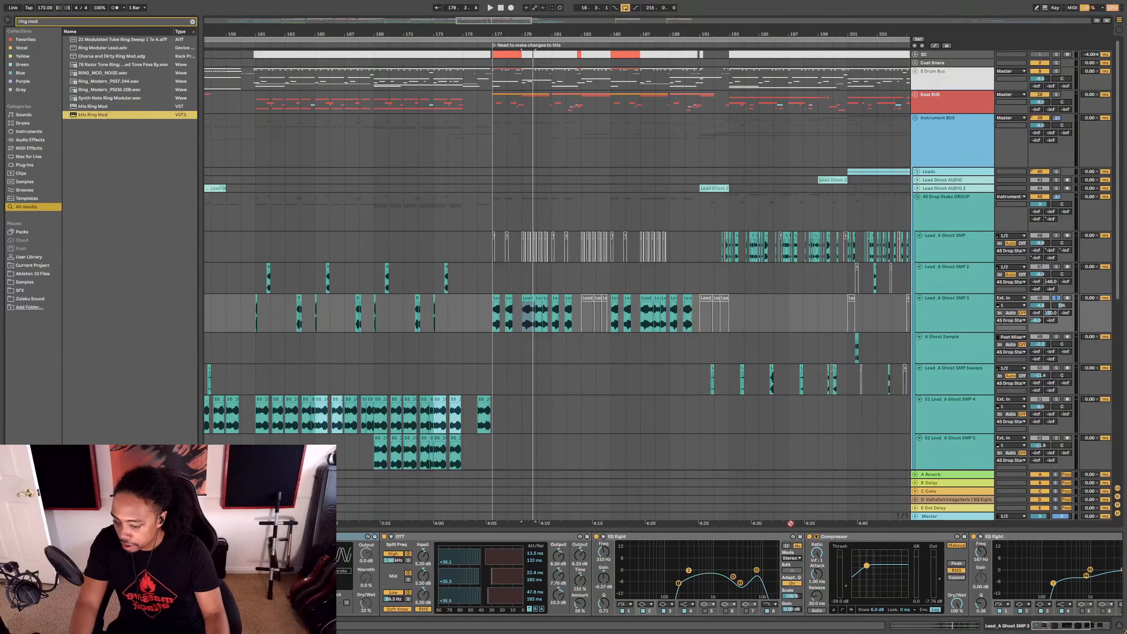
{"action": "left_click_drag", "start_coordinate": [791, 523], "coordinate": [813, 568]}
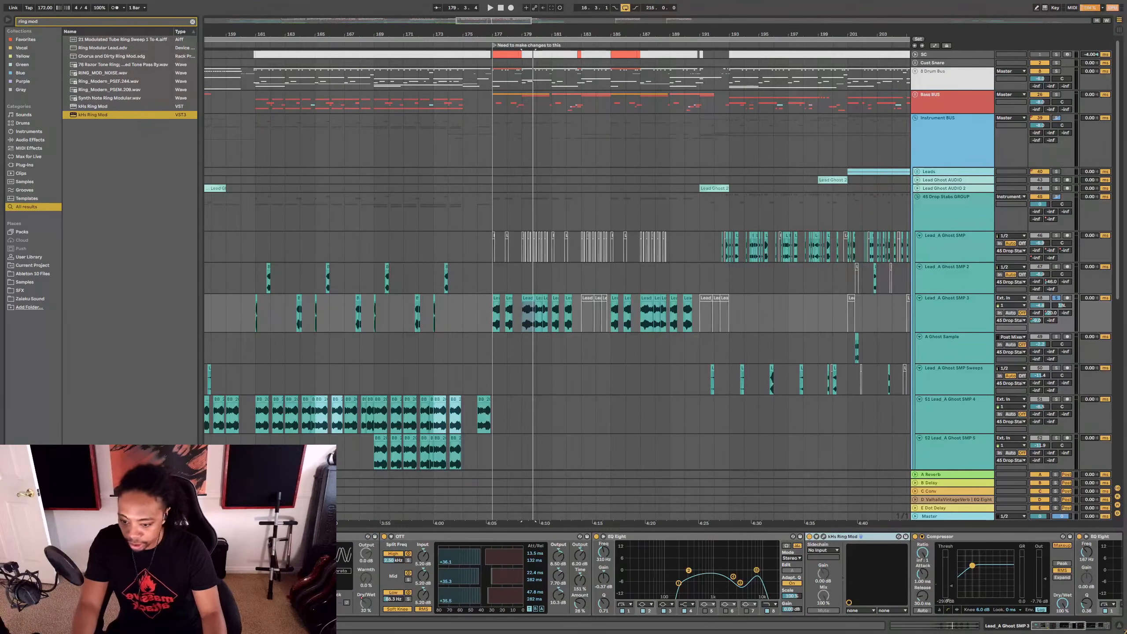
Step: Audition the lead from bar 177 and raise the Ring Mod's Bias to about 50 %
{"action": "left_click", "coordinate": [496, 299]}
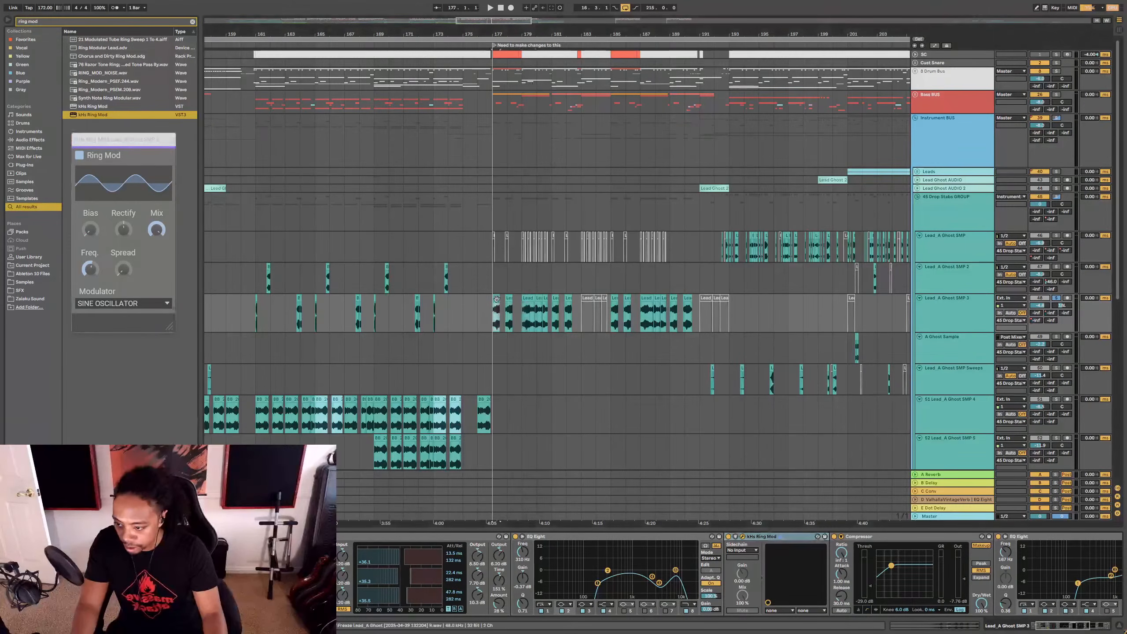
{"action": "key", "text": "space"}
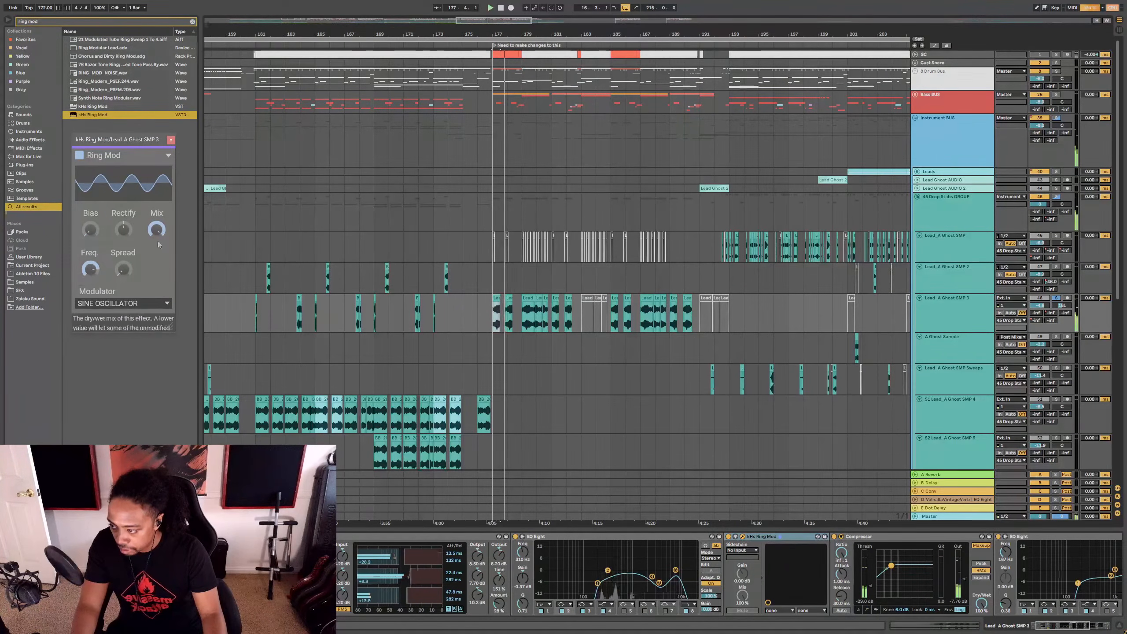
{"action": "key", "text": "space"}
{"action": "left_click_drag", "start_coordinate": [90, 229], "coordinate": [91, 181]}
{"action": "key", "text": "space"}
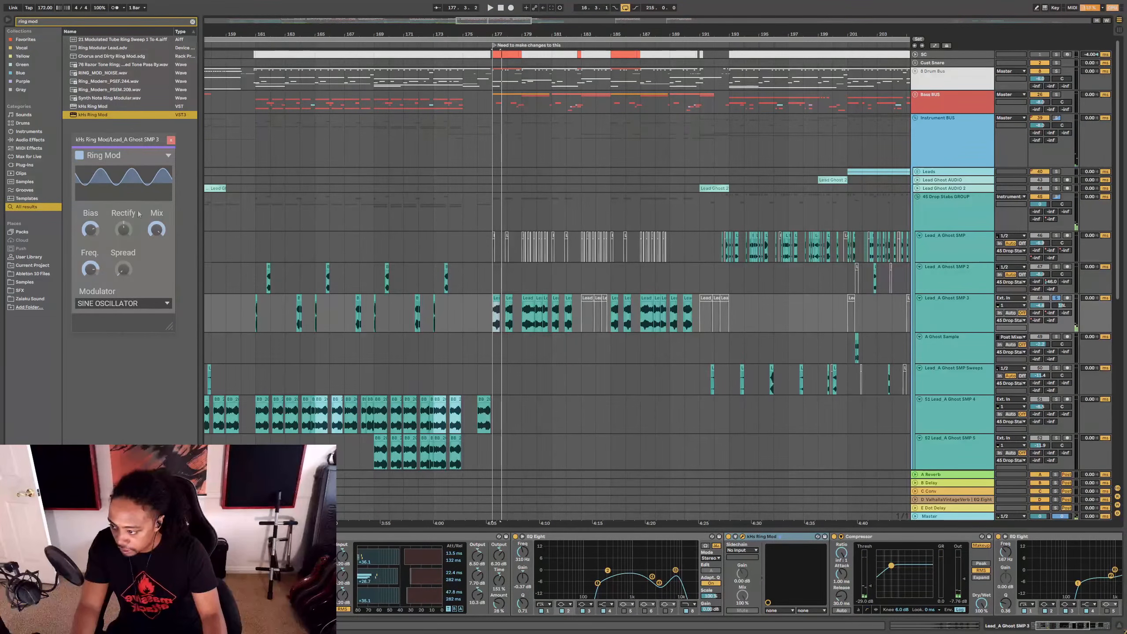
Step: Increase the Ring Mod's Spread and lower its frequency to about 202 Hz while auditioning the lead
{"action": "key", "text": "space"}
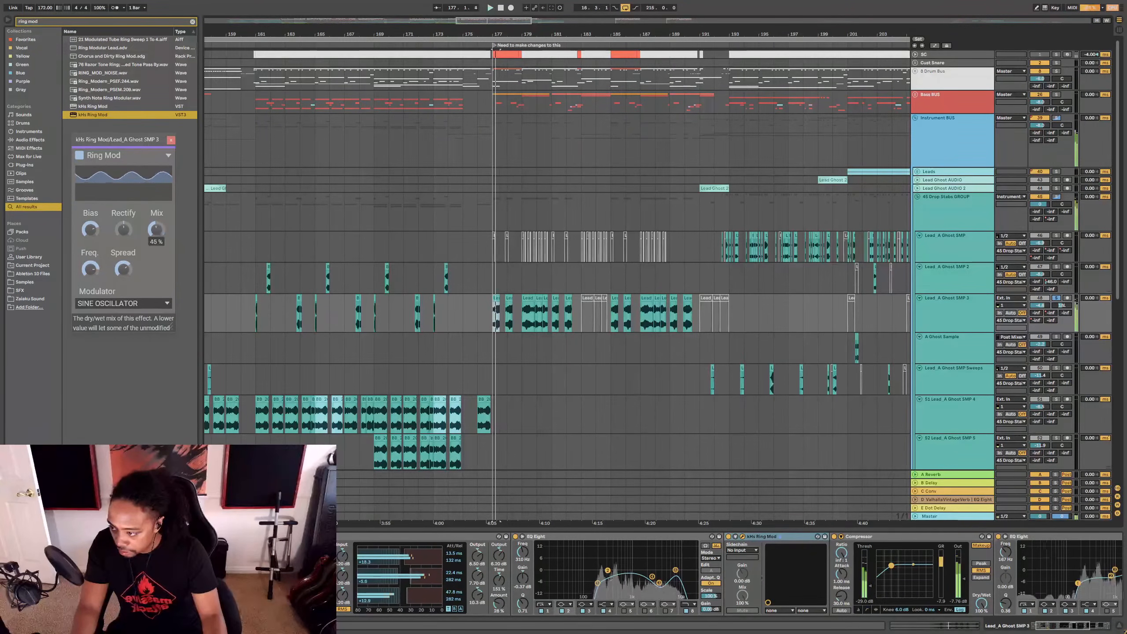
{"action": "key", "text": "space"}
{"action": "key", "text": "space"}
{"action": "left_click_drag", "start_coordinate": [91, 269], "coordinate": [90, 254]}
{"action": "key", "text": "space"}
{"action": "key", "text": "space"}
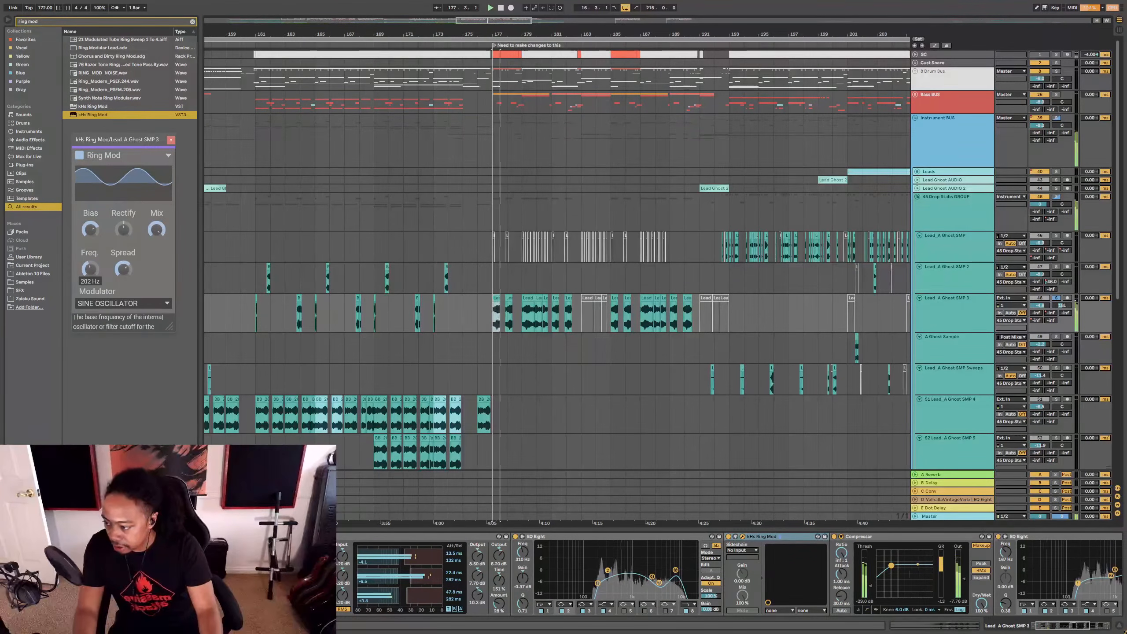
{"action": "left_click_drag", "start_coordinate": [90, 270], "coordinate": [90, 288]}
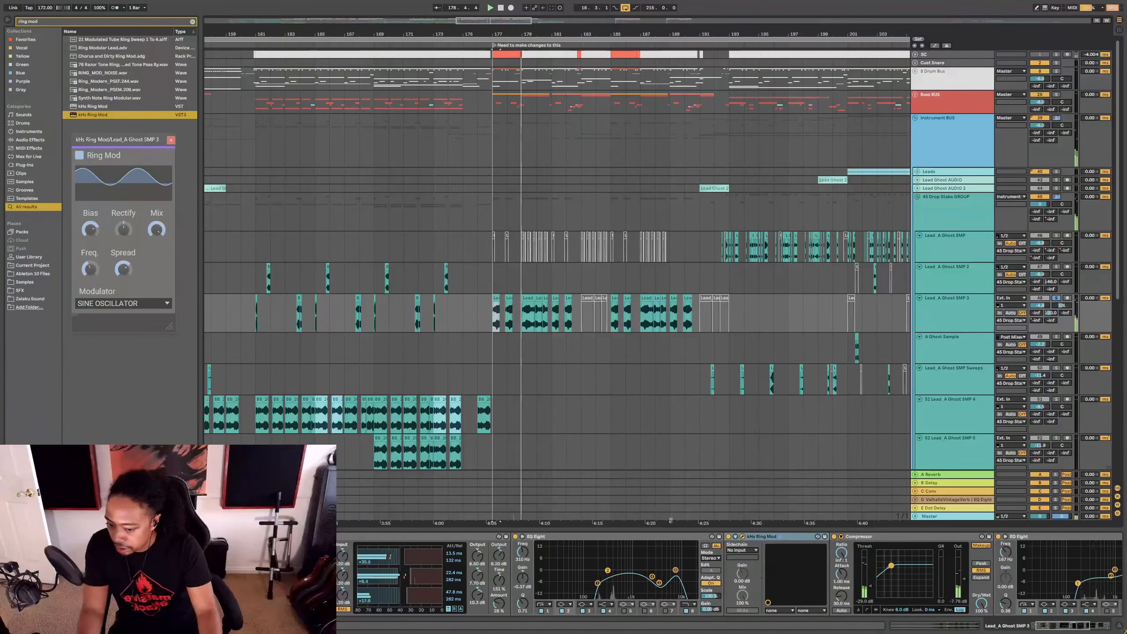
Step: Move the Ring Mod behind the Compressor and raise its Bias to about 96 % during playback
{"action": "left_click_drag", "start_coordinate": [731, 550], "coordinate": [359, 550]}
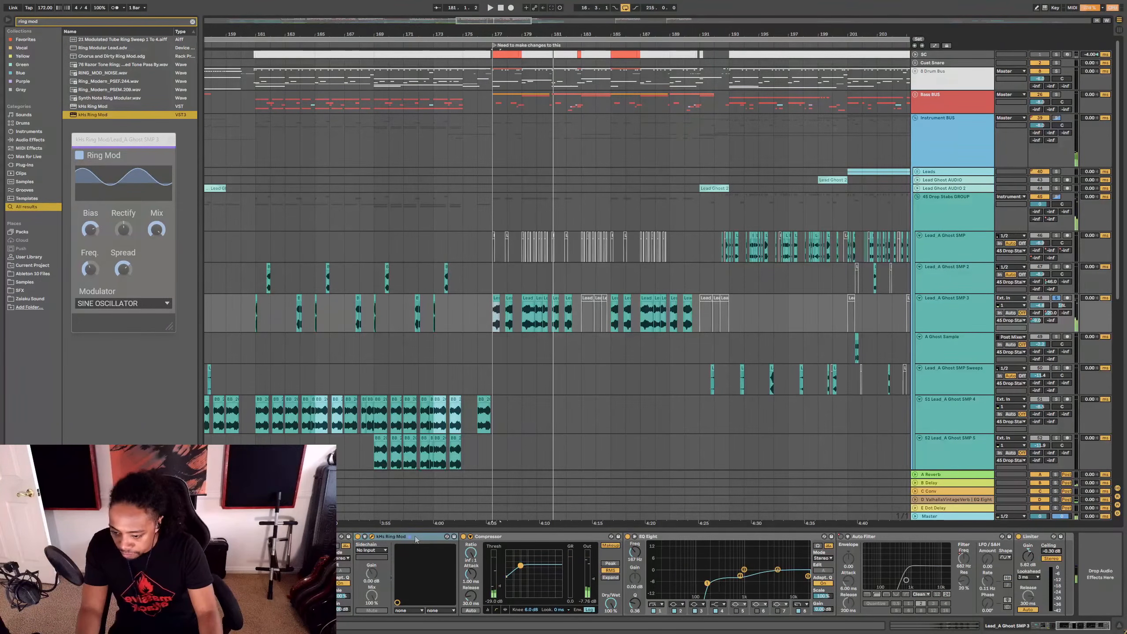
{"action": "mouse_move", "coordinate": [416, 538]}
{"action": "left_mouse_down"}
{"action": "mouse_move", "coordinate": [673, 572]}
{"action": "mouse_move", "coordinate": [626, 572]}
{"action": "left_mouse_up"}
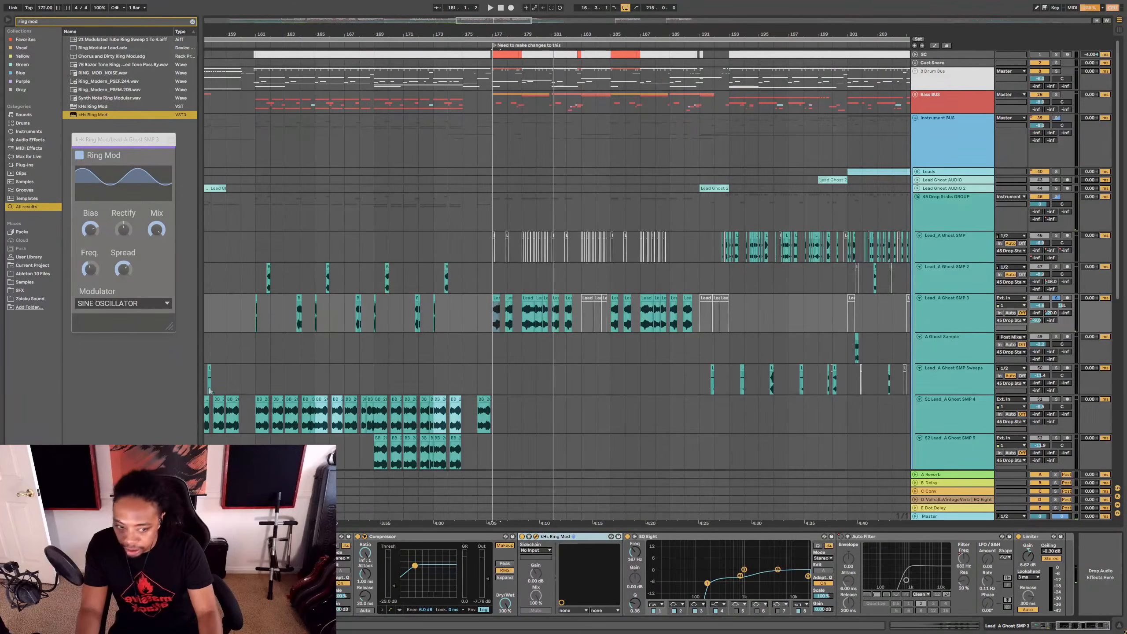
{"action": "left_click", "coordinate": [89, 231]}
{"action": "key", "text": "space"}
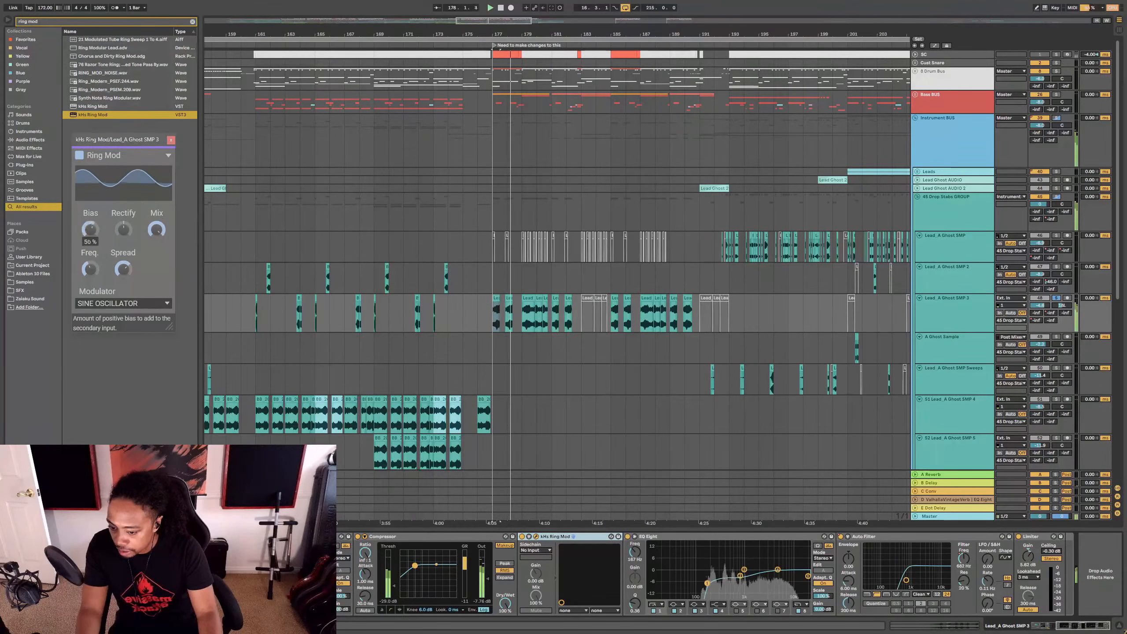
{"action": "left_click_drag", "start_coordinate": [90, 229], "coordinate": [90, 194]}
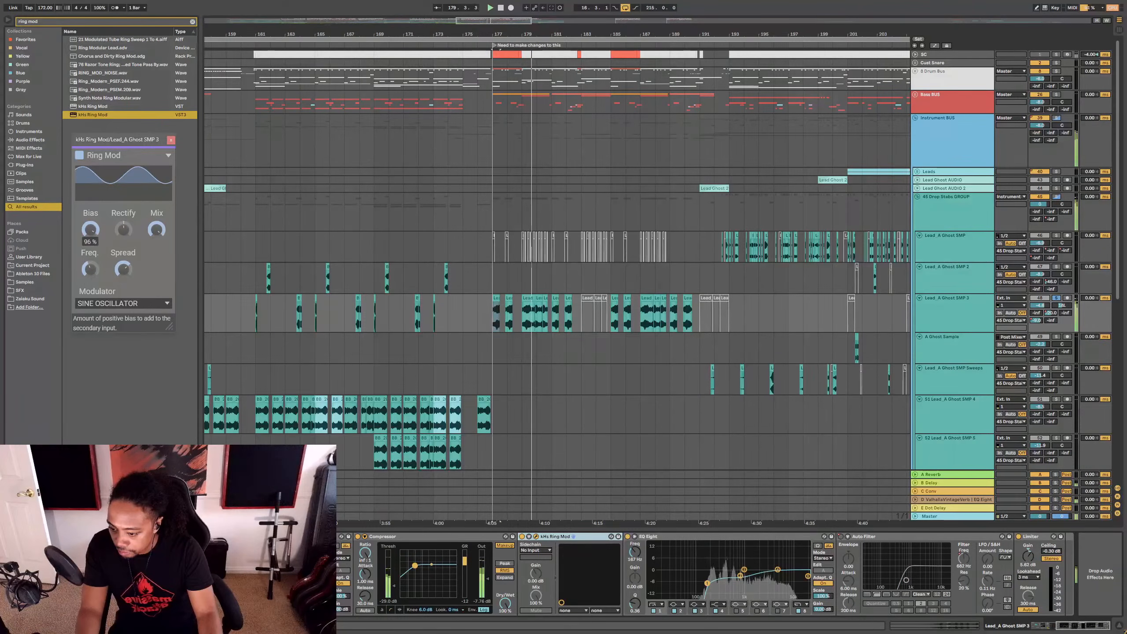
{"action": "key", "text": "space"}
{"action": "scroll", "coordinate": [665, 573], "scroll_direction": "left", "scroll_amount": 1}
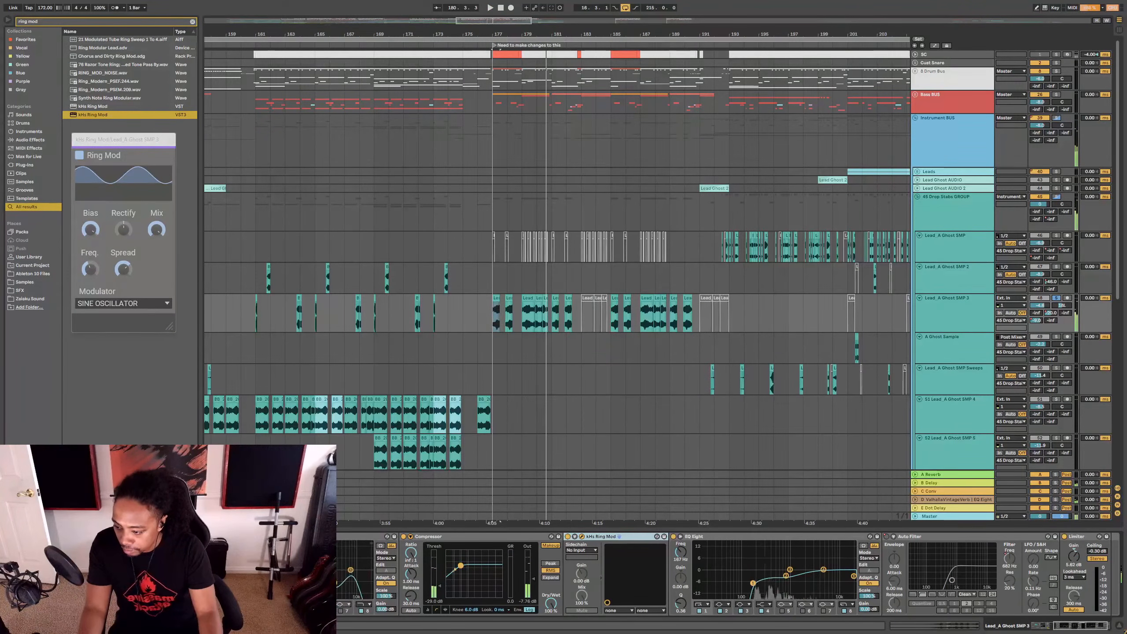
Step: Audition the lead from bar 177, lowering the Ring Mod's Bias to about 20 % and setting Rectify to 100 %
{"action": "left_click", "coordinate": [320, 536]}
{"action": "scroll", "coordinate": [666, 573], "scroll_direction": "right", "scroll_amount": 5}
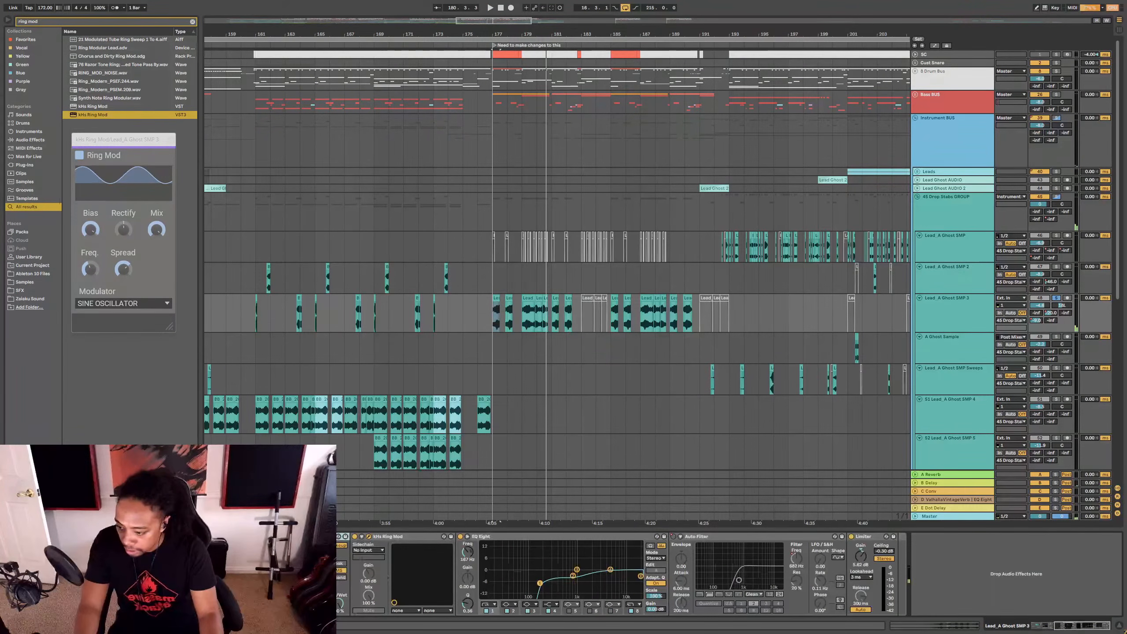
{"action": "key", "text": "space"}
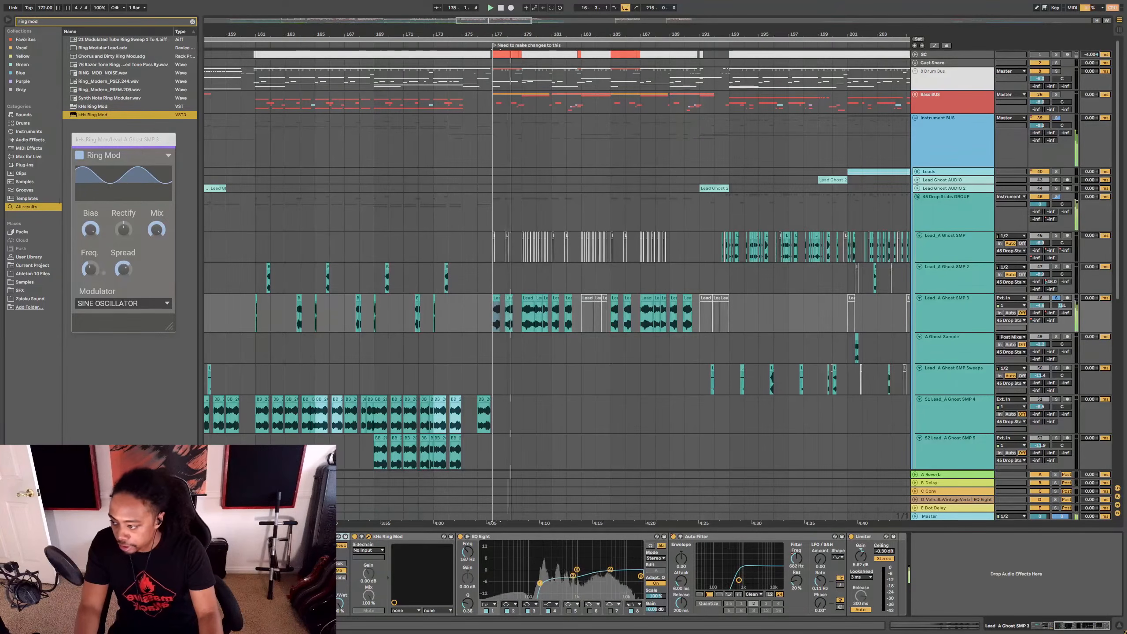
{"action": "left_click_drag", "start_coordinate": [91, 269], "coordinate": [90, 270]}
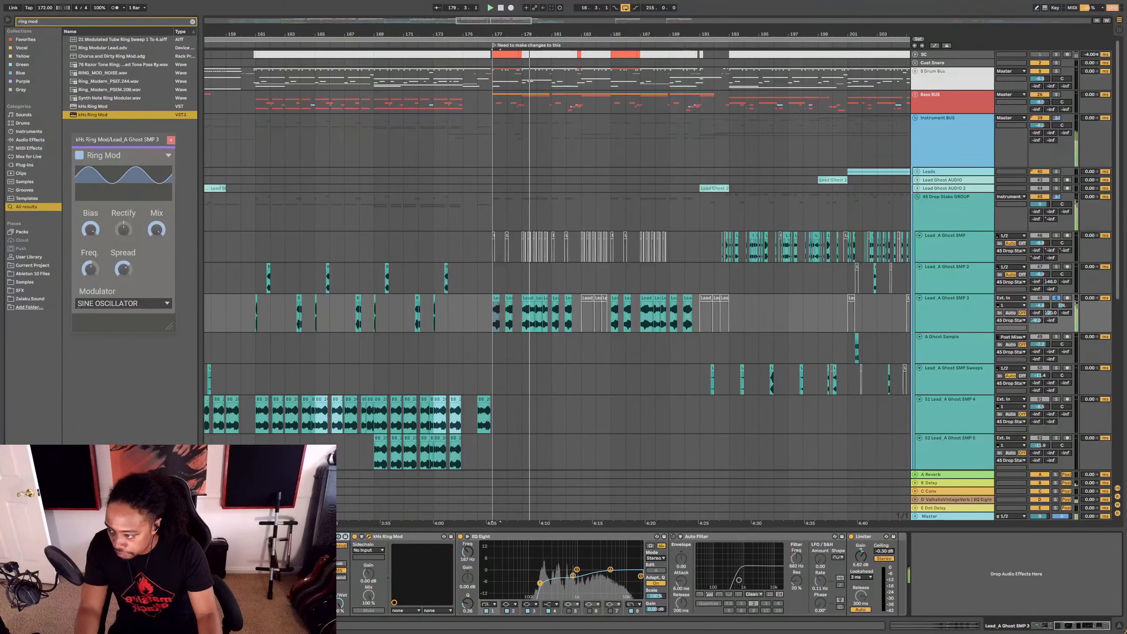
{"action": "key", "text": "space"}
{"action": "key", "text": "space"}
{"action": "left_click_drag", "start_coordinate": [90, 230], "coordinate": [128, 213]}
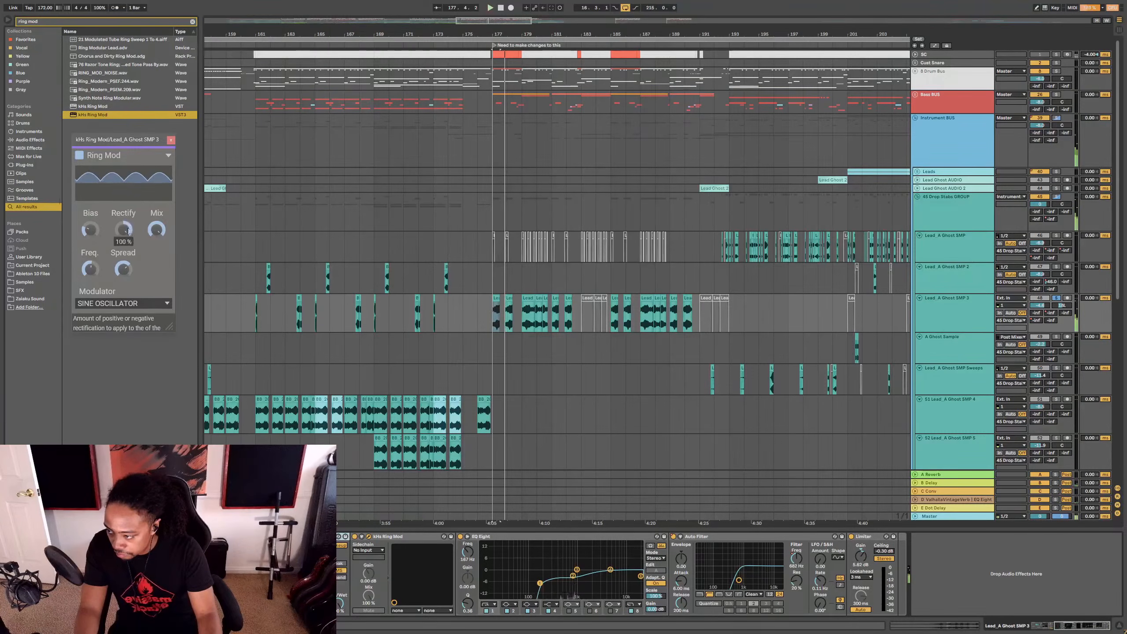
{"action": "left_click_drag", "start_coordinate": [91, 269], "coordinate": [90, 272]}
Step: Switch the Ring Mod's modulator to Band-Pass Noise and fine-tune its frequency and mix during playback
{"action": "left_click", "coordinate": [123, 303]}
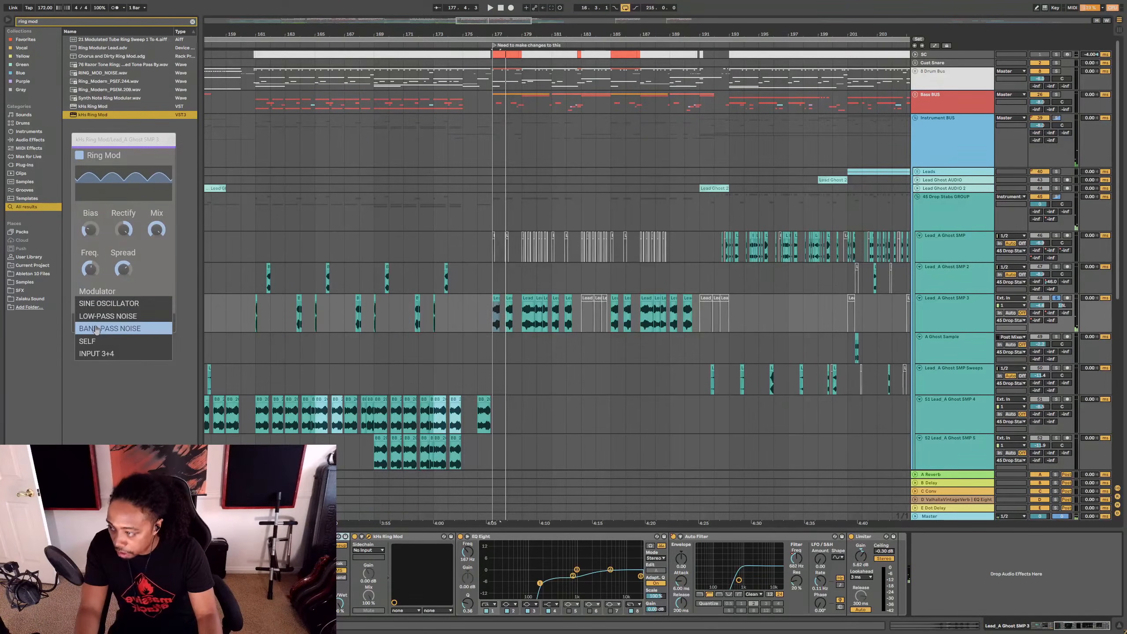
{"action": "left_click", "coordinate": [116, 329]}
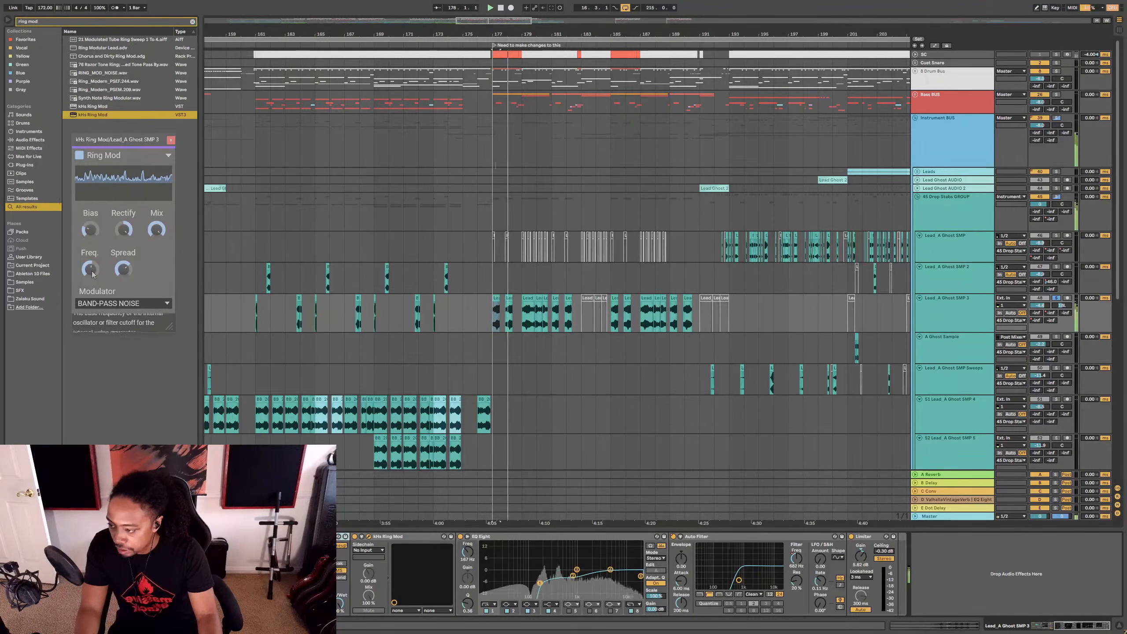
{"action": "left_click_drag", "start_coordinate": [91, 269], "coordinate": [90, 277]}
{"action": "left_click_drag", "start_coordinate": [157, 229], "coordinate": [156, 237]}
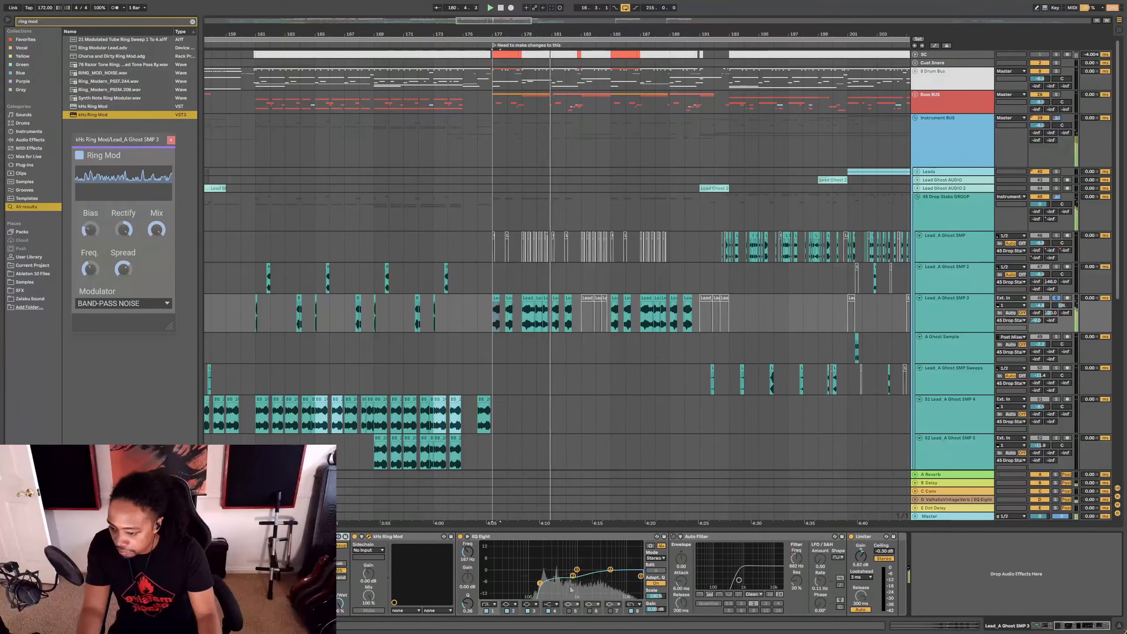
Step: Raise the low-cut of the EQ Eight behind the Ring Mod to about 1.67 kHz and move Auto Filter behind the Limiter
{"action": "left_click_drag", "start_coordinate": [539, 583], "coordinate": [611, 568]}
{"action": "key", "text": "space"}
{"action": "key", "text": "space"}
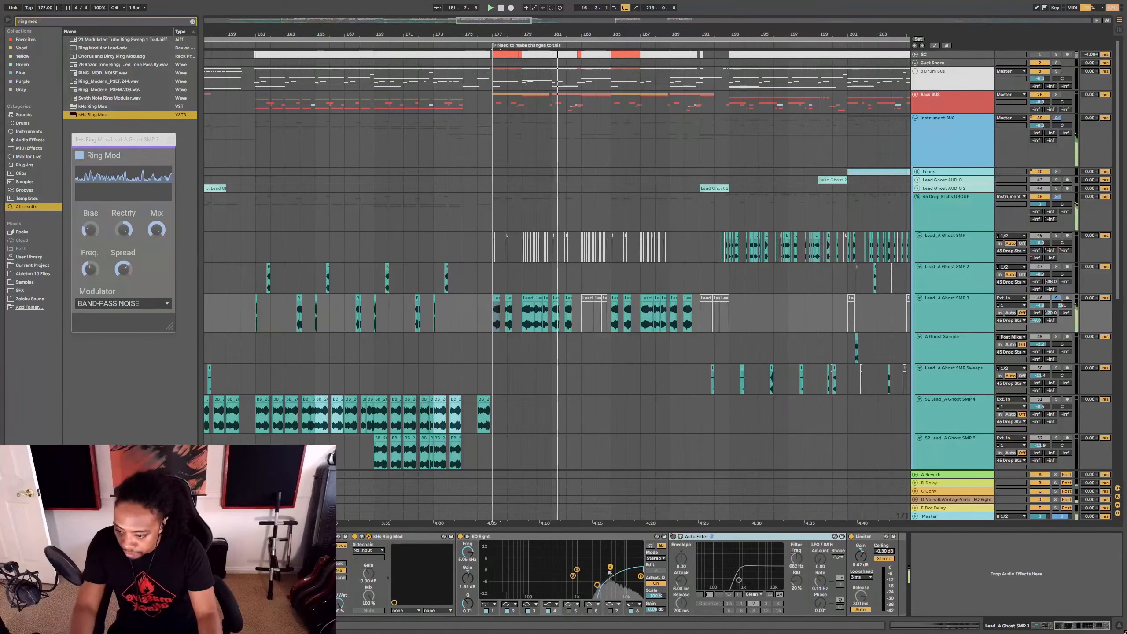
{"action": "left_click_drag", "start_coordinate": [712, 537], "coordinate": [776, 537]}
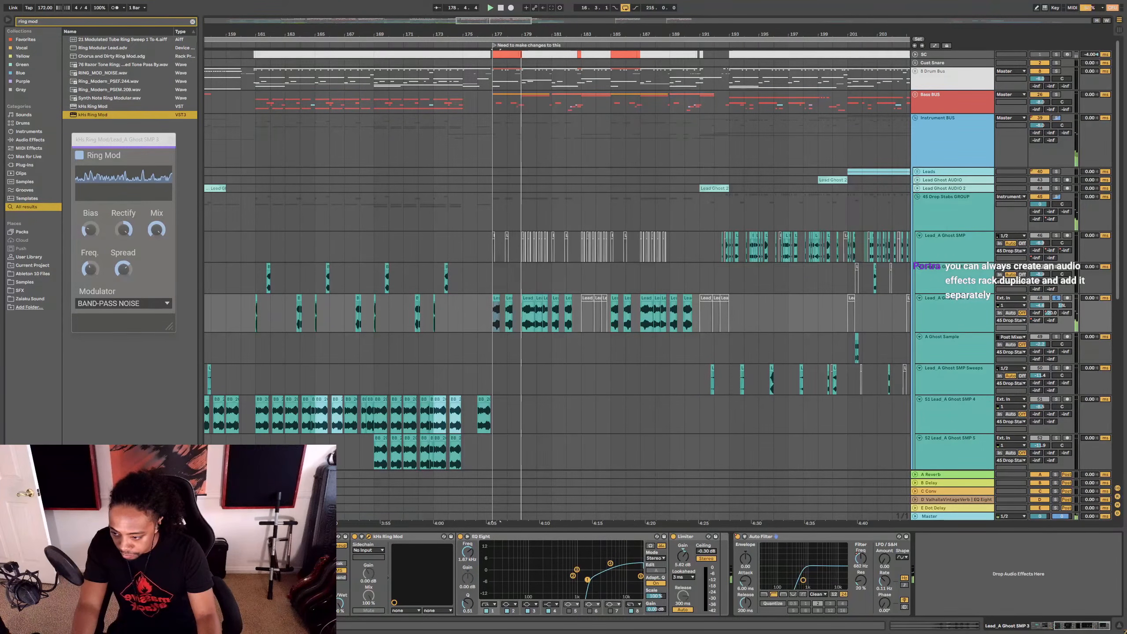
Step: Remove the EQ Eight ahead of the Compressor and bypass OTT on the lead track, restarting playback
{"action": "scroll", "coordinate": [776, 537], "scroll_direction": "up", "scroll_amount": 5}
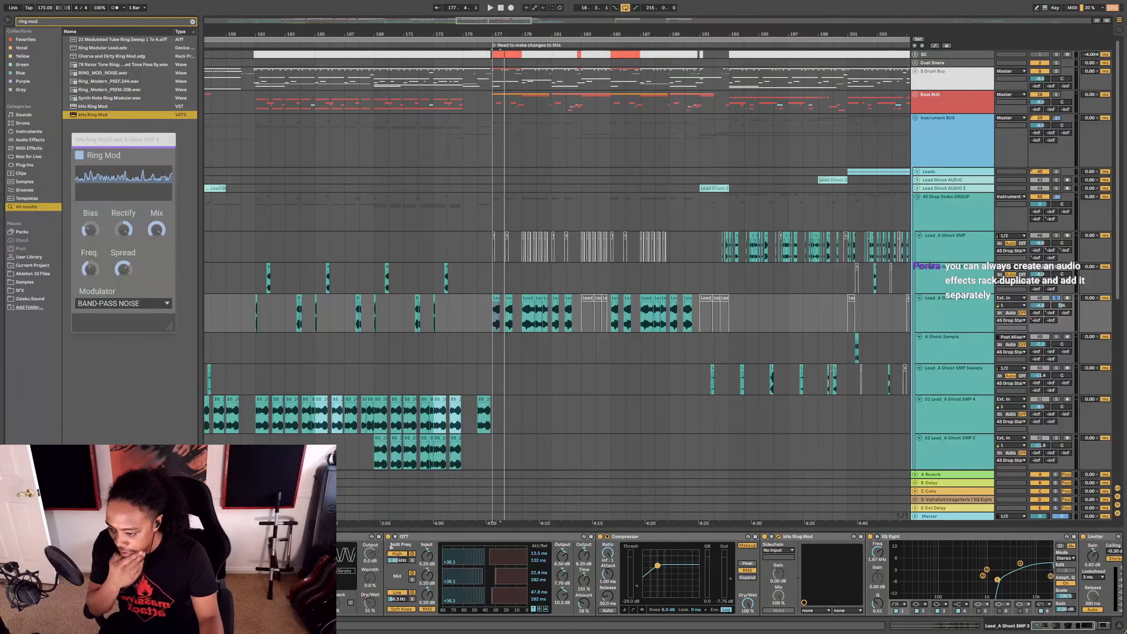
{"action": "left_click", "coordinate": [404, 537]}
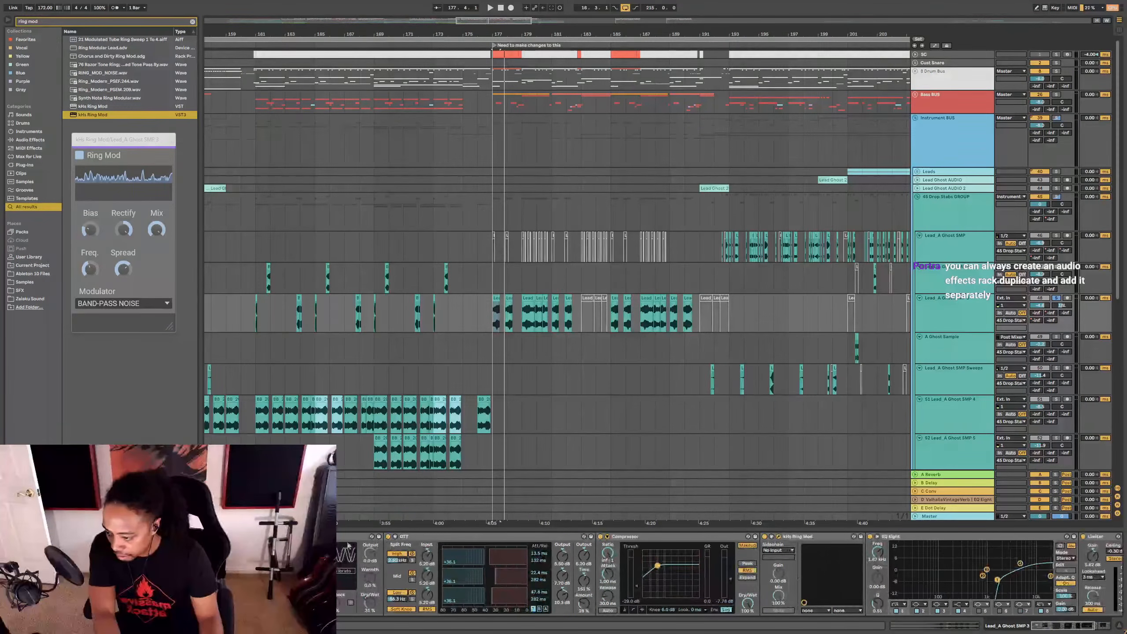
{"action": "left_click", "coordinate": [445, 538]}
{"action": "left_click", "coordinate": [387, 537]}
{"action": "key", "text": "space"}
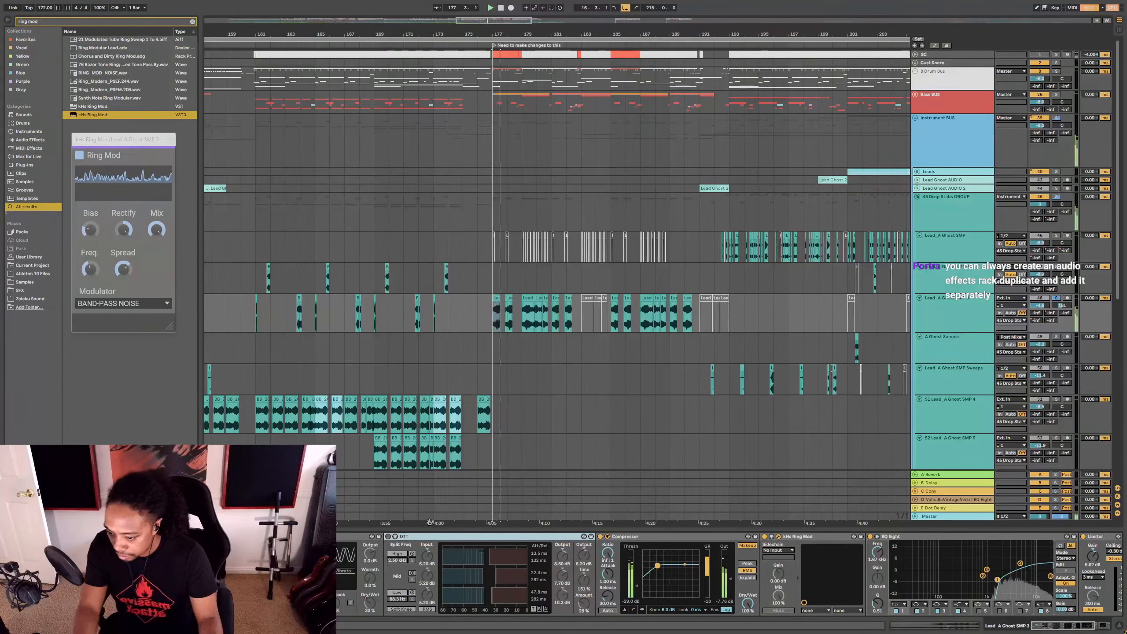
Step: Reduce the Ring Mod's Rectify to about 11 % and lower its Spread during playback, closing the plug-in window
{"action": "left_click", "coordinate": [90, 229]}
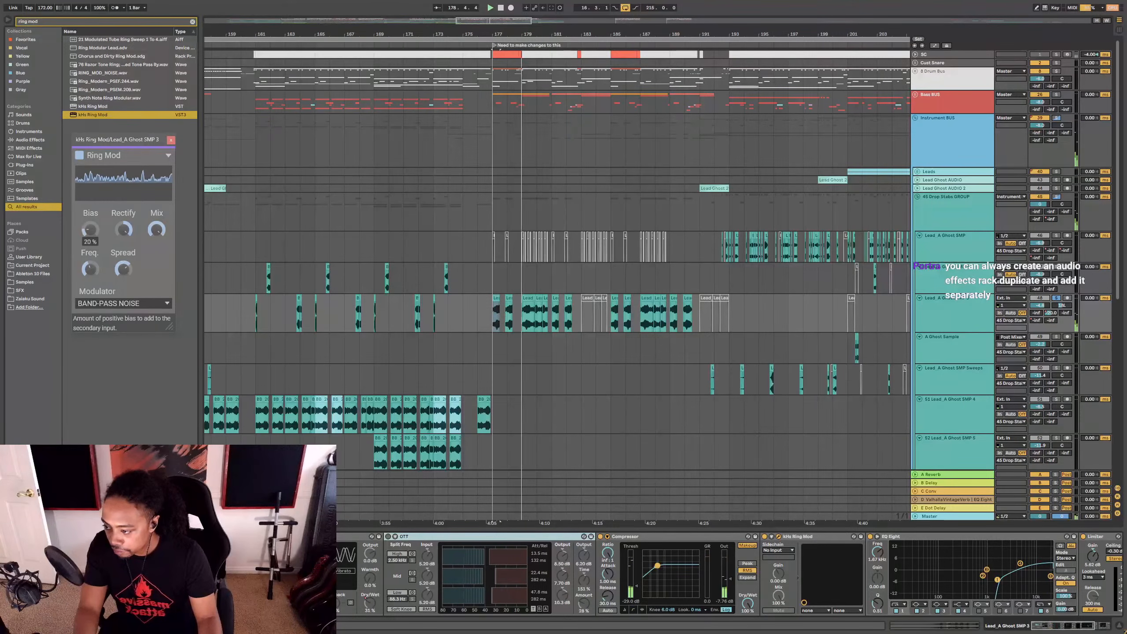
{"action": "left_click_drag", "start_coordinate": [90, 269], "coordinate": [90, 249]}
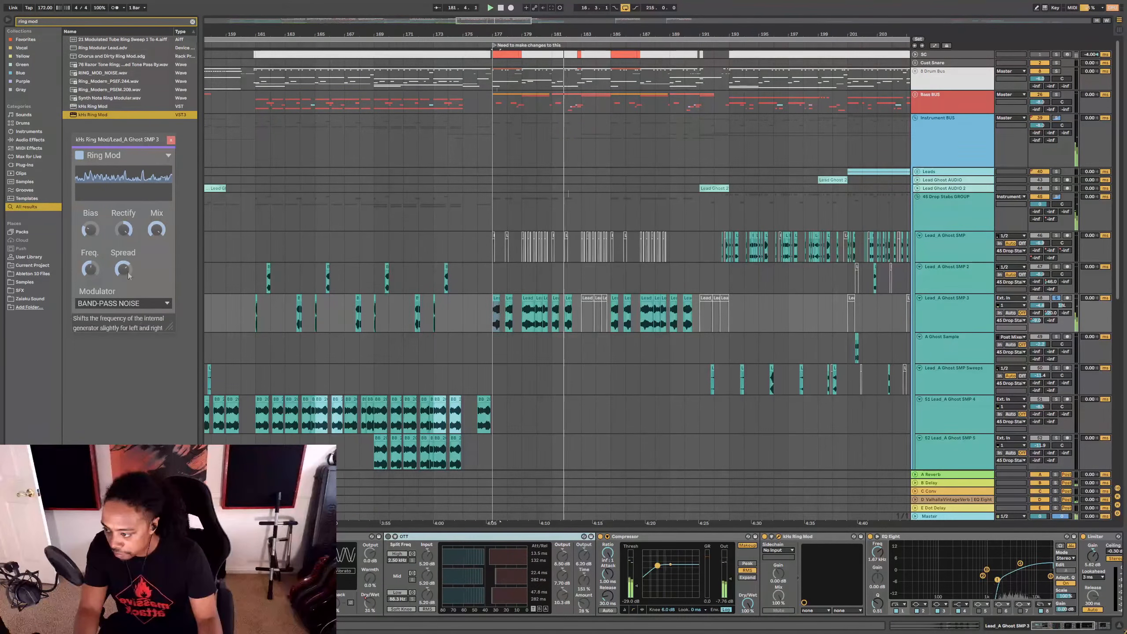
{"action": "left_click", "coordinate": [123, 230]}
{"action": "left_click_drag", "start_coordinate": [123, 229], "coordinate": [123, 266]}
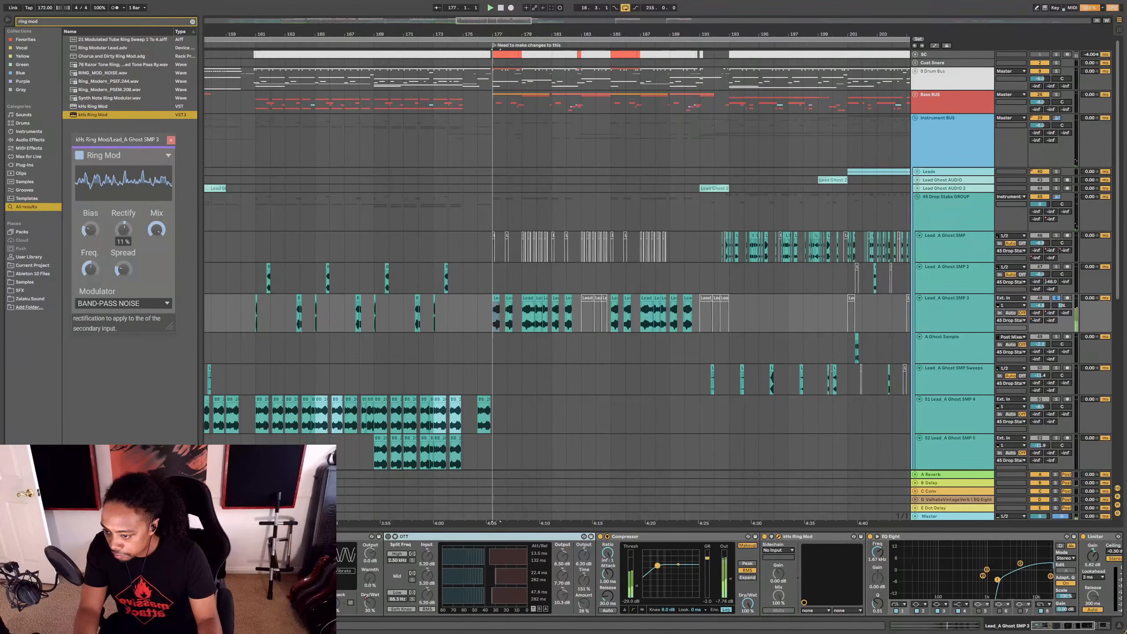
{"action": "left_click", "coordinate": [171, 140]}
Step: Play the drop in the full mix and lower the lead EQ Eight's 5 kHz band to about -0.87 dB
{"action": "left_click", "coordinate": [478, 316]}
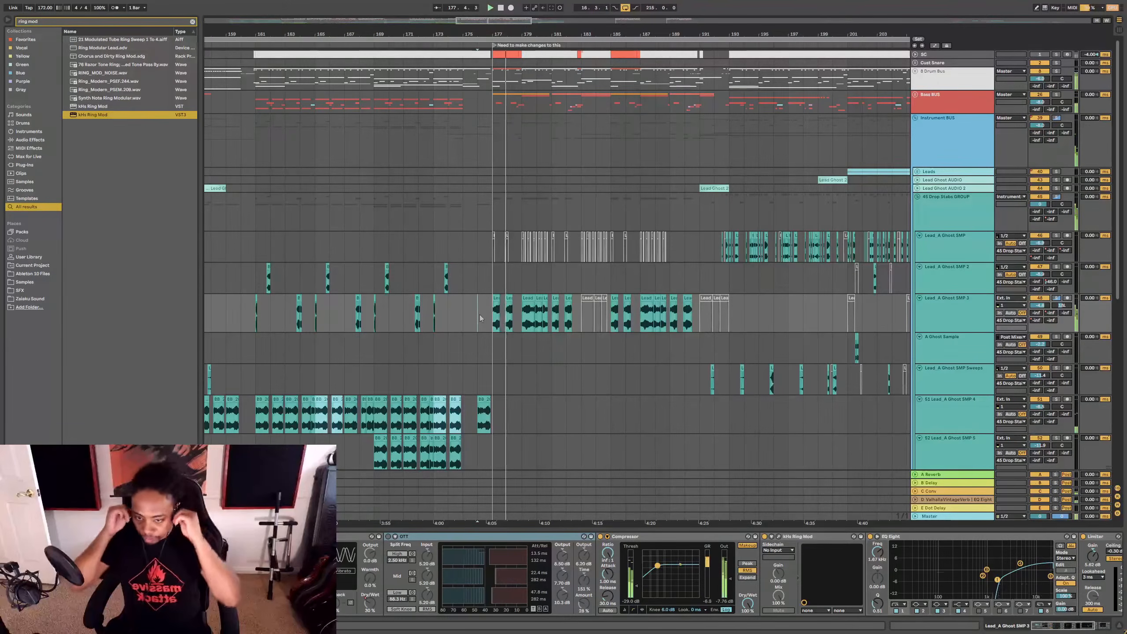
{"action": "scroll", "coordinate": [787, 572], "scroll_direction": "right", "scroll_amount": 5}
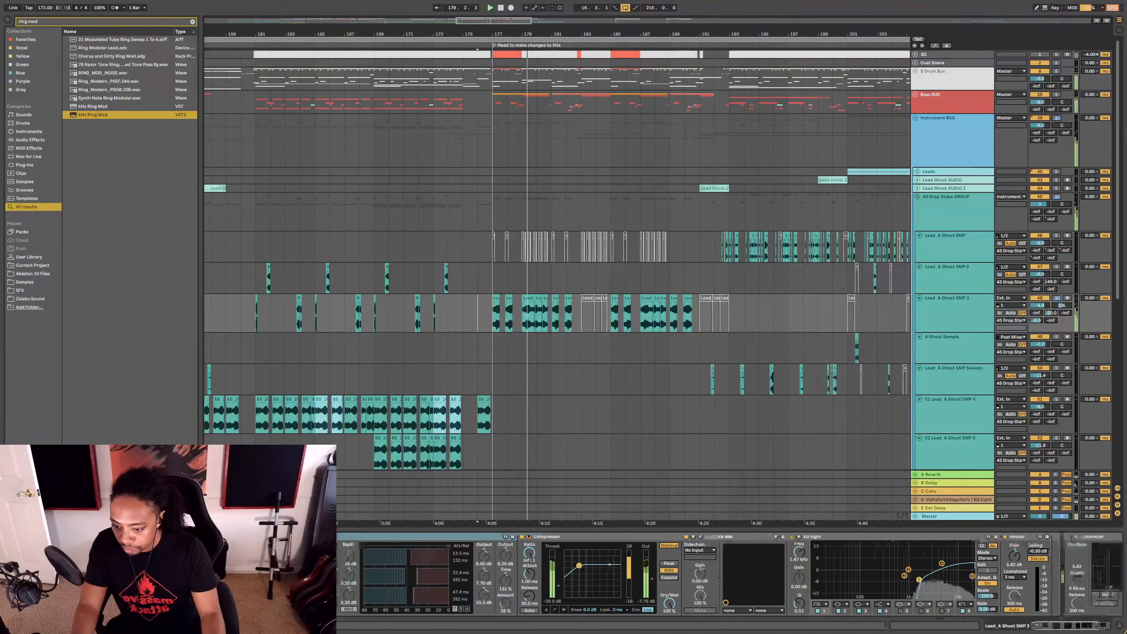
{"action": "left_click_drag", "start_coordinate": [773, 563], "coordinate": [773, 572]}
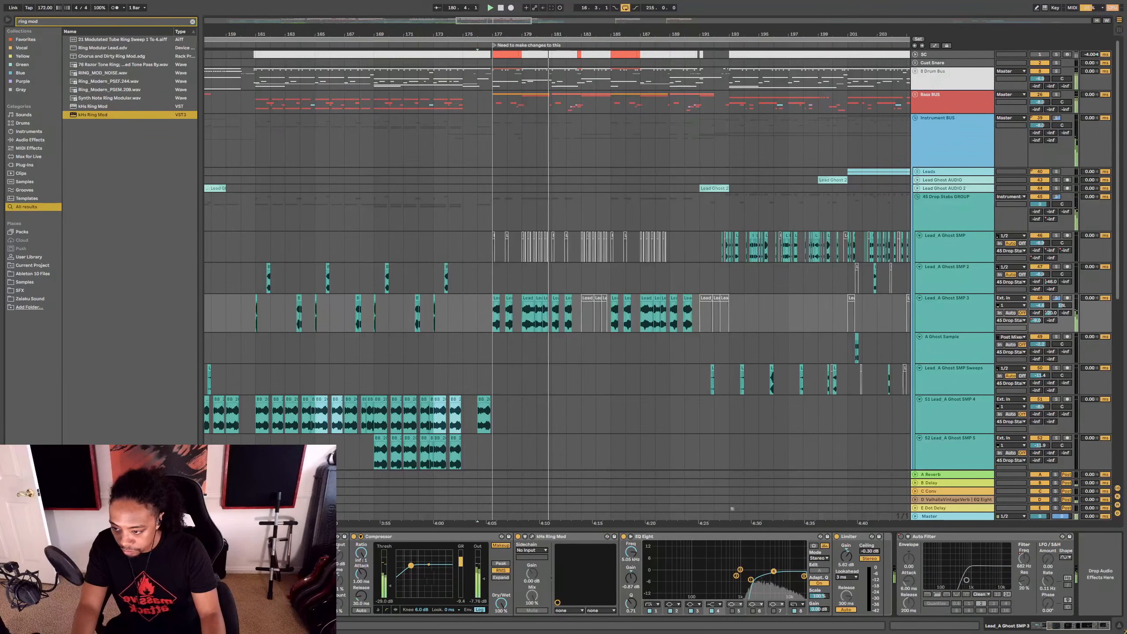
Step: Select lead clips around bars 180 and 187 and audition the lead through the drop
{"action": "left_click", "coordinate": [538, 299]}
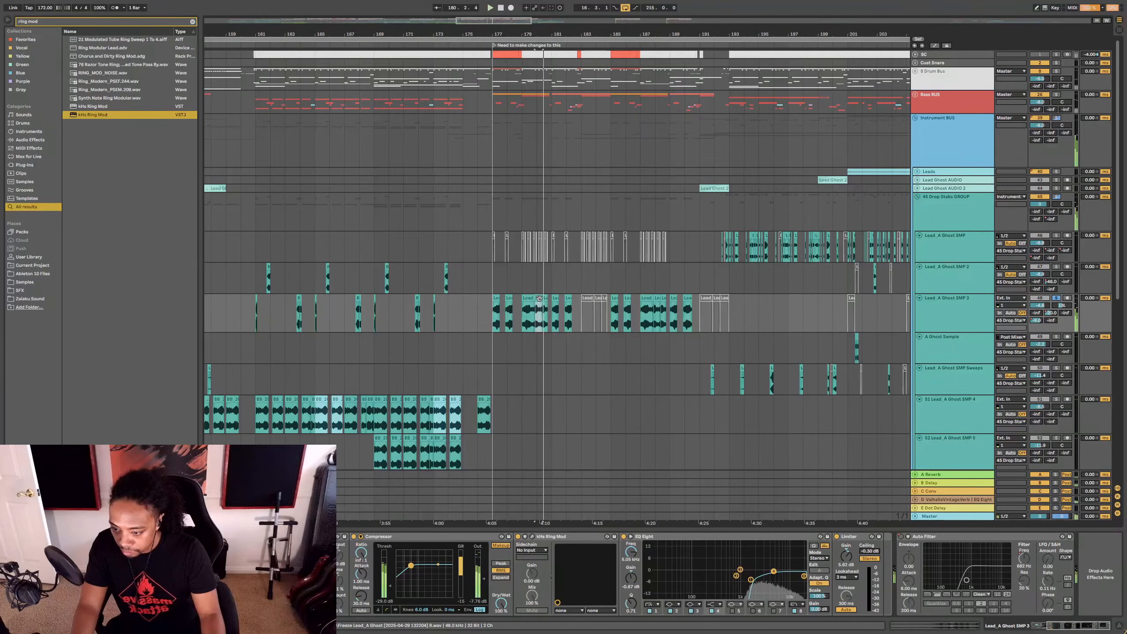
{"action": "scroll", "coordinate": [375, 569], "scroll_direction": "left", "scroll_amount": 3}
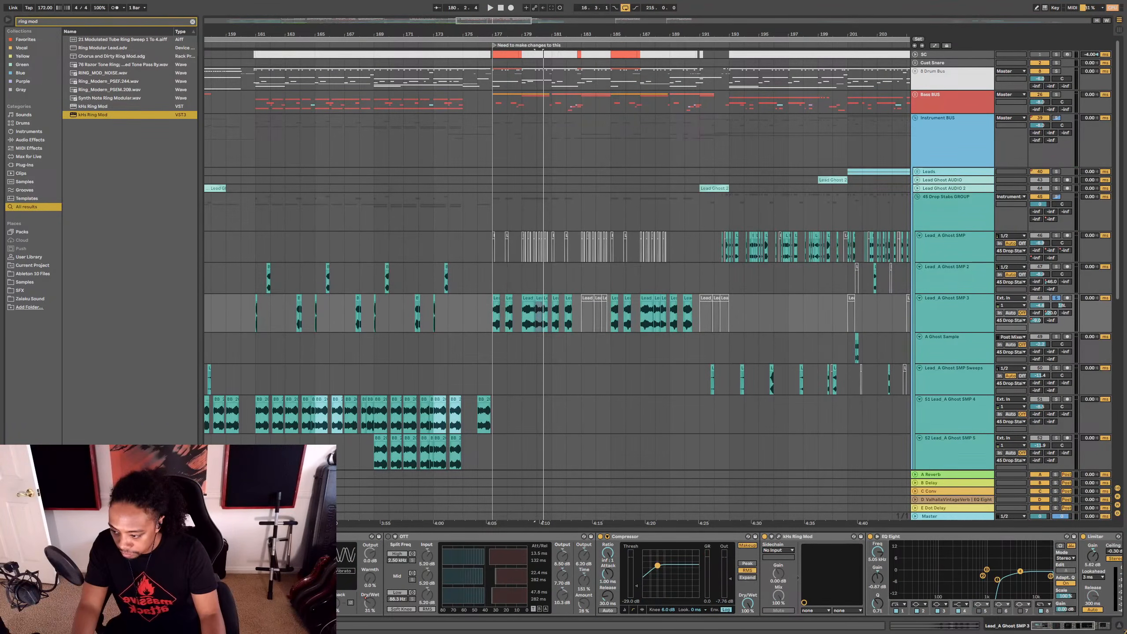
{"action": "key", "text": "space"}
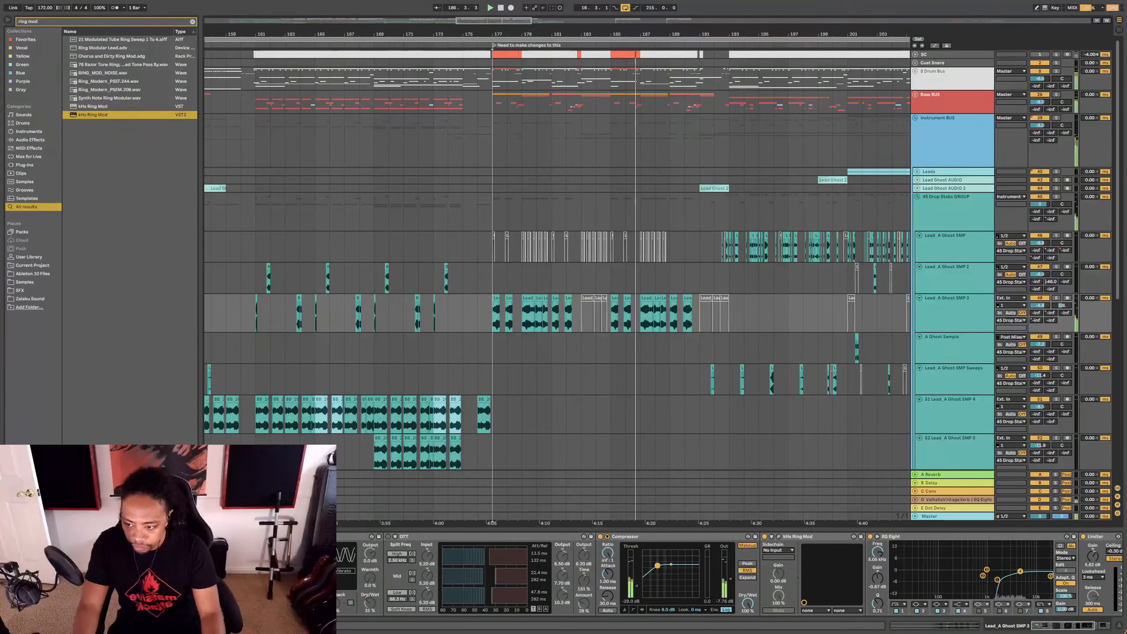
{"action": "left_click_drag", "start_coordinate": [698, 35], "coordinate": [673, 14]}
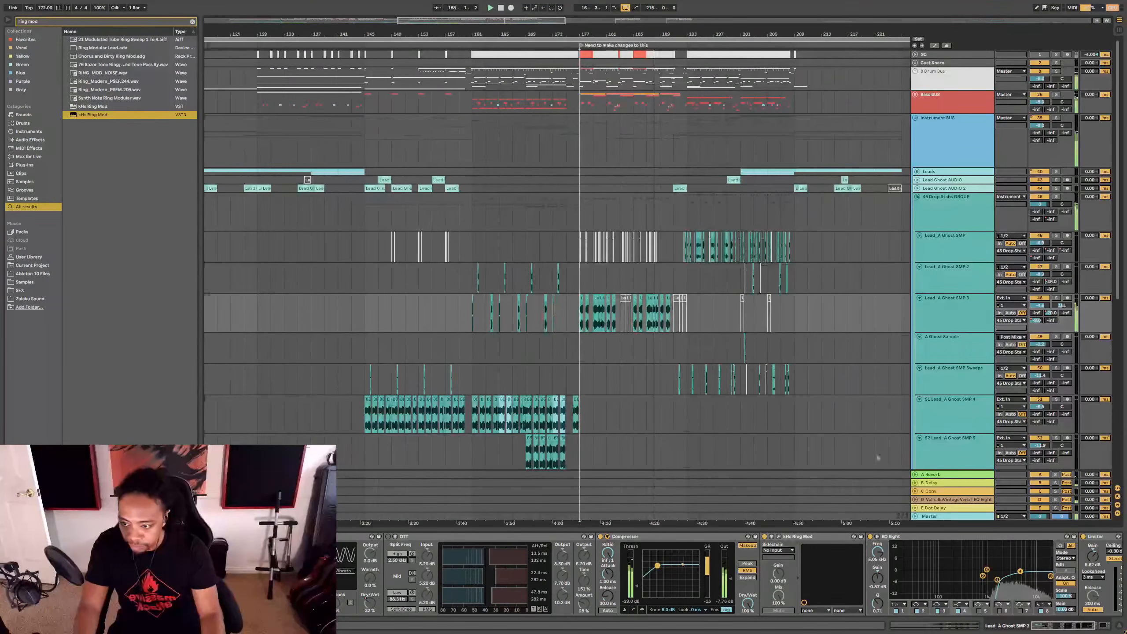
{"action": "left_click", "coordinate": [650, 309]}
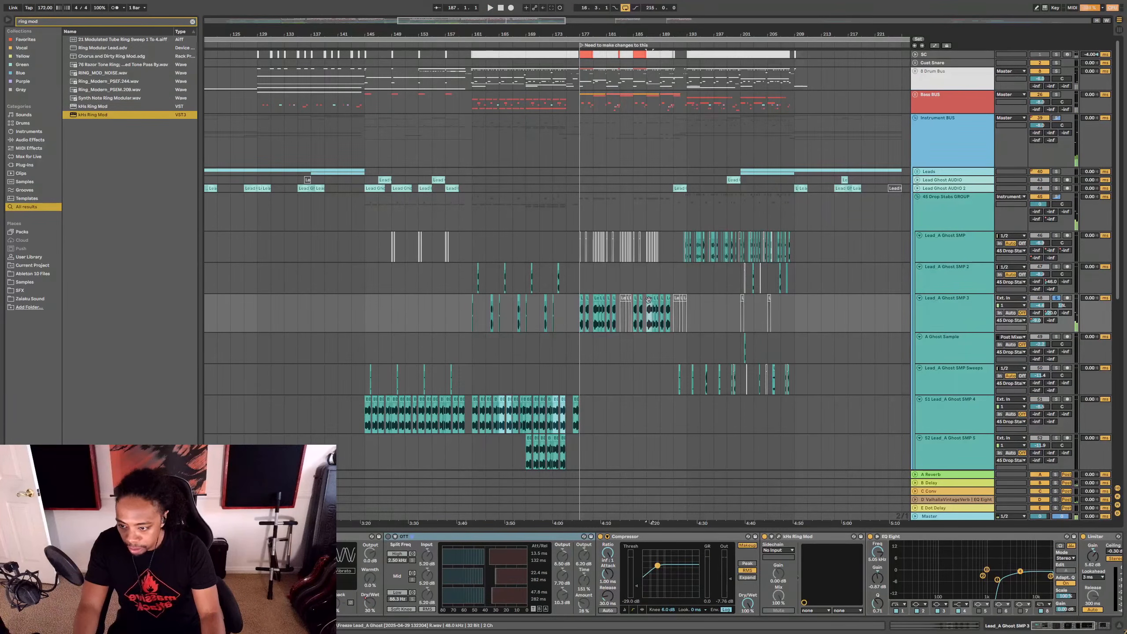
Step: Restore the lead's effect chain without the Ring Mod and sweep a mid band of the EQ Eight ahead of the Compressor
{"action": "scroll", "coordinate": [884, 580], "scroll_direction": "left", "scroll_amount": 10}
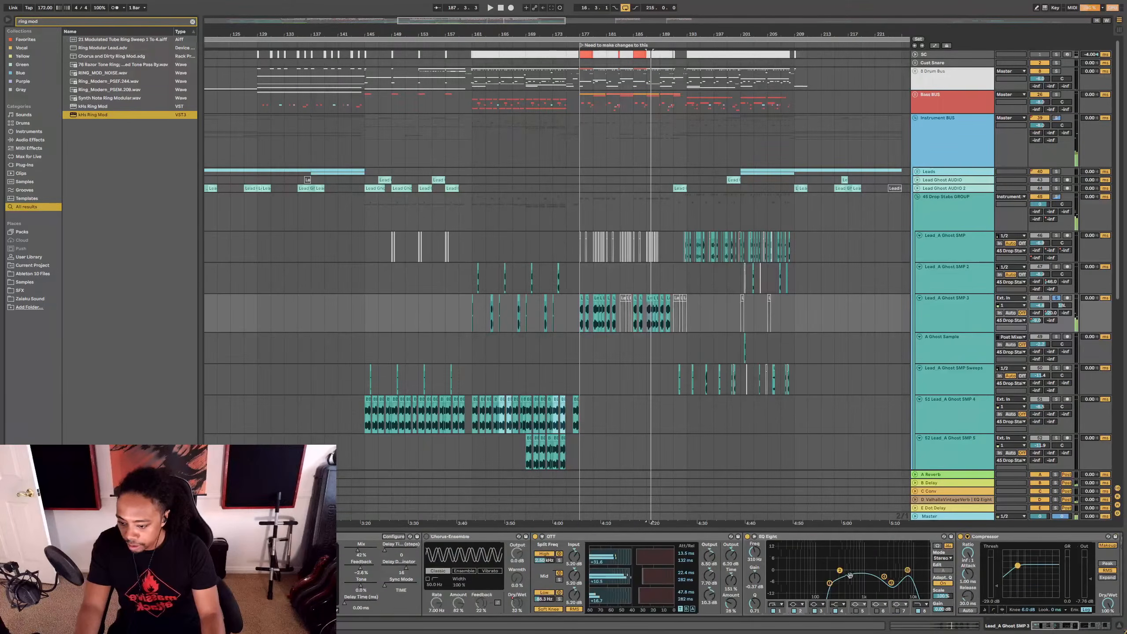
{"action": "left_click_drag", "start_coordinate": [884, 579], "coordinate": [846, 588]}
{"action": "key", "text": "space"}
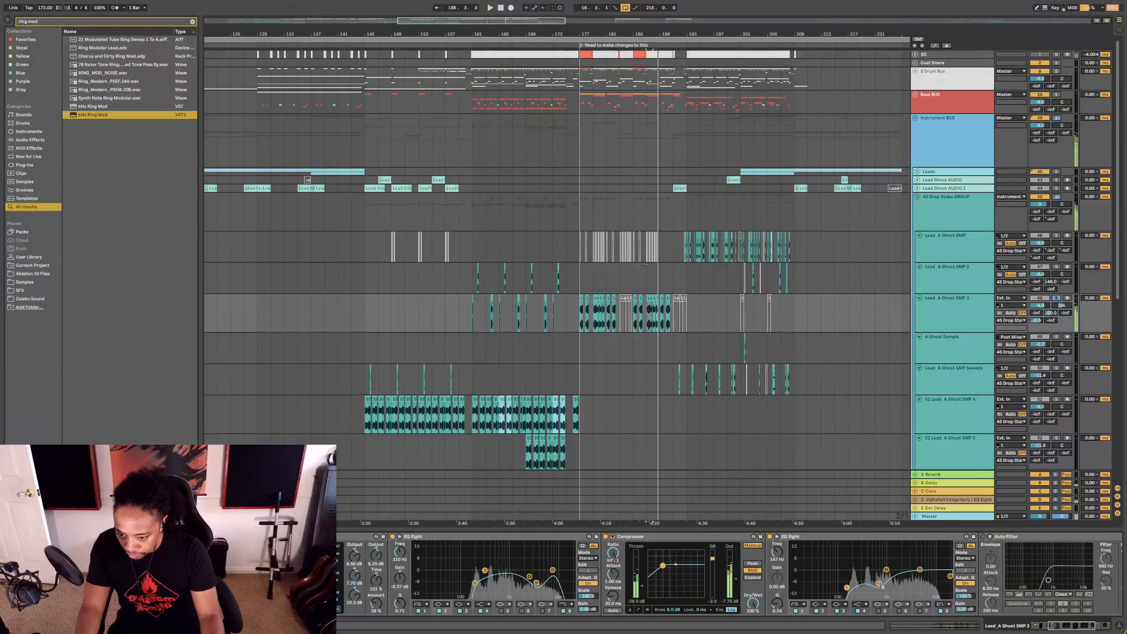
Step: Search for "pro mb" and insert FabFilter Pro-MB between the second EQ Eight and Auto Filter on the lead track
{"action": "left_click_drag", "start_coordinate": [1029, 591], "coordinate": [1113, 586]}
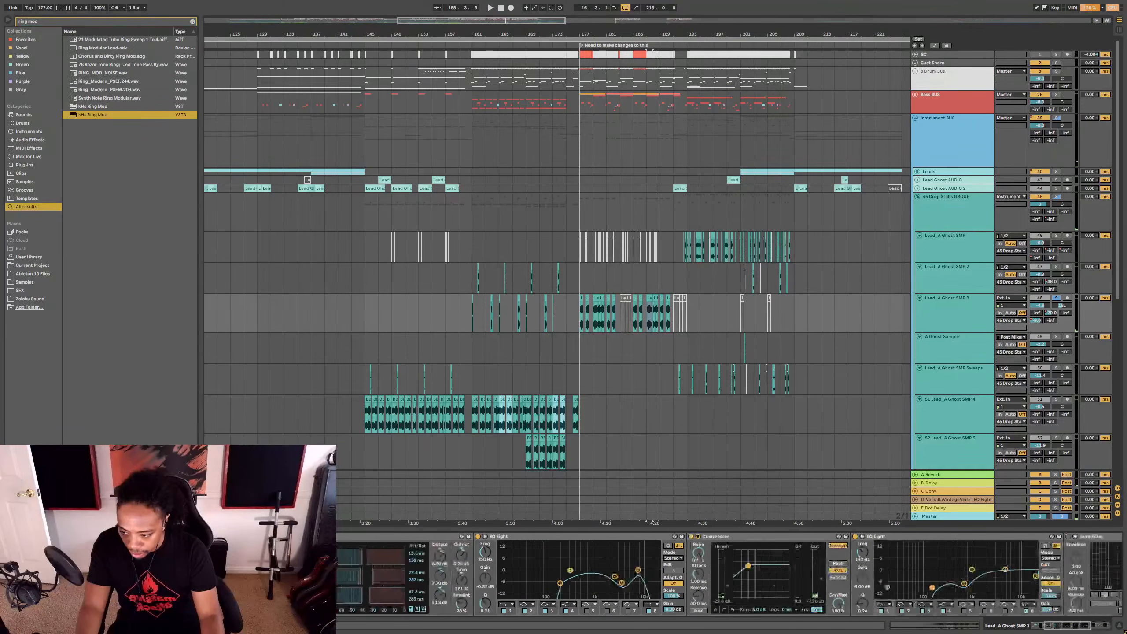
{"action": "left_click_drag", "start_coordinate": [712, 577], "coordinate": [515, 561]}
{"action": "type", "text": "pro mb"}
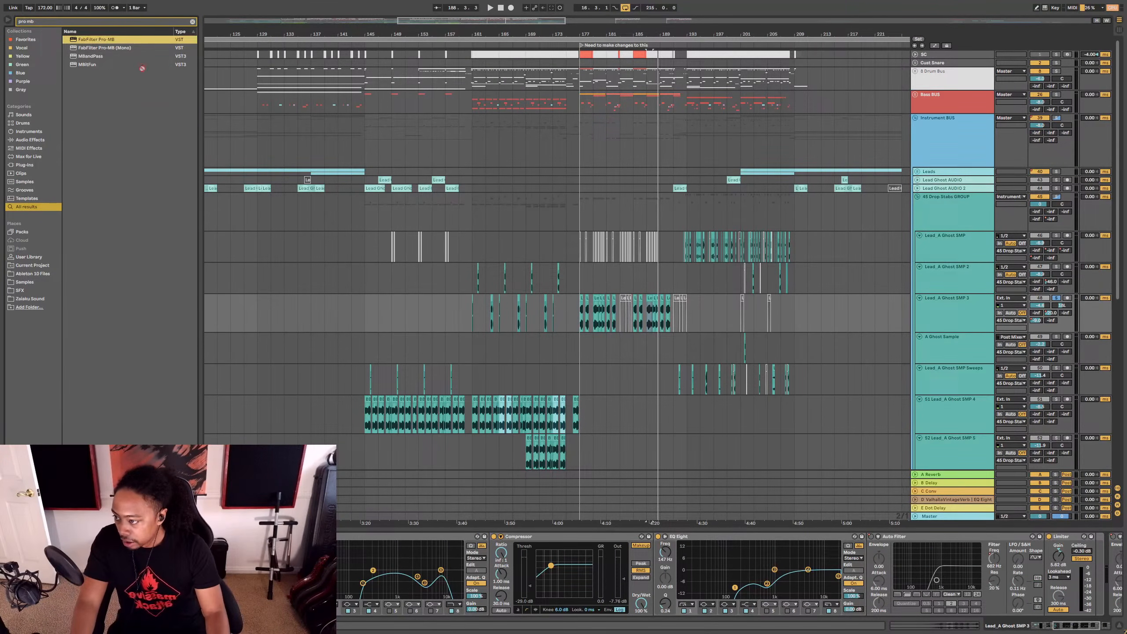
{"action": "left_click_drag", "start_coordinate": [143, 67], "coordinate": [890, 591]}
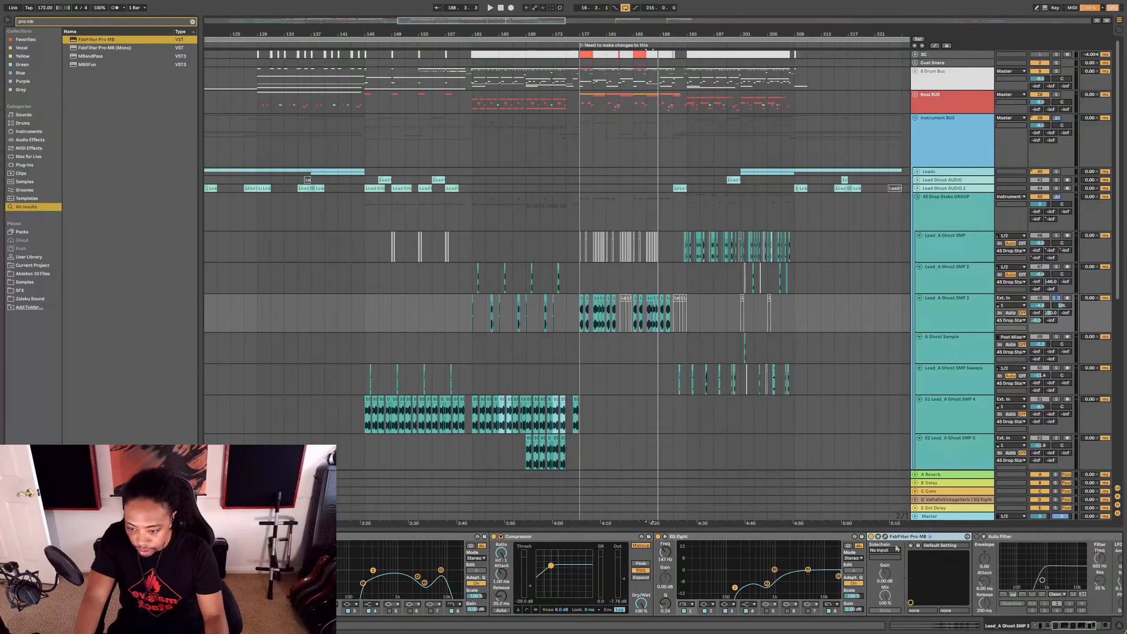
Step: Add a compression band near 400 Hz in Pro-MB, adjust its threshold, range and width during playback, and close the plug-in
{"action": "left_click", "coordinate": [707, 179]}
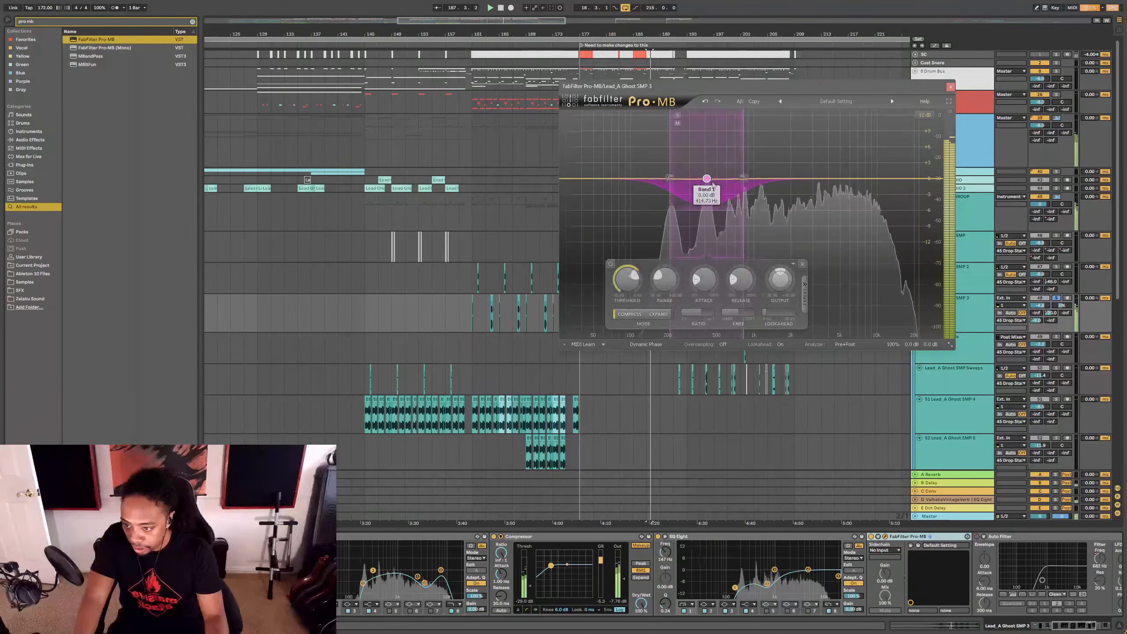
{"action": "left_click_drag", "start_coordinate": [713, 182], "coordinate": [702, 183]}
{"action": "left_click_drag", "start_coordinate": [618, 279], "coordinate": [657, 295]}
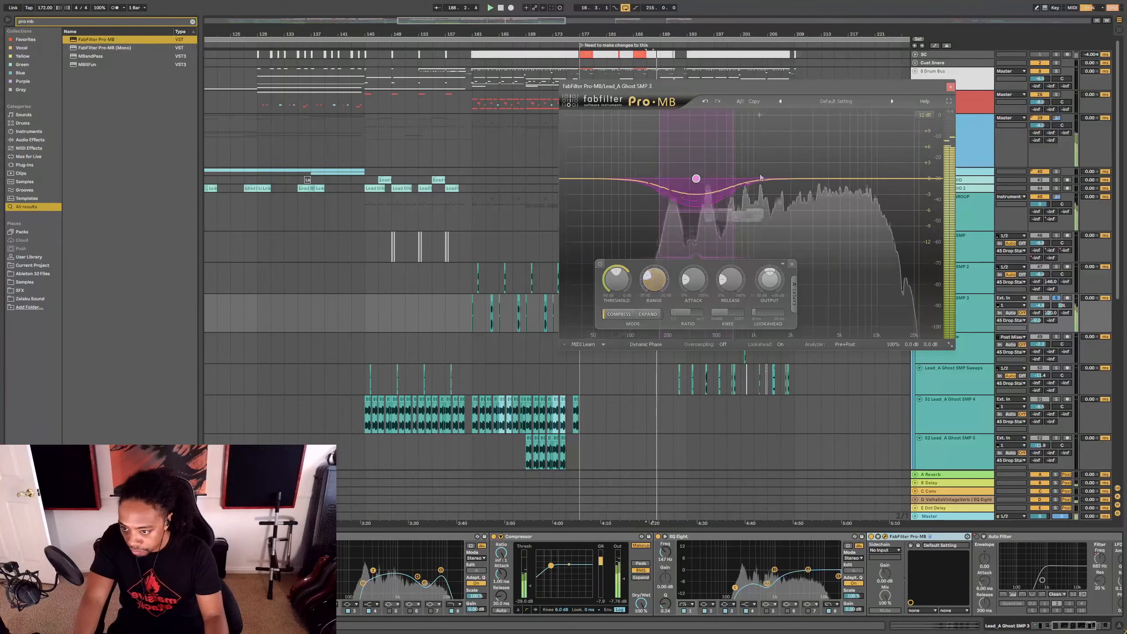
{"action": "left_click_drag", "start_coordinate": [733, 180], "coordinate": [740, 181]}
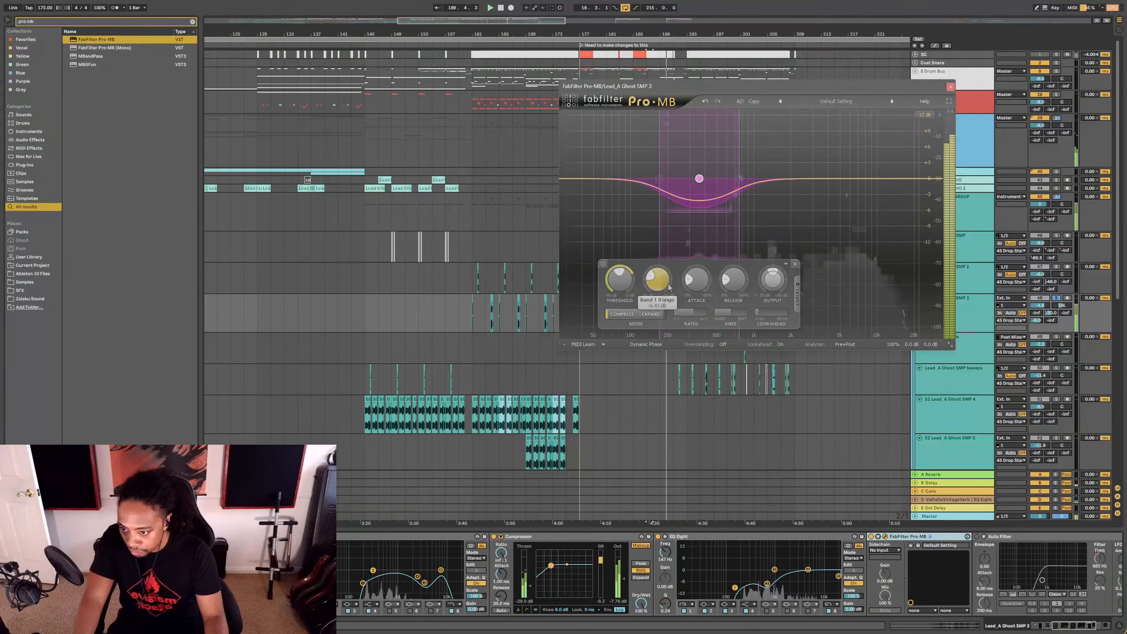
{"action": "left_click_drag", "start_coordinate": [661, 282], "coordinate": [663, 277]}
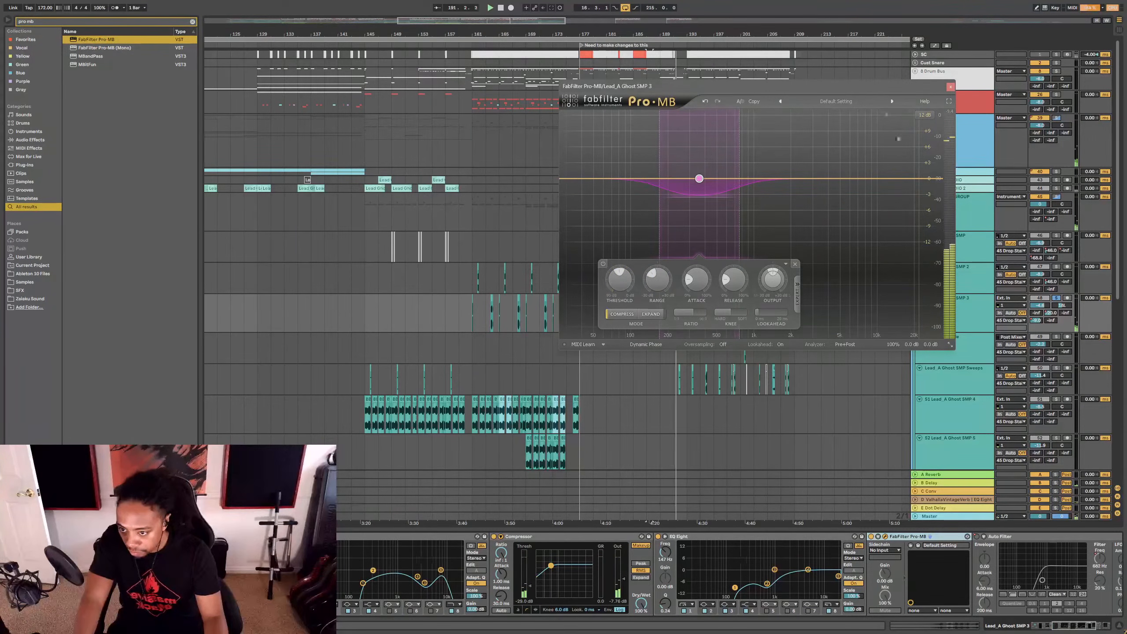
{"action": "left_click", "coordinate": [949, 87]}
Step: Play the drop from bar 177 in the full mix and inspect the Evo 4 RSMP clips around bar 184
{"action": "left_click", "coordinate": [580, 285]}
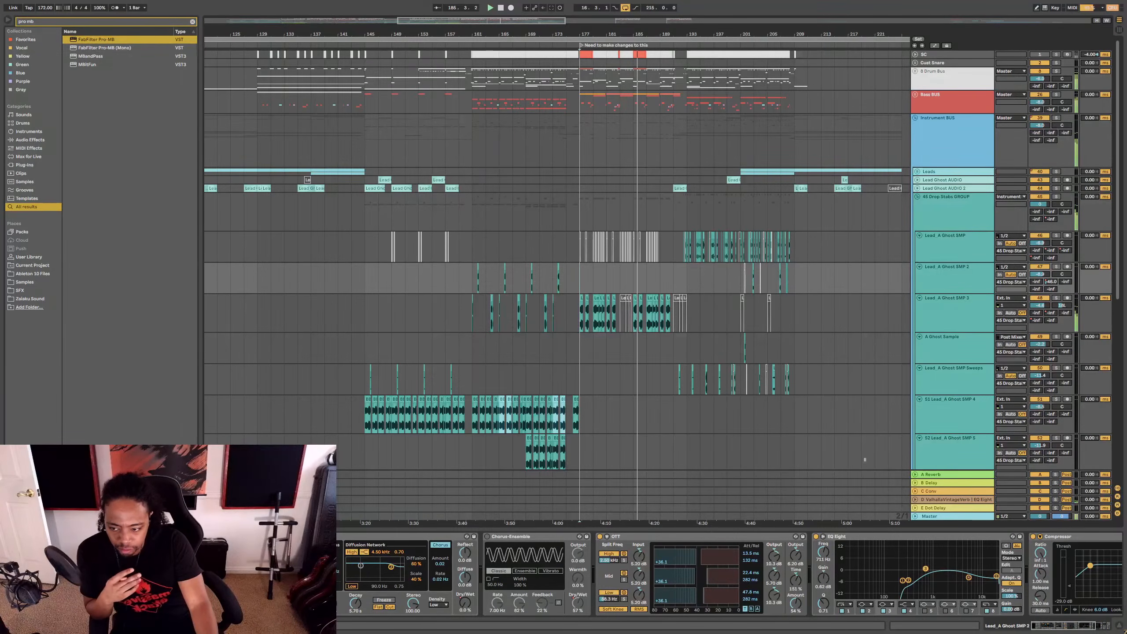
{"action": "scroll", "coordinate": [623, 297], "scroll_direction": "down", "scroll_amount": 10}
{"action": "left_click", "coordinate": [626, 393]}
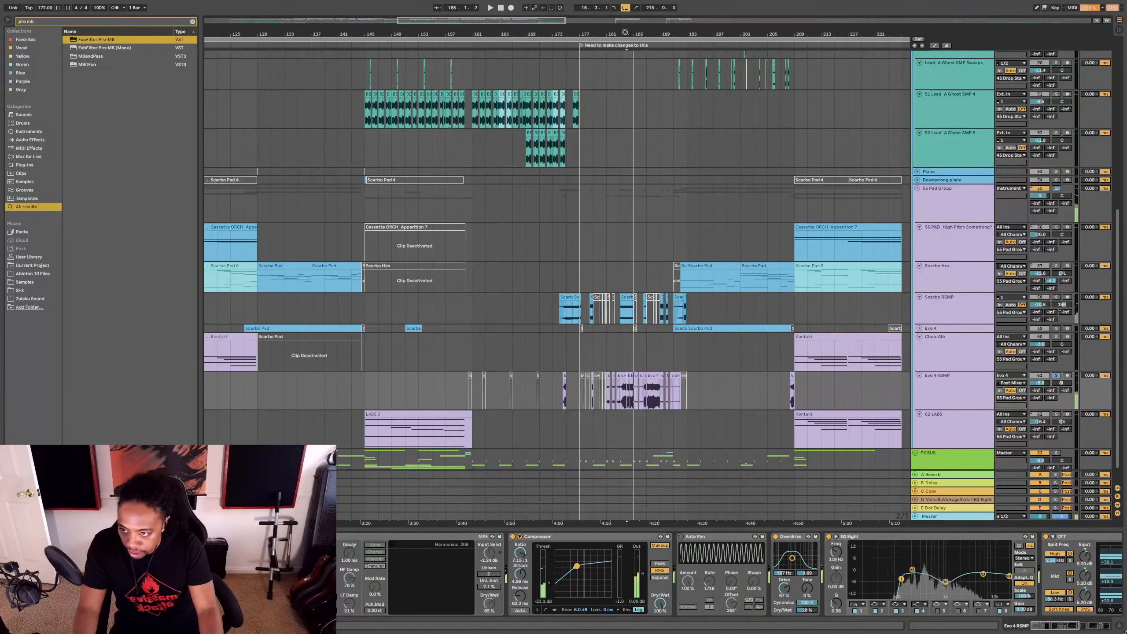
{"action": "left_click_drag", "start_coordinate": [625, 32], "coordinate": [630, 76]}
{"action": "key", "text": "space"}
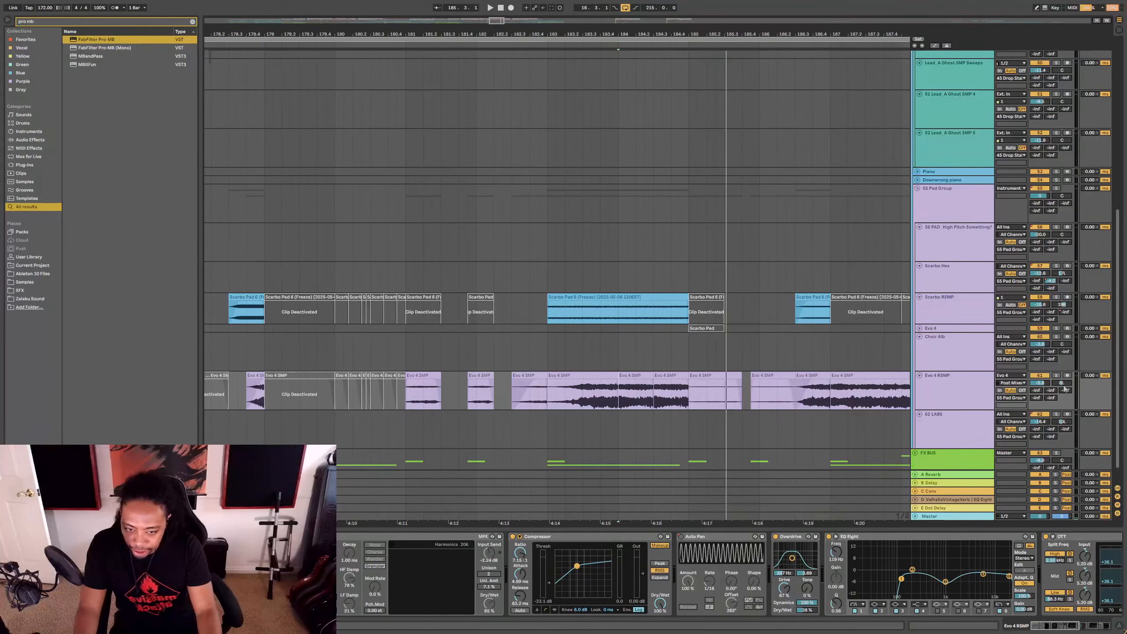
Step: Play the mix around bar 184, collapse the Pad Group and fold all tracks down to the main buses
{"action": "left_click", "coordinate": [586, 351]}
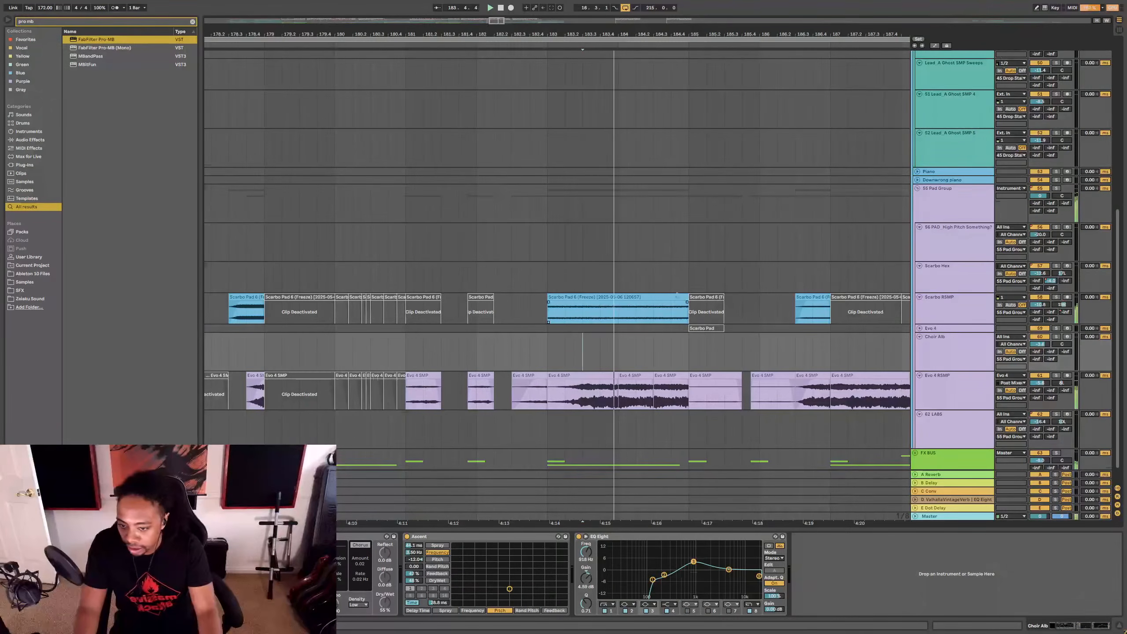
{"action": "key", "text": "minus"}
{"action": "left_click", "coordinate": [936, 204]}
{"action": "key", "text": "ctrl+a"}
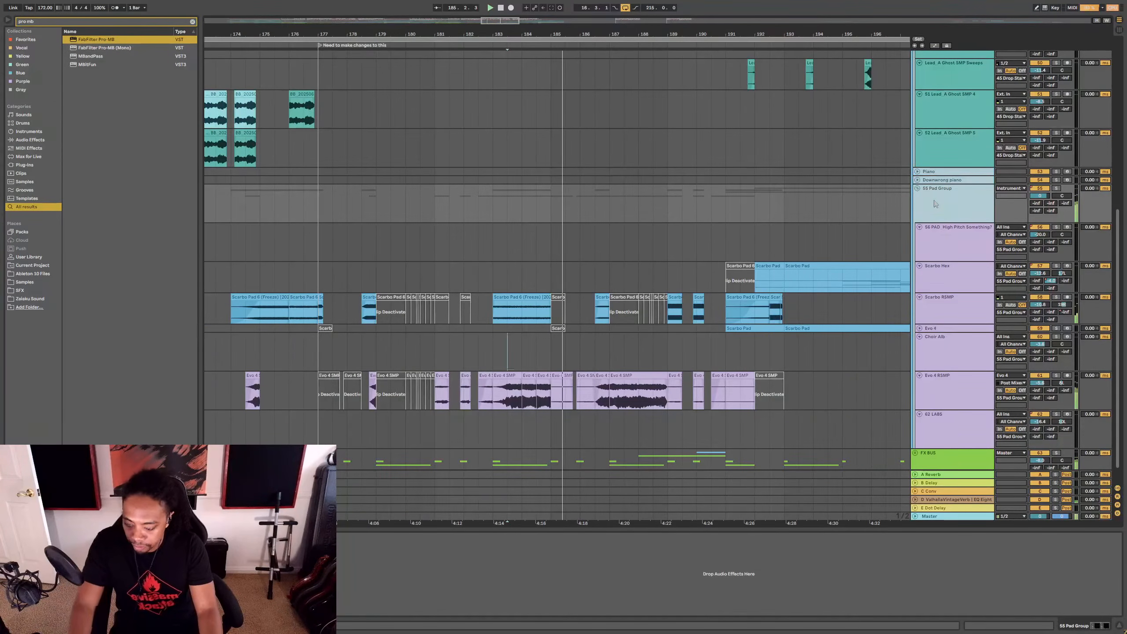
{"action": "key", "text": "u"}
{"action": "key", "text": "u"}
{"action": "left_click", "coordinate": [943, 141]}
{"action": "key", "text": "u"}
{"action": "left_click", "coordinate": [941, 164]}
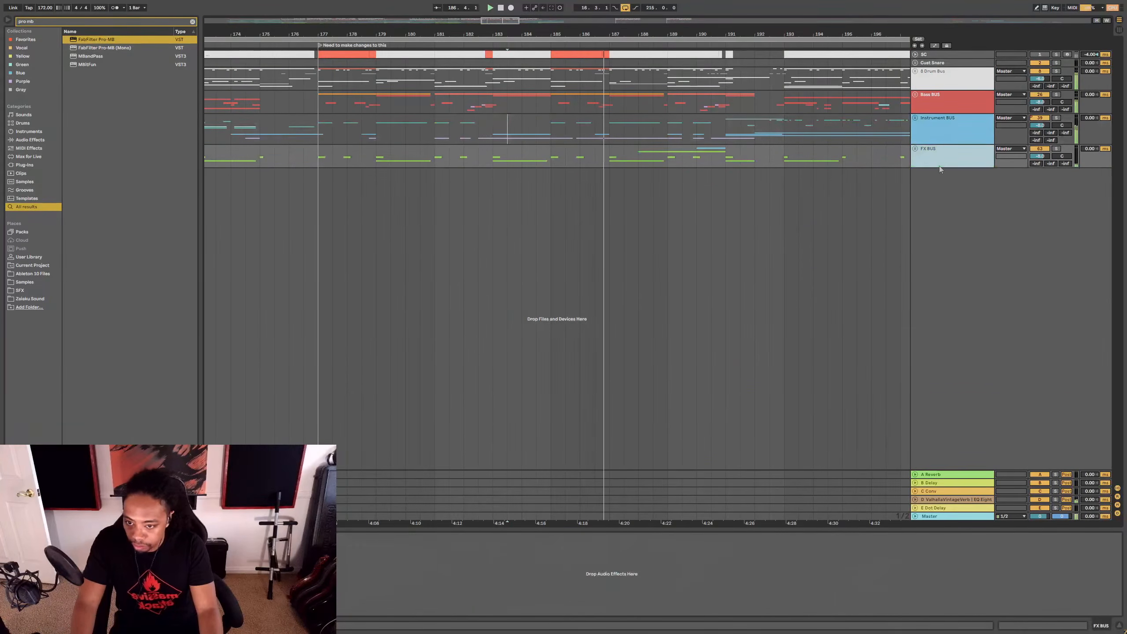
{"action": "key", "text": "space"}
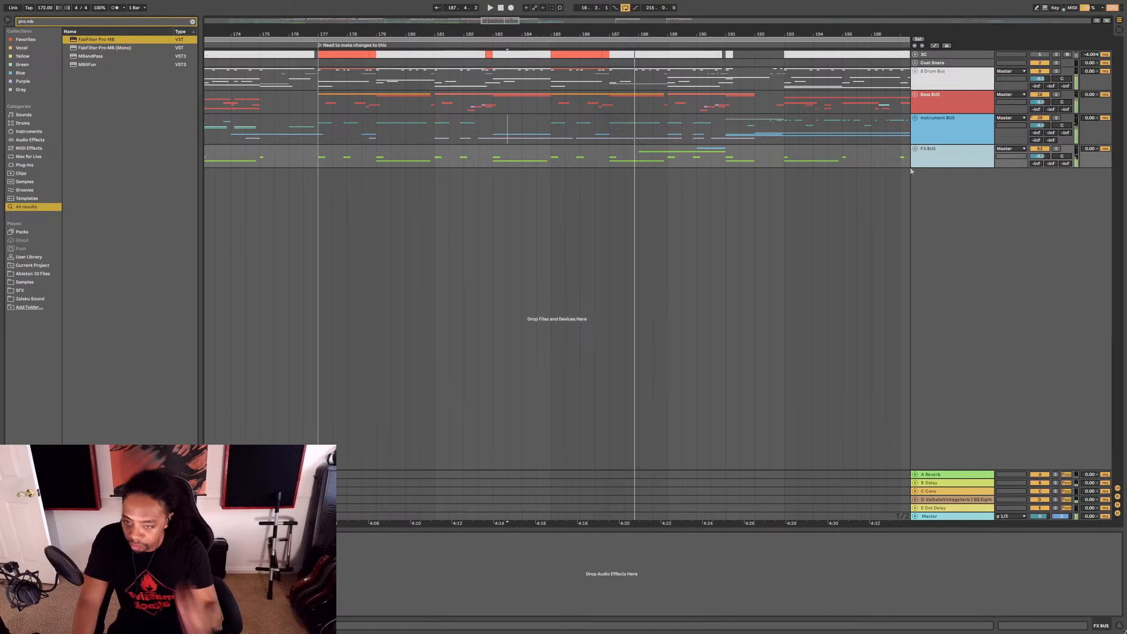
Step: Unfold the Drum Bus, solo the FILL track, play its fill before bar 187 and open its Transient Shaper
{"action": "left_click", "coordinate": [929, 79]}
{"action": "key", "text": "u"}
{"action": "left_click", "coordinate": [596, 152]}
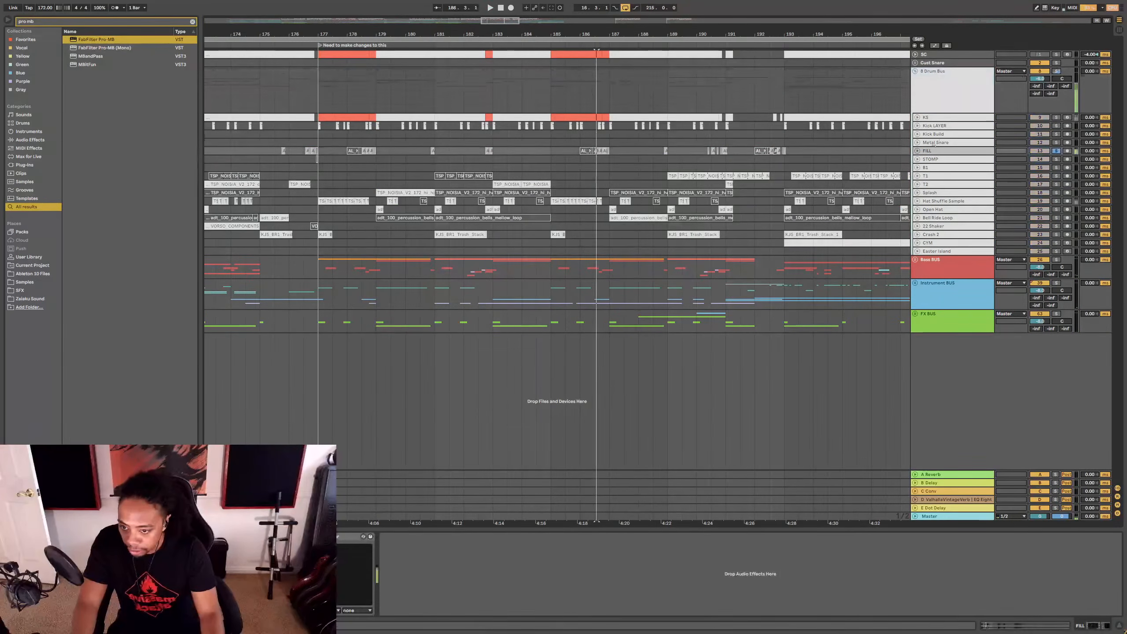
{"action": "key", "text": "space"}
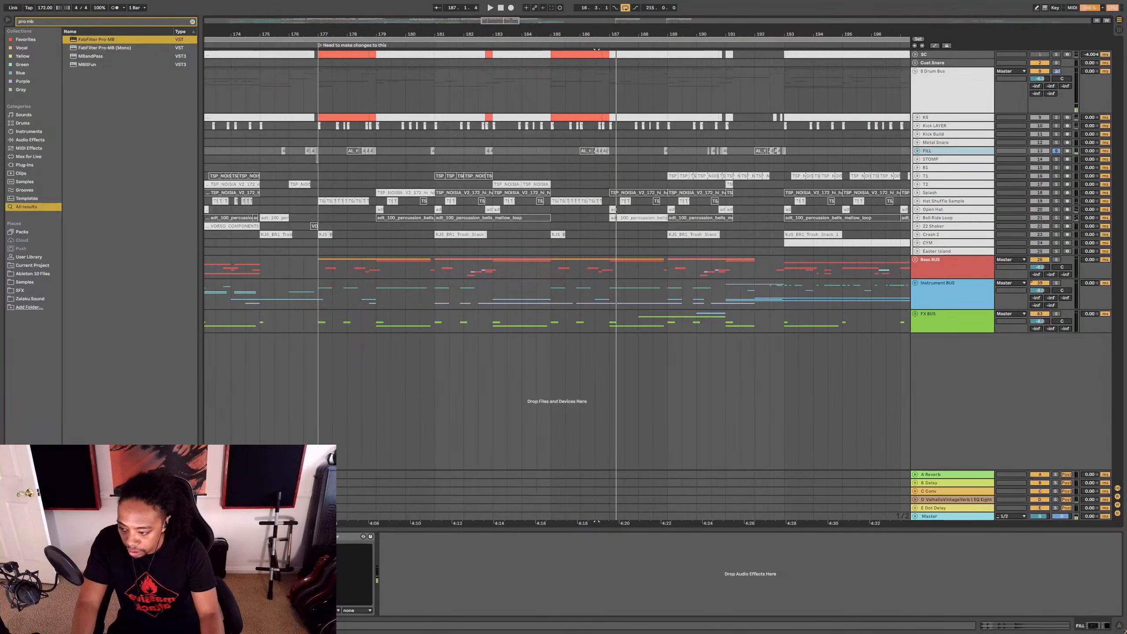
{"action": "key", "text": "ctrl+alt+p"}
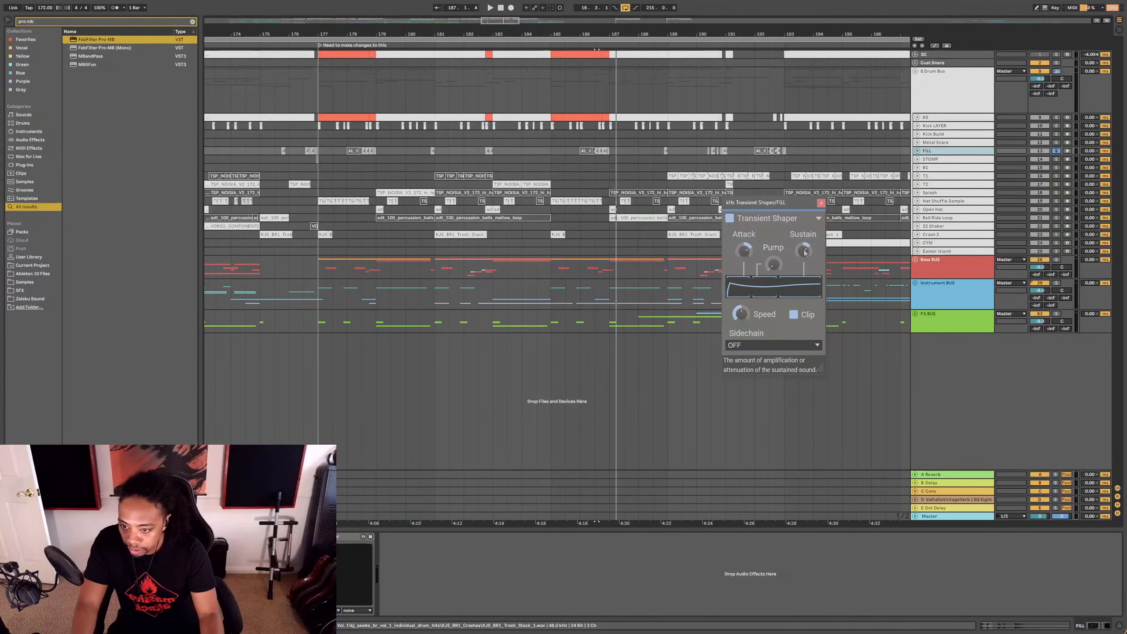
Step: Lower the Sustain in the FILL track's Transient Shaper and replay the fill before bar 187
{"action": "key", "text": "space"}
{"action": "left_click_drag", "start_coordinate": [805, 253], "coordinate": [786, 292]}
{"action": "key", "text": "space"}
{"action": "key", "text": "space"}
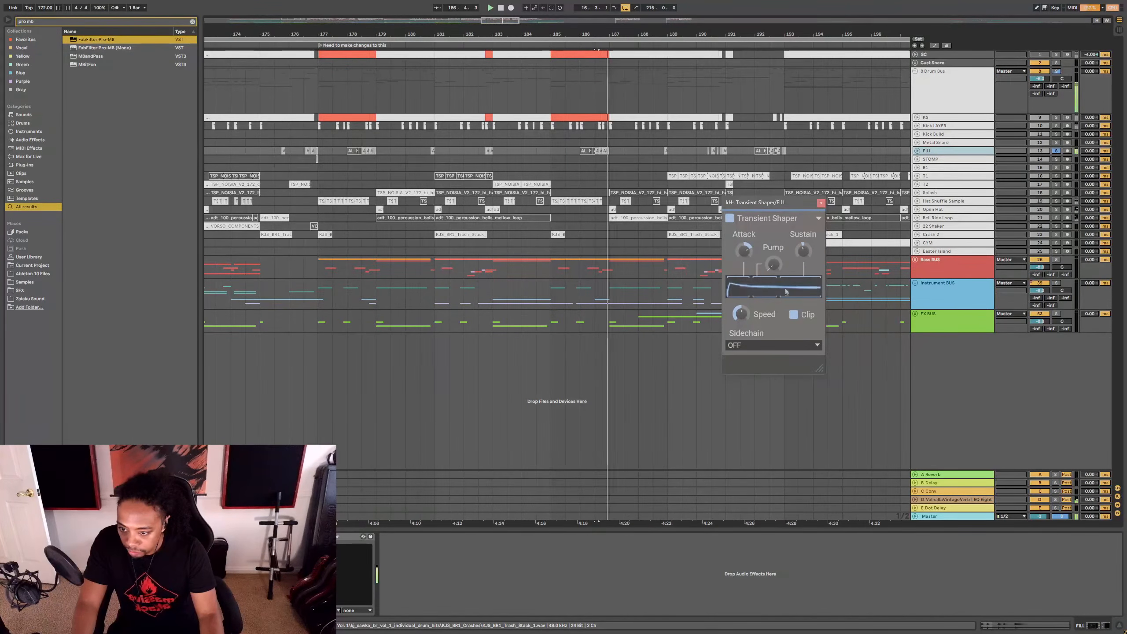
{"action": "key", "text": "space"}
Step: Unfold the FILL track, lower its send level, unsolo it and play the fill in the full mix
{"action": "left_click", "coordinate": [917, 151]}
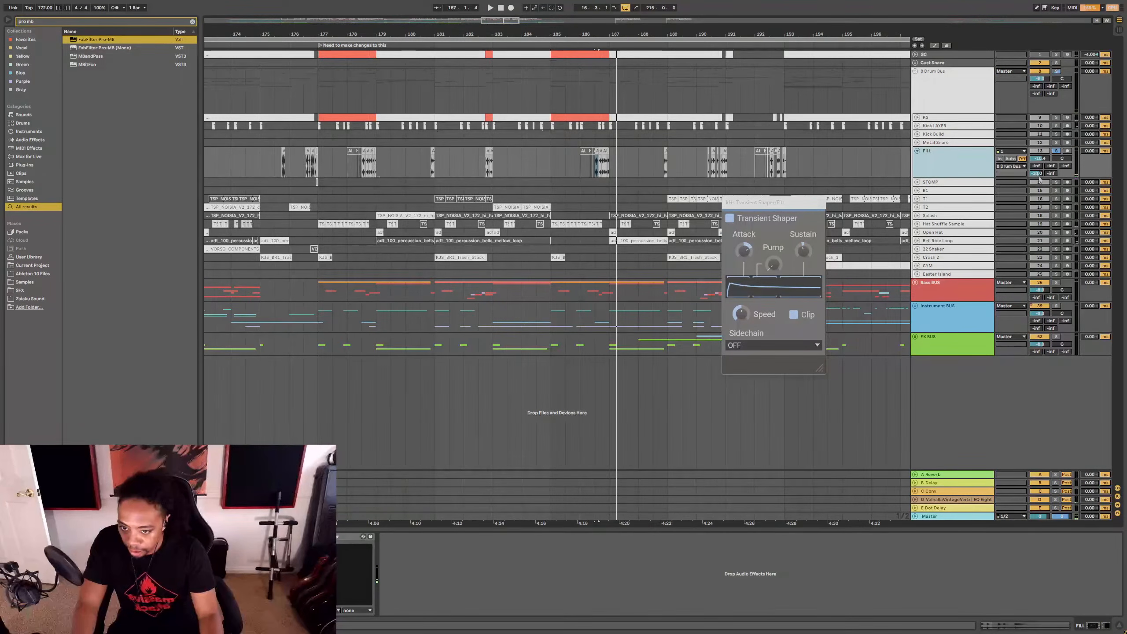
{"action": "left_click_drag", "start_coordinate": [1038, 174], "coordinate": [1038, 182]}
{"action": "key", "text": "space"}
{"action": "key", "text": "space"}
{"action": "key", "text": "s"}
{"action": "key", "text": "space"}
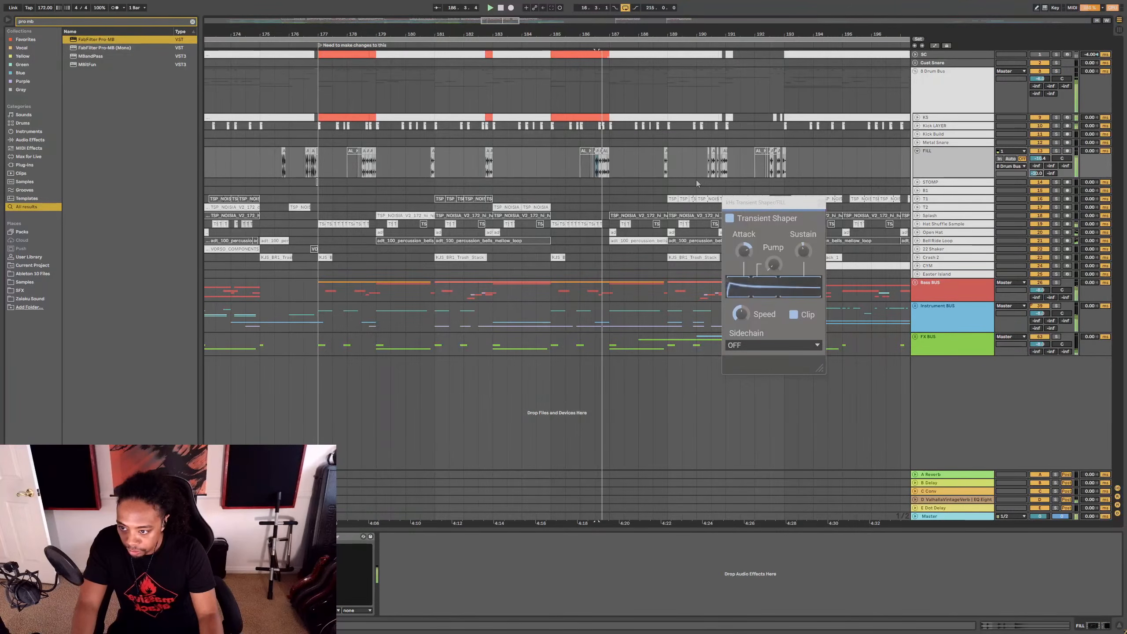
{"action": "key", "text": "space"}
Step: Try deactivating the kick clip section from 186.3.3 to bar 187, play the transition and undo the deactivation
{"action": "scroll", "coordinate": [610, 153], "scroll_direction": "up", "scroll_amount": 5}
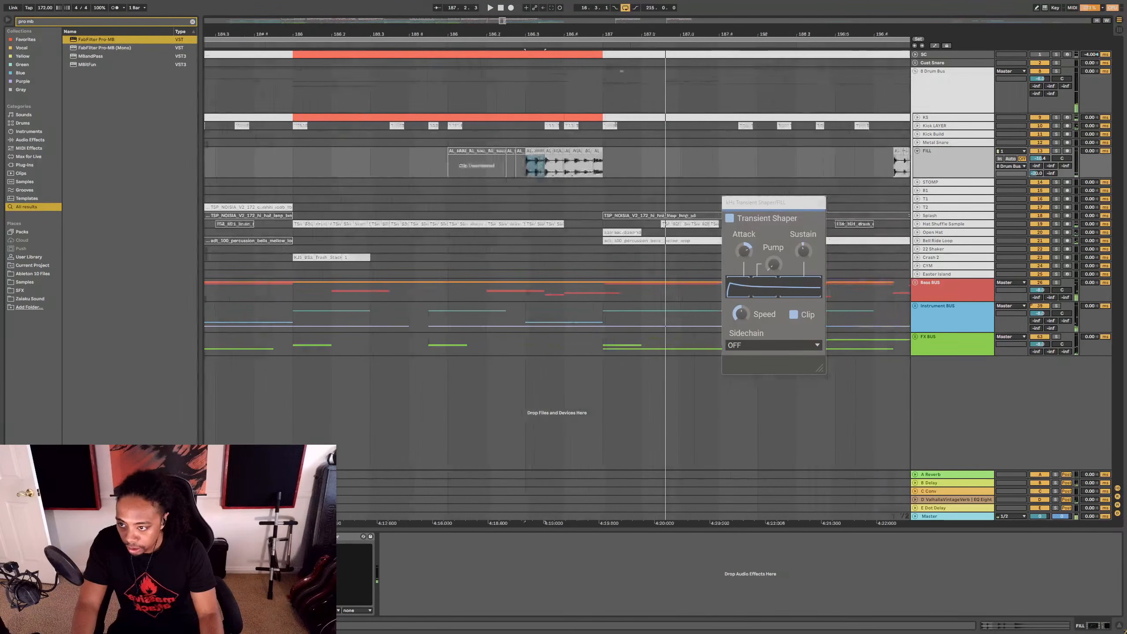
{"action": "left_click", "coordinate": [930, 119]}
{"action": "left_click", "coordinate": [916, 117]}
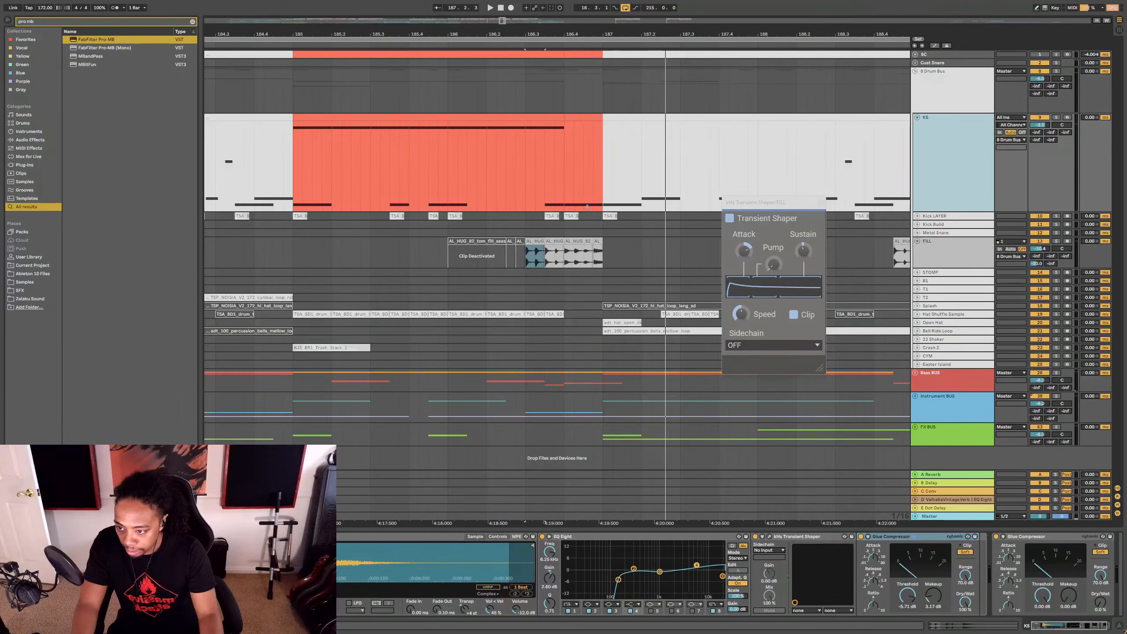
{"action": "left_click_drag", "start_coordinate": [577, 34], "coordinate": [577, 77]}
{"action": "left_click_drag", "start_coordinate": [496, 196], "coordinate": [633, 193]}
{"action": "key", "text": "0"}
{"action": "left_click", "coordinate": [414, 175]}
{"action": "key", "text": "space"}
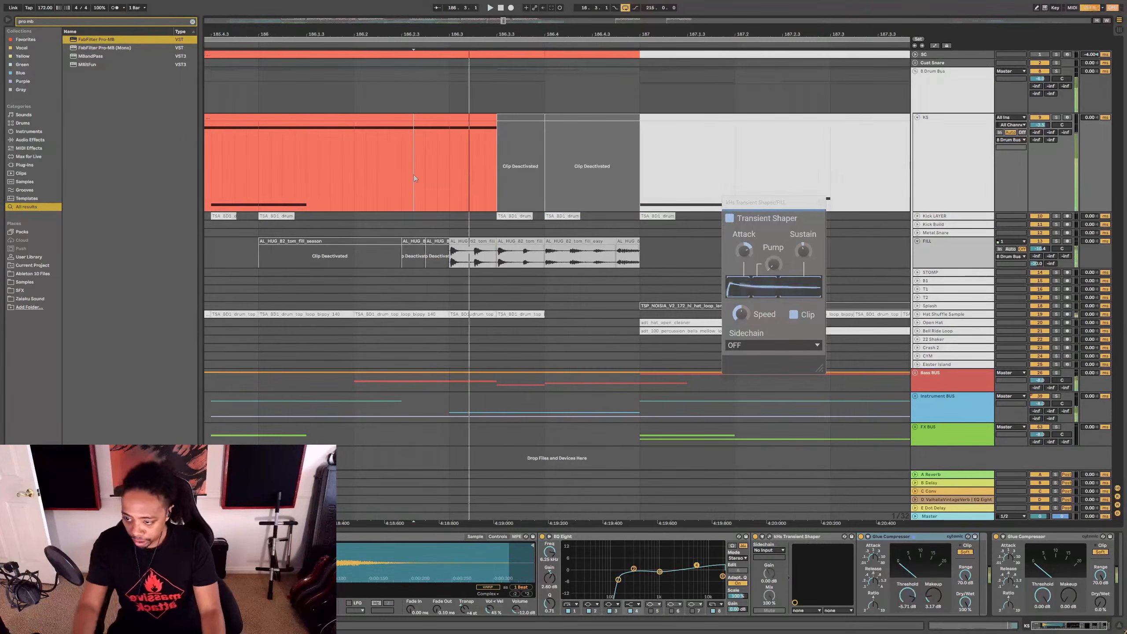
{"action": "key", "text": "space"}
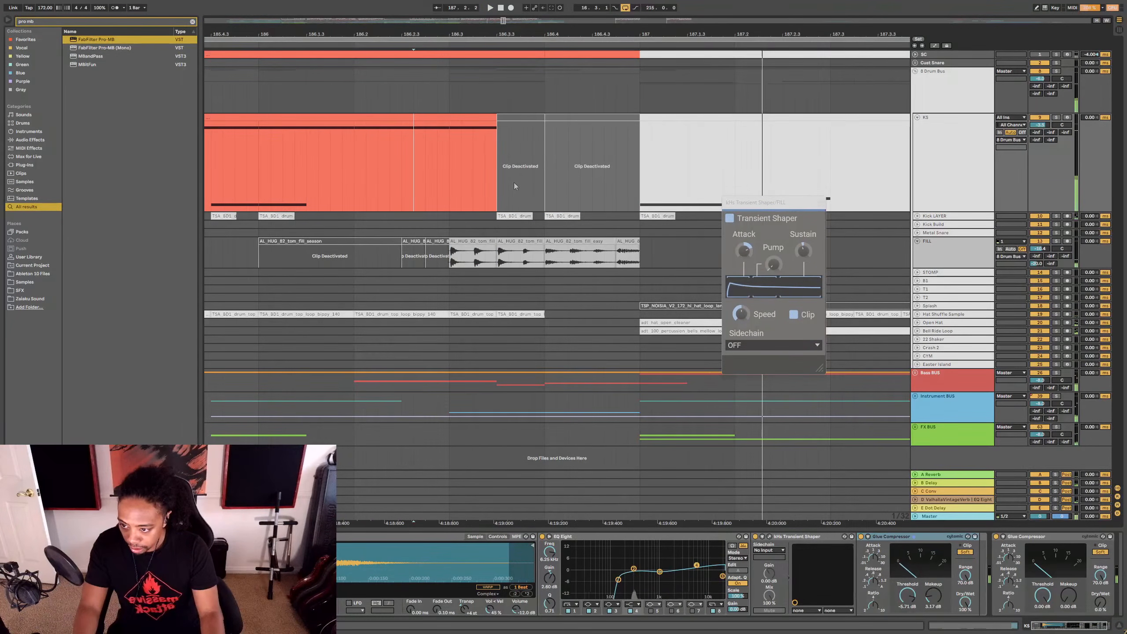
{"action": "key", "text": "ctrl+z"}
Step: Deactivate the tom fill slices at 186.3.3 and 186.4 on the FILL track and play the transition
{"action": "left_click", "coordinate": [499, 191]}
{"action": "key", "text": "0"}
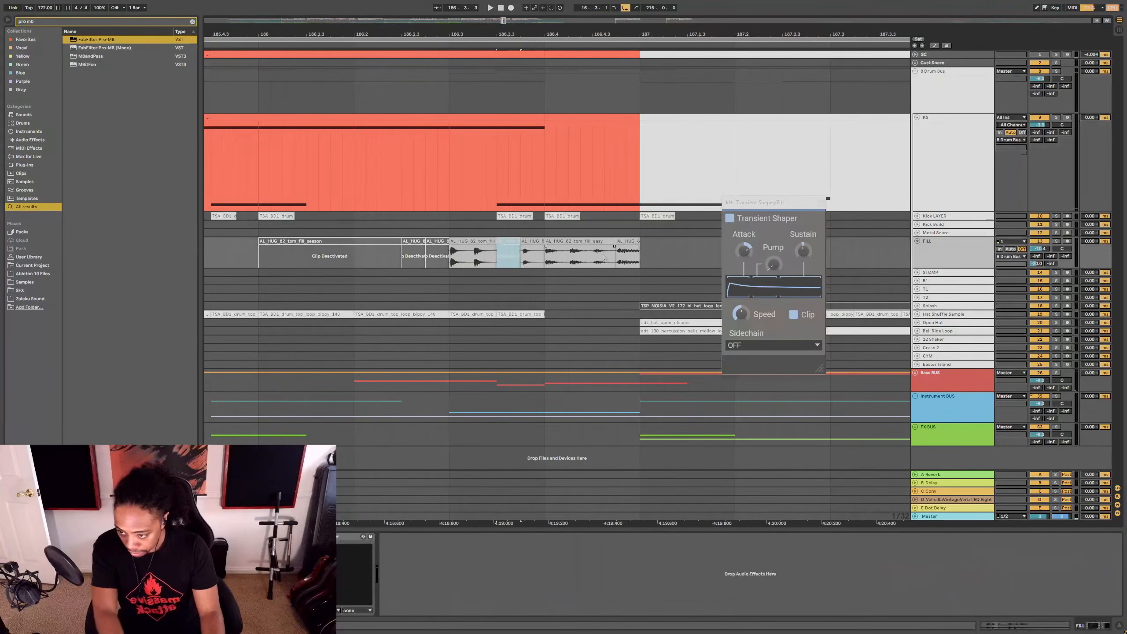
{"action": "left_click", "coordinate": [373, 173]}
{"action": "key", "text": "space"}
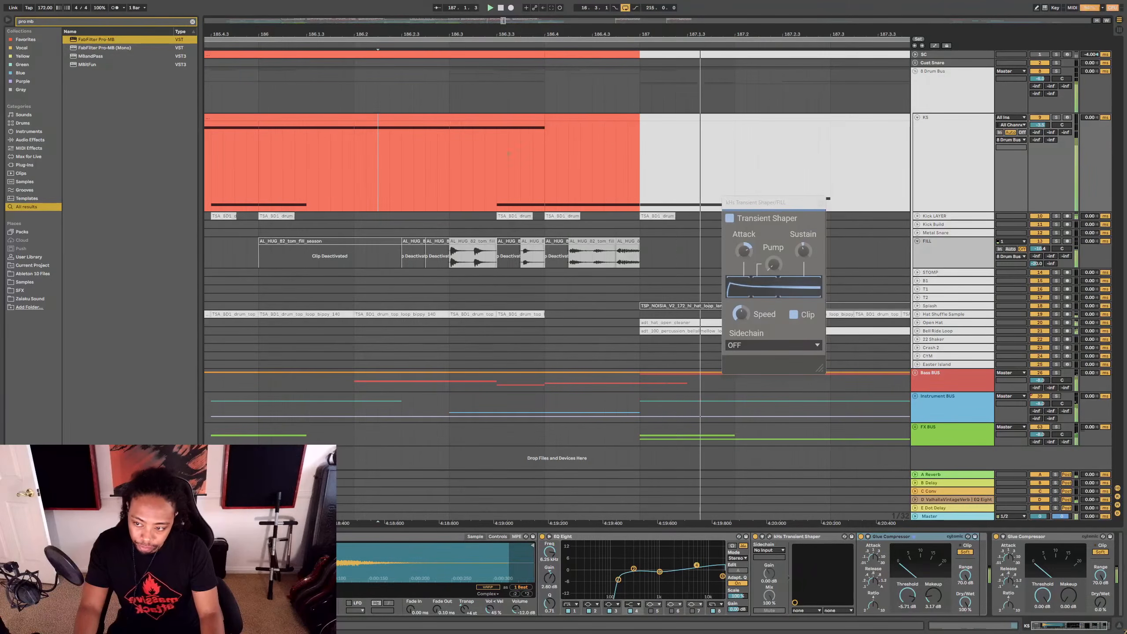
Step: Fold the tracks inside the Drum Bus, close the Transient Shaper window and collapse the Drum Bus
{"action": "scroll", "coordinate": [508, 154], "scroll_direction": "down", "scroll_amount": 10}
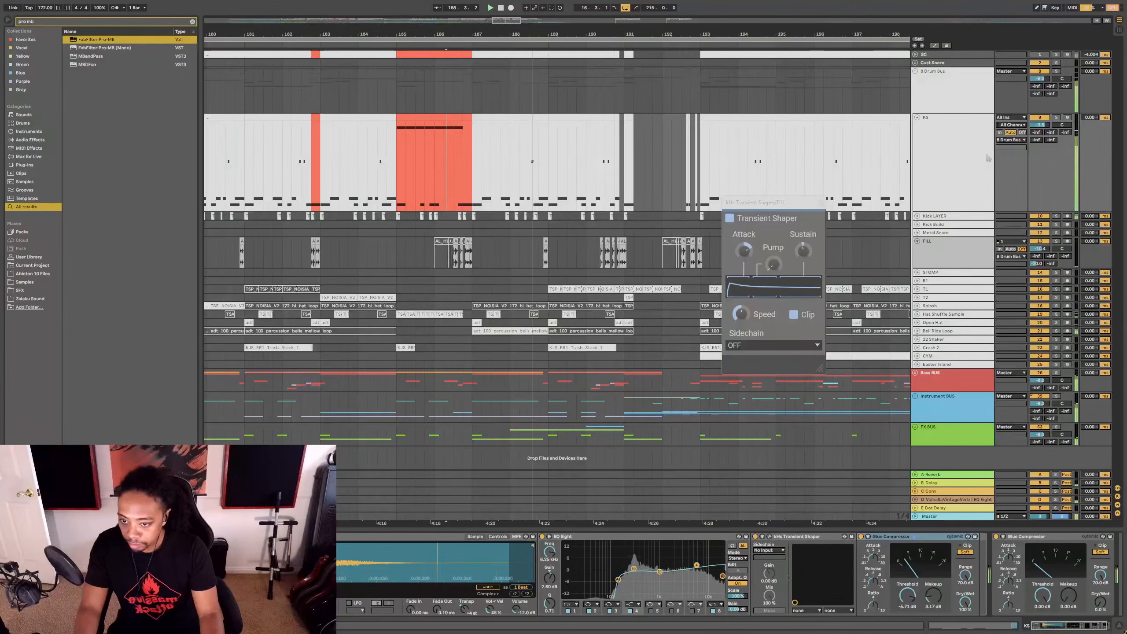
{"action": "left_click", "coordinate": [989, 158]}
{"action": "key", "text": "ctrl+a"}
{"action": "key", "text": "u"}
{"action": "key", "text": "u"}
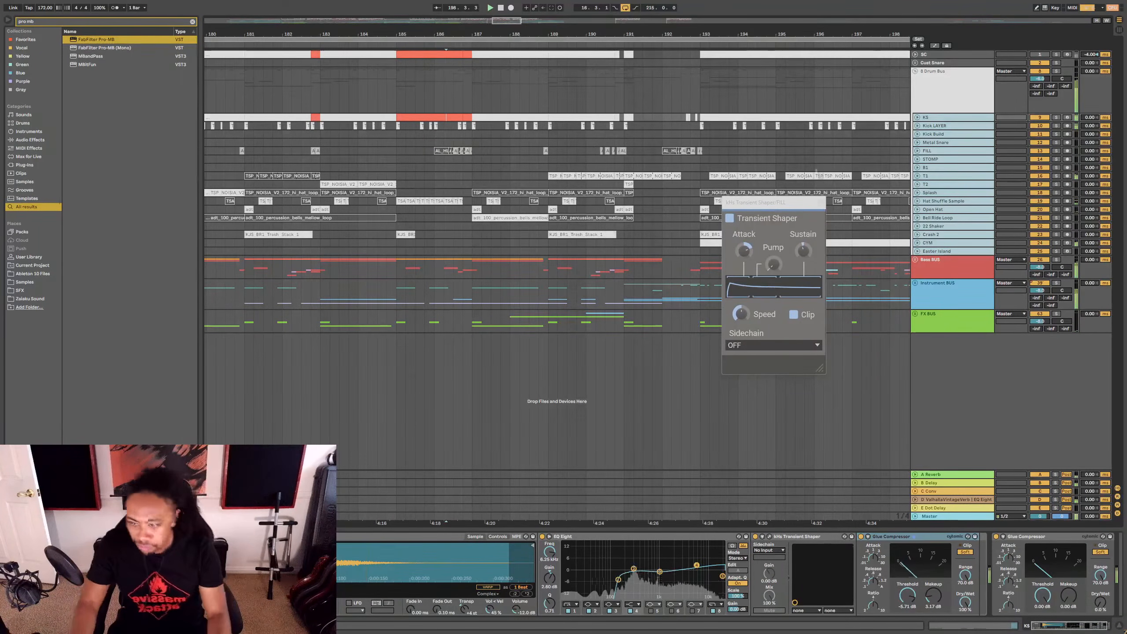
{"action": "left_click", "coordinate": [820, 202]}
{"action": "left_click", "coordinate": [927, 95]}
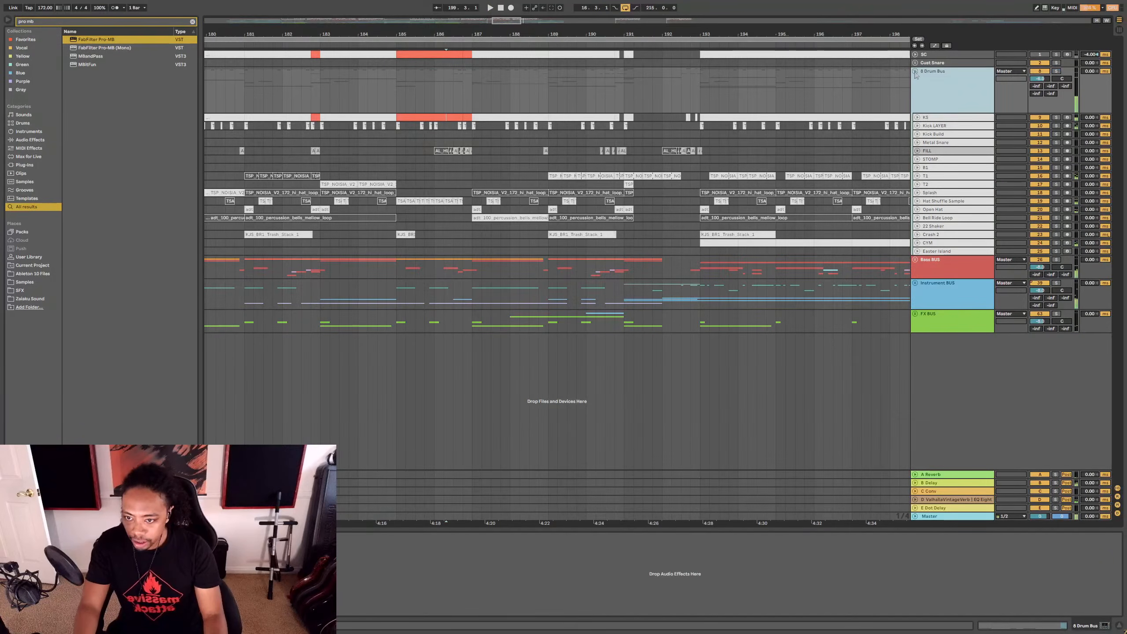
{"action": "left_click", "coordinate": [915, 72]}
Step: Set the playback position to bar 161 and arrange the master's two MSaturator windows above the Ozone window
{"action": "key", "text": "minus"}
{"action": "key", "text": "minus"}
{"action": "key", "text": "minus"}
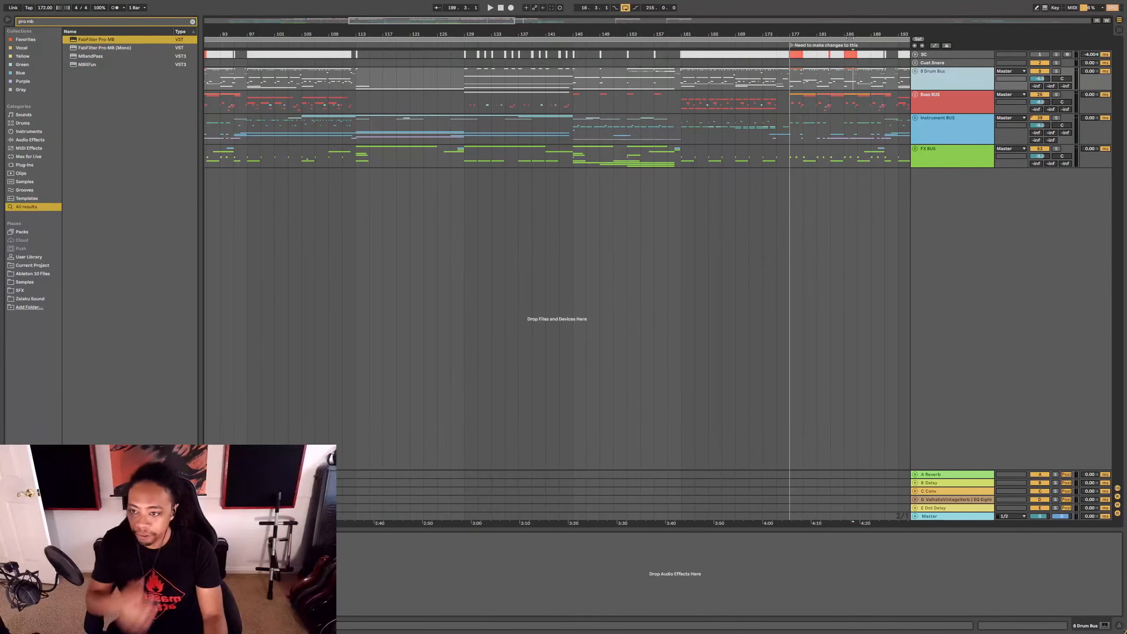
{"action": "key", "text": "minus"}
{"action": "left_click", "coordinate": [676, 98]}
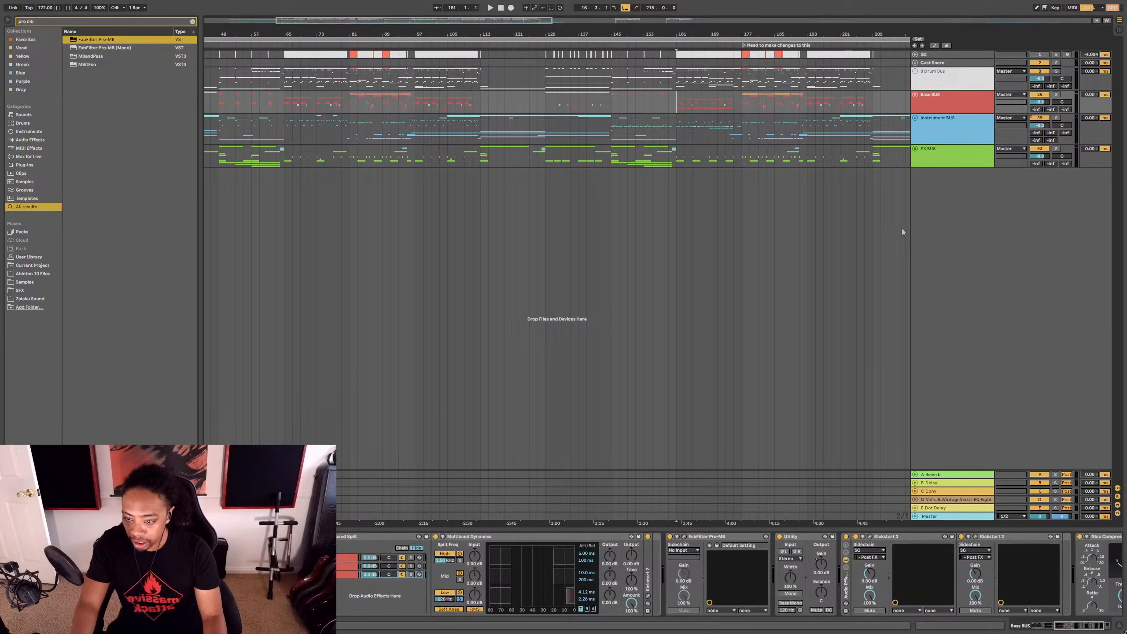
{"action": "left_click", "coordinate": [934, 517]}
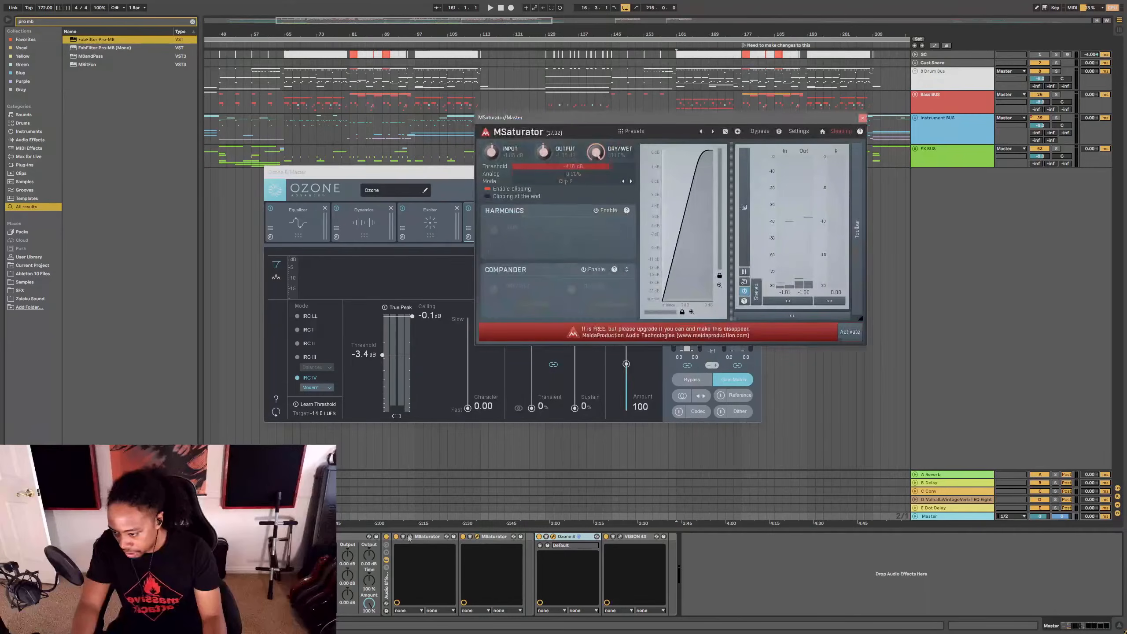
{"action": "left_click_drag", "start_coordinate": [466, 172], "coordinate": [469, 259]}
{"action": "left_click_drag", "start_coordinate": [422, 130], "coordinate": [427, 74]}
{"action": "left_click_drag", "start_coordinate": [515, 117], "coordinate": [520, 47]}
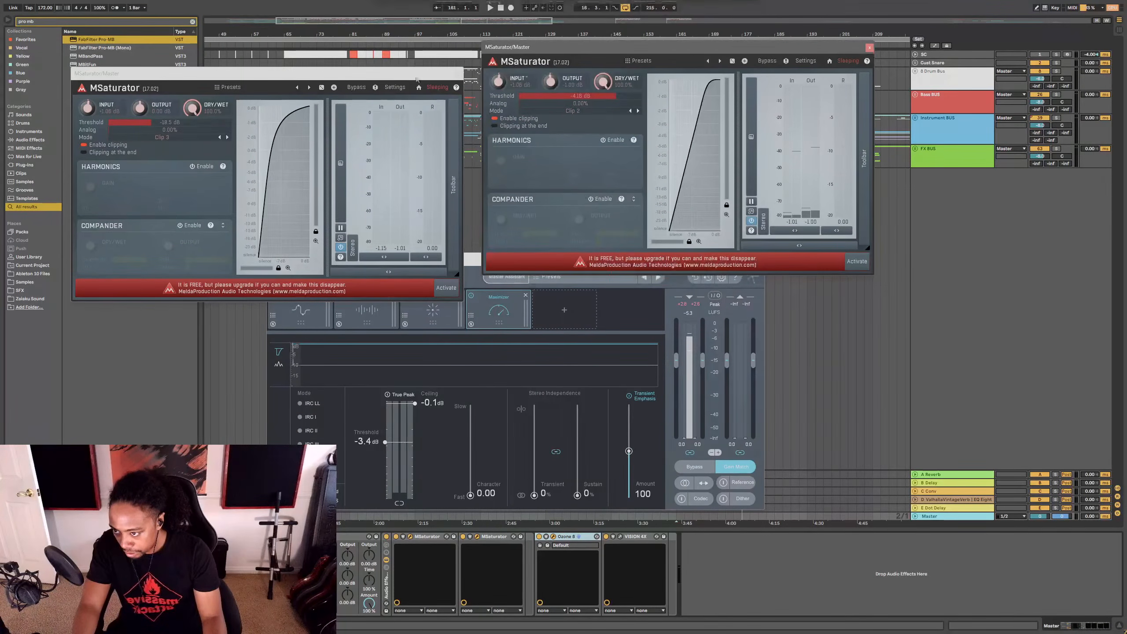
{"action": "left_click_drag", "start_coordinate": [443, 73], "coordinate": [458, 32]}
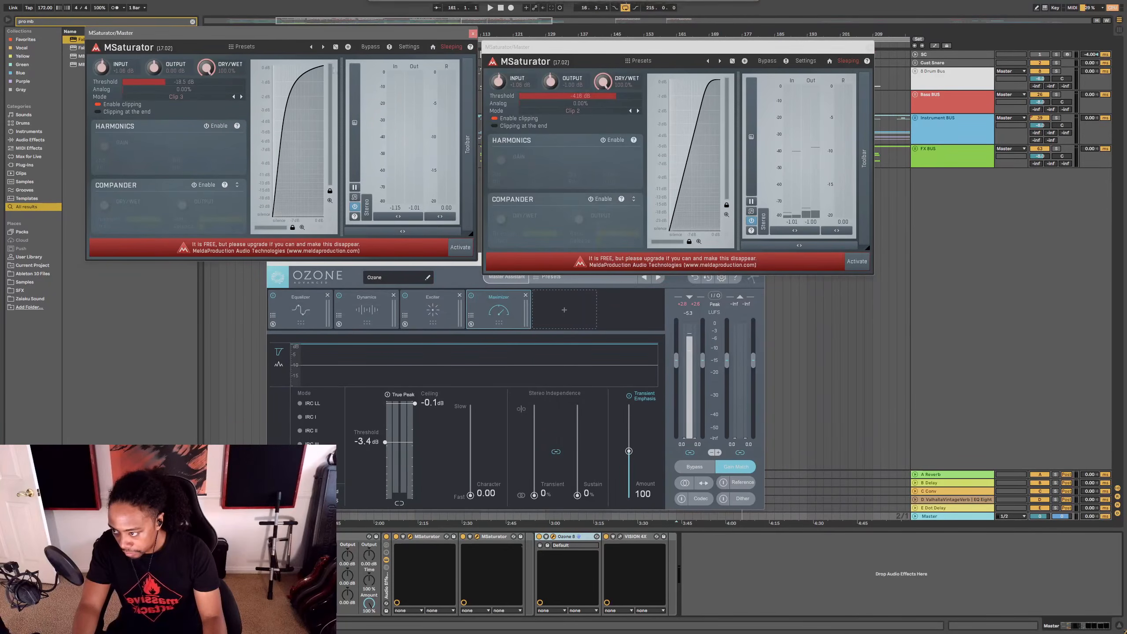
Step: Set the first master MSaturator's threshold to -18 dB and play from bar 161
{"action": "double_click", "coordinate": [199, 84]}
{"action": "type", "text": "-18"}
{"action": "key", "text": "Return"}
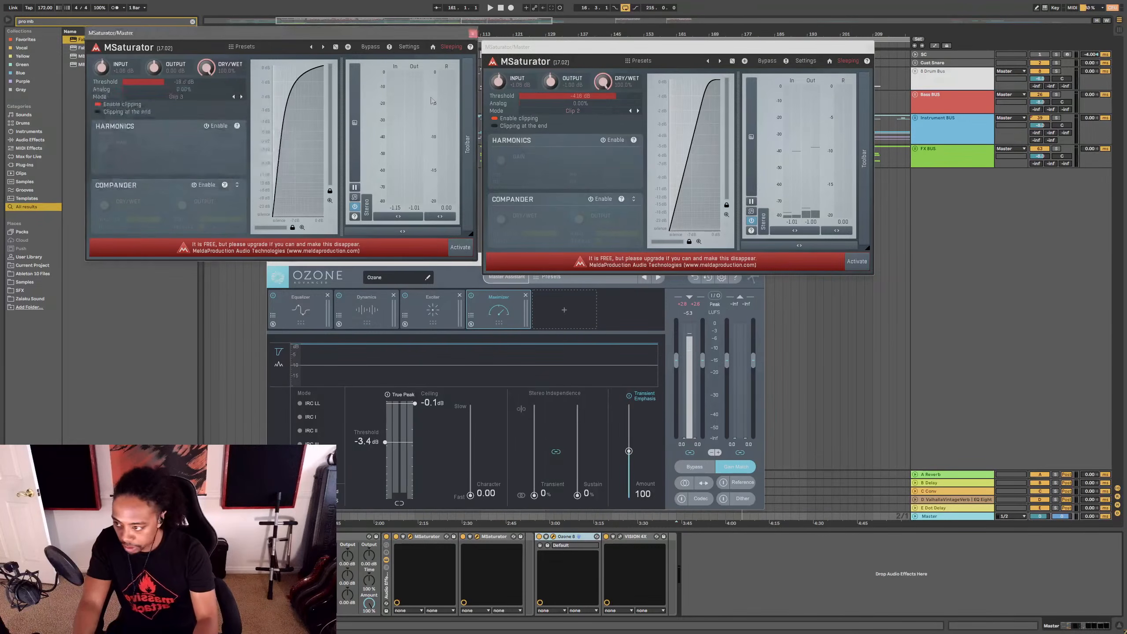
{"action": "key", "text": "space"}
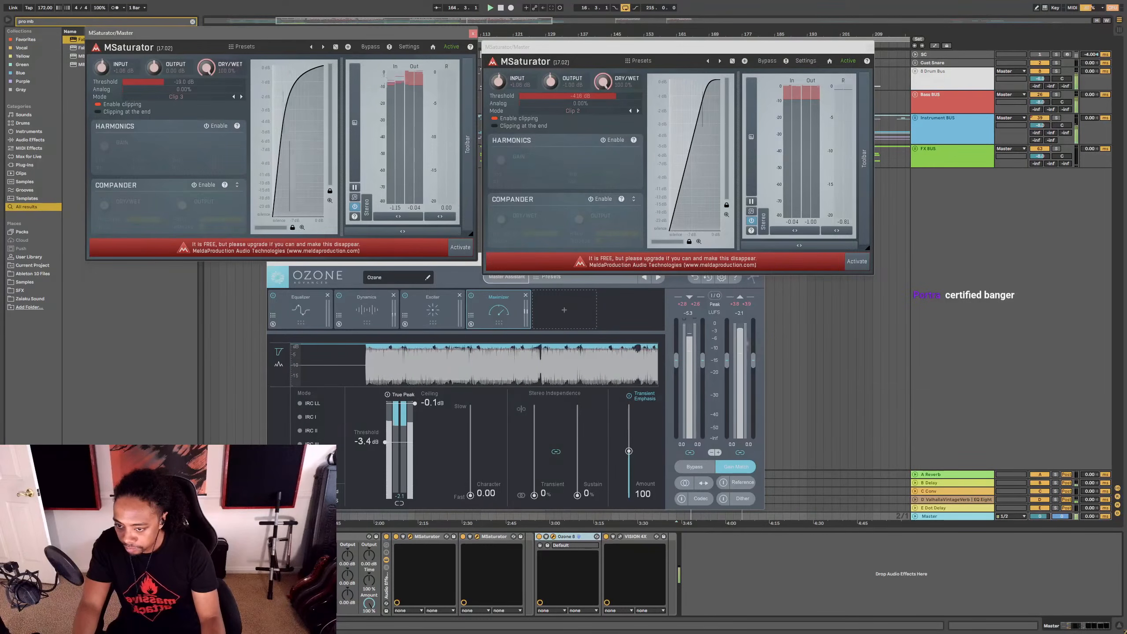
Step: Close both MSaturator windows, compare the loudness from bars 161 and 177 on Ozone's output meter, and close Ozone
{"action": "left_click", "coordinate": [870, 48]}
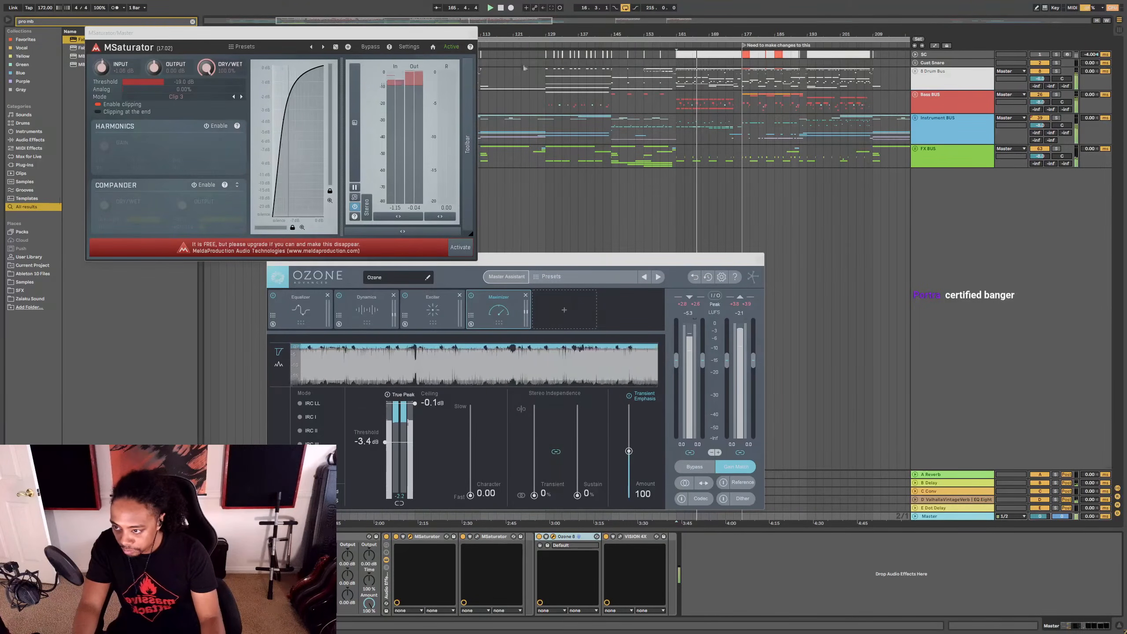
{"action": "left_click", "coordinate": [468, 33]}
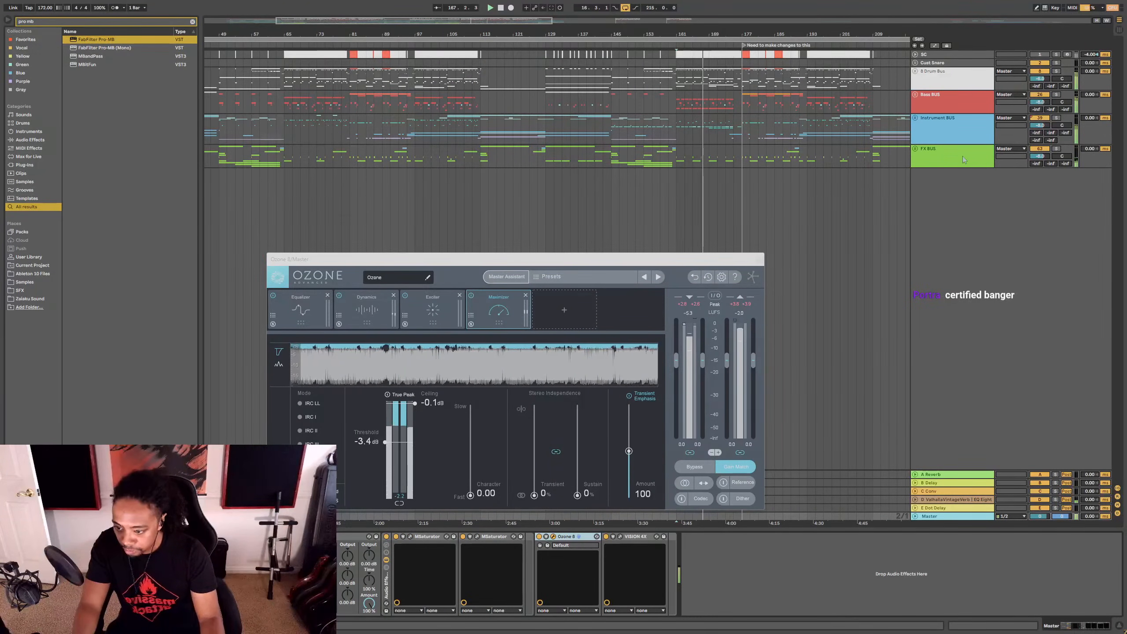
{"action": "left_click", "coordinate": [957, 141]}
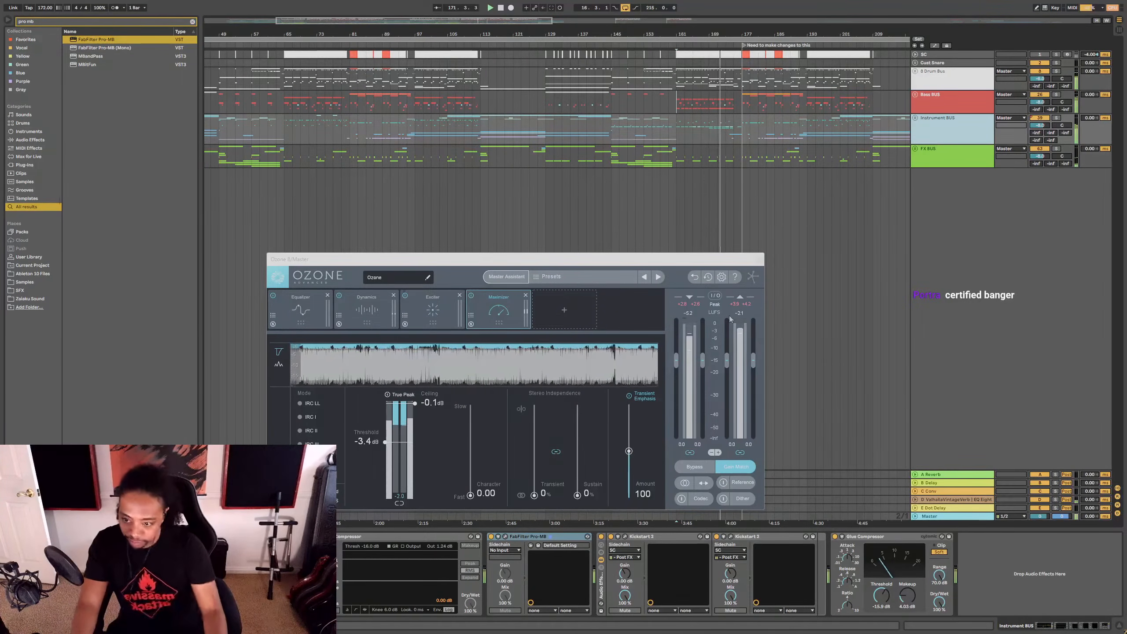
{"action": "key", "text": "space"}
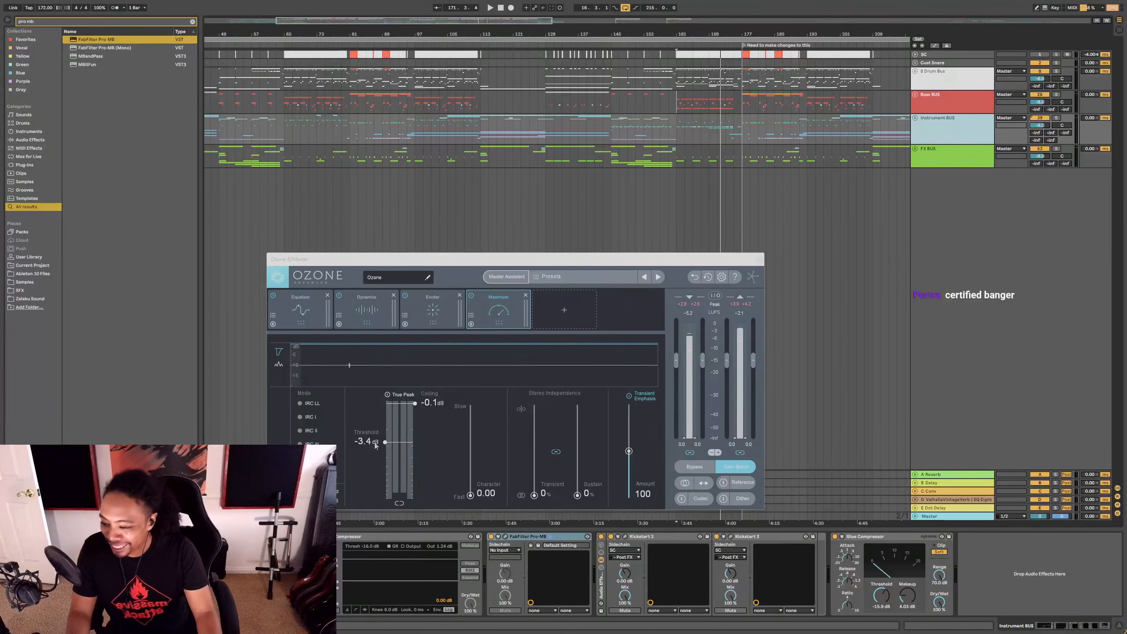
{"action": "left_click", "coordinate": [740, 140]}
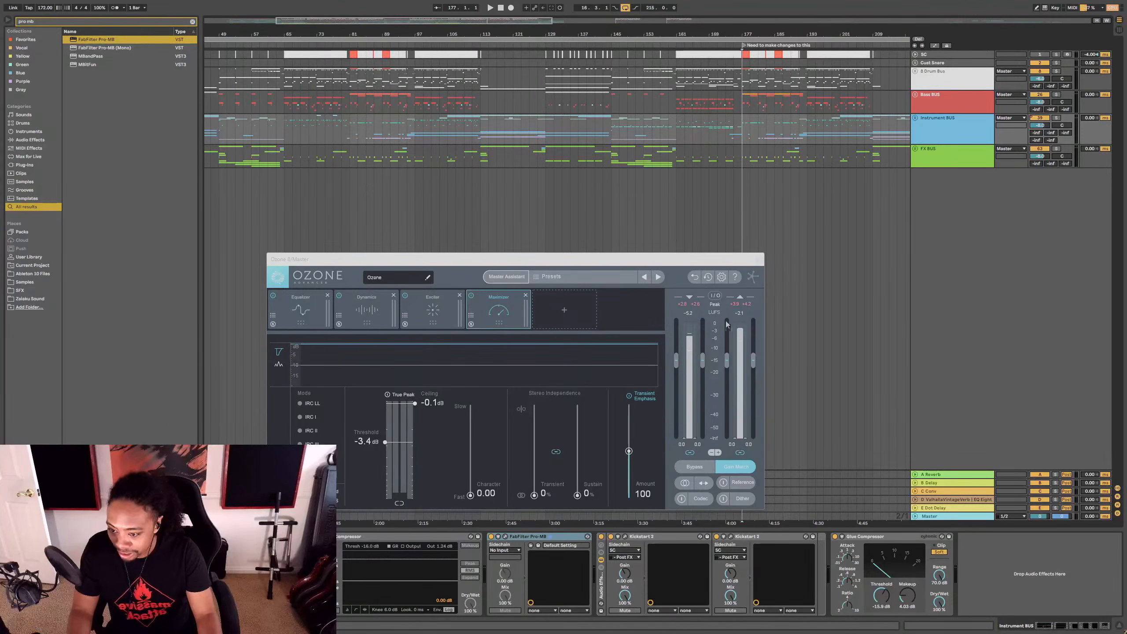
{"action": "left_click", "coordinate": [739, 314]}
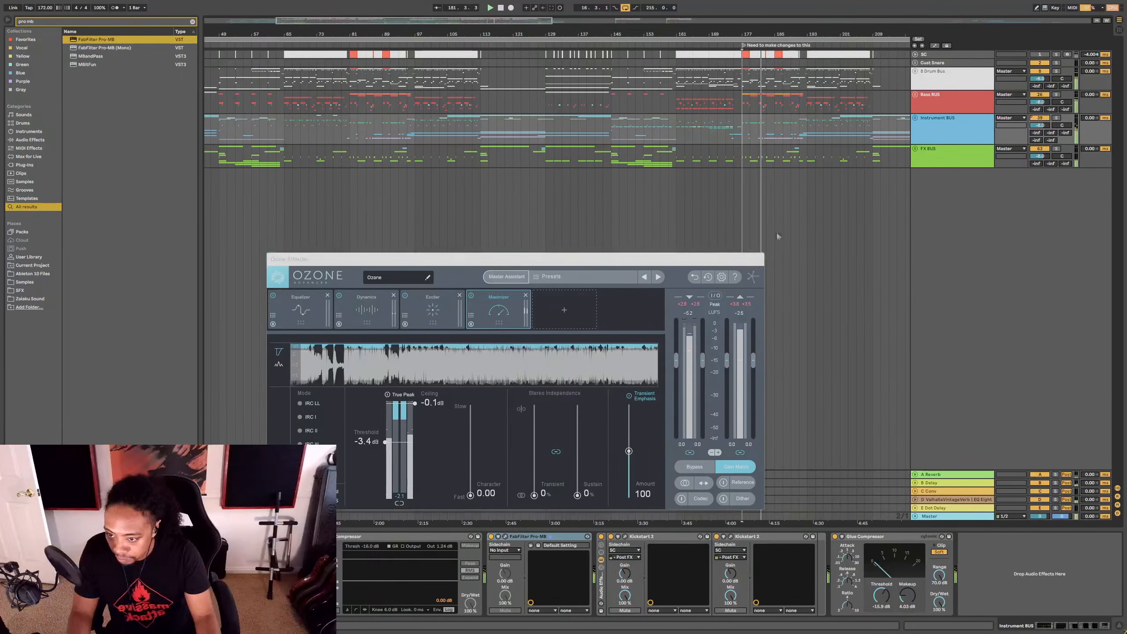
{"action": "left_click", "coordinate": [759, 259]}
Step: Unfold the Instrument BUS and Drop Stabs group, adjust the Lead_A Ghost SMP 3 volume and play from bar 177
{"action": "left_click", "coordinate": [915, 119]}
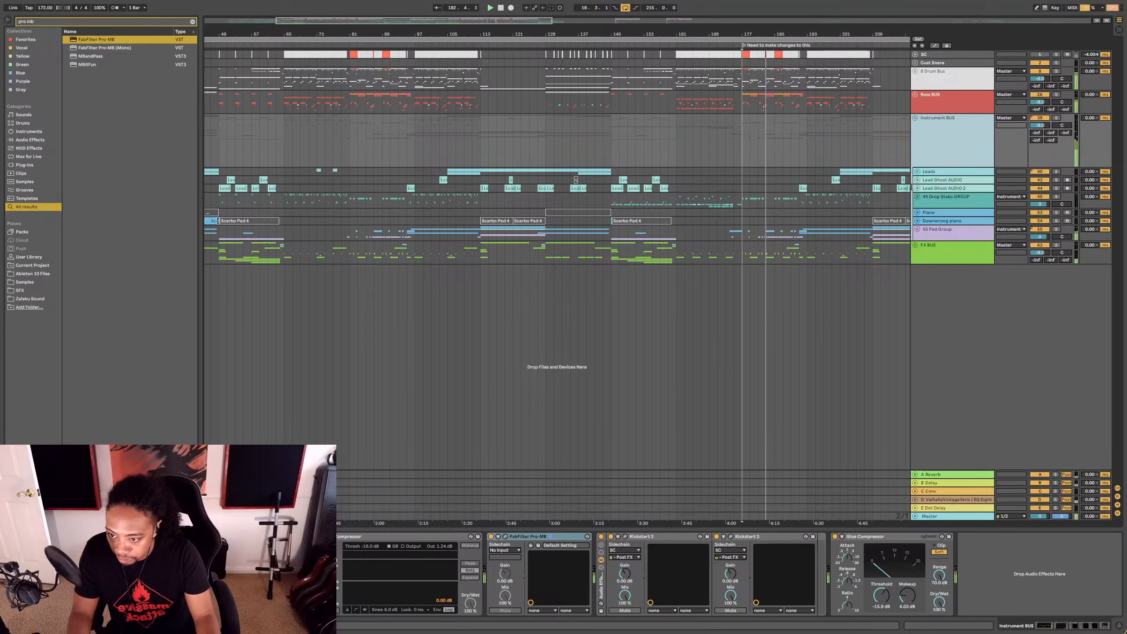
{"action": "left_click", "coordinate": [927, 202]}
{"action": "left_click", "coordinate": [918, 197]}
{"action": "left_click", "coordinate": [947, 298]}
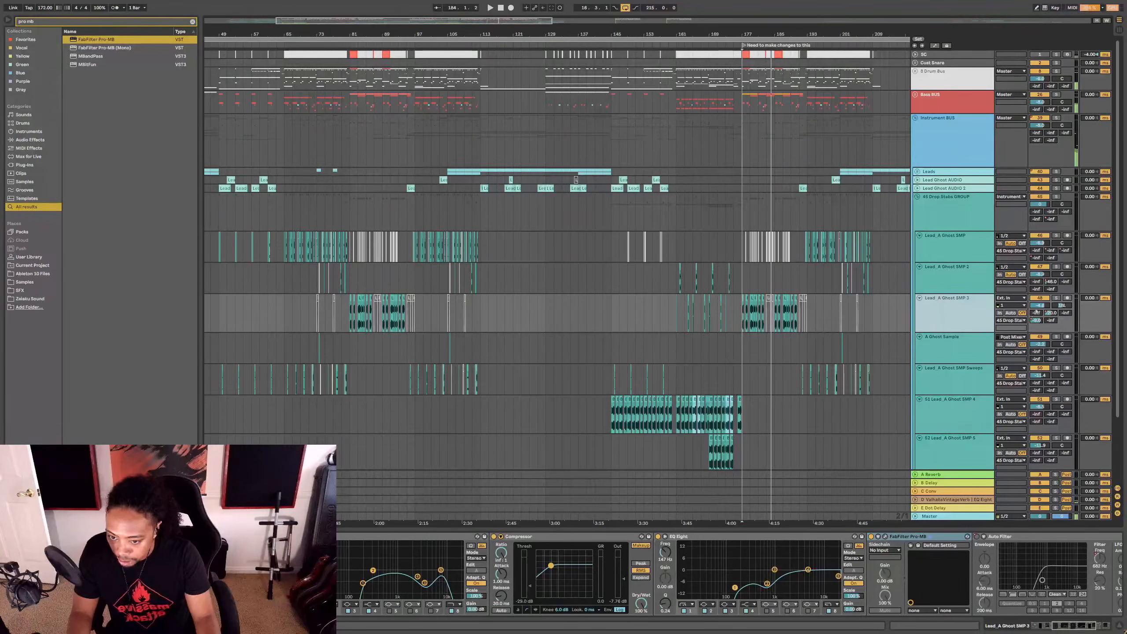
{"action": "left_click", "coordinate": [1040, 306]}
{"action": "key", "text": "space"}
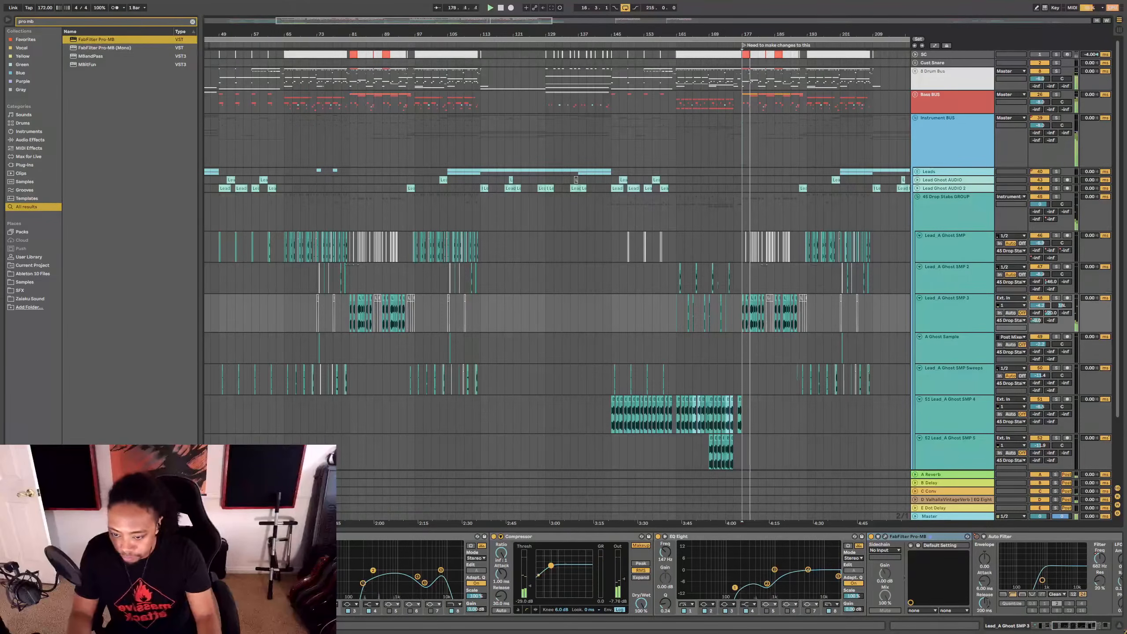
Step: Show the master's effect chain and fold all the track groups in the arrangement
{"action": "left_click", "coordinate": [950, 517]}
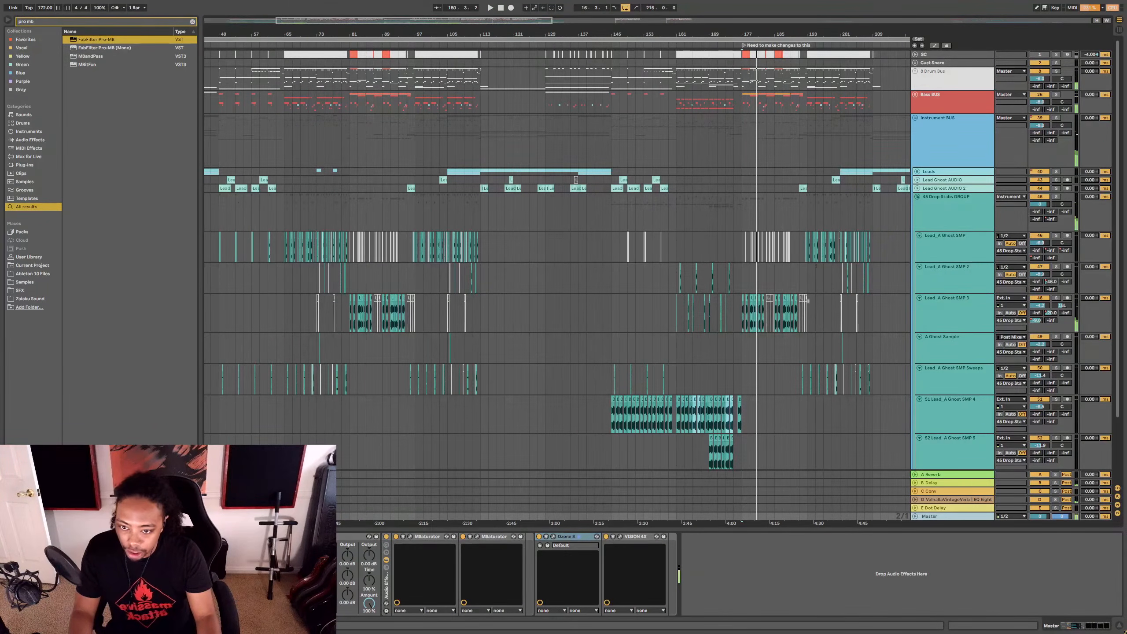
{"action": "left_click", "coordinate": [757, 260]}
{"action": "left_click", "coordinate": [954, 210]}
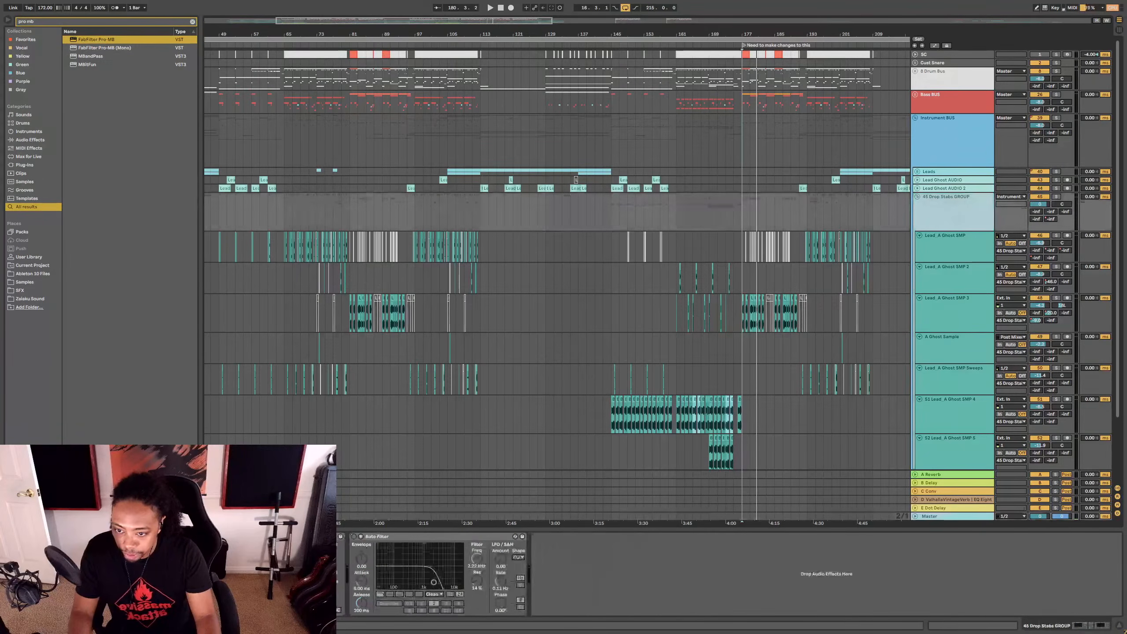
{"action": "left_click", "coordinate": [943, 143]}
{"action": "key", "text": "ctrl+a"}
{"action": "key", "text": "u"}
{"action": "key", "text": "u"}
Step: Open the first Kickstart 2 on the Bass BUS and play from bar 177 to check the sidechain ducking
{"action": "left_click", "coordinate": [941, 121]}
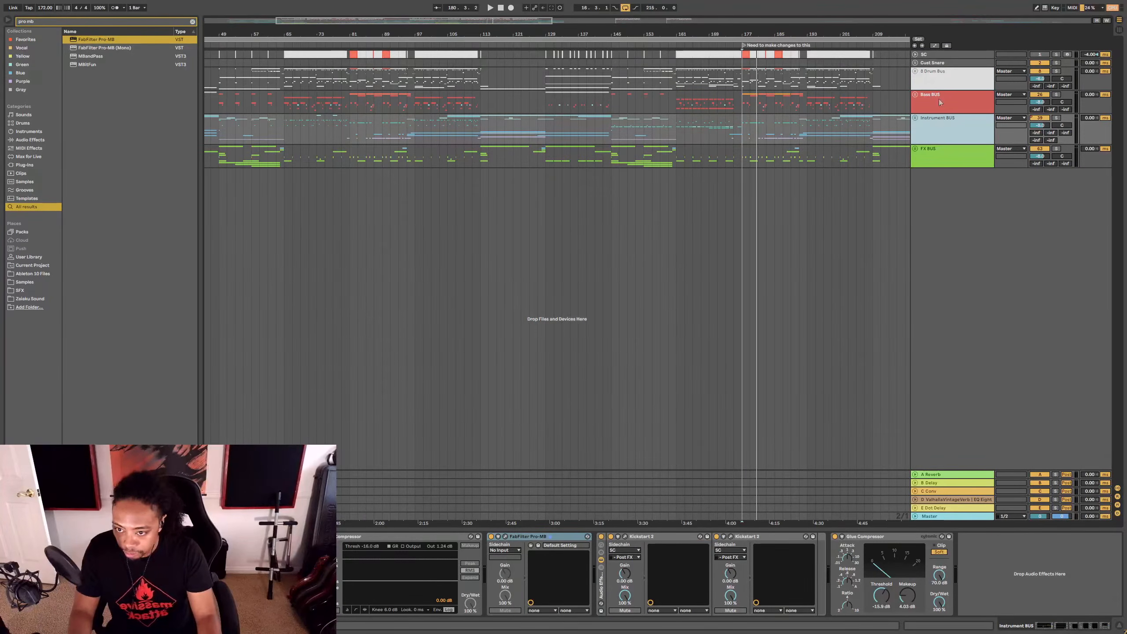
{"action": "left_click", "coordinate": [963, 83]}
{"action": "key", "text": "Up"}
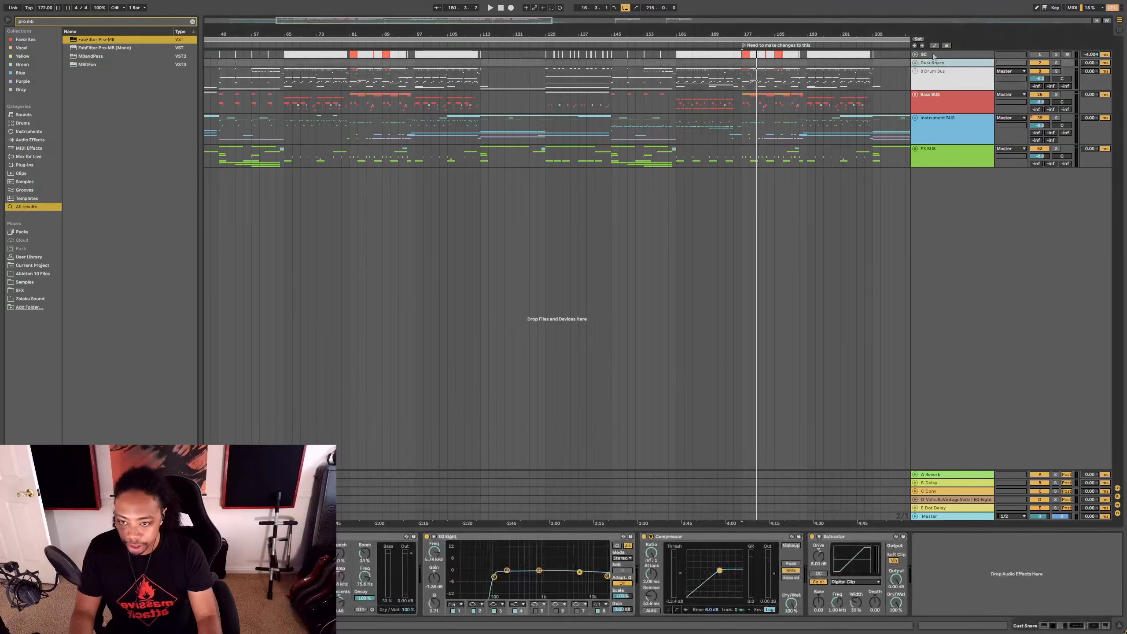
{"action": "key", "text": "Up"}
{"action": "left_click", "coordinate": [915, 73]}
{"action": "left_click", "coordinate": [915, 72]}
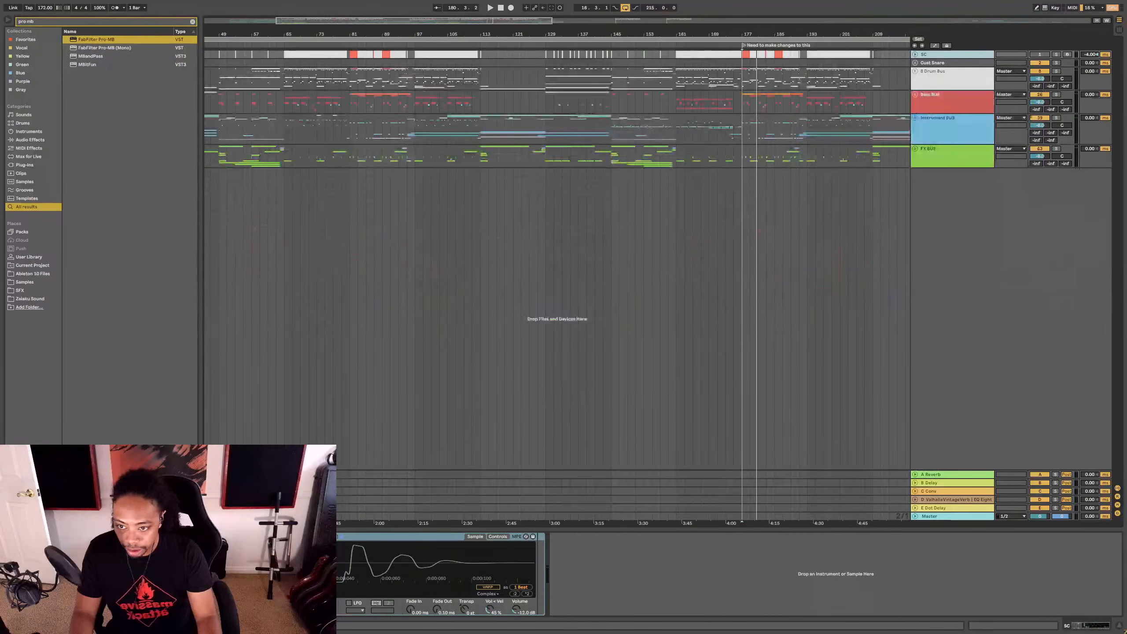
{"action": "left_click", "coordinate": [936, 122]}
{"action": "left_click", "coordinate": [936, 99]}
{"action": "scroll", "coordinate": [723, 580], "scroll_direction": "right", "scroll_amount": 3}
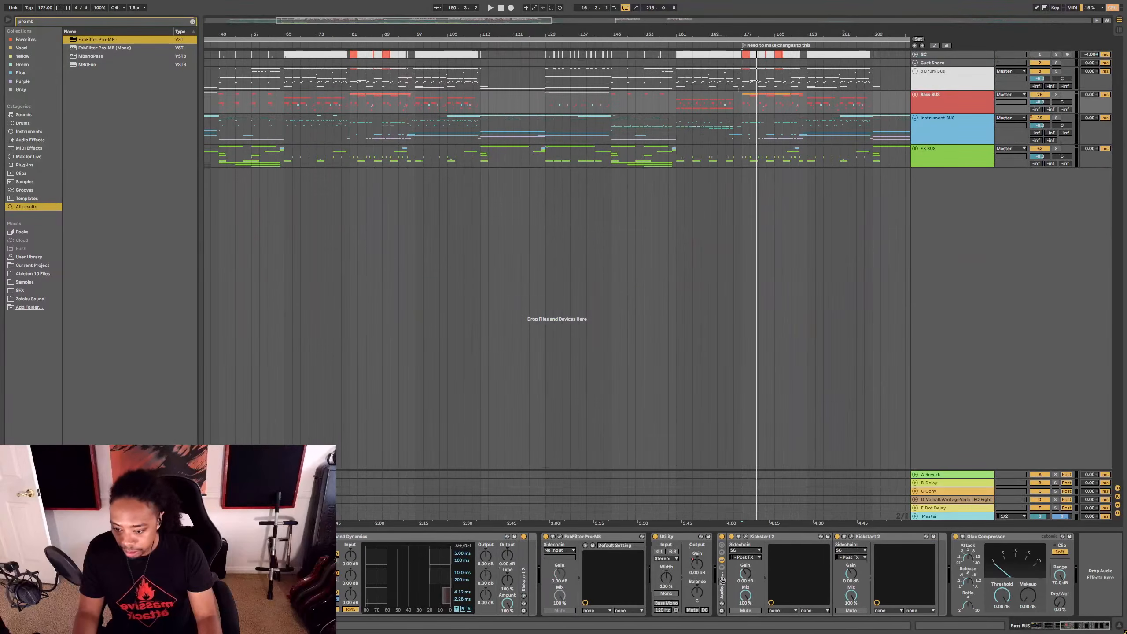
{"action": "left_click", "coordinate": [745, 536]}
{"action": "key", "text": "space"}
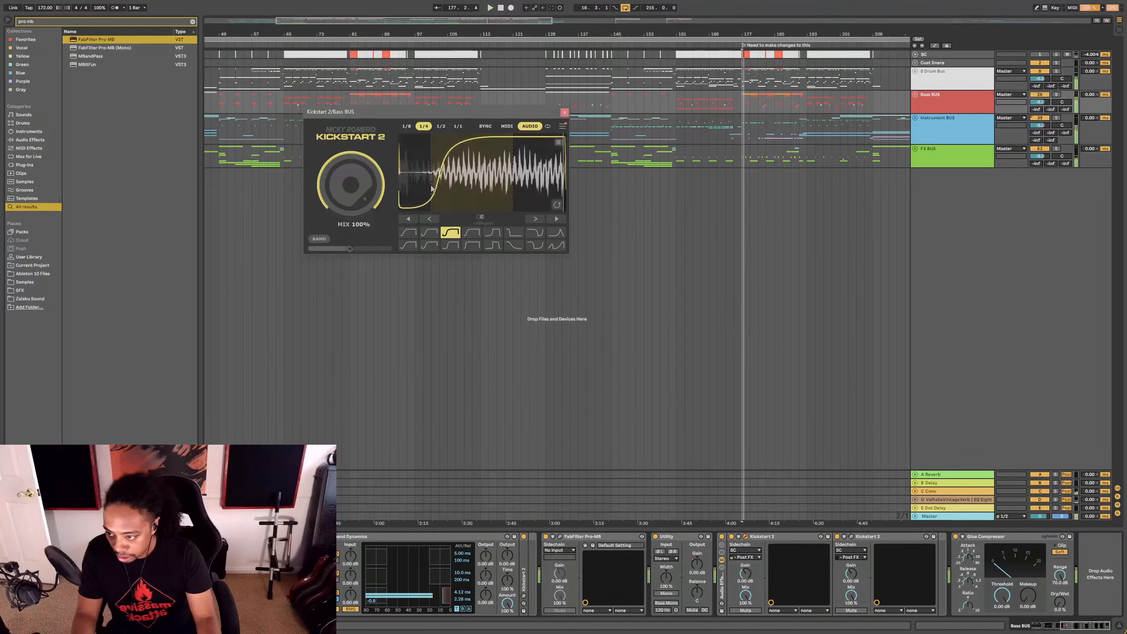
Step: Unfold the Drum Bus, pull EQ Eight's third band into a low-mid cut on the KS track's kick, and close Kickstart 2
{"action": "double_click", "coordinate": [938, 83]}
{"action": "left_click", "coordinate": [958, 169]}
{"action": "left_click", "coordinate": [955, 117]}
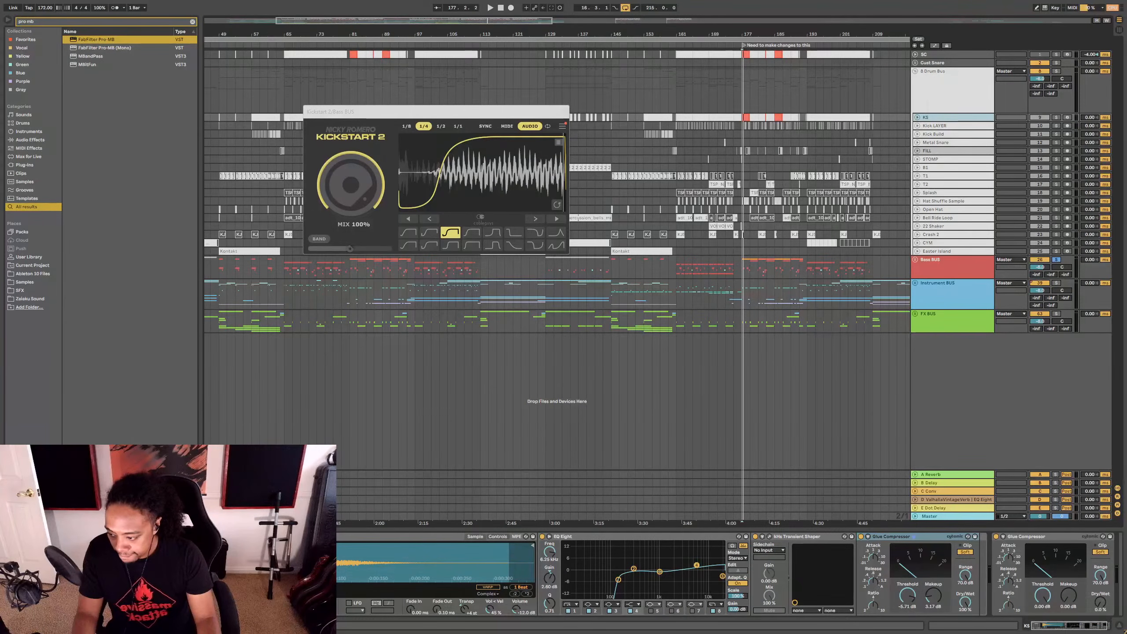
{"action": "left_click", "coordinate": [48, 606]}
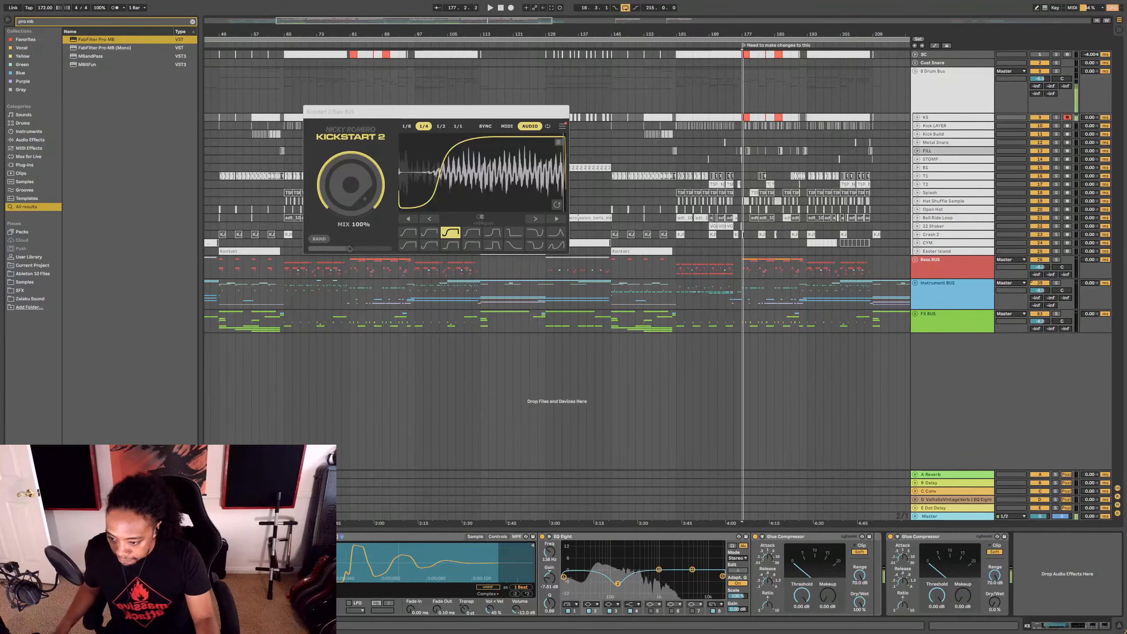
{"action": "left_click_drag", "start_coordinate": [660, 570], "coordinate": [629, 583]}
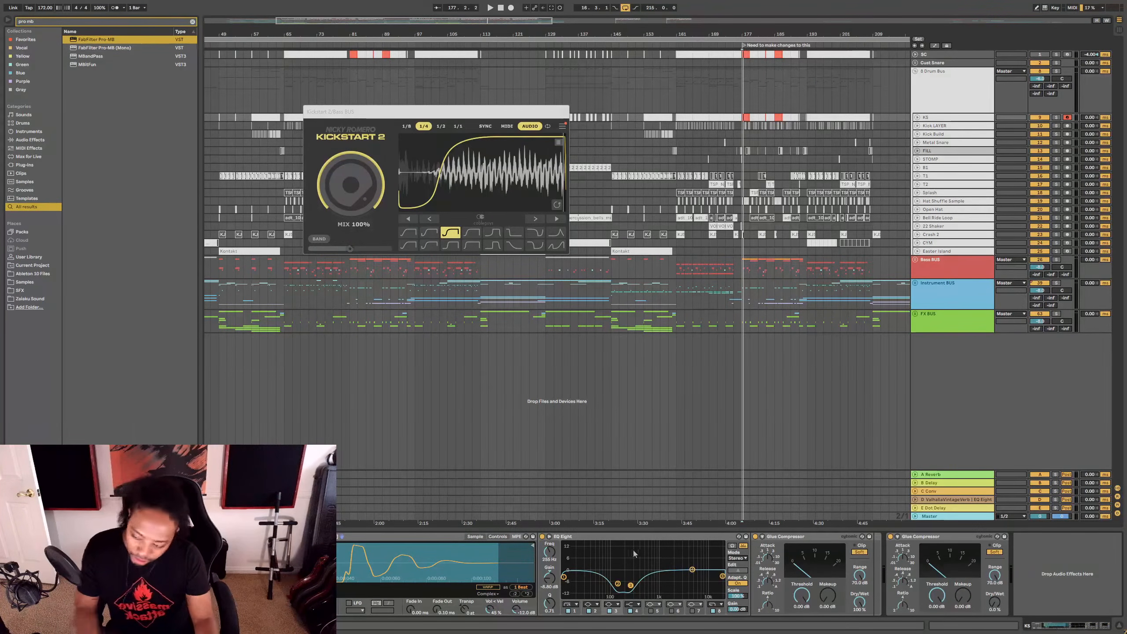
{"action": "left_click", "coordinate": [565, 111]}
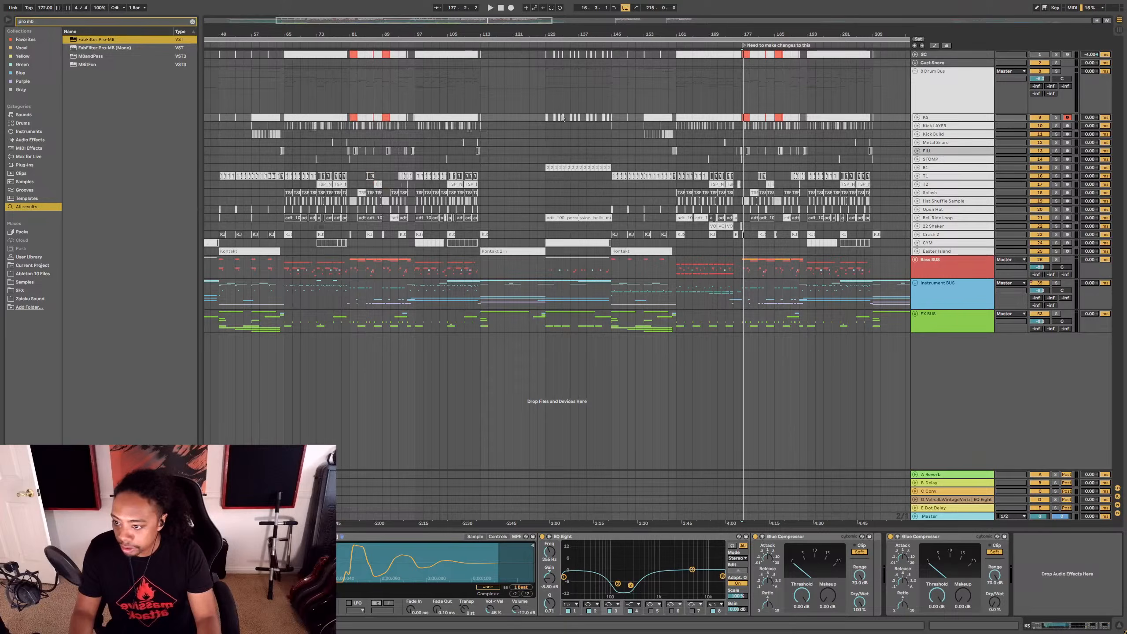
Step: Unfold the KS track and consolidate its clips from bar 49 through the end of the second drop into one clip
{"action": "left_click", "coordinate": [917, 118]}
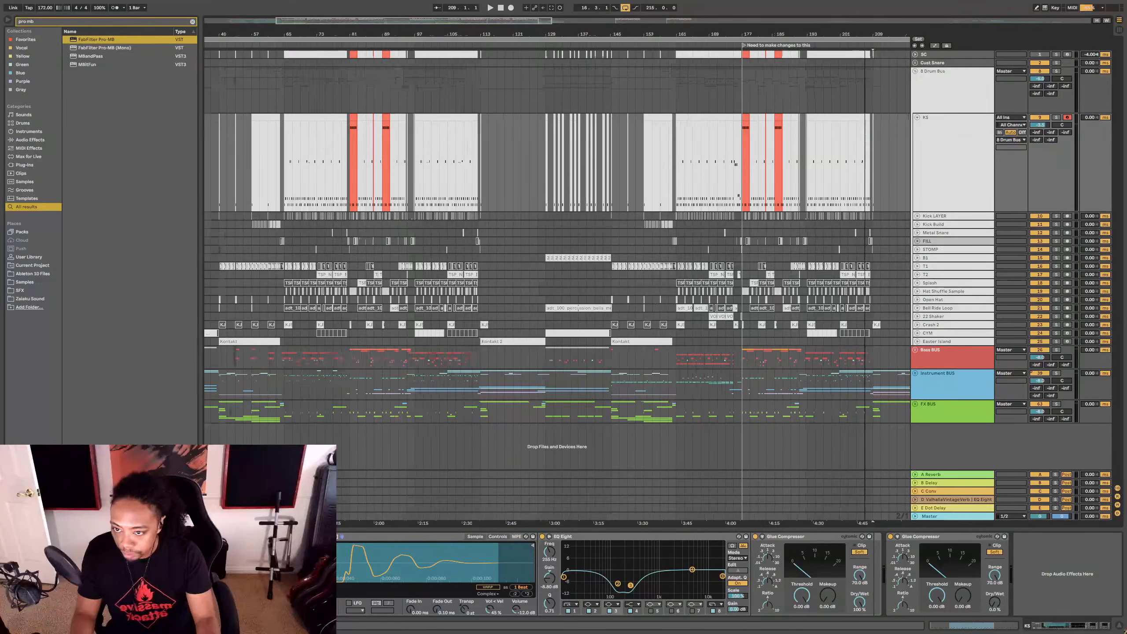
{"action": "left_click_drag", "start_coordinate": [864, 35], "coordinate": [768, 89]}
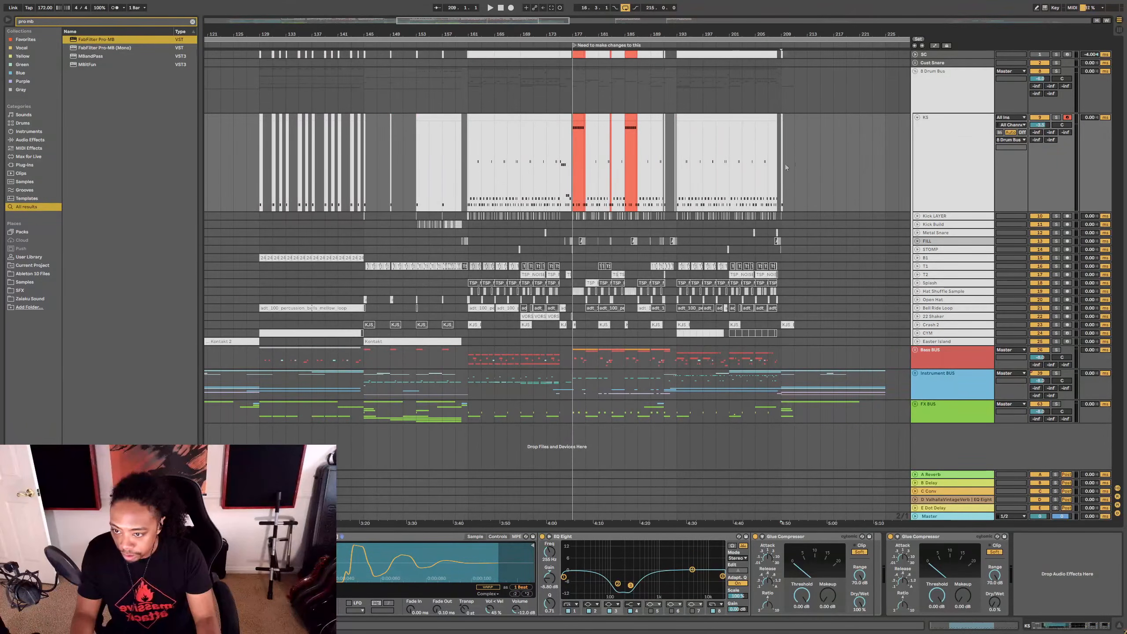
{"action": "left_click", "coordinate": [256, 151], "text": "shift"}
{"action": "left_click_drag", "start_coordinate": [268, 35], "coordinate": [503, 6]}
{"action": "left_click", "coordinate": [229, 172], "text": "shift"}
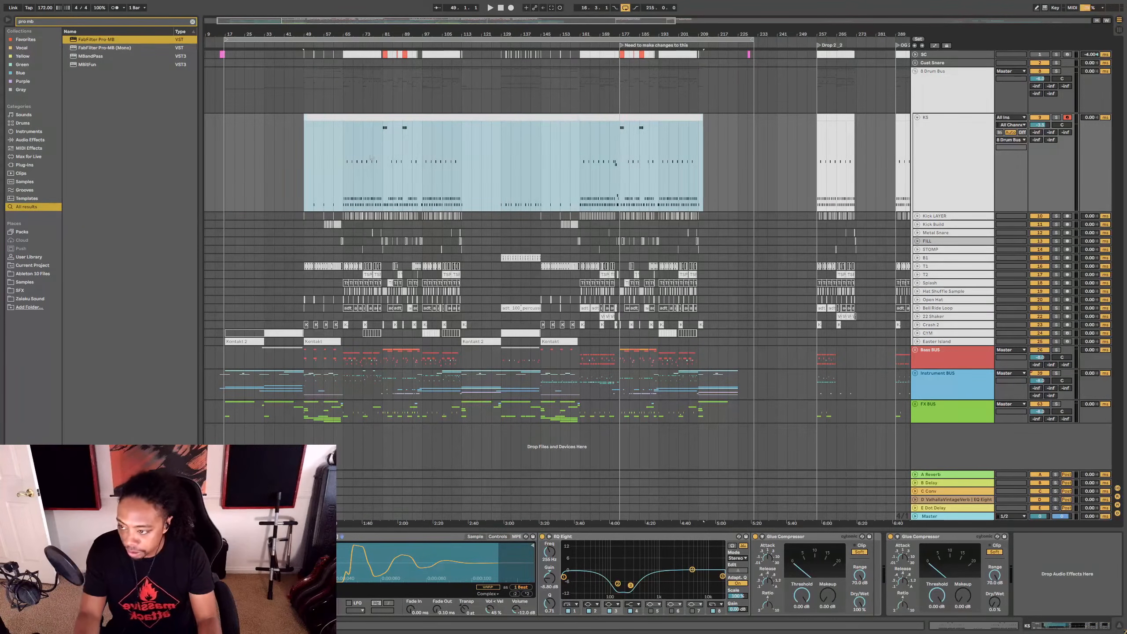
Step: Open the consolidated KS clip to examine its drum notes and return to the track's device chain
{"action": "left_click", "coordinate": [384, 126]}
{"action": "double_click", "coordinate": [383, 120]}
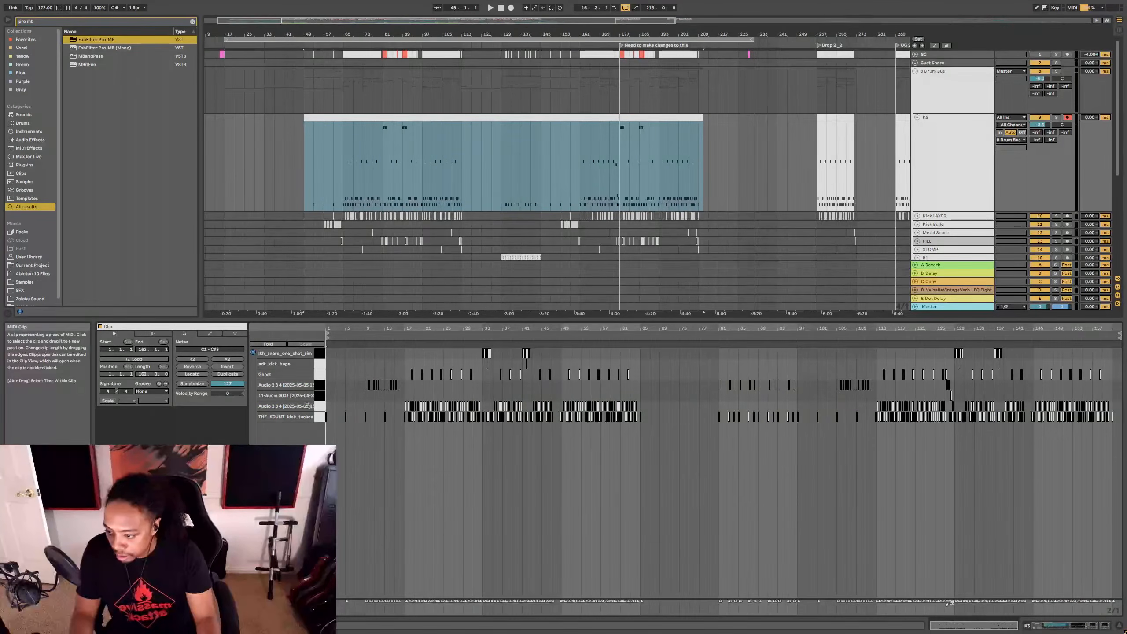
{"action": "mouse_move", "coordinate": [390, 328]}
{"action": "left_mouse_down"}
{"action": "mouse_move", "coordinate": [390, 382]}
{"action": "mouse_move", "coordinate": [381, 327]}
{"action": "left_mouse_up"}
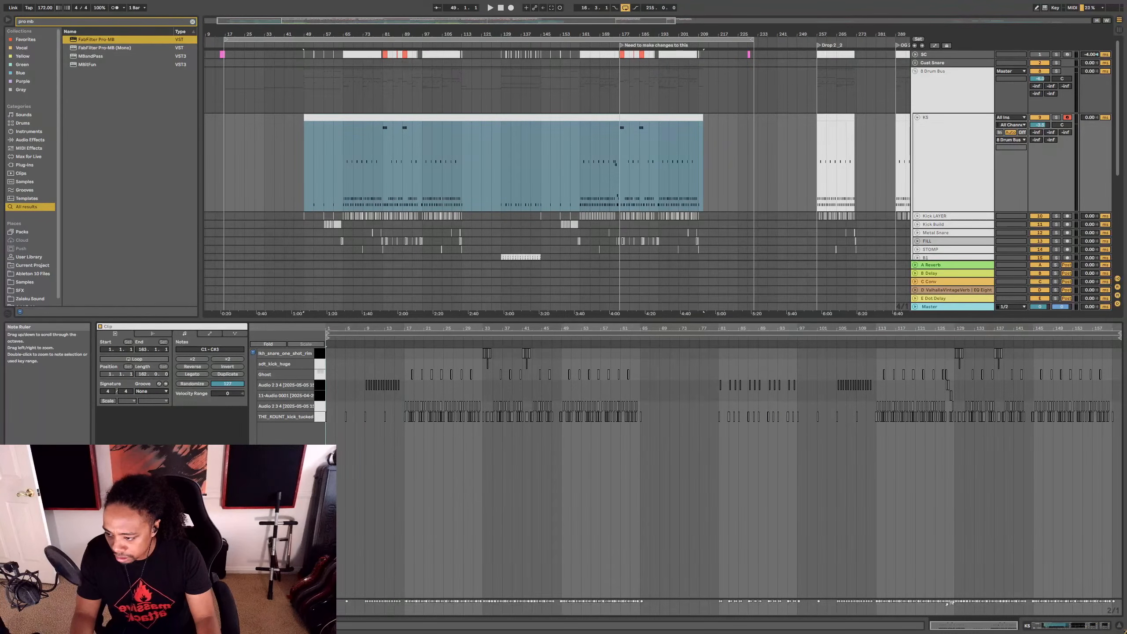
{"action": "left_click", "coordinate": [931, 183]}
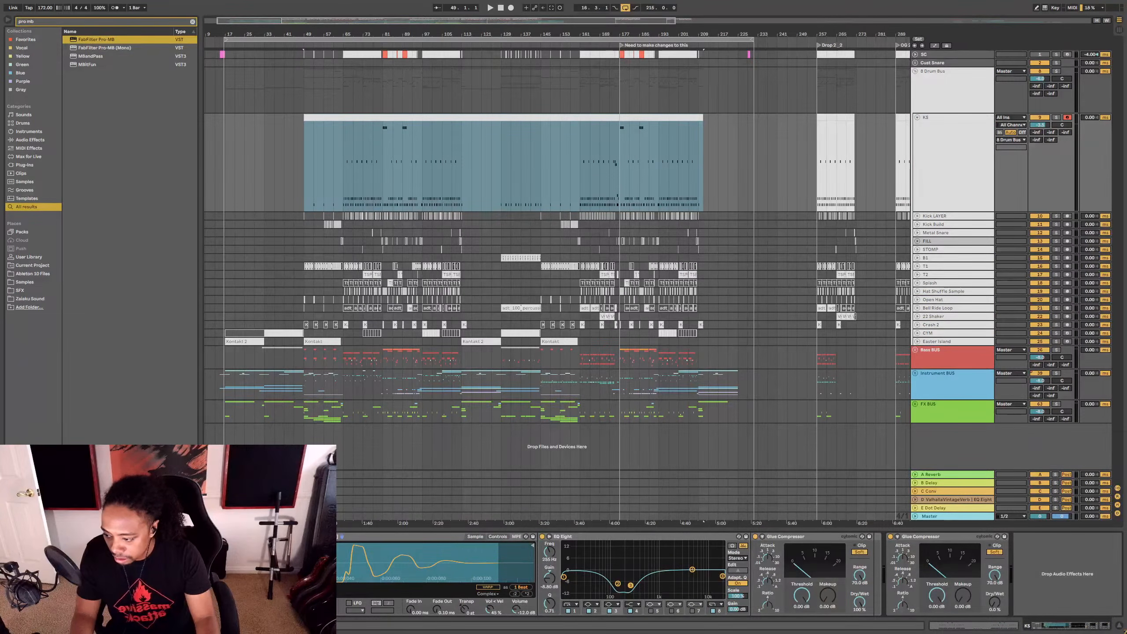
Step: Search the Favorites collection for "kick" and expand the Splice folder down to its sample packs
{"action": "type", "text": "kick"}
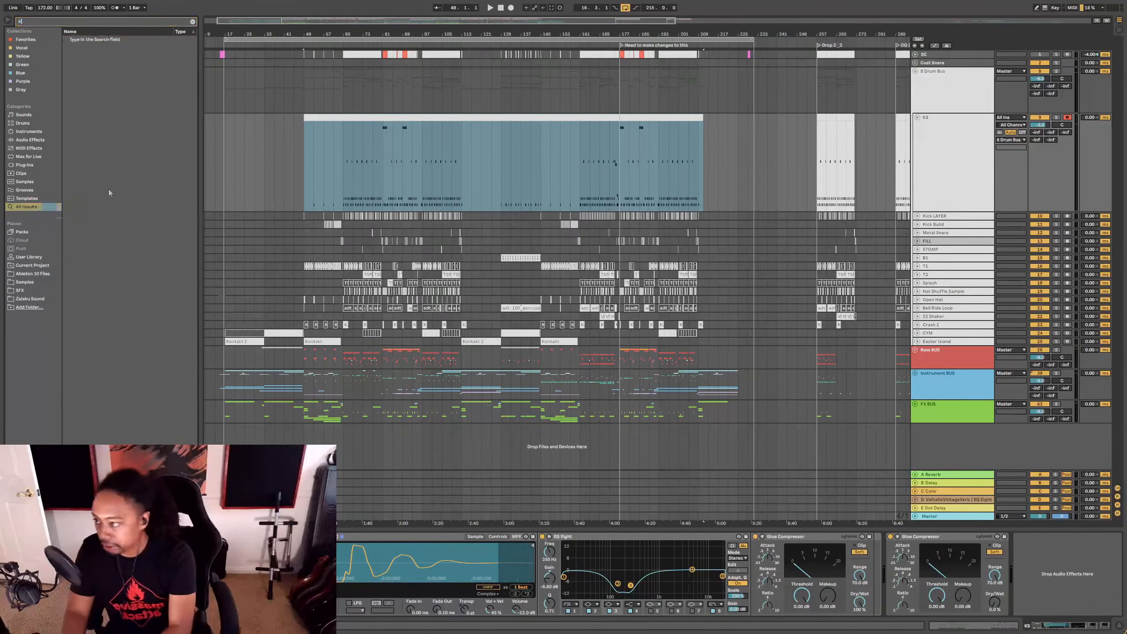
{"action": "left_click", "coordinate": [25, 39]}
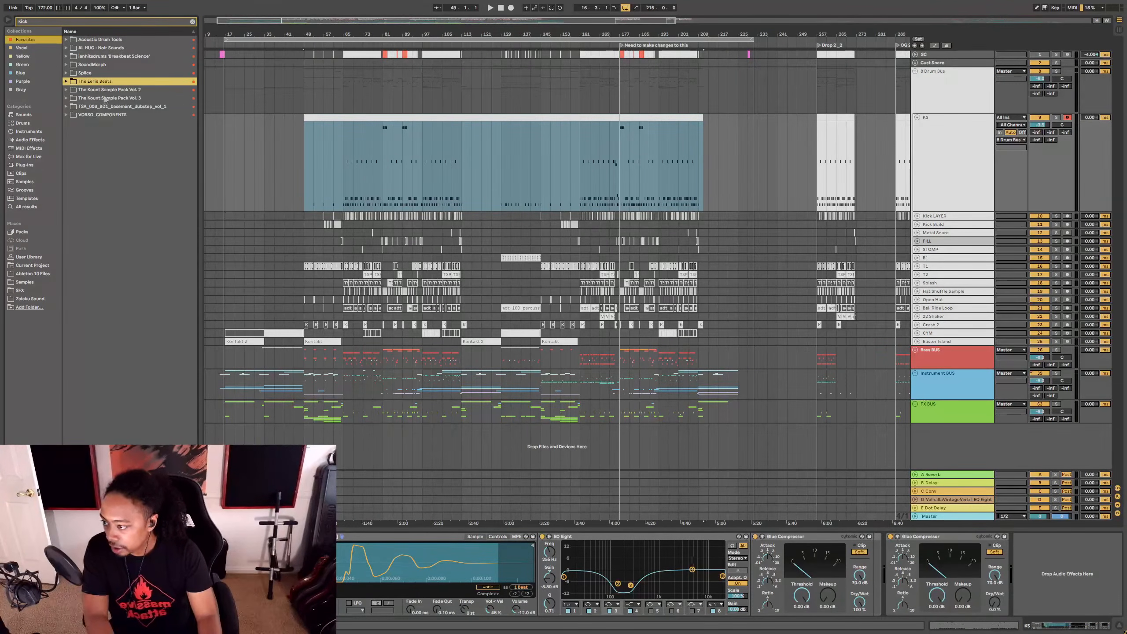
{"action": "key", "text": "Right"}
{"action": "key", "text": "Up"}
{"action": "key", "text": "Up"}
{"action": "key", "text": "Up"}
{"action": "key", "text": "Down"}
{"action": "key", "text": "Down"}
{"action": "key", "text": "Down"}
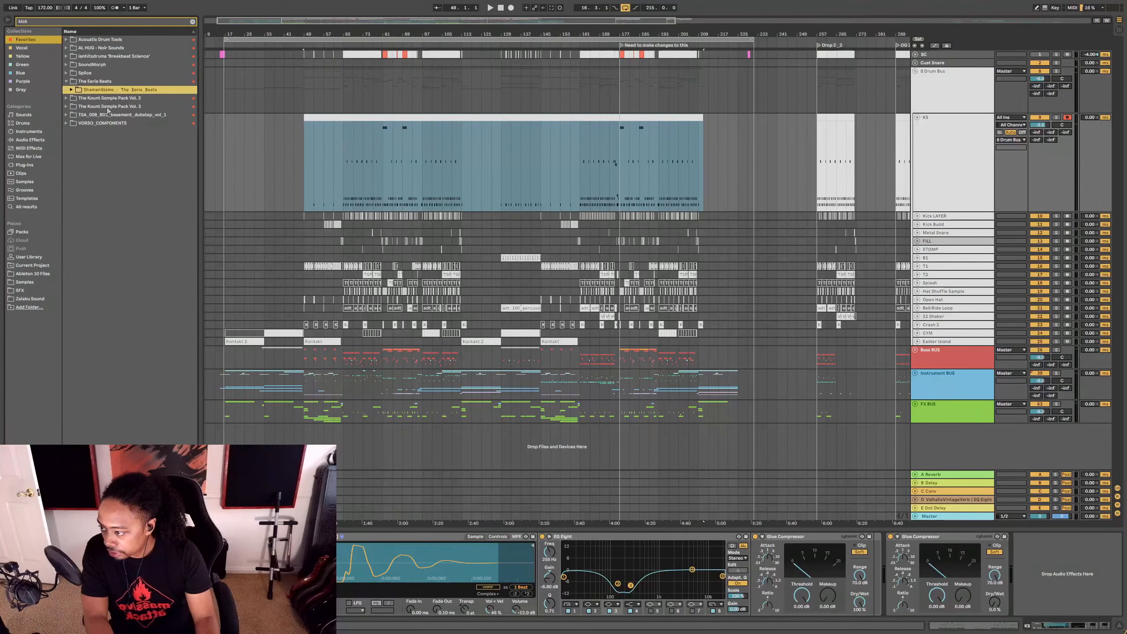
{"action": "key", "text": "Down"}
{"action": "key", "text": "Up"}
{"action": "key", "text": "Up"}
{"action": "key", "text": "Left"}
{"action": "key", "text": "Up"}
{"action": "key", "text": "Right"}
{"action": "key", "text": "Down"}
{"action": "key", "text": "Right"}
{"action": "key", "text": "Down"}
{"action": "key", "text": "Right"}
{"action": "key", "text": "Down"}
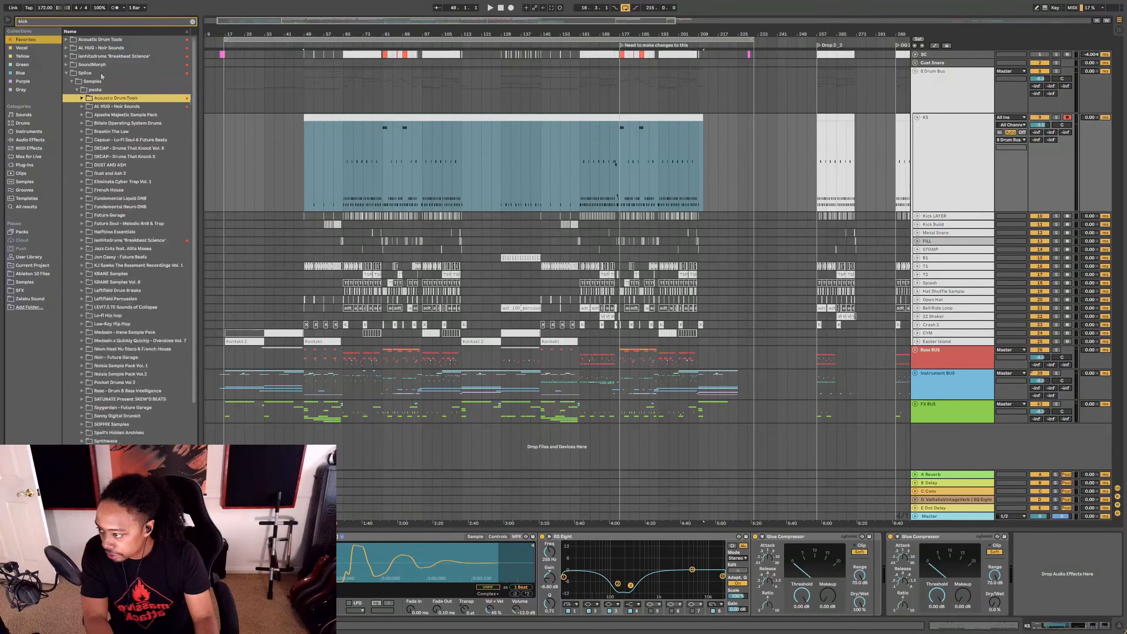
Step: Audition kicks from the Billain Operating System Drums pack's ONESHOT_KICKS folder and load one into the KS drum rack
{"action": "key", "text": "Down"}
{"action": "key", "text": "Down"}
{"action": "key", "text": "Down"}
{"action": "key", "text": "Right"}
{"action": "key", "text": "Down"}
{"action": "key", "text": "Right"}
{"action": "key", "text": "Down"}
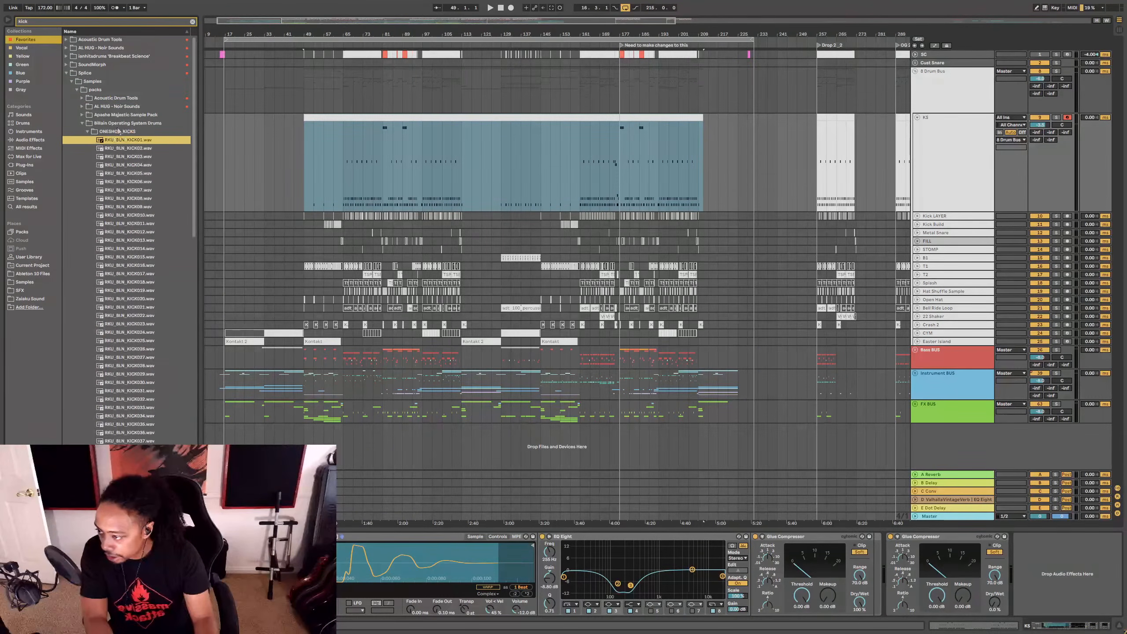
{"action": "left_click", "coordinate": [138, 257]}
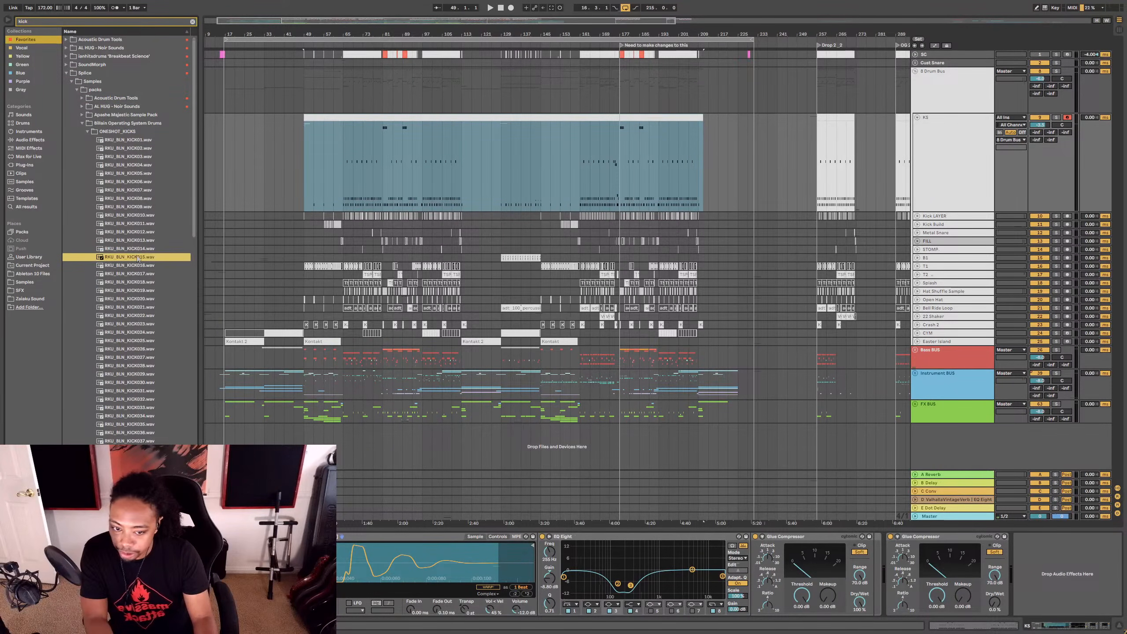
{"action": "left_click", "coordinate": [139, 293]}
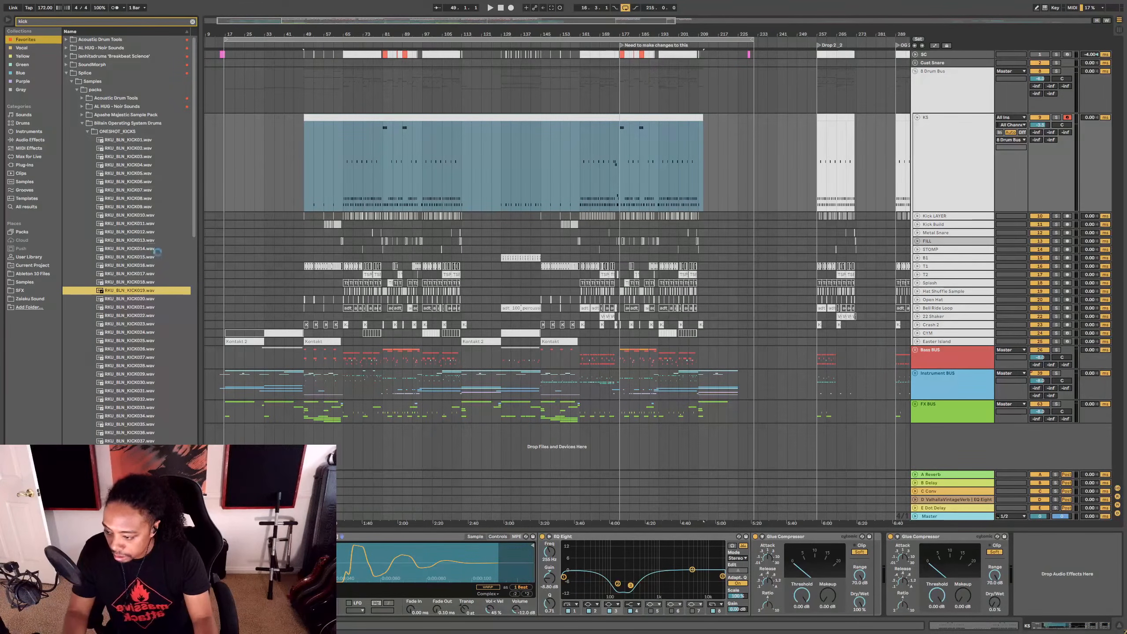
Step: Add an EQ Eight after the new kick's Simpler and compare the Simpler's Classic mode, ending in 1-Shot mode
{"action": "key", "text": "ctrl+f"}
{"action": "type", "text": "eq"}
{"action": "left_click_drag", "start_coordinate": [87, 48], "coordinate": [543, 577]}
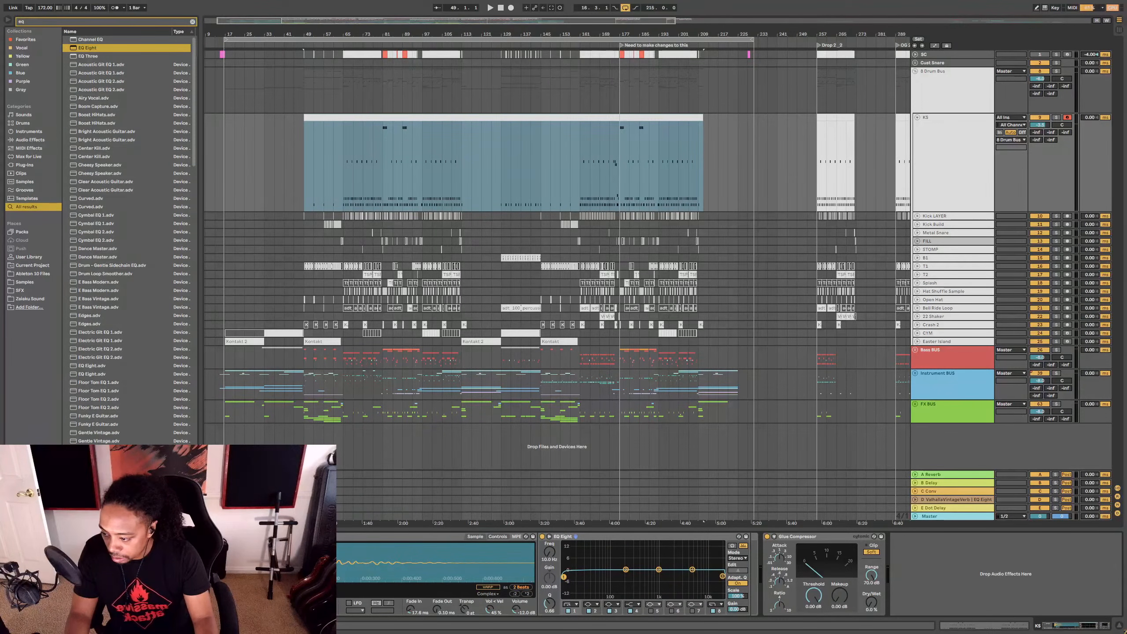
{"action": "left_click", "coordinate": [234, 551]}
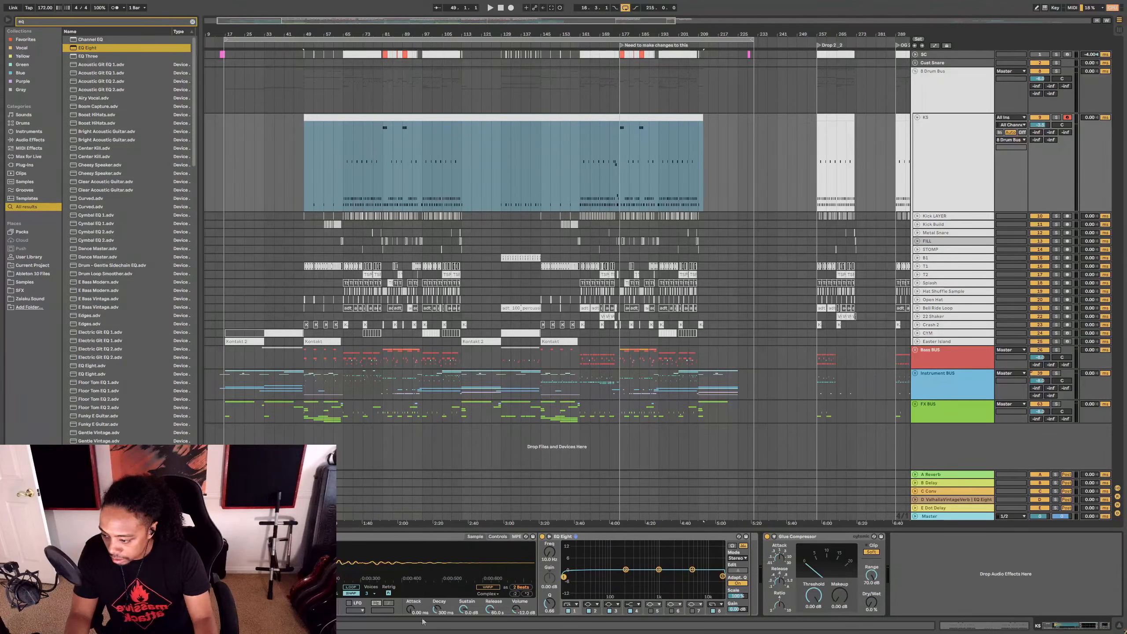
{"action": "left_click", "coordinate": [234, 569]}
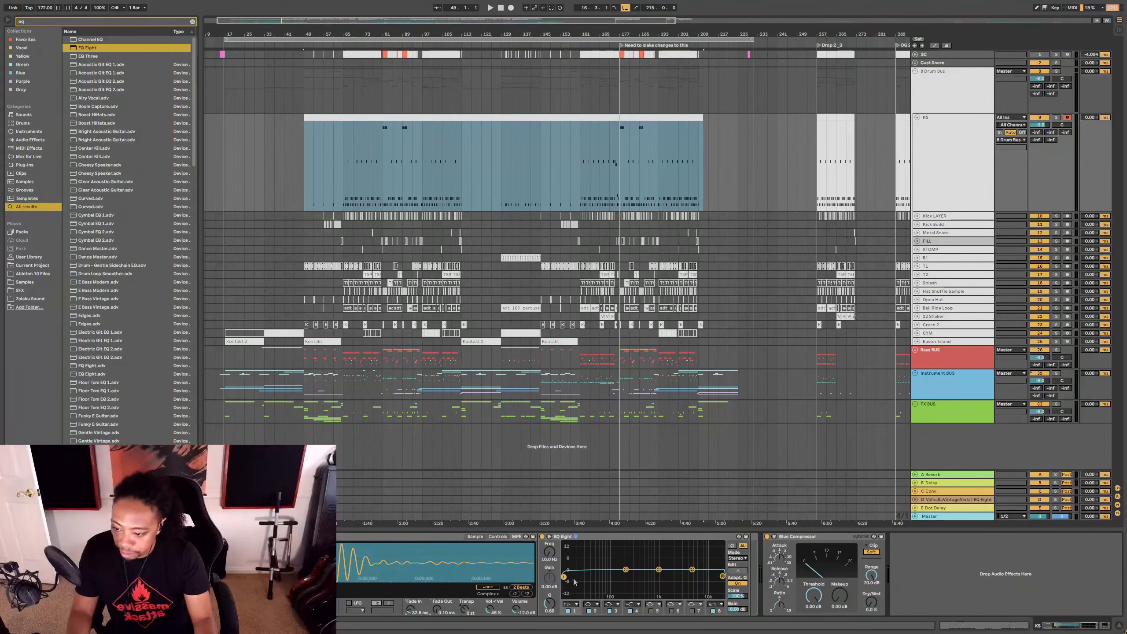
Step: Set a low cut in the new kick's EQ Eight and boost its upper bands while auditioning from bar 65
{"action": "left_click_drag", "start_coordinate": [564, 581], "coordinate": [620, 584]}
{"action": "key", "text": "space"}
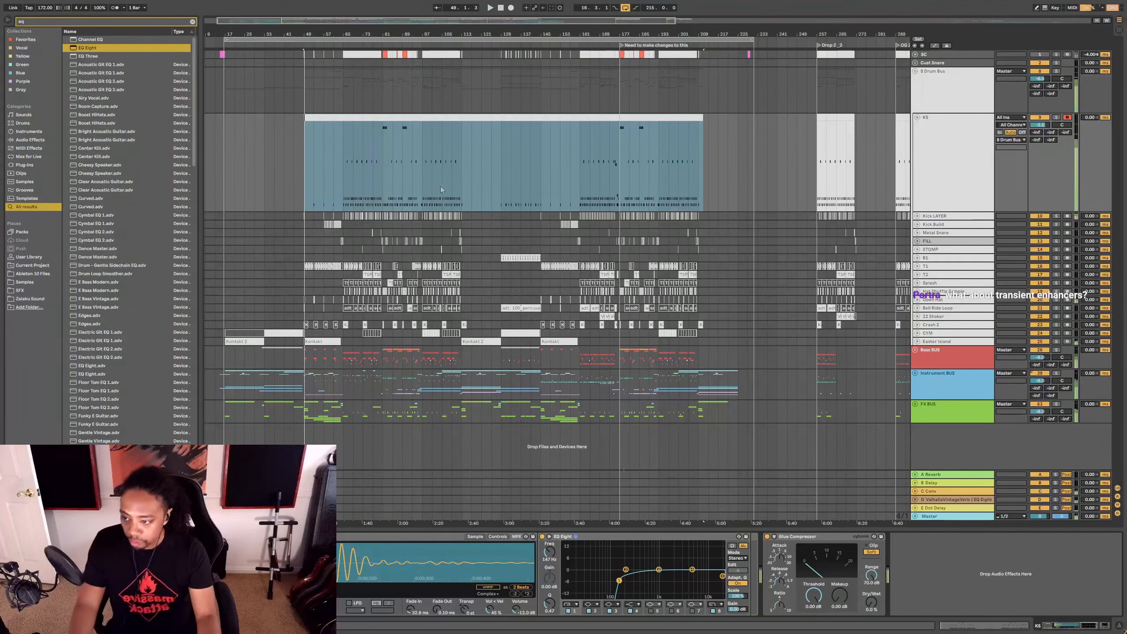
{"action": "left_click", "coordinate": [342, 181]}
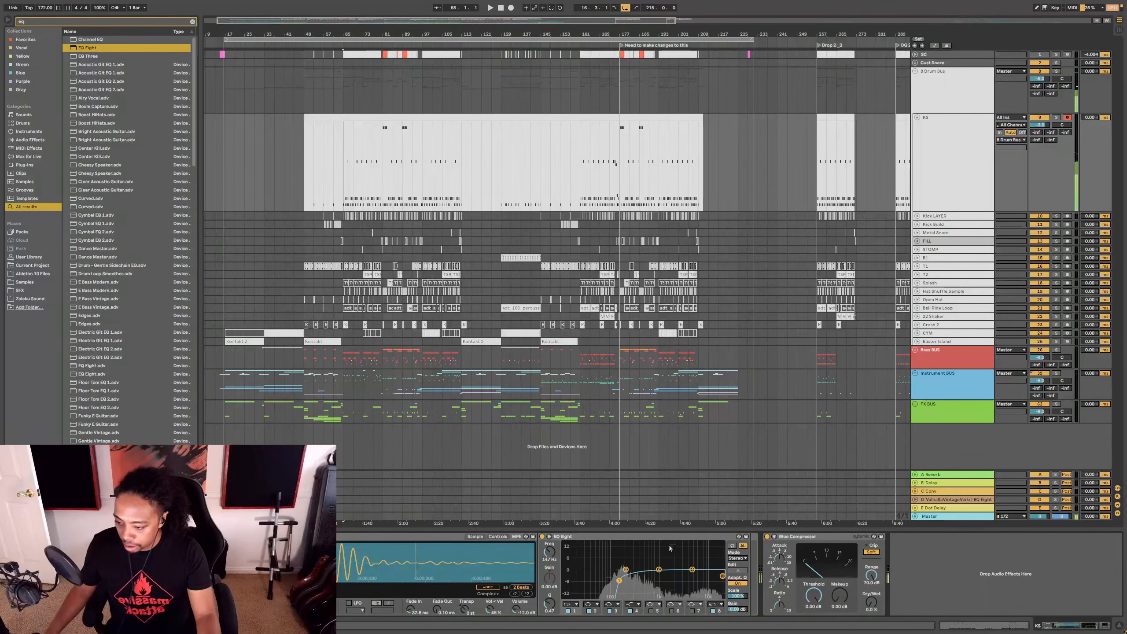
{"action": "left_click_drag", "start_coordinate": [619, 580], "coordinate": [636, 581]}
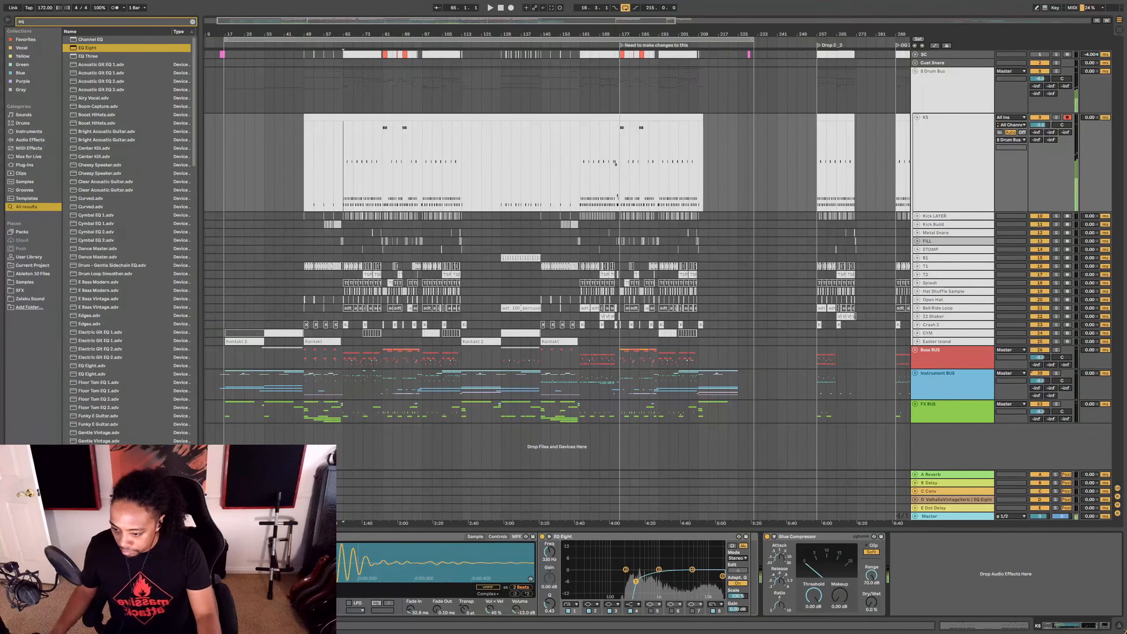
{"action": "left_click_drag", "start_coordinate": [659, 569], "coordinate": [692, 566]}
Step: Search for "glue", insert a Glue Compressor after the new kick's EQ Eight and play the result
{"action": "key", "text": "ctrl+f"}
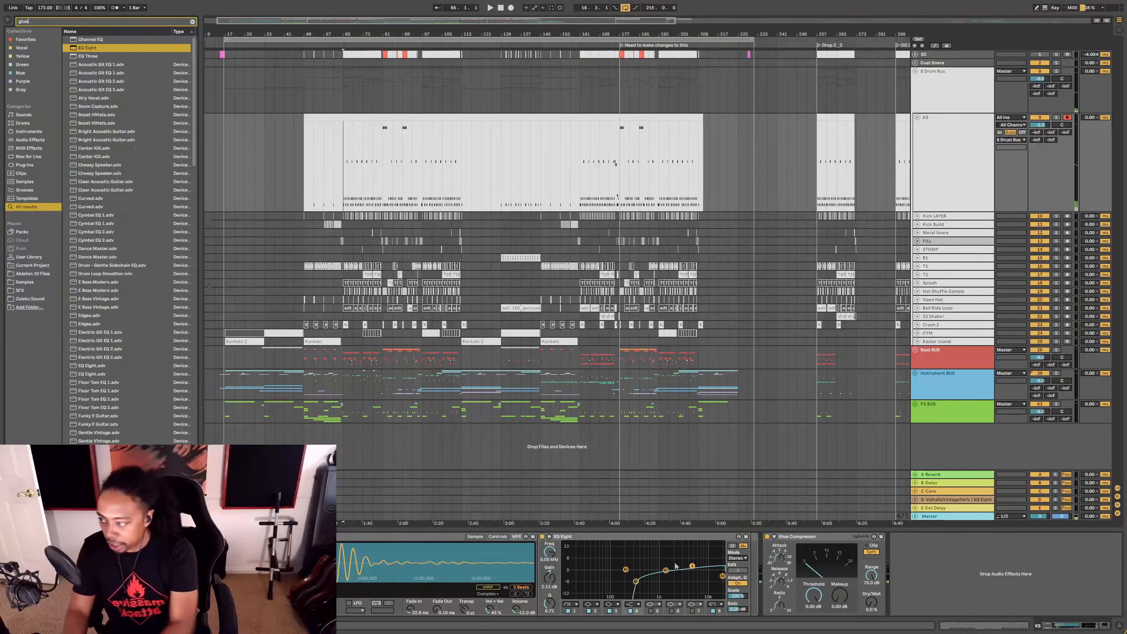
{"action": "left_click_drag", "start_coordinate": [111, 40], "coordinate": [763, 582]}
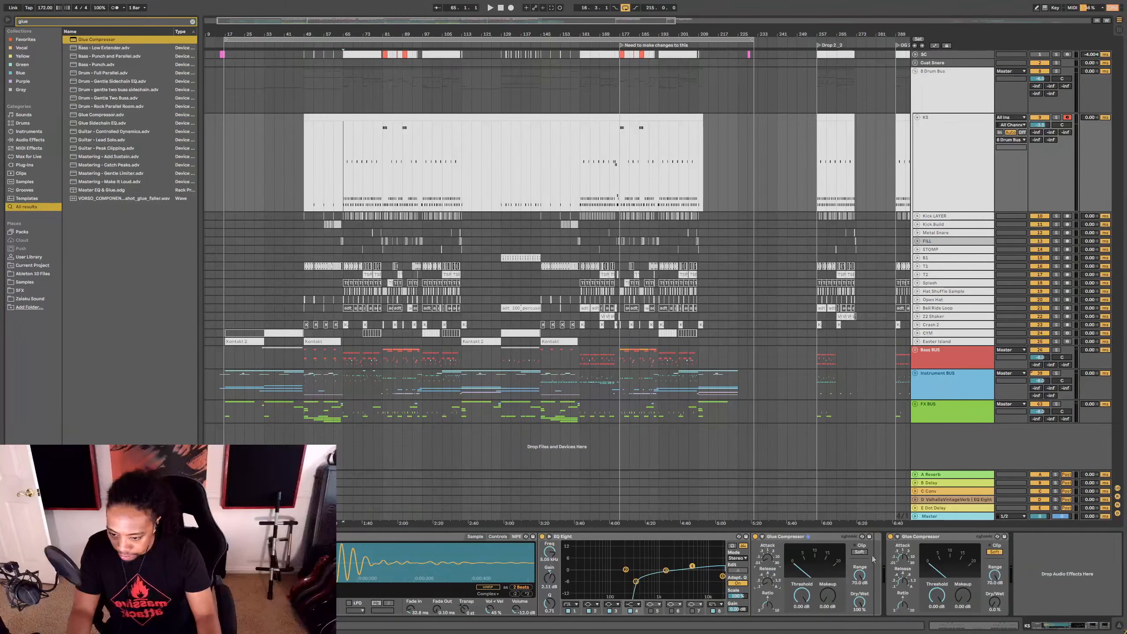
{"action": "key", "text": "space"}
Step: Lower the new Glue Compressor's threshold, raise its makeup gain and move the kick's EQ Eight low cut higher
{"action": "left_click_drag", "start_coordinate": [827, 595], "coordinate": [801, 631]}
{"action": "key", "text": "space"}
{"action": "left_click_drag", "start_coordinate": [827, 595], "coordinate": [827, 583]}
{"action": "left_click_drag", "start_coordinate": [636, 581], "coordinate": [647, 578]}
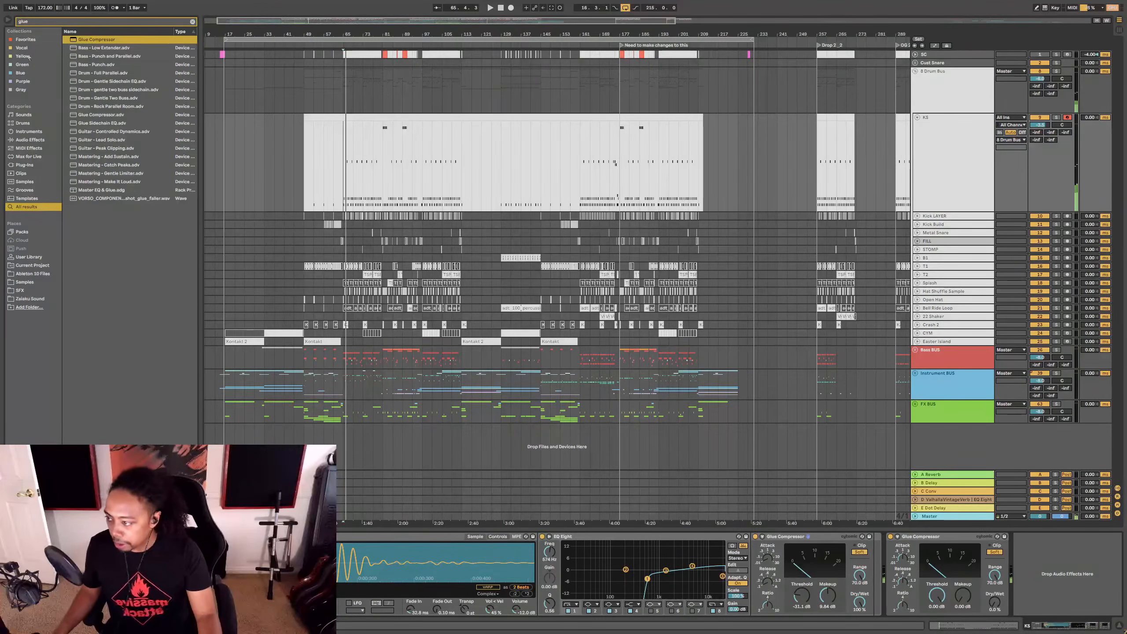
Step: Return to the favourites and audition one-shot kicks from Billain Operating System Drums, closing the ONESHOT_KICKS folder
{"action": "left_click", "coordinate": [25, 39]}
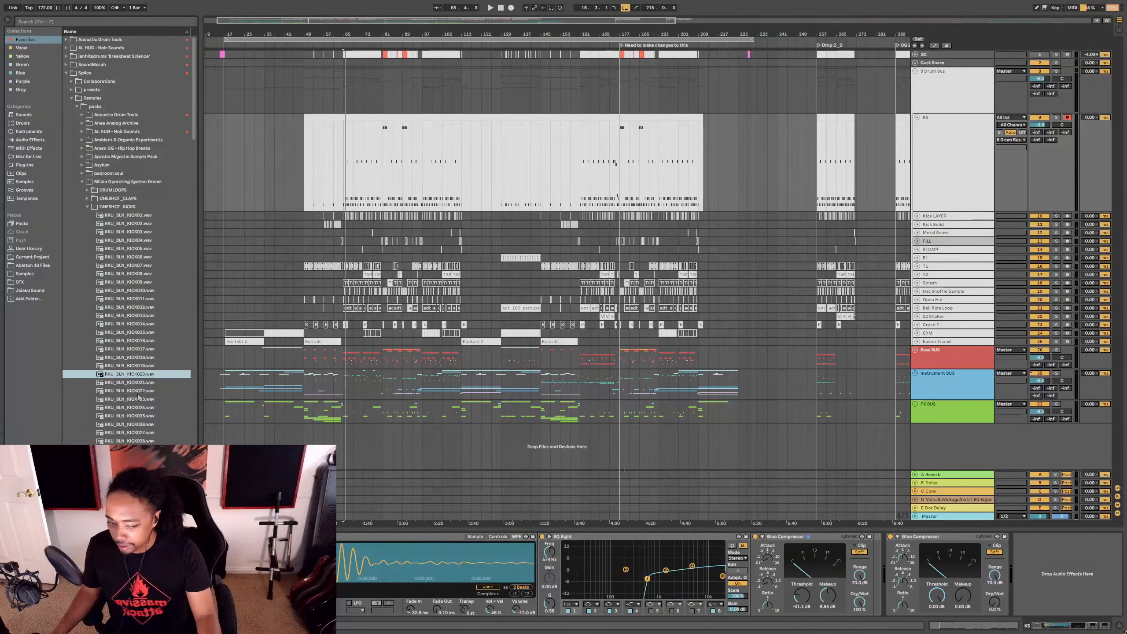
{"action": "left_click", "coordinate": [136, 392]}
{"action": "left_click", "coordinate": [136, 416]}
{"action": "left_click", "coordinate": [139, 433]}
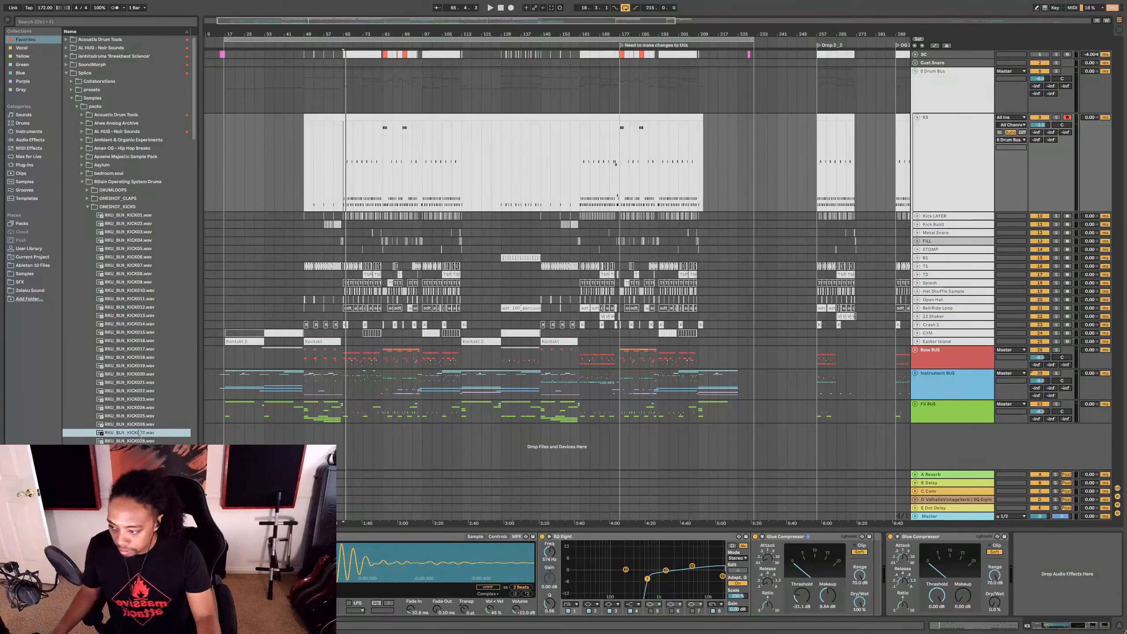
{"action": "left_click", "coordinate": [139, 449]}
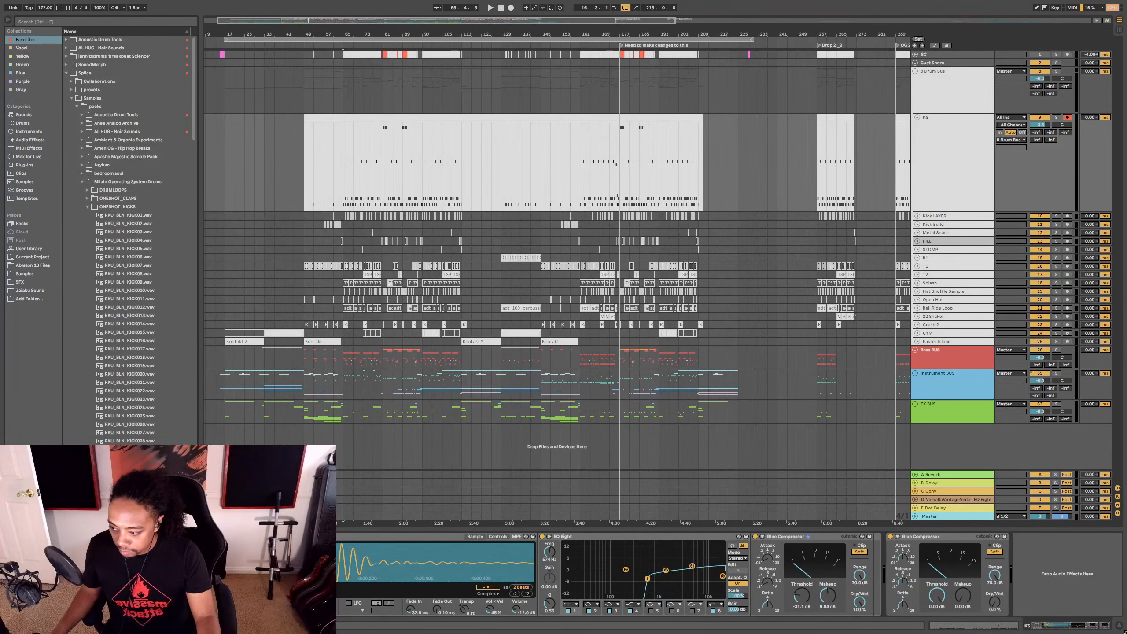
{"action": "left_click", "coordinate": [135, 364]}
{"action": "left_click", "coordinate": [133, 341]}
{"action": "left_click", "coordinate": [112, 207]}
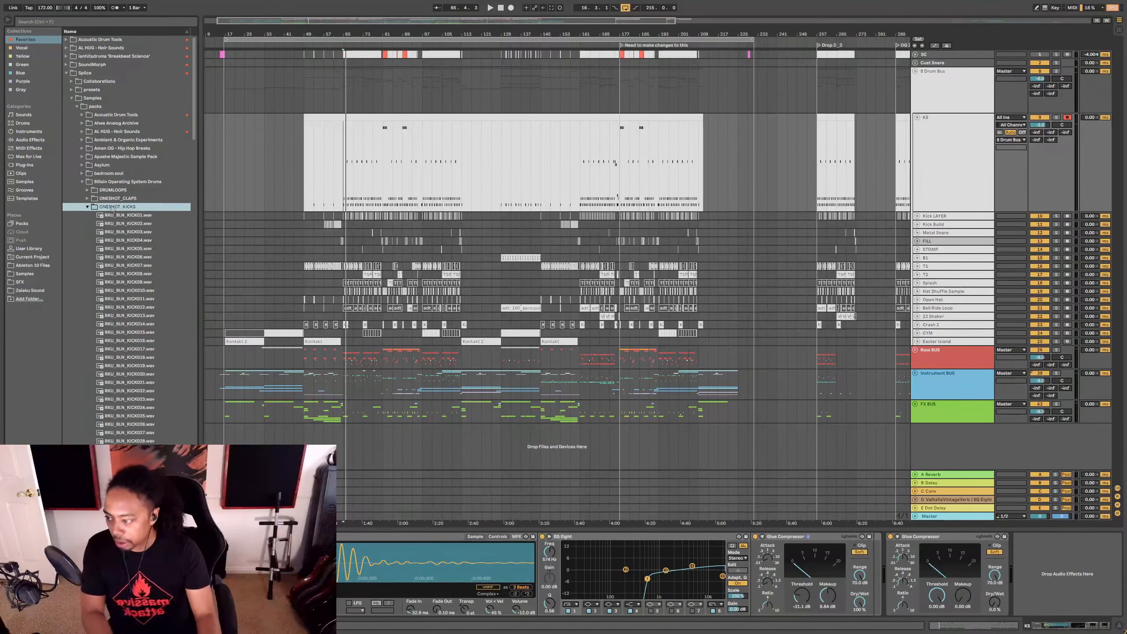
{"action": "key", "text": "Left"}
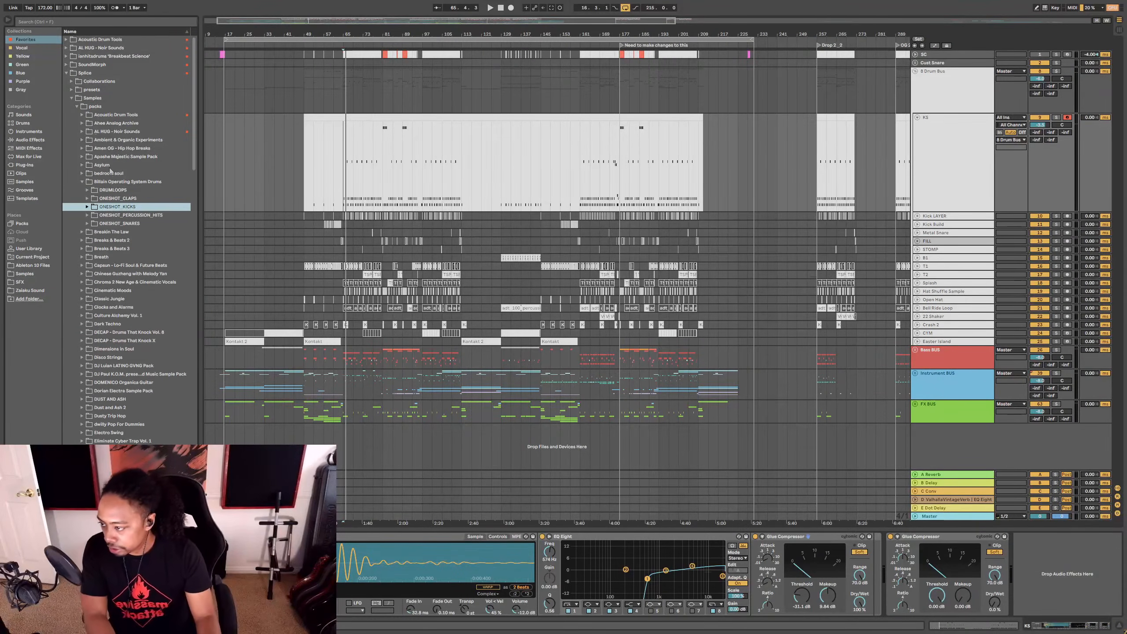
Step: Expand DECAP - Drums That Knock Vol. 8 down to its DECAP_kicks folder of one-shots
{"action": "left_click", "coordinate": [114, 342]}
{"action": "key", "text": "Up"}
{"action": "key", "text": "Right"}
{"action": "key", "text": "Right"}
{"action": "key", "text": "Right"}
{"action": "key", "text": "Right"}
{"action": "key", "text": "Right"}
{"action": "key", "text": "Right"}
{"action": "key", "text": "Down"}
{"action": "key", "text": "Right"}
{"action": "key", "text": "Right"}
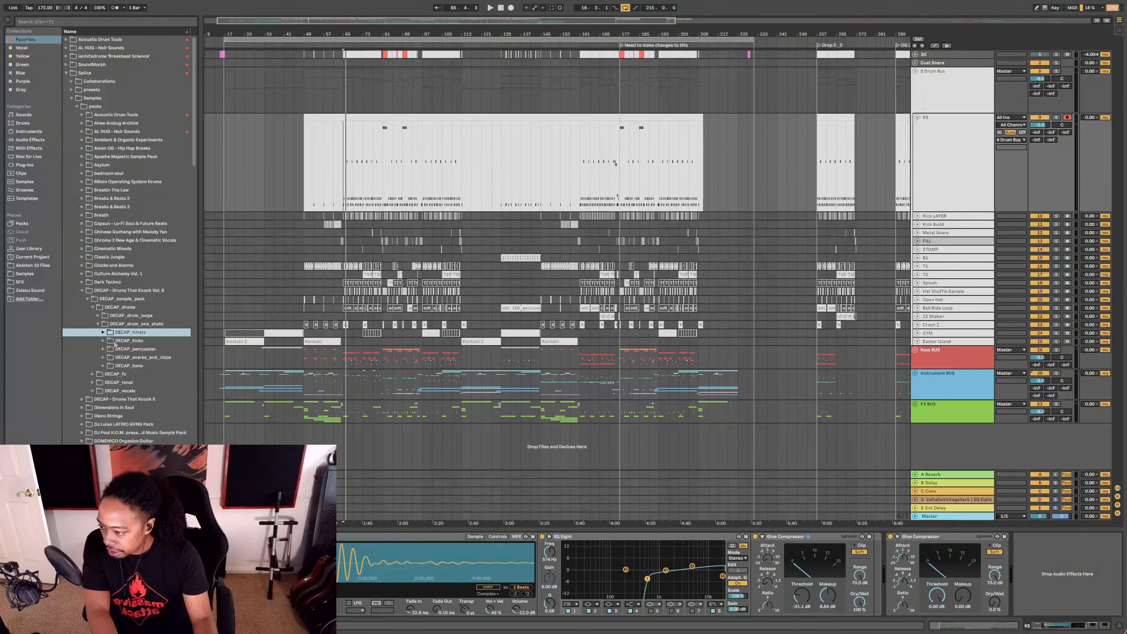
{"action": "key", "text": "Down"}
{"action": "key", "text": "Right"}
Step: Audition the DECAP kick one-shots one after another as candidates for the layer
{"action": "key", "text": "Down"}
{"action": "key", "text": "Down"}
{"action": "key", "text": "Down"}
{"action": "key", "text": "Down"}
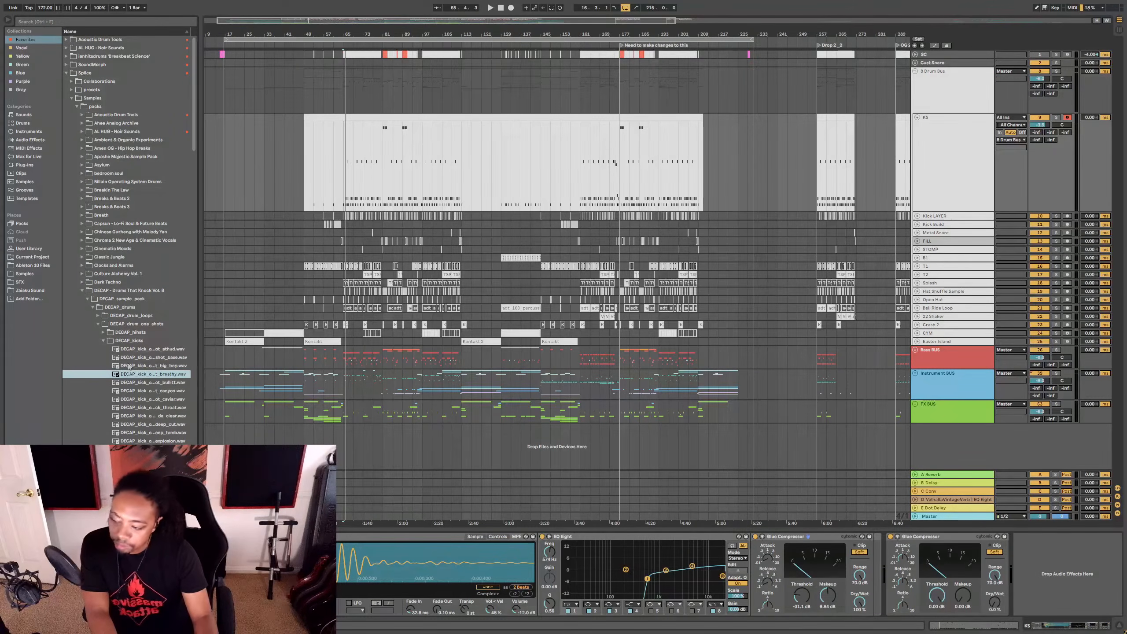
{"action": "key", "text": "Down"}
{"action": "key", "text": "Down"}
{"action": "key", "text": "Down"}
{"action": "key", "text": "Down"}
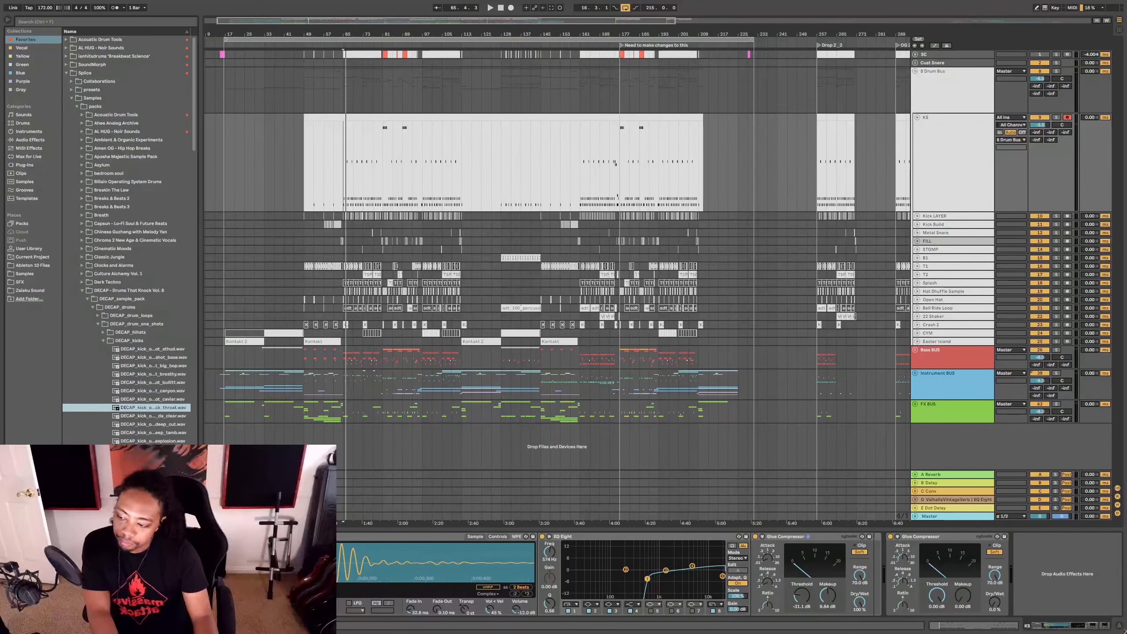
{"action": "key", "text": "Down"}
{"action": "key", "text": "Down"}
{"action": "key", "text": "Down"}
{"action": "key", "text": "Down"}
{"action": "key", "text": "Down"}
{"action": "key", "text": "Down"}
{"action": "key", "text": "Down"}
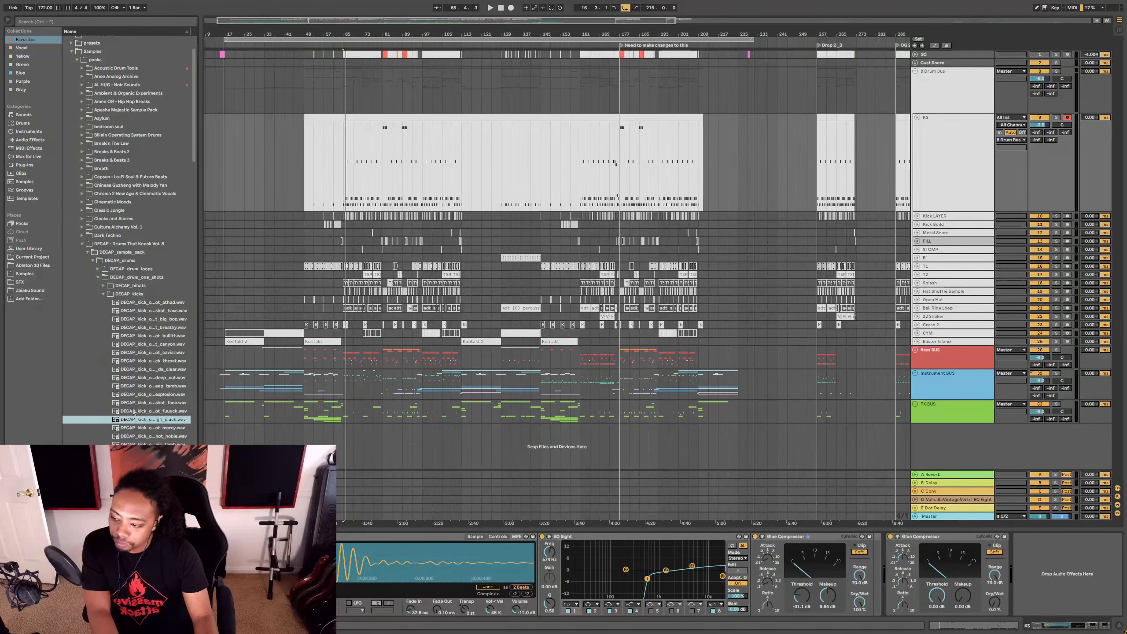
Step: Collapse the DECAP pack and its parent Splice folders back to the top level of the favourites
{"action": "key", "text": "Left"}
{"action": "key", "text": "Left"}
{"action": "key", "text": "Left"}
{"action": "key", "text": "Left"}
{"action": "key", "text": "Left"}
{"action": "key", "text": "Left"}
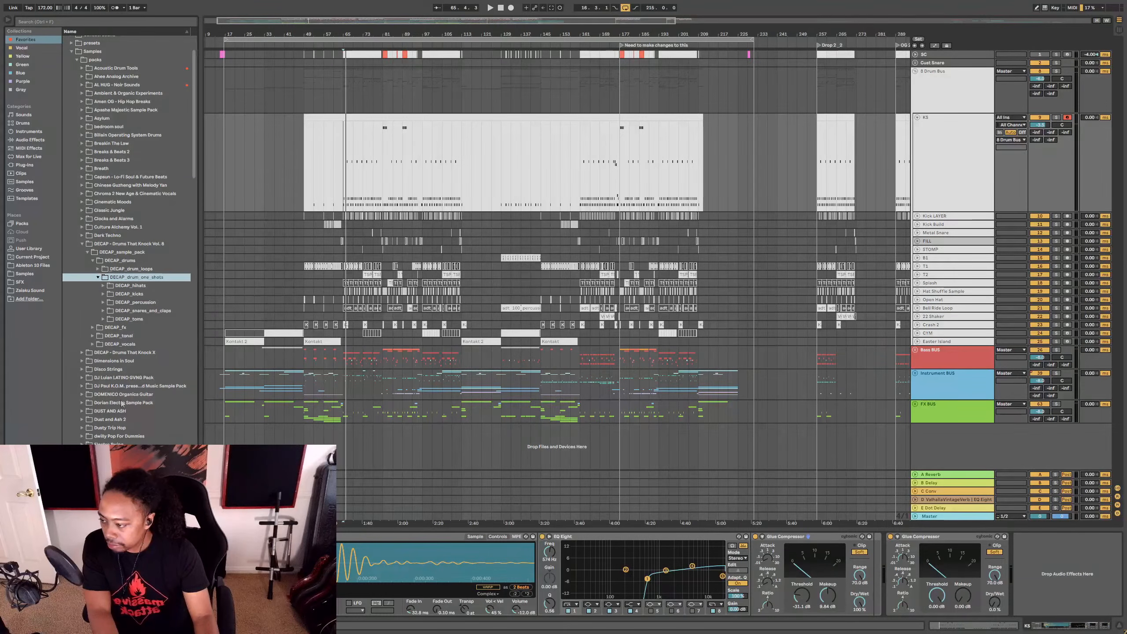
{"action": "key", "text": "Left"}
{"action": "key", "text": "Left"}
{"action": "key", "text": "Left"}
{"action": "key", "text": "Left"}
{"action": "key", "text": "Left"}
{"action": "key", "text": "Left"}
{"action": "key", "text": "Left"}
{"action": "key", "text": "Left"}
{"action": "key", "text": "Left"}
{"action": "key", "text": "Left"}
{"action": "key", "text": "Left"}
{"action": "key", "text": "Down"}
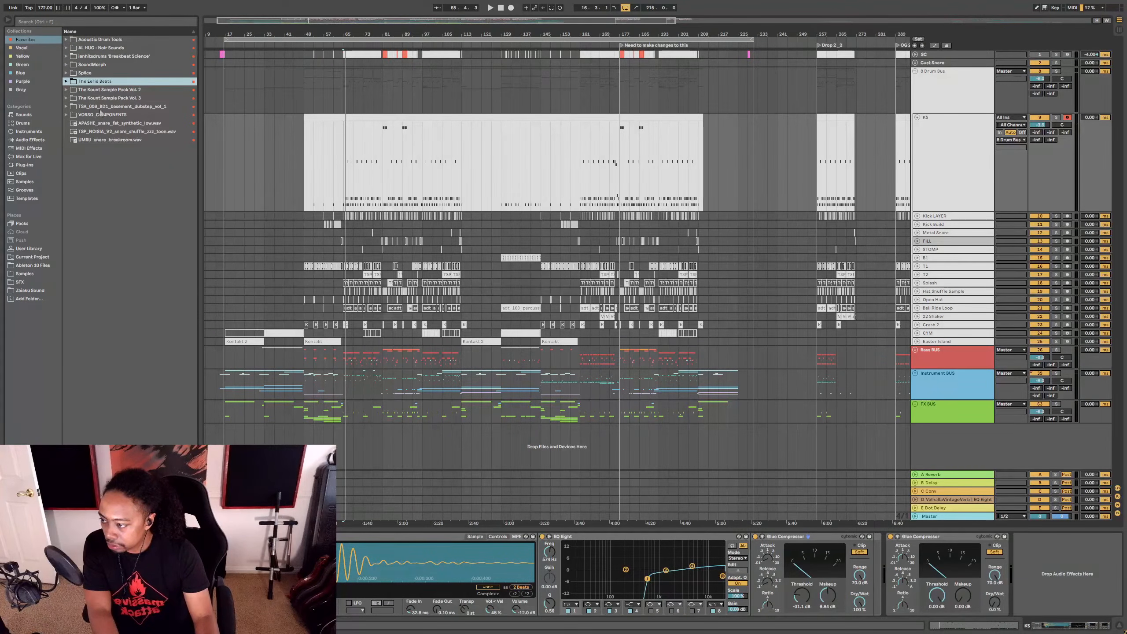
Step: Expand VORSO_COMPONENTS through its sounds folder to the list of drum categories
{"action": "left_click", "coordinate": [103, 115]}
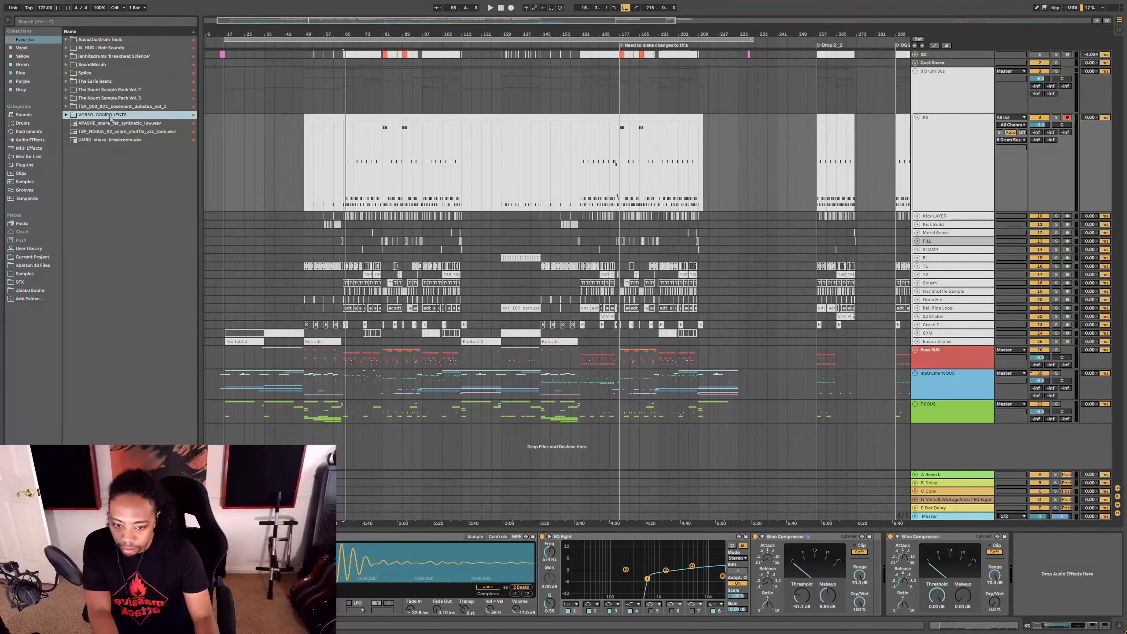
{"action": "key", "text": "Right"}
{"action": "key", "text": "Right"}
{"action": "key", "text": "Down"}
{"action": "key", "text": "Right"}
{"action": "key", "text": "Right"}
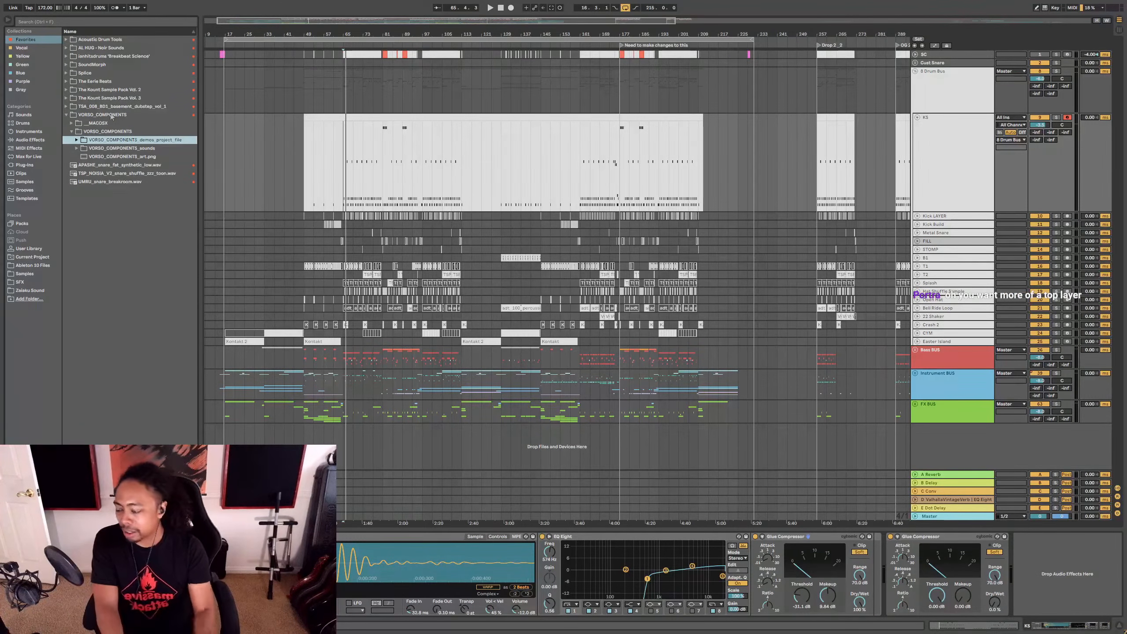
{"action": "key", "text": "Down"}
{"action": "key", "text": "Right"}
{"action": "key", "text": "Down"}
{"action": "key", "text": "Down"}
{"action": "key", "text": "Down"}
{"action": "key", "text": "Right"}
{"action": "key", "text": "Down"}
{"action": "key", "text": "Down"}
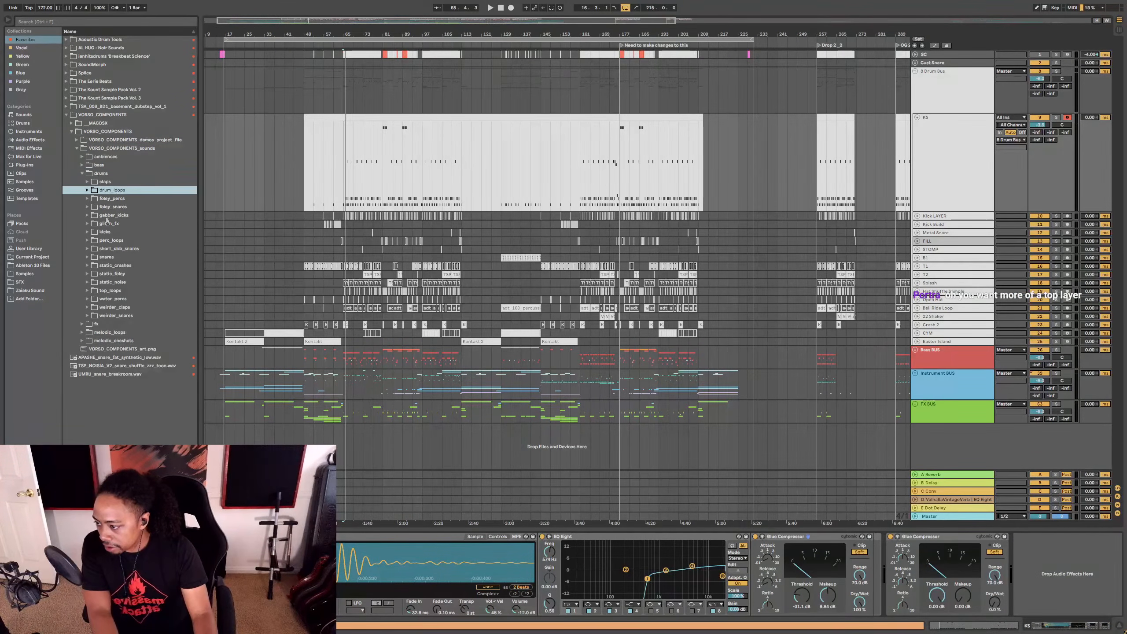
Step: Audition the VORSO claps and load the clap_low_transient sample into the new layer's Simpler in place of the kick
{"action": "key", "text": "Up"}
{"action": "key", "text": "Right"}
{"action": "key", "text": "Down"}
{"action": "key", "text": "Down"}
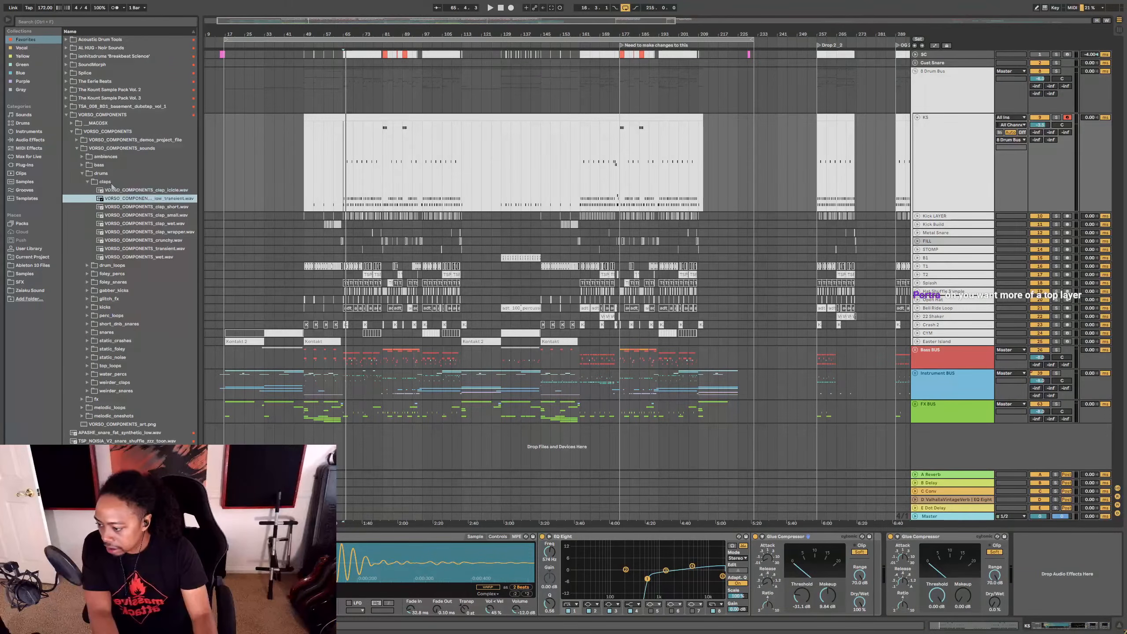
{"action": "key", "text": "Down"}
{"action": "key", "text": "Up"}
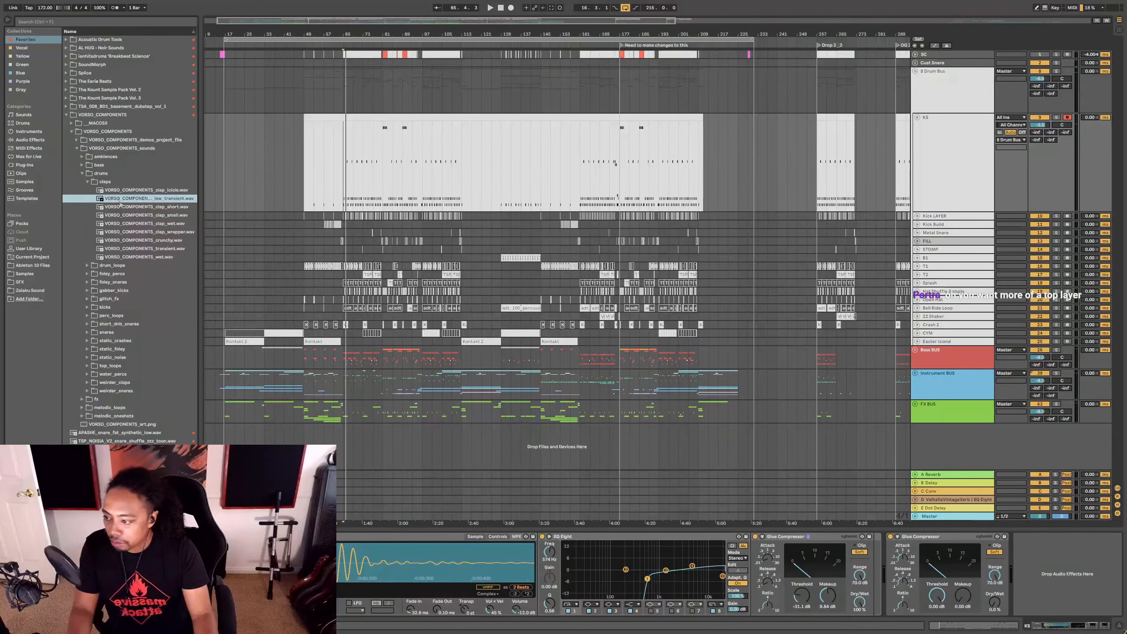
{"action": "key", "text": "space"}
{"action": "key", "text": "Return"}
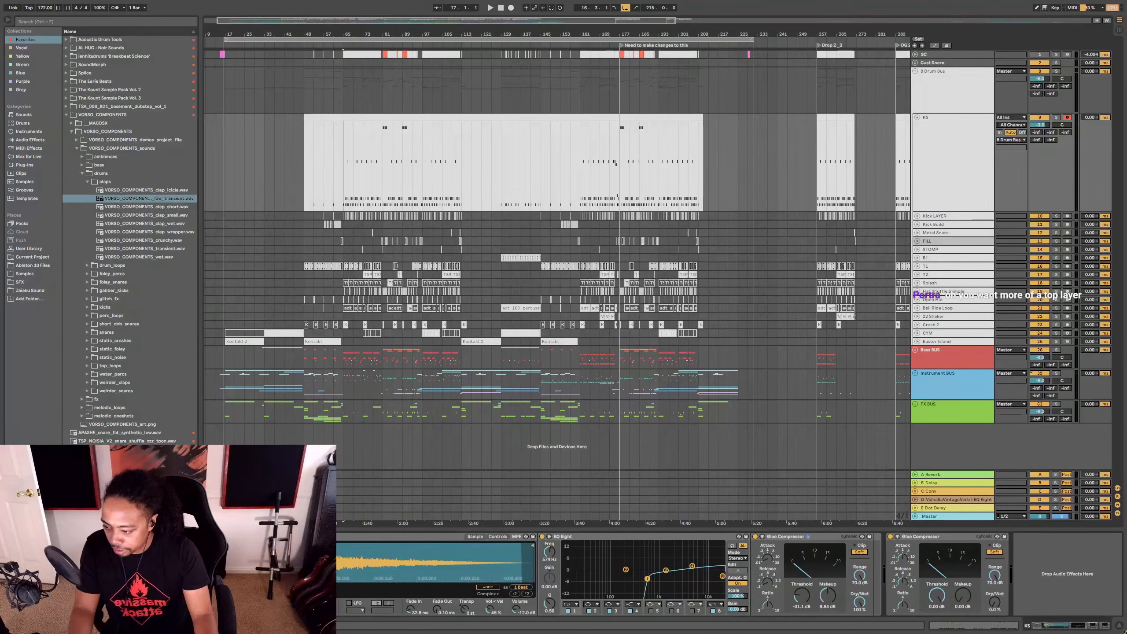
Step: Play the drop from bar 65, put the new clap's Simpler in Classic mode and pull in the sample's end
{"action": "key", "text": "space"}
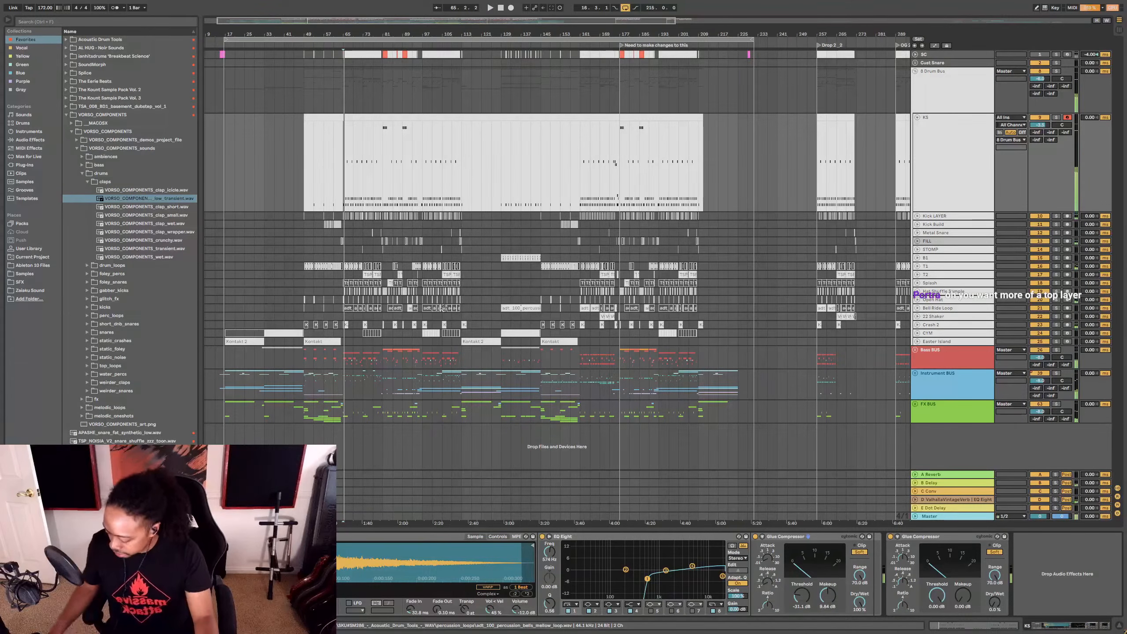
{"action": "left_click", "coordinate": [443, 308]}
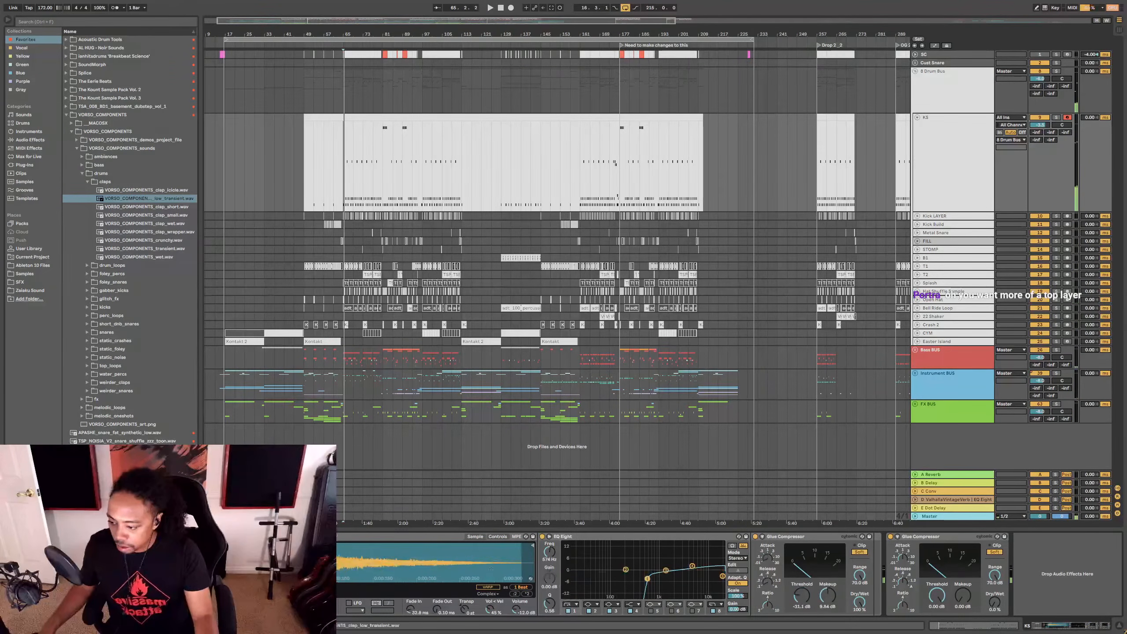
{"action": "left_click_drag", "start_coordinate": [443, 614], "coordinate": [442, 611]}
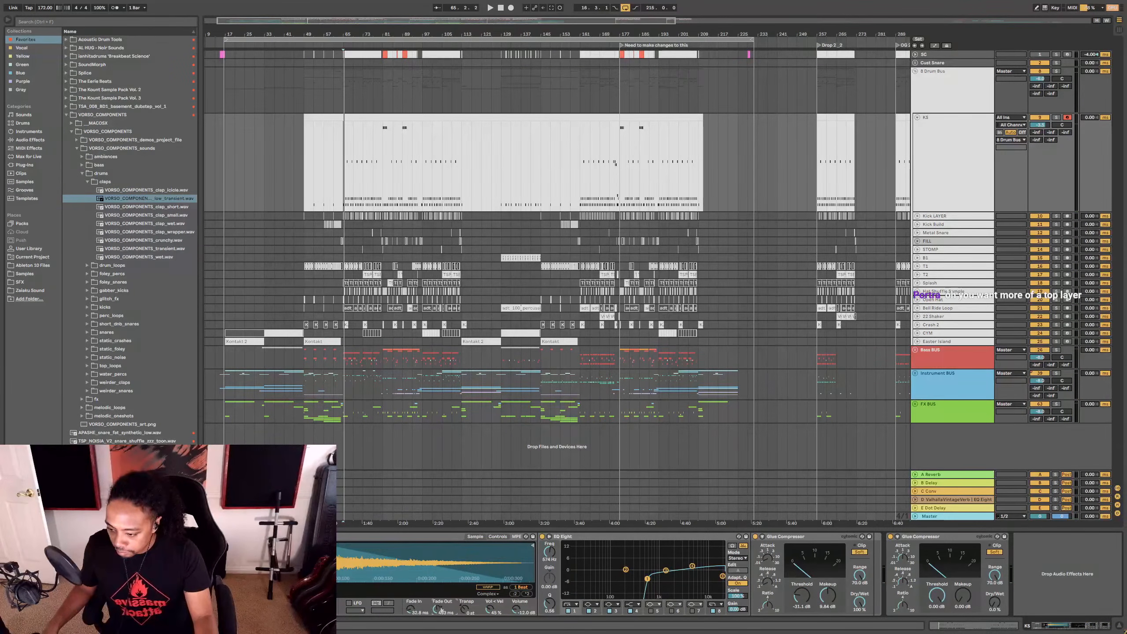
{"action": "left_click", "coordinate": [236, 552]}
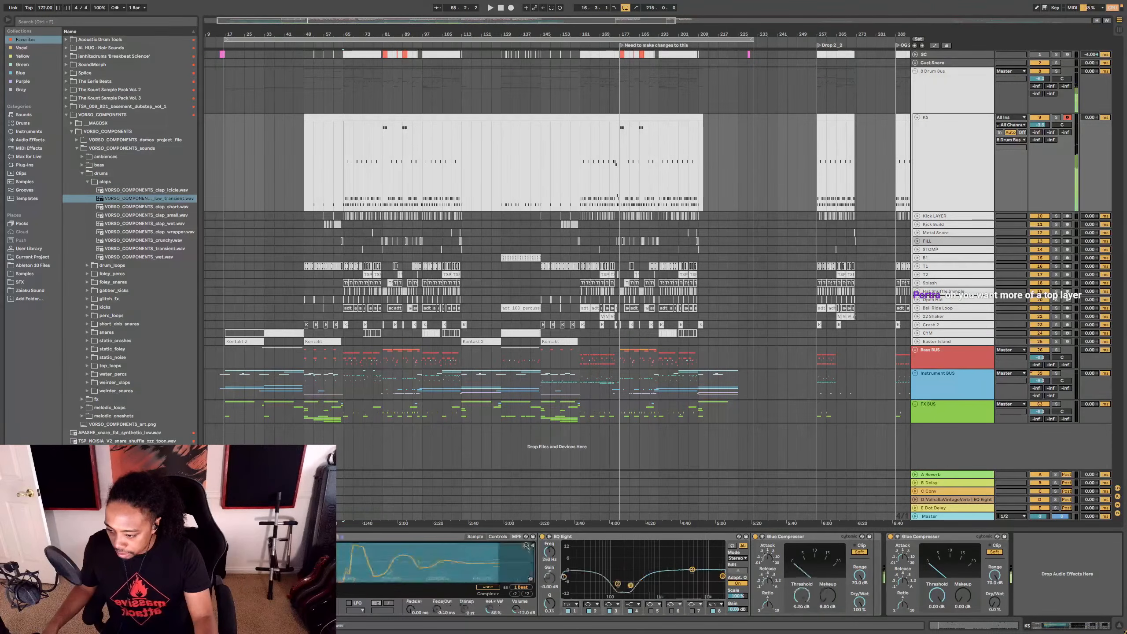
{"action": "mouse_move", "coordinate": [531, 546]}
{"action": "left_mouse_down"}
{"action": "mouse_move", "coordinate": [367, 551]}
{"action": "mouse_move", "coordinate": [449, 555]}
{"action": "left_mouse_up"}
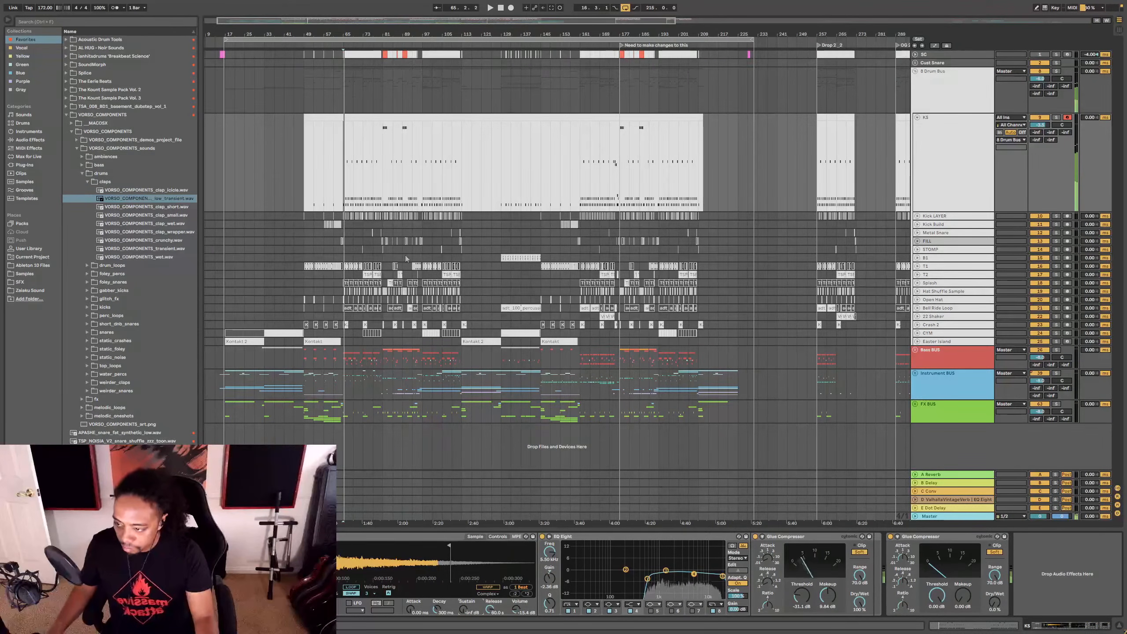
Step: Extend the long KS clip's start back to bar 45 and duplicate its tucked-kick notes onto the VORSO clap row
{"action": "double_click", "coordinate": [358, 115]}
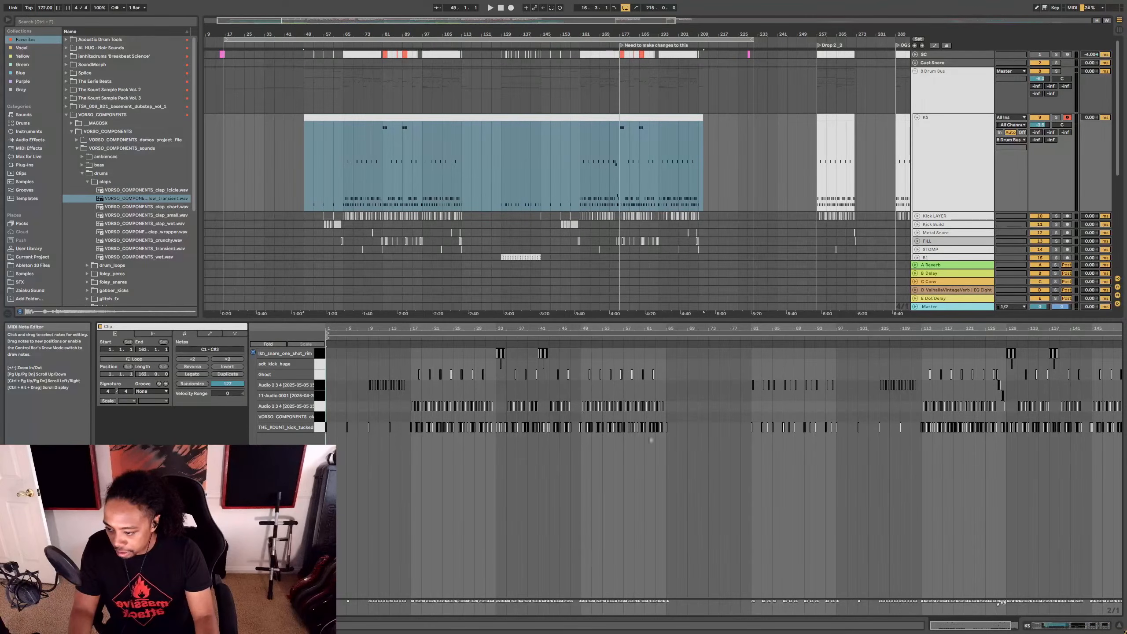
{"action": "left_click_drag", "start_coordinate": [306, 118], "coordinate": [294, 118]}
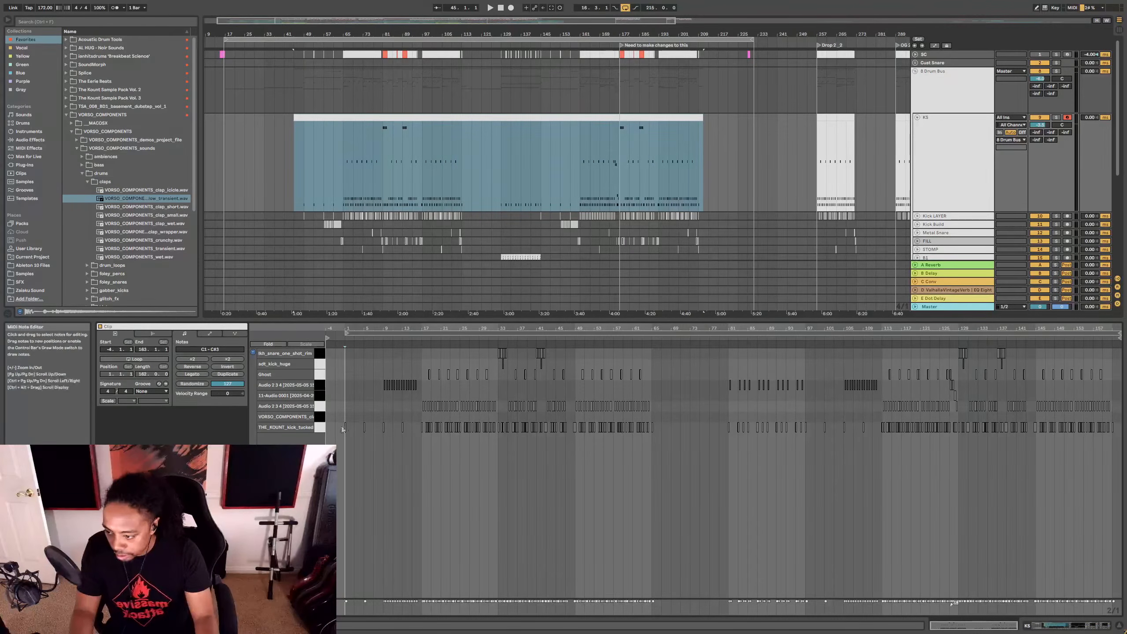
{"action": "left_click_drag", "start_coordinate": [334, 424], "coordinate": [1121, 437]}
{"action": "key", "text": "ctrl+a"}
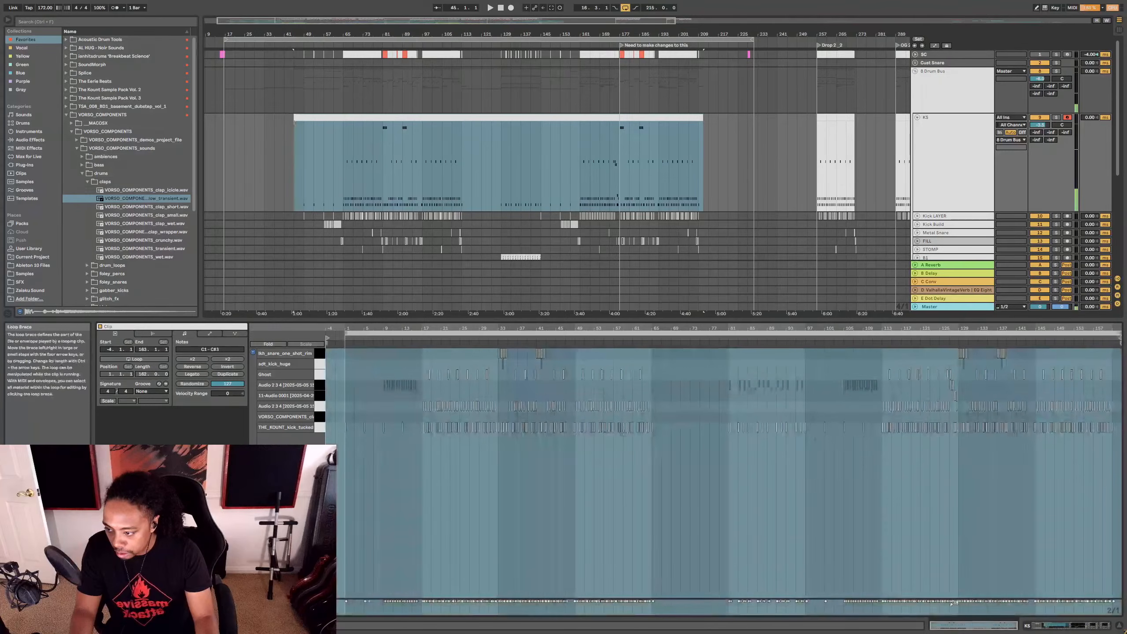
{"action": "left_click_drag", "start_coordinate": [343, 329], "coordinate": [550, 395]}
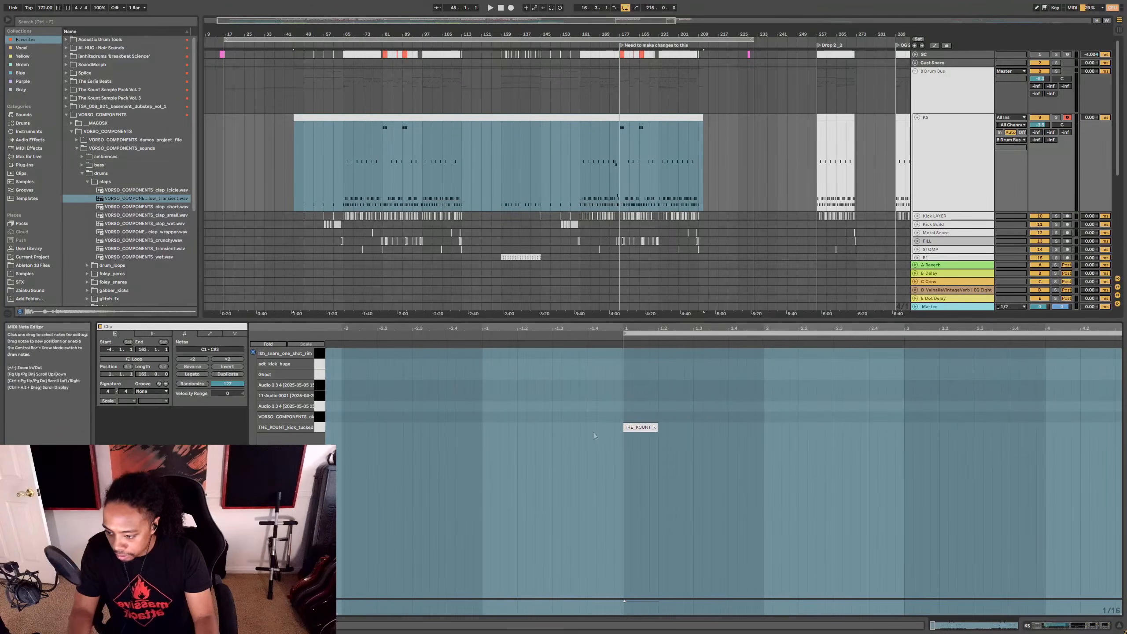
{"action": "left_click", "coordinate": [593, 431]}
{"action": "left_click", "coordinate": [324, 428]}
{"action": "left_click_drag", "start_coordinate": [632, 427], "coordinate": [632, 417]}
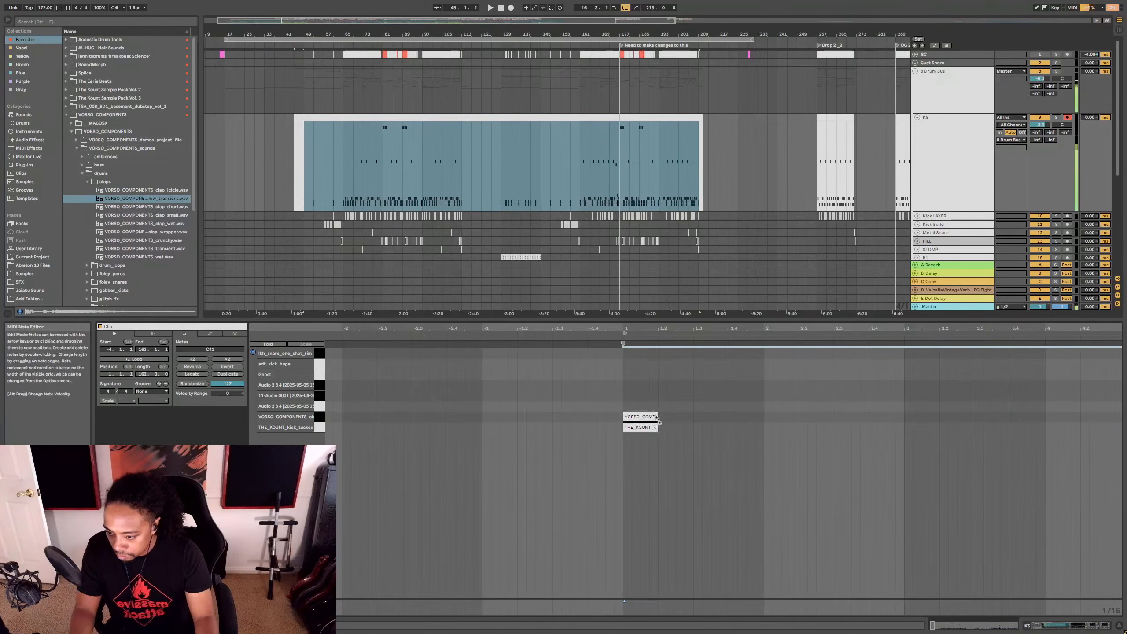
Step: Play the drop from bar 65, solo the Drum Bus and return to the KS rack's devices
{"action": "key", "text": "space"}
{"action": "left_click", "coordinate": [831, 211]}
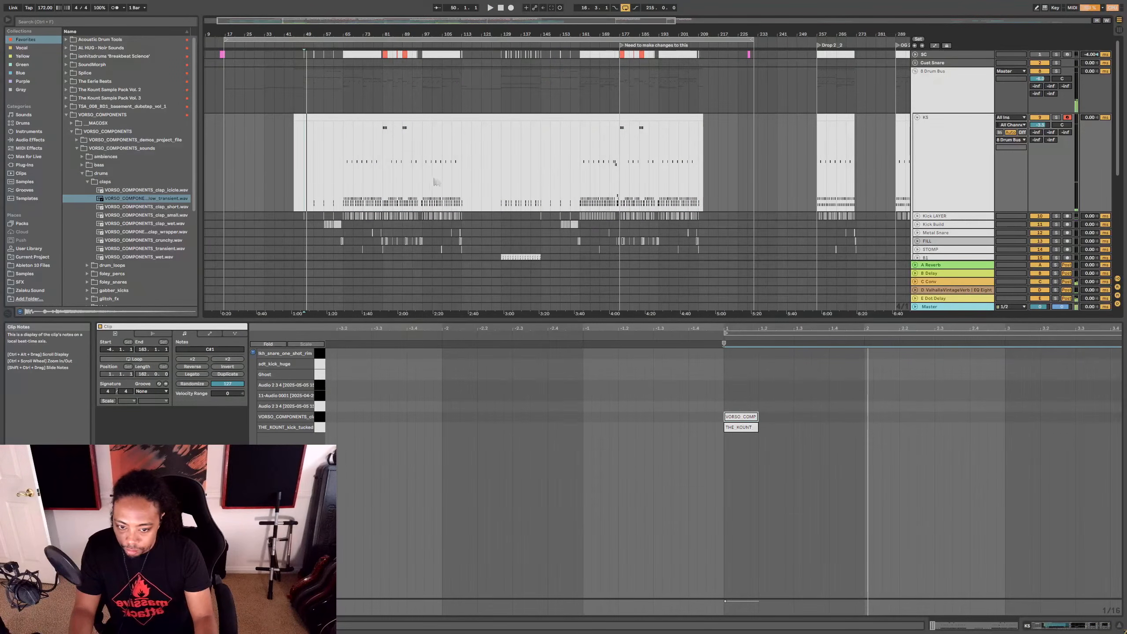
{"action": "left_click", "coordinate": [958, 163]}
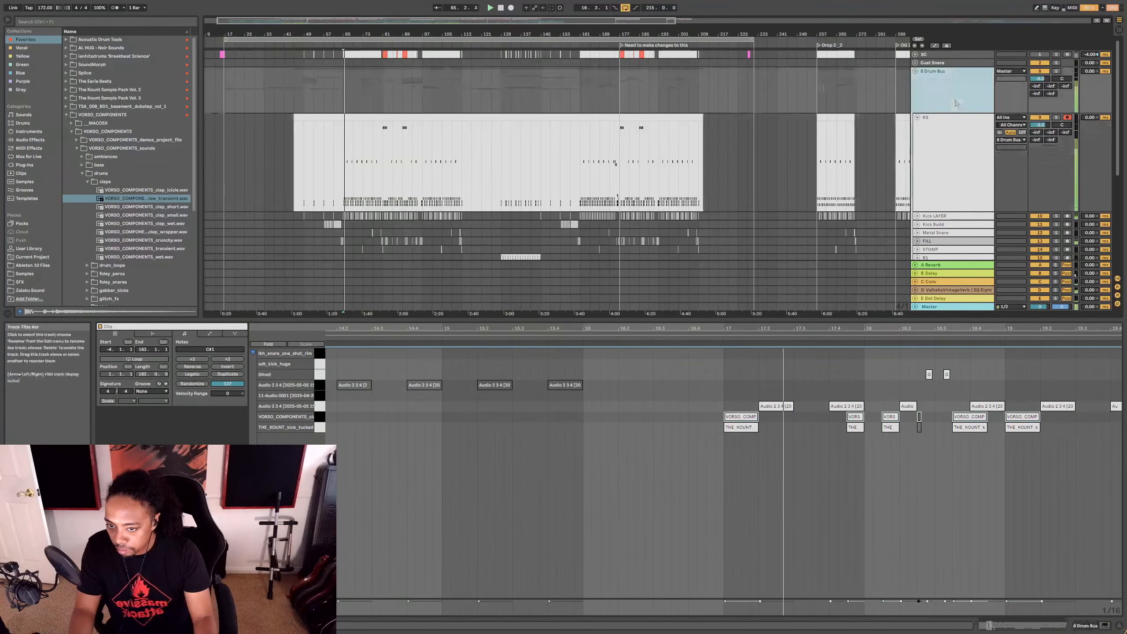
{"action": "key", "text": "shift+Tab"}
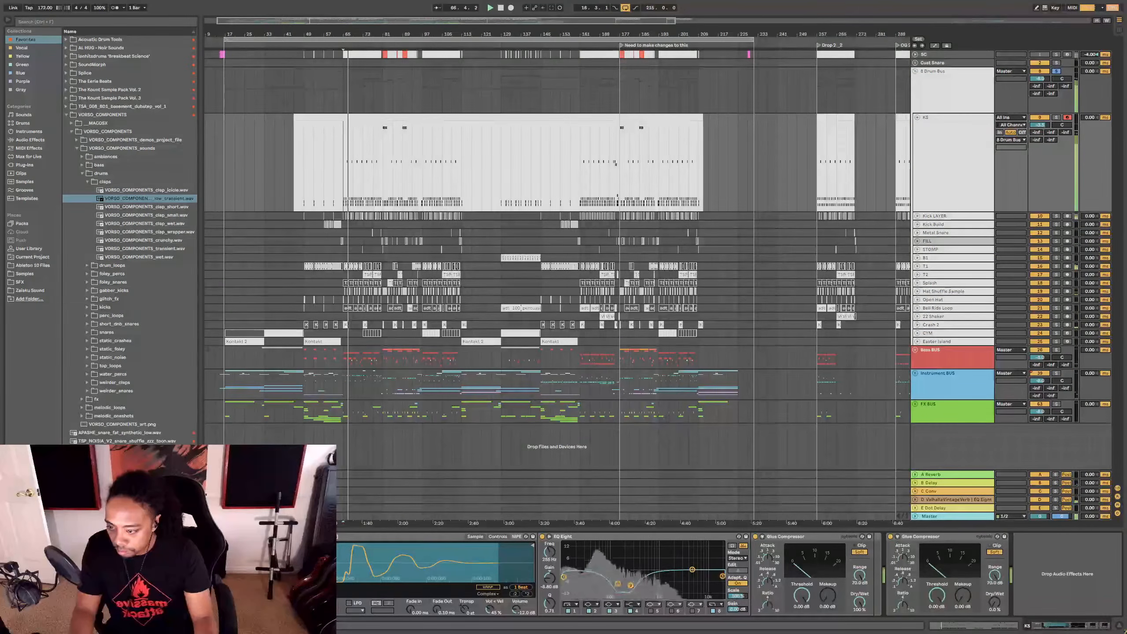
Step: Adjust the clap layer's Simpler volume and transpose, and set its Glue Compressor to a -40 dB threshold with more makeup gain
{"action": "left_click_drag", "start_coordinate": [516, 608], "coordinate": [516, 596]}
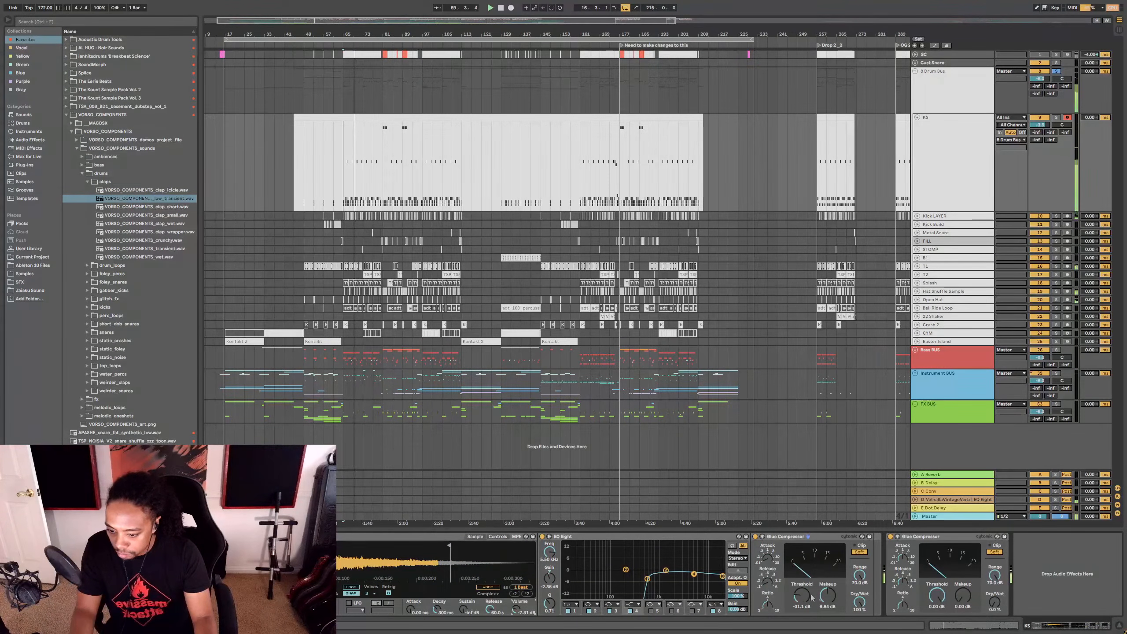
{"action": "mouse_move", "coordinate": [827, 595]}
{"action": "left_mouse_down"}
{"action": "mouse_move", "coordinate": [802, 606]}
{"action": "mouse_move", "coordinate": [827, 601]}
{"action": "left_mouse_up"}
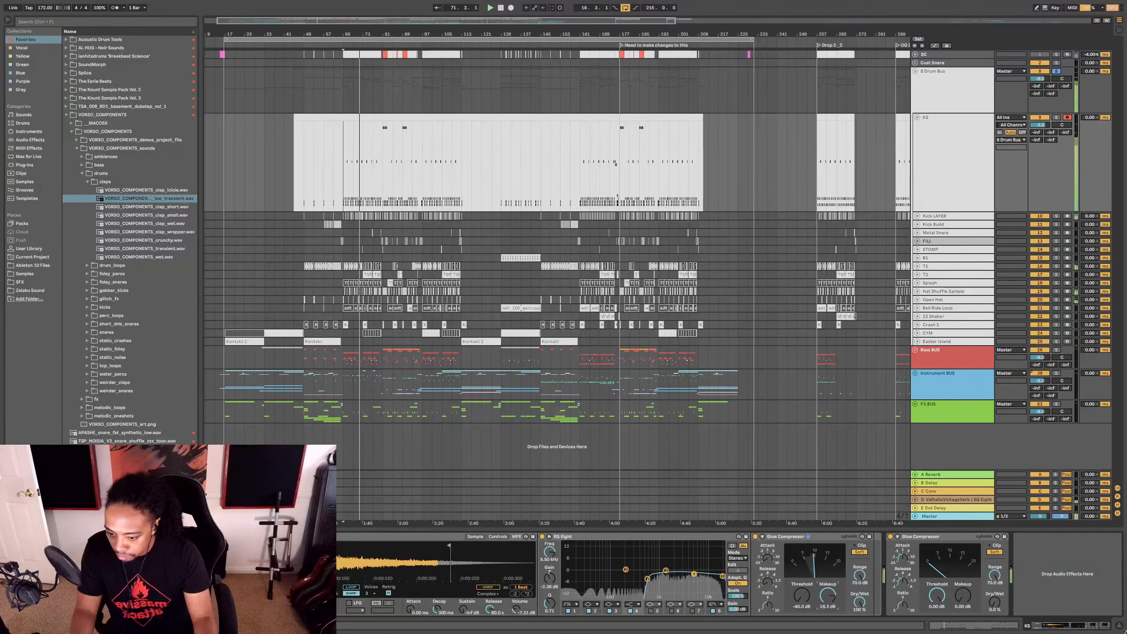
{"action": "left_click", "coordinate": [494, 537]}
{"action": "left_click_drag", "start_coordinate": [493, 588], "coordinate": [493, 578]}
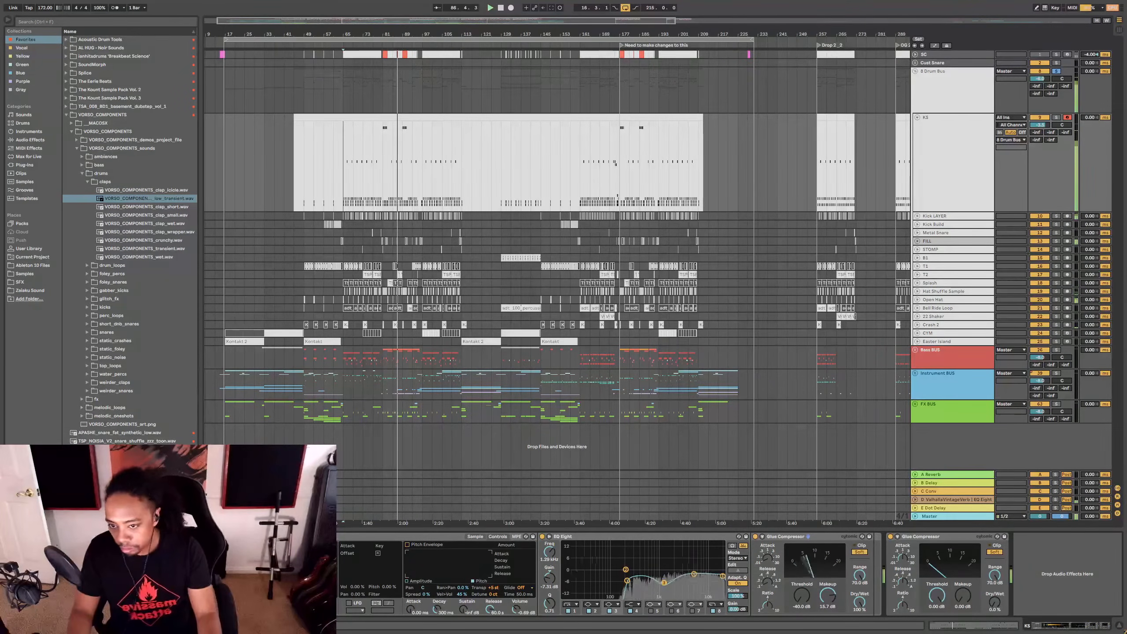
Step: Unsolo the Drum Bus to play the full mix from bar 65, and collapse the KS track's height
{"action": "left_click", "coordinate": [956, 108]}
{"action": "key", "text": "space"}
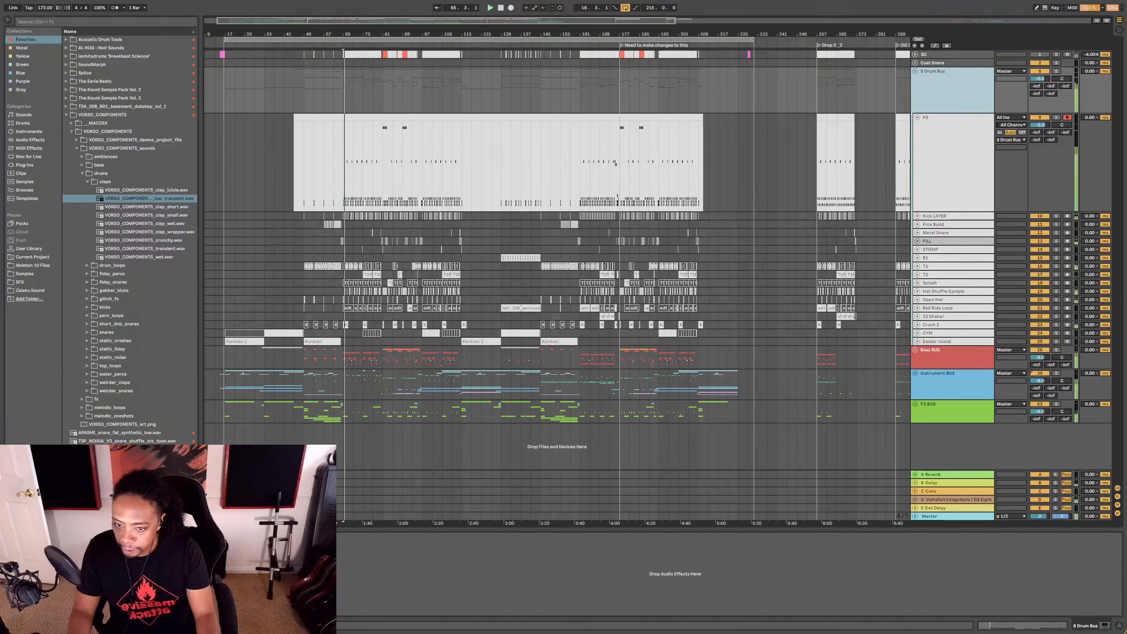
{"action": "left_click", "coordinate": [970, 178]}
{"action": "scroll", "coordinate": [958, 164], "scroll_direction": "down", "scroll_amount": 5}
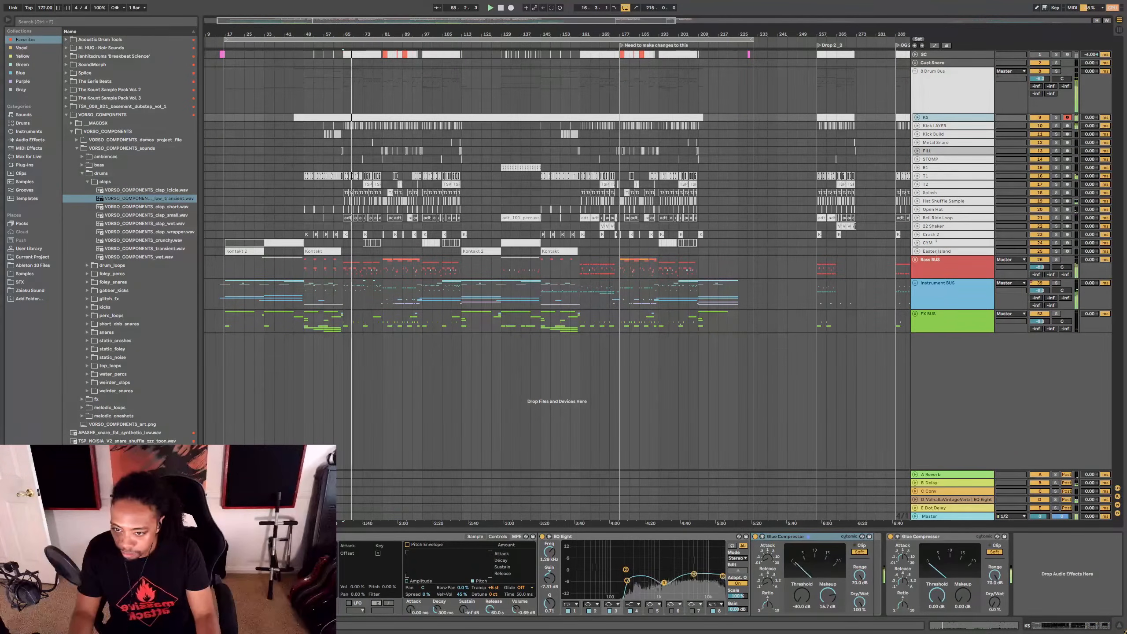
Step: Unfold the Bass BUS group, solo its Stab track for playback from bar 65 and look through its device chain
{"action": "left_click", "coordinate": [933, 268]}
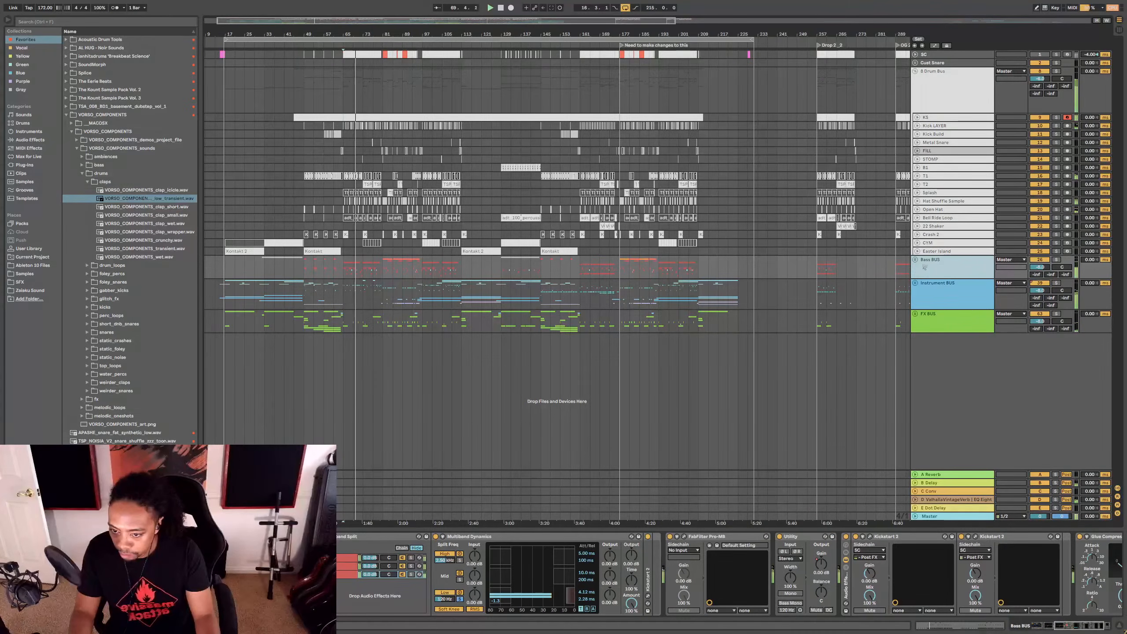
{"action": "left_click", "coordinate": [915, 260]}
{"action": "scroll", "coordinate": [380, 67], "scroll_direction": "down", "scroll_amount": 3}
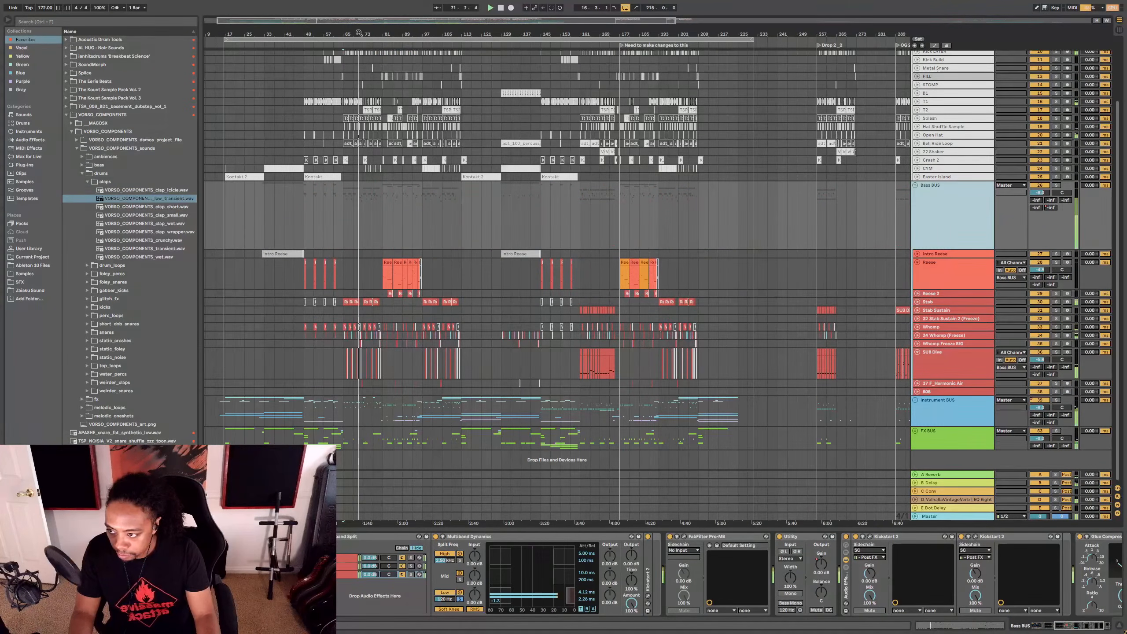
{"action": "left_click_drag", "start_coordinate": [359, 33], "coordinate": [455, 100]}
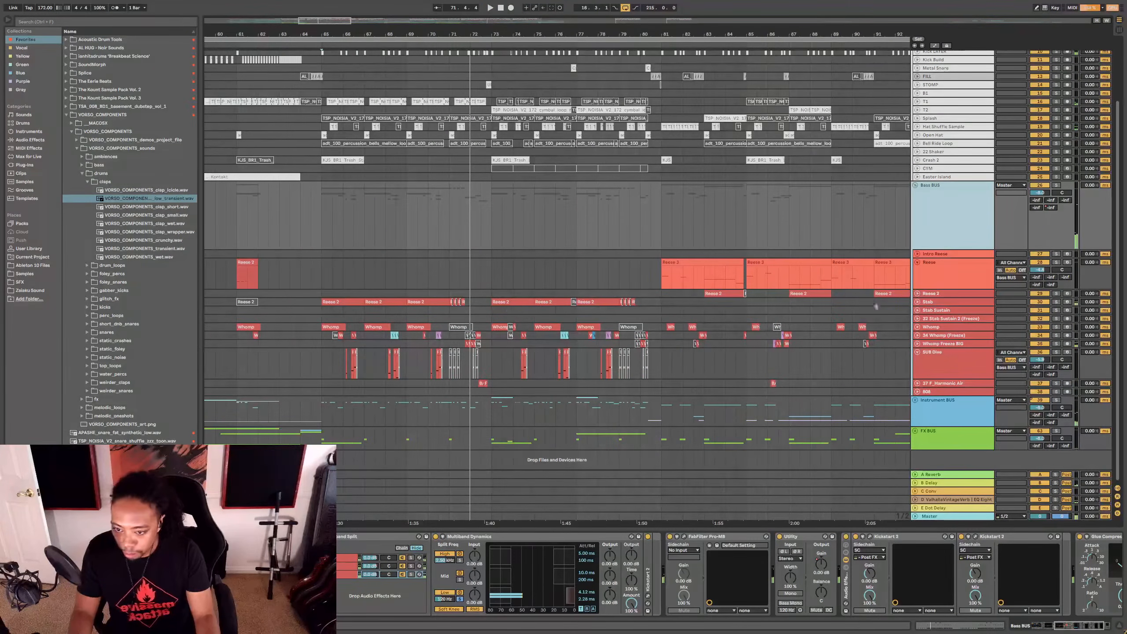
{"action": "left_click", "coordinate": [335, 303]}
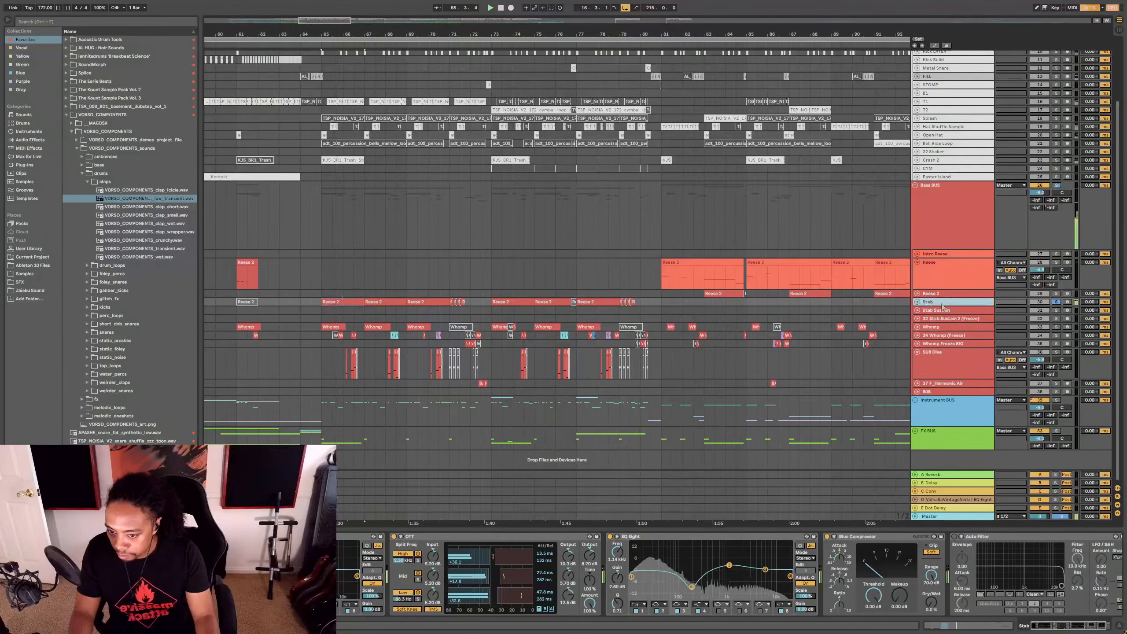
{"action": "scroll", "coordinate": [672, 595], "scroll_direction": "right", "scroll_amount": 2}
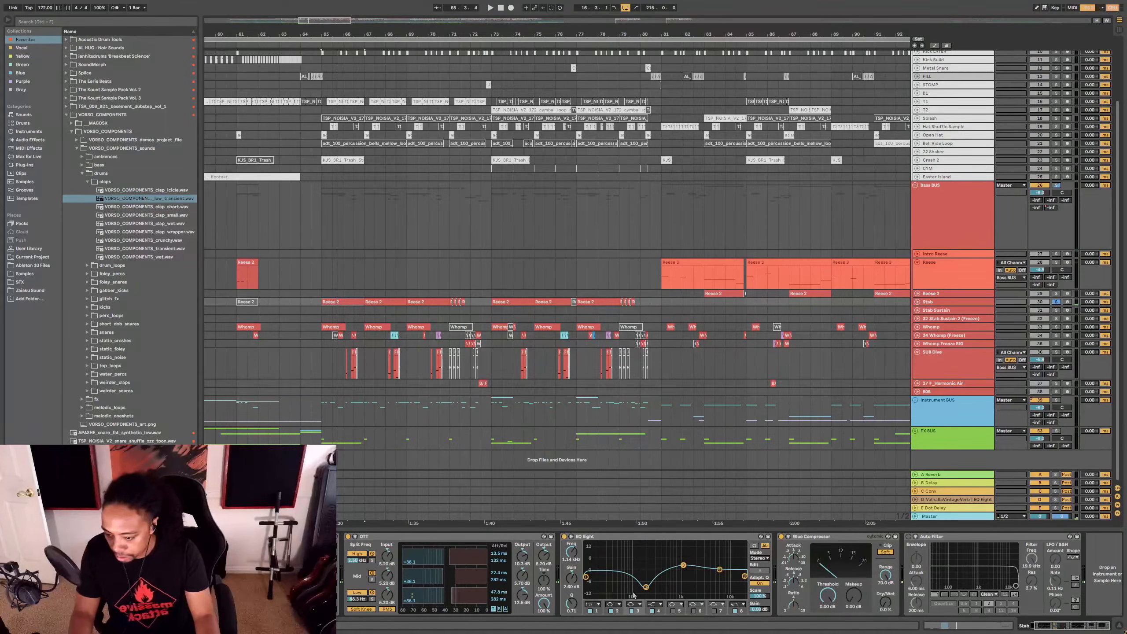
{"action": "scroll", "coordinate": [728, 577], "scroll_direction": "left", "scroll_amount": 2}
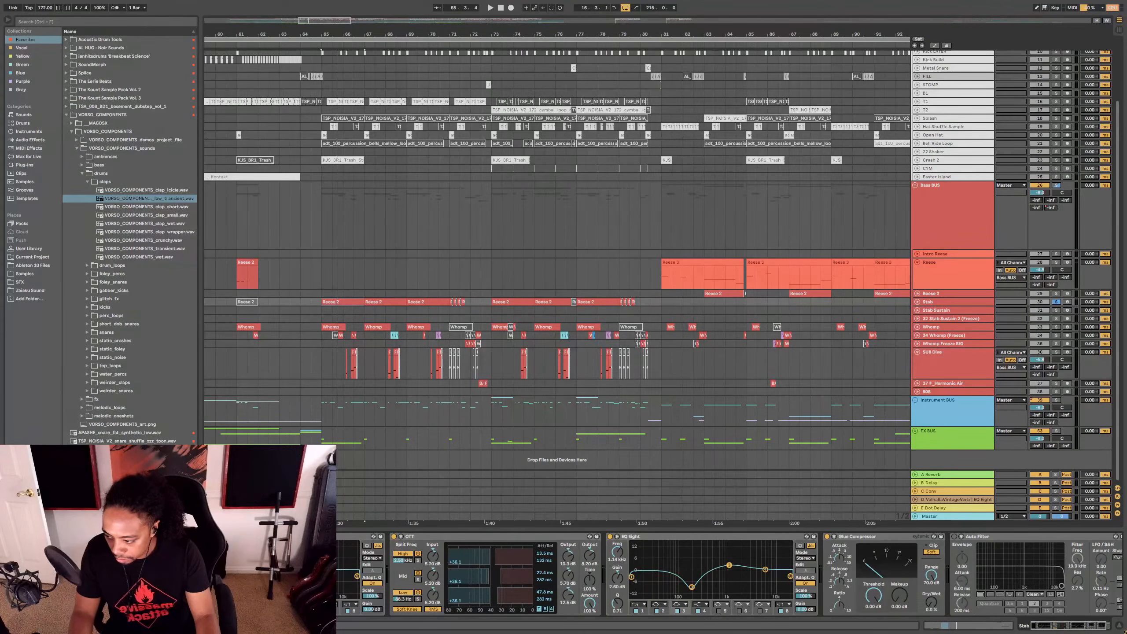
Step: Set the Env 2 decay to 115 ms in the Stab track's Serum and compare the sound with the phaser off and on
{"action": "key", "text": "ctrl+alt+p"}
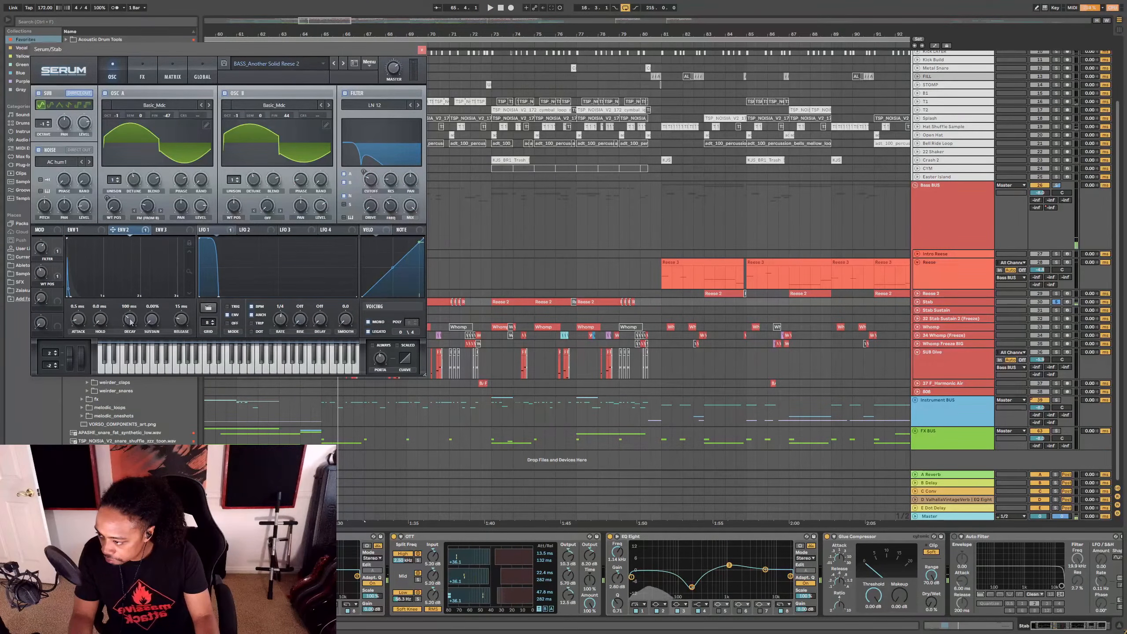
{"action": "left_click_drag", "start_coordinate": [131, 322], "coordinate": [132, 323]}
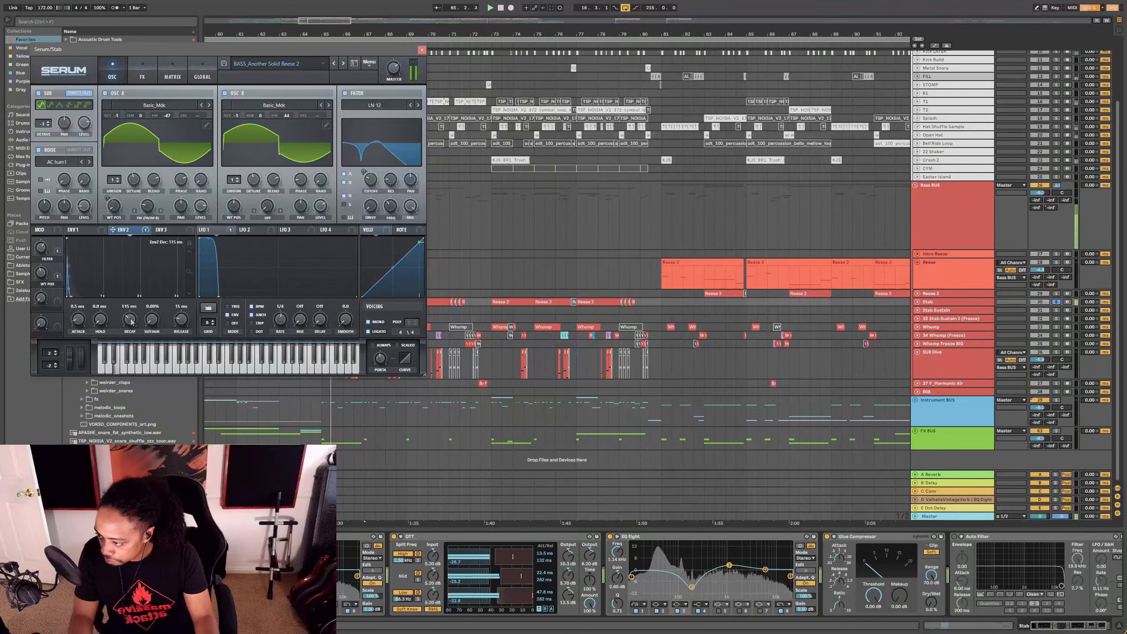
{"action": "left_click", "coordinate": [142, 72]}
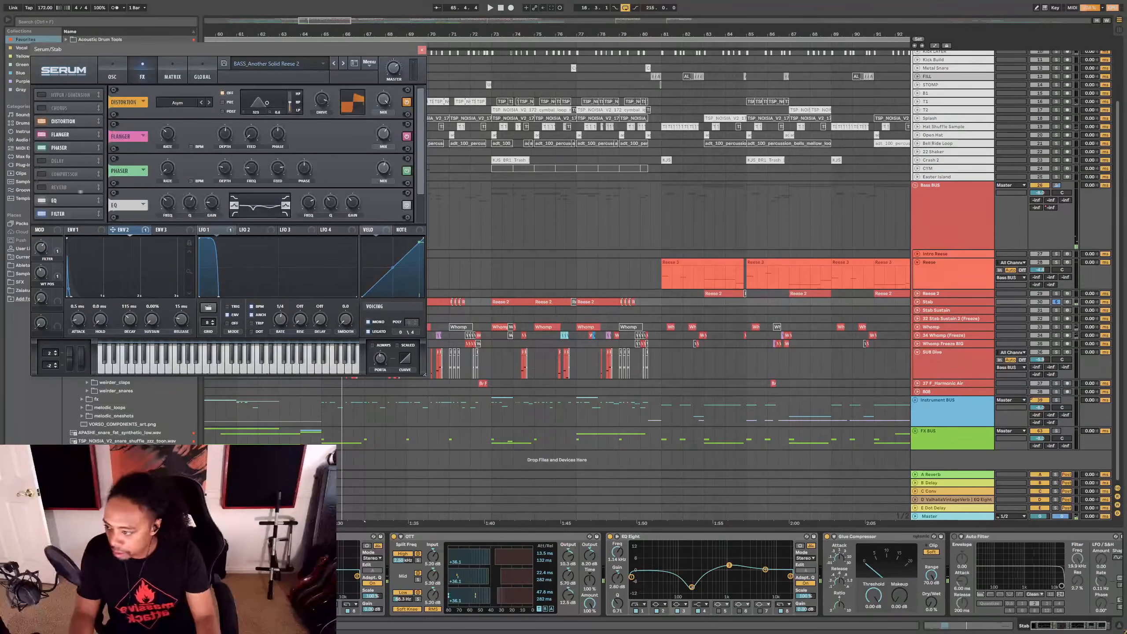
{"action": "left_click", "coordinate": [42, 149]}
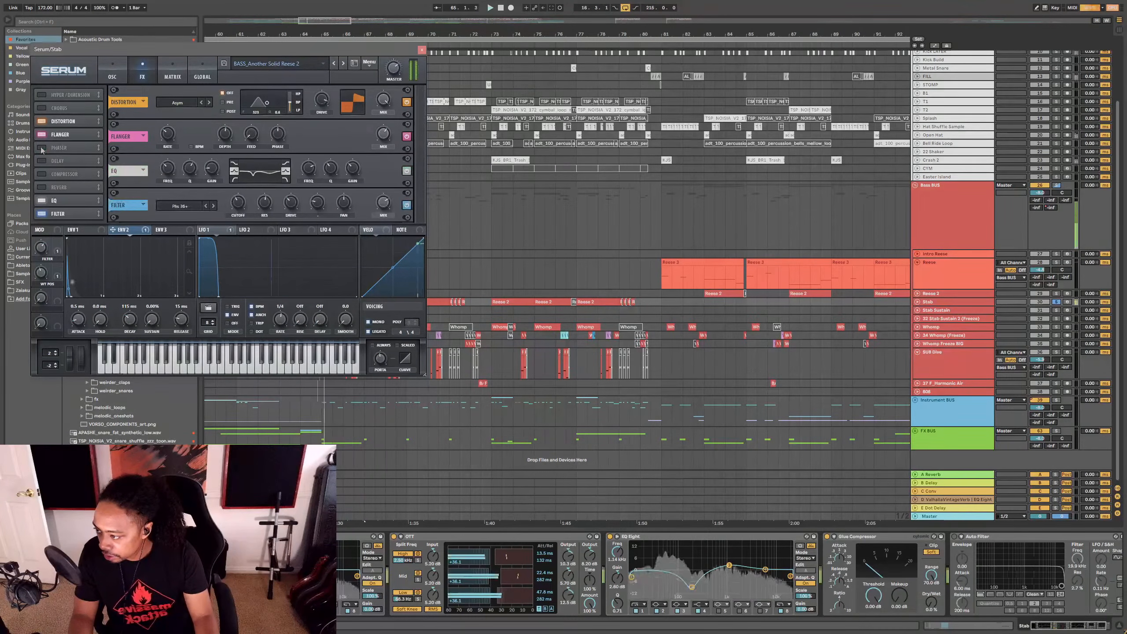
{"action": "left_click", "coordinate": [43, 148]}
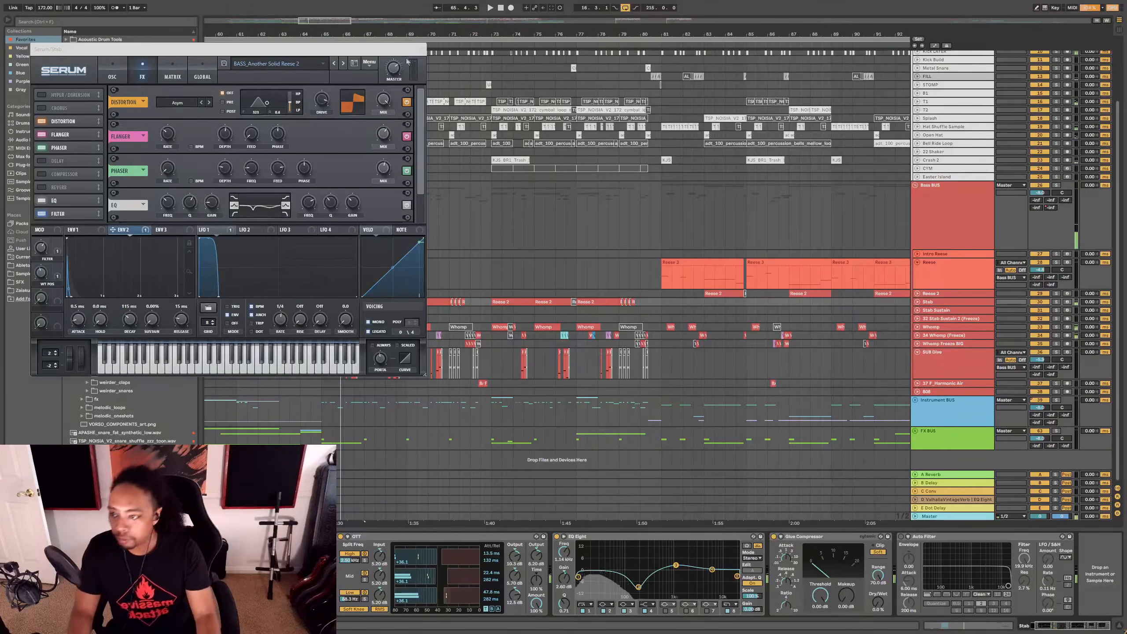
{"action": "left_click", "coordinate": [421, 50]}
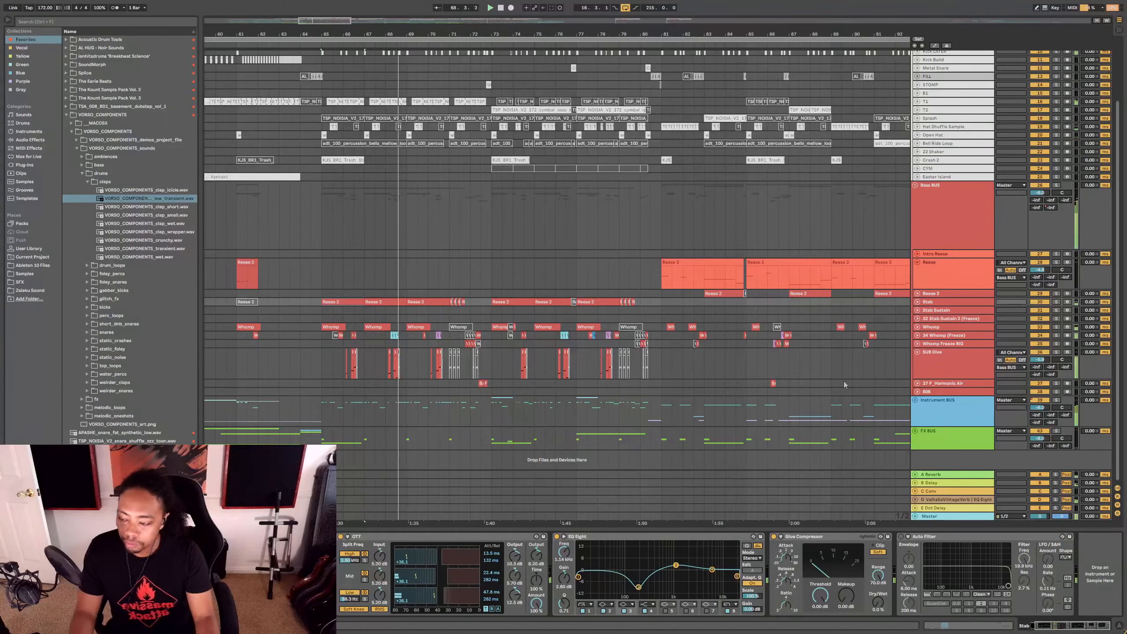
Step: Add a high band in expand mode to the Bass BUS's Pro-MB and adjust its range and threshold
{"action": "left_click", "coordinate": [954, 218]}
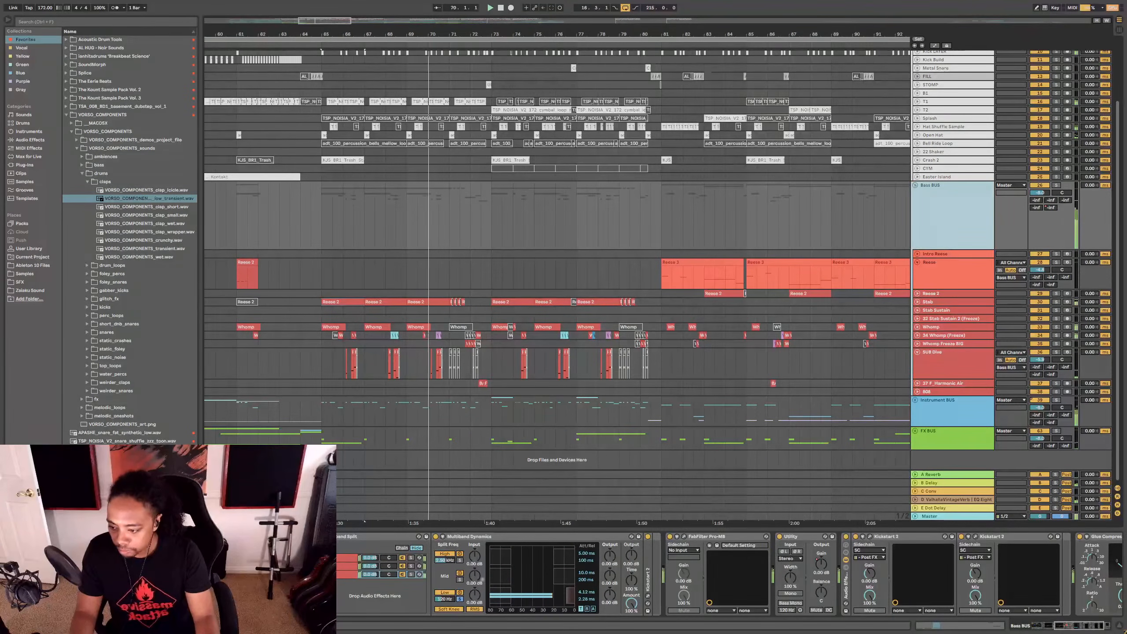
{"action": "scroll", "coordinate": [758, 588], "scroll_direction": "right", "scroll_amount": 4}
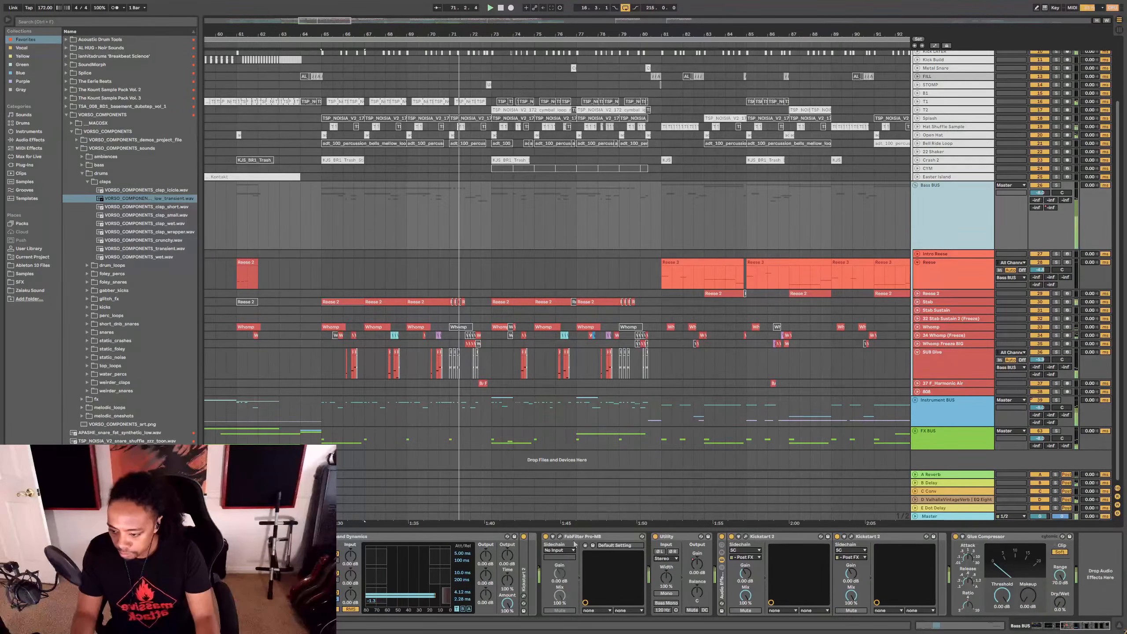
{"action": "left_click", "coordinate": [560, 537]}
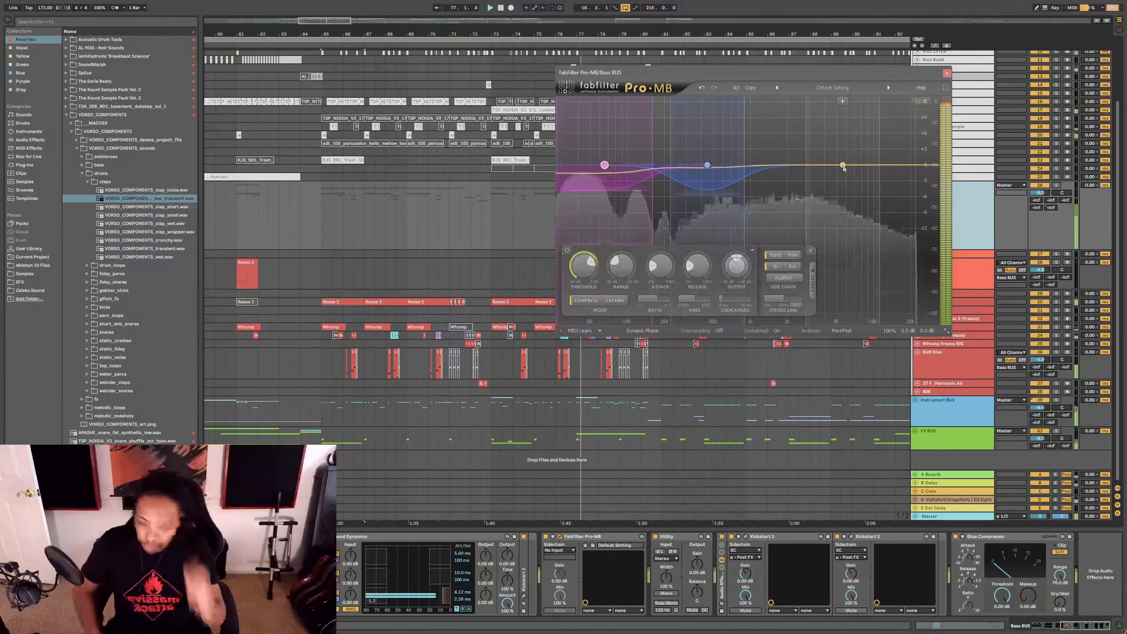
{"action": "left_click", "coordinate": [859, 166]}
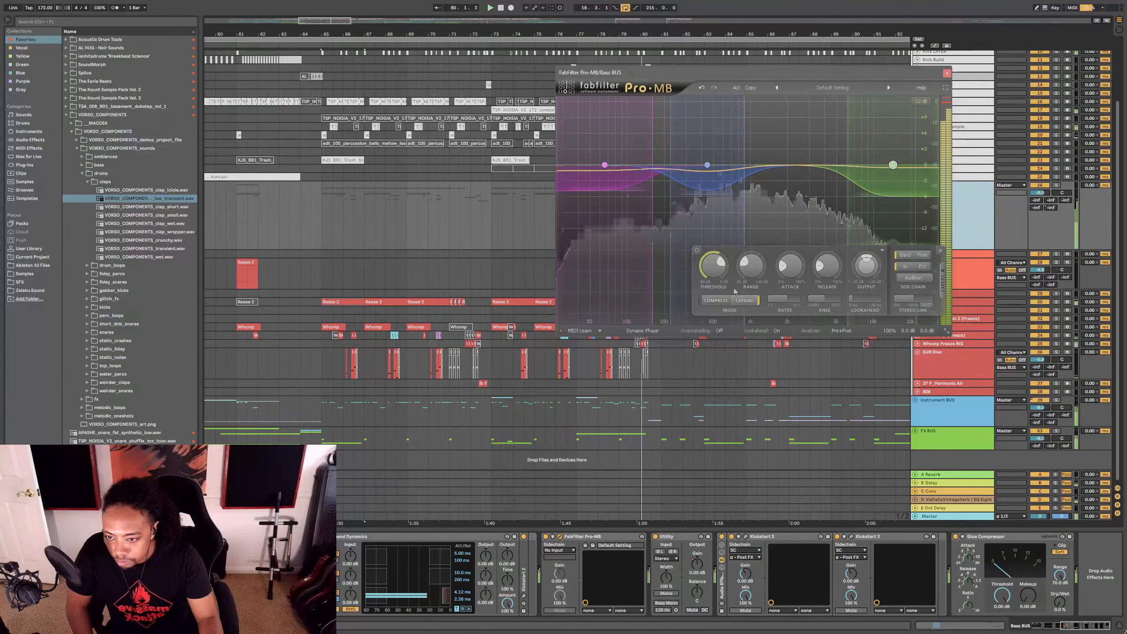
{"action": "left_click_drag", "start_coordinate": [738, 272], "coordinate": [738, 252]}
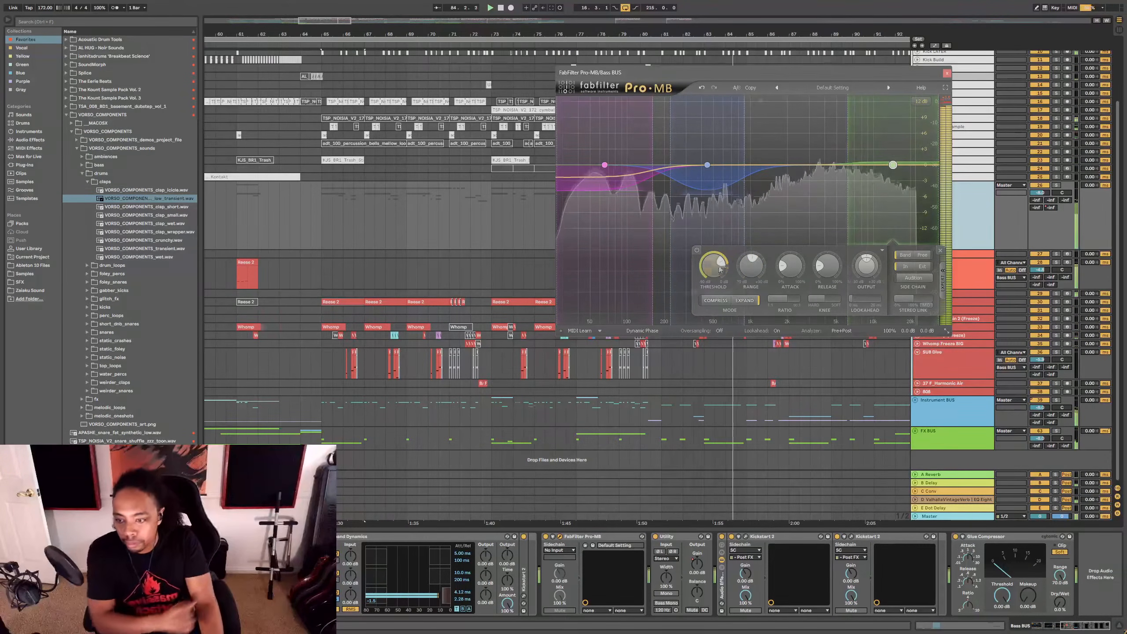
{"action": "left_click_drag", "start_coordinate": [708, 277], "coordinate": [709, 293]}
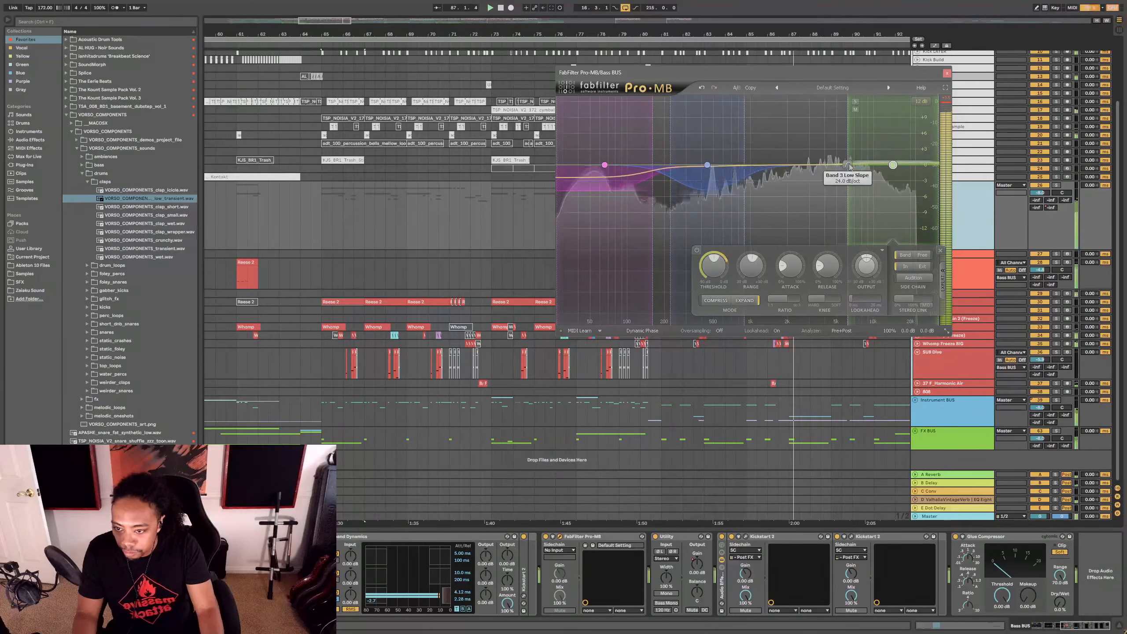
{"action": "left_click", "coordinate": [947, 73]}
Step: Fold all track groups and check the master's loudness in Ozone 8 during playback
{"action": "left_click_drag", "start_coordinate": [683, 34], "coordinate": [582, 17]}
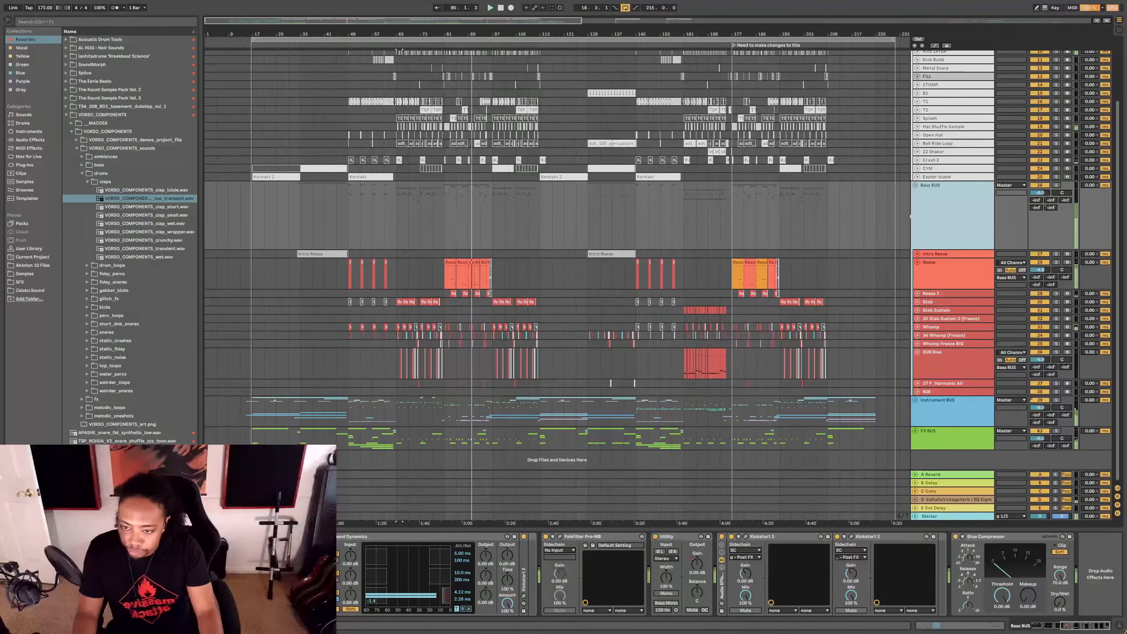
{"action": "key", "text": "ctrl+a"}
{"action": "key", "text": "u"}
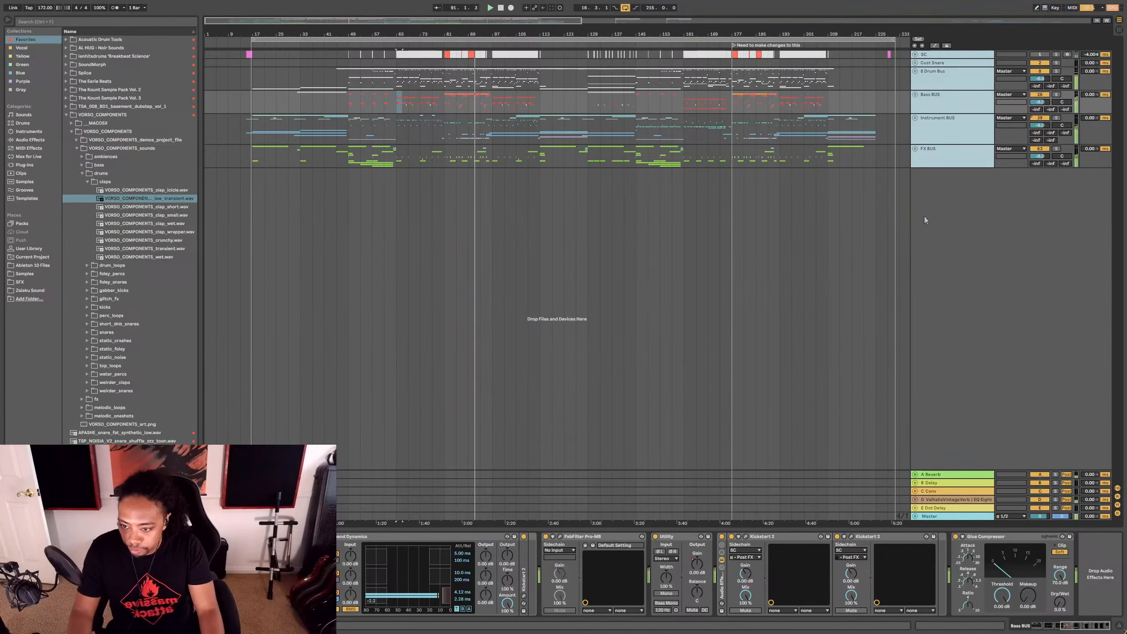
{"action": "left_click", "coordinate": [945, 148]}
{"action": "left_click", "coordinate": [943, 516]}
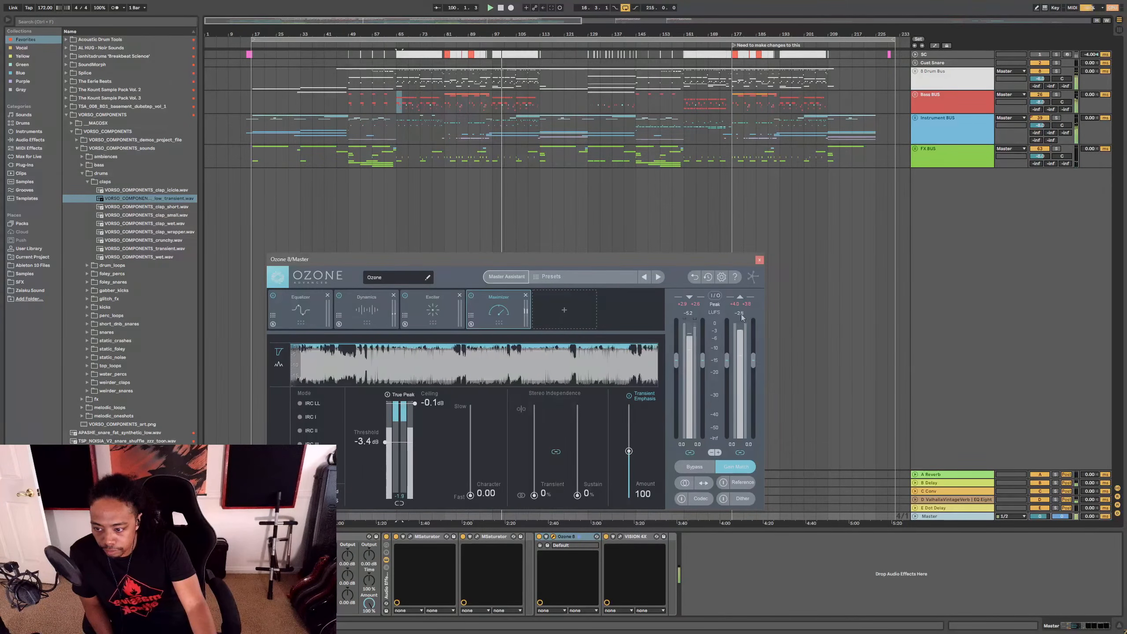
{"action": "left_click", "coordinate": [759, 260]}
Step: Unfold the Instrument BUS group and solo it for playback from bar 97
{"action": "left_click", "coordinate": [925, 136]}
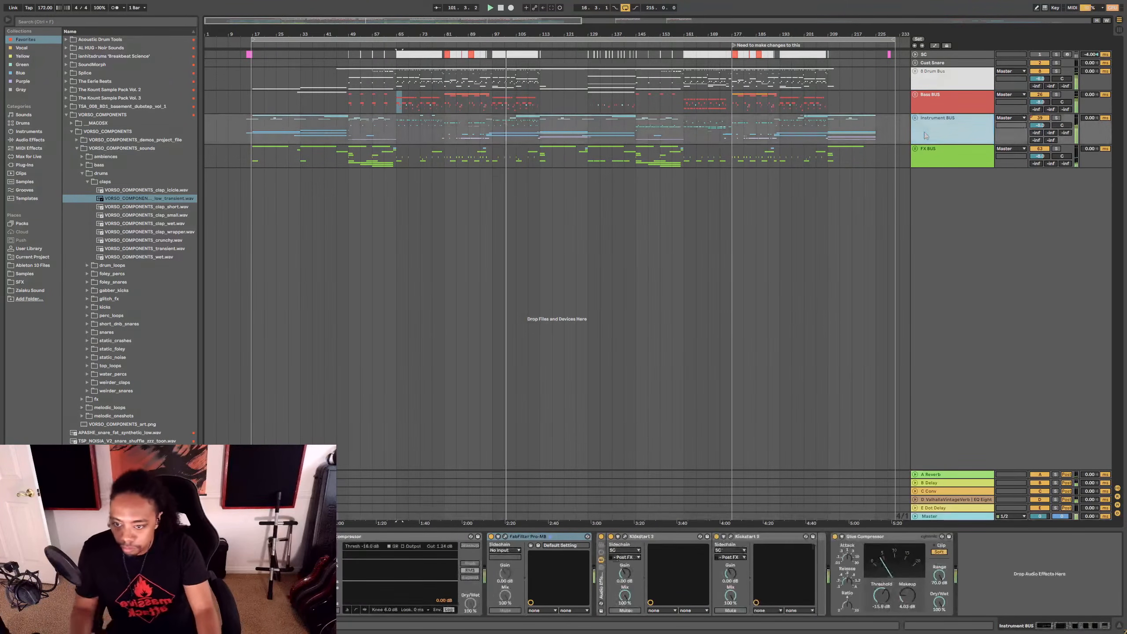
{"action": "left_click", "coordinate": [914, 118]}
{"action": "scroll", "coordinate": [931, 182], "scroll_direction": "down", "scroll_amount": 3}
{"action": "scroll", "coordinate": [931, 183], "scroll_direction": "up", "scroll_amount": 3}
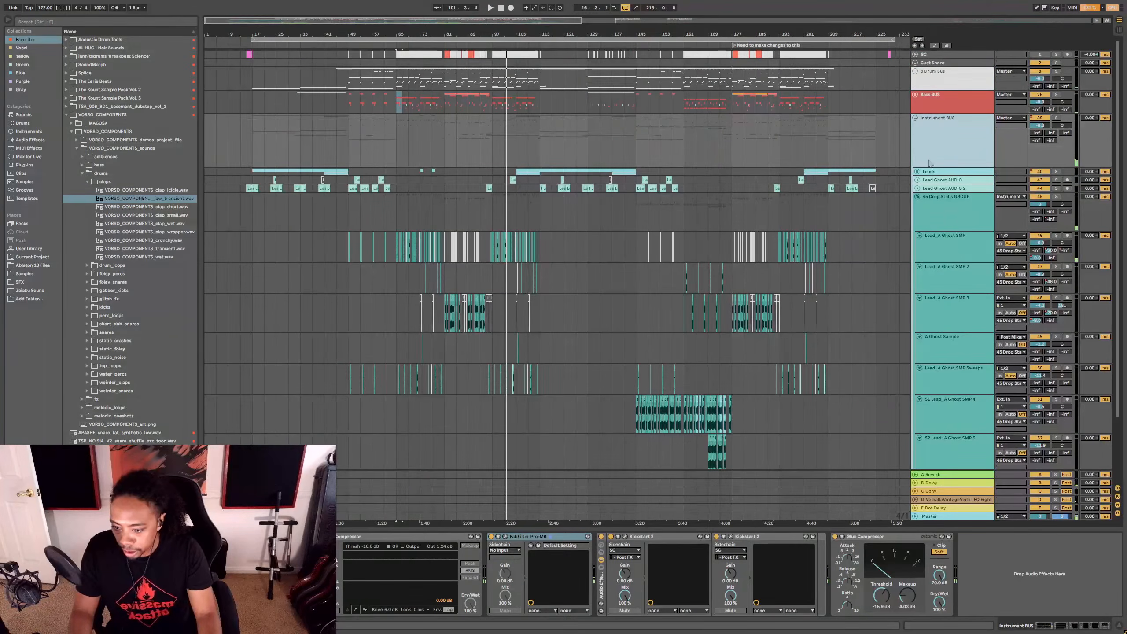
{"action": "left_click", "coordinate": [491, 153]}
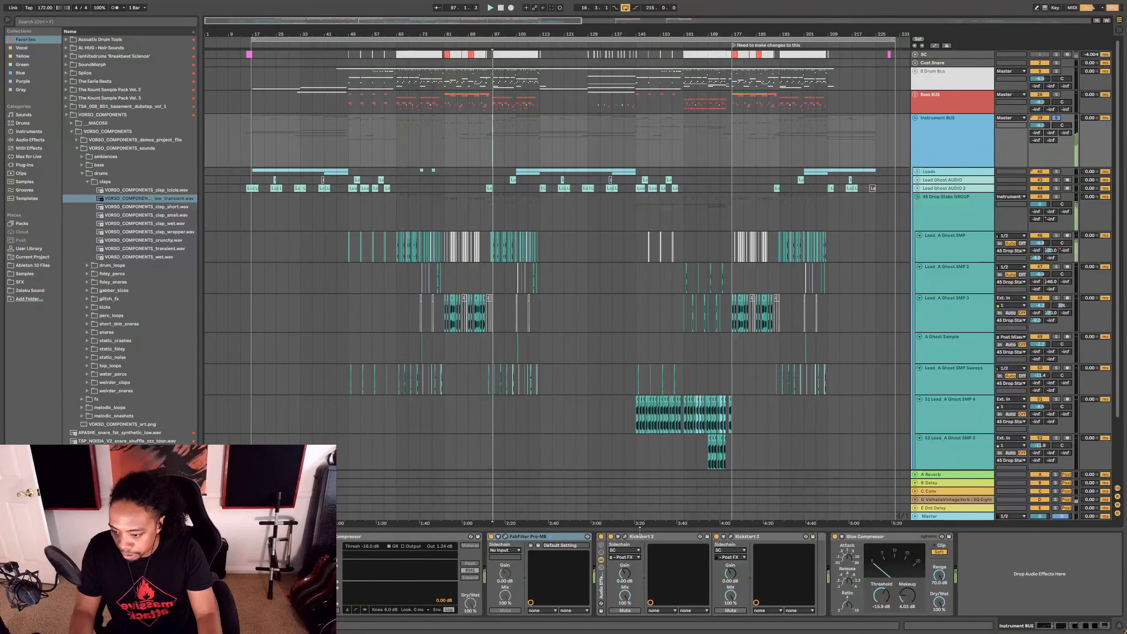
Step: Set the mix of the Instrument BUS's first Kickstart 2 to 84% and its second to 100%, keeping the third curve shape
{"action": "left_click", "coordinate": [623, 536]}
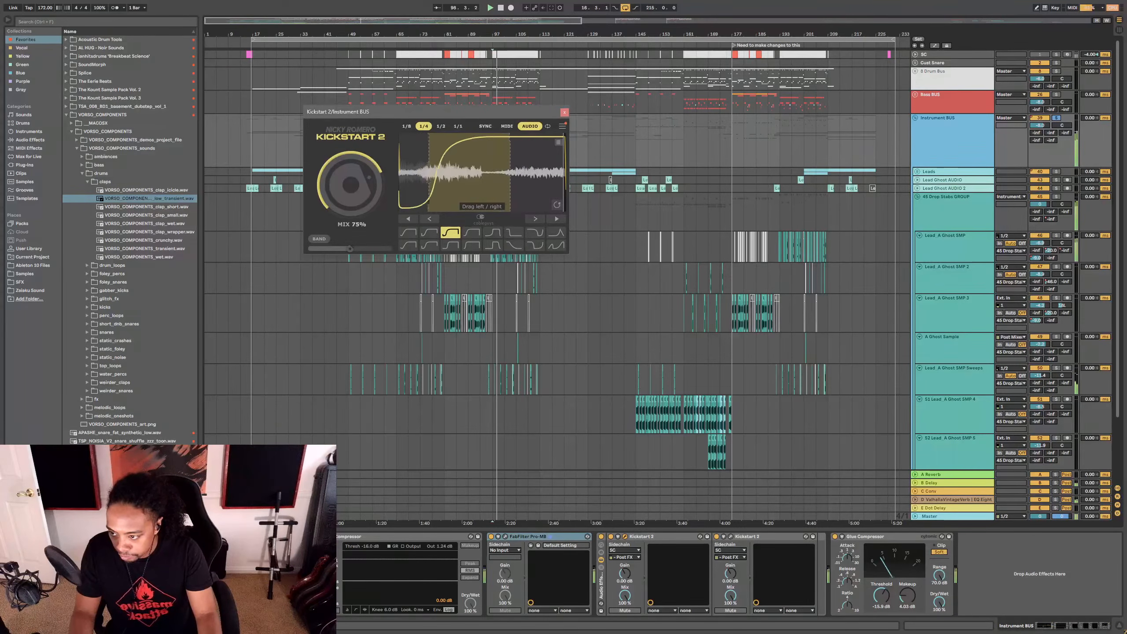
{"action": "left_click", "coordinate": [429, 232]}
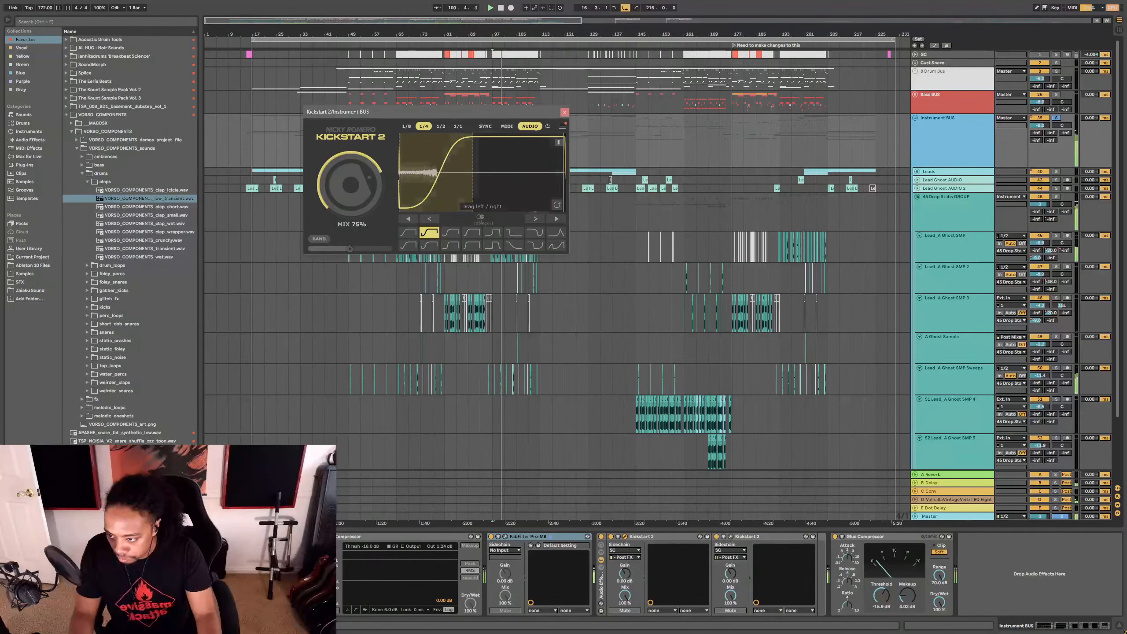
{"action": "left_click", "coordinate": [450, 232]}
{"action": "left_click", "coordinate": [730, 536]}
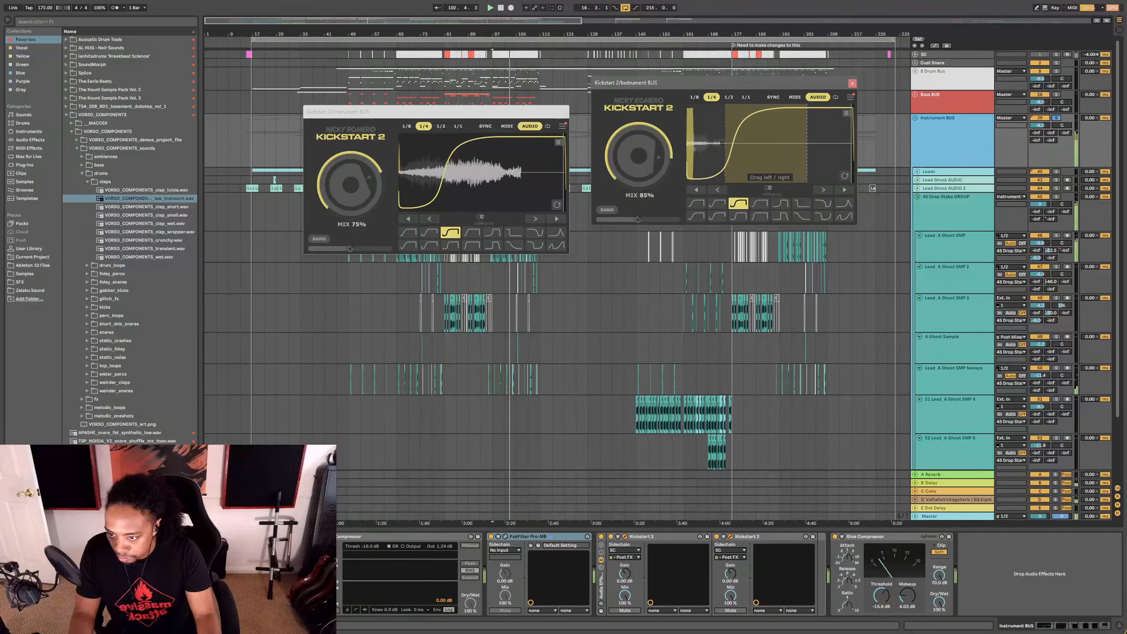
{"action": "left_click_drag", "start_coordinate": [659, 156], "coordinate": [659, 133]}
{"action": "mouse_move", "coordinate": [366, 184]}
{"action": "left_mouse_down"}
{"action": "mouse_move", "coordinate": [366, 149]}
{"action": "mouse_move", "coordinate": [367, 163]}
{"action": "left_mouse_up"}
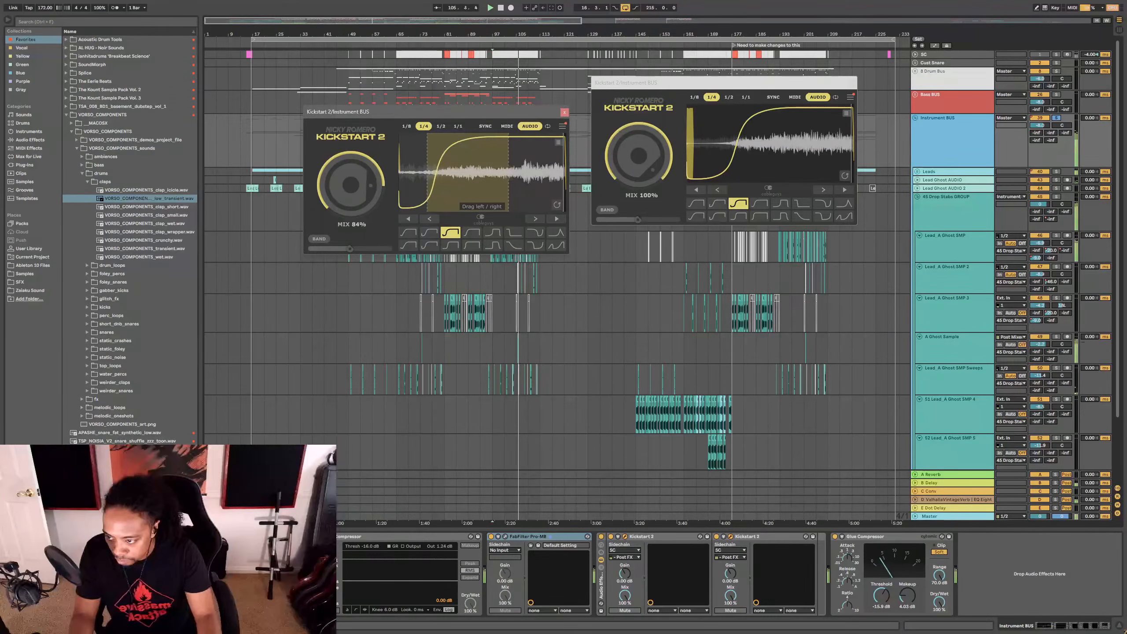
{"action": "left_click", "coordinate": [859, 84]}
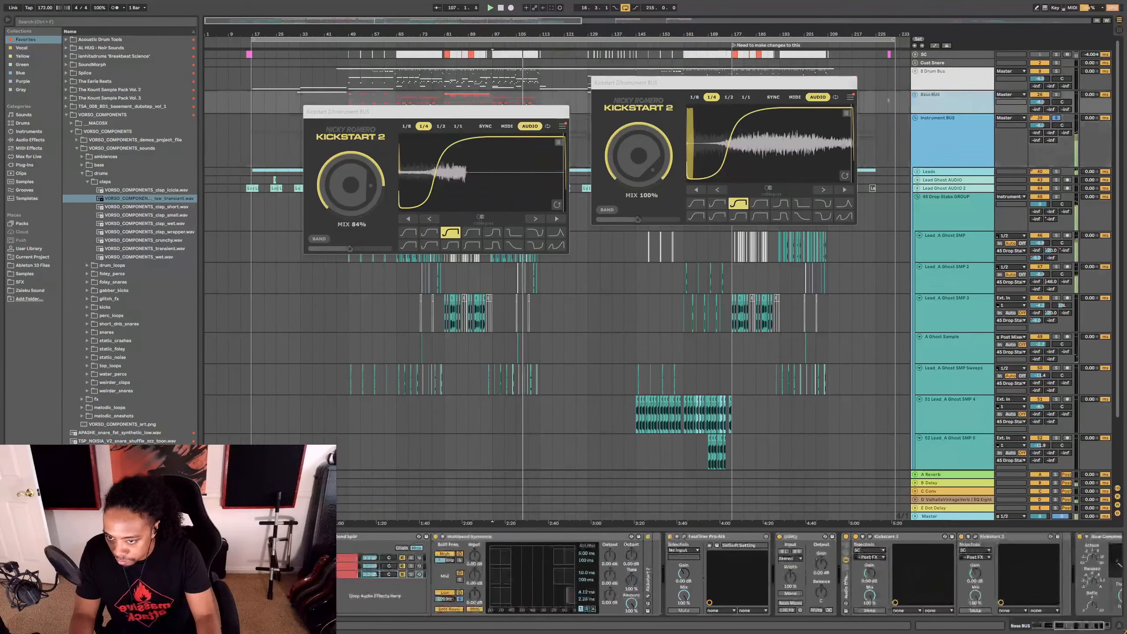
{"action": "left_click", "coordinate": [850, 83]}
{"action": "left_click", "coordinate": [563, 111]}
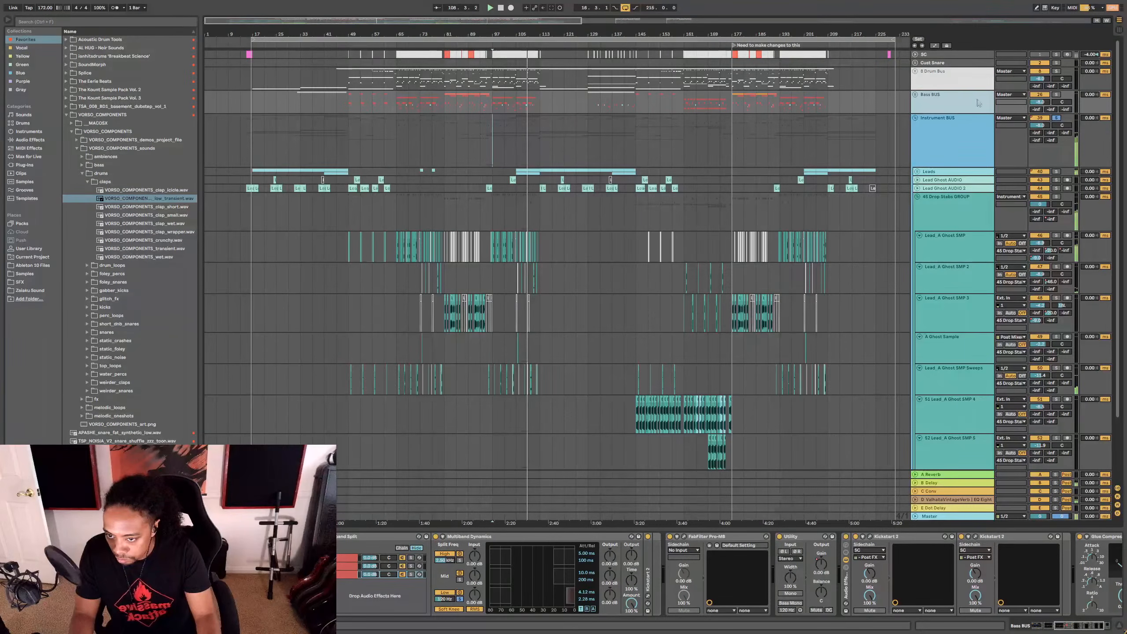
Step: Compare the Bass BUS's two Kickstart 2 sidechain settings, play from bar 97 and unsolo the Bass BUS
{"action": "scroll", "coordinate": [839, 569], "scroll_direction": "right", "scroll_amount": 1}
{"action": "left_click", "coordinate": [827, 537]}
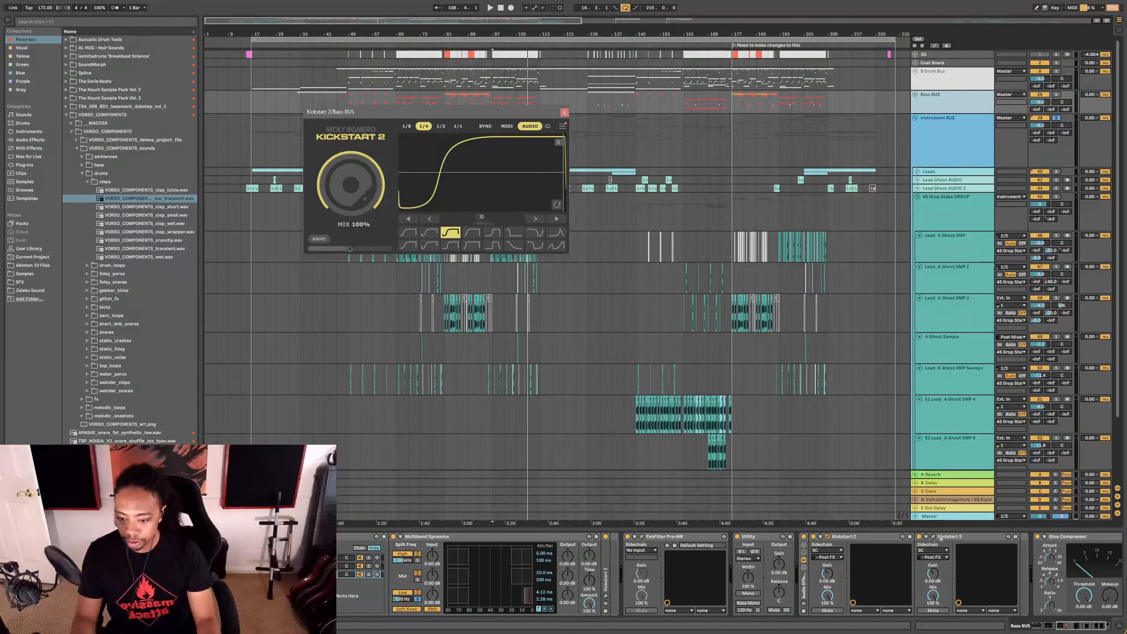
{"action": "left_click", "coordinate": [934, 536]}
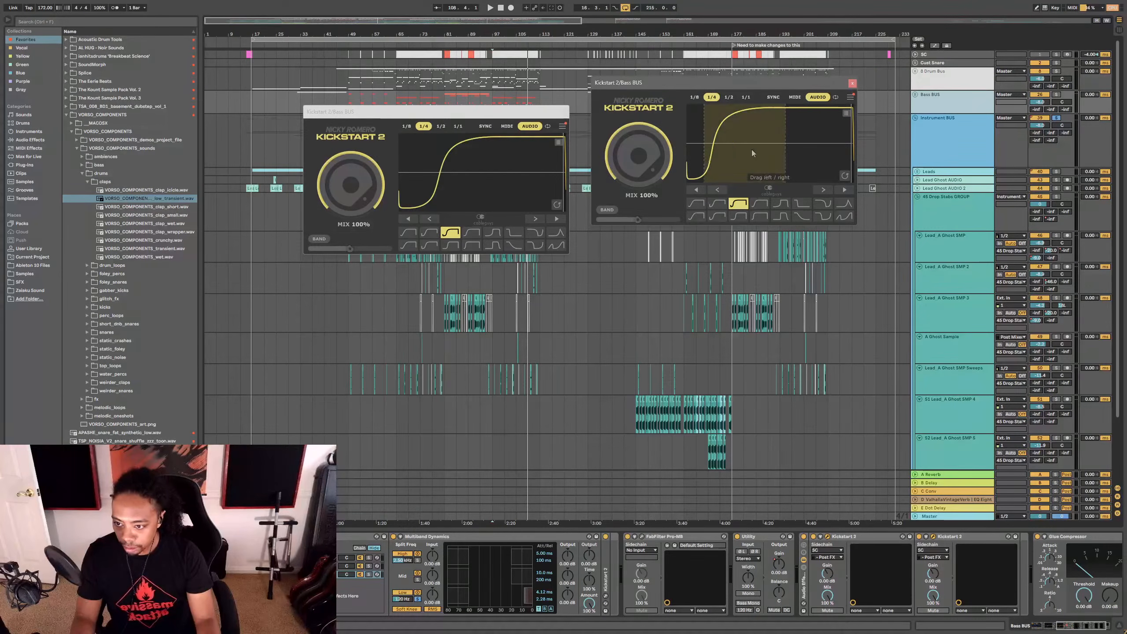
{"action": "key", "text": "space"}
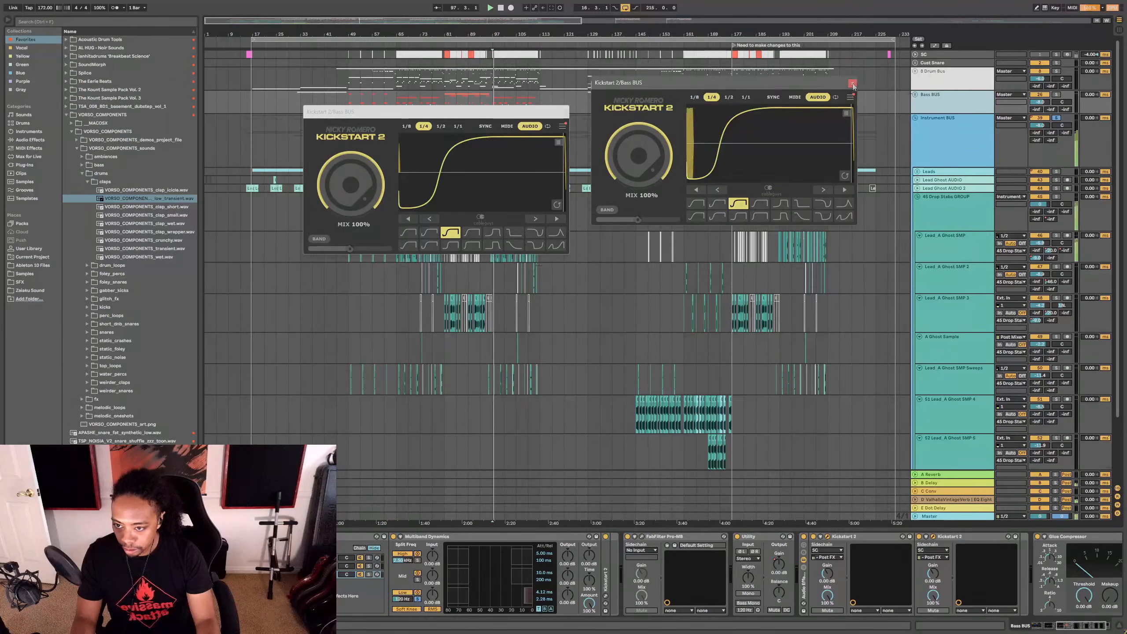
{"action": "left_click", "coordinate": [852, 85]}
{"action": "left_click", "coordinate": [563, 112]}
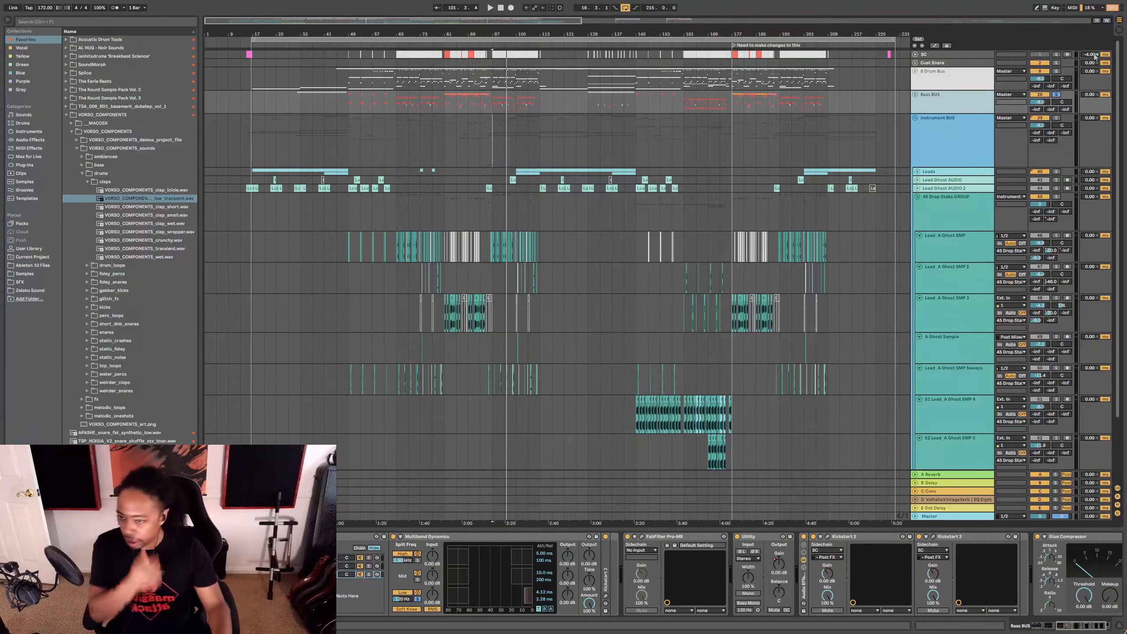
{"action": "left_click", "coordinate": [1057, 95]}
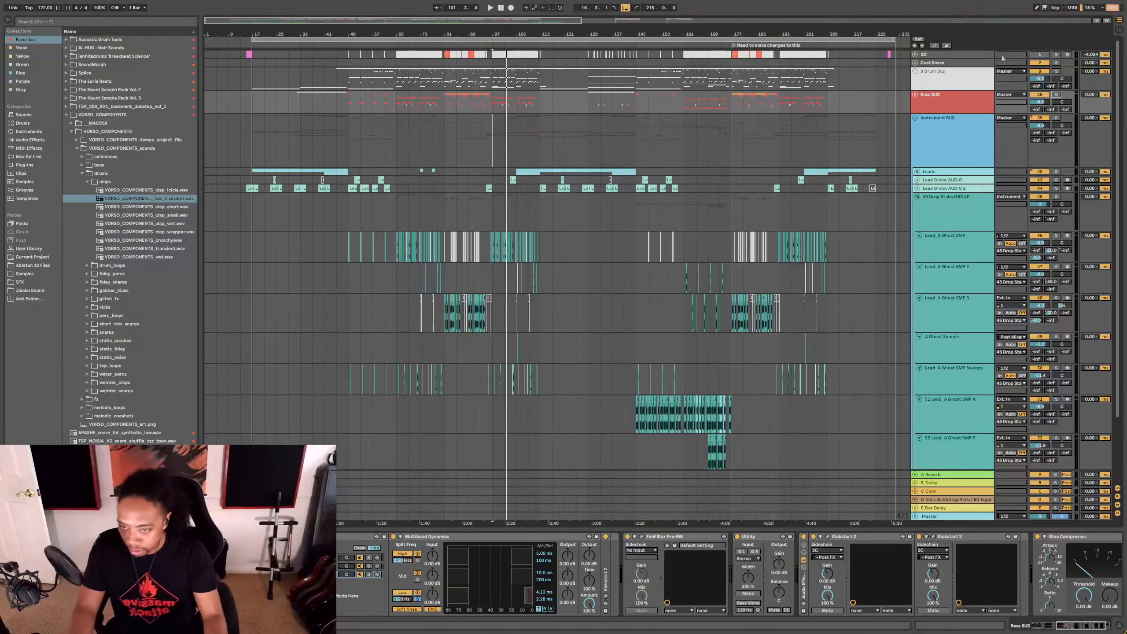
Step: Unfold the SC track, duplicate it, and rename the copy "SC test"
{"action": "left_click", "coordinate": [965, 54]}
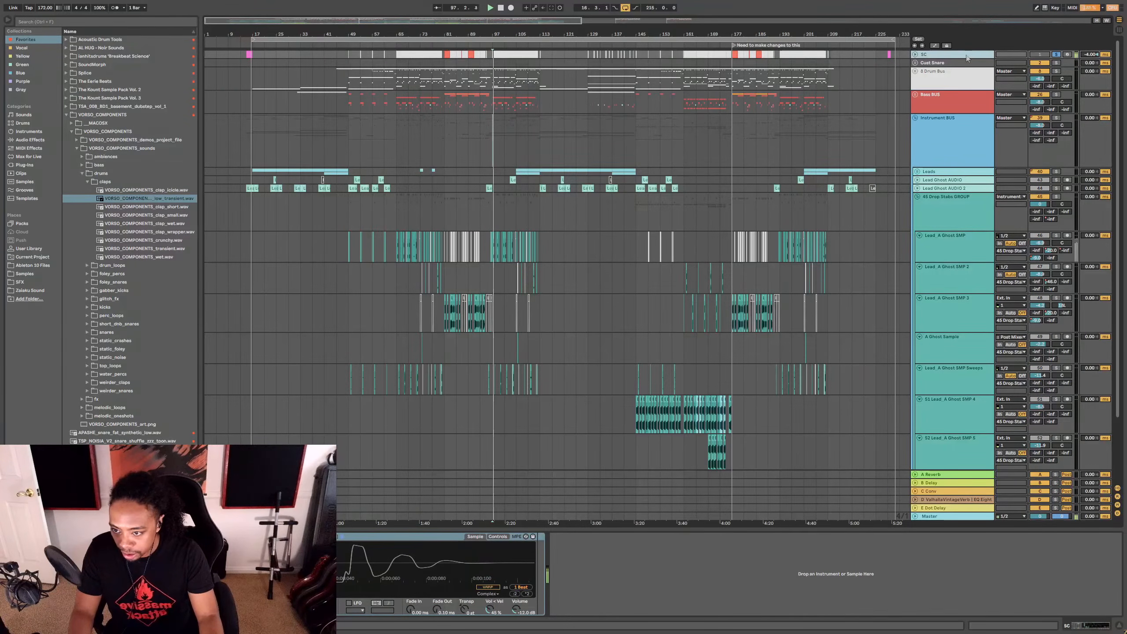
{"action": "left_click_drag", "start_coordinate": [503, 30], "coordinate": [502, 55]}
{"action": "left_click", "coordinate": [915, 55]}
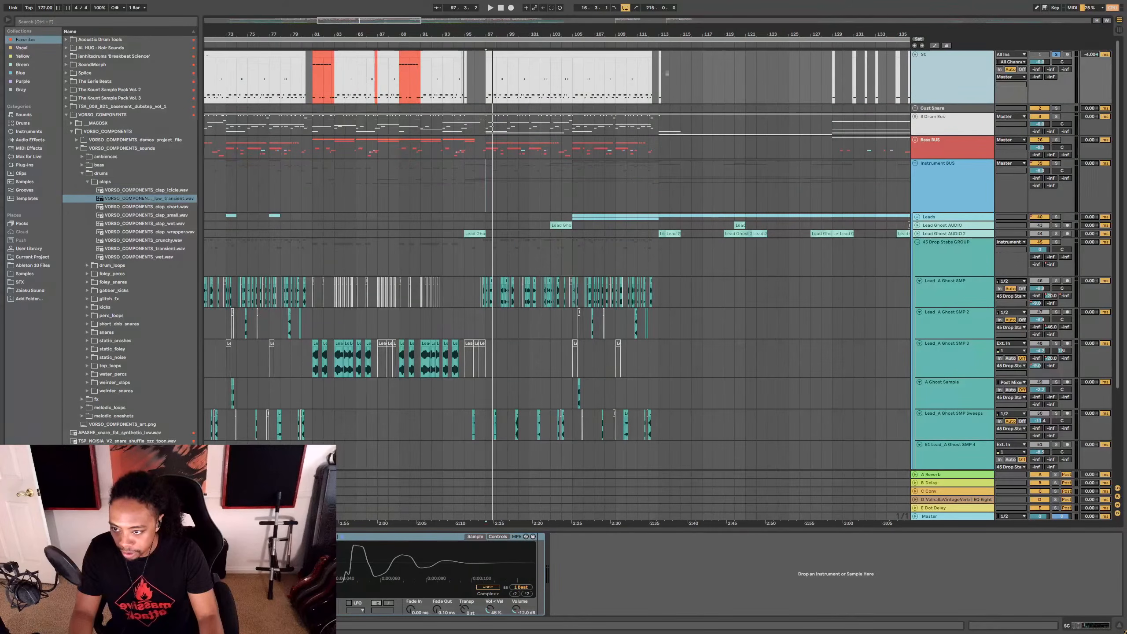
{"action": "key", "text": "ctrl+d"}
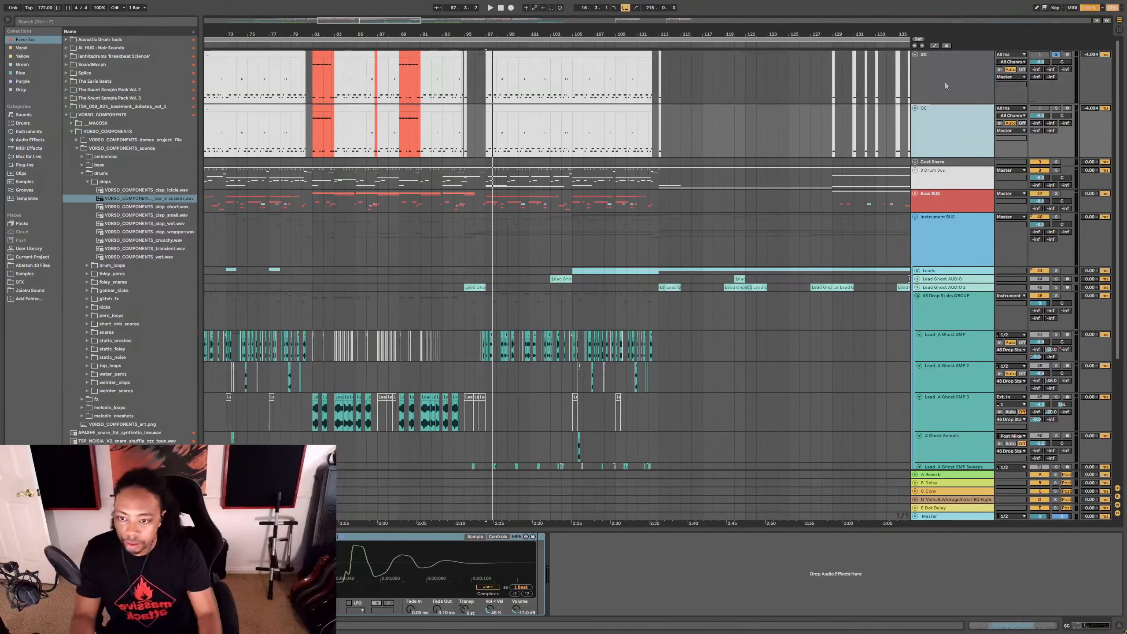
{"action": "key", "text": "Down"}
{"action": "left_click", "coordinate": [934, 122]}
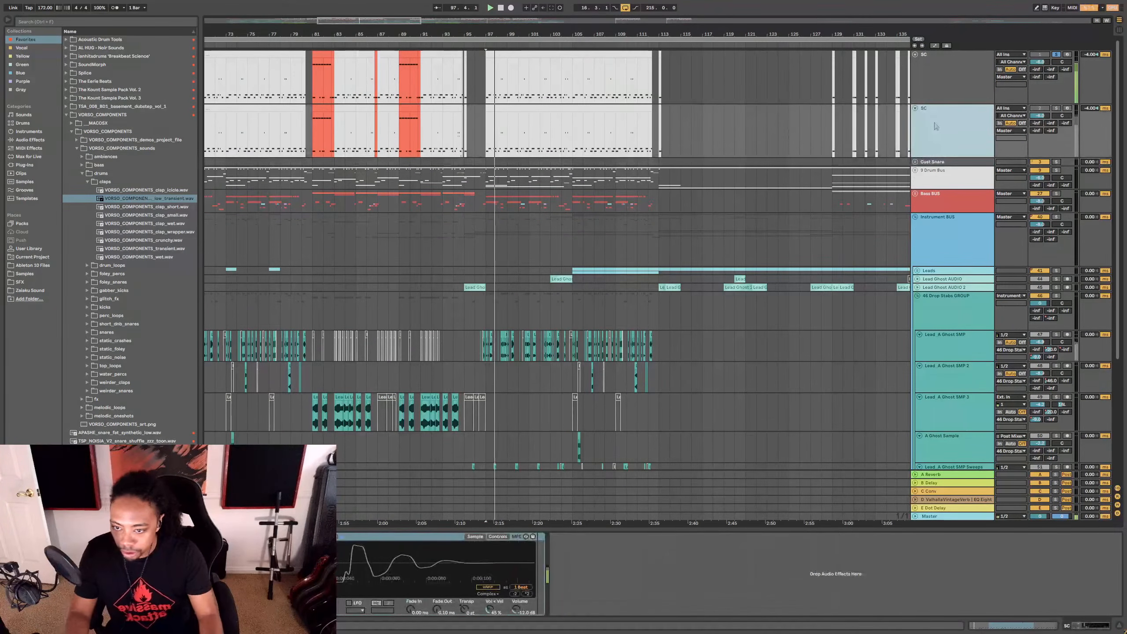
{"action": "key", "text": "ctrl+r"}
{"action": "type", "text": "SC test"}
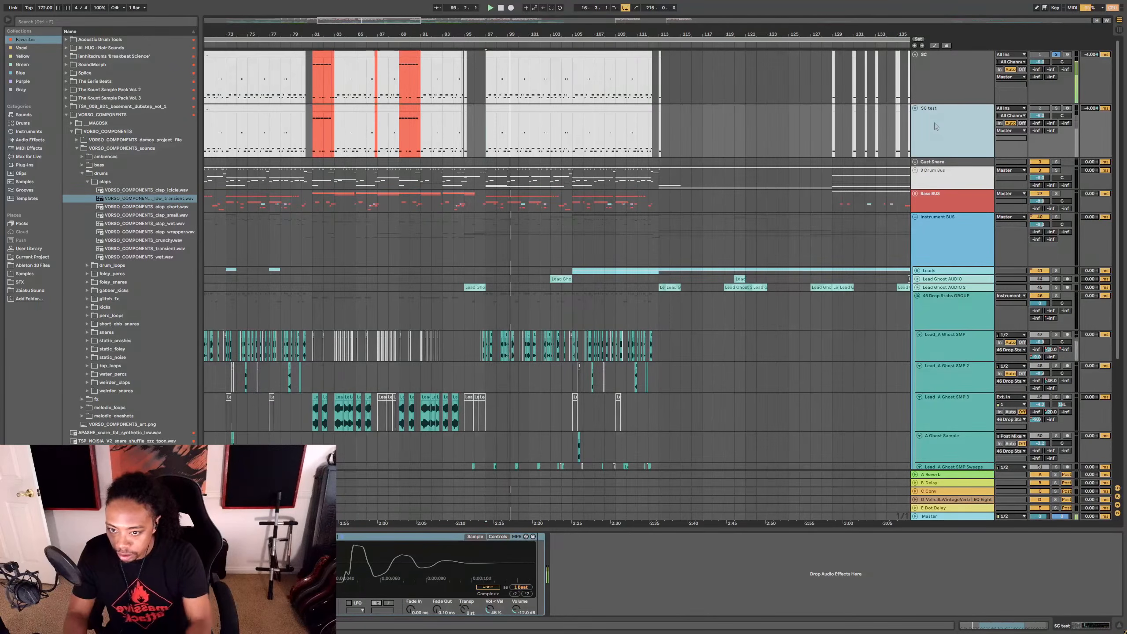
{"action": "key", "text": "Return"}
Step: Set SC test's track delay to 0.00 ms, pan SC and SC test apart, and compare different SC track delays, ending at -4.00 ms
{"action": "mouse_move", "coordinate": [1091, 109]}
{"action": "left_mouse_down"}
{"action": "mouse_move", "coordinate": [1060, 77]}
{"action": "mouse_move", "coordinate": [1089, 110]}
{"action": "left_mouse_up"}
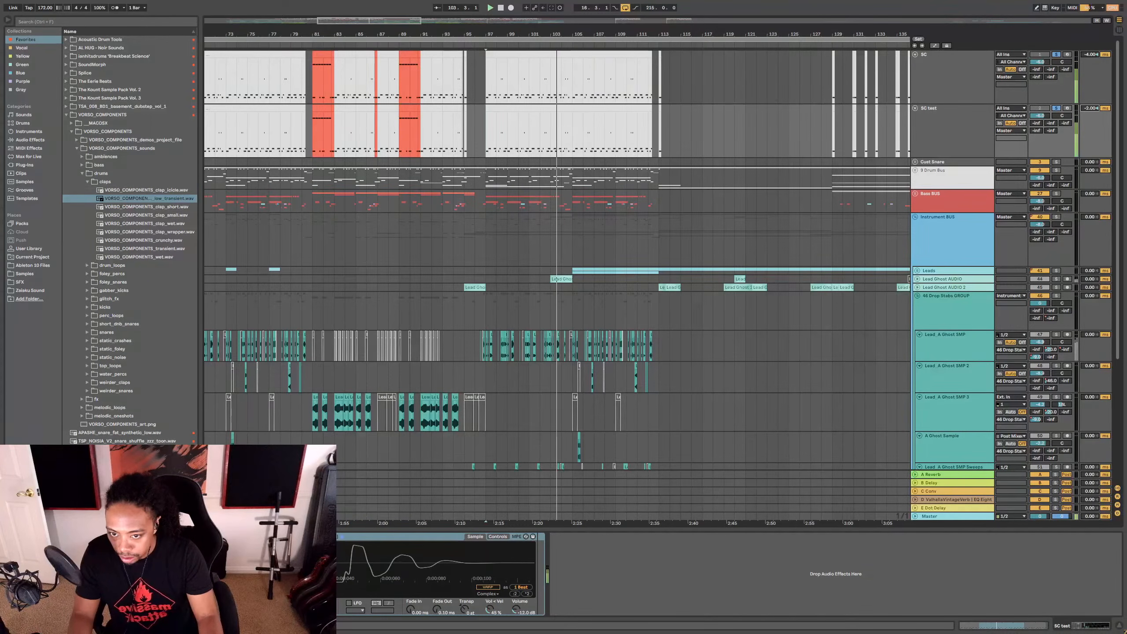
{"action": "double_click", "coordinate": [1088, 109]}
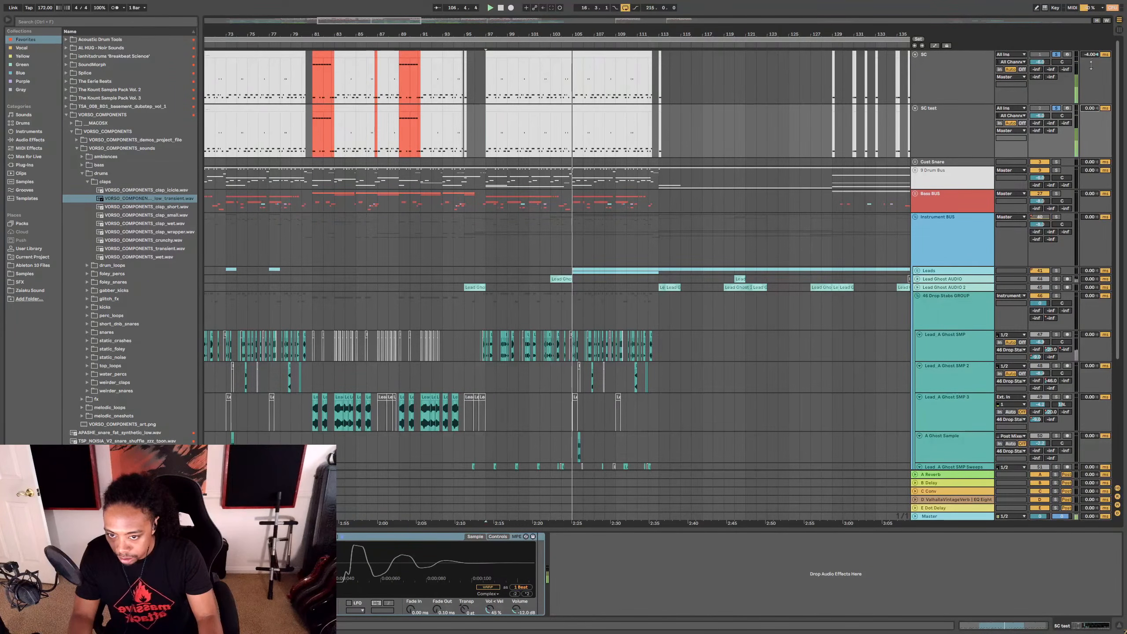
{"action": "left_click_drag", "start_coordinate": [1089, 55], "coordinate": [1062, 75]}
{"action": "left_click_drag", "start_coordinate": [1064, 115], "coordinate": [1062, 74]}
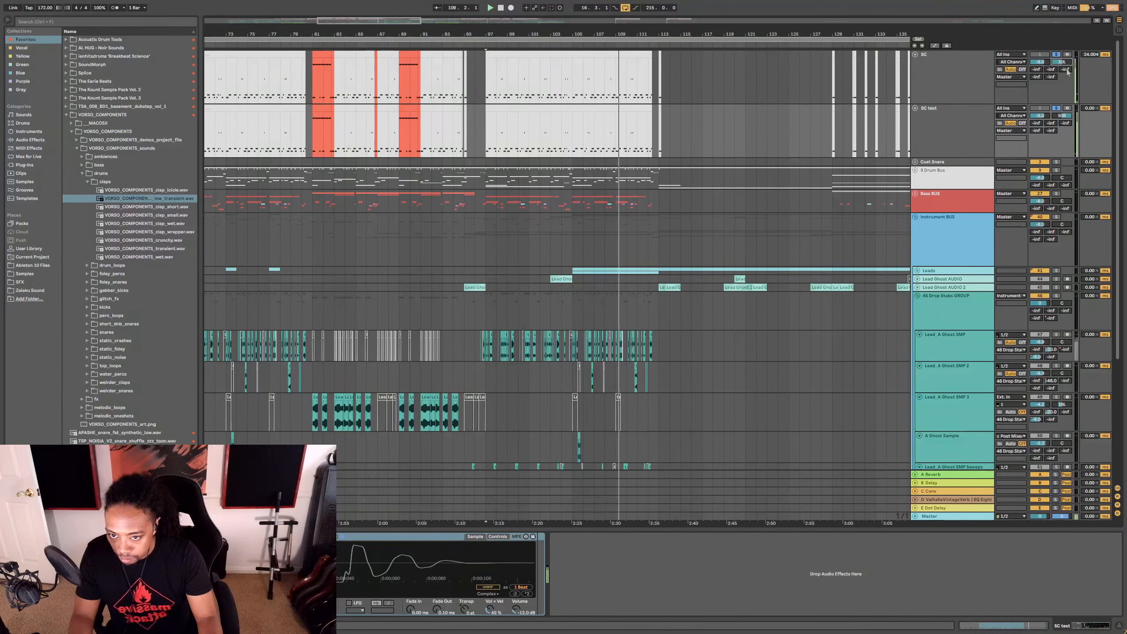
{"action": "left_click_drag", "start_coordinate": [1089, 54], "coordinate": [1090, 80]}
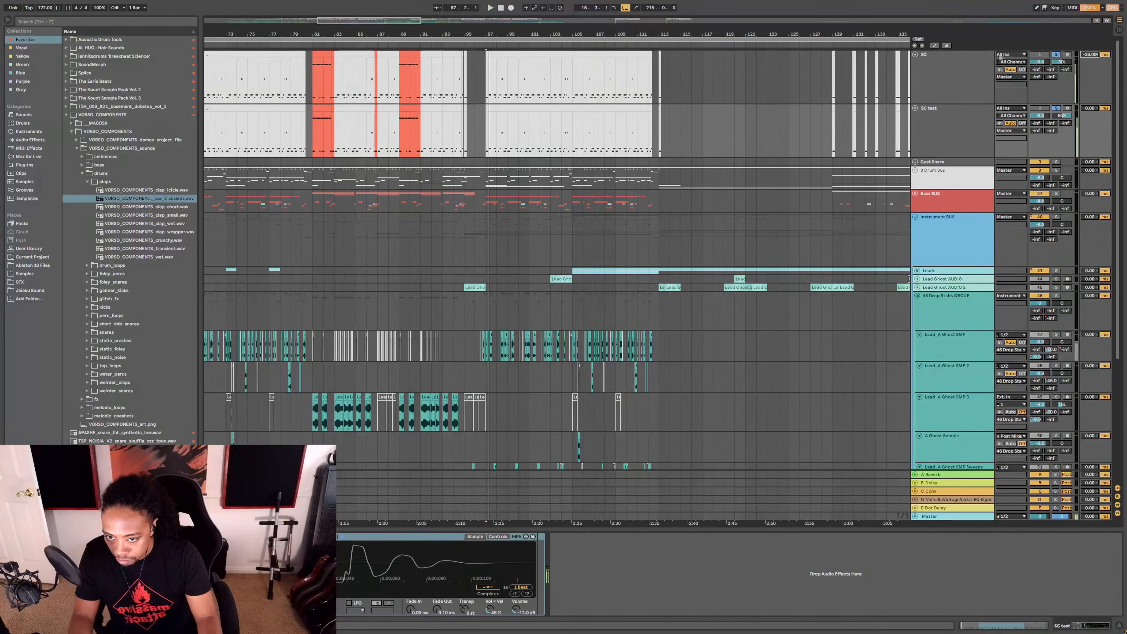
{"action": "left_click_drag", "start_coordinate": [1084, 56], "coordinate": [1085, 55]}
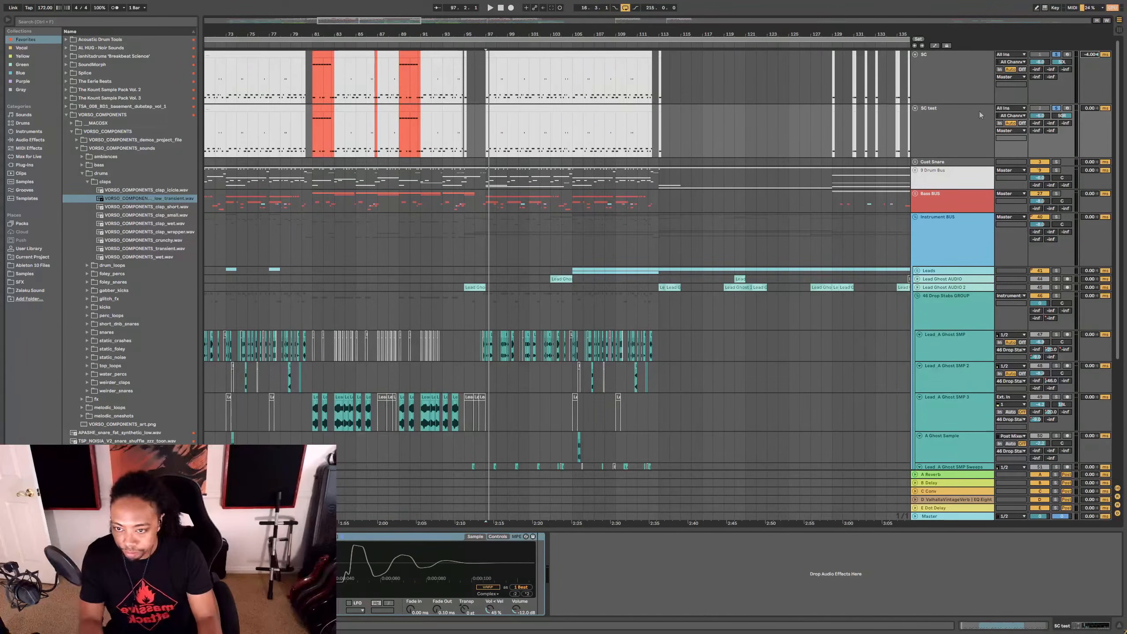
Step: Finish the delay comparison by deleting the SC test track
{"action": "key", "text": "a"}
{"action": "key", "text": "a"}
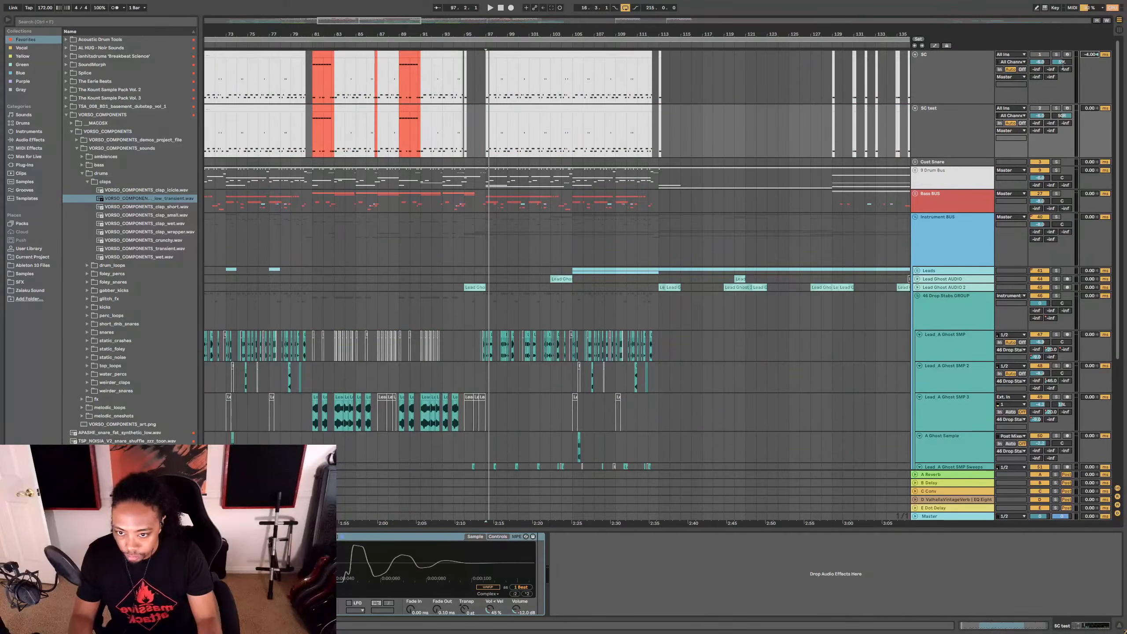
{"action": "left_click", "coordinate": [989, 142]}
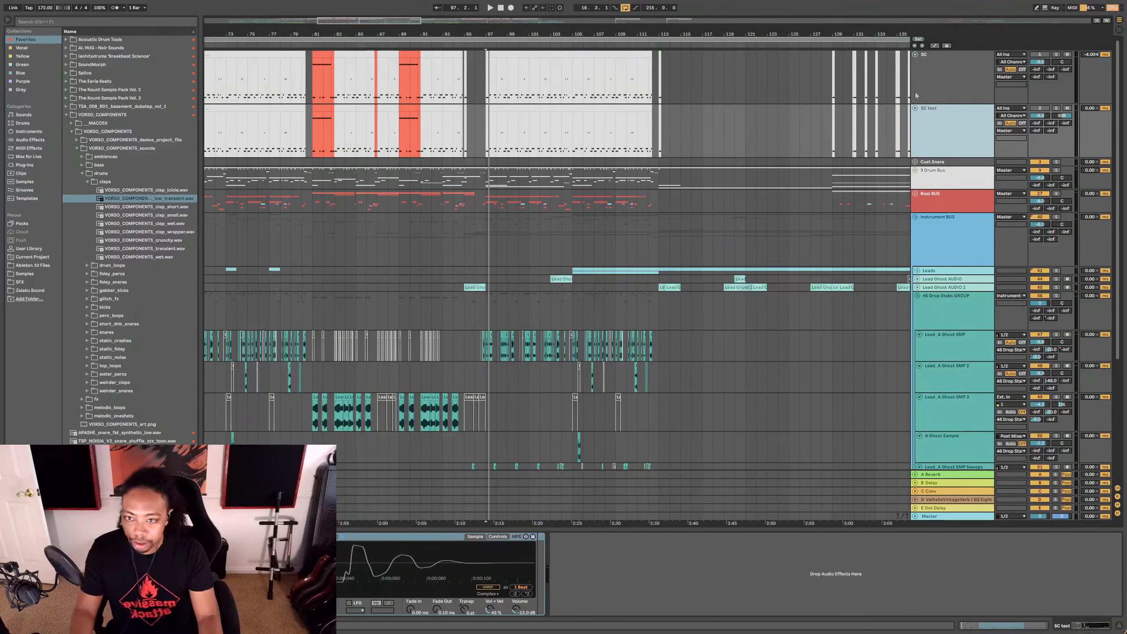
{"action": "key", "text": "Delete"}
Step: Play from bar 97 and inspect the Bass BUS's first Kickstart 2 sidechain settings
{"action": "key", "text": "space"}
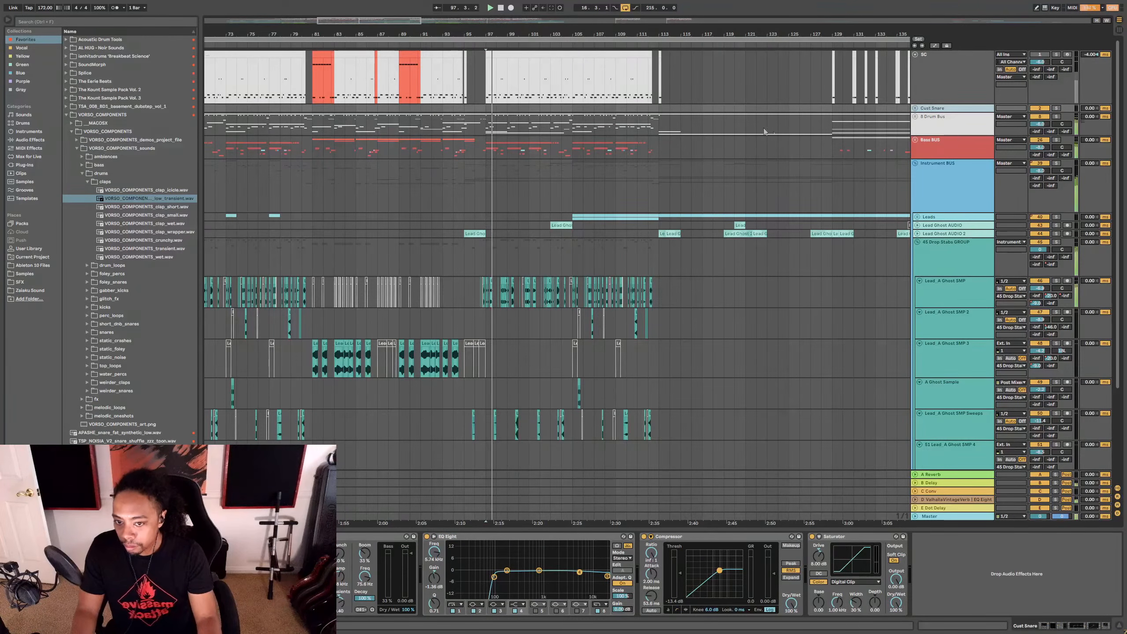
{"action": "left_click", "coordinate": [934, 157]}
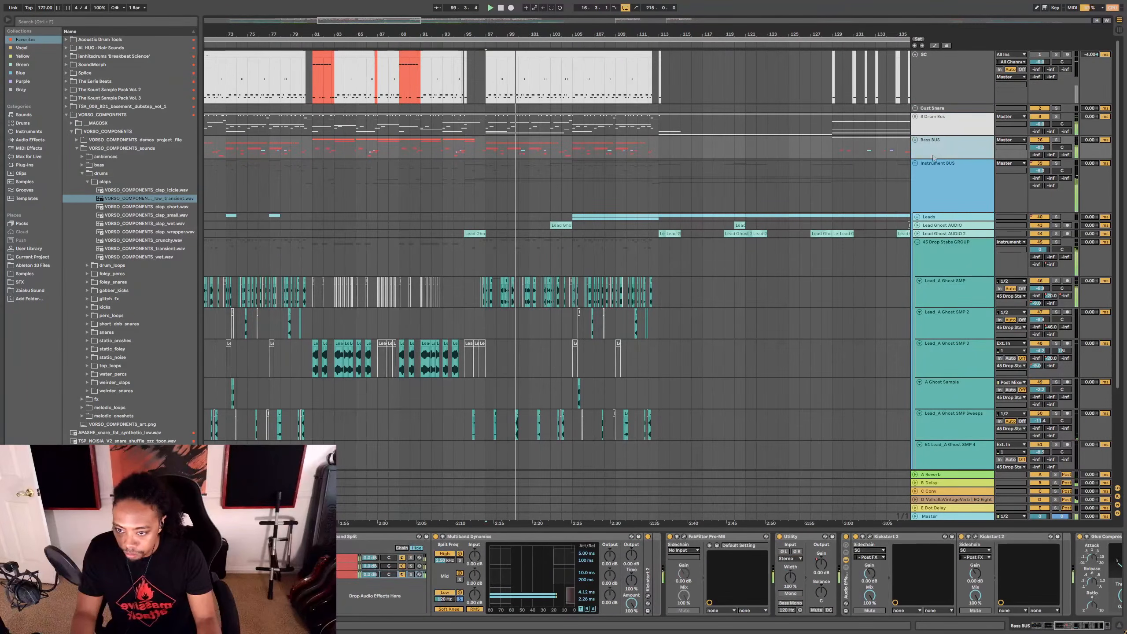
{"action": "left_click", "coordinate": [869, 536]}
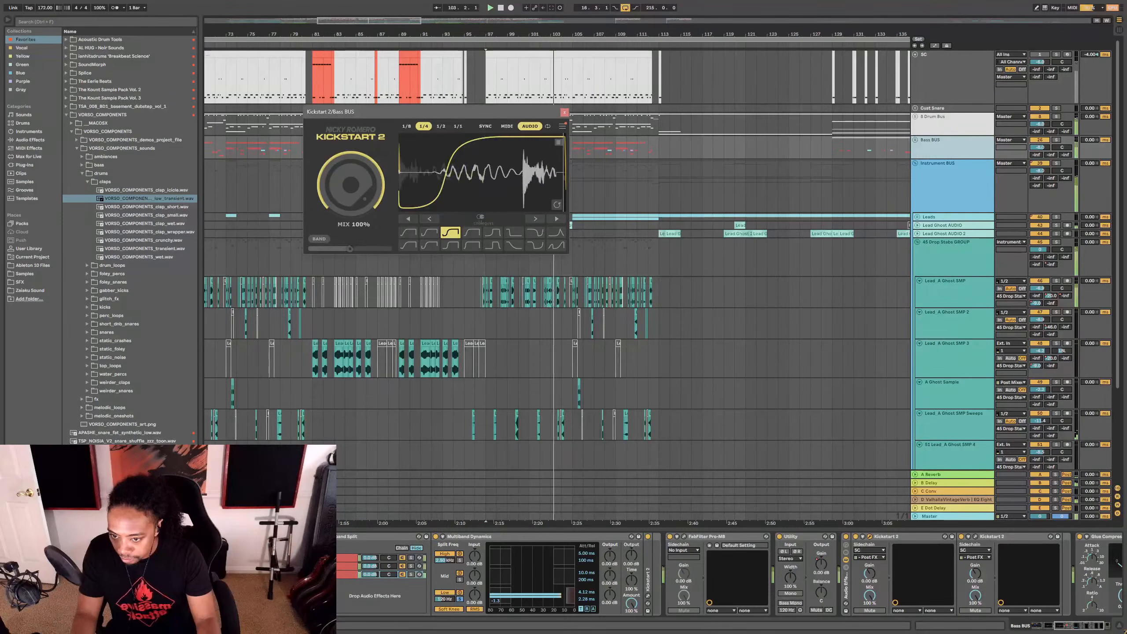
Step: Set the mix of the Instrument BUS's first Kickstart 2 to 100%, check its second Kickstart 2 and close the plug-in windows
{"action": "left_click", "coordinate": [945, 183]}
{"action": "left_click", "coordinate": [625, 536]}
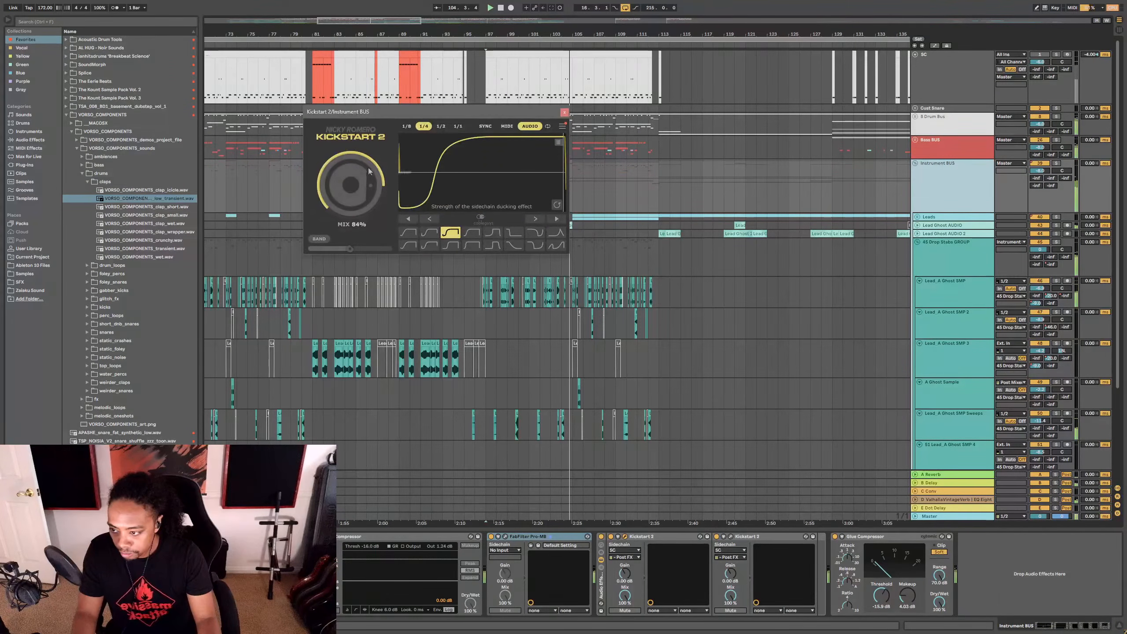
{"action": "left_click_drag", "start_coordinate": [475, 173], "coordinate": [482, 173]}
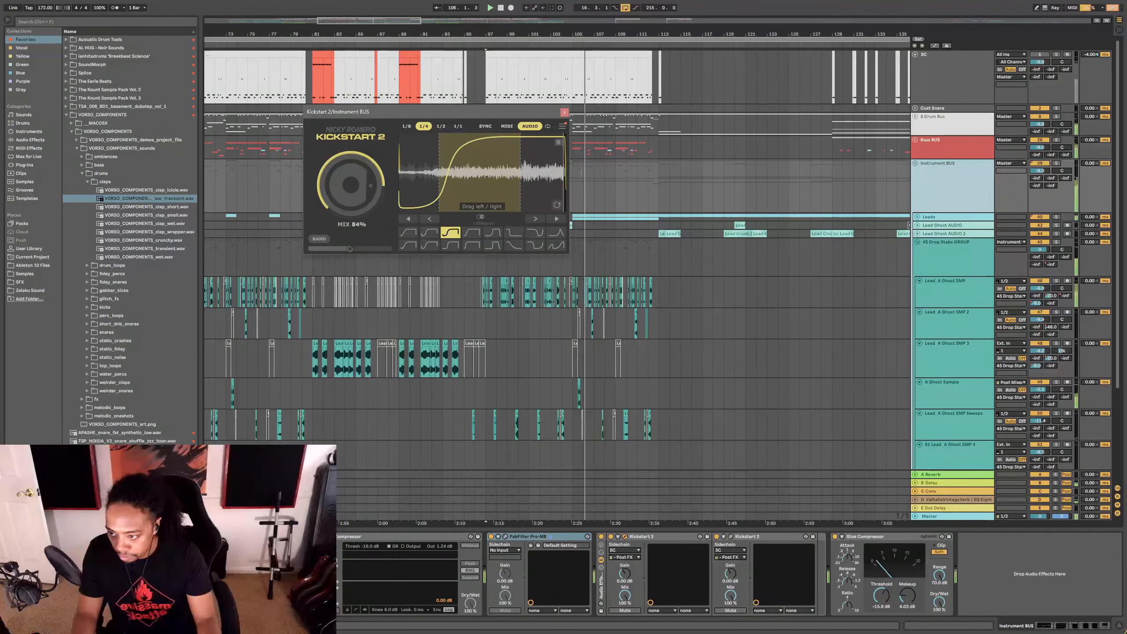
{"action": "left_click_drag", "start_coordinate": [359, 205], "coordinate": [360, 192]}
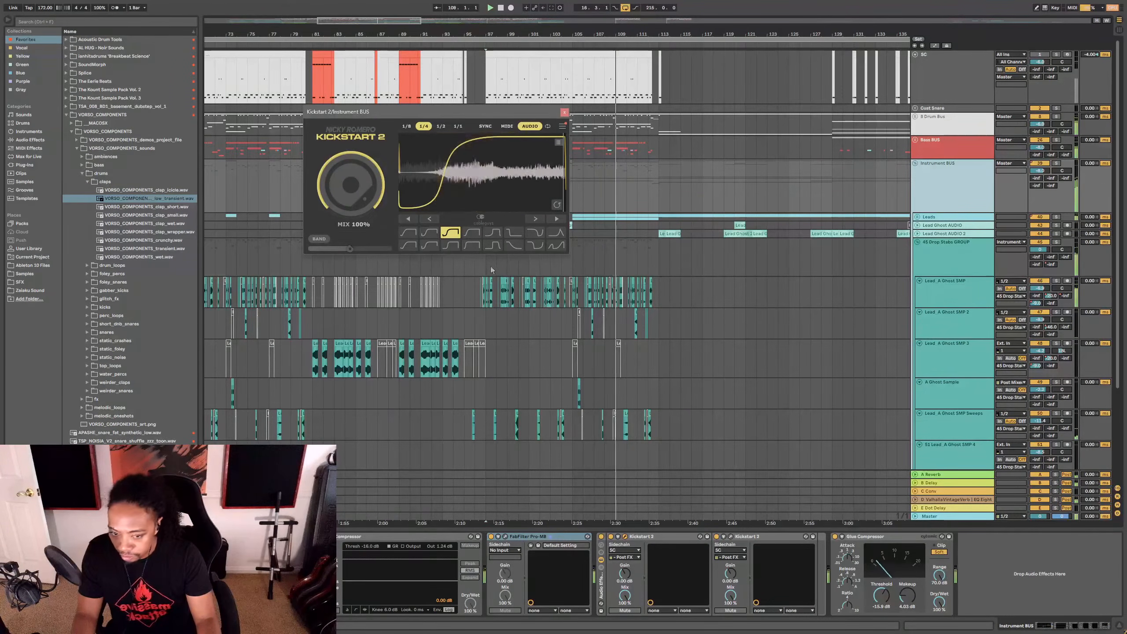
{"action": "left_click", "coordinate": [564, 113]}
{"action": "left_click", "coordinate": [730, 536]}
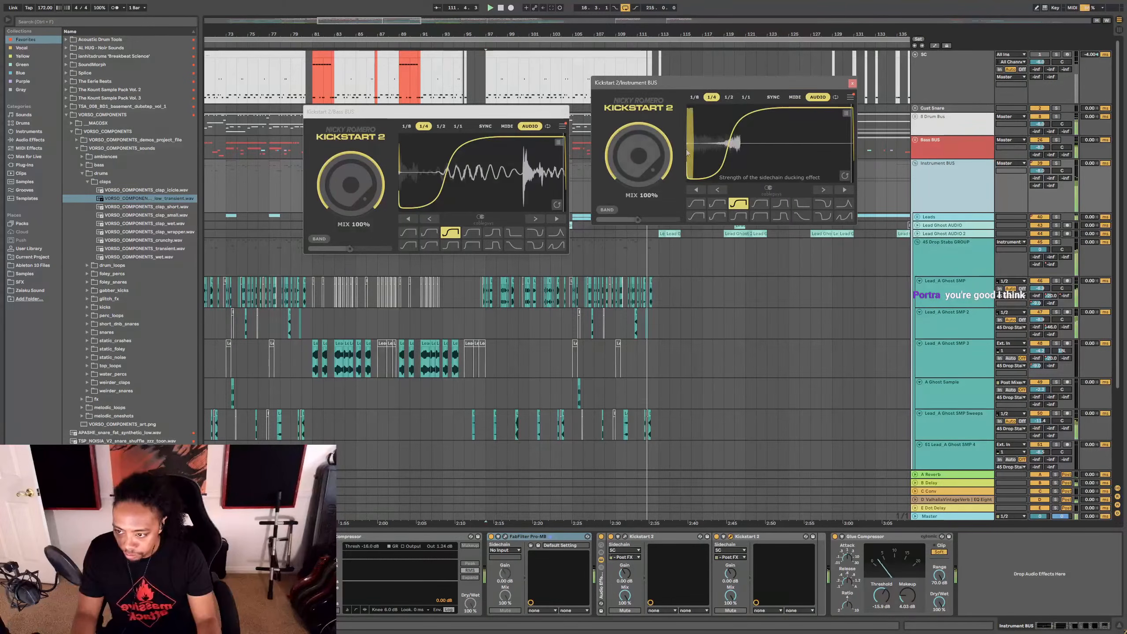
{"action": "left_click", "coordinate": [564, 112]}
{"action": "left_click", "coordinate": [852, 84]}
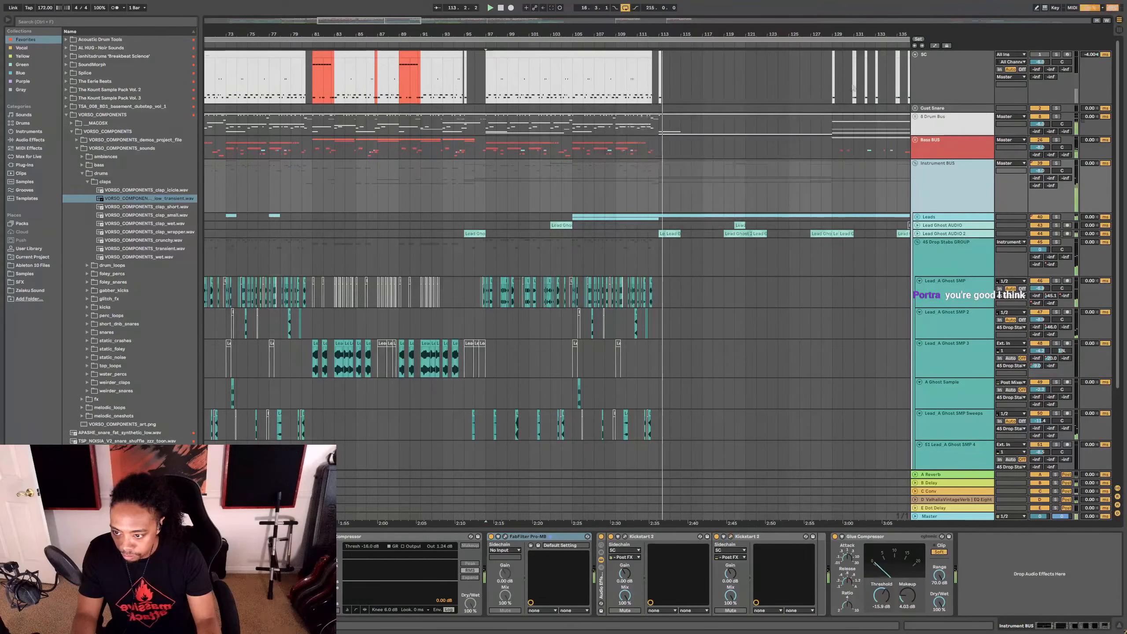
Step: Stop playback, move the start position to just before the second drop, and fold all tracks
{"action": "left_click_drag", "start_coordinate": [809, 34], "coordinate": [612, 5]}
{"action": "key", "text": "space"}
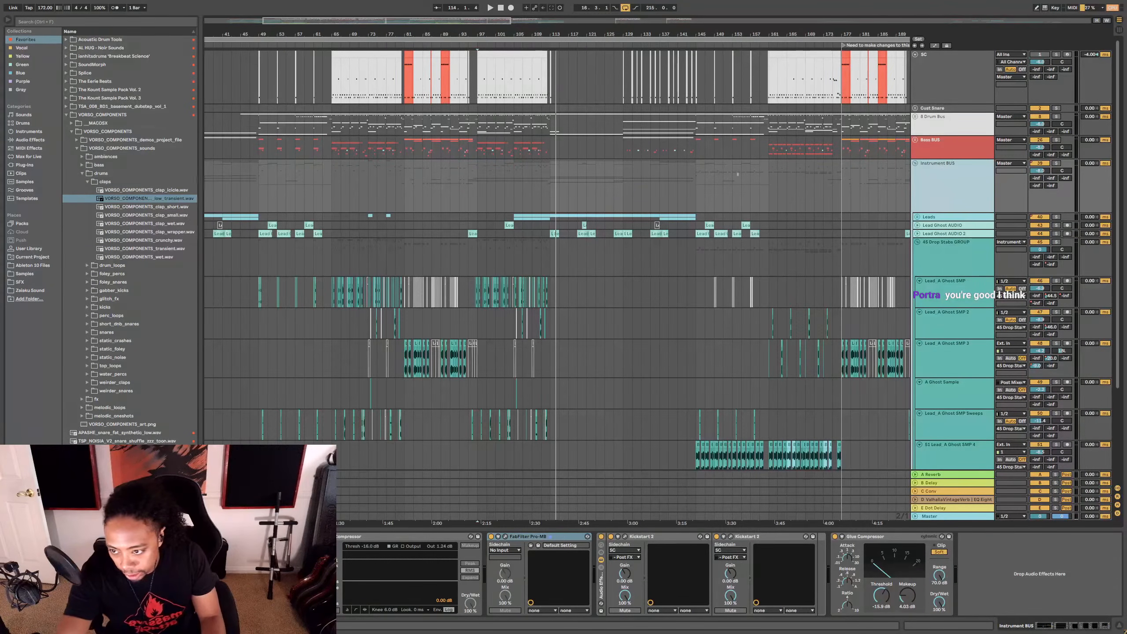
{"action": "left_click", "coordinate": [769, 182]}
{"action": "left_click_drag", "start_coordinate": [759, 33], "coordinate": [577, 36]}
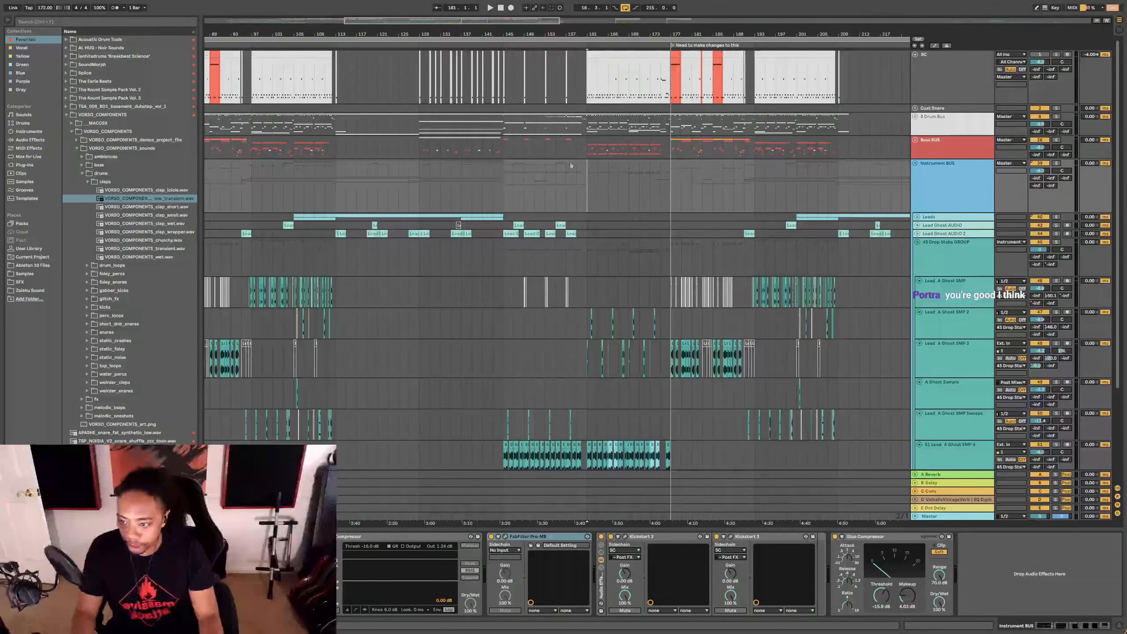
{"action": "left_click", "coordinate": [949, 179]}
{"action": "key", "text": "ctrl+a"}
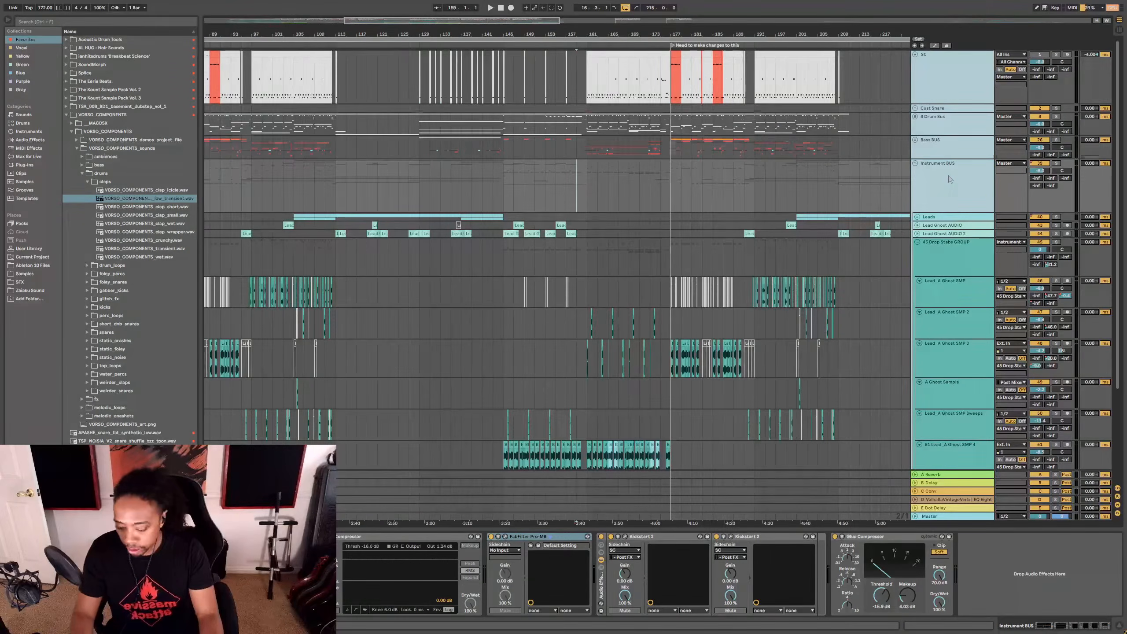
{"action": "key", "text": "u"}
Step: Place the master's VISION 4X scope beside Ozone 8 and play from bar 158 to check the second drop's loudness and waveform
{"action": "left_click", "coordinate": [965, 156]}
{"action": "left_click", "coordinate": [959, 133]}
{"action": "left_click", "coordinate": [954, 517]}
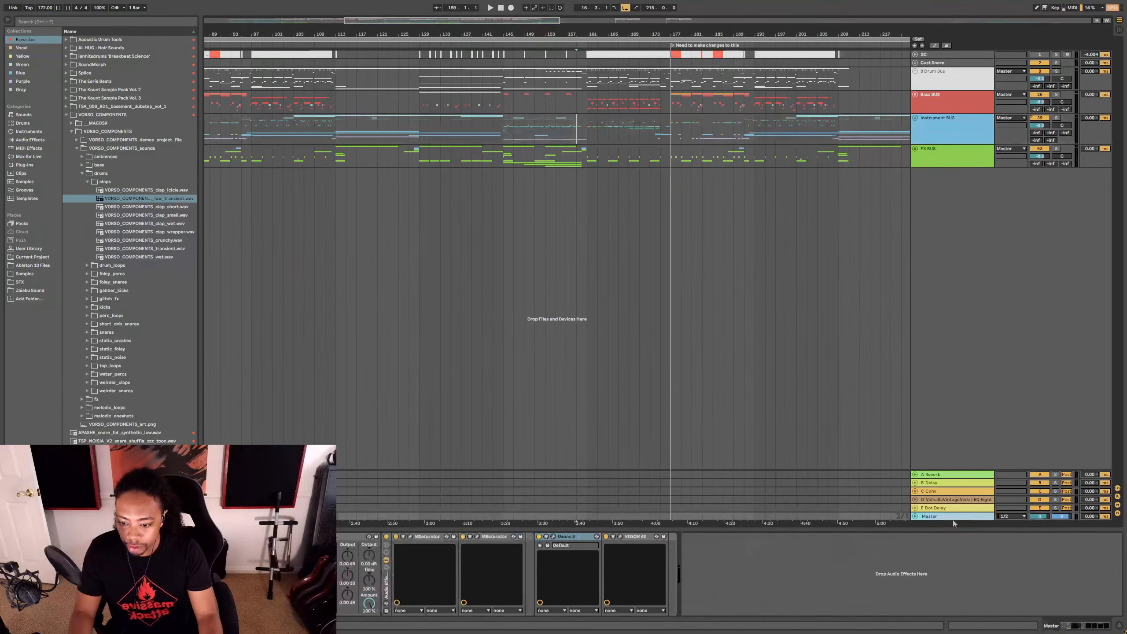
{"action": "left_click", "coordinate": [620, 536]}
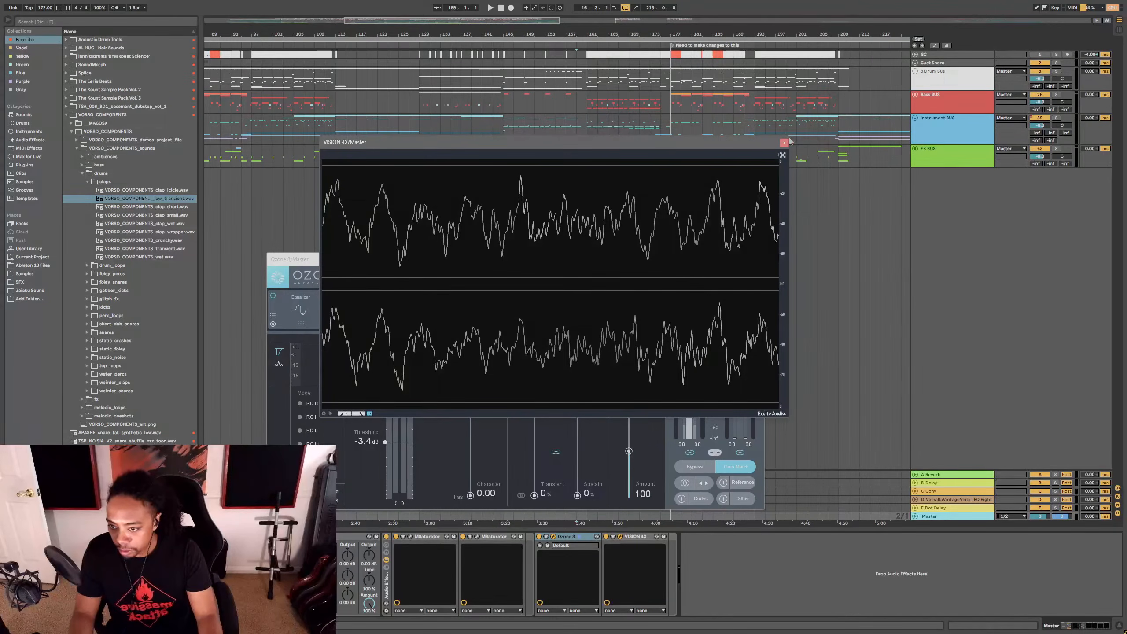
{"action": "left_click_drag", "start_coordinate": [788, 136], "coordinate": [549, 239]}
{"action": "left_click_drag", "start_coordinate": [471, 248], "coordinate": [1014, 242]}
{"action": "key", "text": "space"}
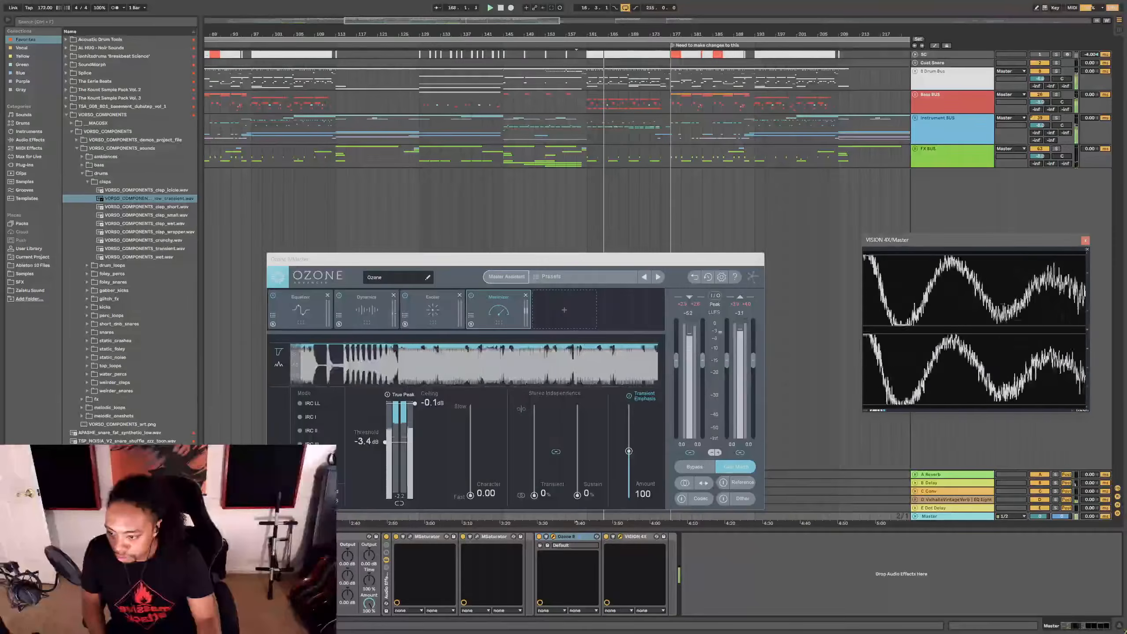
{"action": "left_click", "coordinate": [739, 316]}
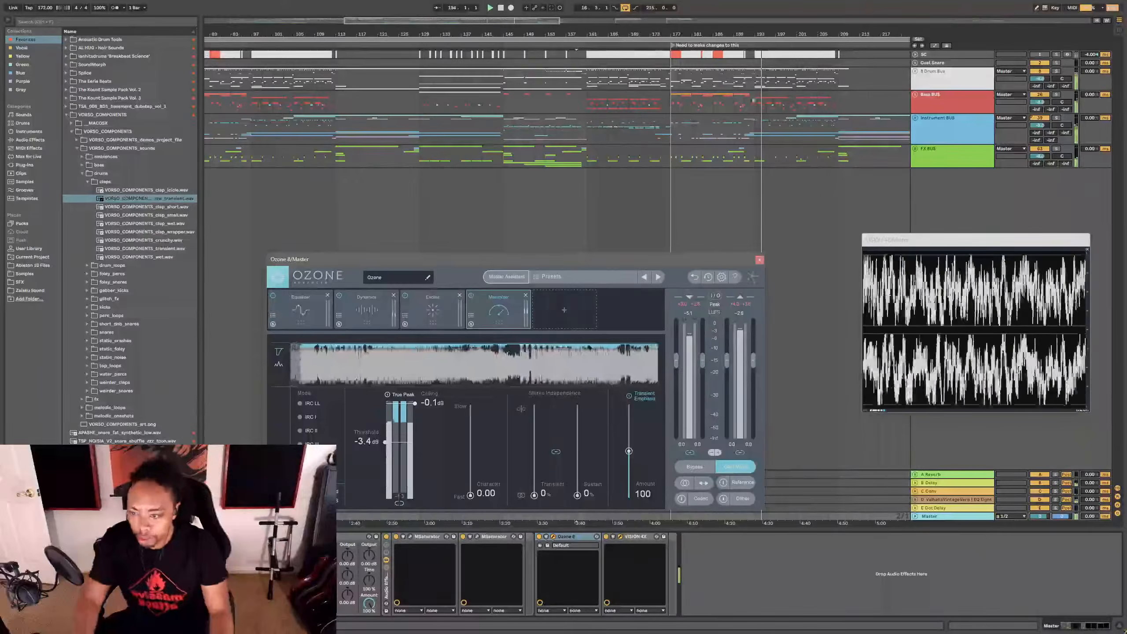
Step: Place the insert marker on the Bass BUS near bar 191 and close the Ozone 8 and VISION 4X windows
{"action": "left_click", "coordinate": [758, 102]}
{"action": "scroll", "coordinate": [775, 102], "scroll_direction": "up", "scroll_amount": 5}
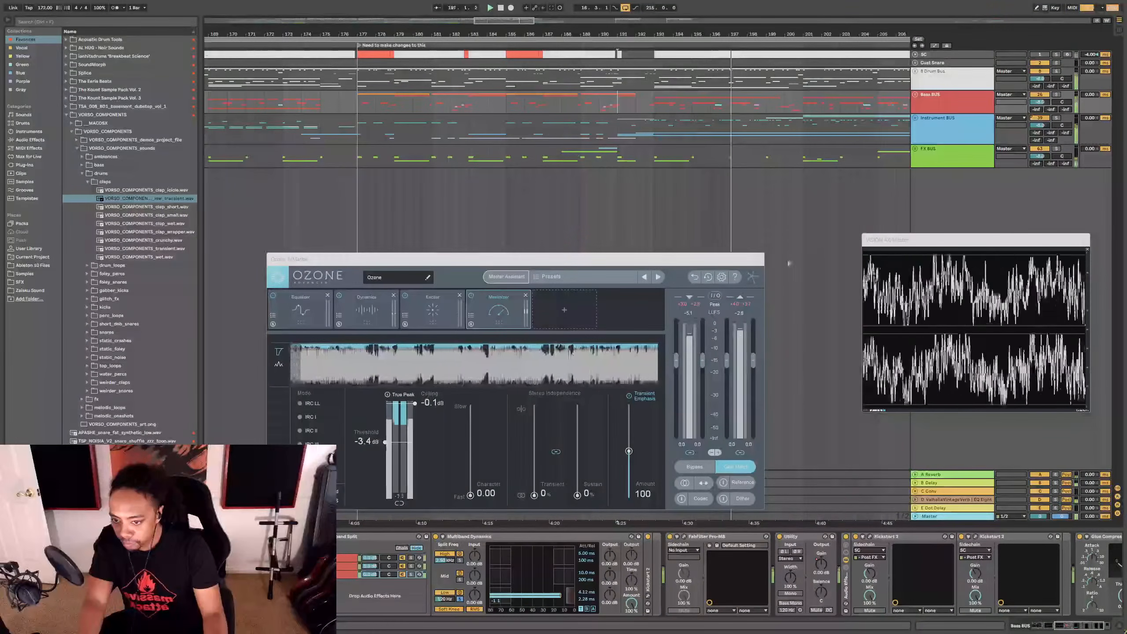
{"action": "left_click", "coordinate": [759, 260]}
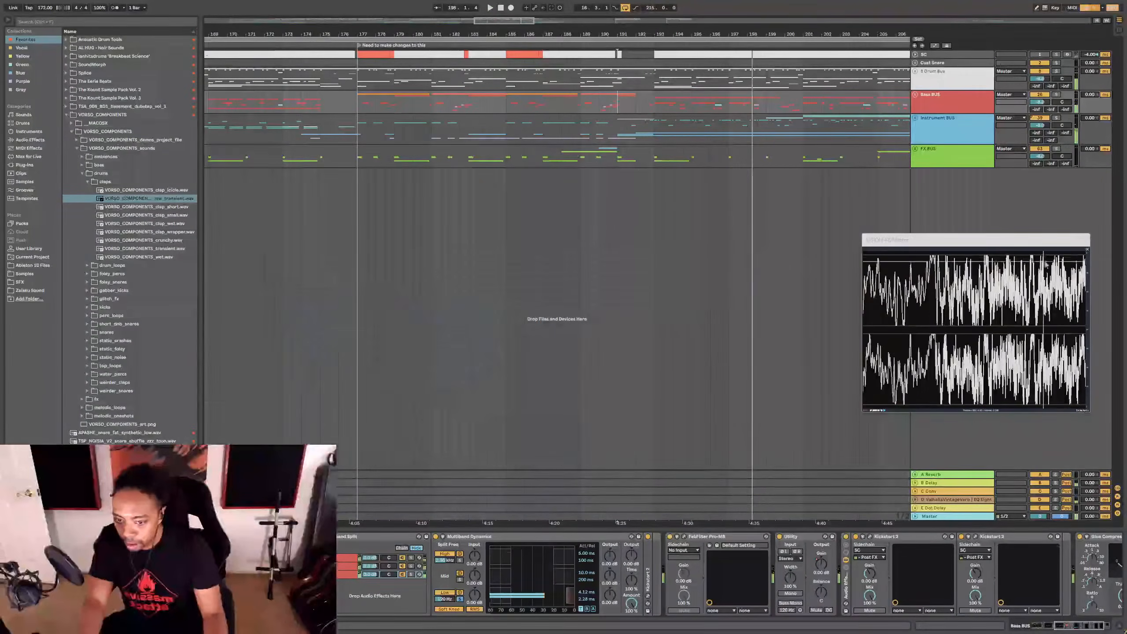
{"action": "left_click", "coordinate": [1084, 242]}
{"action": "left_click", "coordinate": [934, 107]}
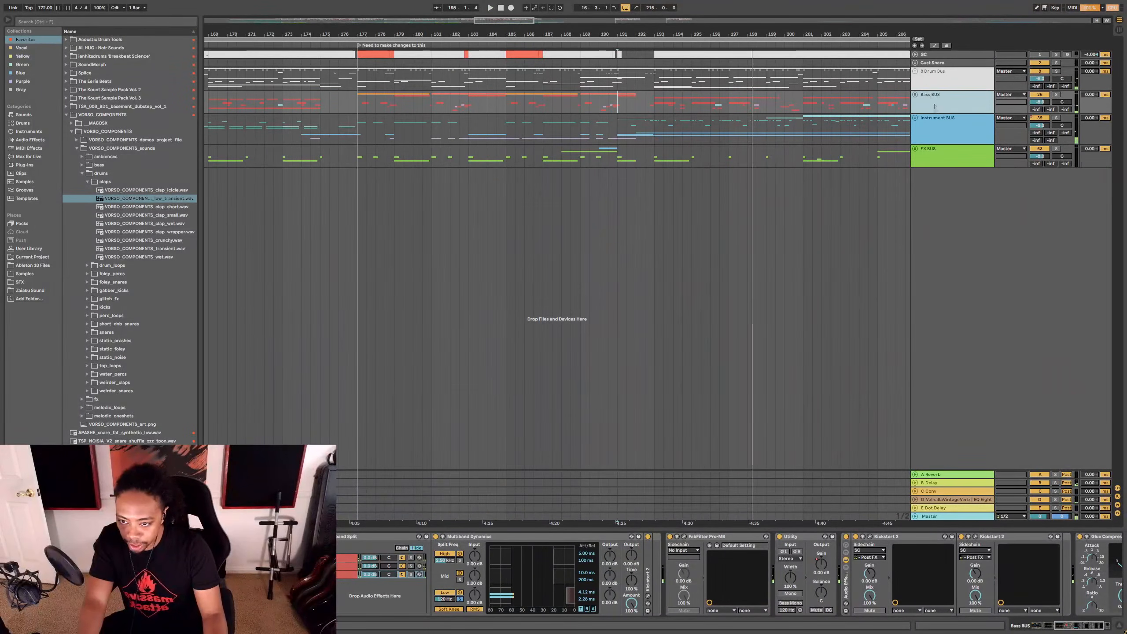
Step: Unfold the Drum Bus, fine-tune the attack in the KS track's Transient Shaper, and close the plug-in window
{"action": "left_click", "coordinate": [914, 71]}
{"action": "left_click", "coordinate": [950, 134]}
{"action": "left_click", "coordinate": [949, 126]}
{"action": "left_click", "coordinate": [944, 168]}
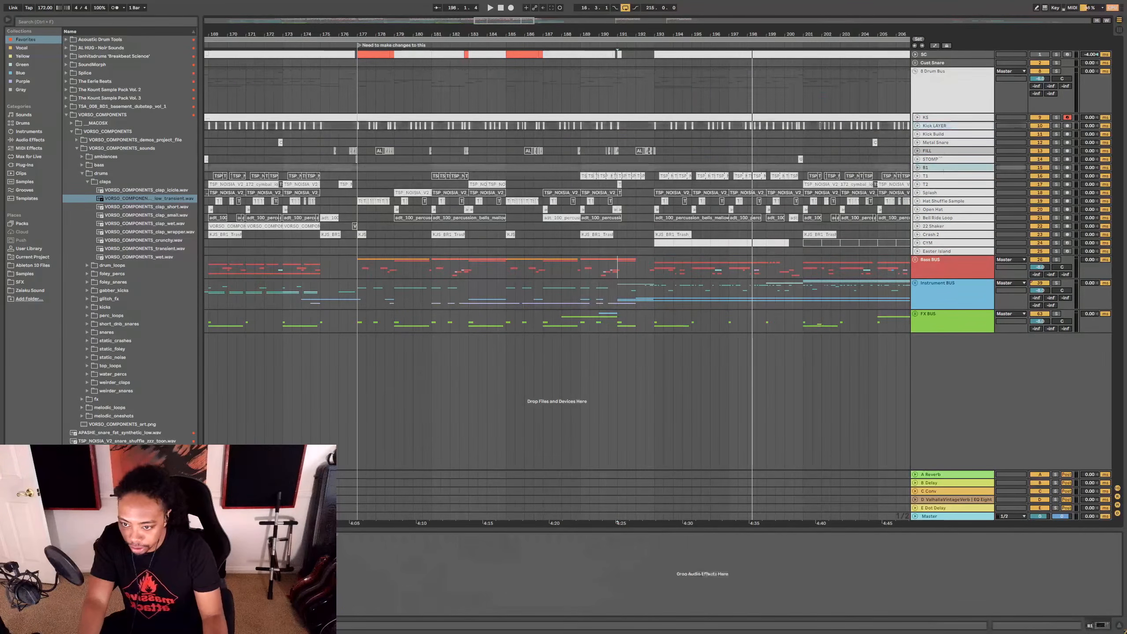
{"action": "left_click", "coordinate": [938, 134]}
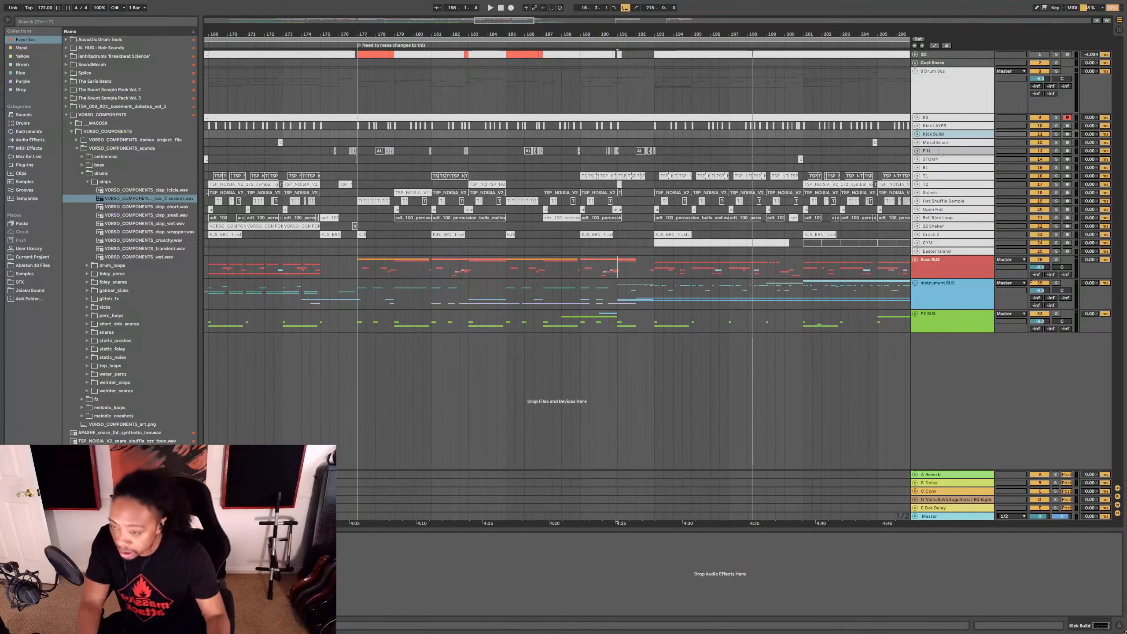
{"action": "left_click", "coordinate": [937, 118]}
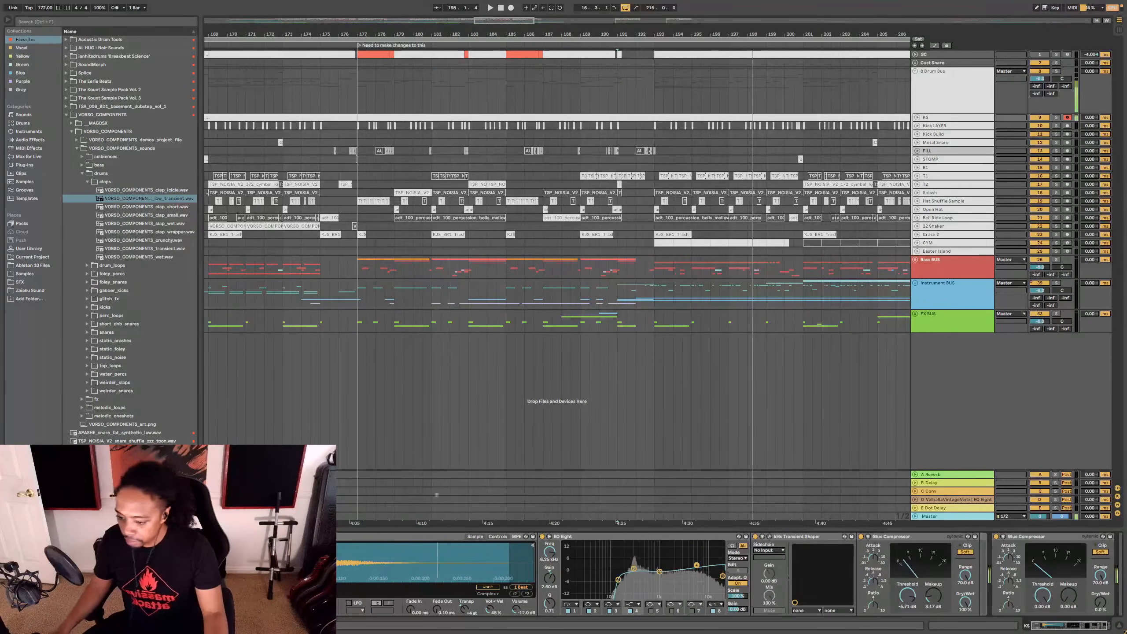
{"action": "left_click", "coordinate": [770, 537]}
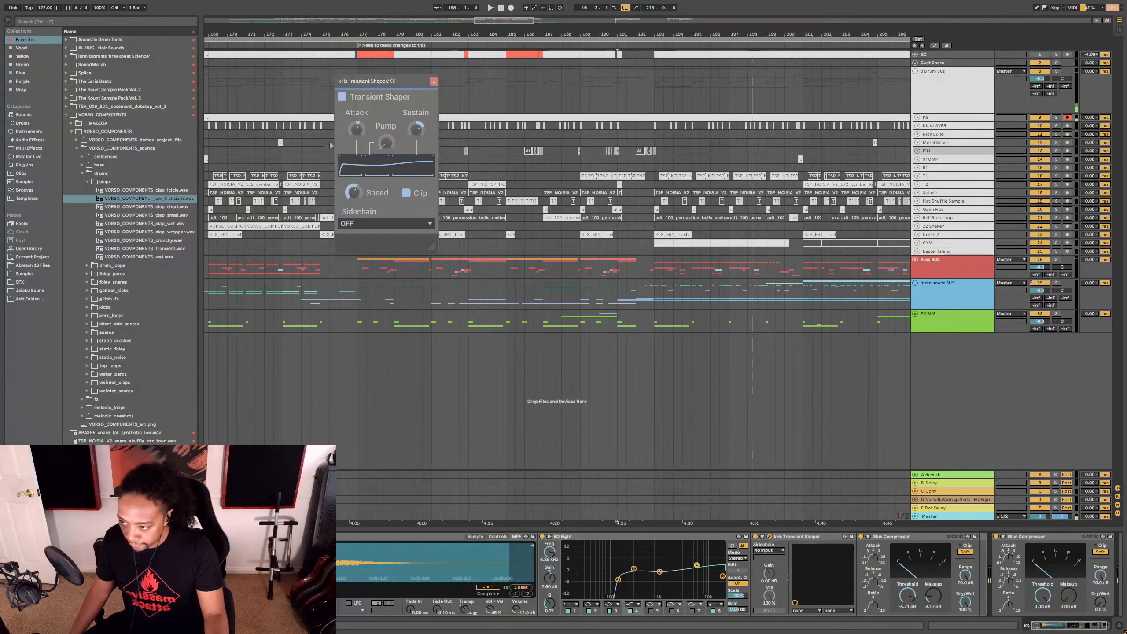
{"action": "left_click_drag", "start_coordinate": [356, 128], "coordinate": [356, 133]}
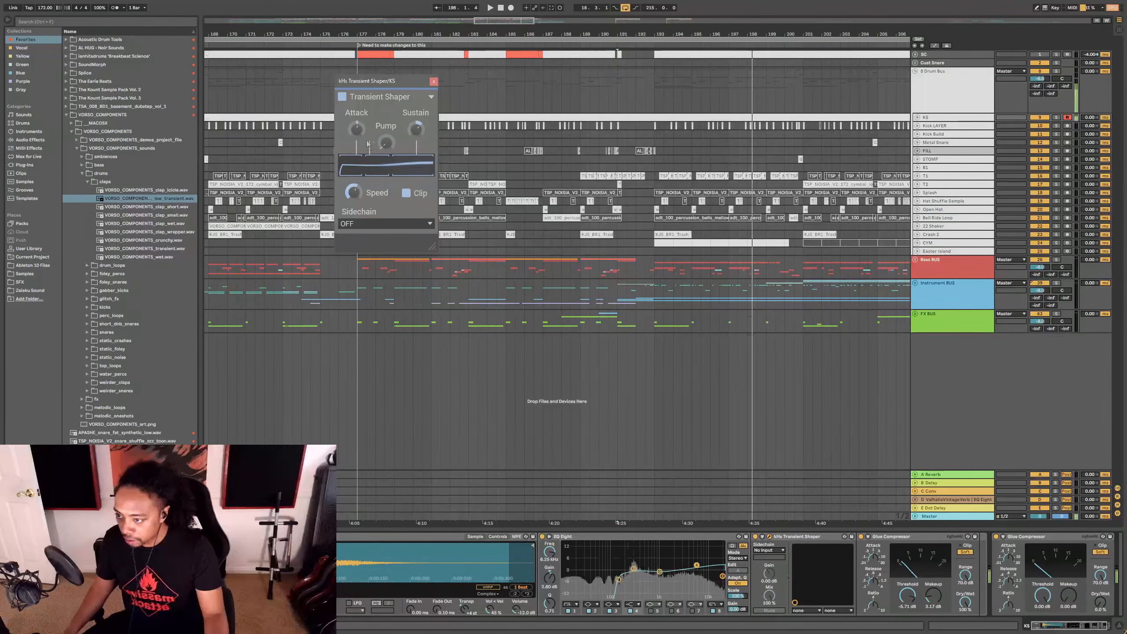
{"action": "left_click_drag", "start_coordinate": [356, 129], "coordinate": [356, 150]}
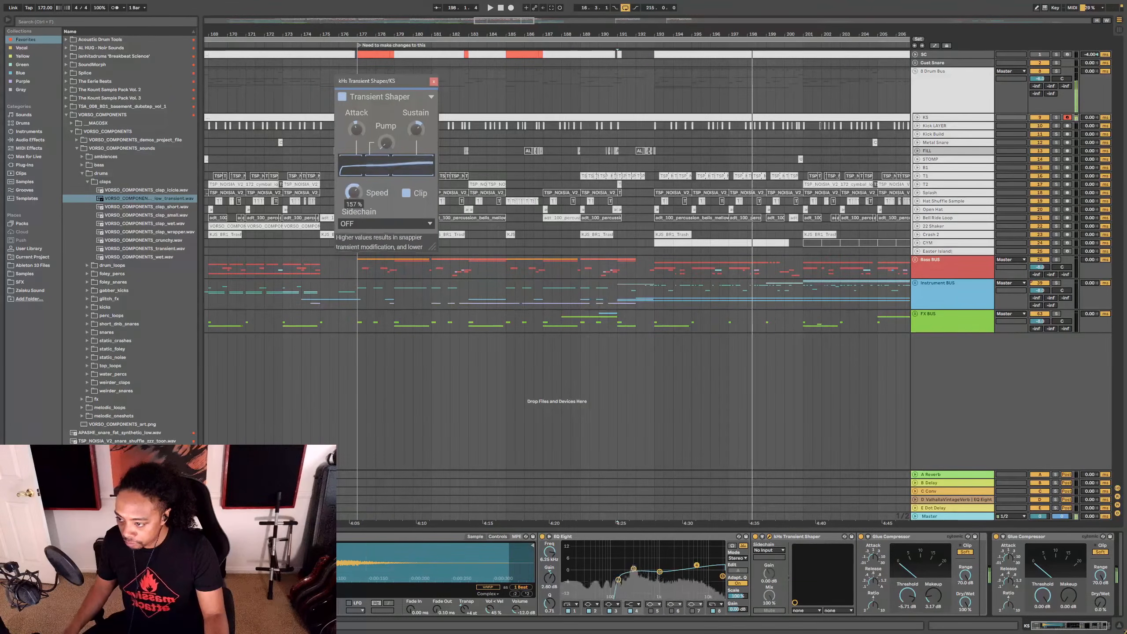
{"action": "left_click", "coordinate": [434, 81]}
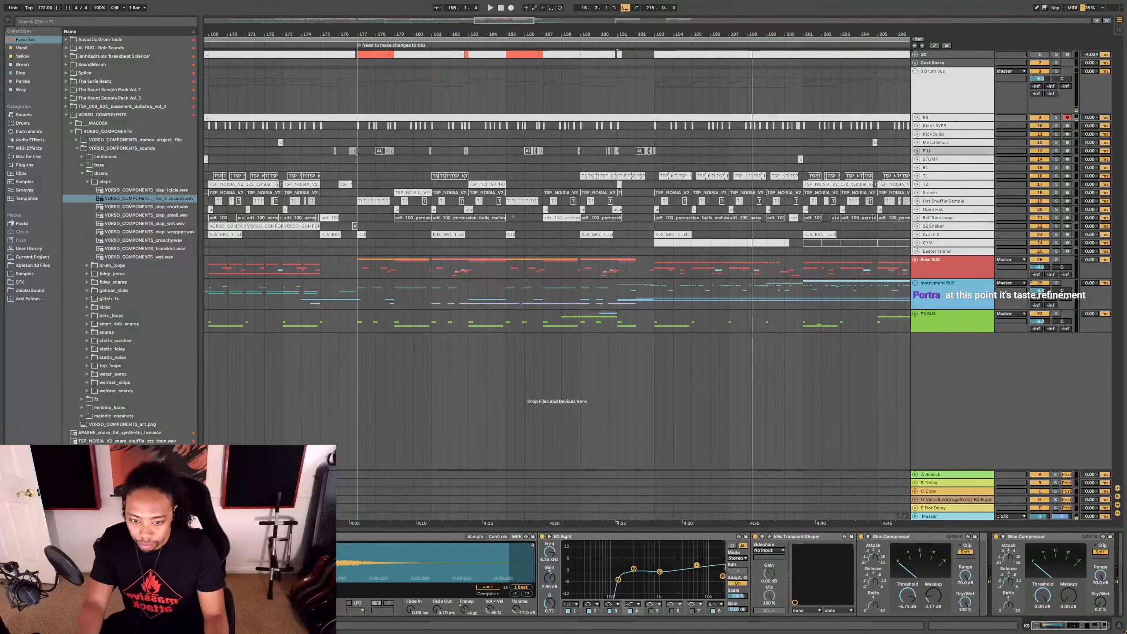
Step: Play from just before the "Need to make changes to this" locator to hear the kick against the buses
{"action": "left_click", "coordinate": [654, 134]}
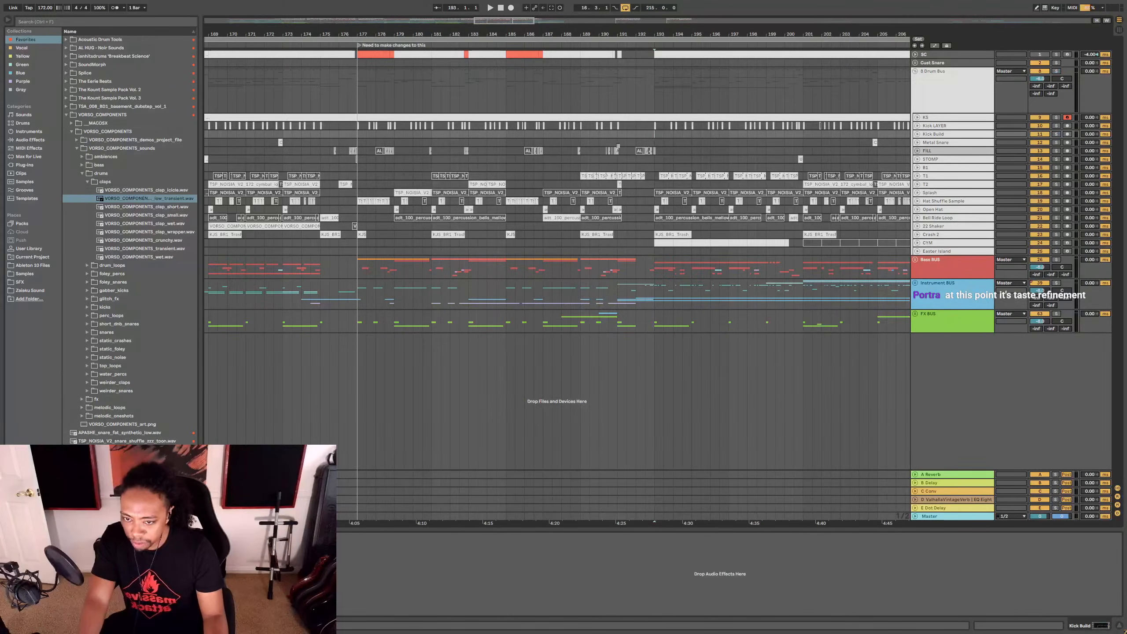
{"action": "left_click", "coordinate": [348, 134]}
{"action": "key", "text": "space"}
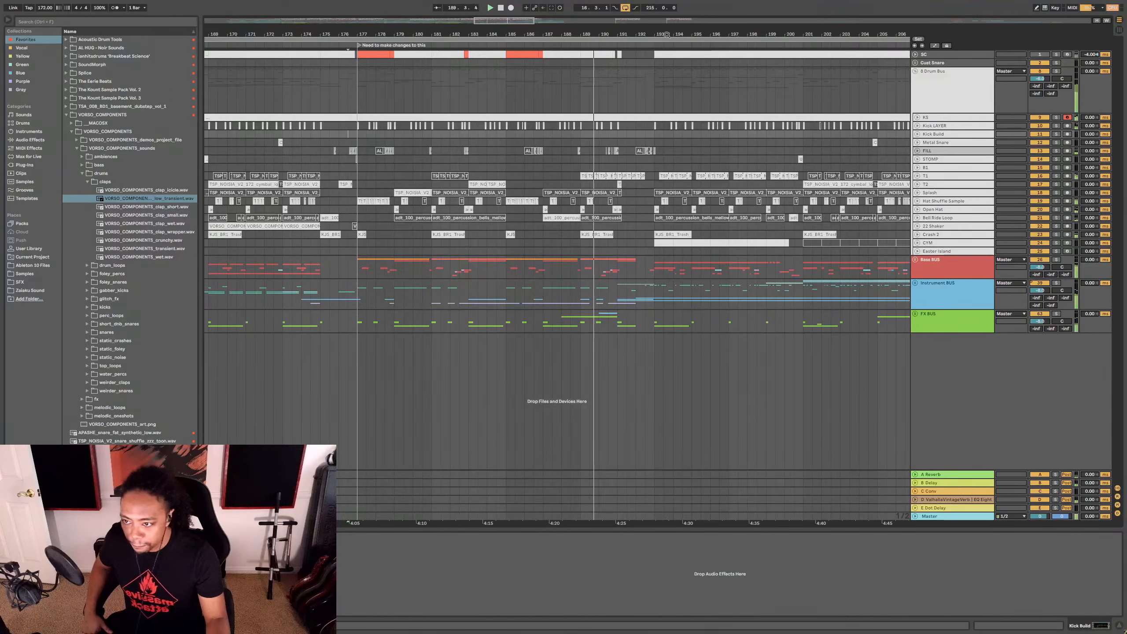
Step: Stop playback, fold the Drum Bus, and hide the browser to show the whole arrangement
{"action": "left_click_drag", "start_coordinate": [653, 35], "coordinate": [652, 4]}
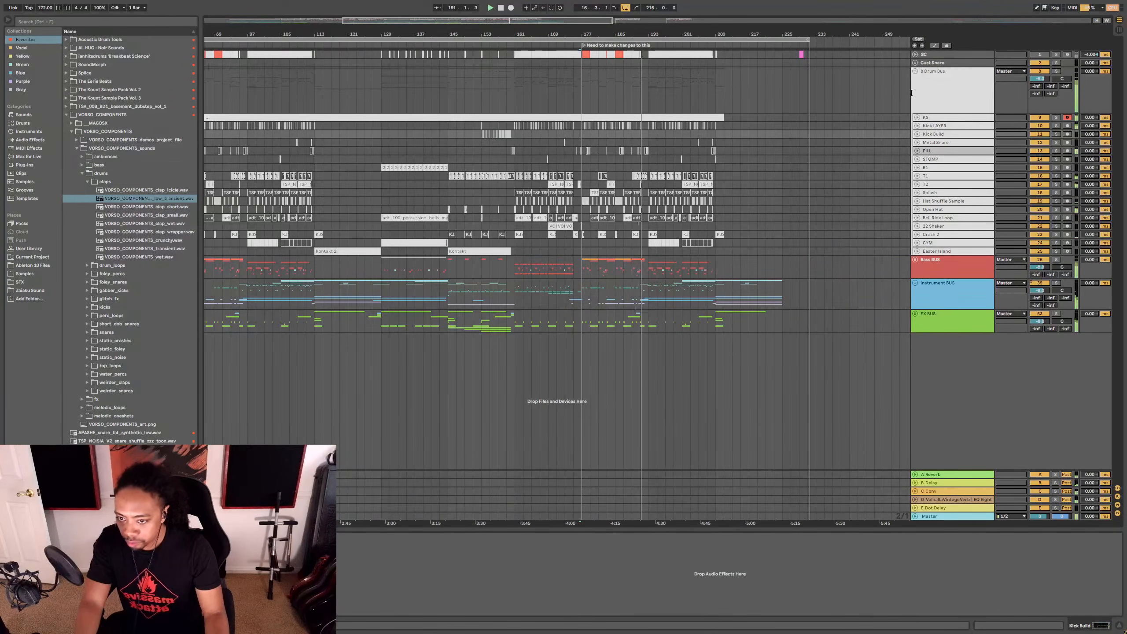
{"action": "left_click", "coordinate": [915, 70]}
{"action": "key", "text": "space"}
{"action": "left_click_drag", "start_coordinate": [747, 33], "coordinate": [747, 17]}
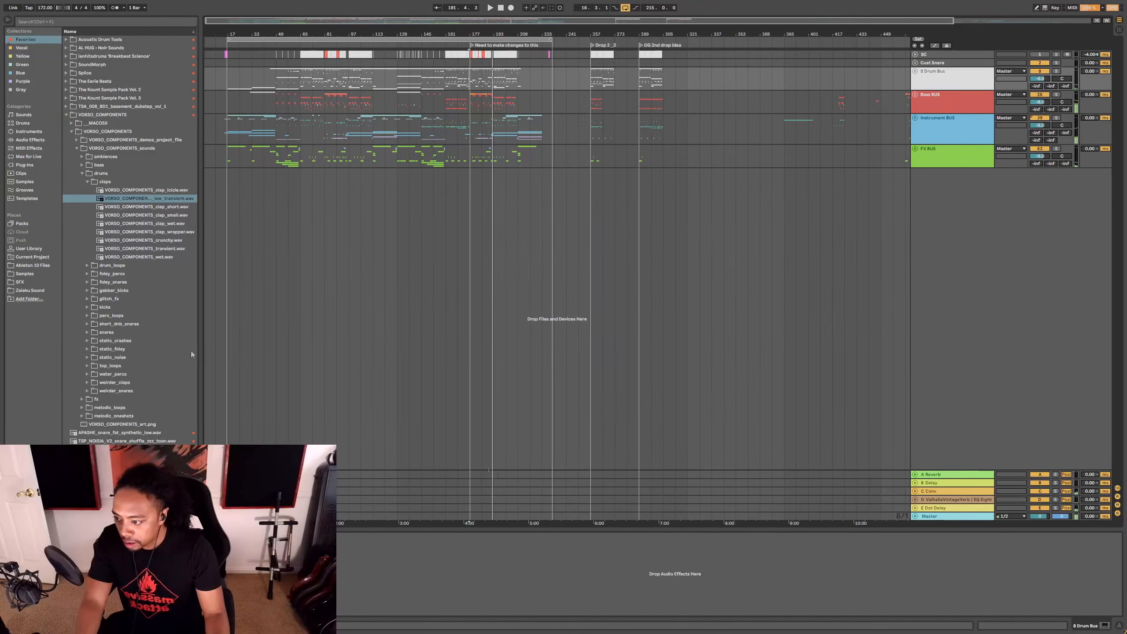
{"action": "left_click_drag", "start_coordinate": [201, 354], "coordinate": [13, 354]}
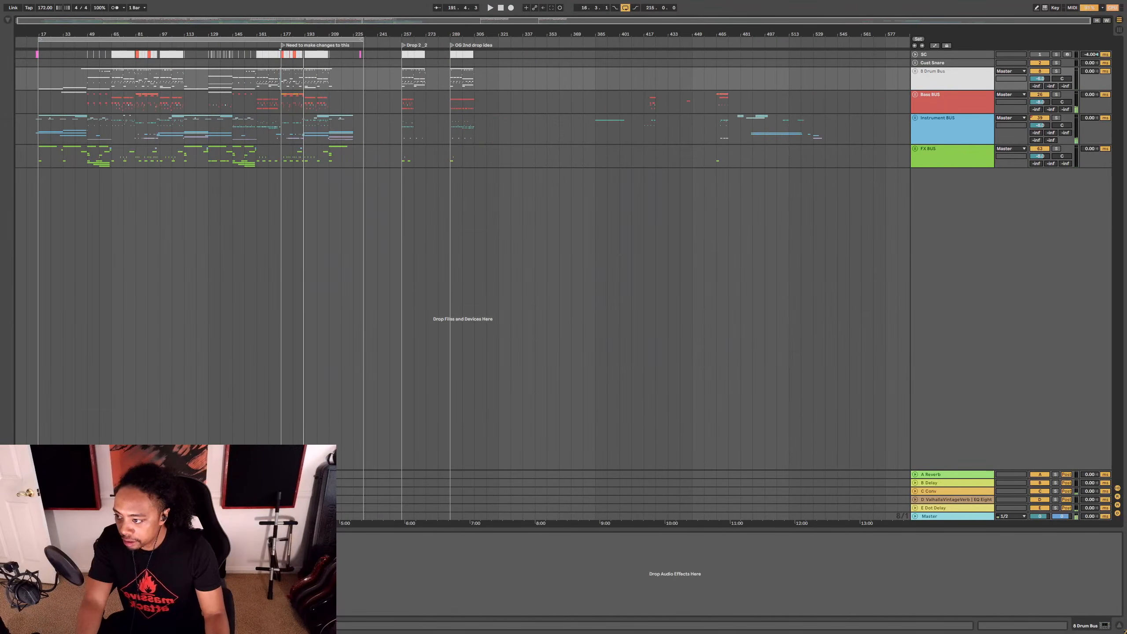
Step: Play the whole track from the start of the SC track at bar 15
{"action": "left_click", "coordinate": [41, 54]}
{"action": "left_click_drag", "start_coordinate": [47, 32], "coordinate": [156, 39]}
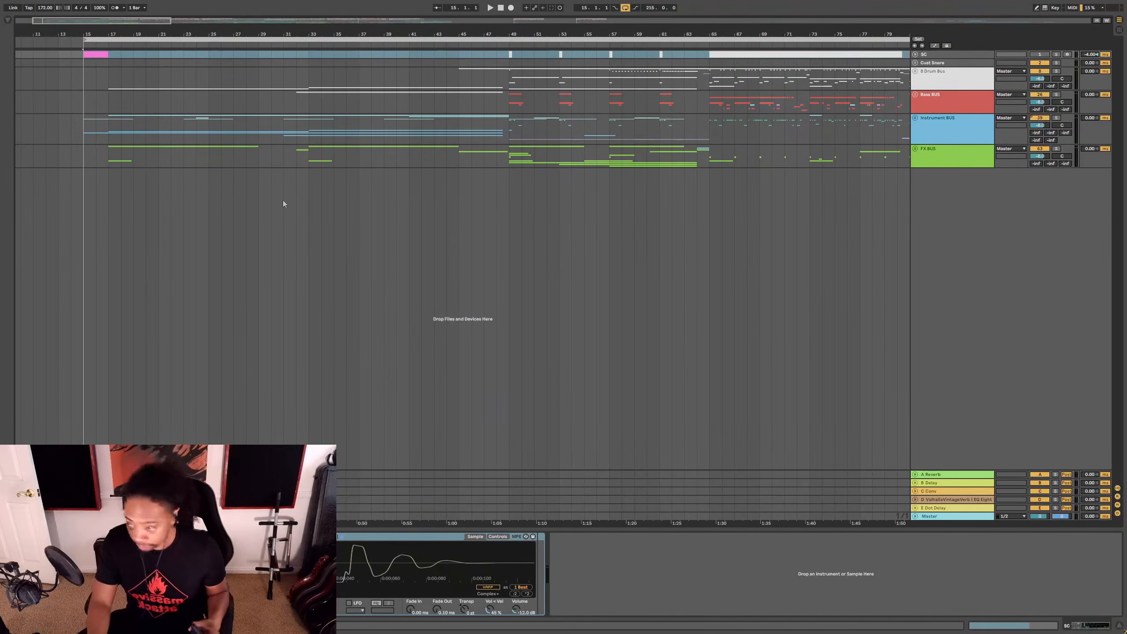
{"action": "key", "text": "space"}
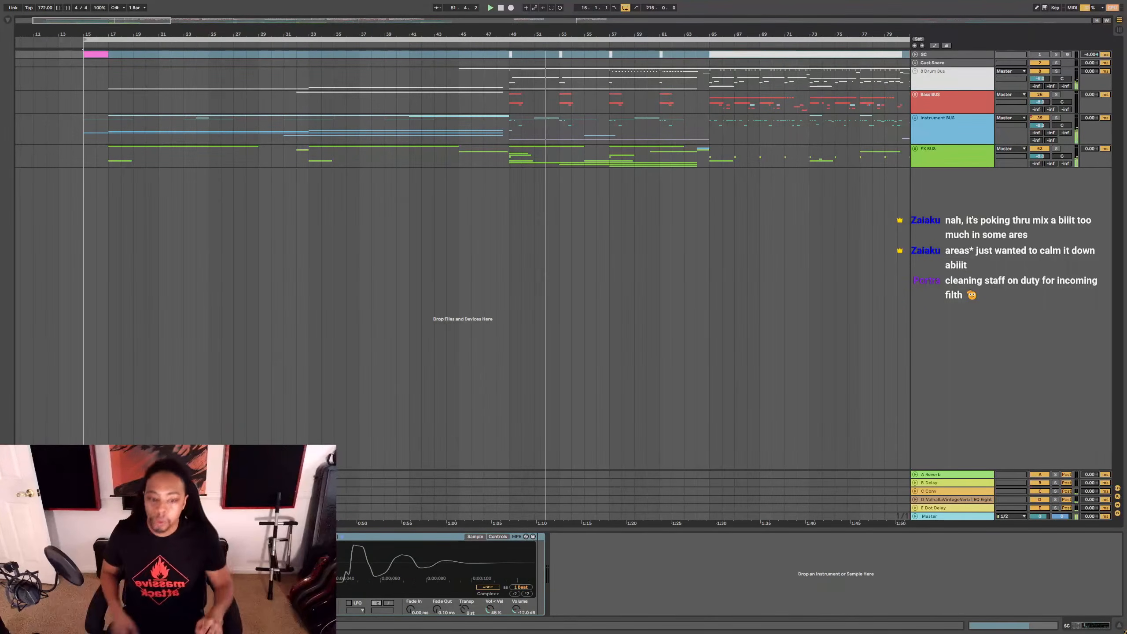
{"action": "left_click_drag", "start_coordinate": [737, 19], "coordinate": [727, 4]}
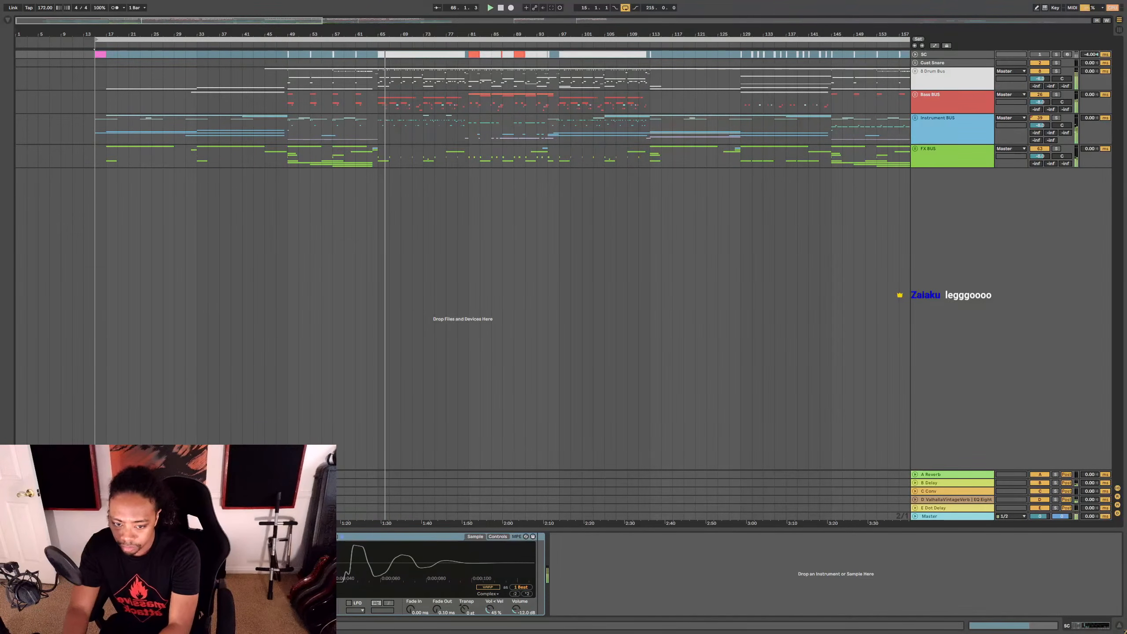
Step: Open the master's Ozone 8 and VISION 4X and arrange them side by side below the tracks during playback
{"action": "left_click", "coordinate": [941, 518]}
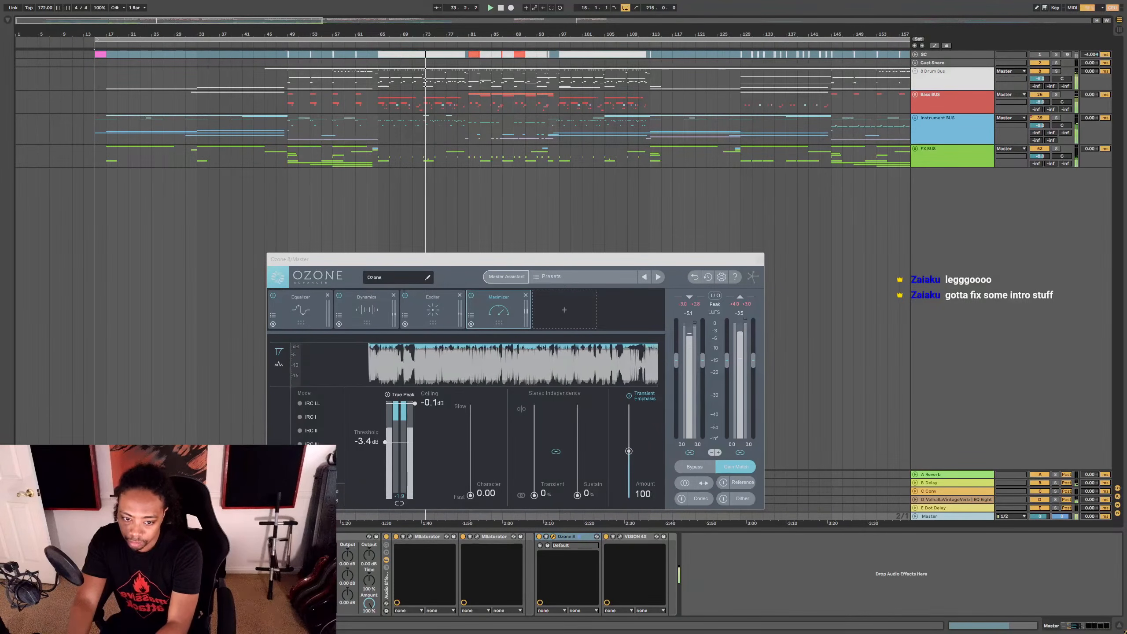
{"action": "left_click", "coordinate": [741, 316]}
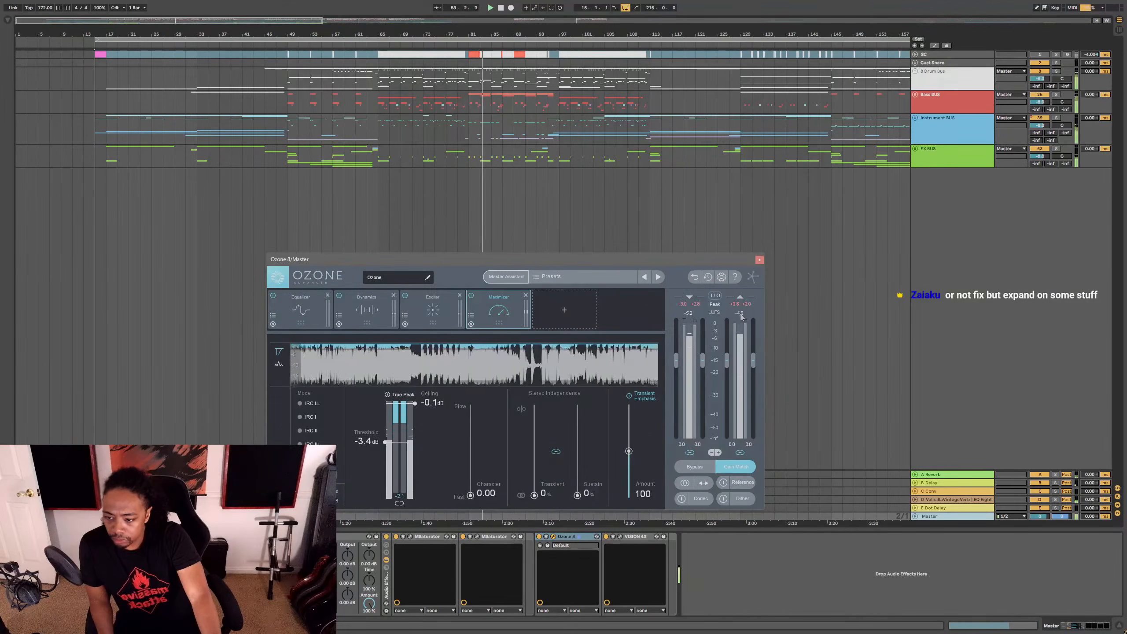
{"action": "left_click", "coordinate": [620, 537]}
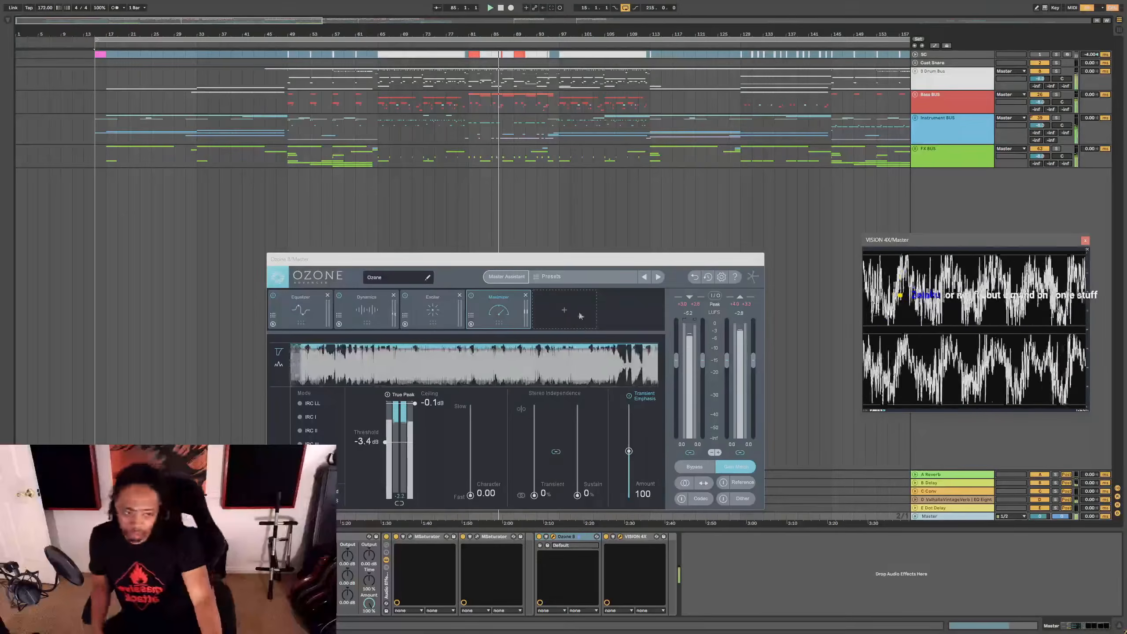
{"action": "left_click_drag", "start_coordinate": [606, 265], "coordinate": [436, 196]}
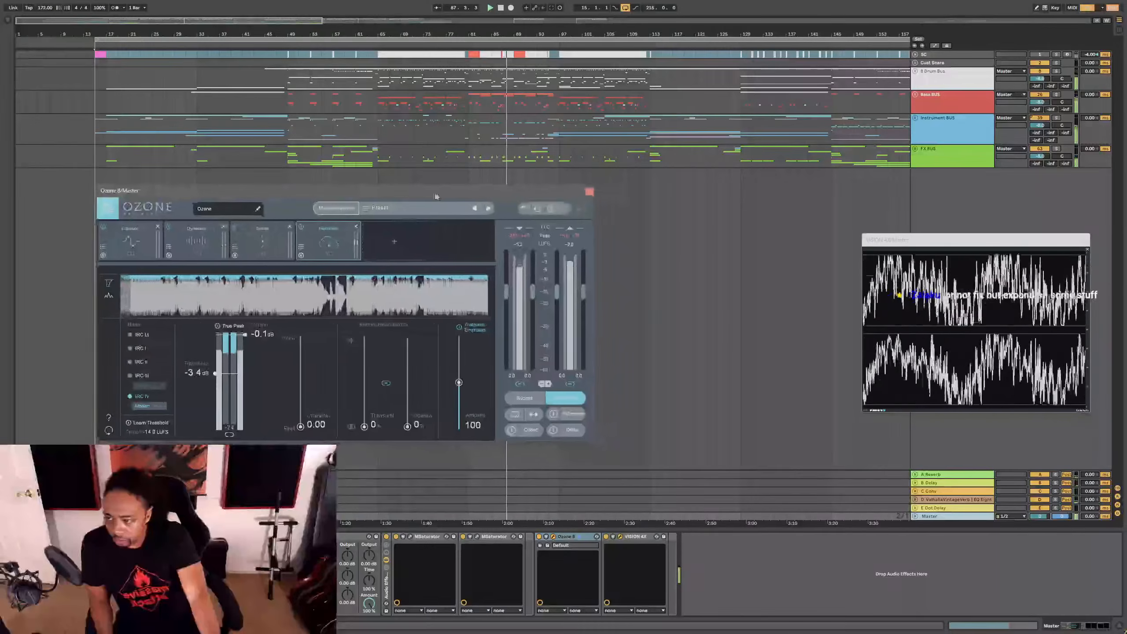
{"action": "left_click_drag", "start_coordinate": [920, 243], "coordinate": [667, 196]}
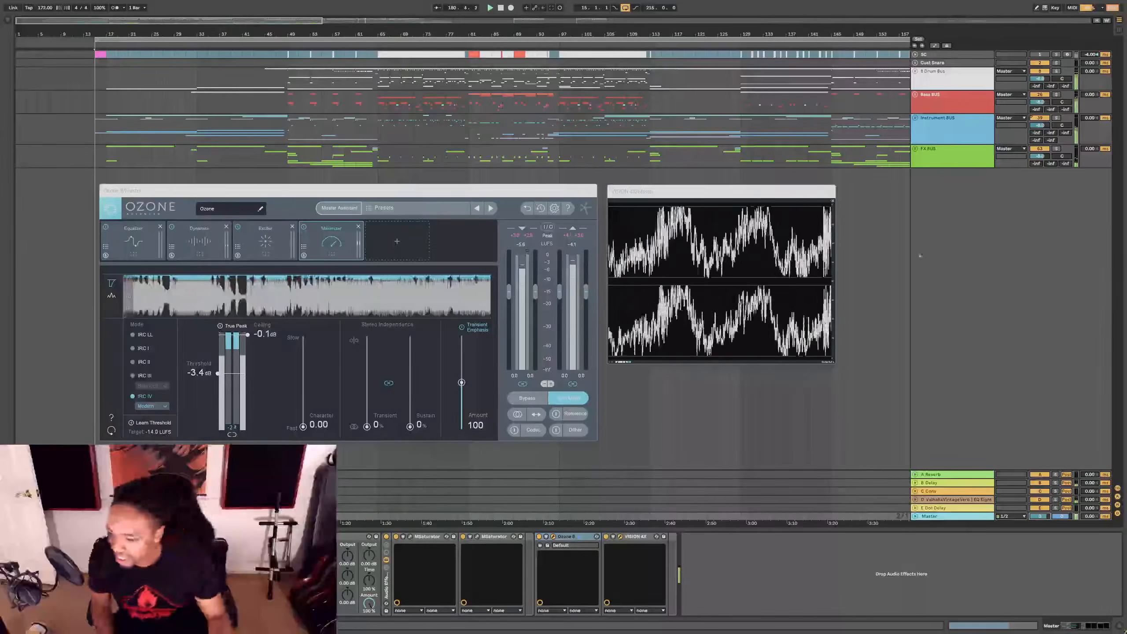
Step: Reset Ozone 8's output loudness reading and set the Maximizer threshold to -3.6 dB
{"action": "left_click", "coordinate": [574, 247]}
{"action": "left_click_drag", "start_coordinate": [720, 37], "coordinate": [720, 13]}
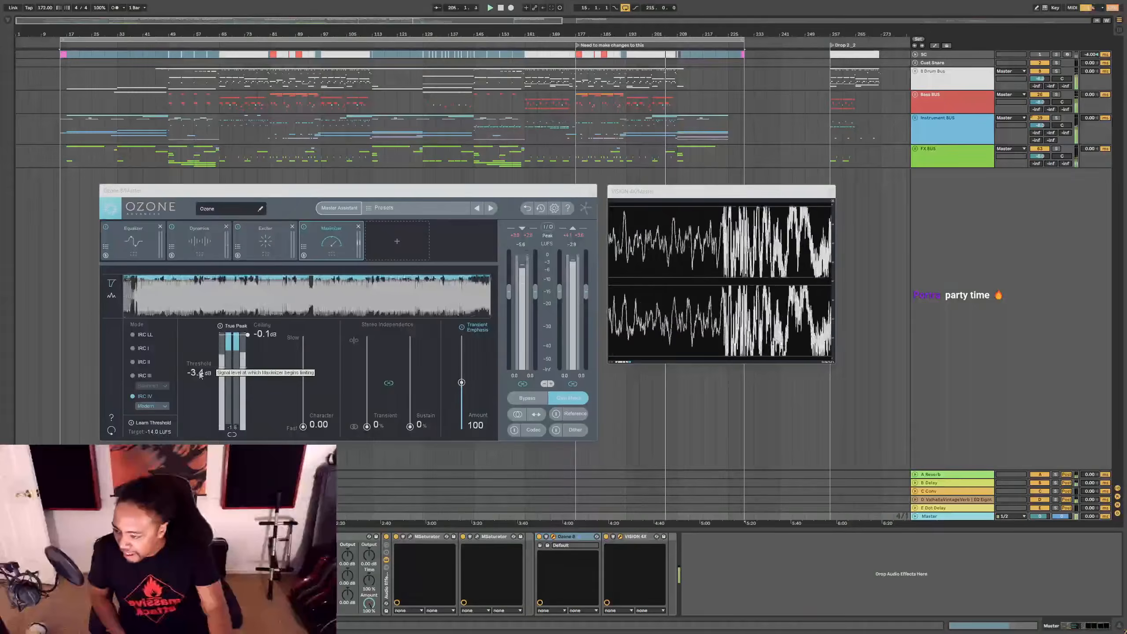
{"action": "left_click_drag", "start_coordinate": [201, 375], "coordinate": [203, 379]}
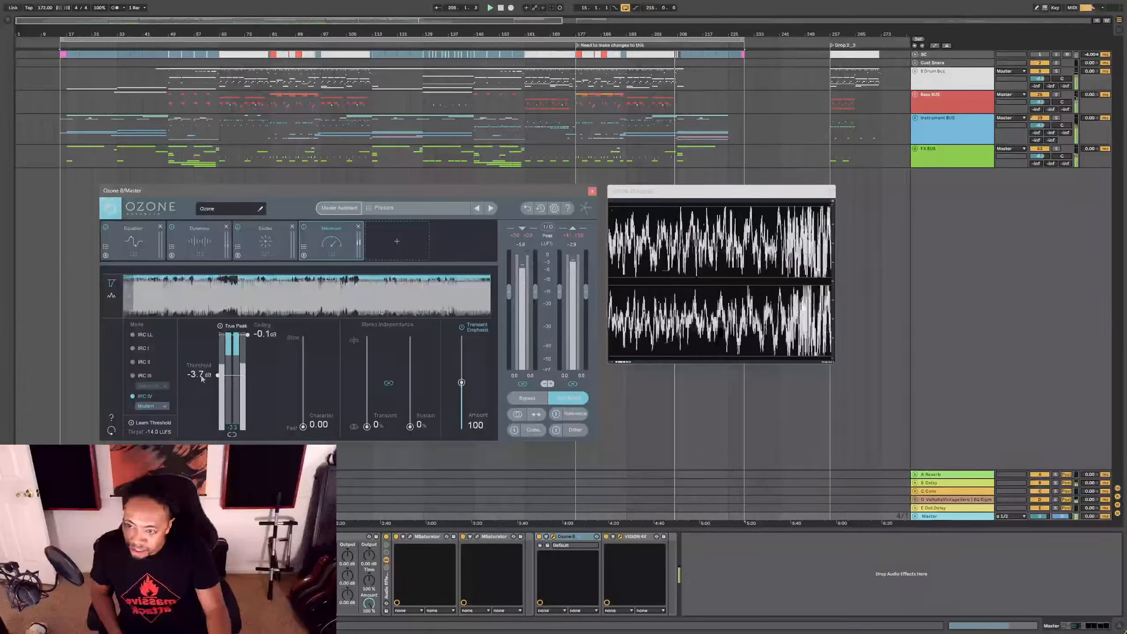
{"action": "double_click", "coordinate": [203, 379]}
{"action": "type", "text": "-3.6"}
{"action": "key", "text": "Return"}
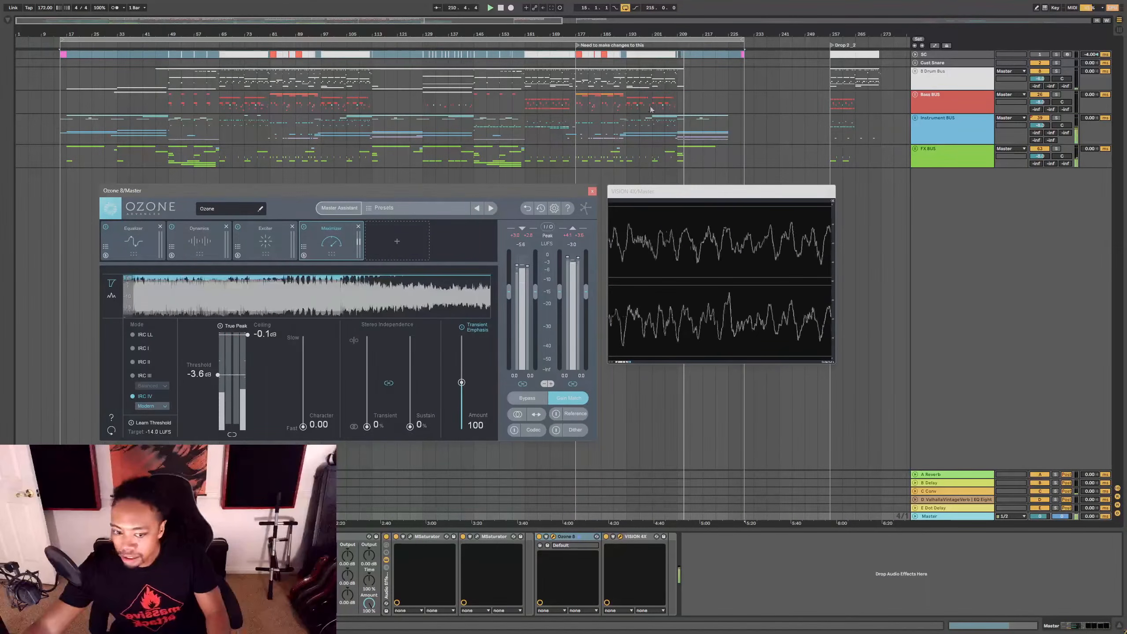
Step: Play from bar 161, reset Ozone 8's output loudness reading to check the drop's level, and stop playback
{"action": "left_click", "coordinate": [676, 137]}
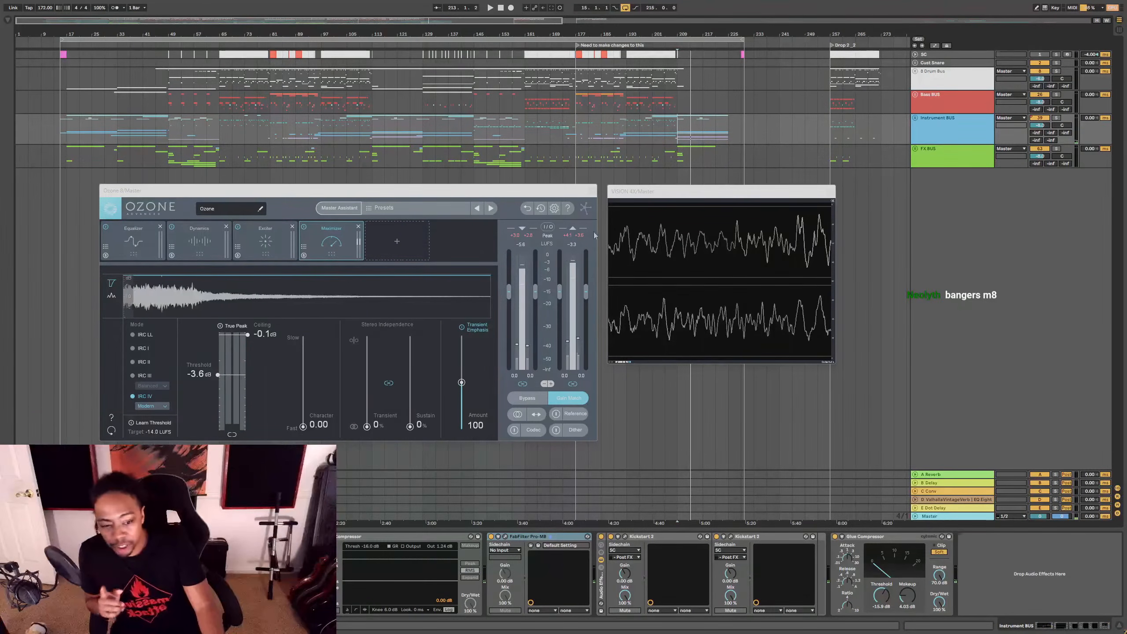
{"action": "left_click", "coordinate": [525, 136]}
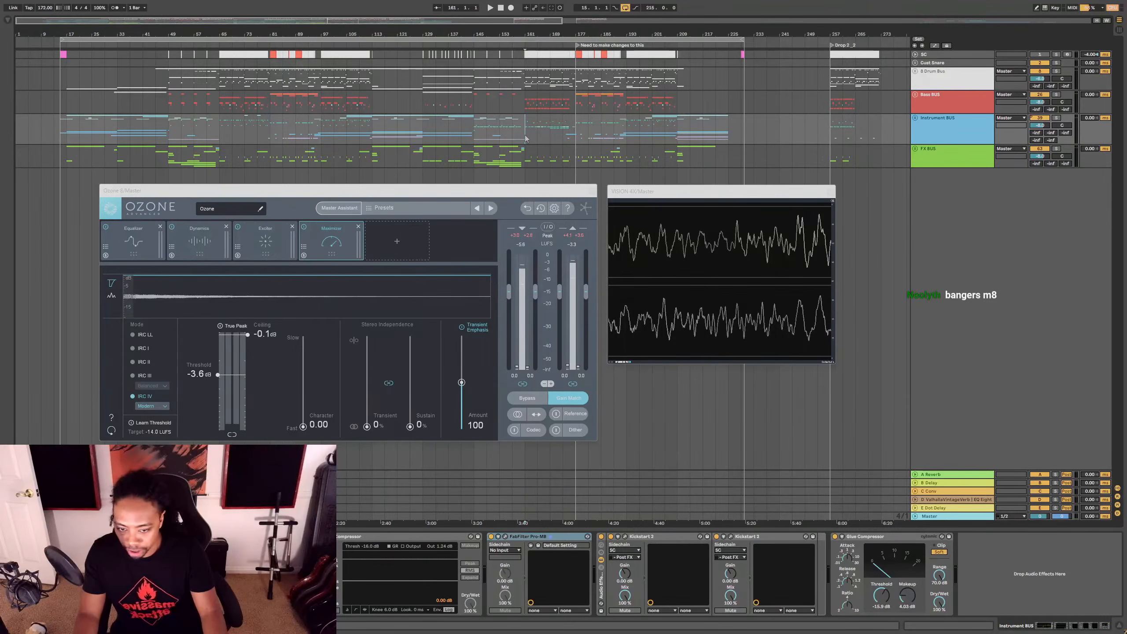
{"action": "key", "text": "space"}
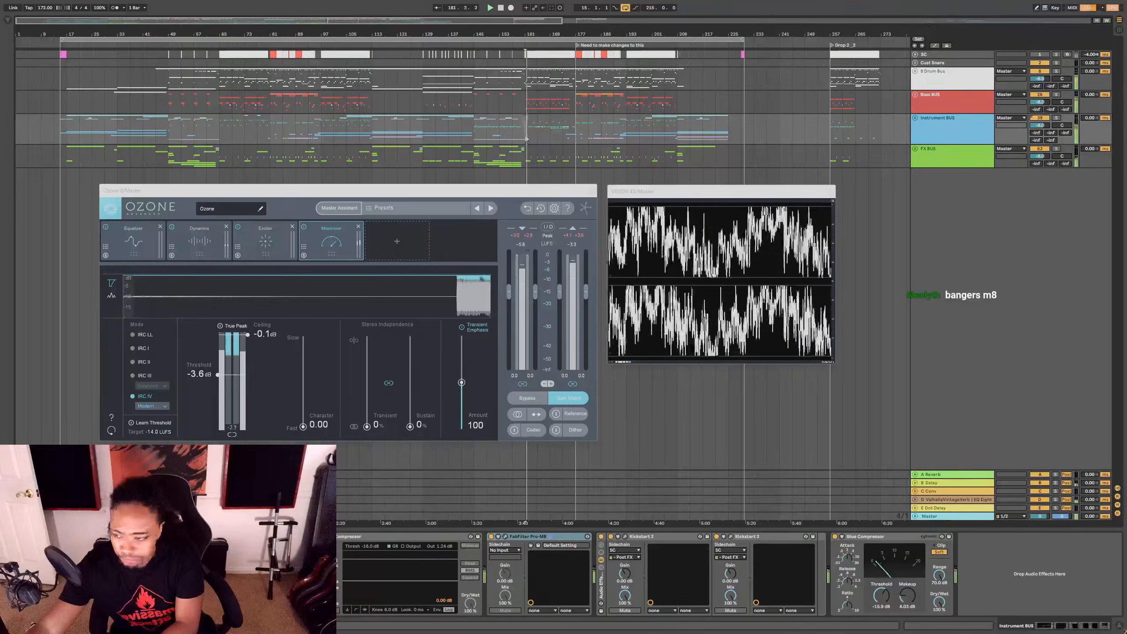
{"action": "left_click", "coordinate": [576, 251]}
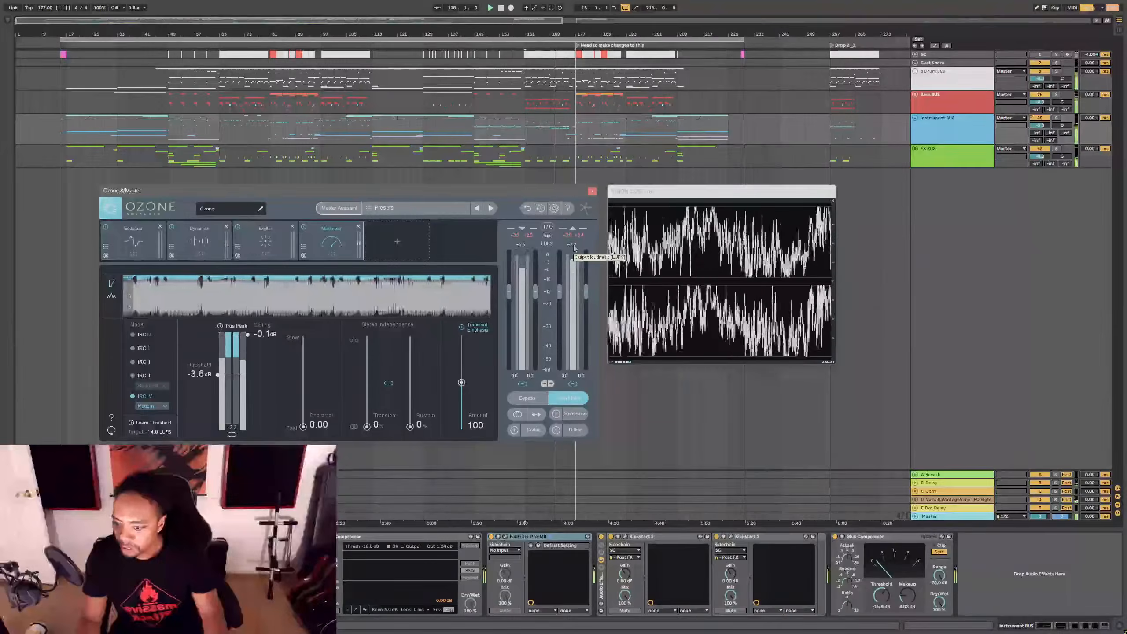
{"action": "key", "text": "space"}
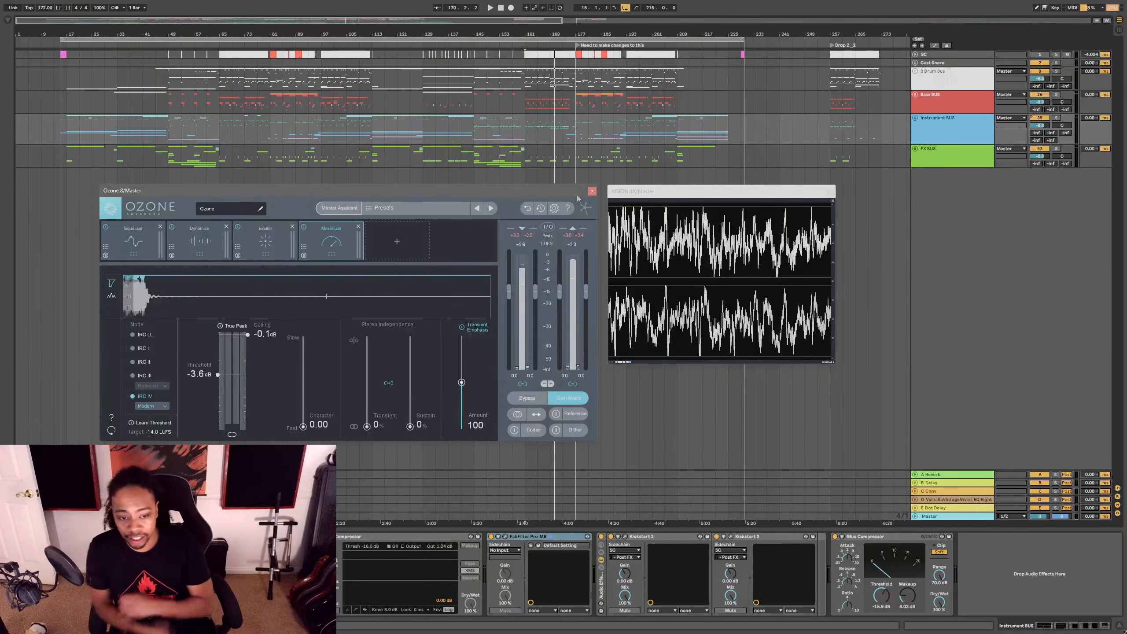
Step: In Ozone 8's Exciter, set band 3 to amount 1.0 and mix 59.5%, and band 4 to amount 1.2 and mix 83%
{"action": "left_click", "coordinate": [269, 242]}
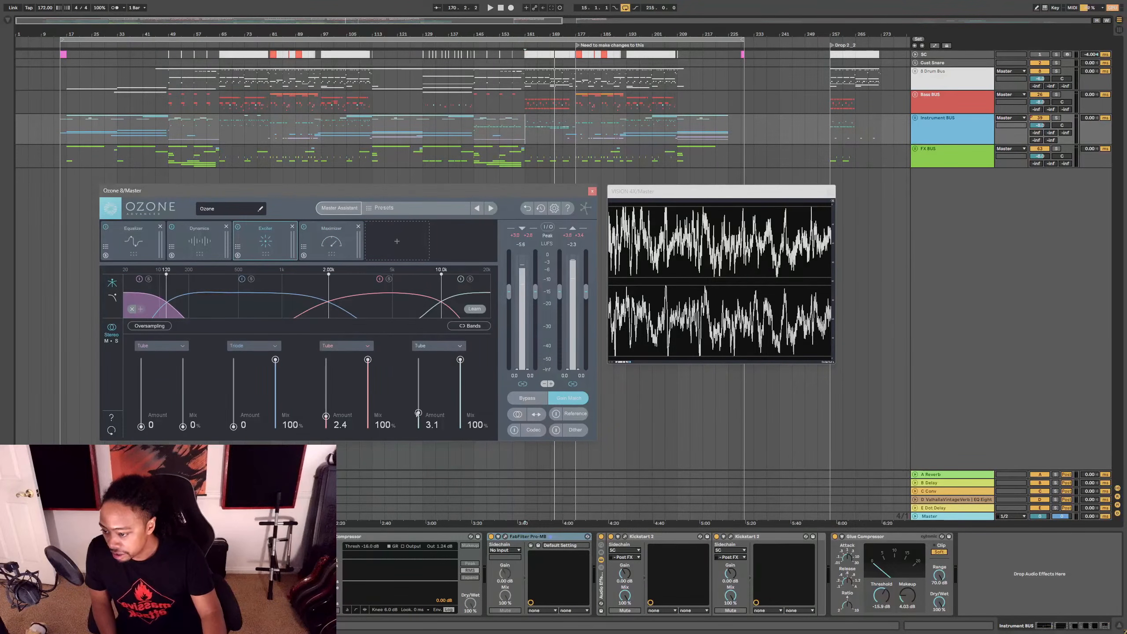
{"action": "left_click_drag", "start_coordinate": [418, 412], "coordinate": [418, 418]}
{"action": "left_click_drag", "start_coordinate": [326, 416], "coordinate": [325, 423]}
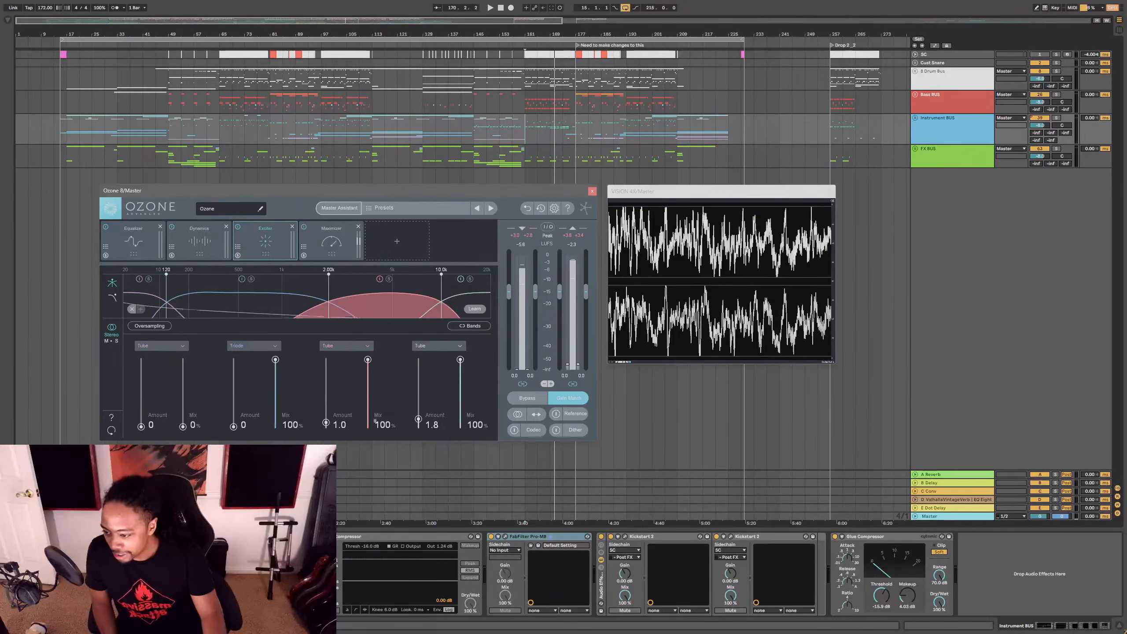
{"action": "left_click_drag", "start_coordinate": [421, 419], "coordinate": [424, 418]}
{"action": "left_click_drag", "start_coordinate": [459, 364], "coordinate": [460, 371]}
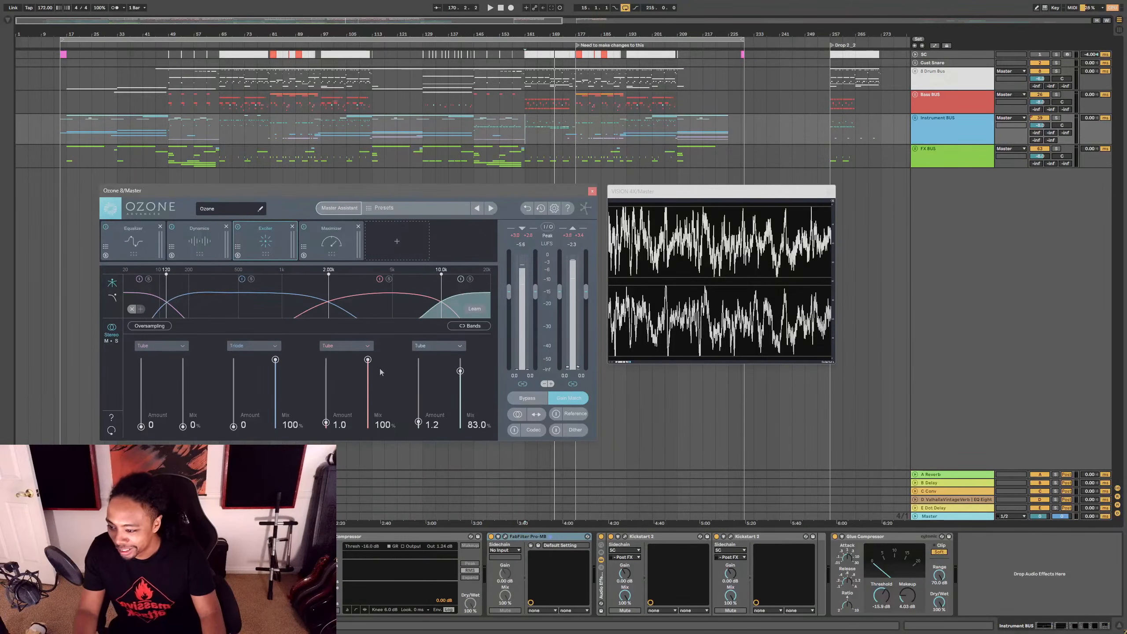
{"action": "left_click_drag", "start_coordinate": [367, 360], "coordinate": [368, 386]}
Step: During playback, set the Exciter's band 3 mix to 72.5% and band 4 to mix 90.8% and amount 1.8, then stop
{"action": "key", "text": "space"}
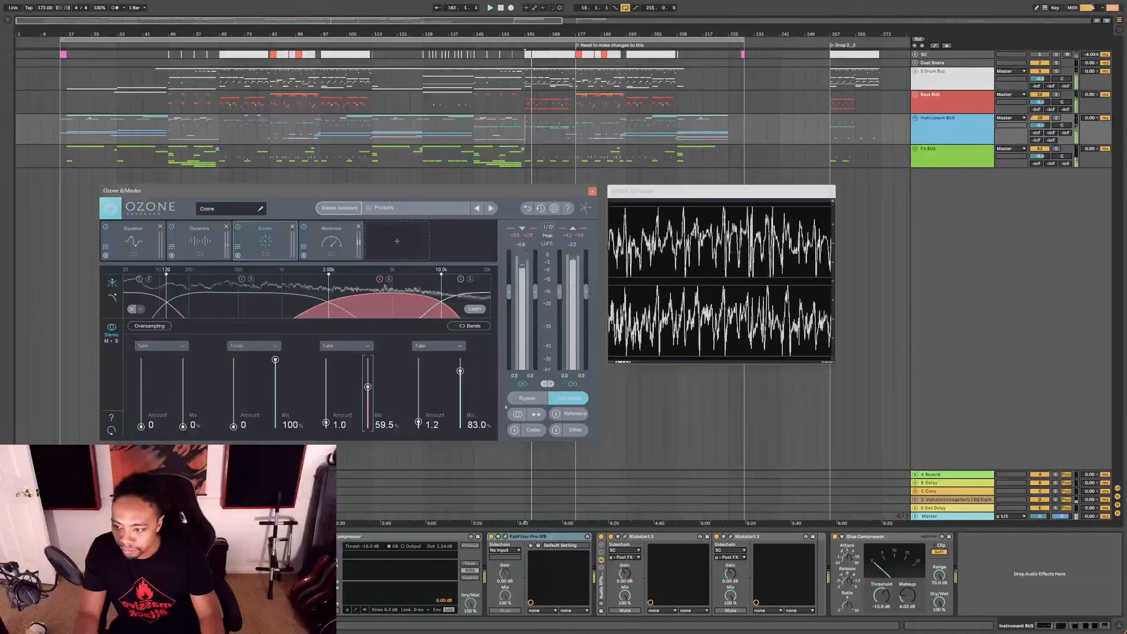
{"action": "left_click_drag", "start_coordinate": [460, 371], "coordinate": [460, 365]}
{"action": "left_click_drag", "start_coordinate": [368, 386], "coordinate": [367, 378]}
{"action": "left_click_drag", "start_coordinate": [418, 422], "coordinate": [418, 418]}
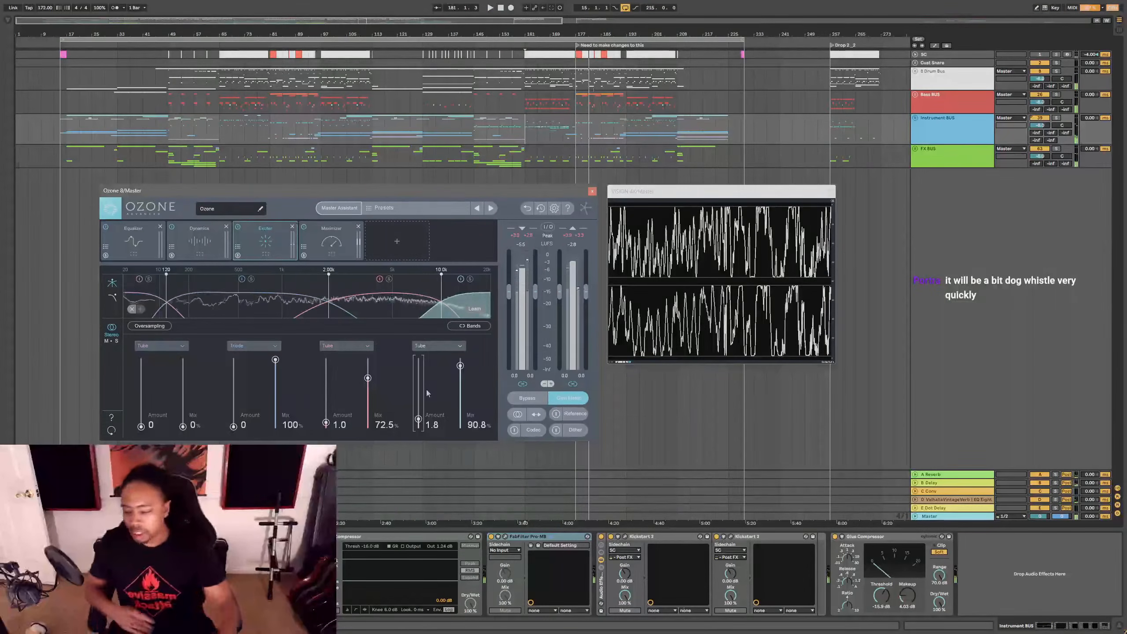
{"action": "key", "text": "space"}
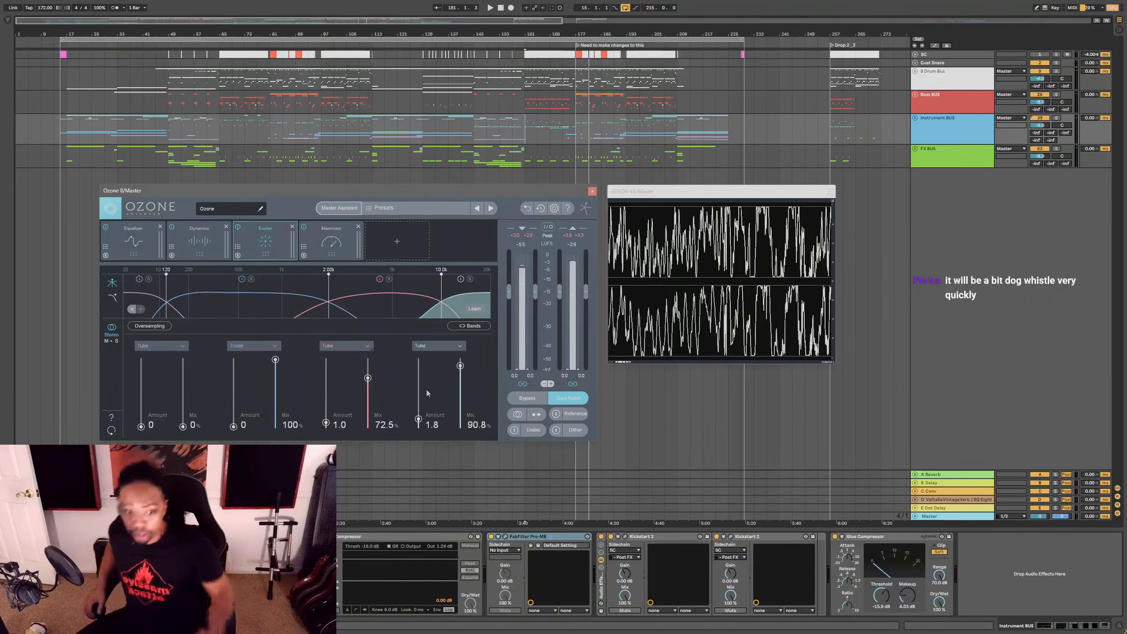
Step: Play from bar 177 and lower the band 4 compressor threshold in Ozone 8's Dynamics to -4.4 dB
{"action": "left_click", "coordinate": [213, 245]}
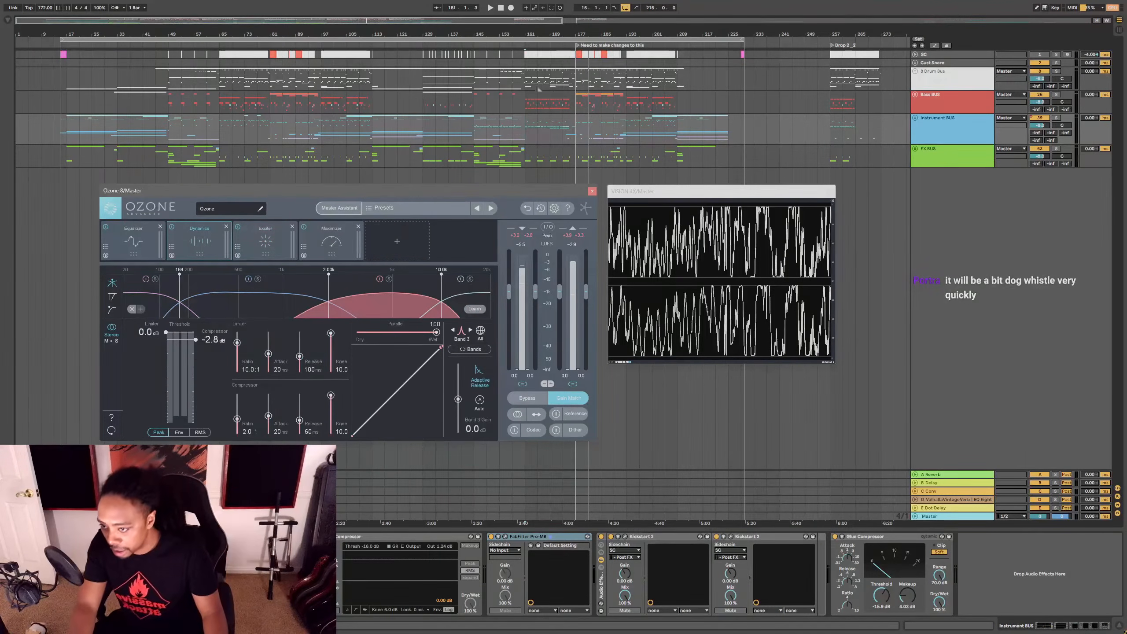
{"action": "left_click", "coordinate": [577, 65]}
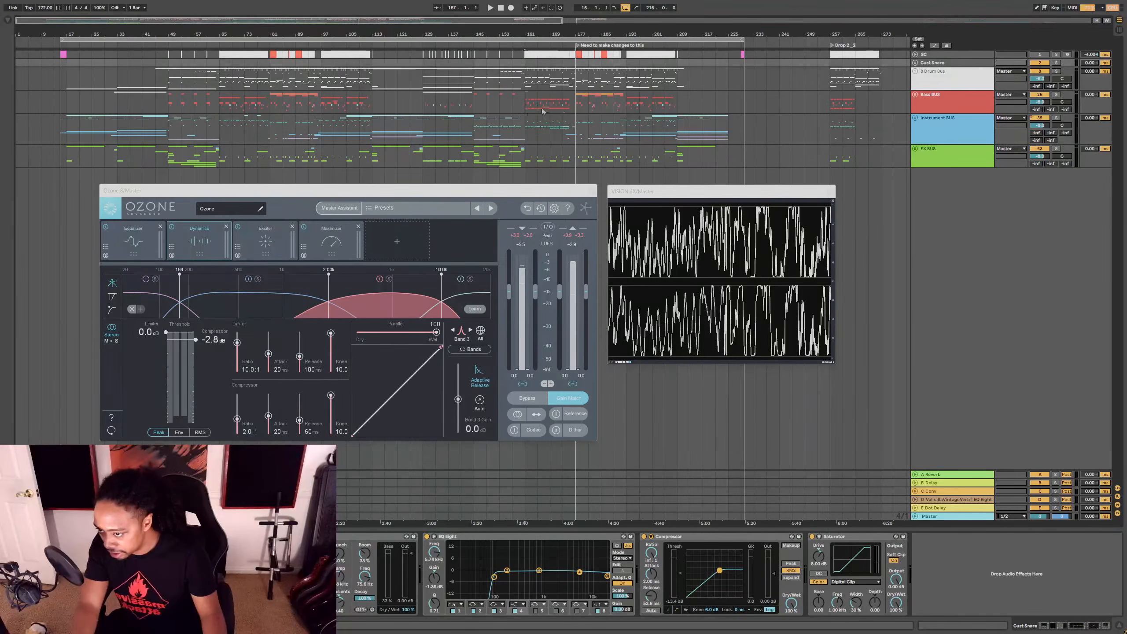
{"action": "key", "text": "space"}
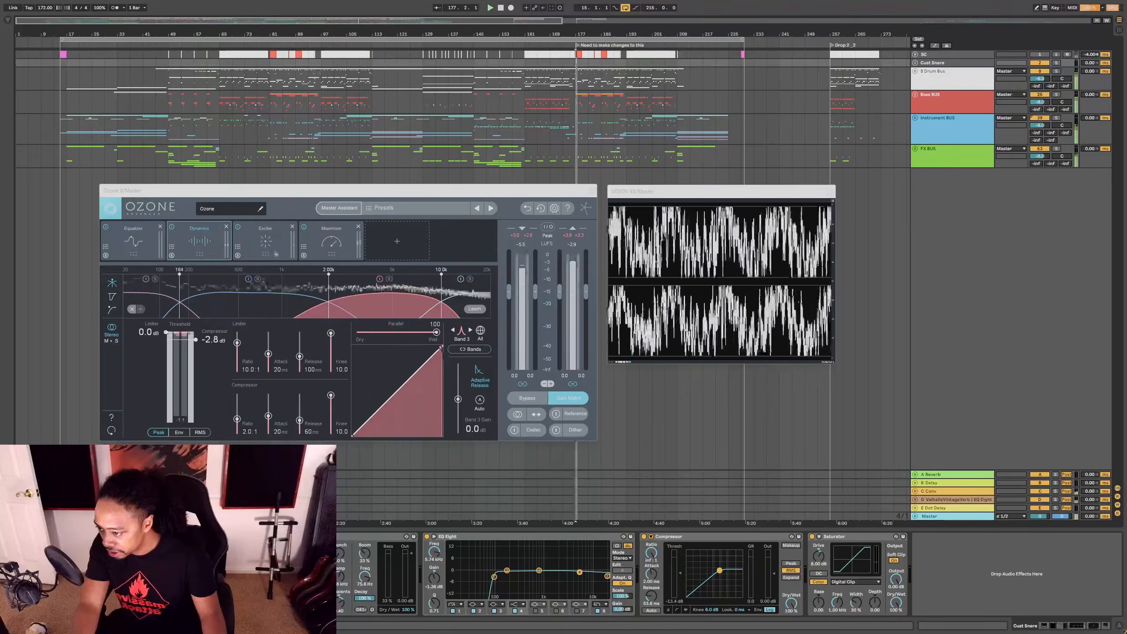
{"action": "left_click", "coordinate": [362, 298]}
{"action": "left_click", "coordinate": [462, 301]}
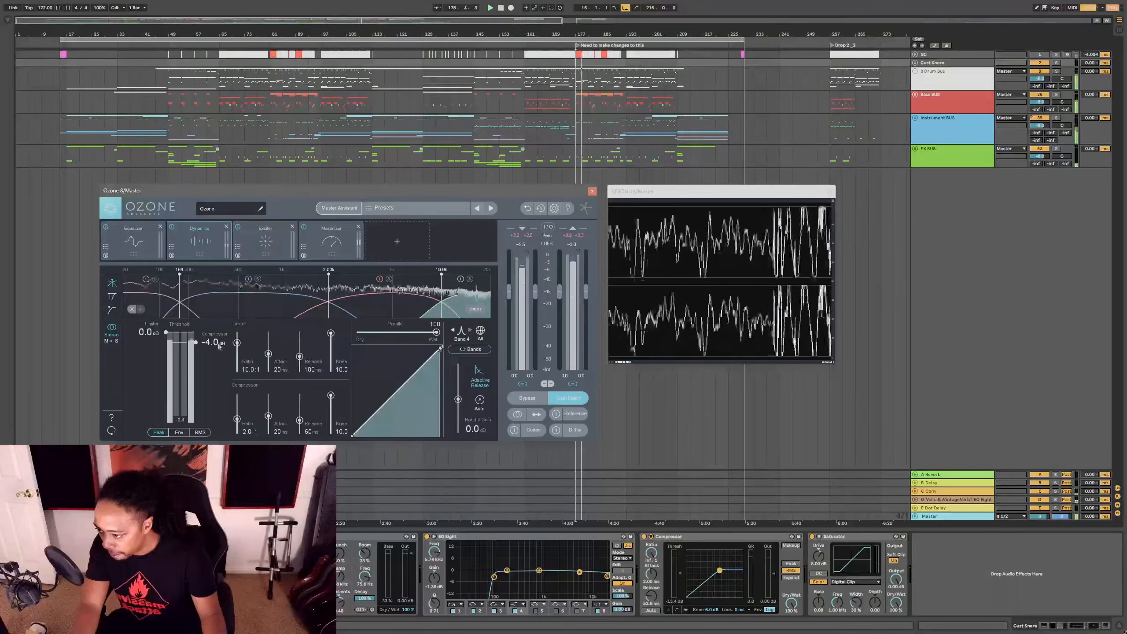
{"action": "scroll", "coordinate": [218, 346], "scroll_direction": "down", "scroll_amount": 4}
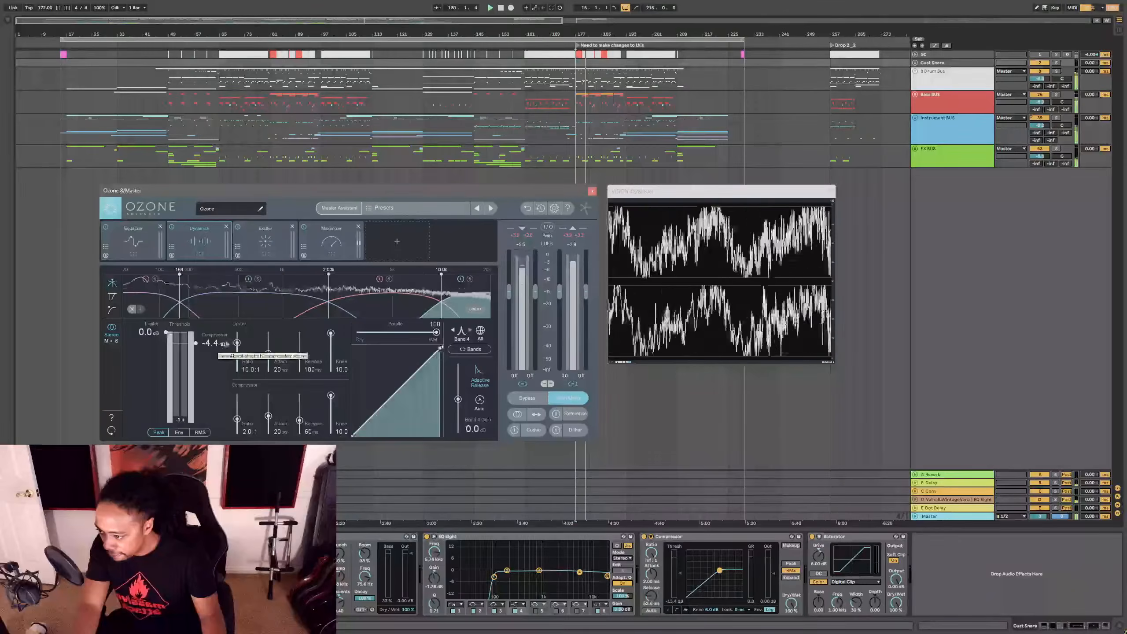